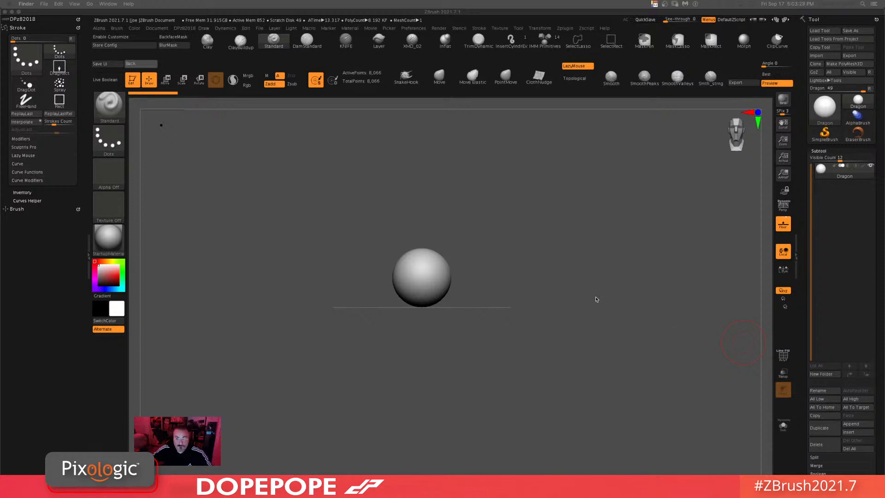
mouse_move(597, 301)
mouse_down()
mouse_move(576, 309)
mouse_move(579, 293)
mouse_move(619, 282)
mouse_move(624, 332)
mouse_move(638, 283)
mouse_up()
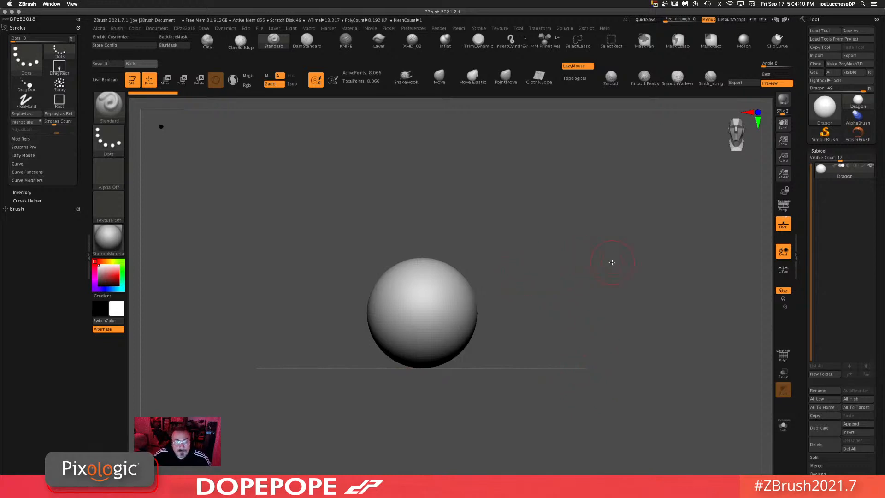
drag(569, 276, 585, 287)
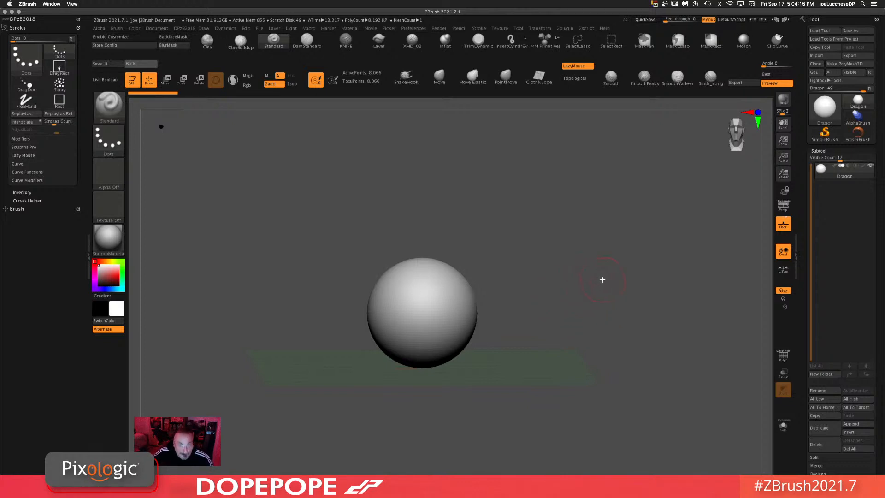
drag(602, 280, 581, 284)
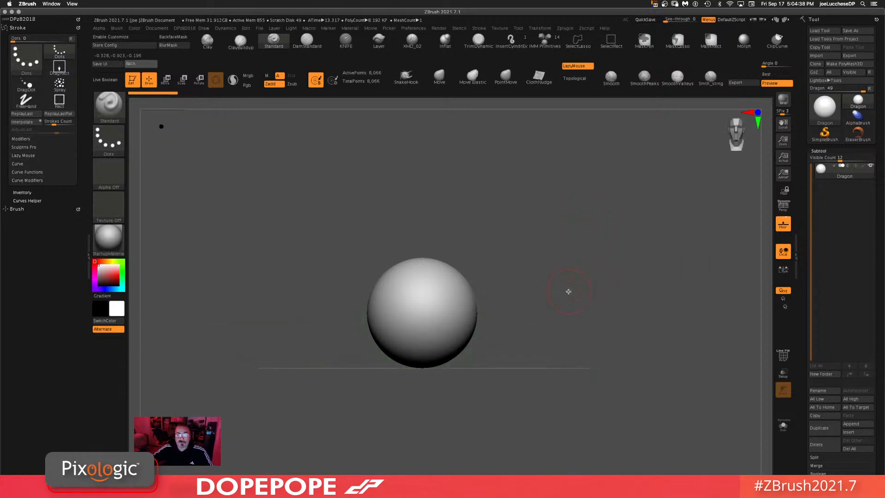
alt+drag(569, 291, 585, 302)
drag(572, 273, 598, 302)
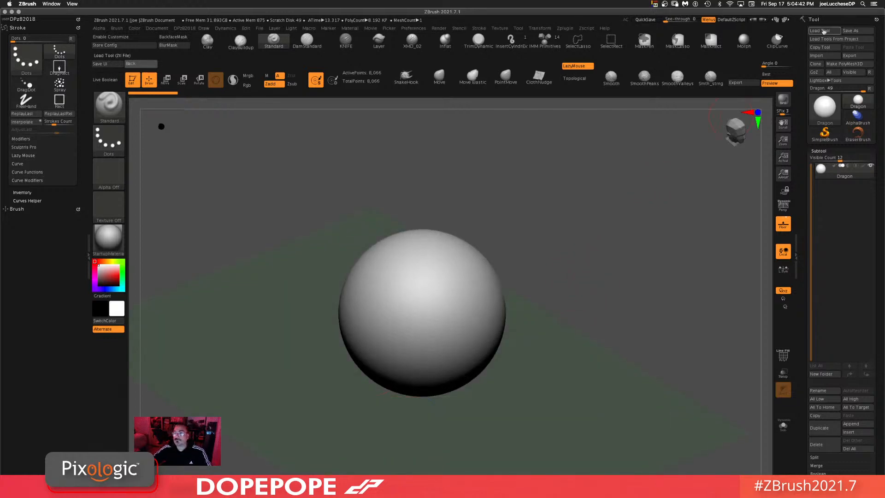
Step: Select the Move brush and enlarge its draw size
click(440, 76)
key(space)
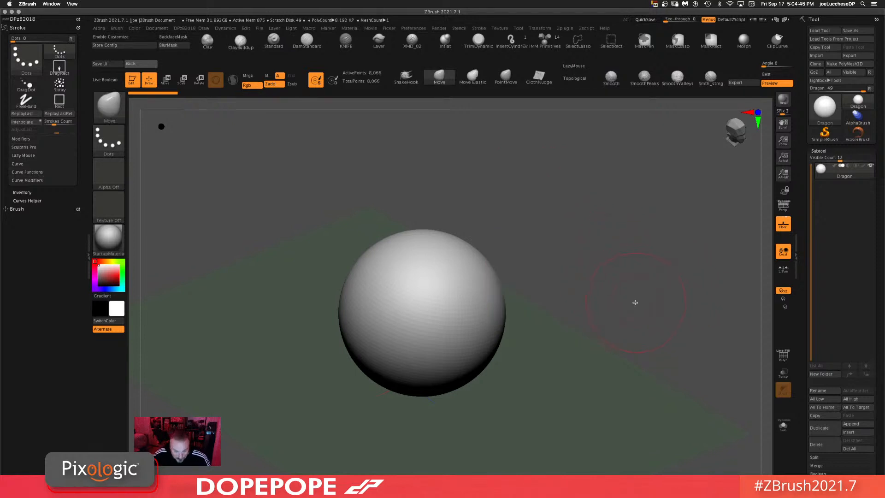
shift+drag(632, 268, 603, 251)
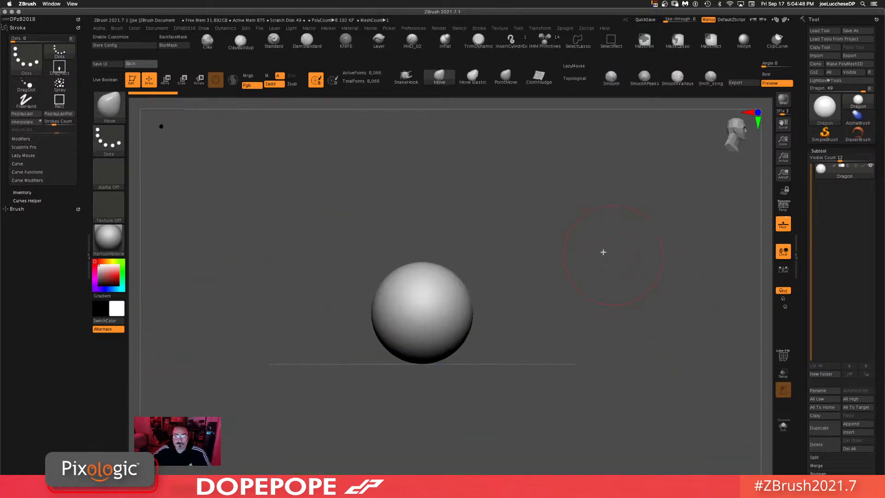
key(space)
click(558, 245)
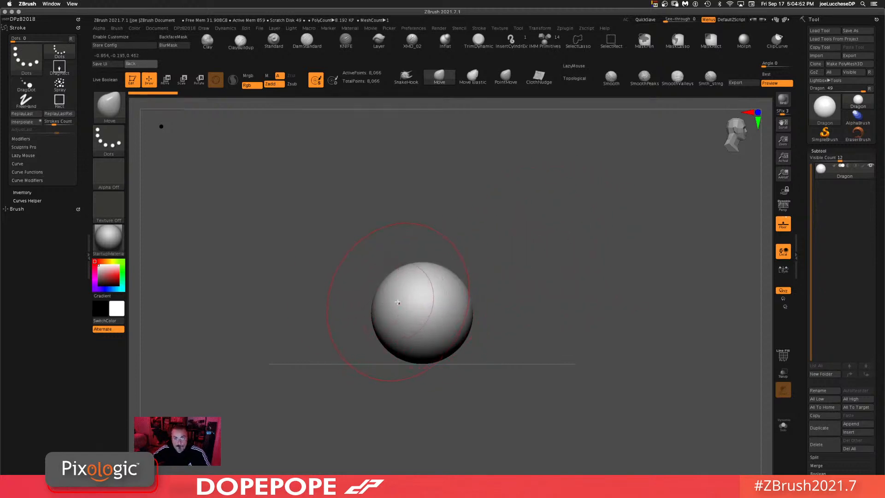
drag(555, 281, 508, 286)
Step: Try pulling the sphere with the Move brush and undo the deformation
drag(382, 294, 342, 281)
key(super+z)
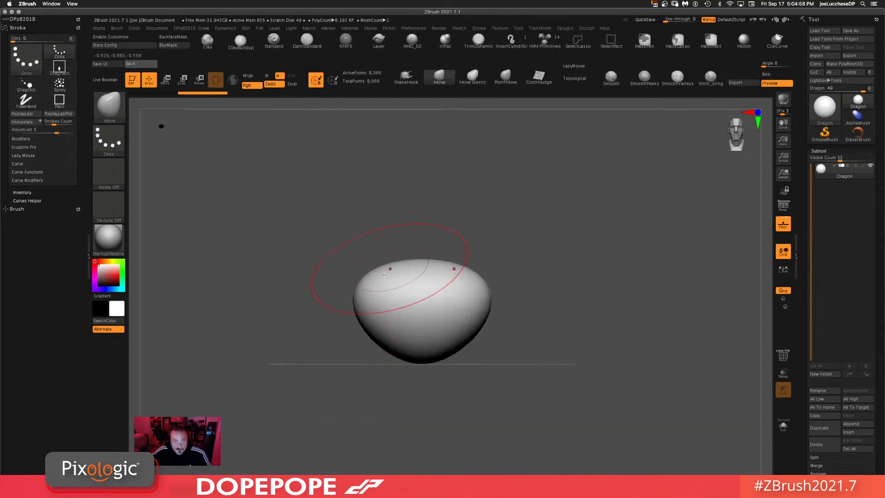
key(super+z)
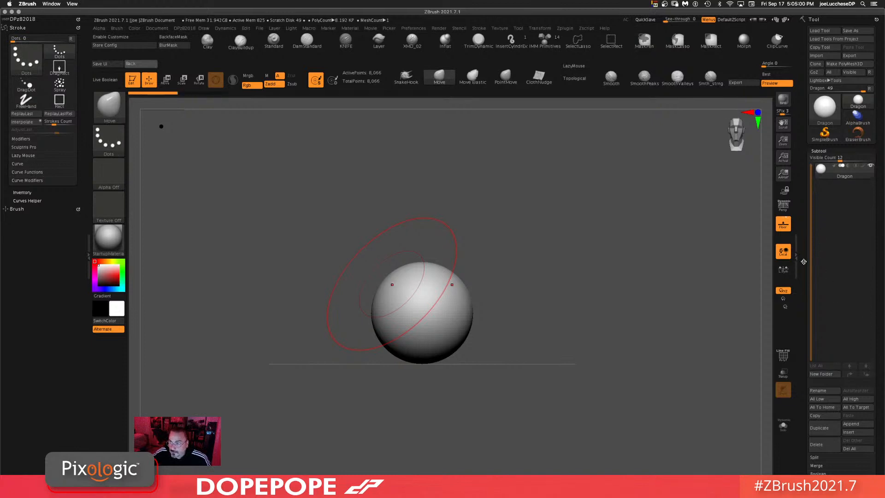
Step: Turn on DynaMesh for the sphere from the Geometry subpalette at resolution 32
drag(804, 261, 805, 174)
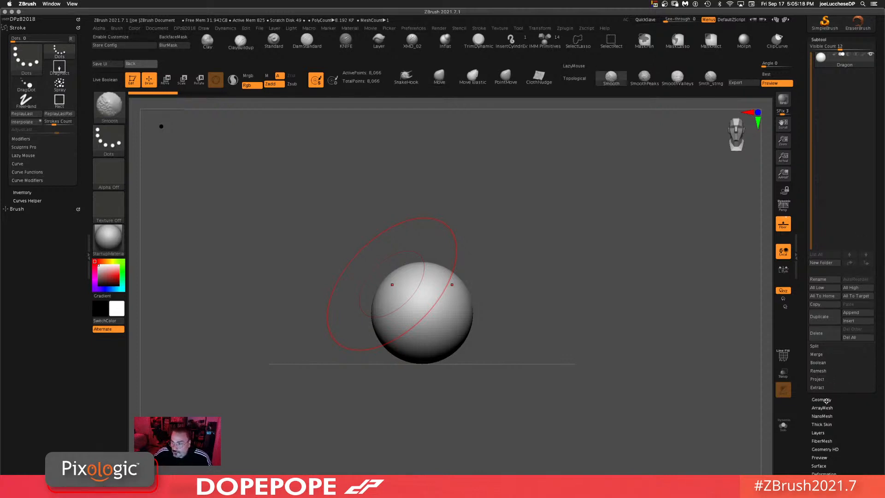
click(827, 400)
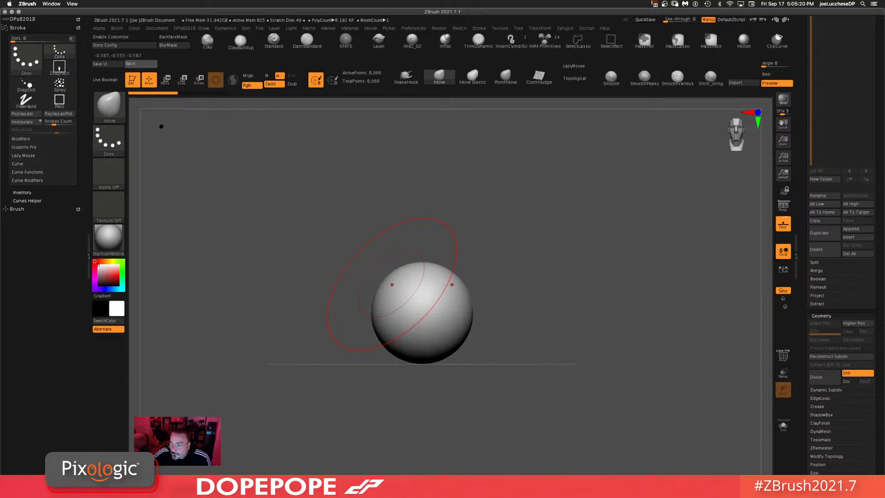
click(821, 431)
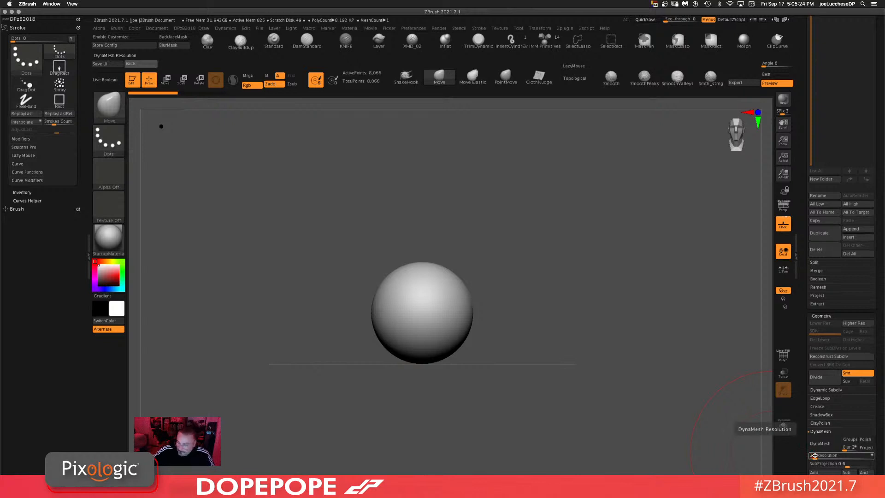
click(826, 431)
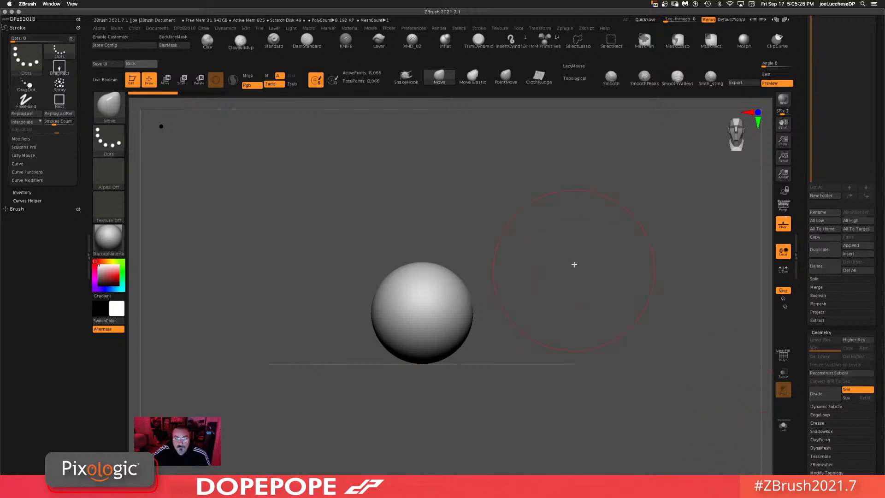
key(shift)
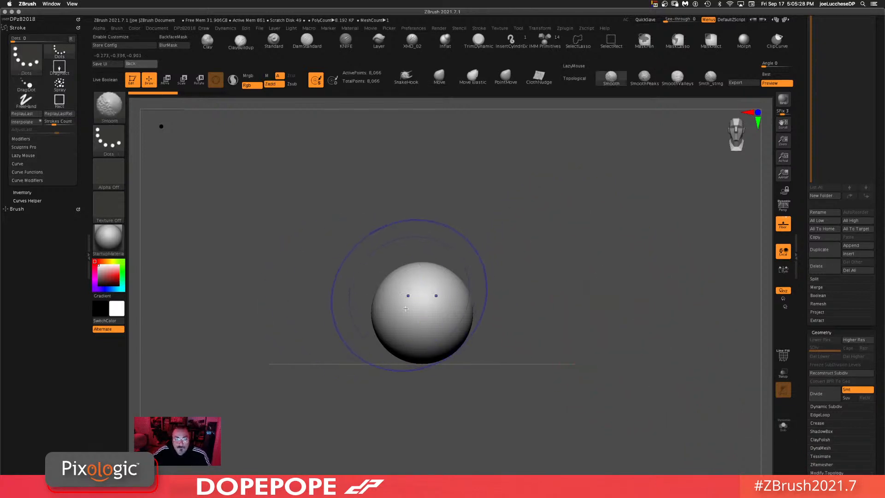
ctrl+drag(567, 253, 571, 322)
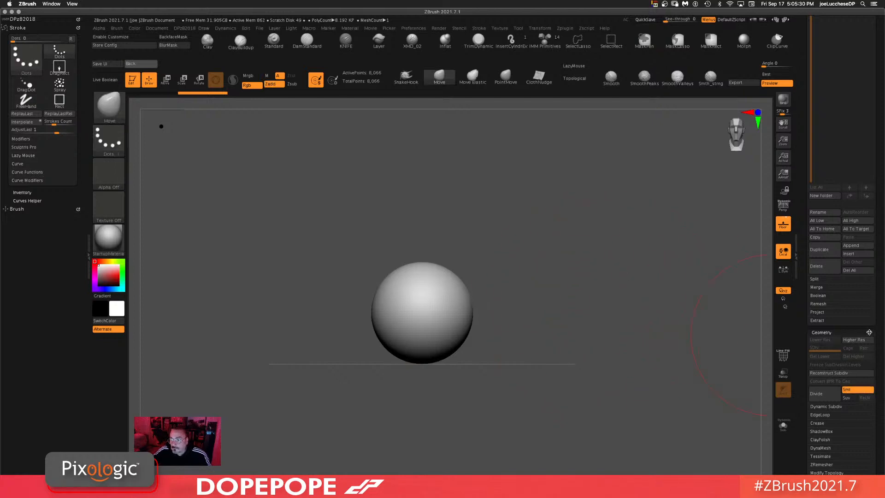
key(shift)
shift+click(830, 450)
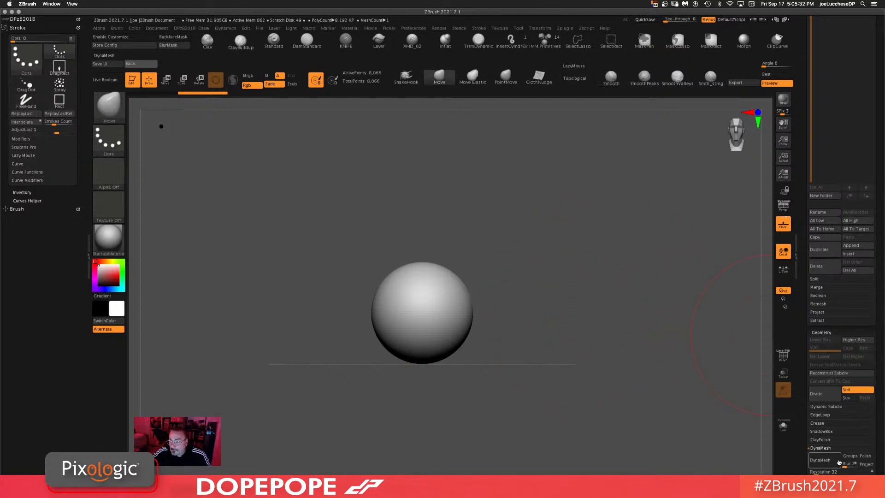
click(837, 462)
key(ctrl)
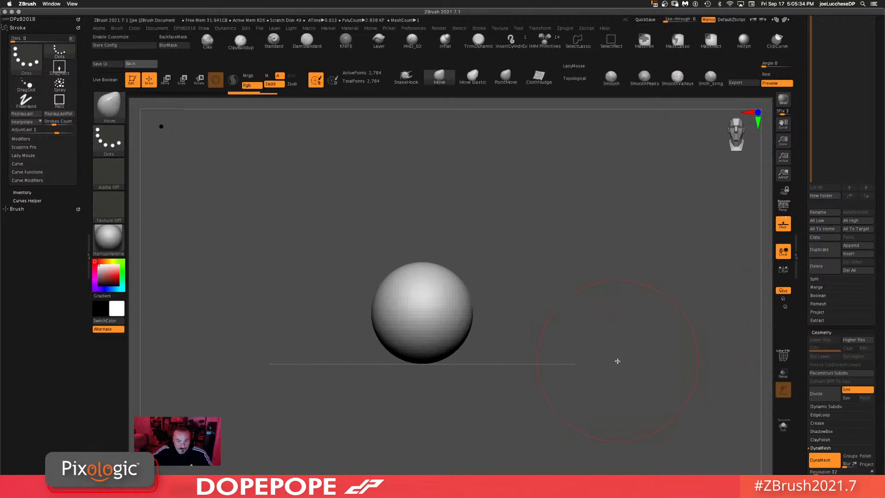
Step: Pull the sphere with the Move brush into an elongated teardrop shape
key(space)
mouse_move(595, 267)
mouse_down()
mouse_move(563, 274)
mouse_move(614, 287)
mouse_move(626, 280)
mouse_up()
key(space)
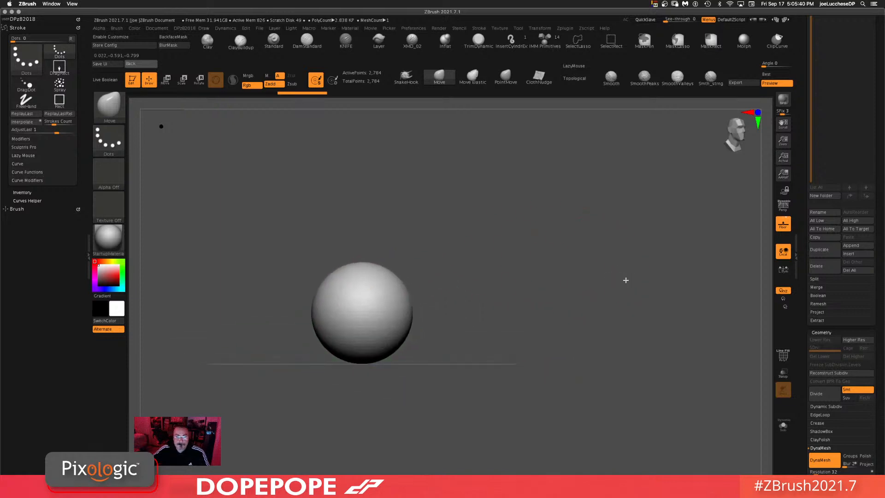
key(space)
drag(512, 317, 524, 317)
mouse_move(402, 316)
mouse_down()
mouse_move(463, 341)
mouse_move(511, 344)
mouse_up()
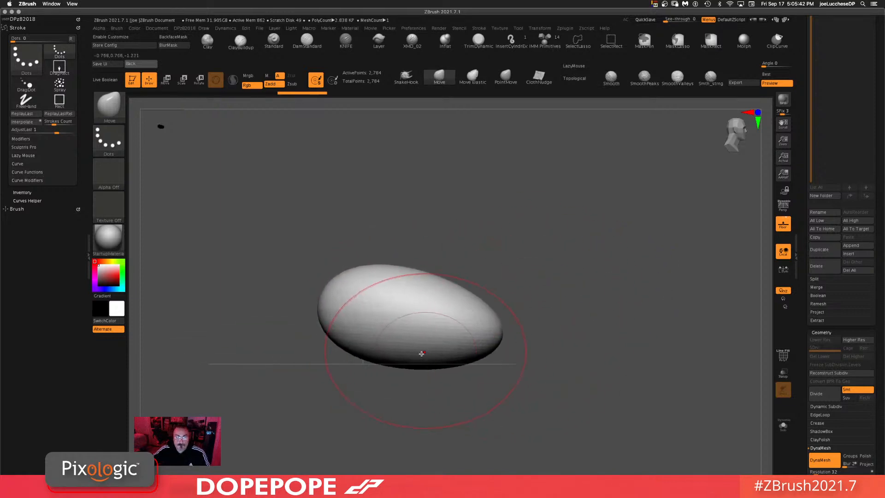
drag(420, 354, 419, 338)
drag(350, 275, 350, 238)
drag(344, 296, 328, 295)
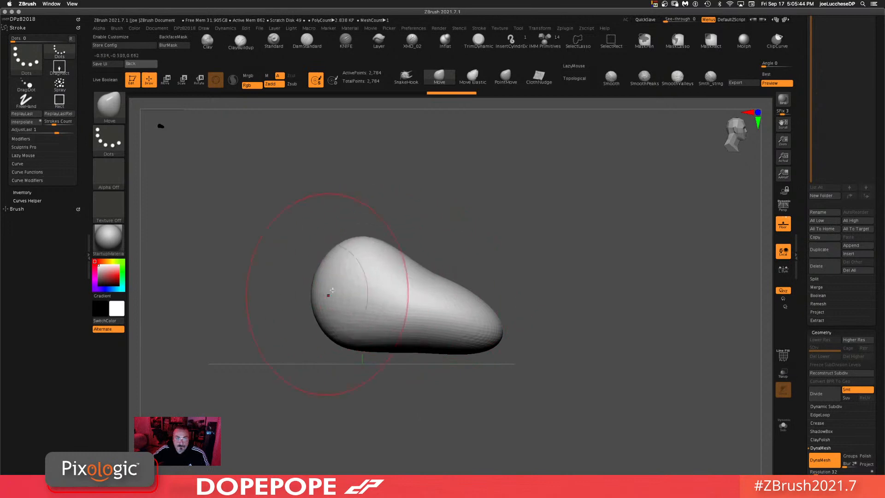
Step: Re-DynaMesh the teardrop shape to even out its topology
alt+drag(563, 292, 552, 239)
mouse_move(593, 274)
mouse_down()
mouse_move(564, 282)
mouse_move(555, 312)
mouse_move(511, 318)
mouse_up()
key(space)
ctrl+drag(540, 253, 532, 273)
mouse_move(508, 340)
shift+mouse_down()
mouse_move(498, 342)
mouse_move(513, 359)
mouse_move(506, 360)
shift+mouse_up()
key(space)
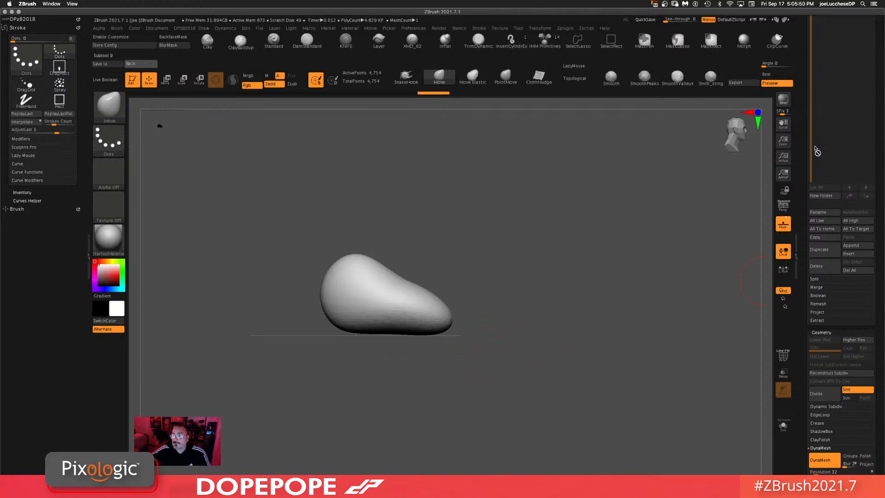
Step: Duplicate the teardrop with the Transpose gizmo and place the copy below the original
drag(818, 150, 794, 281)
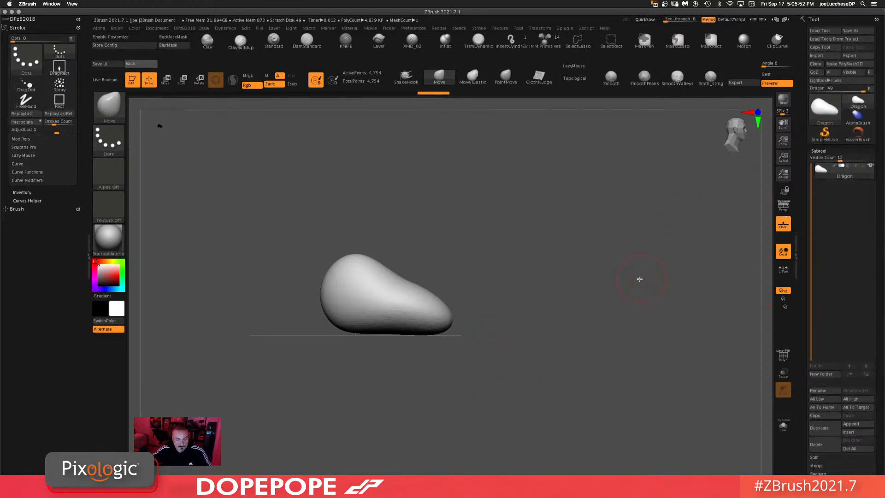
key(w)
ctrl+drag(383, 322, 376, 374)
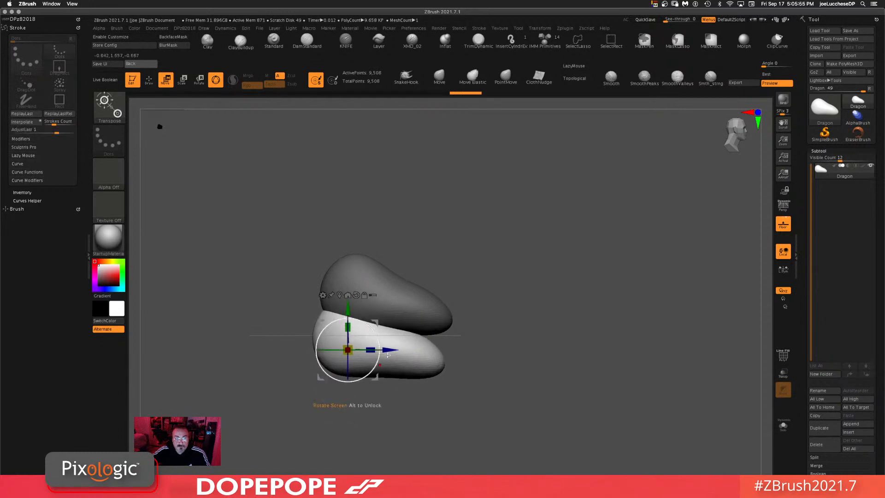
Step: Create polygroups from masking and shift the lower copy slightly left with the gizmo
click(29, 20)
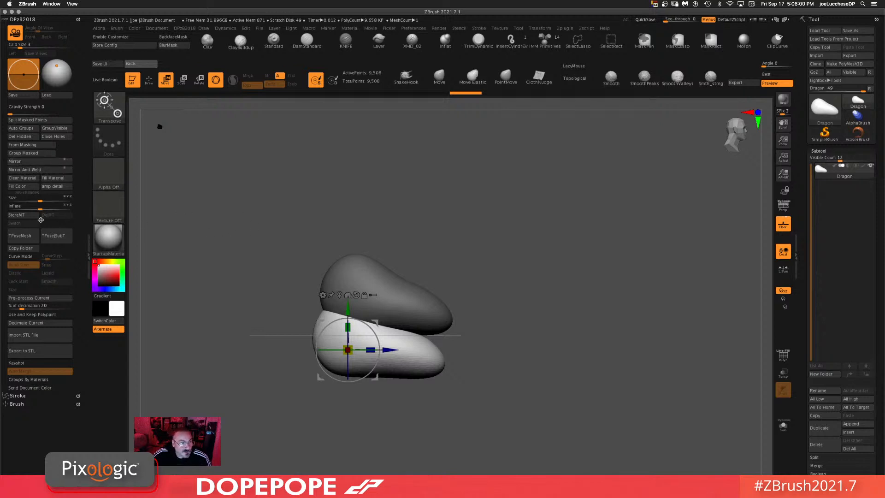
click(36, 147)
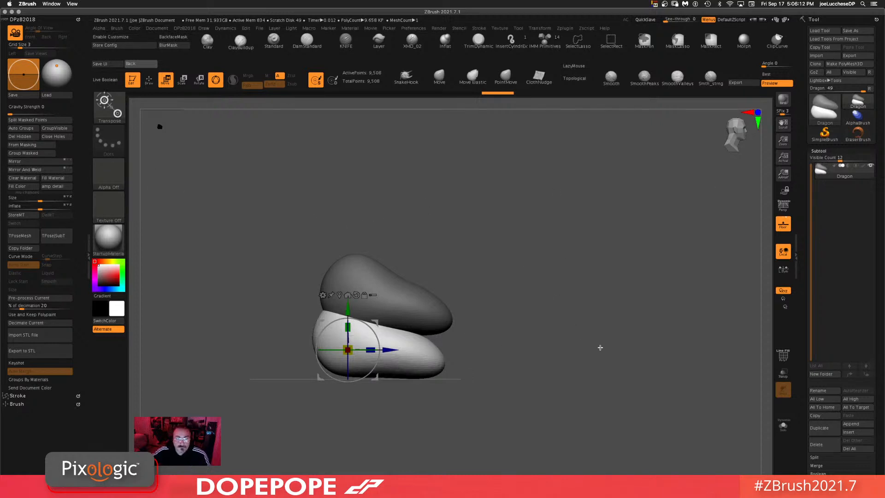
mouse_move(601, 348)
mouse_down()
mouse_move(587, 344)
mouse_move(597, 335)
mouse_up()
drag(375, 379, 351, 390)
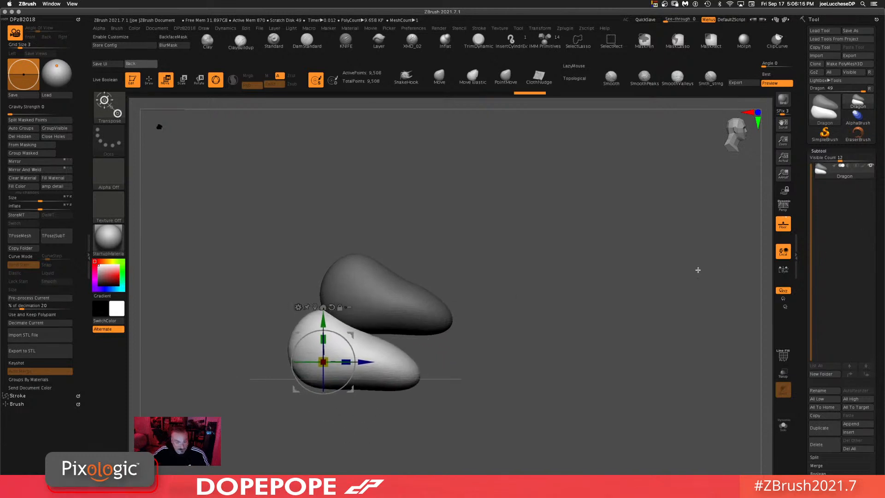
mouse_move(483, 278)
mouse_down()
mouse_move(488, 302)
mouse_move(492, 273)
mouse_up()
ctrl+click(629, 284)
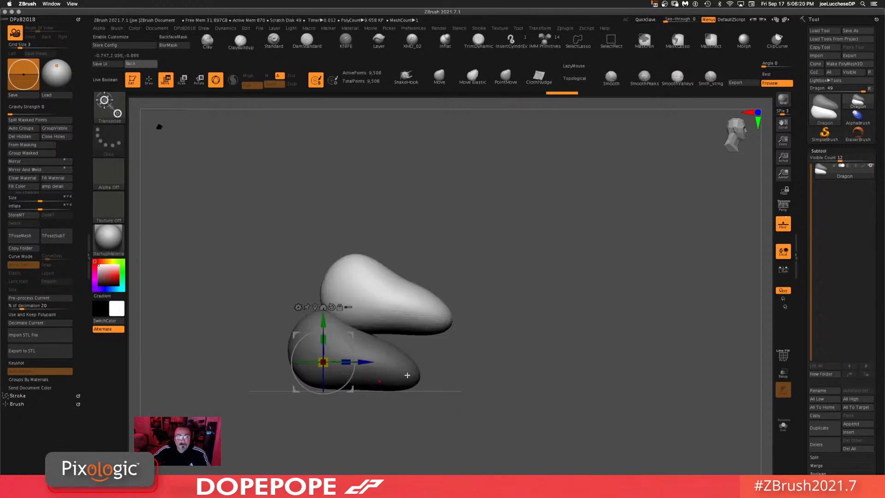
Step: Reshape the upper copy with the Move brush, pushing a dent into its top
click(432, 85)
mouse_move(516, 267)
mouse_down()
mouse_move(468, 271)
mouse_move(456, 283)
mouse_move(458, 316)
mouse_up()
key(space)
drag(329, 297, 289, 291)
mouse_move(318, 319)
mouse_down()
mouse_move(337, 309)
mouse_move(339, 325)
mouse_up()
drag(485, 331, 615, 261)
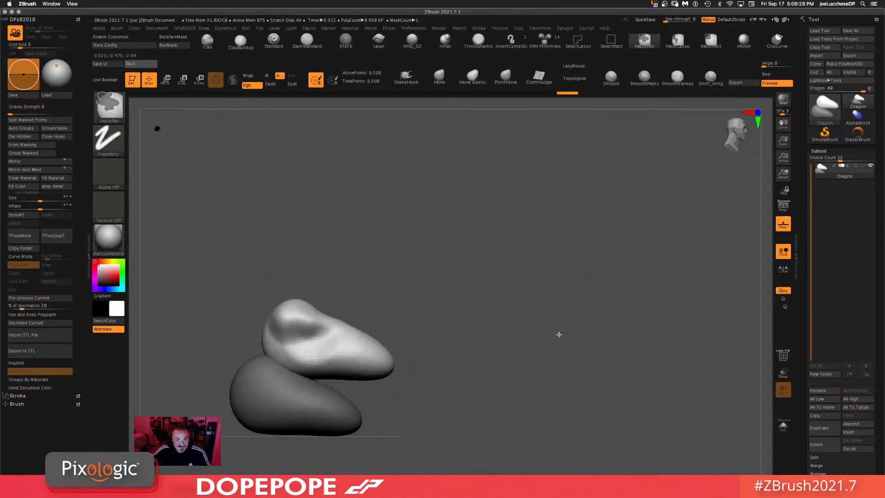
Step: Mask the upper copy with the gizmo and split the masked points into a separate subtool
ctrl+drag(567, 344, 631, 411)
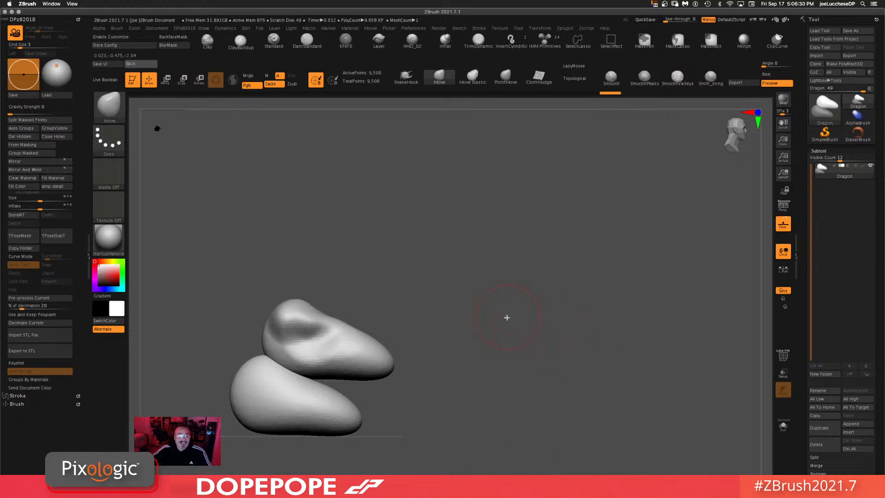
alt+drag(533, 324, 646, 273)
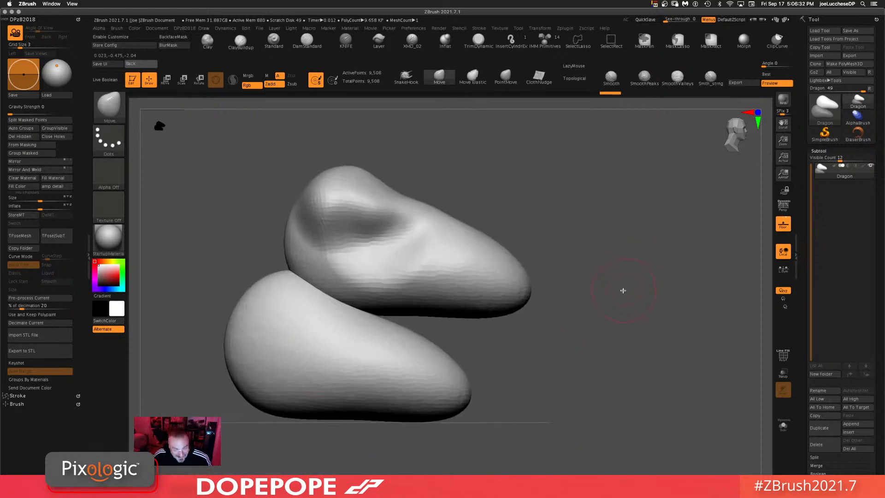
drag(623, 302, 660, 264)
key(w)
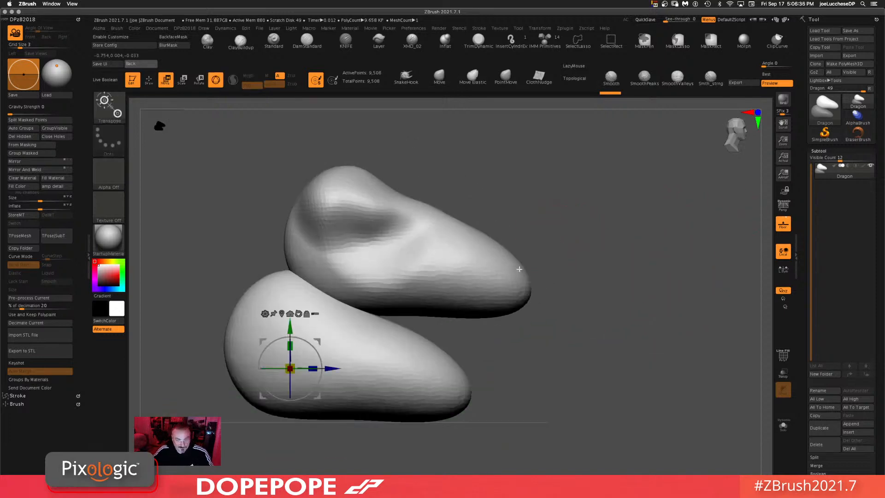
click(376, 373)
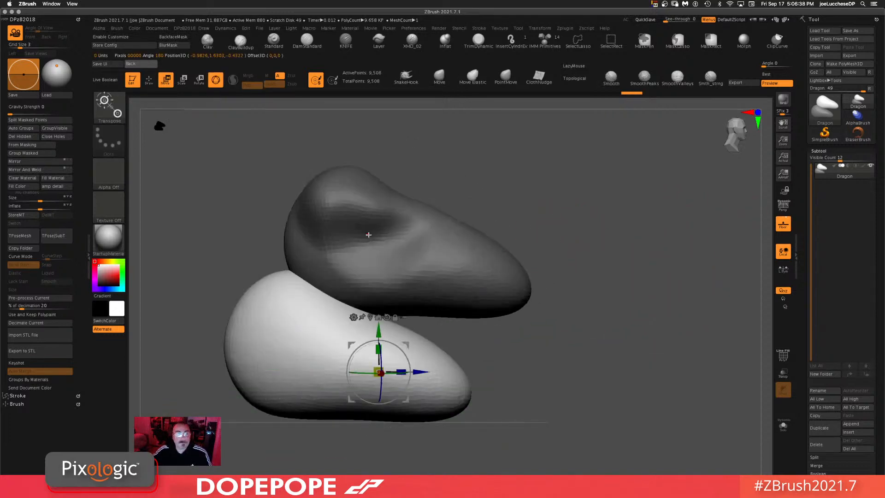
click(27, 119)
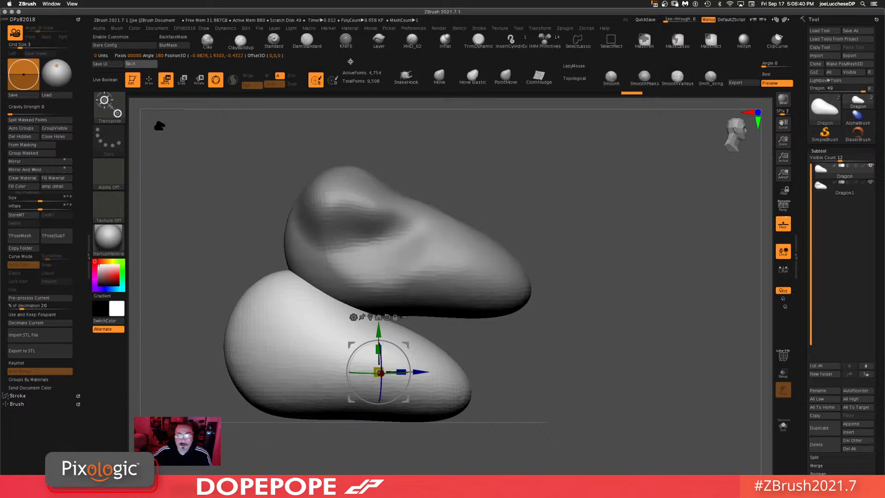
Step: Make the split subtool visible again, select Dragon1 and move it to the top of the subtool list
click(871, 183)
click(860, 193)
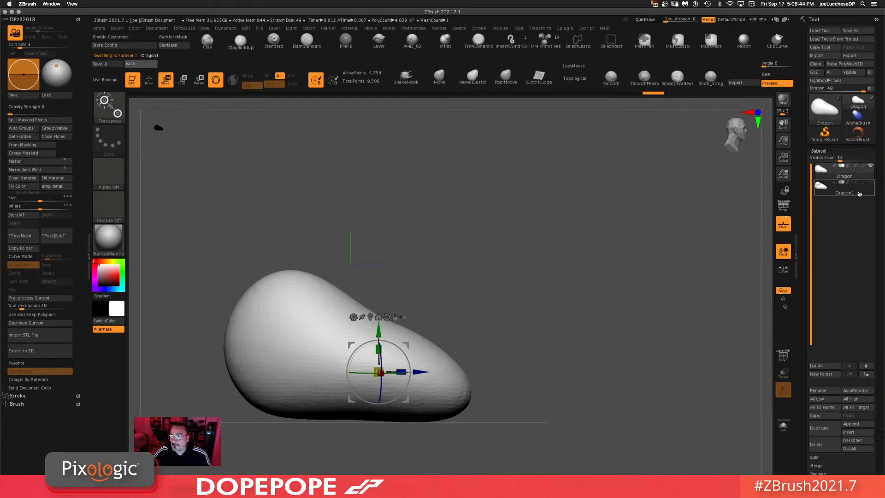
key(ctrl+Up)
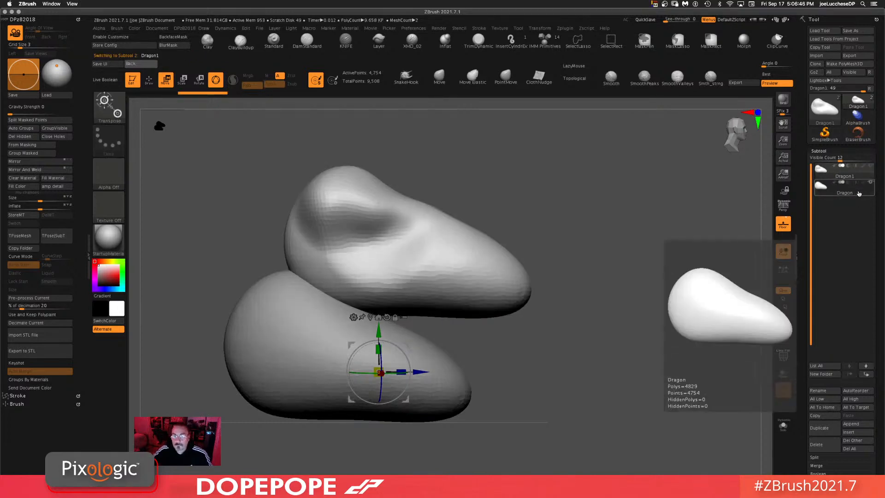
Step: Hide the lower Dragon subtool, pick the ClayBuildup brush and begin sculpting the upper Dragon1 piece
click(871, 184)
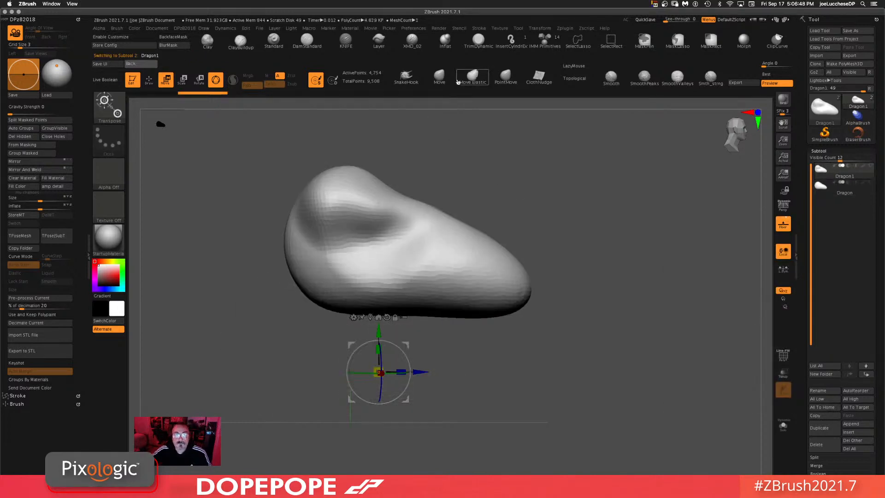
key(q)
drag(610, 223, 371, 138)
click(250, 43)
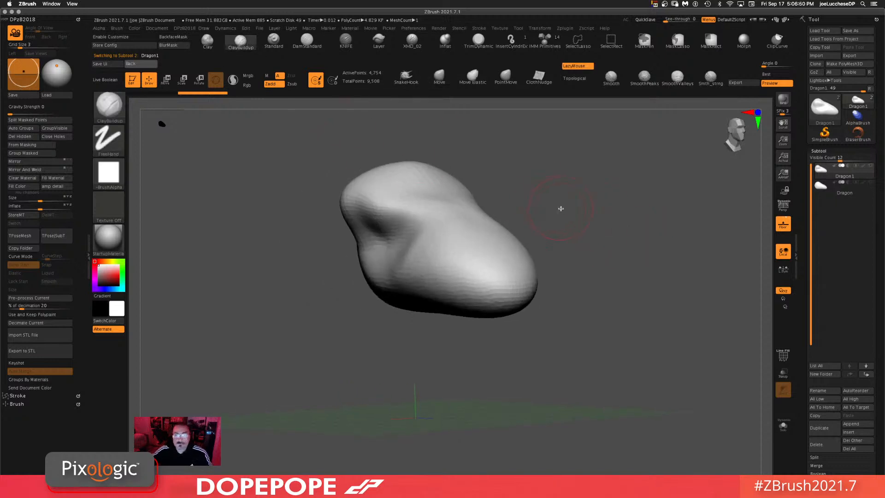
key(space)
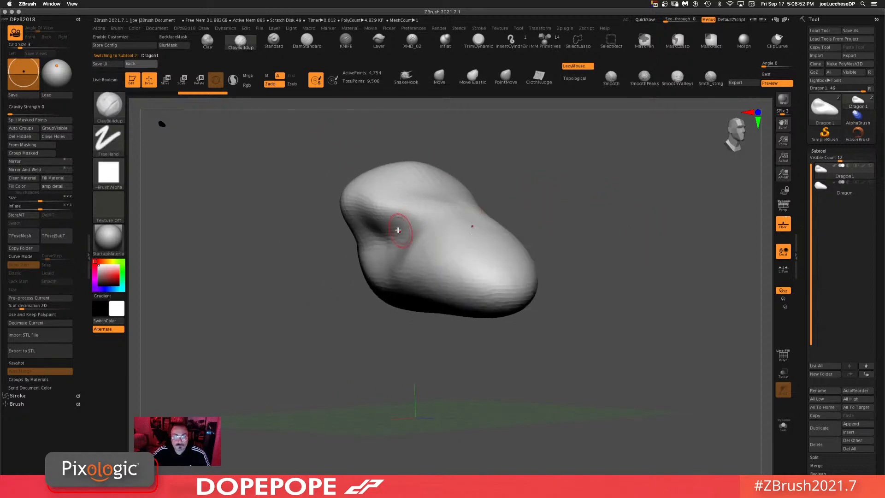
mouse_move(372, 212)
mouse_down()
mouse_move(426, 230)
mouse_move(441, 246)
mouse_move(456, 244)
mouse_up()
mouse_move(718, 254)
mouse_down()
mouse_move(732, 263)
mouse_move(587, 235)
mouse_move(677, 219)
mouse_move(571, 288)
mouse_up()
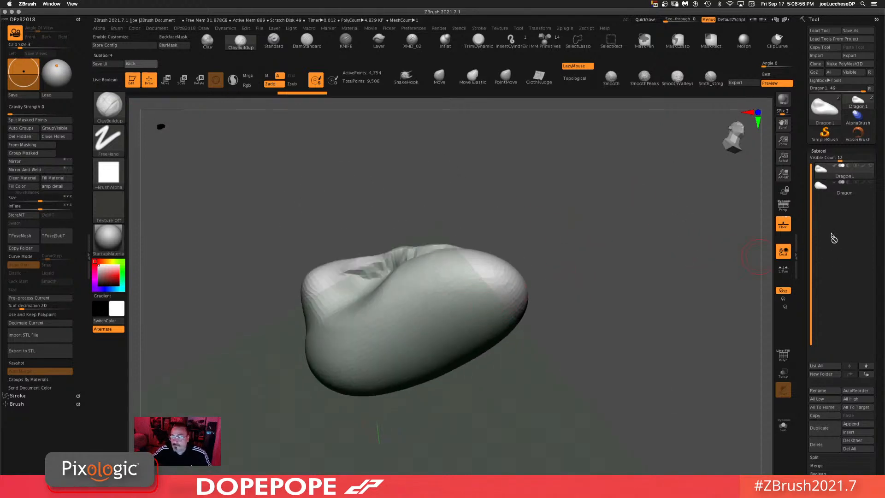
click(784, 224)
mouse_move(488, 293)
alt+mouse_down()
mouse_move(500, 295)
mouse_move(382, 300)
mouse_move(344, 322)
mouse_move(485, 306)
alt+mouse_up()
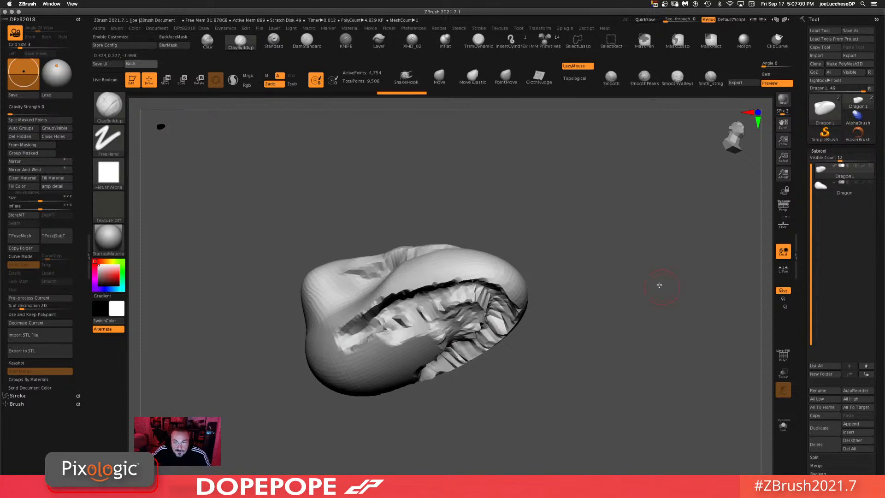
Step: Carve deep clay strokes along the side of the upper piece with ClayBuildup, undoing the final stroke
ctrl+drag(658, 283, 595, 397)
key(space)
drag(608, 301, 631, 267)
key(space)
drag(649, 288, 607, 294)
mouse_move(489, 281)
shift+mouse_down()
mouse_move(498, 286)
mouse_move(387, 299)
mouse_move(449, 288)
mouse_move(490, 268)
mouse_move(442, 277)
mouse_move(401, 323)
mouse_move(376, 318)
mouse_move(507, 249)
shift+mouse_up()
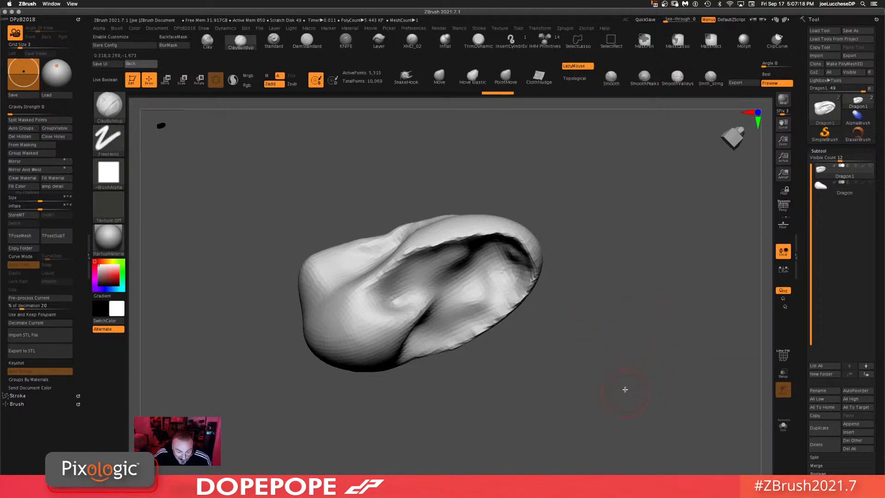
drag(626, 294, 635, 275)
mouse_move(476, 242)
mouse_down()
mouse_move(484, 300)
mouse_move(424, 258)
mouse_move(406, 281)
mouse_move(483, 249)
mouse_up()
mouse_move(695, 271)
mouse_down()
mouse_move(710, 249)
mouse_move(699, 235)
mouse_up()
mouse_move(504, 253)
mouse_down()
mouse_move(498, 245)
mouse_move(509, 255)
mouse_up()
mouse_move(463, 246)
shift+mouse_down()
mouse_move(454, 272)
mouse_move(424, 268)
mouse_move(448, 296)
shift+mouse_up()
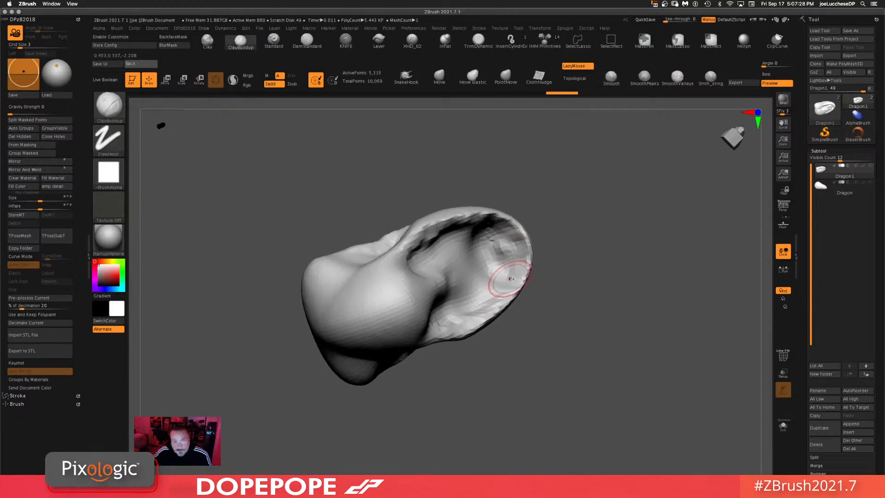
drag(508, 278, 469, 300)
drag(626, 248, 630, 276)
drag(549, 179, 462, 235)
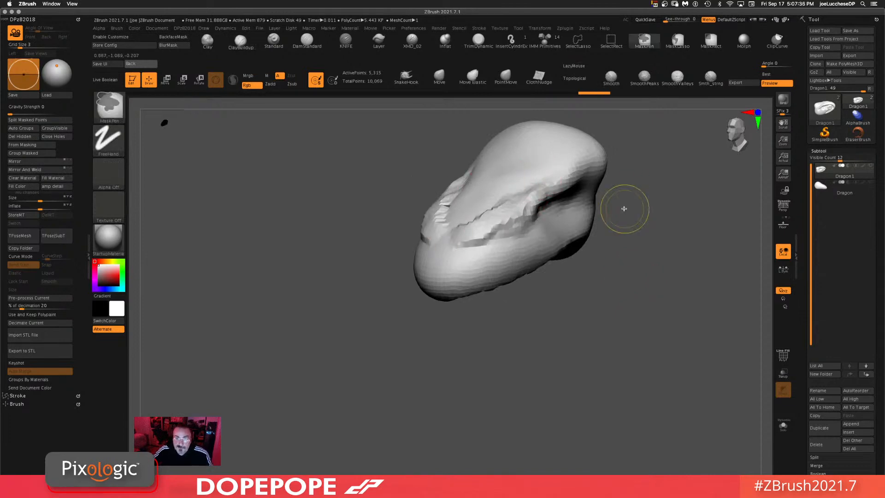
key(ctrl+z)
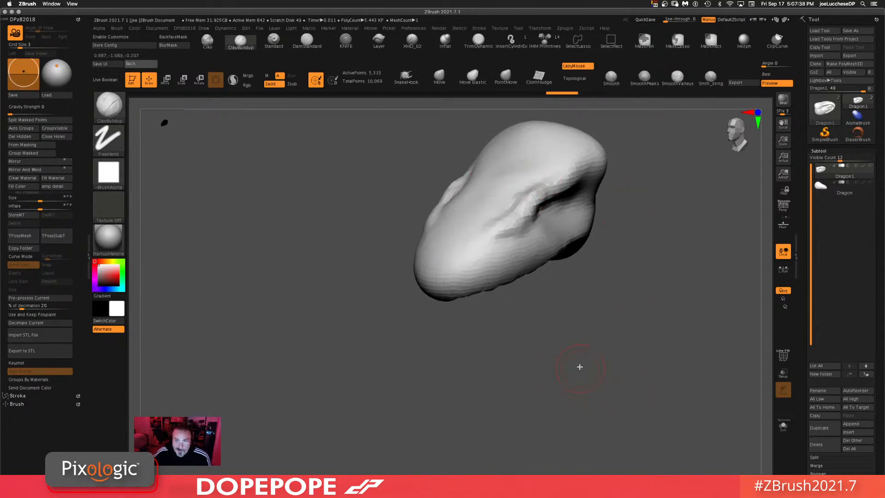
Step: Smooth and build up the upper piece's surface with further ClayBuildup and Smooth strokes
drag(580, 367, 555, 355)
alt+drag(463, 372, 376, 375)
mouse_move(583, 369)
alt+mouse_down()
mouse_move(558, 324)
mouse_move(573, 275)
alt+mouse_up()
mouse_move(440, 250)
shift+mouse_down()
mouse_move(424, 234)
mouse_move(408, 242)
shift+mouse_up()
drag(589, 259, 584, 226)
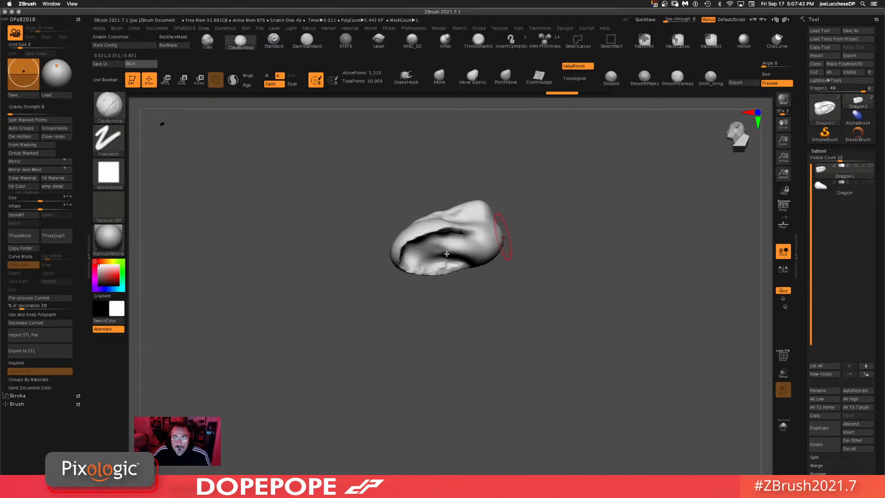
mouse_move(447, 254)
mouse_down()
mouse_move(460, 249)
mouse_move(420, 253)
mouse_up()
mouse_move(538, 256)
mouse_down()
mouse_move(600, 293)
mouse_move(542, 354)
mouse_move(521, 293)
mouse_up()
mouse_move(440, 246)
shift+mouse_down()
mouse_move(424, 257)
mouse_move(436, 239)
shift+mouse_up()
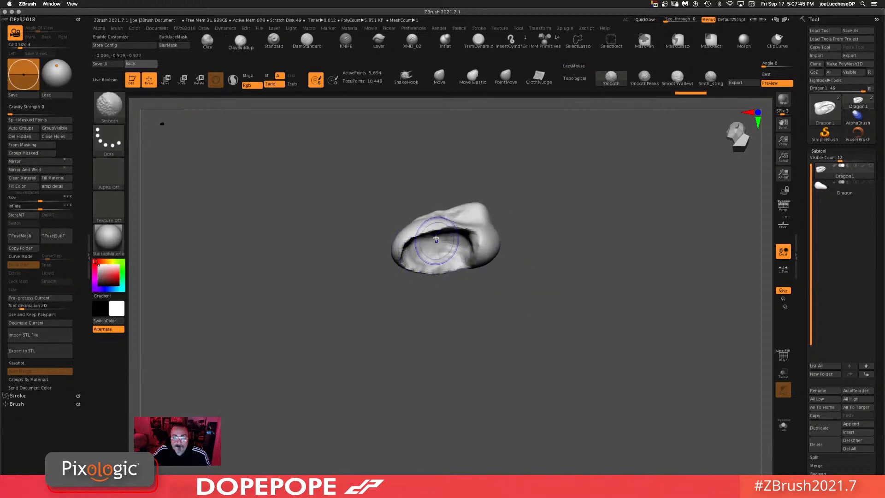
mouse_move(643, 263)
mouse_down()
mouse_move(662, 247)
mouse_move(666, 228)
mouse_move(646, 263)
mouse_move(581, 257)
mouse_move(574, 293)
mouse_move(560, 178)
mouse_up()
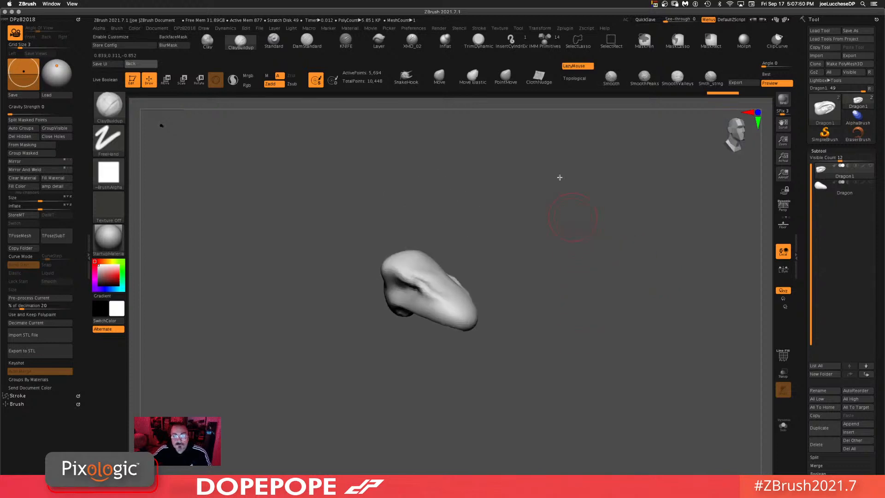
Step: Pull the upper piece into a long tapered beak-like shape with the Move brush
click(440, 77)
mouse_move(539, 235)
mouse_down()
mouse_move(503, 286)
mouse_move(545, 296)
mouse_up()
key(space)
drag(427, 340, 438, 331)
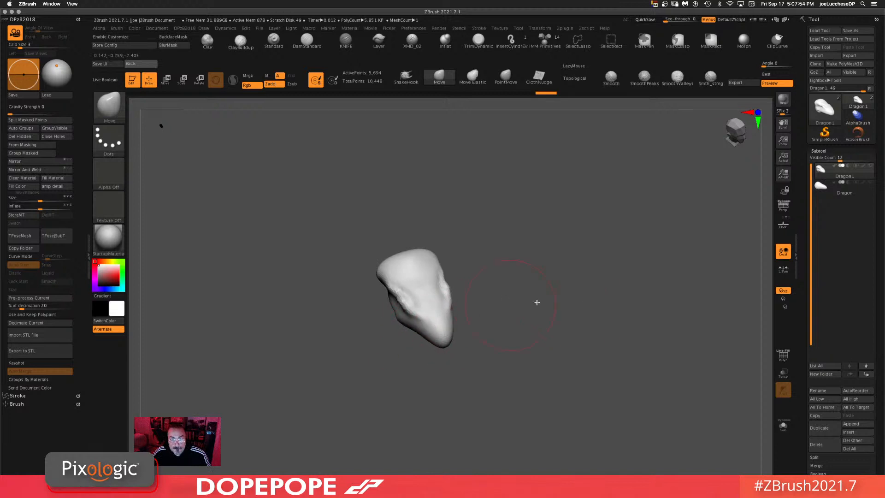
drag(549, 301, 631, 280)
drag(417, 333, 415, 323)
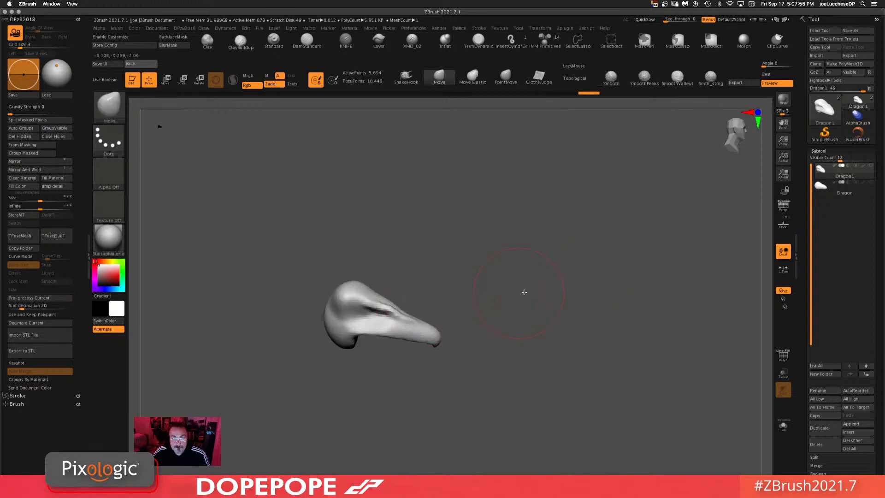
alt+drag(498, 327, 638, 245)
drag(467, 209, 462, 219)
mouse_move(443, 249)
mouse_down()
mouse_move(413, 262)
mouse_move(451, 271)
mouse_up()
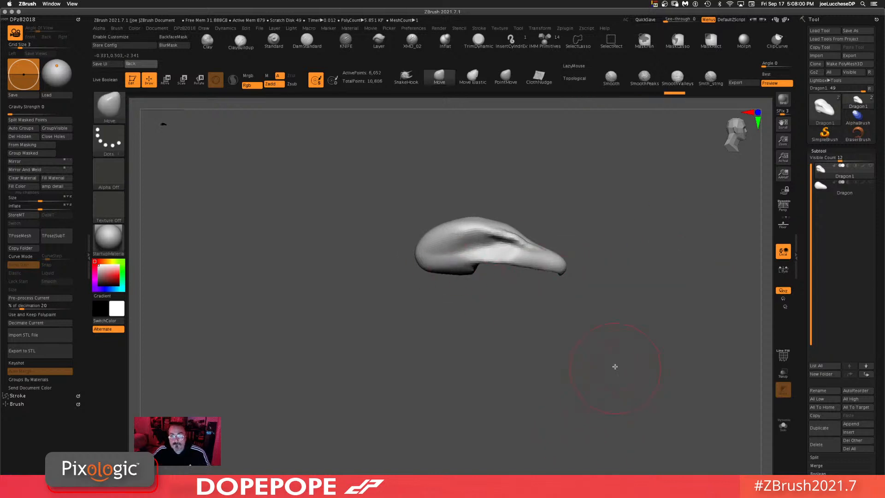
drag(615, 367, 493, 312)
drag(547, 322, 515, 304)
alt+drag(518, 267, 523, 278)
drag(523, 278, 558, 236)
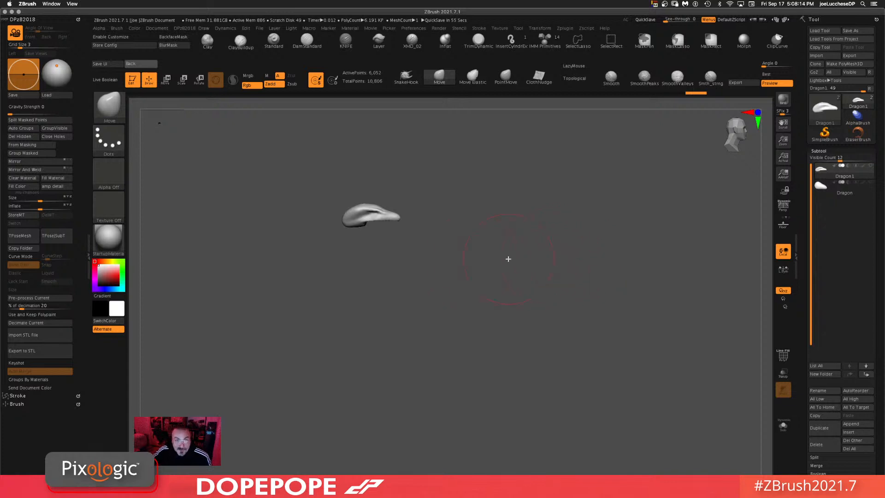
drag(525, 258, 521, 247)
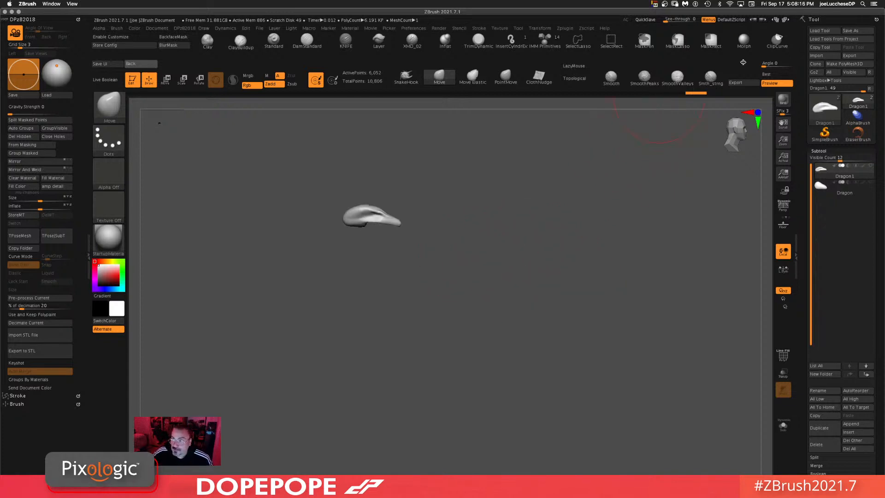
Step: Make the lower Dragon subtool visible again alongside the upper piece
scroll(801, 108, down, 1)
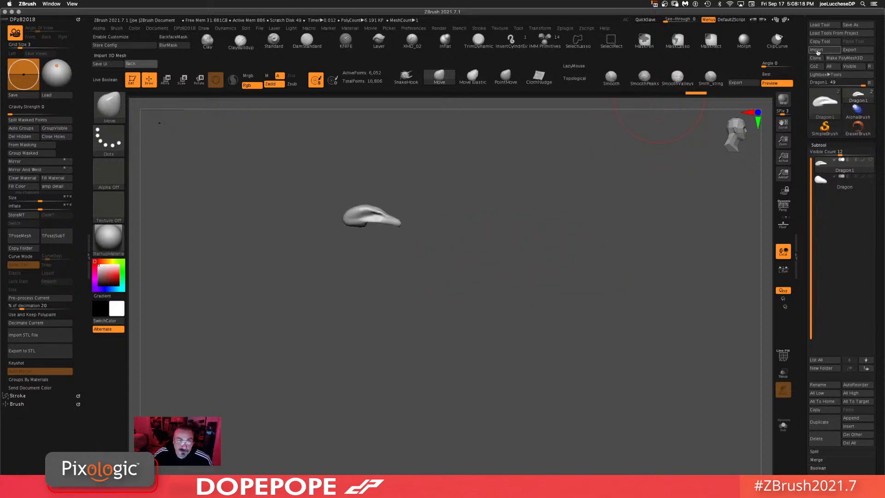
mouse_move(623, 210)
mouse_down()
mouse_move(562, 219)
mouse_move(561, 233)
mouse_move(564, 206)
mouse_up()
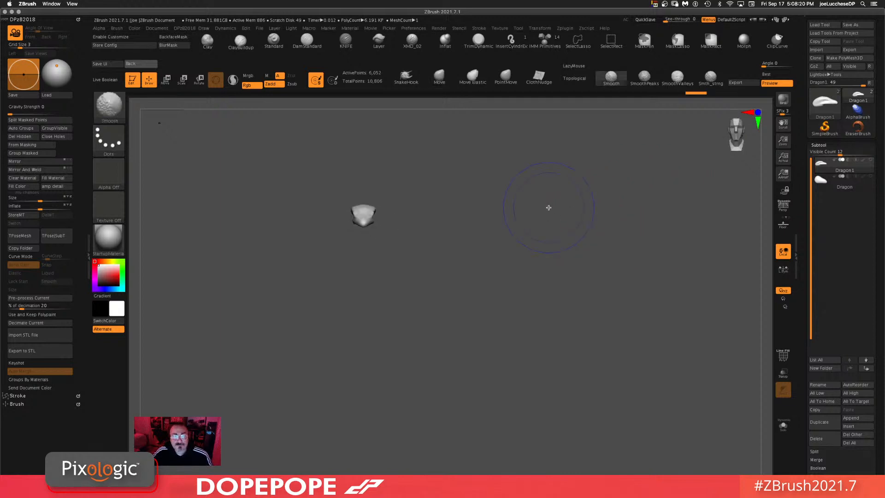
alt+drag(425, 289, 440, 315)
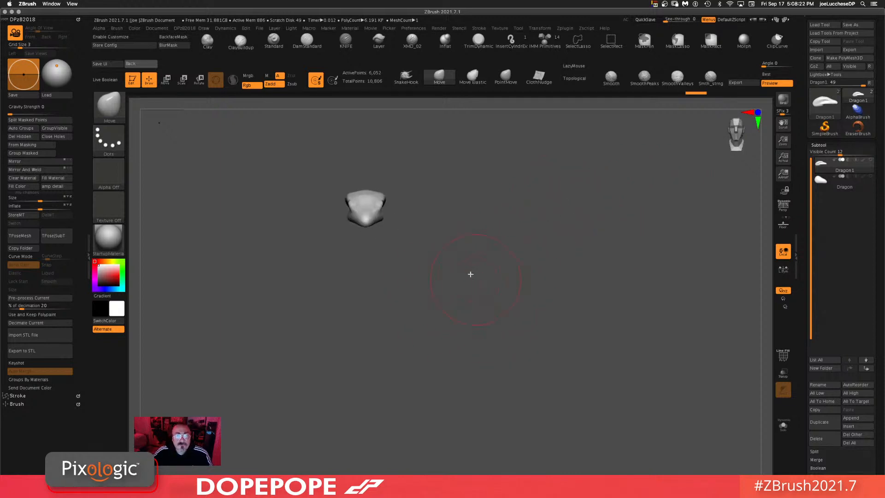
alt+drag(470, 275, 564, 317)
click(871, 178)
click(871, 178)
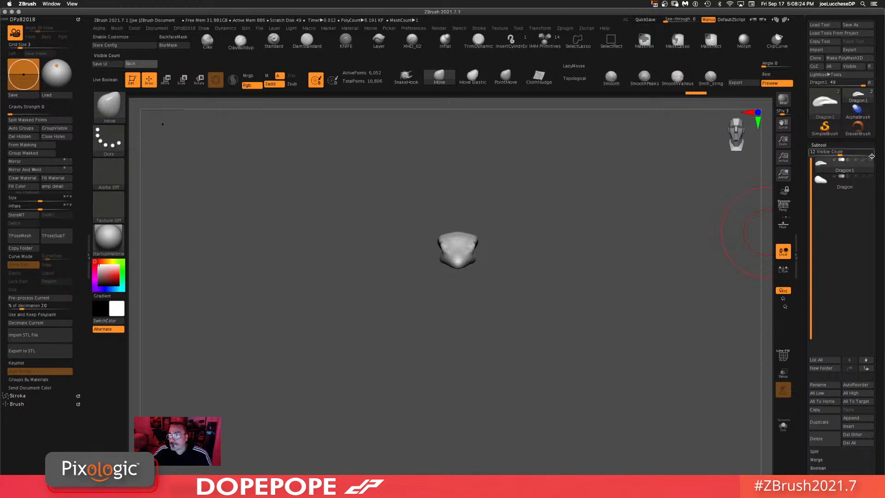
click(872, 177)
drag(568, 253, 593, 249)
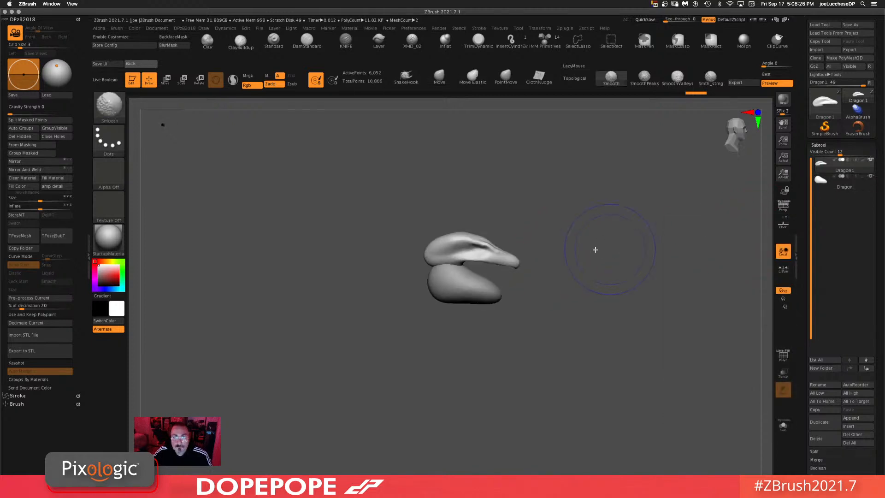
Step: Select the lower Dragon subtool and pull it into a curled shape with the Move brush
key(w)
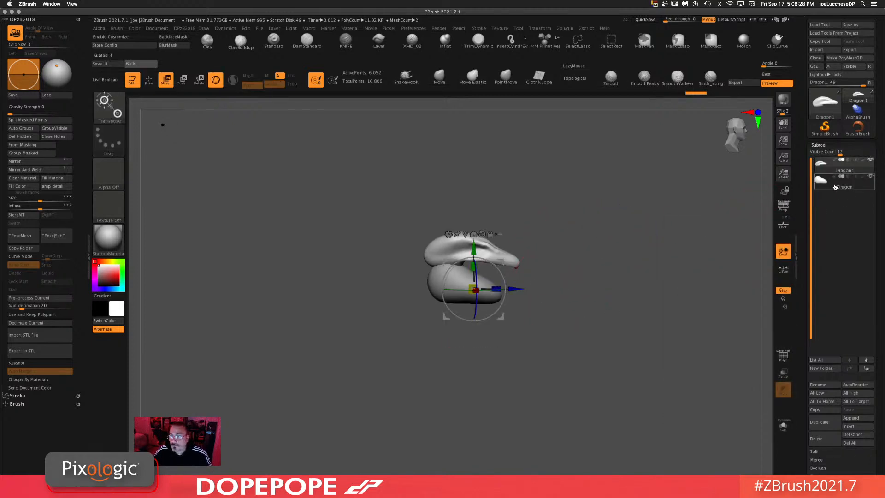
click(853, 183)
alt+drag(612, 310, 496, 143)
click(439, 77)
drag(590, 253, 561, 268)
key(space)
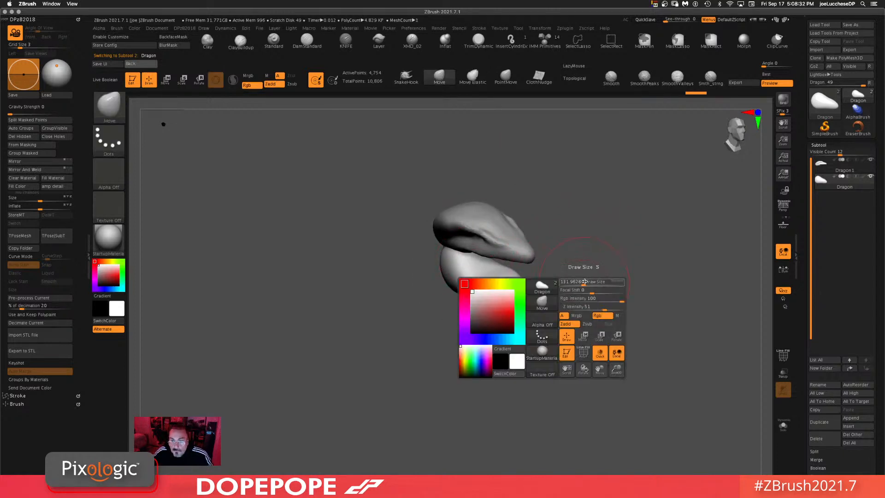
drag(599, 258, 468, 258)
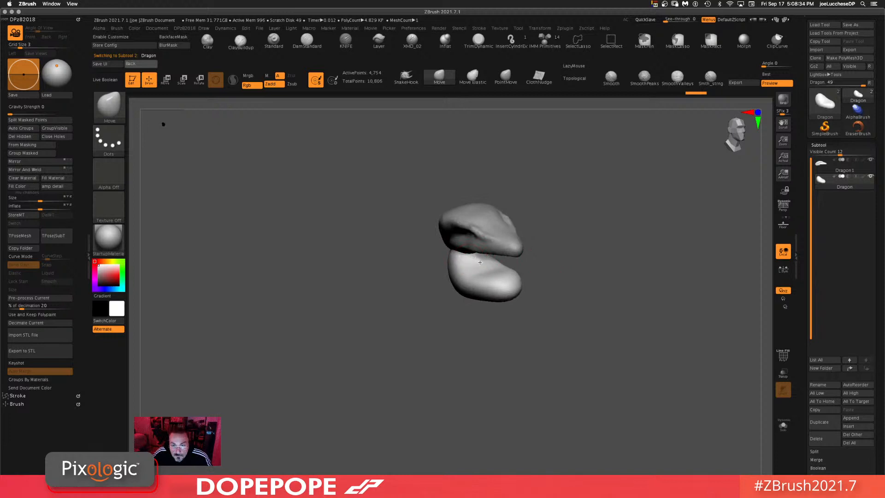
drag(638, 245, 494, 279)
drag(565, 245, 576, 207)
mouse_move(627, 232)
mouse_down()
mouse_move(577, 231)
mouse_move(573, 267)
mouse_move(621, 219)
mouse_up()
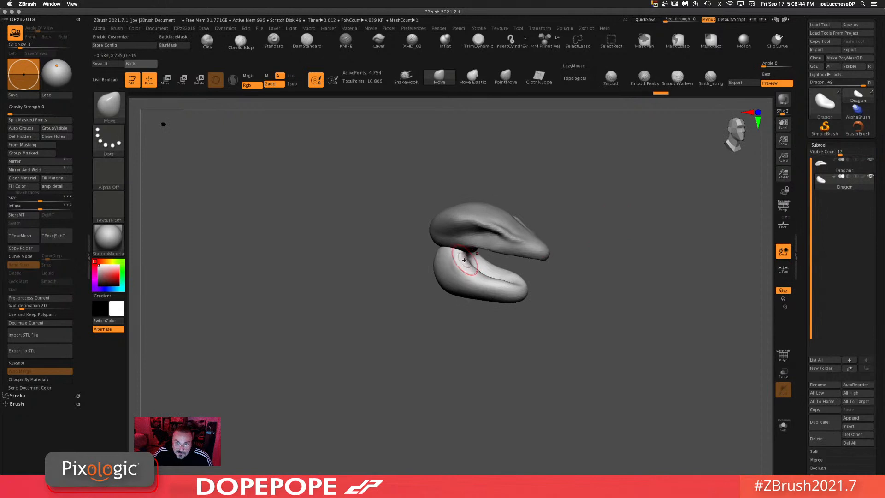
drag(639, 255, 484, 272)
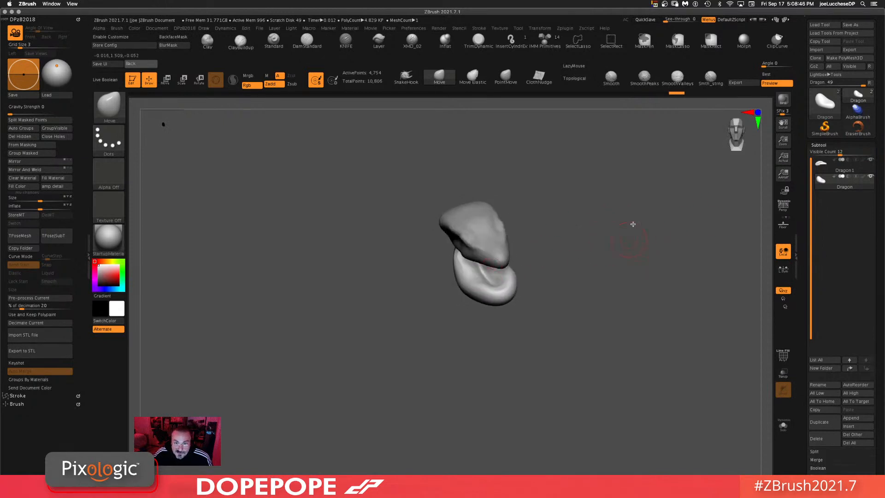
Step: Continue bending the lower piece into a curved jaw beneath the upper piece with the Move brush
drag(633, 224, 632, 207)
drag(471, 261, 480, 262)
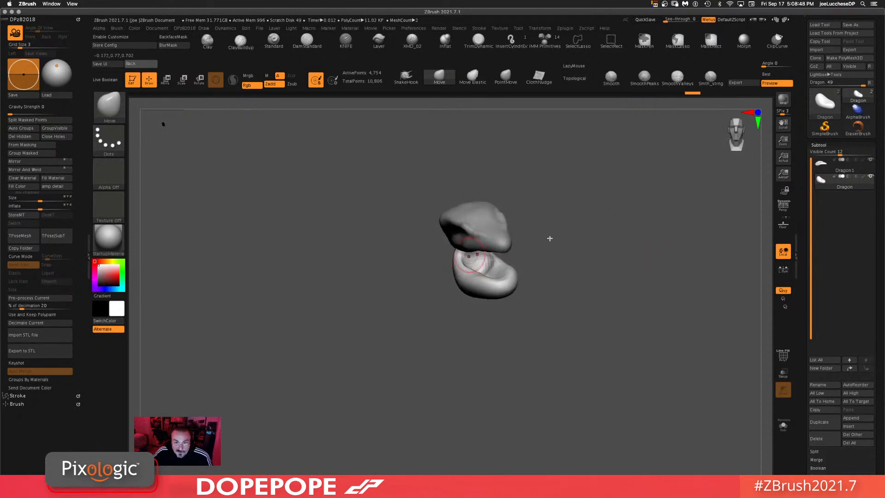
drag(610, 240, 600, 256)
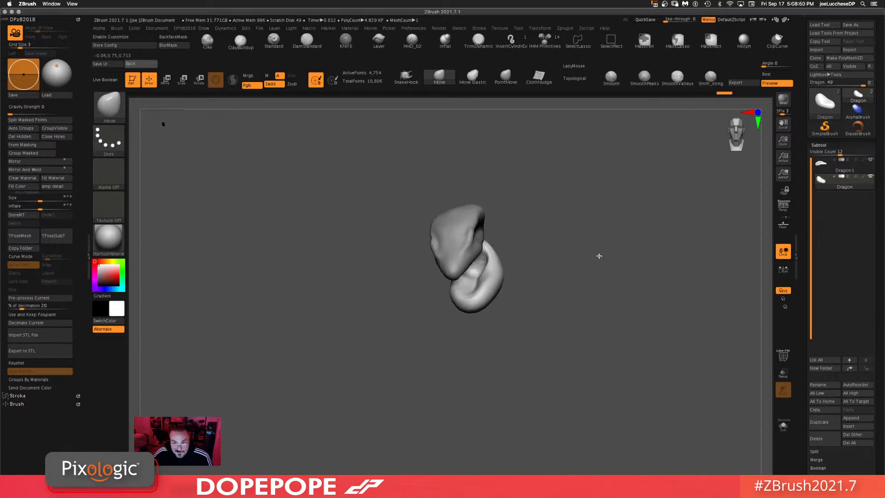
drag(483, 272, 471, 296)
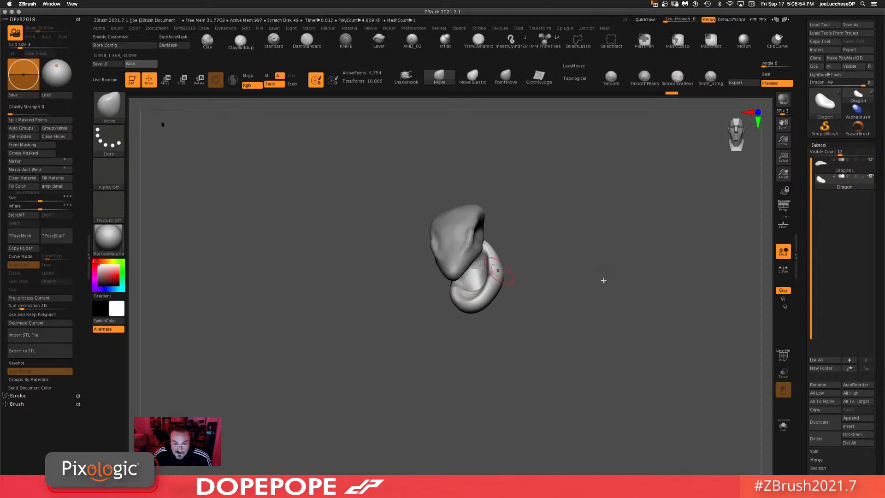
drag(603, 281, 637, 263)
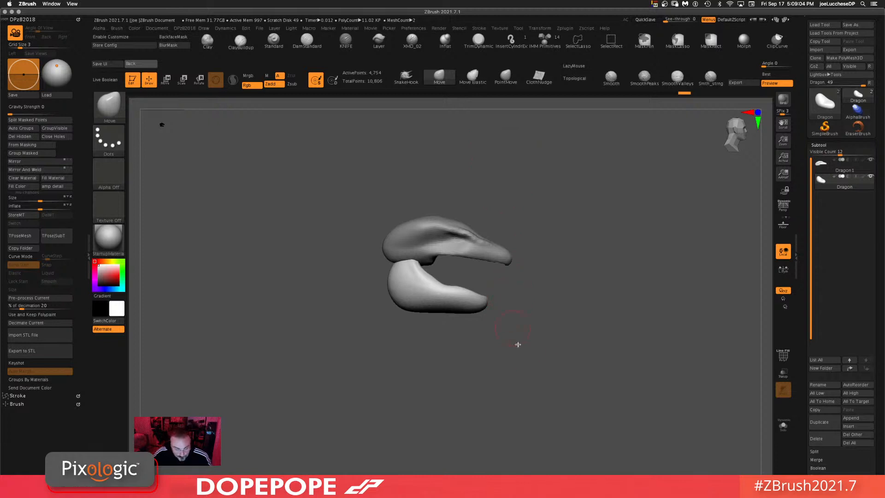
drag(564, 302, 604, 251)
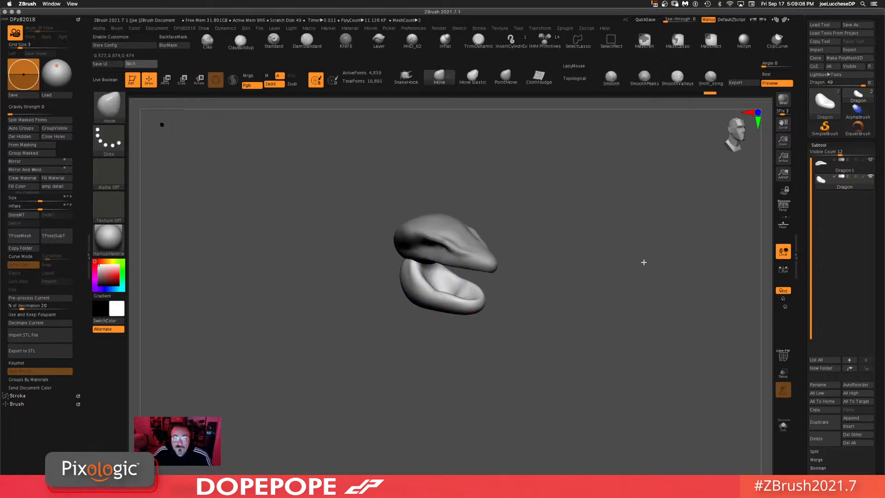
shift+drag(642, 261, 554, 160)
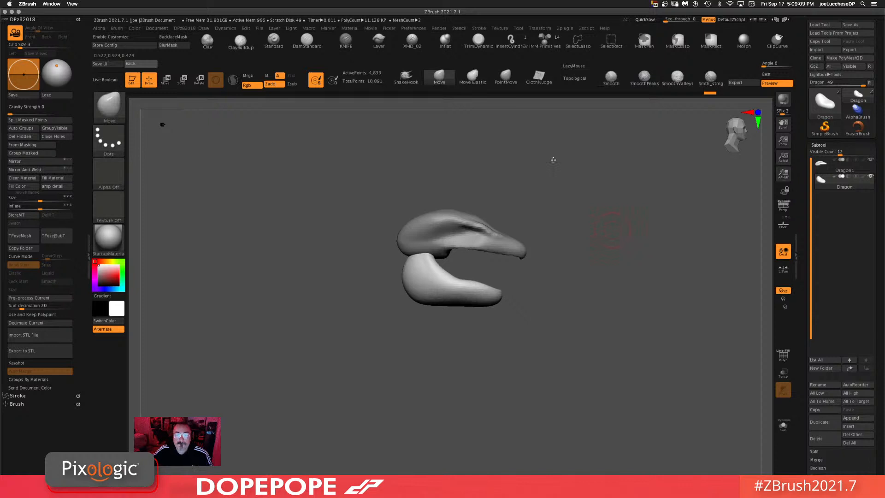
Step: Build up and smooth the curled lower jaw piece with the ClayBuildup brush, checking it from several angles
click(241, 42)
mouse_move(449, 285)
mouse_down()
mouse_move(415, 263)
mouse_move(410, 277)
mouse_move(439, 271)
mouse_move(465, 282)
mouse_up()
drag(619, 286, 553, 320)
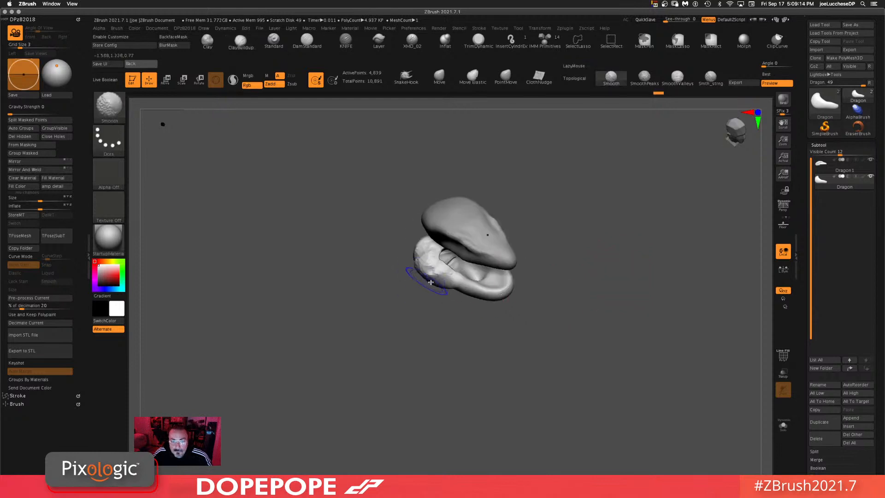
shift+drag(433, 282, 449, 281)
mouse_move(673, 241)
ctrl+mouse_down()
mouse_move(662, 278)
mouse_move(599, 279)
ctrl+mouse_up()
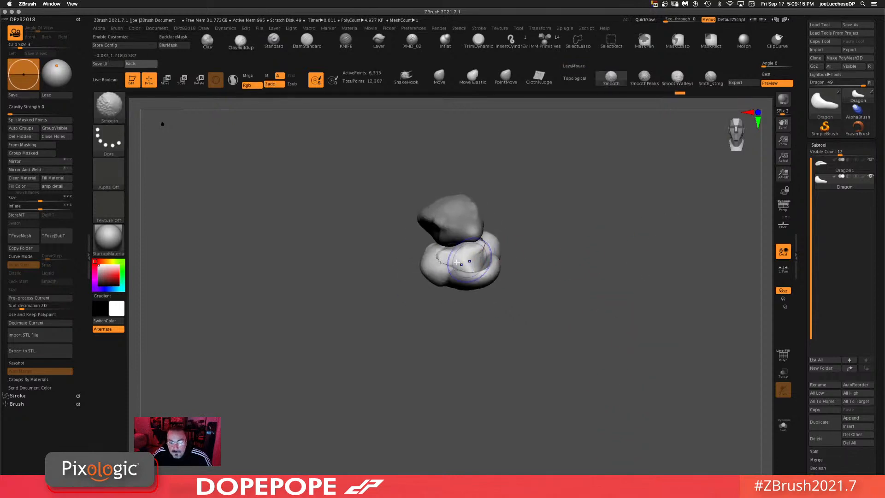
shift+drag(454, 263, 466, 249)
ctrl+drag(674, 231, 648, 340)
drag(649, 270, 636, 216)
Step: Reposition and scale the lower jaw piece with the Transpose gizmo so it sits under the upper beak
key(w)
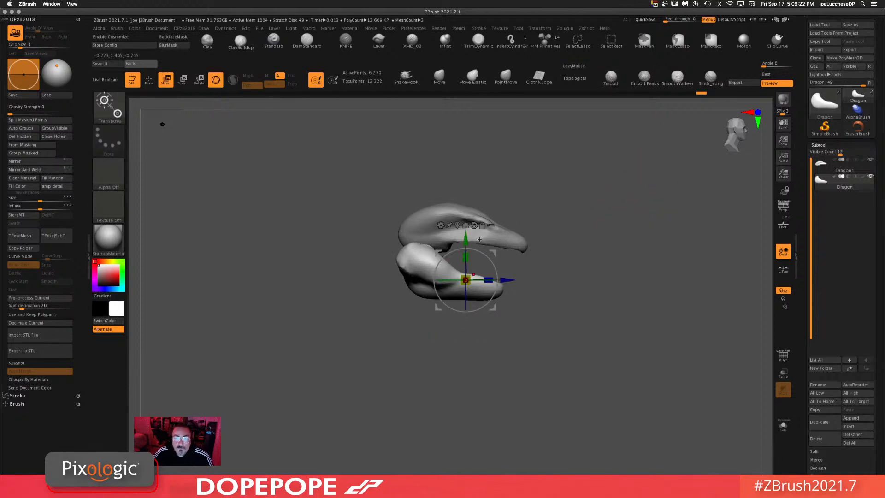
drag(466, 238, 466, 222)
drag(495, 292, 503, 292)
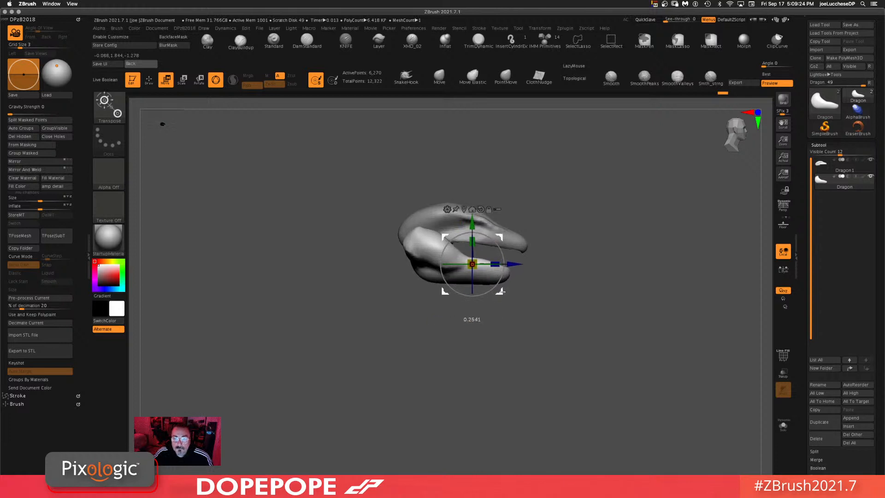
key(q)
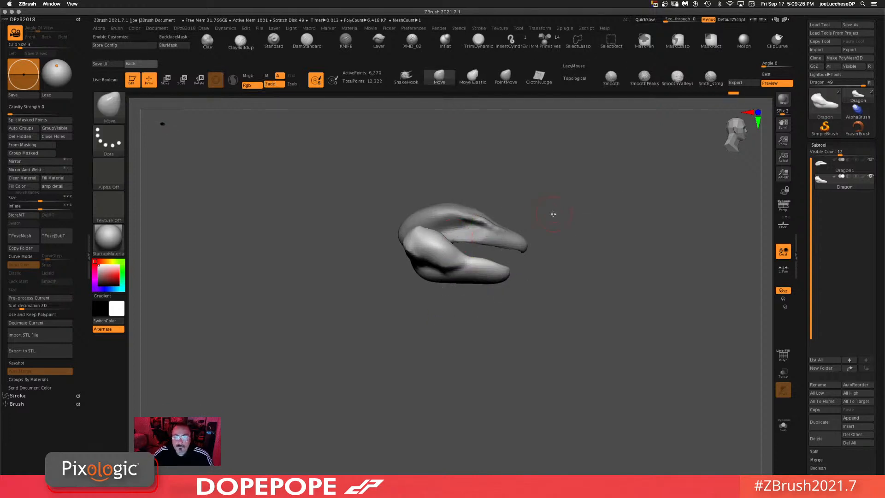
Step: Pull the lower jaw's edge into place beneath the beak with the Move brush
key(space)
drag(555, 222, 563, 222)
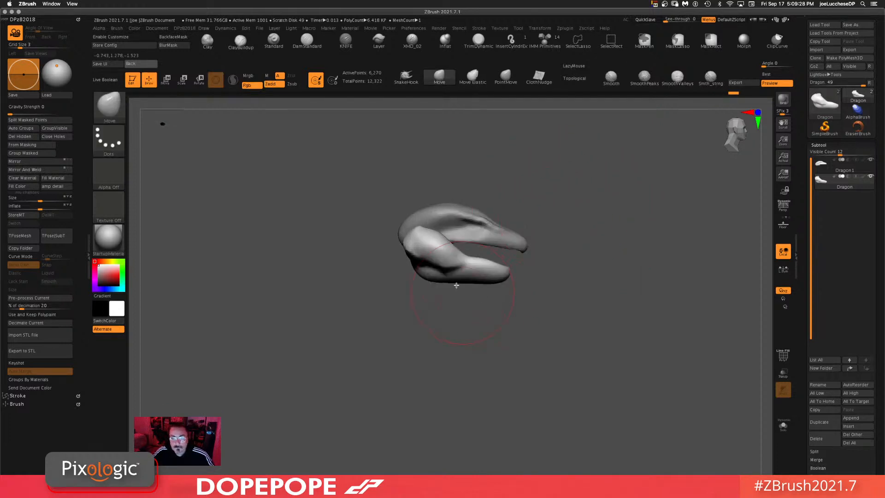
mouse_move(442, 279)
mouse_down()
mouse_move(447, 268)
mouse_move(476, 269)
mouse_up()
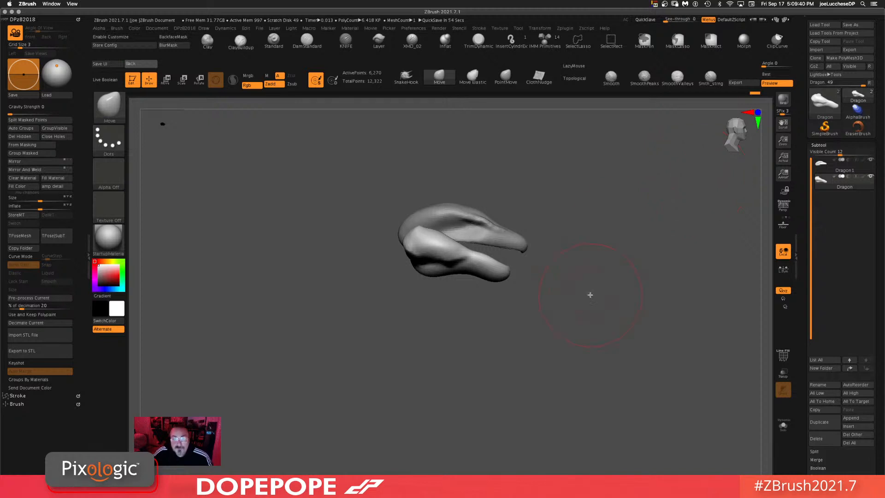
Step: Rotate around the head from front, side and top to examine the jaw and beak together
mouse_move(590, 295)
mouse_down()
mouse_move(579, 311)
mouse_move(581, 301)
mouse_up()
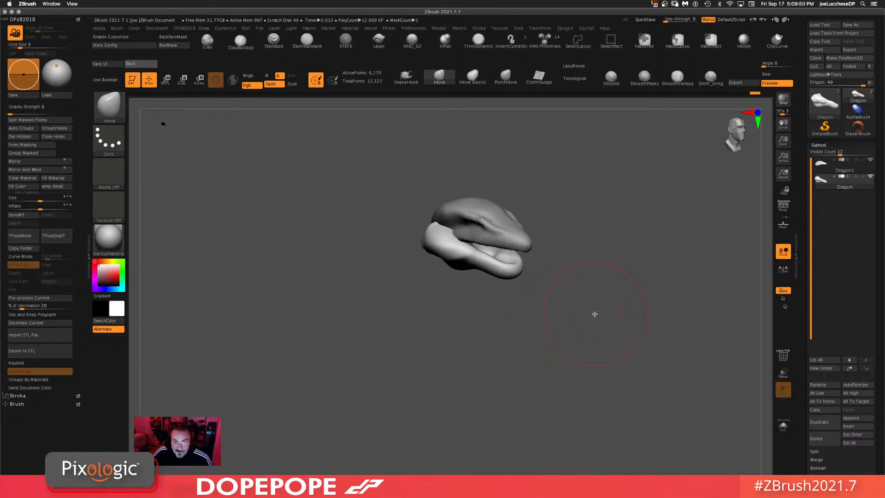
mouse_move(595, 314)
mouse_down()
mouse_move(587, 312)
mouse_move(591, 344)
mouse_move(596, 320)
mouse_move(612, 329)
mouse_move(605, 308)
mouse_move(560, 349)
mouse_move(625, 313)
mouse_up()
key(space)
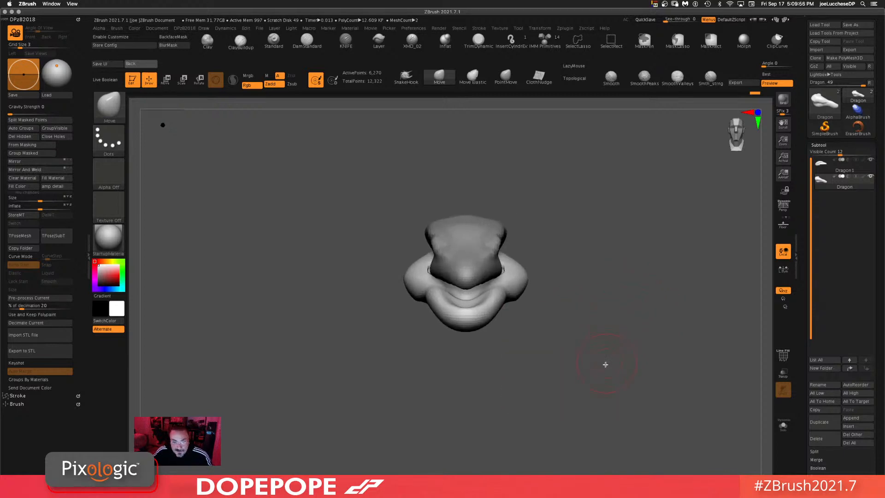
alt+drag(604, 364, 594, 306)
mouse_move(638, 327)
mouse_down()
mouse_move(589, 352)
mouse_move(567, 341)
mouse_move(575, 364)
mouse_up()
drag(538, 332, 648, 185)
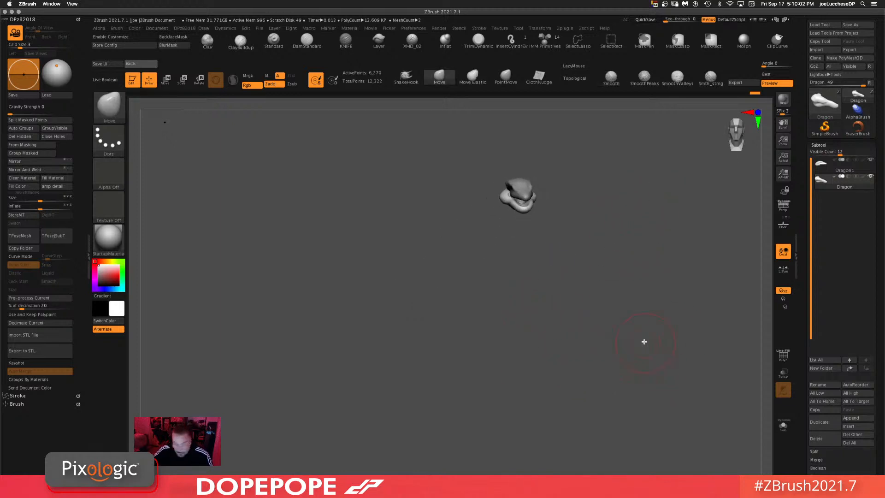
drag(606, 271, 507, 276)
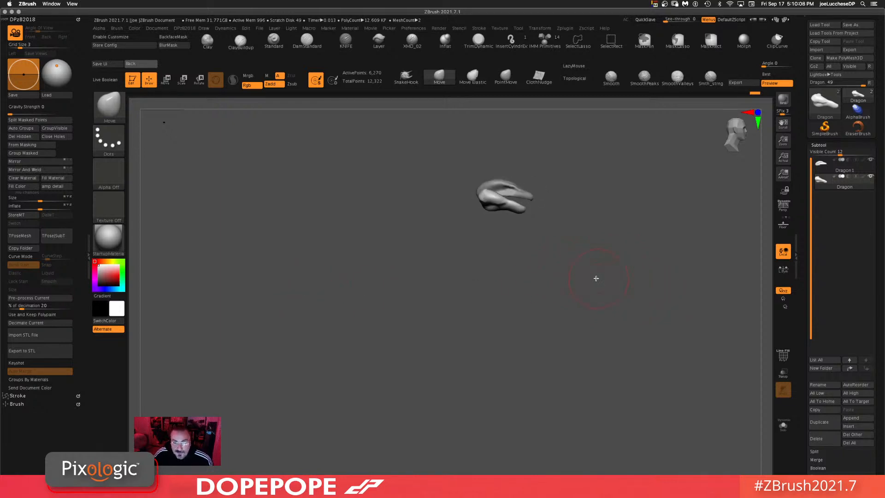
drag(597, 278, 596, 346)
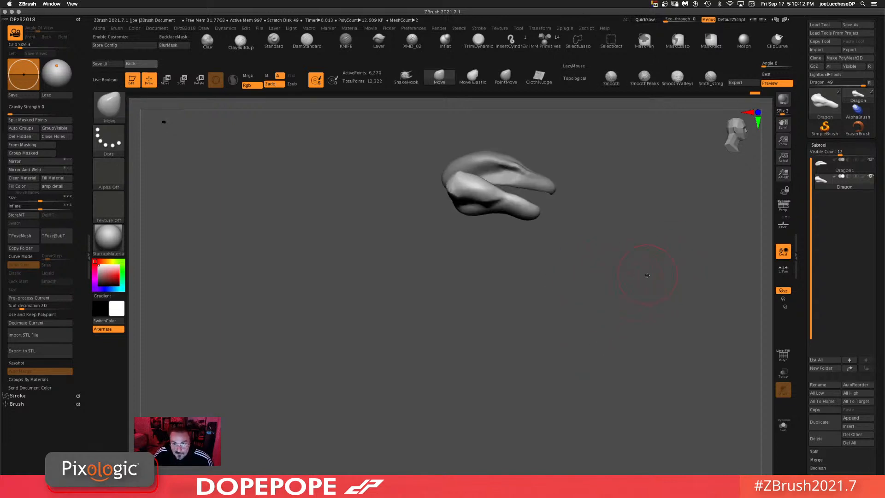
alt+drag(648, 275, 561, 312)
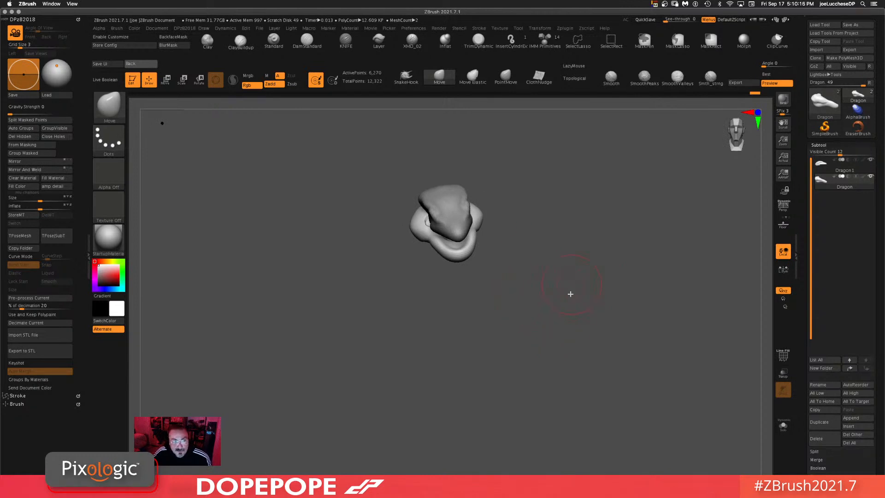
drag(560, 285, 594, 269)
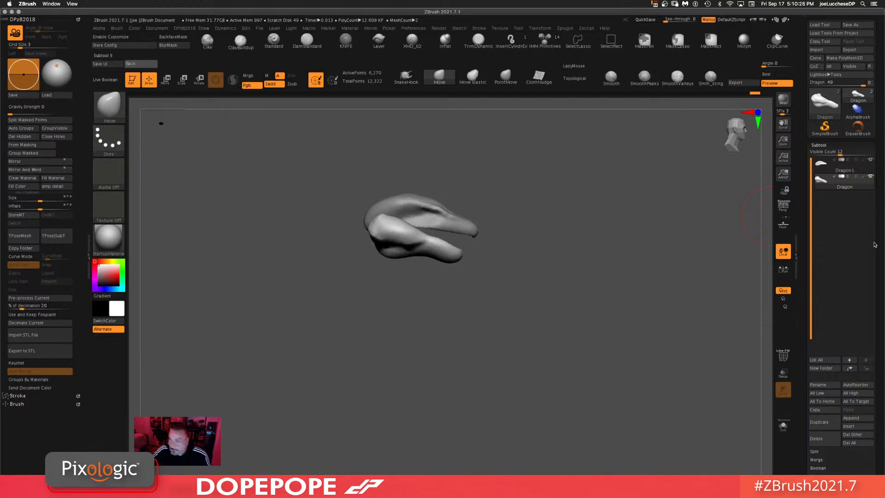
Step: Append a Sphere3D subtool to the dragon and select it
click(853, 422)
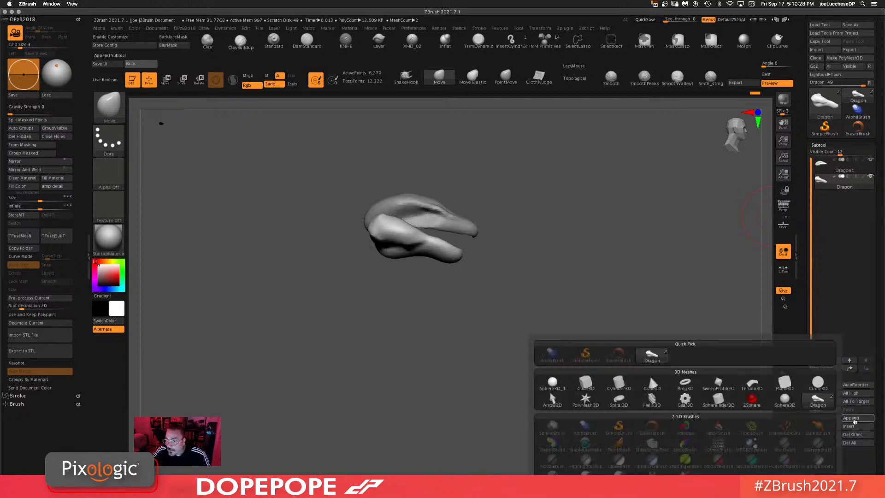
click(554, 399)
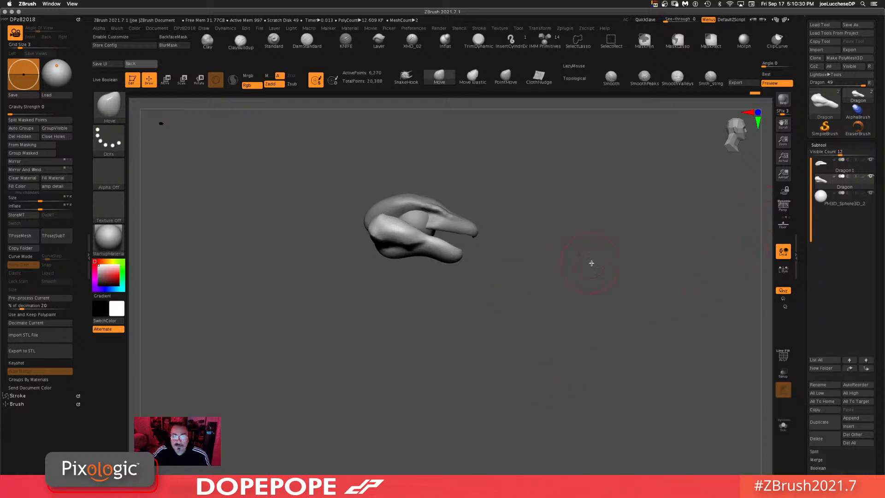
click(827, 205)
shift+drag(570, 303, 548, 305)
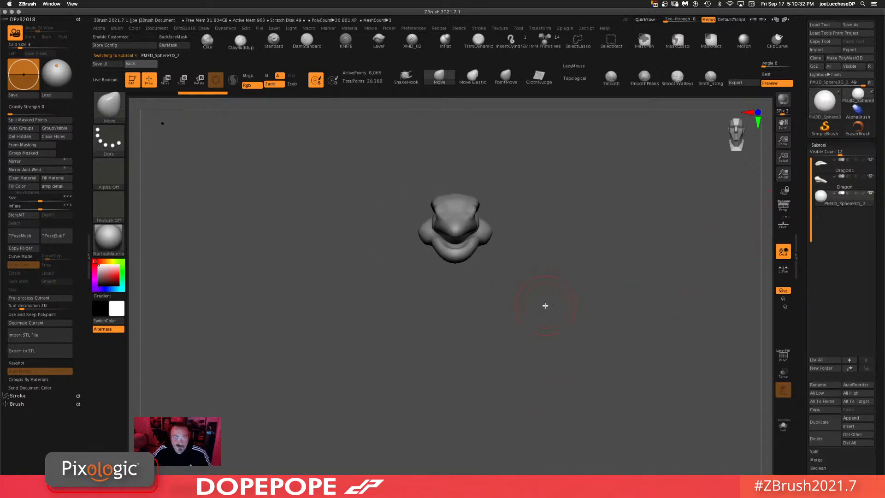
Step: Move and scale the new sphere with the gizmo into an eye on the side of the upper head piece
key(w)
drag(466, 202, 491, 202)
shift+drag(596, 239, 582, 242)
drag(528, 221, 691, 211)
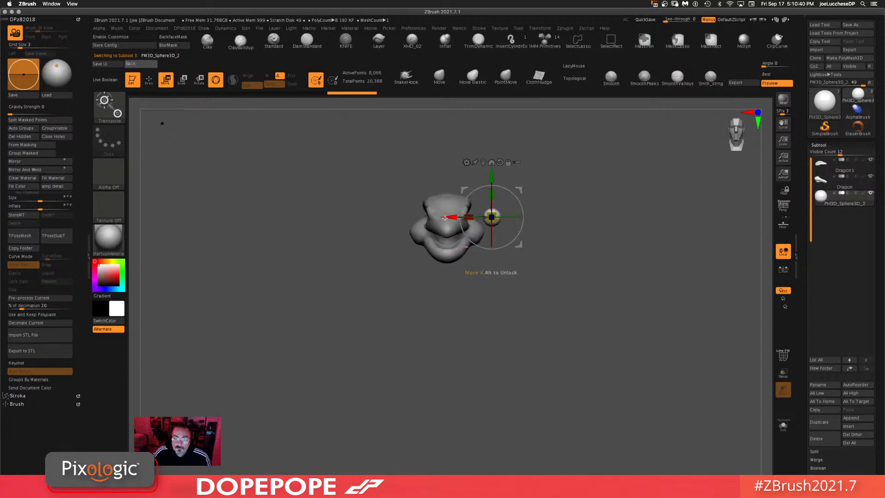
mouse_move(445, 218)
mouse_down()
mouse_move(419, 218)
mouse_move(462, 219)
mouse_up()
alt+drag(599, 341, 616, 436)
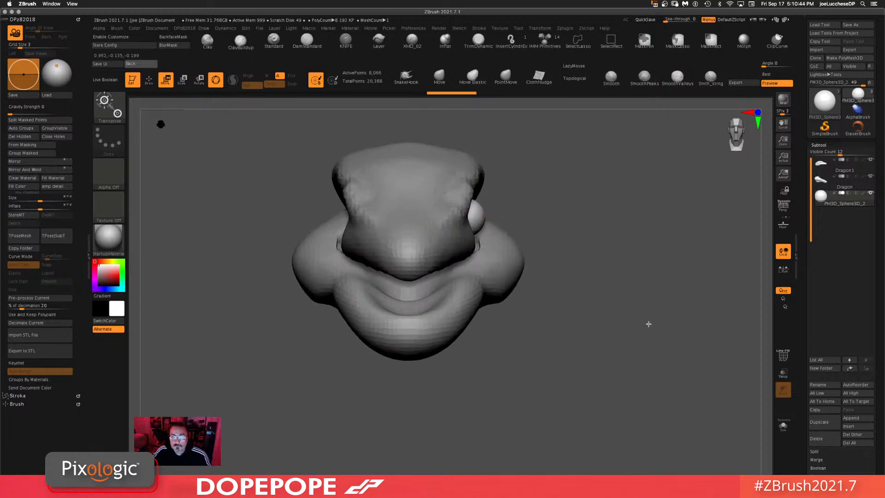
drag(648, 324, 619, 306)
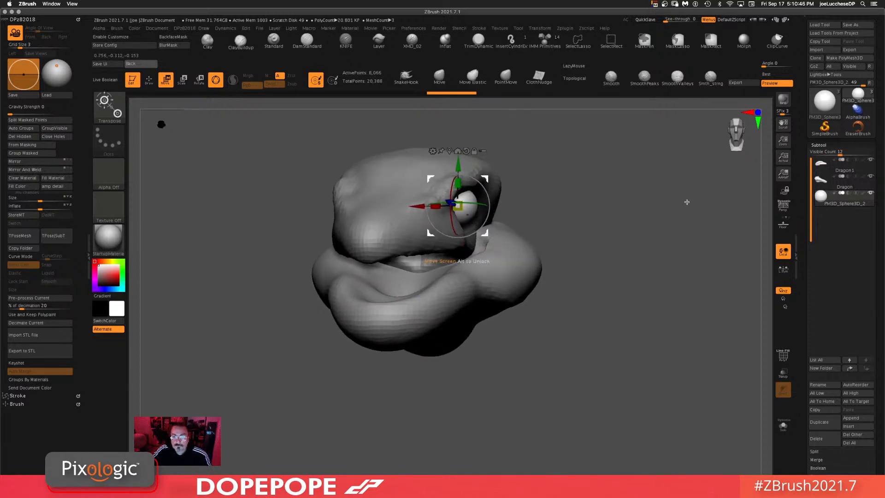
shift+drag(687, 202, 621, 203)
drag(485, 232, 486, 223)
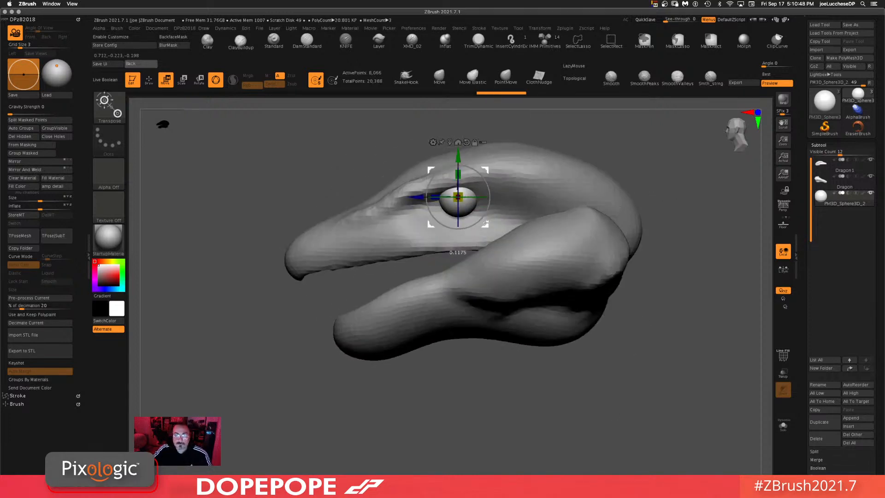
drag(632, 428, 557, 325)
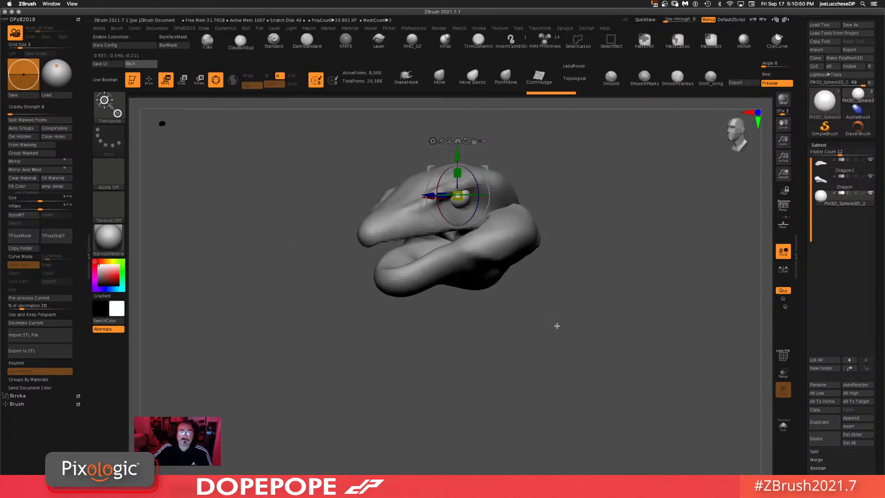
Step: Mirror and weld the eye sphere to create a matching eye on the other side of the head
shift+drag(232, 256, 287, 180)
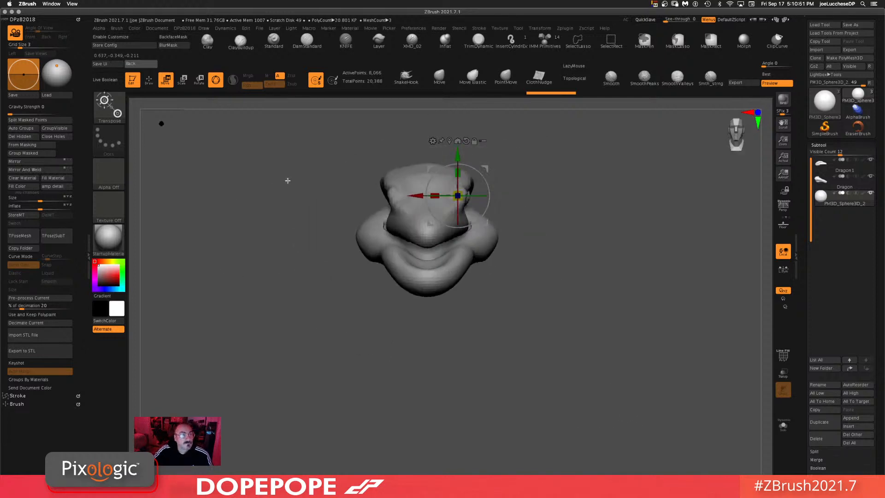
click(46, 173)
drag(323, 406, 518, 394)
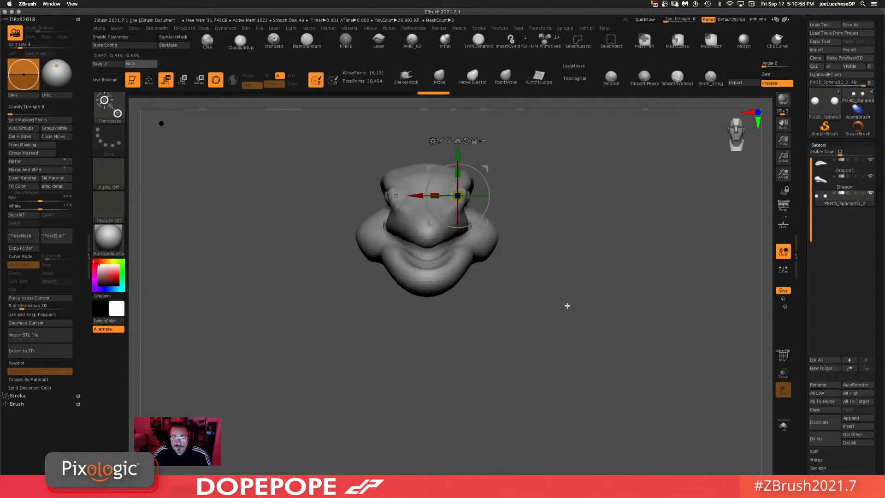
Step: Select the upper Dragon1 head subtool and sculpt around the eye socket with the ClayBuildup brush
alt+drag(557, 346, 578, 287)
alt+click(419, 242)
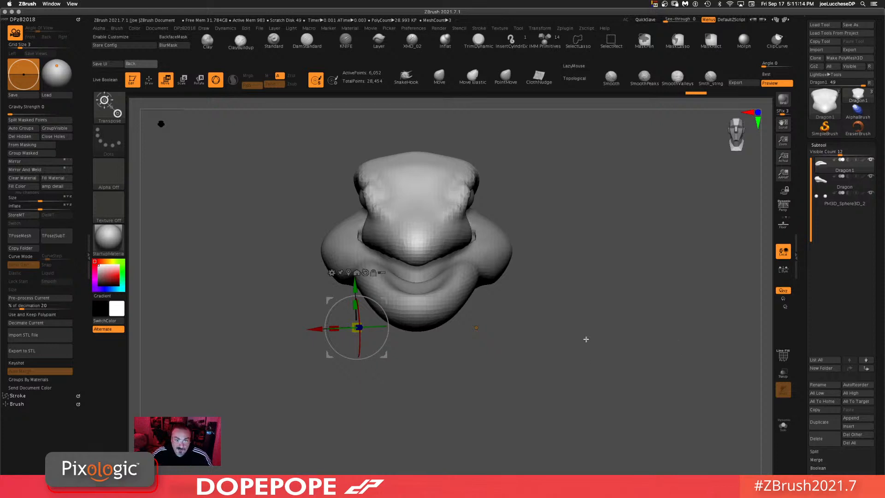
drag(584, 360, 611, 358)
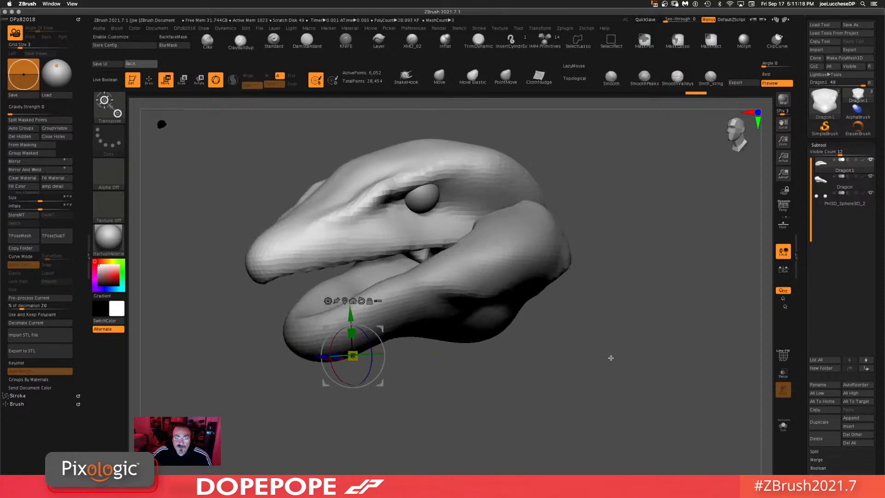
click(240, 41)
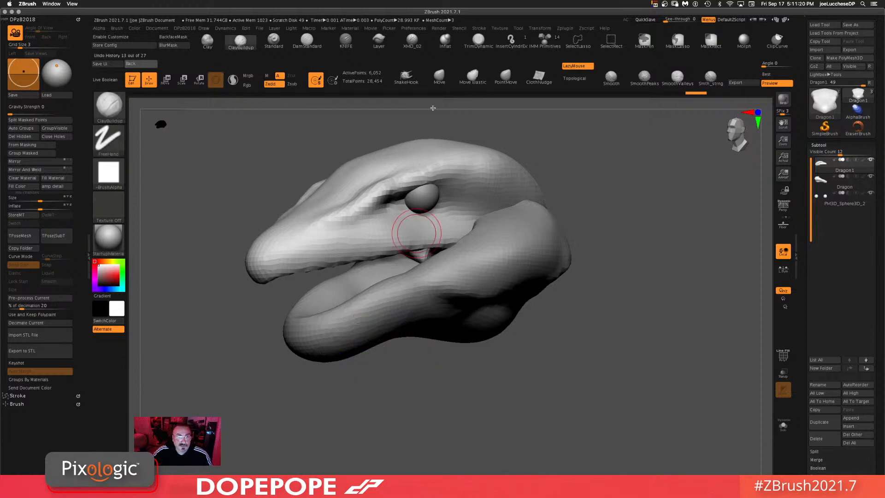
drag(591, 148, 639, 194)
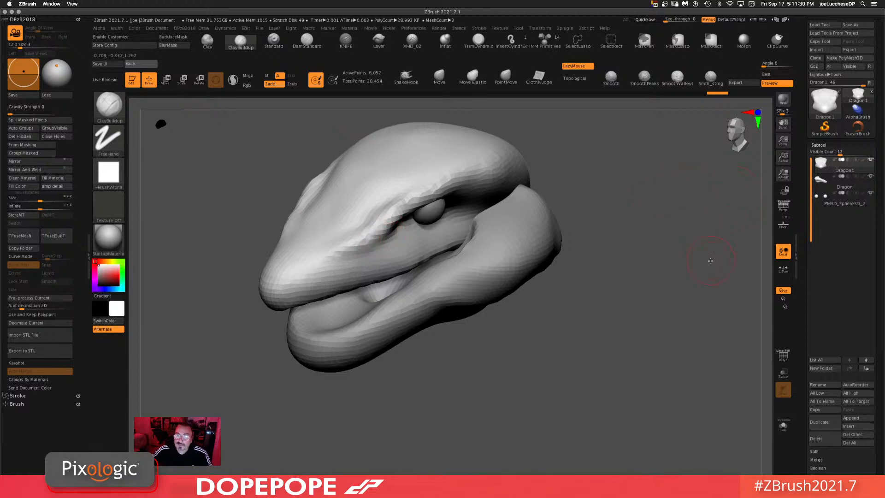
drag(711, 260, 701, 247)
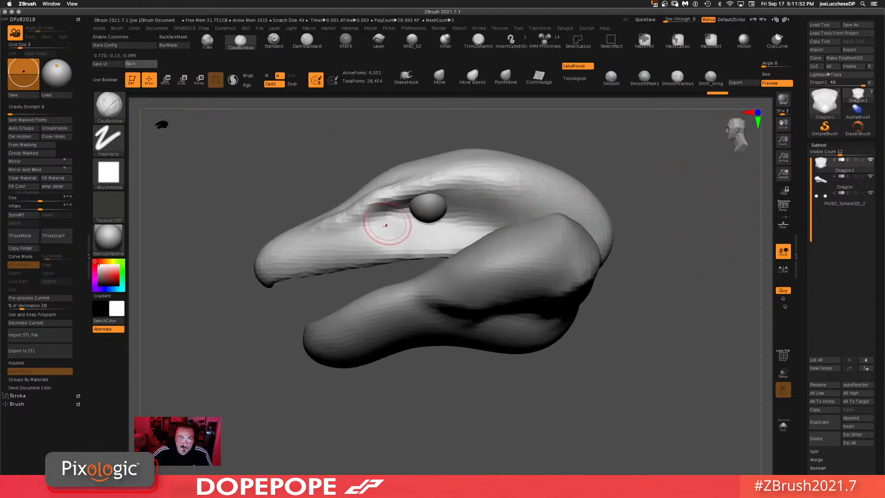
key(space)
mouse_move(395, 230)
mouse_down()
mouse_move(353, 228)
mouse_move(493, 222)
mouse_move(498, 189)
mouse_move(394, 194)
mouse_move(402, 220)
mouse_move(412, 205)
mouse_move(454, 207)
mouse_up()
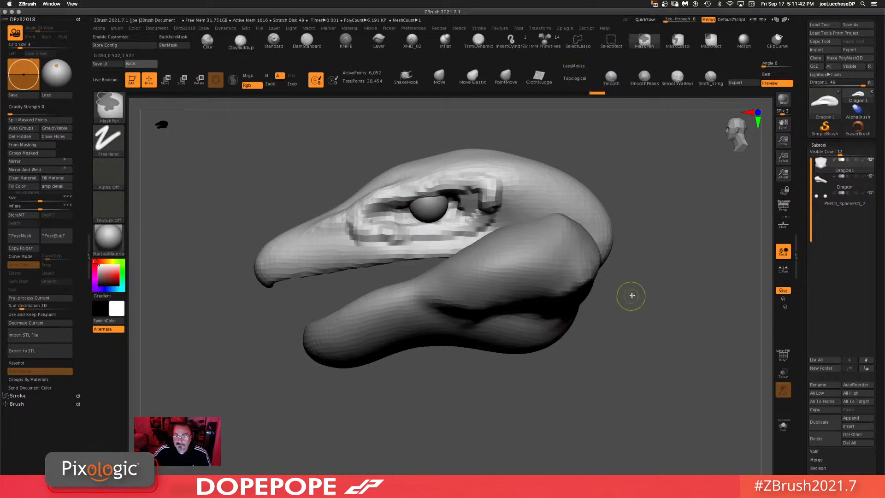
Step: Select the lower jaw subtool and pull its tip forward with the Move Elastic brush
ctrl+drag(632, 296, 635, 356)
alt+drag(514, 383, 570, 339)
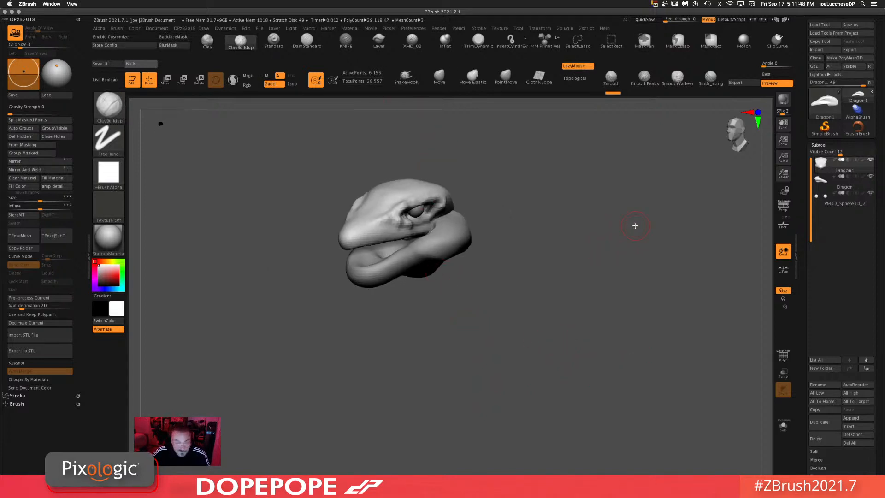
drag(593, 256, 572, 299)
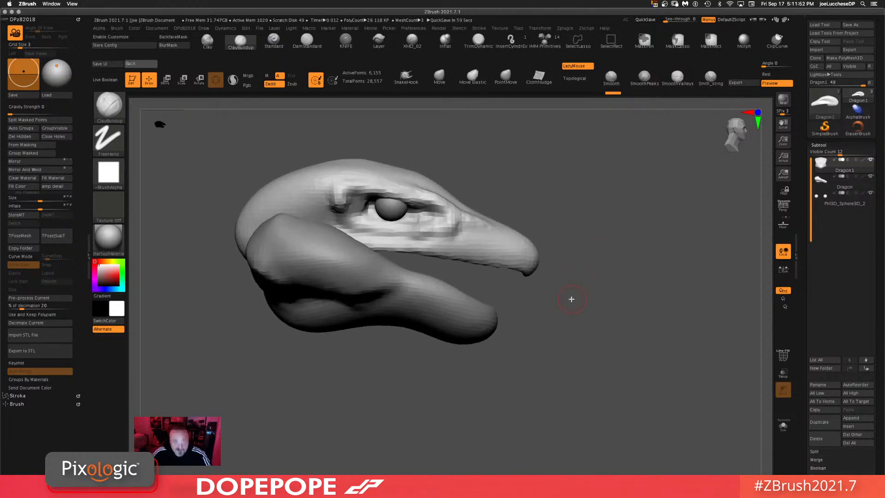
click(439, 77)
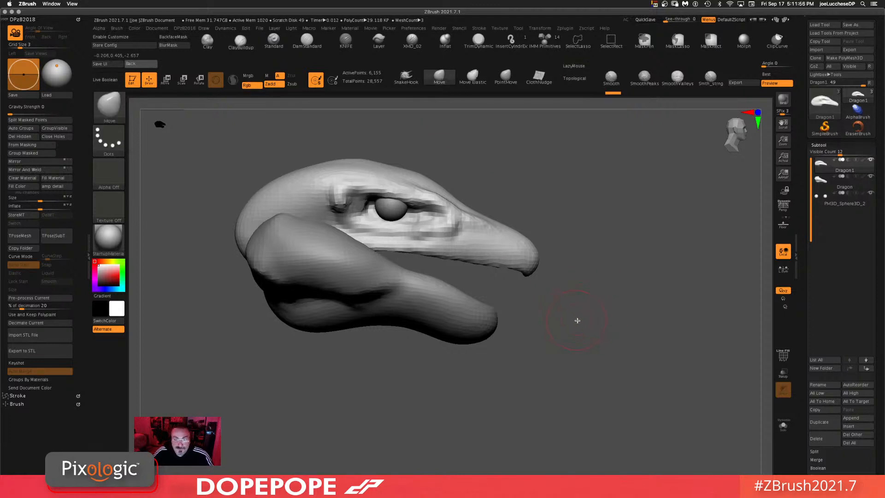
key(space)
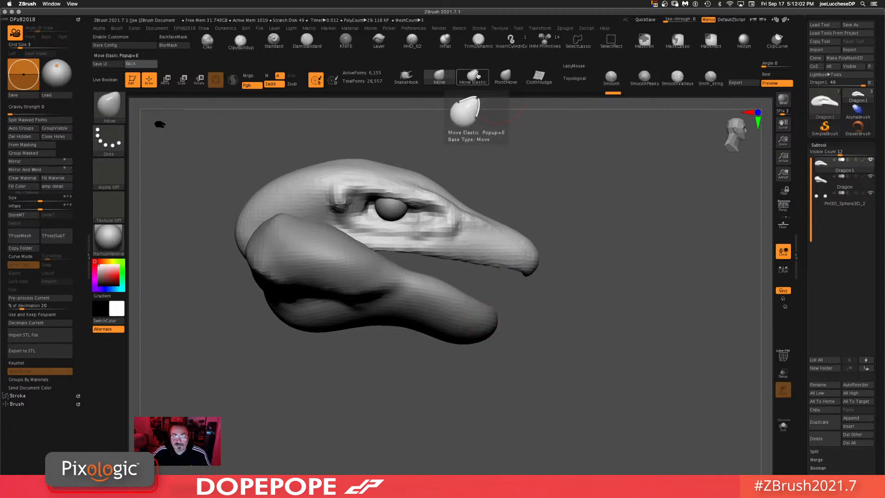
click(476, 78)
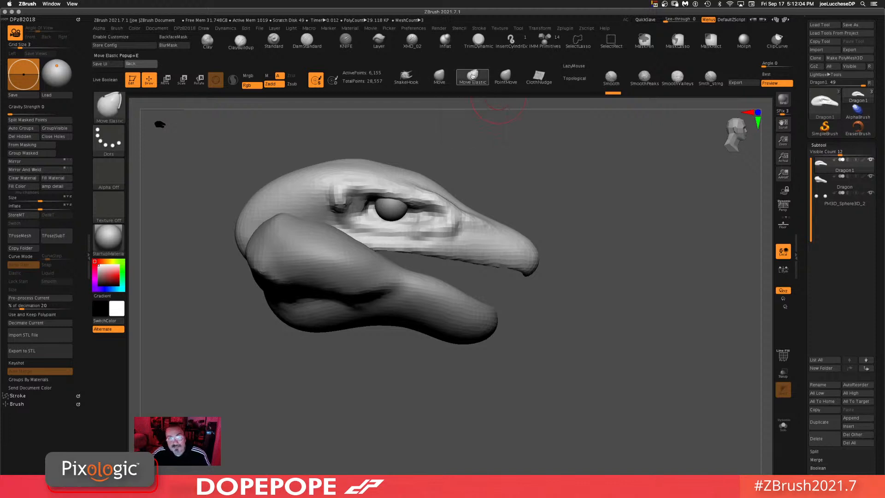
key(space)
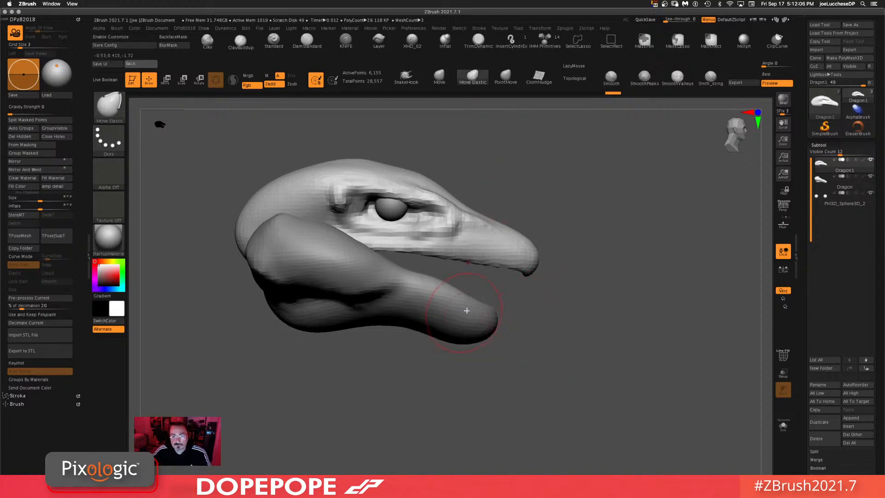
alt+click(480, 310)
drag(491, 312, 512, 297)
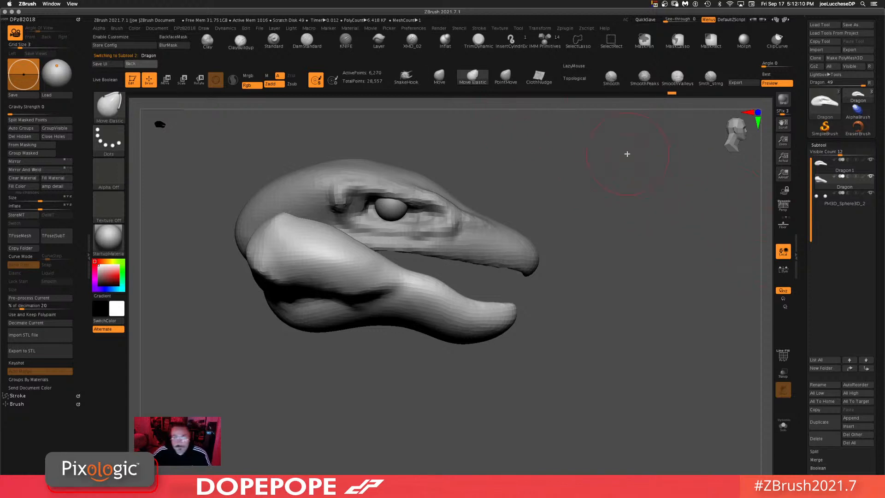
Step: Append a Sphere3D subtool to the dragon model
click(442, 84)
alt+drag(564, 303, 647, 120)
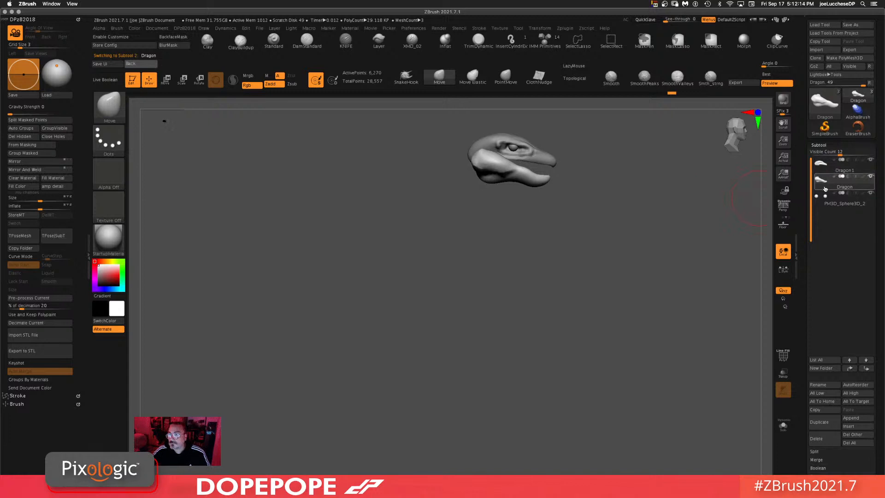
drag(554, 257, 663, 261)
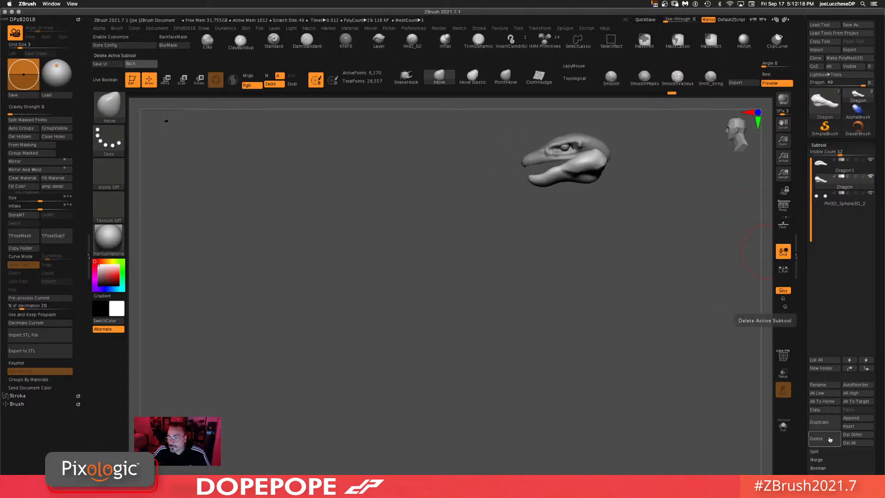
click(851, 418)
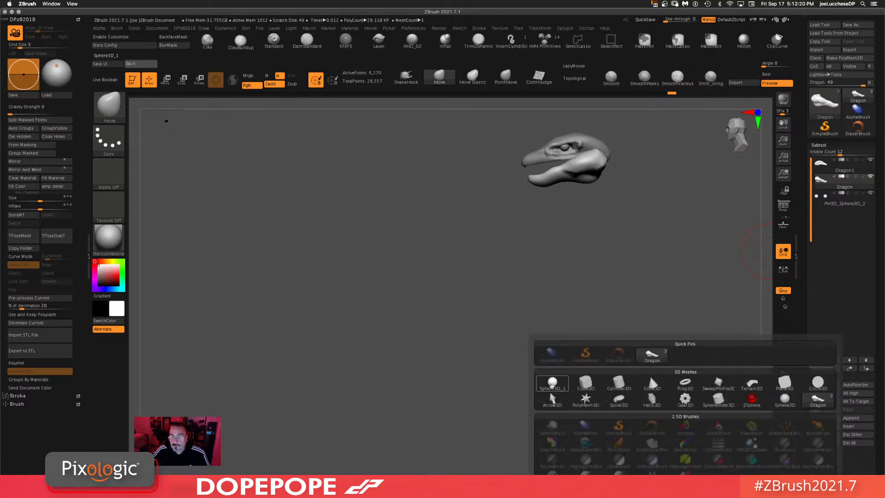
click(552, 385)
alt+drag(687, 287, 513, 290)
alt+drag(408, 294, 556, 298)
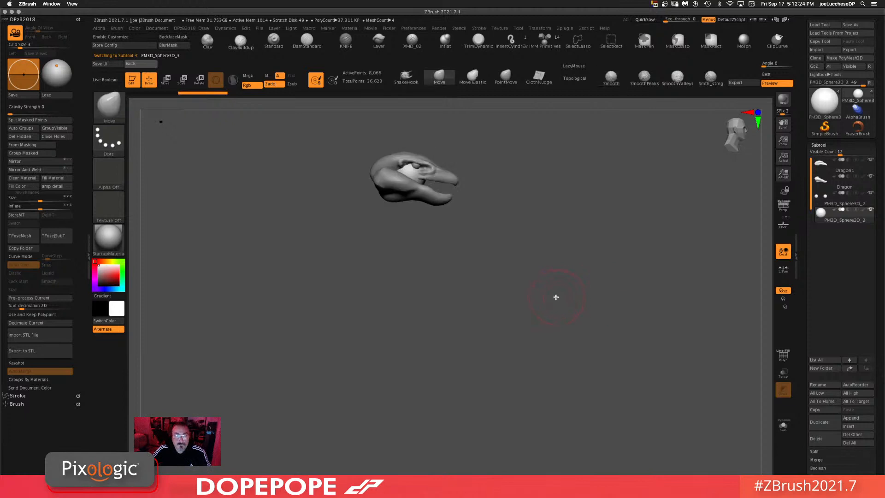
Step: Move the new sphere behind the head with the gizmo
key(w)
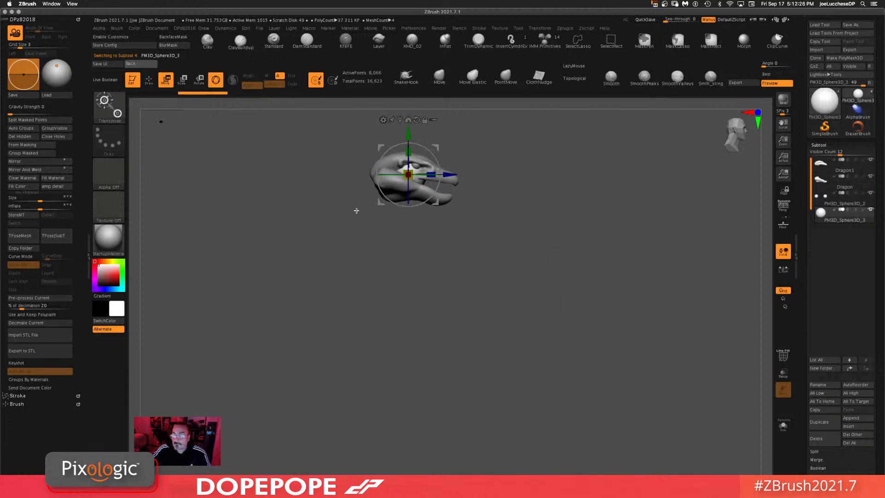
drag(436, 202, 395, 214)
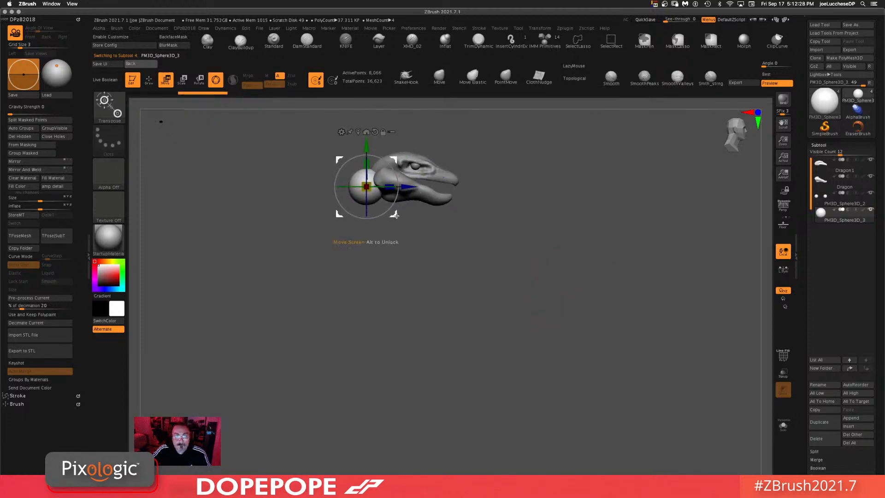
click(441, 78)
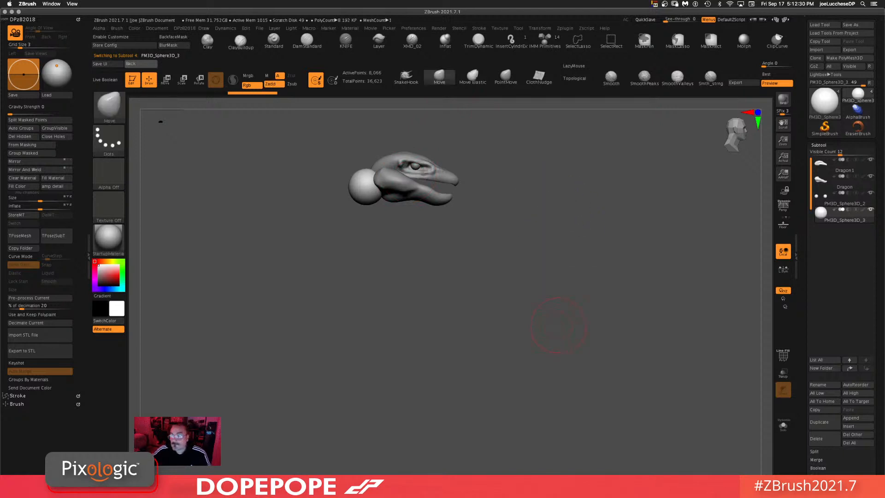
Step: DynaMesh the new sphere subtool at a resolution of 32
drag(798, 388, 806, 337)
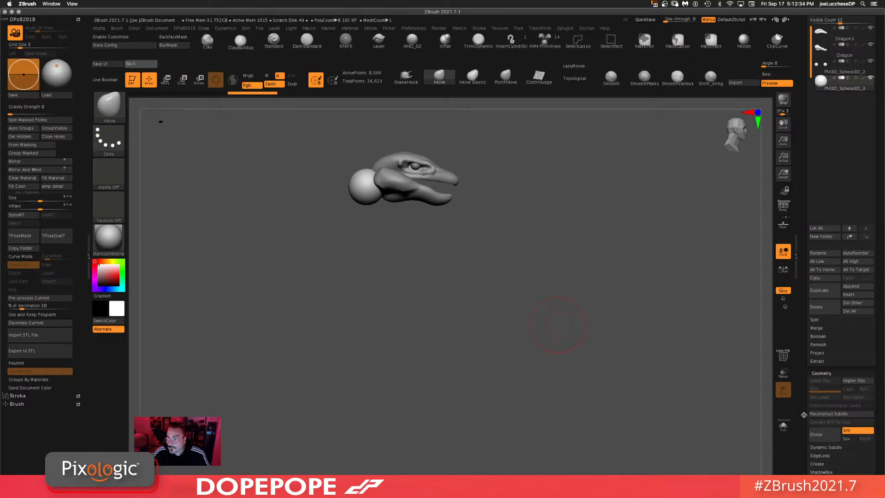
drag(804, 414, 809, 362)
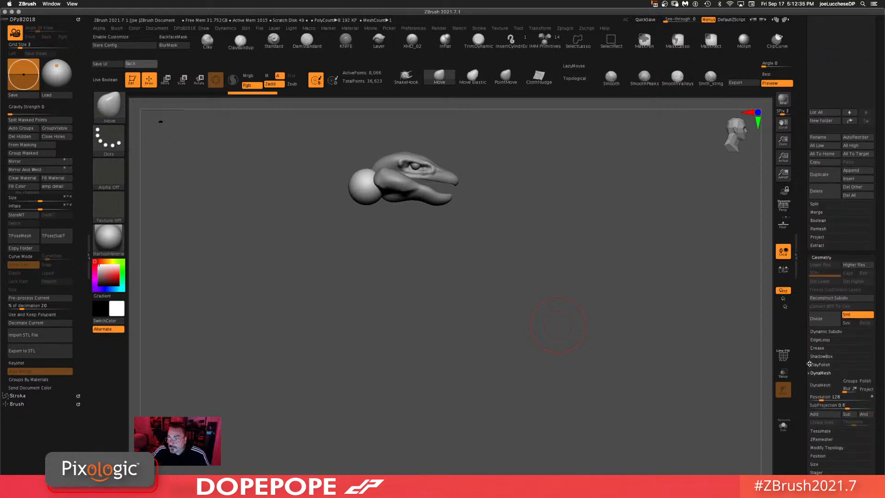
click(817, 397)
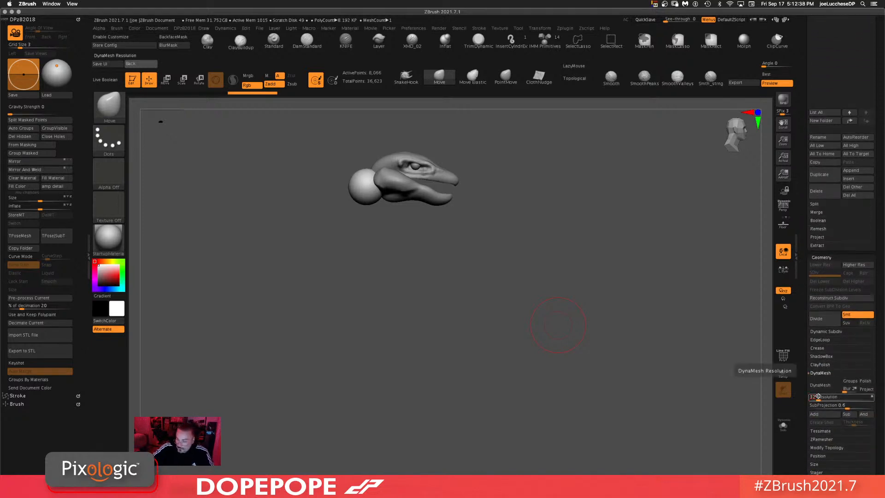
click(824, 385)
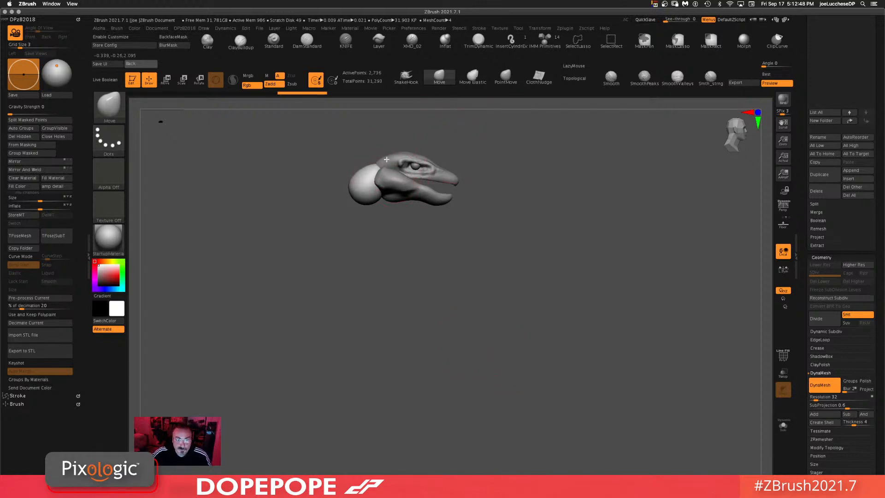
Step: Mirror and weld the sphere subtool across the model's symmetry axis
drag(526, 281, 524, 305)
drag(460, 273, 538, 267)
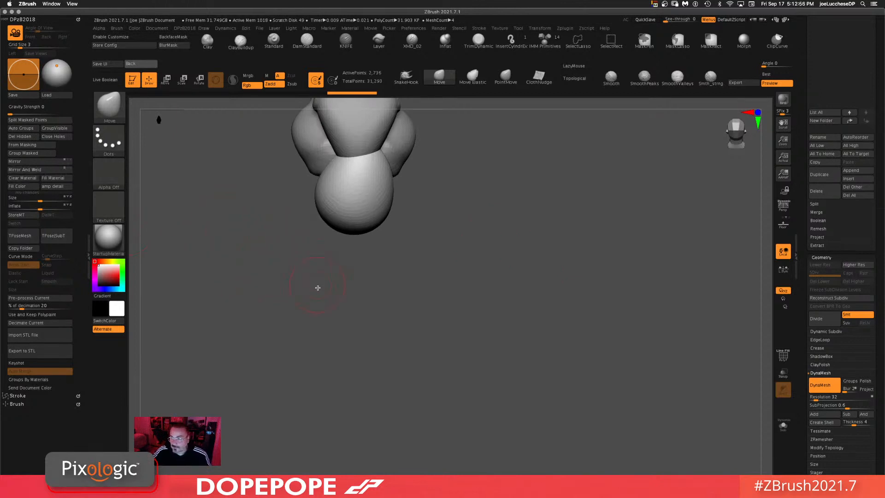
drag(318, 288, 305, 281)
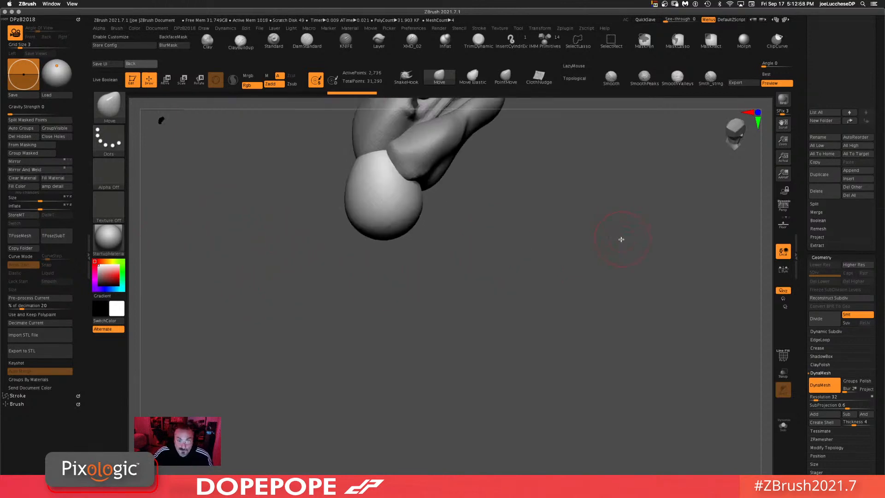
drag(622, 240, 605, 308)
drag(233, 171, 299, 180)
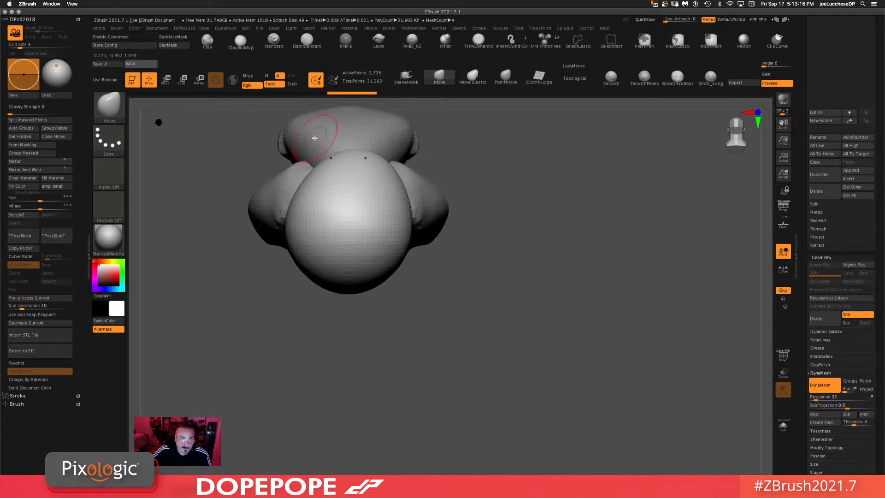
click(24, 170)
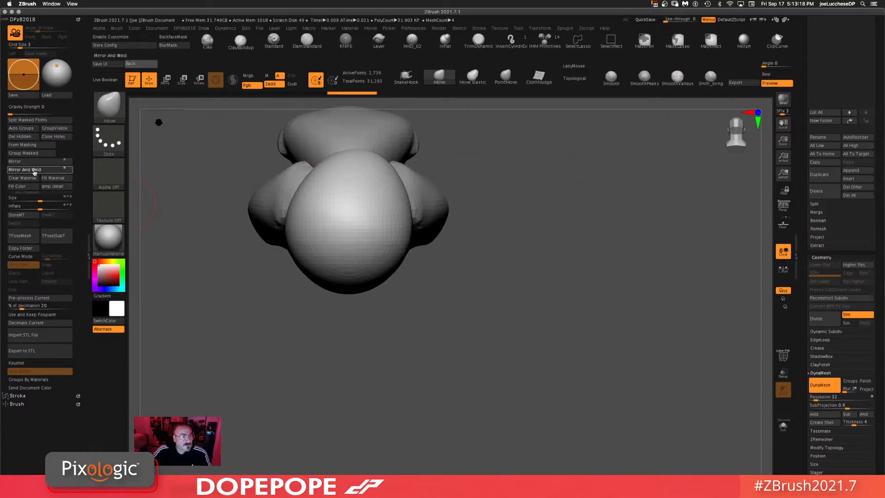
Step: Enlarge the Move brush and stretch the sphere into a long neck shape behind the head
mouse_move(545, 335)
mouse_down()
mouse_move(536, 318)
mouse_move(524, 320)
mouse_move(517, 356)
mouse_move(552, 321)
mouse_up()
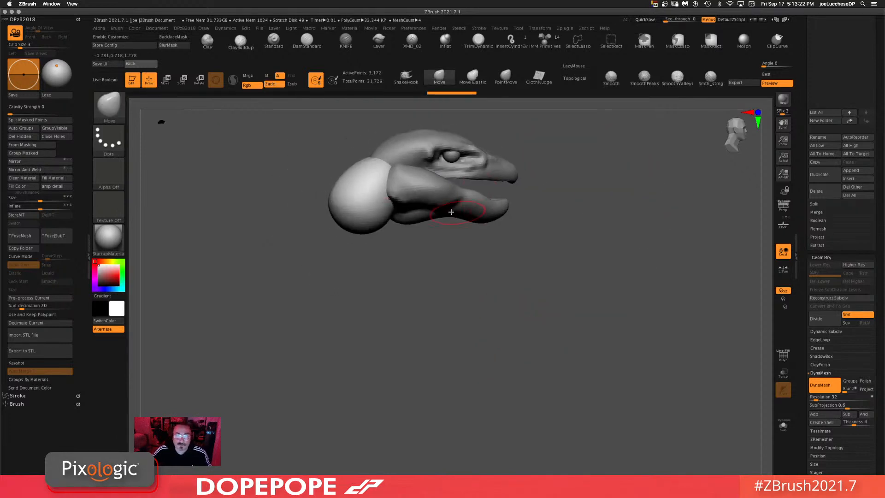
mouse_move(550, 255)
mouse_down()
mouse_move(513, 269)
mouse_move(526, 263)
mouse_move(549, 278)
mouse_move(533, 275)
mouse_move(535, 239)
mouse_up()
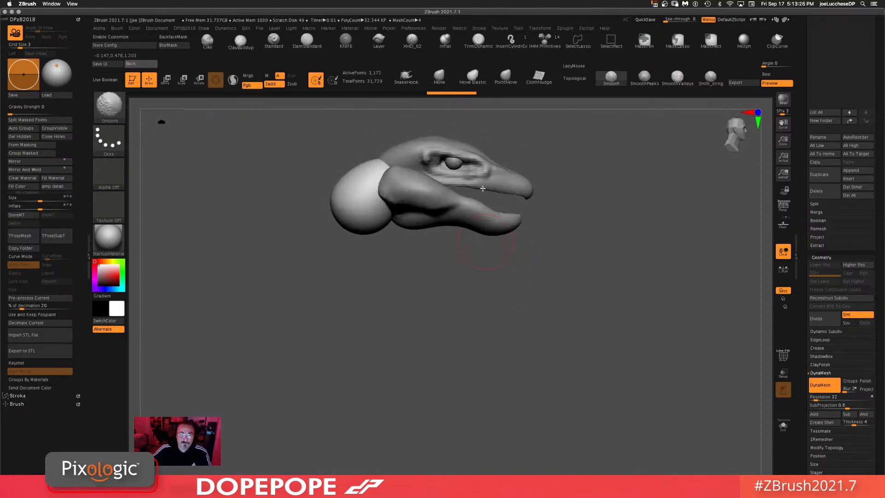
key(space)
drag(547, 147, 563, 148)
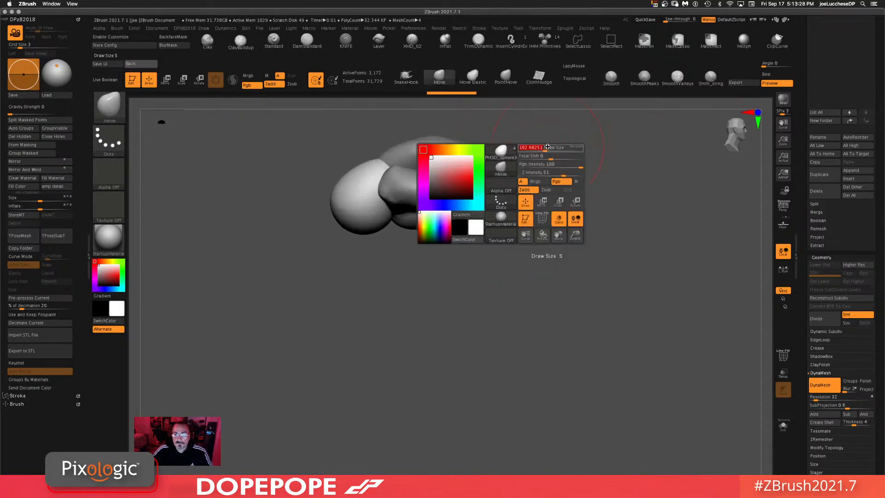
mouse_move(387, 156)
mouse_down()
mouse_move(333, 201)
mouse_move(347, 329)
mouse_up()
key(space)
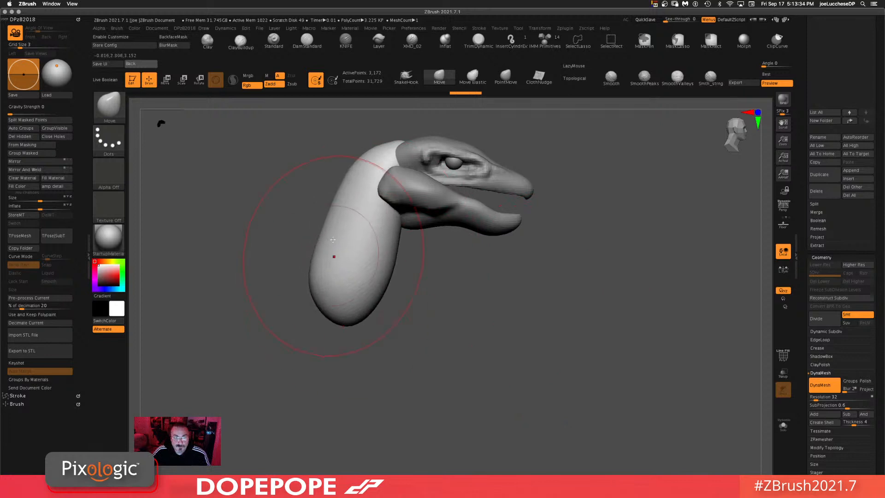
Step: Bend the neck piece into a crescent curve behind the head with the Move brush
drag(333, 253, 298, 231)
drag(360, 164, 362, 142)
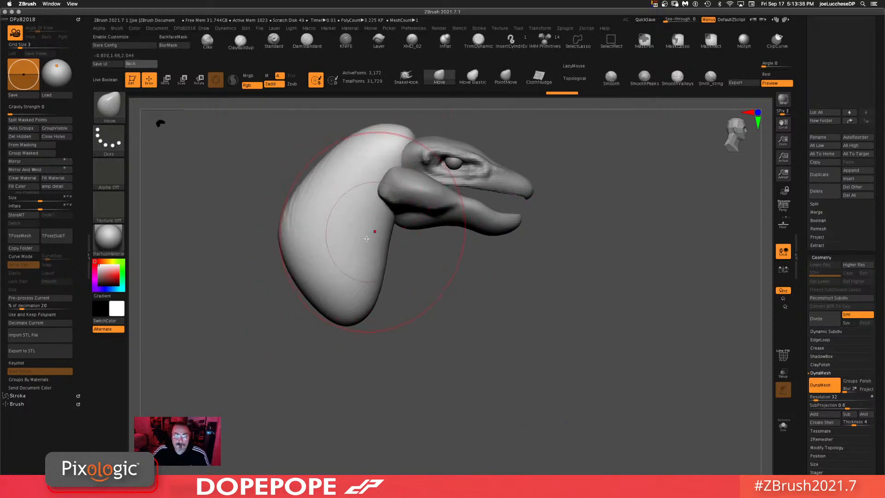
drag(374, 243, 354, 244)
drag(330, 194, 318, 188)
ctrl+drag(644, 246, 522, 355)
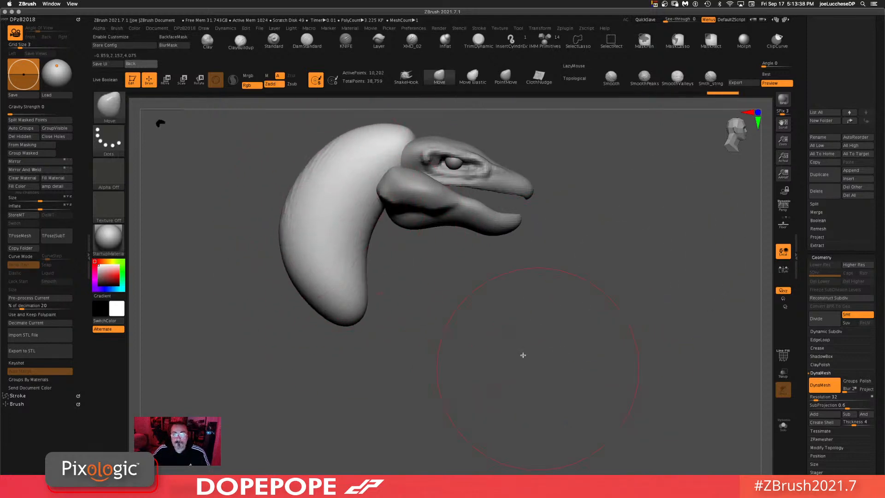
drag(363, 177, 380, 193)
mouse_move(632, 303)
mouse_down()
mouse_move(583, 271)
mouse_move(533, 256)
mouse_up()
Step: Select the ClayBuildup brush and orbit around the head and neck to inspect their shapes
click(241, 41)
drag(577, 240, 565, 222)
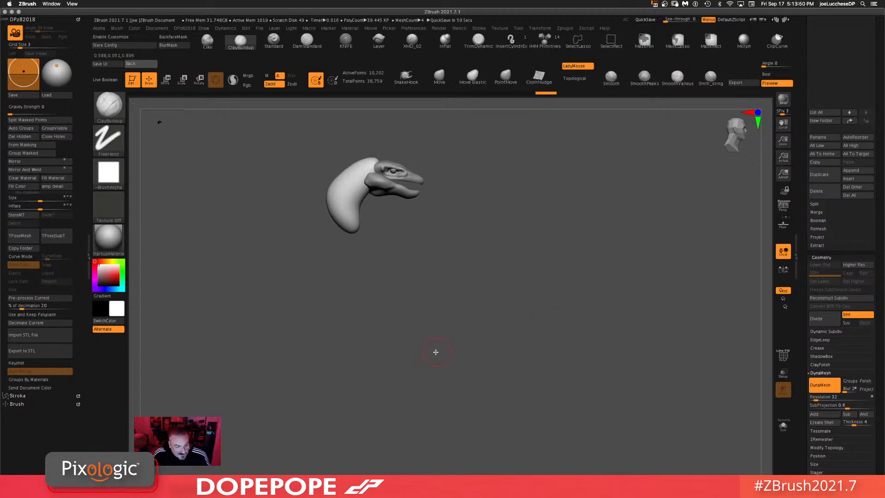
mouse_move(409, 277)
alt+mouse_down()
mouse_move(497, 300)
mouse_move(514, 286)
alt+mouse_up()
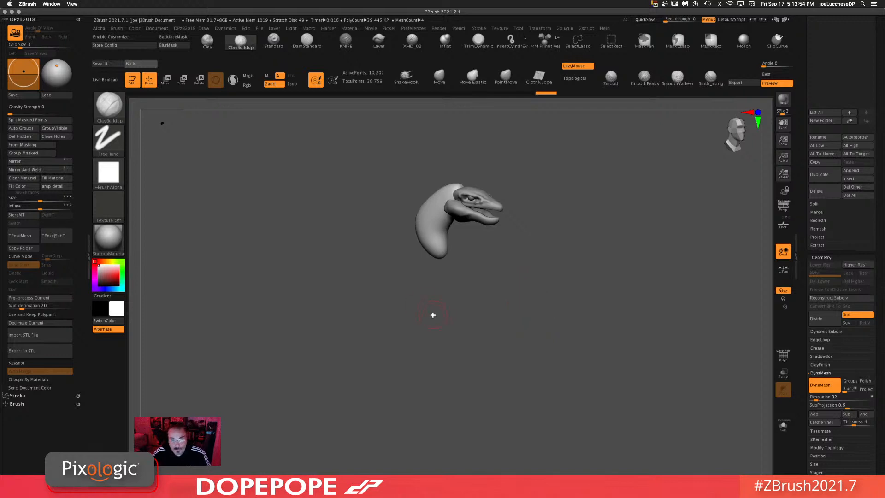
mouse_move(433, 315)
alt+mouse_down()
mouse_move(461, 328)
mouse_move(433, 321)
alt+mouse_up()
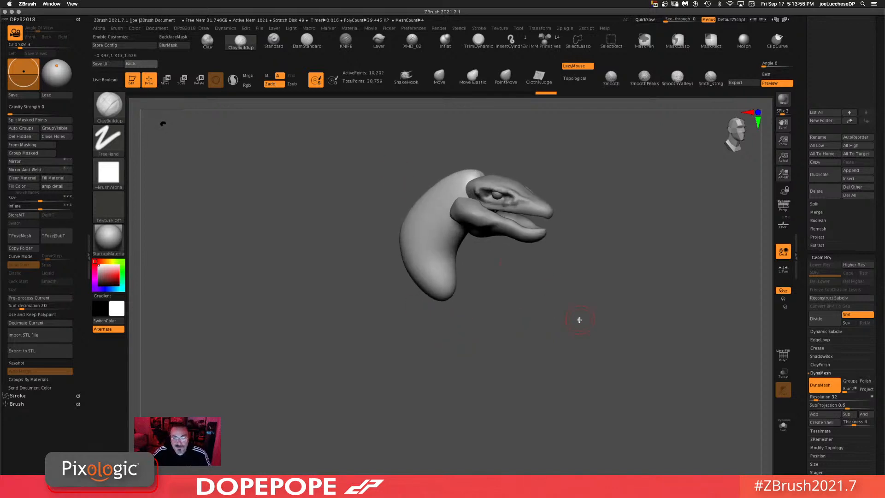
drag(579, 319, 571, 280)
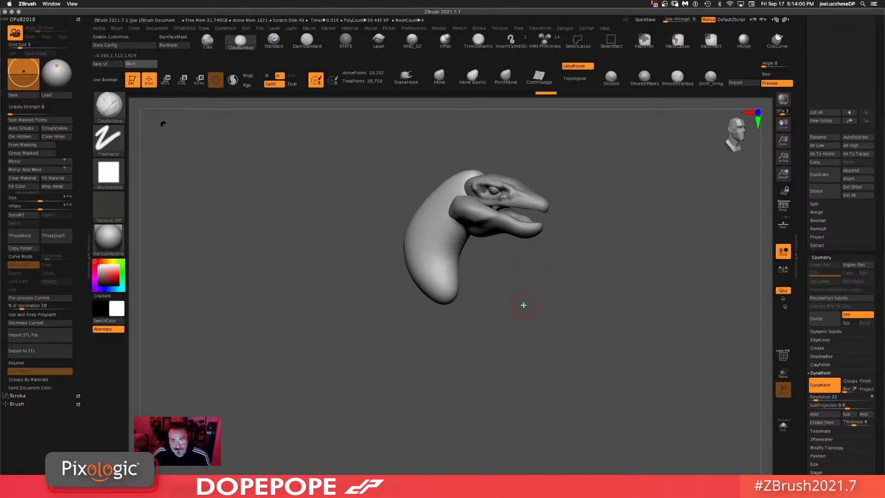
mouse_move(524, 305)
mouse_down()
mouse_move(544, 300)
mouse_move(570, 340)
mouse_move(493, 316)
mouse_up()
mouse_move(575, 354)
alt+mouse_down()
mouse_move(537, 233)
mouse_move(657, 196)
alt+mouse_up()
Step: Pull the bottom of the neck into shape with the Move brush
click(439, 76)
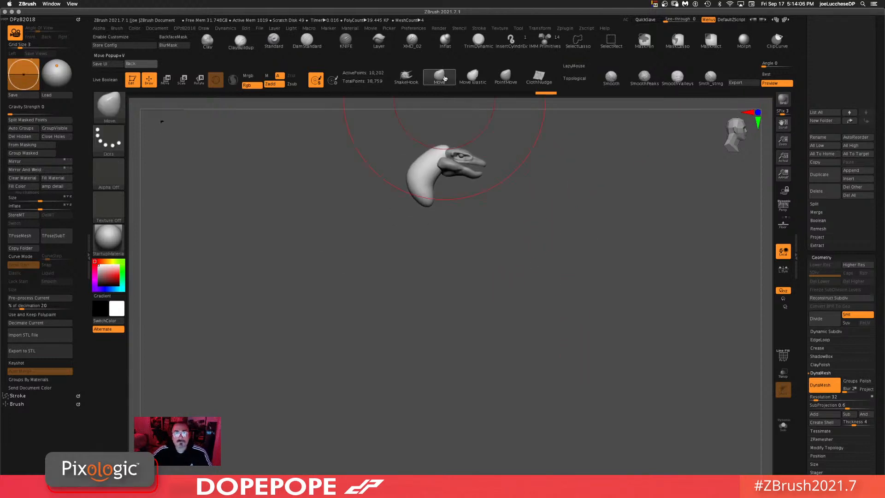
key(space)
drag(449, 246, 450, 245)
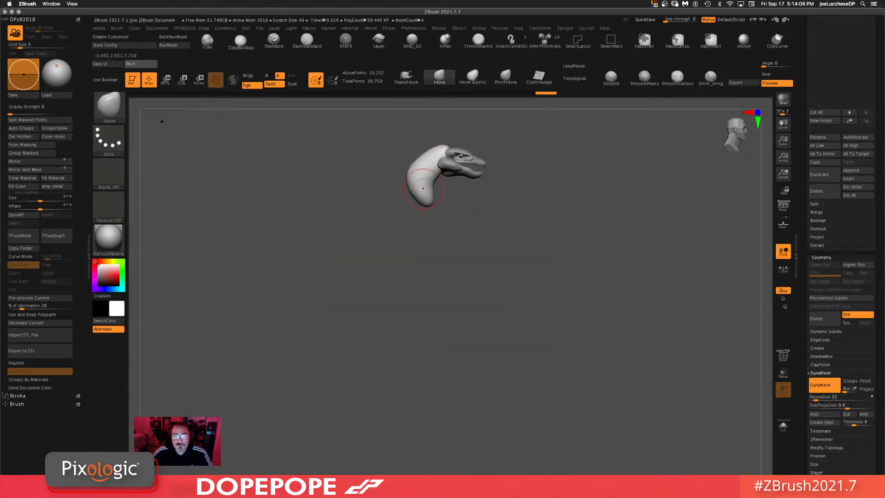
mouse_move(422, 197)
mouse_down()
mouse_move(413, 217)
mouse_move(457, 228)
mouse_up()
key(space)
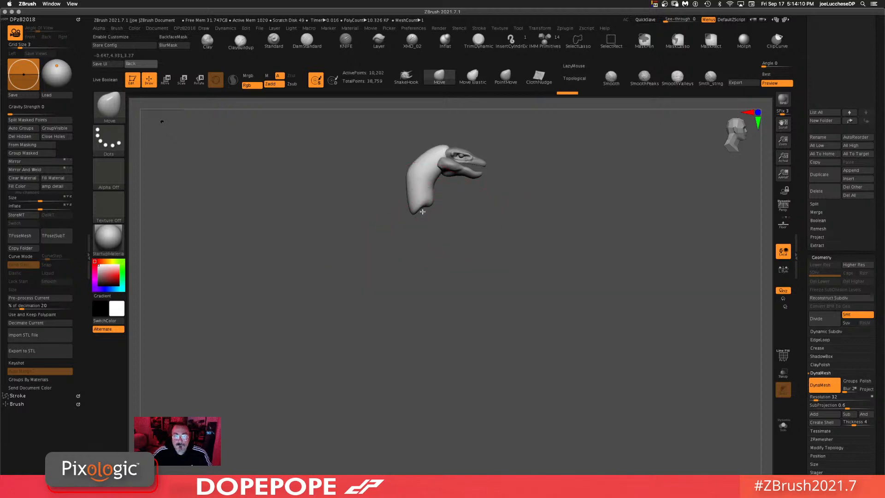
Step: Extend and reshape the lower end of the neck with the Move brush, checking it from several angles
mouse_move(418, 208)
mouse_down()
mouse_move(441, 237)
mouse_move(410, 225)
mouse_up()
ctrl+drag(575, 224, 569, 314)
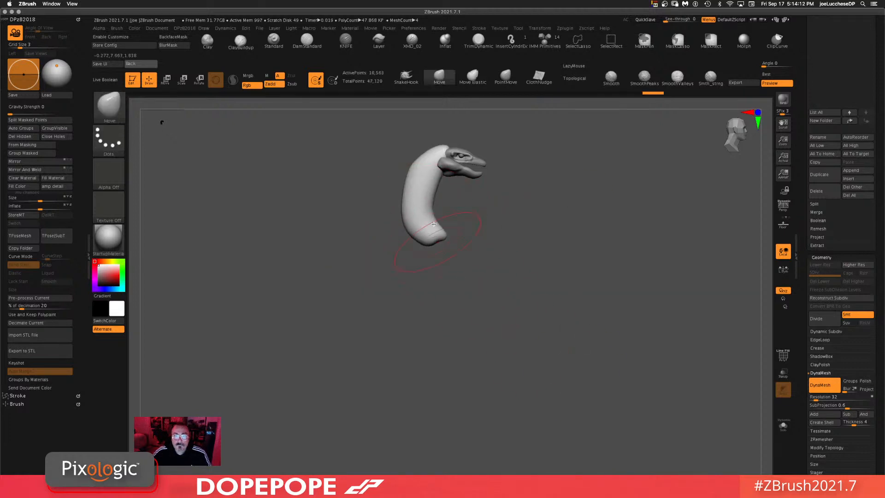
mouse_move(427, 226)
mouse_down()
mouse_move(449, 231)
mouse_move(420, 208)
mouse_up()
ctrl+drag(552, 219, 563, 351)
ctrl+click(577, 291)
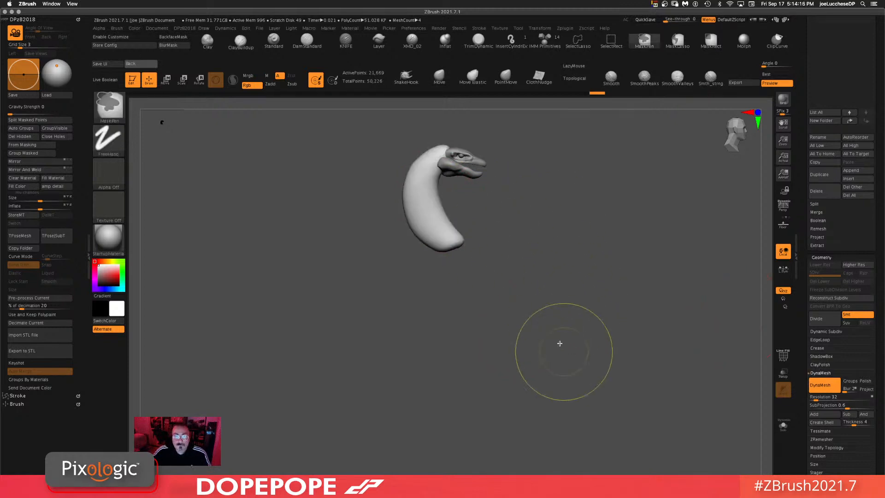
ctrl+drag(554, 309, 542, 342)
mouse_move(611, 318)
mouse_down()
mouse_move(566, 316)
mouse_move(574, 290)
mouse_up()
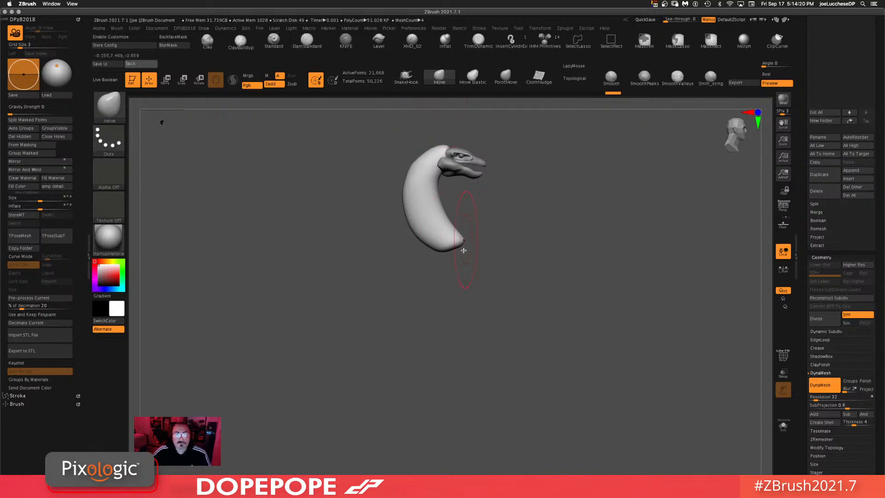
mouse_move(478, 257)
ctrl+mouse_down()
mouse_move(451, 232)
mouse_move(409, 239)
mouse_move(405, 231)
mouse_move(444, 252)
ctrl+mouse_up()
ctrl+click(567, 246)
Step: Inflate the base of the neck into a rounded, bulbous body shape with the Inflate brush
click(440, 41)
ctrl+drag(582, 295, 526, 384)
drag(579, 244, 583, 299)
mouse_move(470, 229)
shift+mouse_down()
mouse_move(454, 242)
mouse_move(415, 242)
shift+mouse_up()
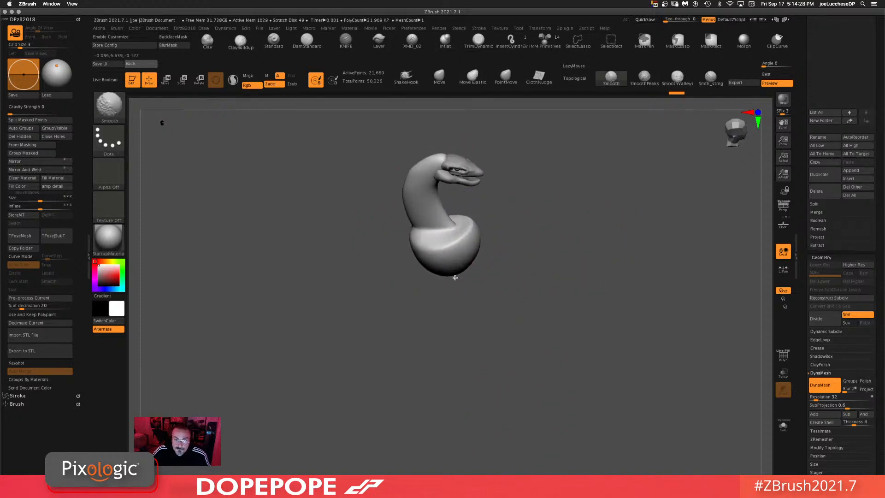
shift+drag(455, 278, 466, 258)
ctrl+drag(622, 234, 501, 430)
shift+drag(579, 333, 682, 192)
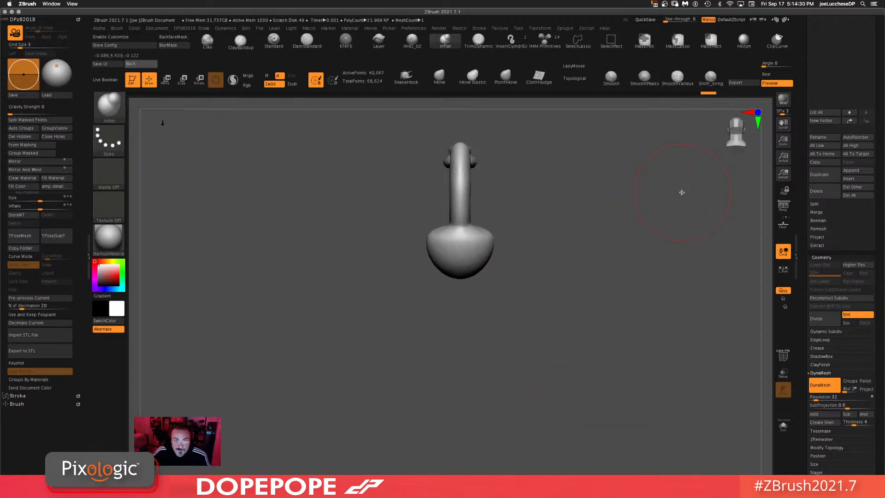
shift+drag(612, 298, 555, 352)
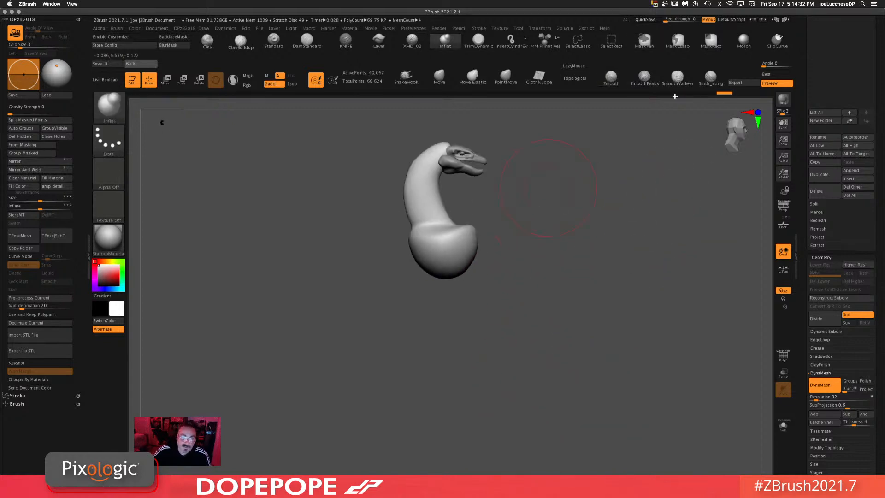
Step: Reshape the bulging base of the neck with the Move brush from the front and back
click(440, 77)
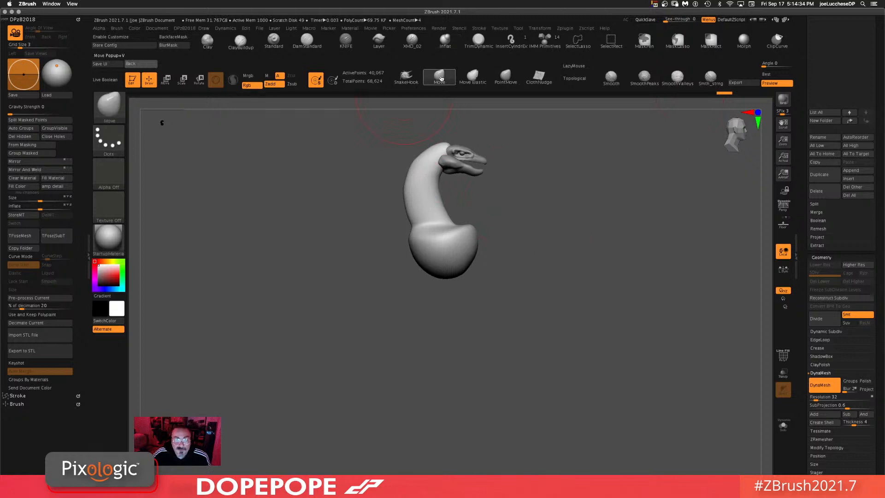
key(space)
drag(571, 271, 566, 271)
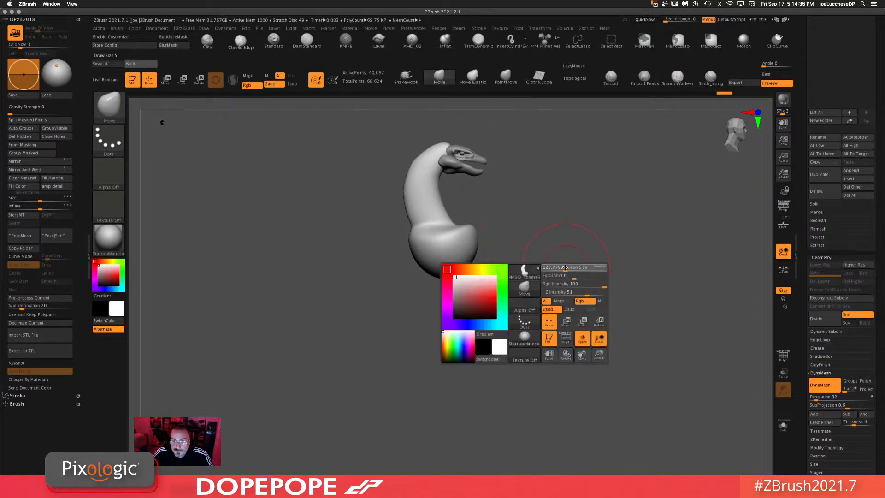
drag(460, 265, 456, 274)
mouse_move(475, 233)
mouse_down()
mouse_move(465, 245)
mouse_move(469, 239)
mouse_up()
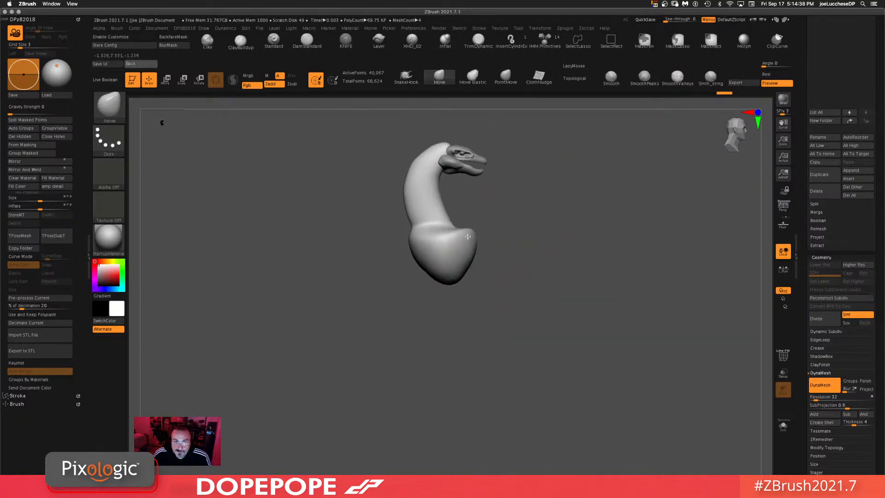
mouse_move(427, 271)
mouse_down()
mouse_move(400, 274)
mouse_move(407, 310)
mouse_move(439, 295)
mouse_move(406, 324)
mouse_up()
drag(406, 278, 392, 306)
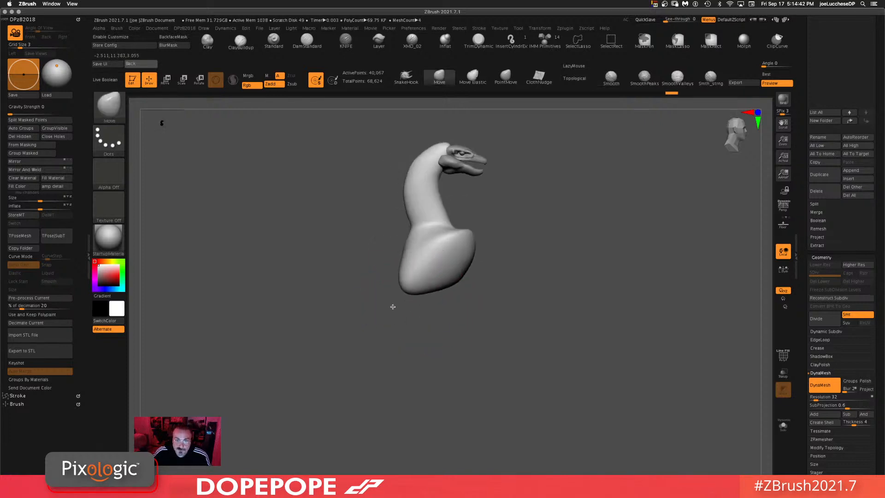
drag(496, 303, 634, 298)
drag(382, 291, 390, 283)
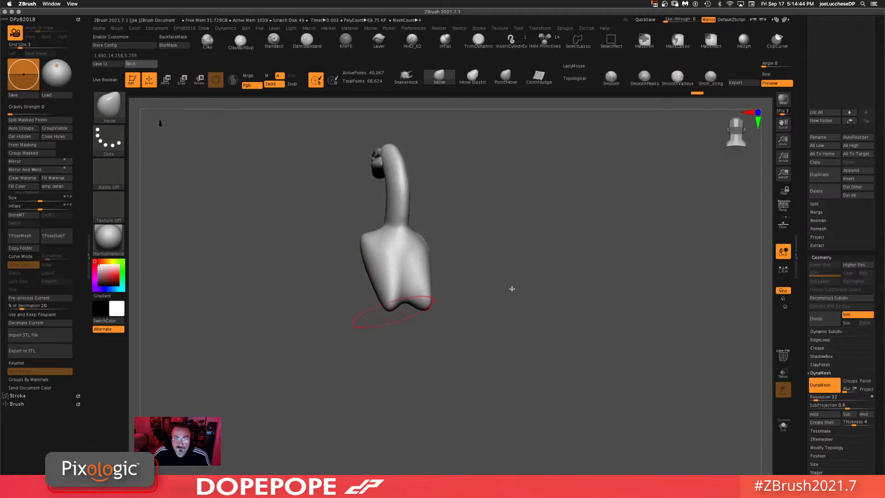
shift+drag(512, 289, 446, 295)
mouse_move(535, 261)
mouse_down()
mouse_move(521, 258)
mouse_move(533, 336)
mouse_move(415, 263)
mouse_up()
Step: Add ClayBuildup strokes across the front and sides of the bulging neck base
click(240, 41)
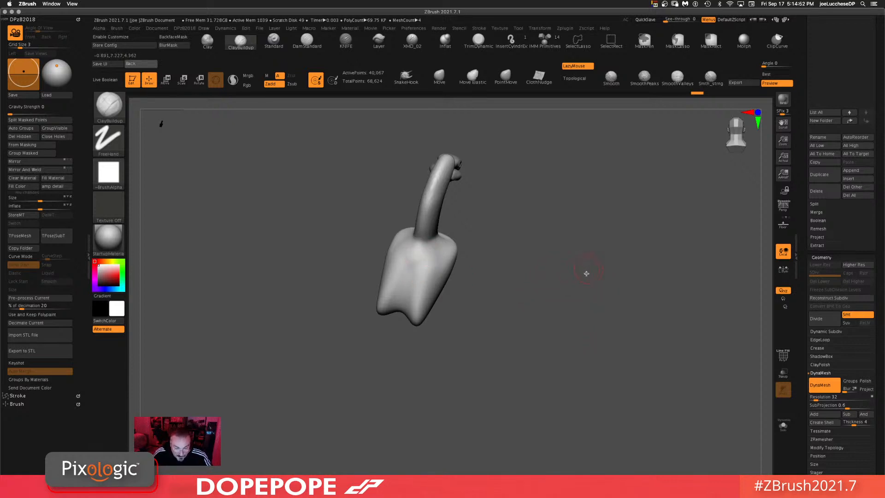
key(space)
mouse_move(480, 302)
mouse_down()
mouse_move(396, 262)
mouse_move(406, 258)
mouse_move(411, 304)
mouse_up()
drag(520, 271, 418, 300)
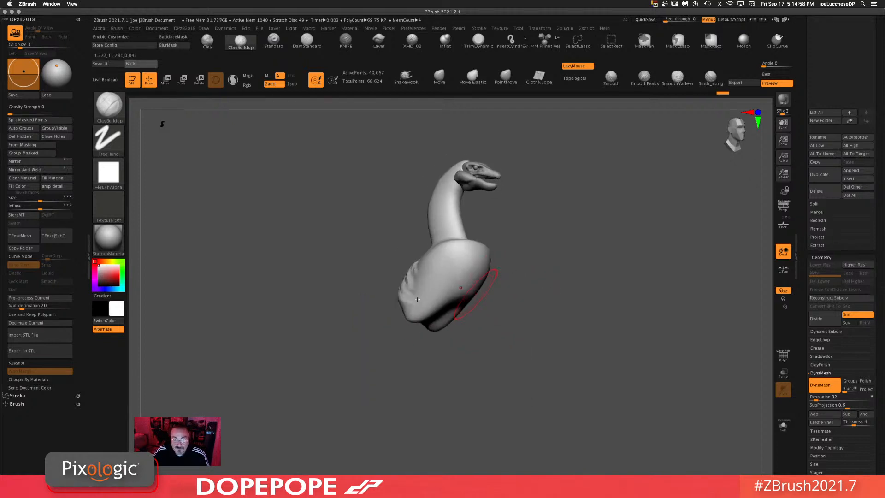
drag(551, 287, 549, 246)
drag(454, 302, 417, 320)
mouse_move(604, 259)
mouse_down()
mouse_move(617, 292)
mouse_move(599, 295)
mouse_up()
drag(427, 286, 454, 298)
drag(598, 282, 605, 321)
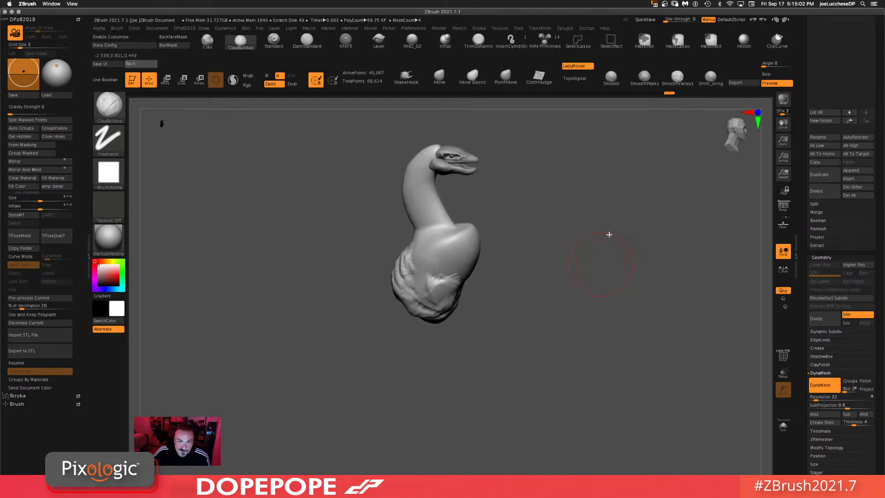
ctrl+drag(606, 244, 497, 417)
drag(587, 313, 400, 280)
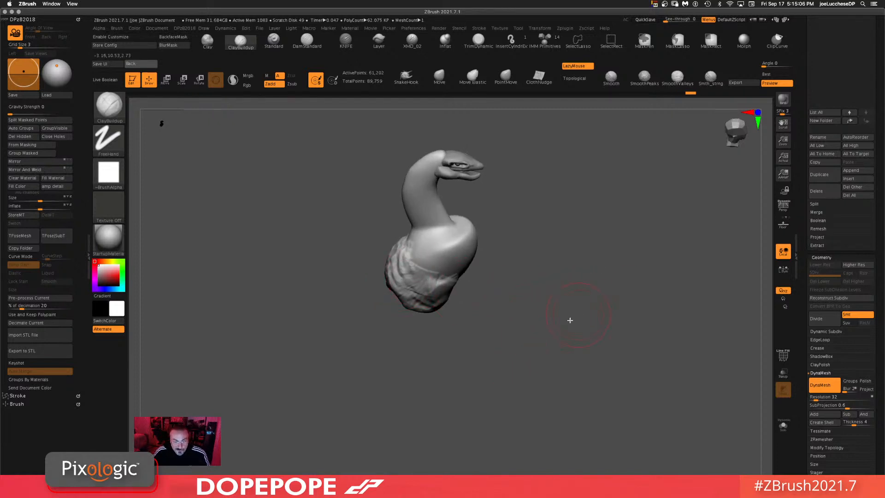
mouse_move(588, 317)
mouse_down()
mouse_move(561, 291)
mouse_move(538, 303)
mouse_up()
key(space)
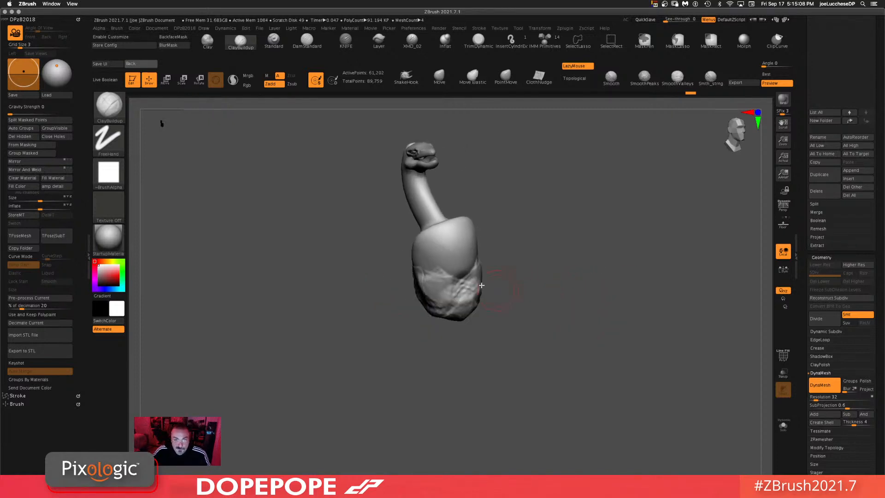
Step: Build up the back of the base with more ClayBuildup strokes and smooth the surface
drag(479, 286, 444, 264)
drag(620, 249, 668, 254)
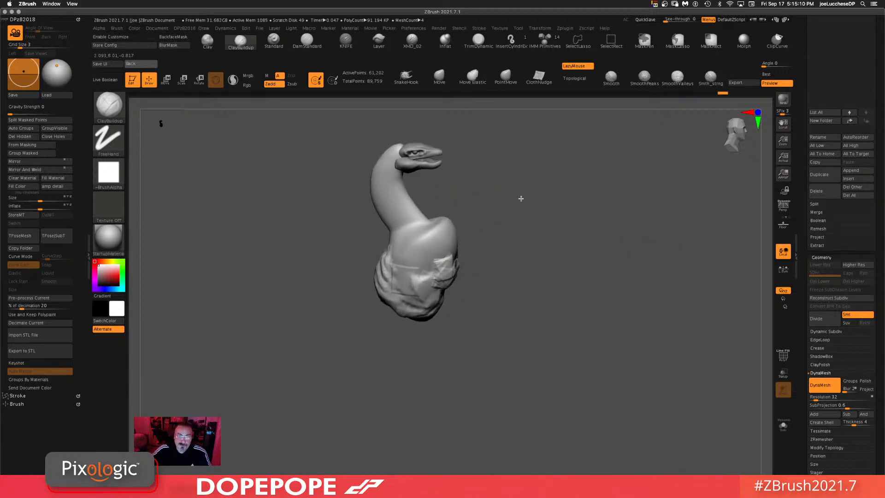
drag(521, 198, 398, 235)
mouse_move(399, 169)
mouse_down()
mouse_move(381, 206)
mouse_move(402, 223)
mouse_move(389, 251)
mouse_move(433, 275)
mouse_up()
drag(610, 261, 505, 203)
key(space)
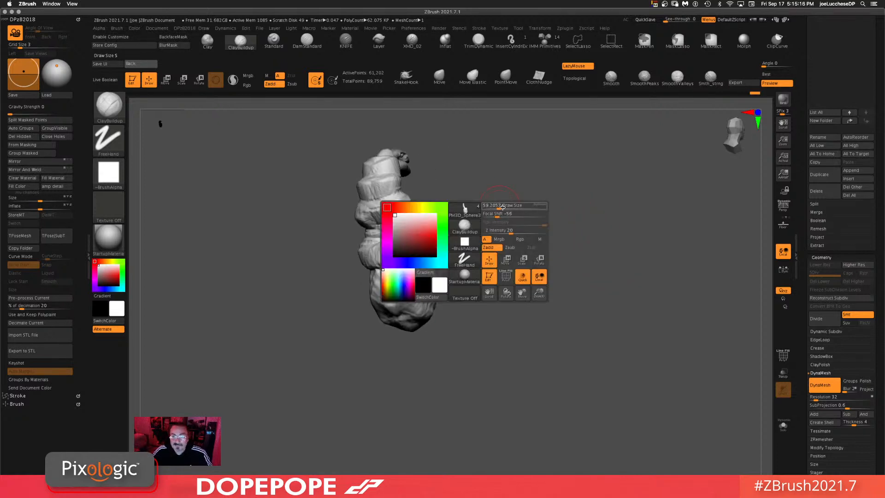
mouse_move(387, 159)
shift+mouse_down()
mouse_move(392, 221)
mouse_move(378, 271)
shift+mouse_up()
drag(497, 234, 566, 319)
shift+drag(447, 219, 377, 232)
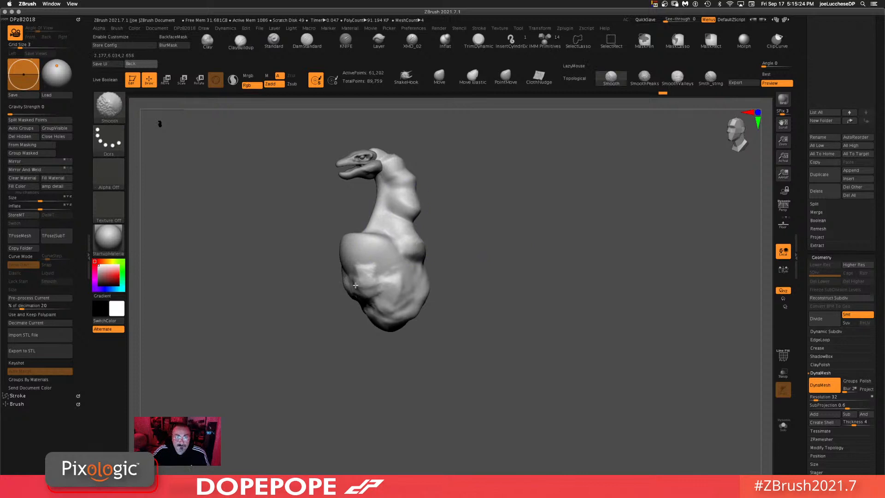
Step: Set the DynaMesh resolution to 16 and remesh the neck piece
drag(485, 322, 630, 271)
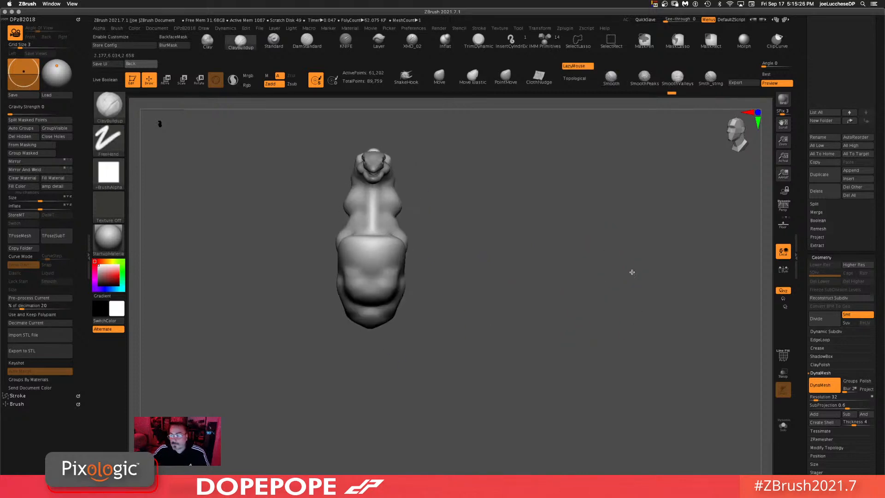
drag(508, 279, 391, 217)
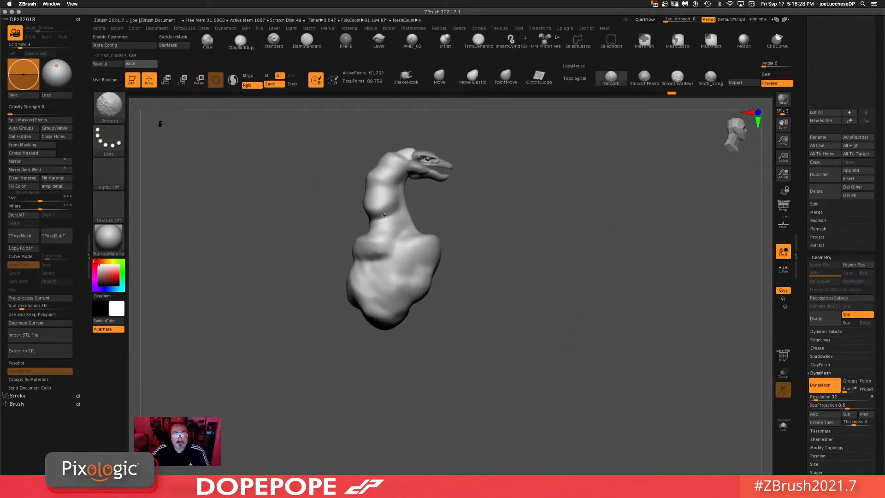
click(719, 78)
click(747, 95)
key(shift)
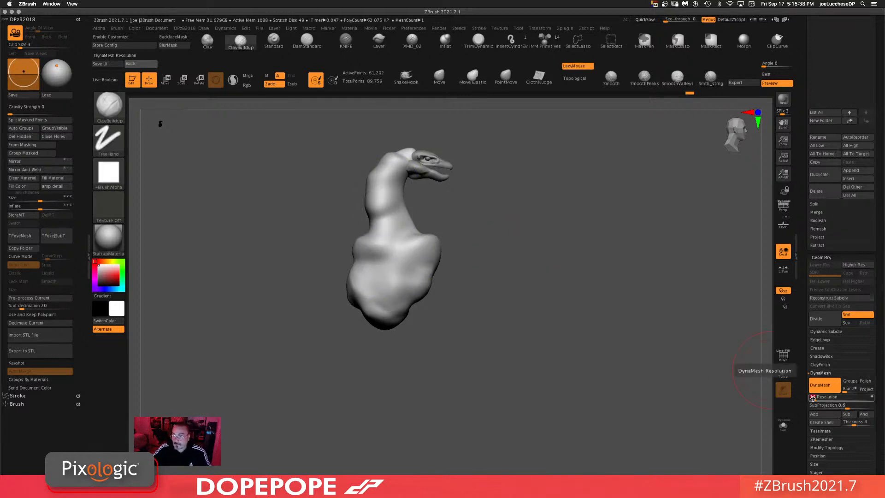
ctrl+drag(514, 254, 491, 344)
mouse_move(375, 211)
shift+mouse_down()
mouse_move(372, 222)
mouse_move(406, 241)
mouse_move(369, 318)
mouse_move(355, 299)
mouse_move(437, 240)
mouse_move(405, 167)
shift+mouse_up()
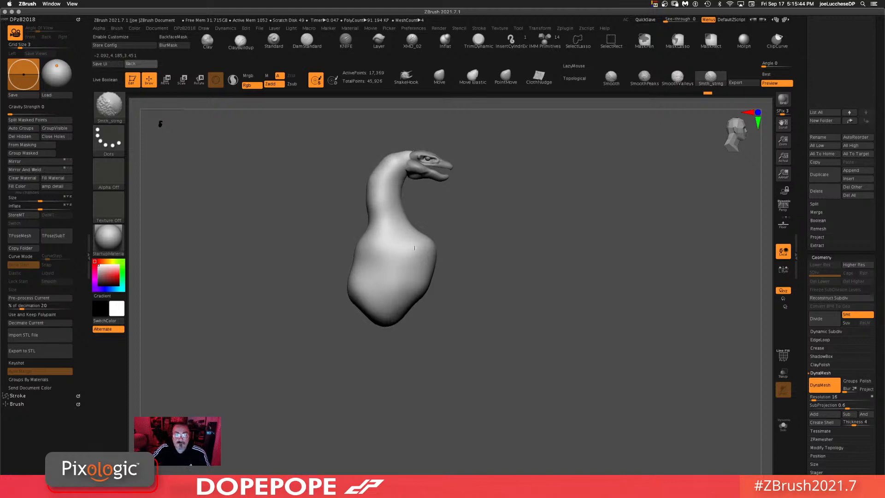
Step: Adjust the neck and head contour with the Move brush
mouse_move(603, 325)
mouse_down()
mouse_move(548, 309)
mouse_move(577, 310)
mouse_up()
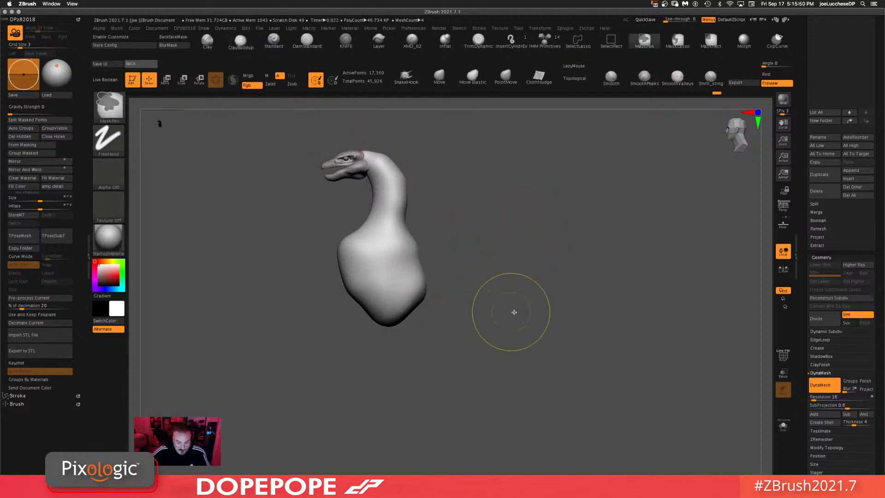
ctrl+drag(507, 267, 522, 314)
drag(502, 256, 497, 230)
click(443, 70)
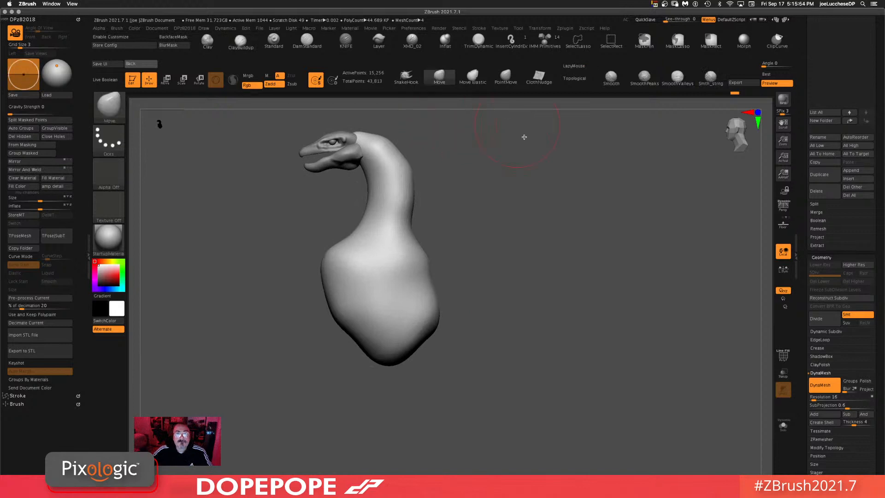
key(space)
drag(551, 213, 507, 206)
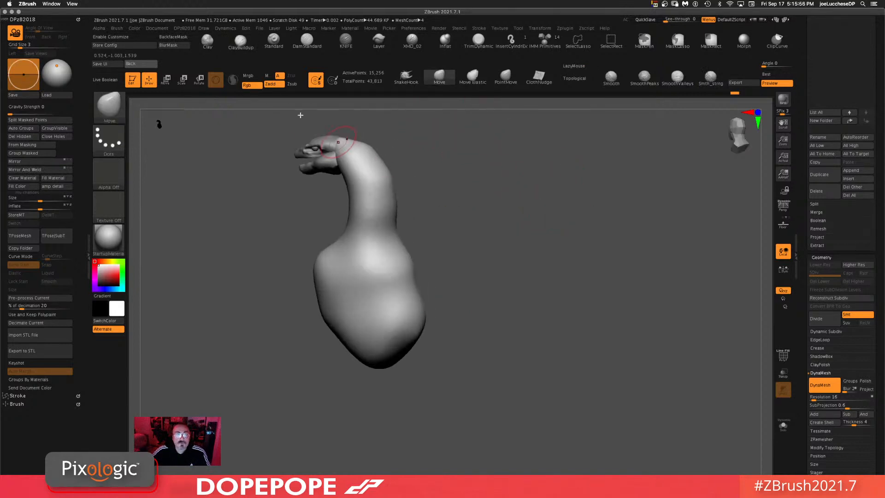
Step: Add ClayBuildup strokes along the back of the neck below the head
click(246, 41)
drag(511, 170, 523, 106)
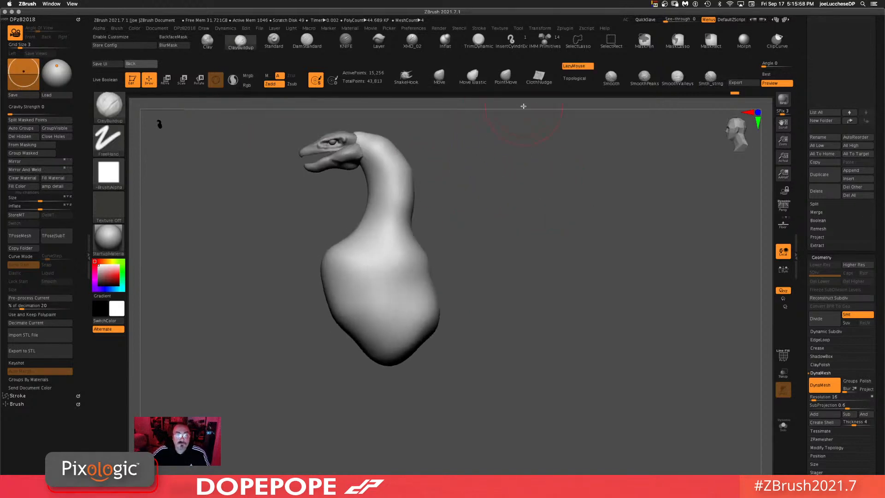
key(space)
drag(446, 157, 434, 157)
mouse_move(374, 144)
mouse_down()
mouse_move(388, 176)
mouse_move(382, 203)
mouse_move(351, 246)
mouse_up()
shift+drag(371, 156, 380, 145)
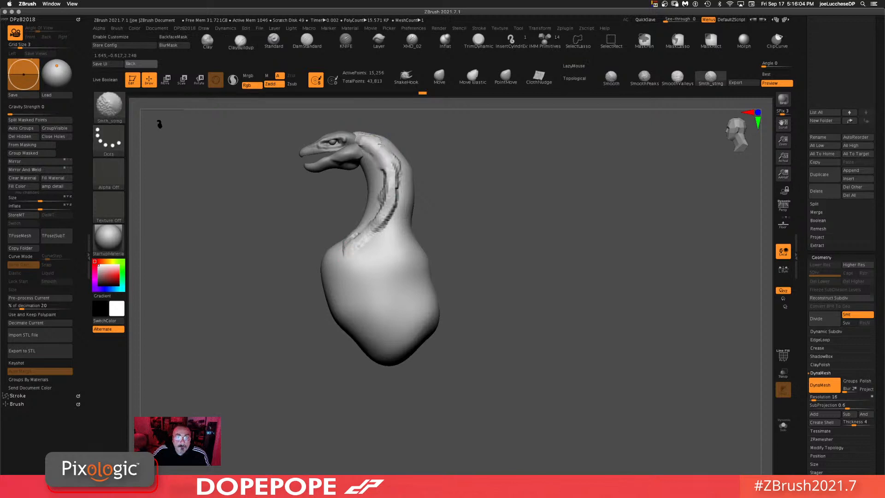
shift+drag(394, 197, 368, 242)
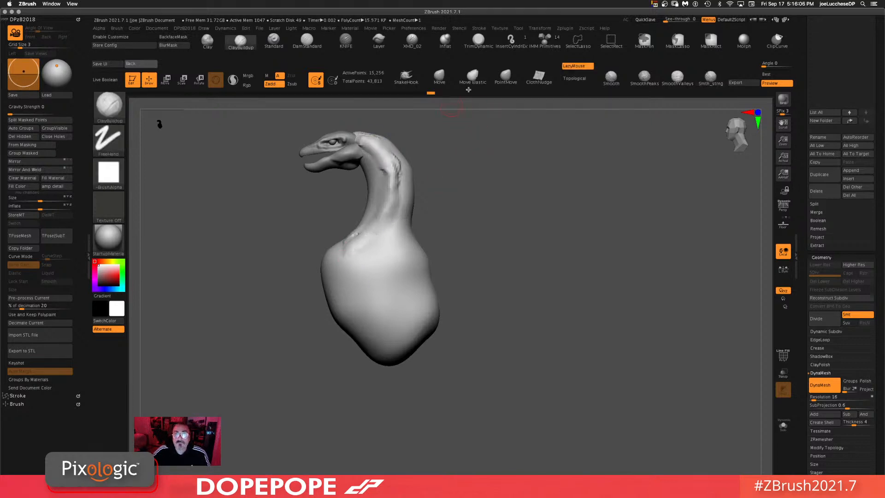
Step: Smooth the junction between head and neck, then nudge the neck base with the Move brush
click(434, 79)
drag(454, 196, 470, 192)
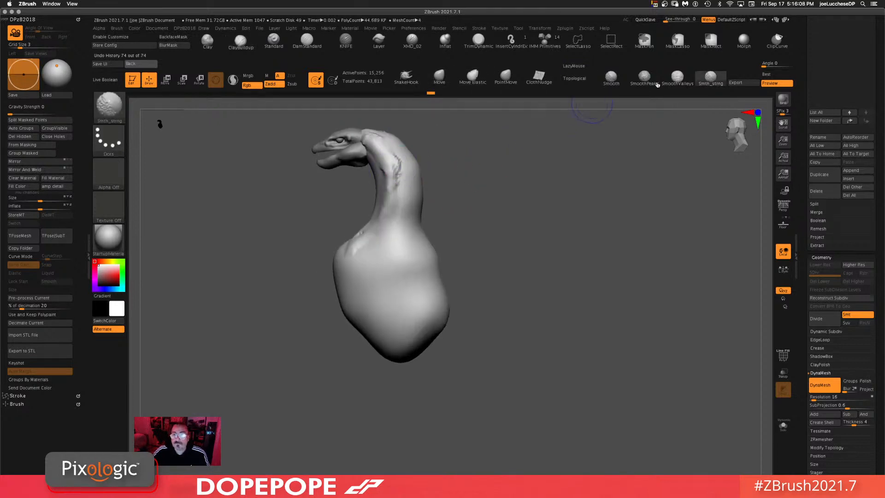
shift+click(611, 78)
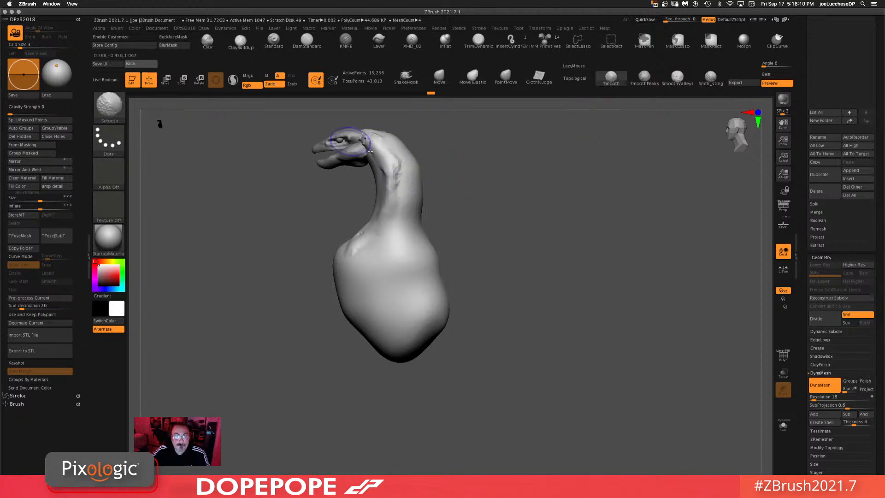
shift+drag(400, 179, 368, 158)
mouse_move(559, 195)
mouse_down()
mouse_move(536, 252)
mouse_move(466, 240)
mouse_up()
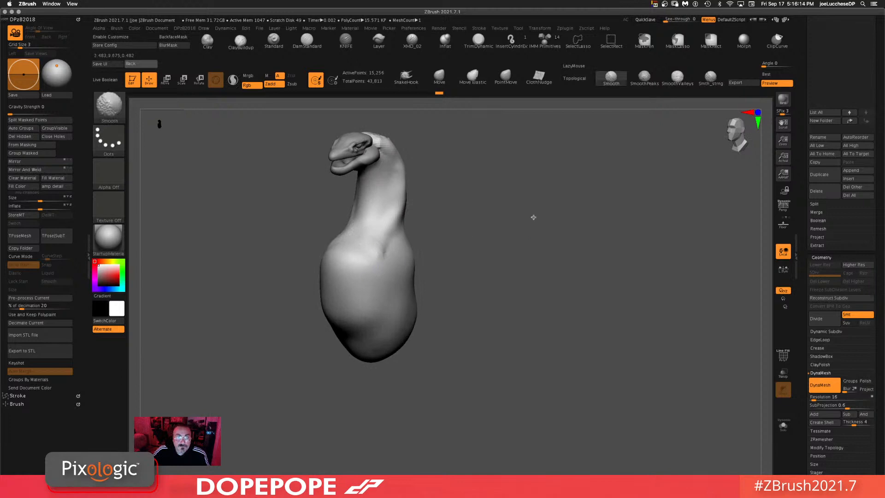
mouse_move(533, 217)
mouse_down()
mouse_move(572, 216)
mouse_move(550, 213)
mouse_move(517, 312)
mouse_move(510, 255)
mouse_move(495, 269)
mouse_move(489, 257)
mouse_move(542, 225)
mouse_up()
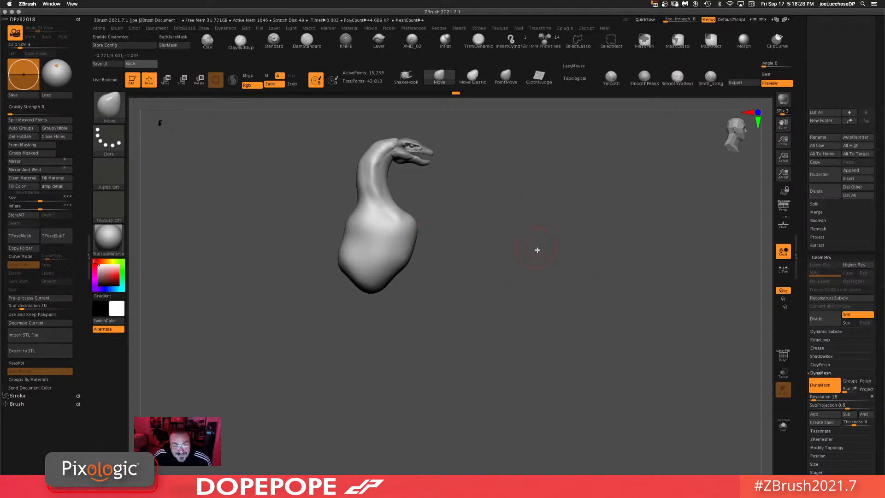
drag(537, 249, 537, 226)
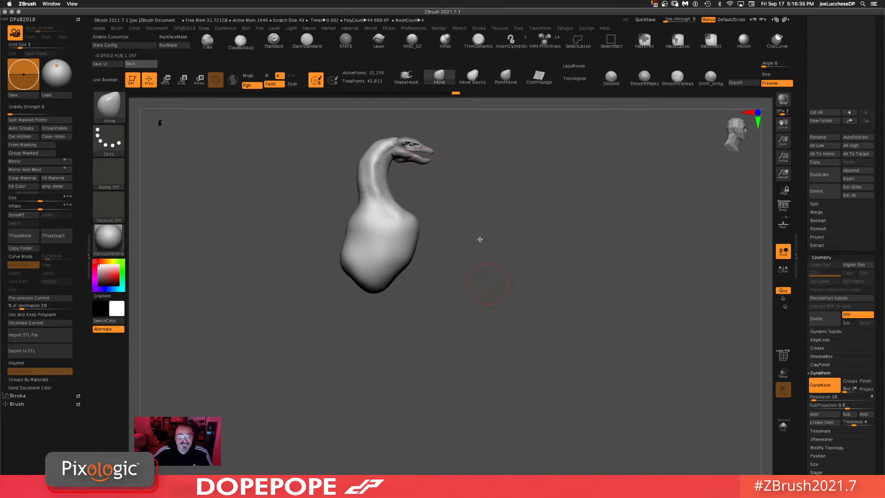
alt+drag(486, 260, 492, 275)
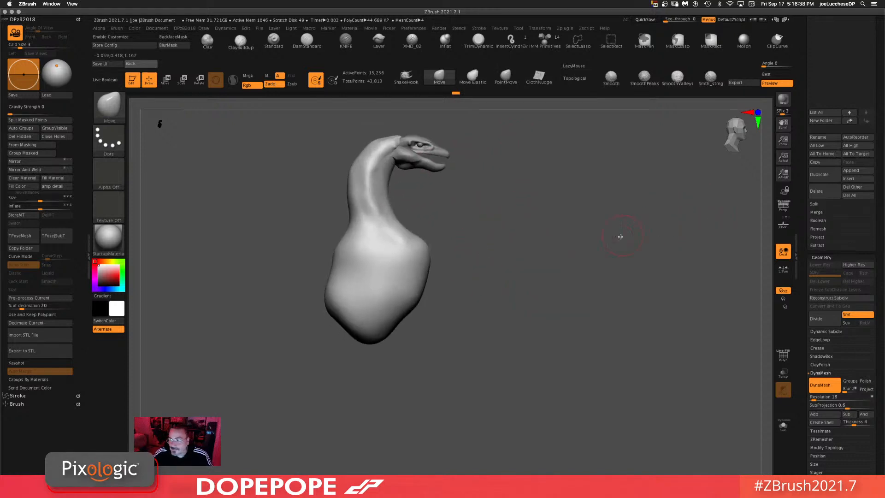
Step: Pull the bottom of the body outward with the Move brush
mouse_move(620, 236)
mouse_down()
mouse_move(538, 235)
mouse_move(579, 224)
mouse_up()
mouse_move(504, 298)
alt+mouse_down()
mouse_move(597, 245)
mouse_move(588, 215)
mouse_move(567, 299)
alt+mouse_up()
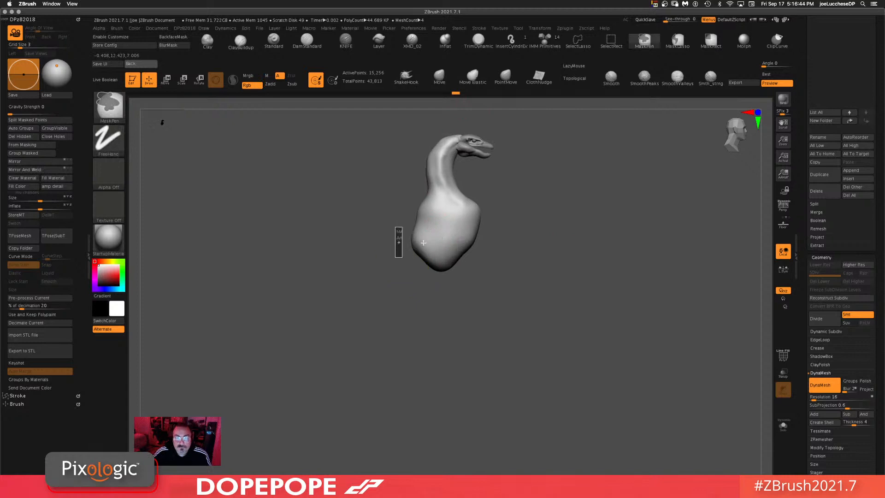
ctrl+drag(423, 243, 444, 271)
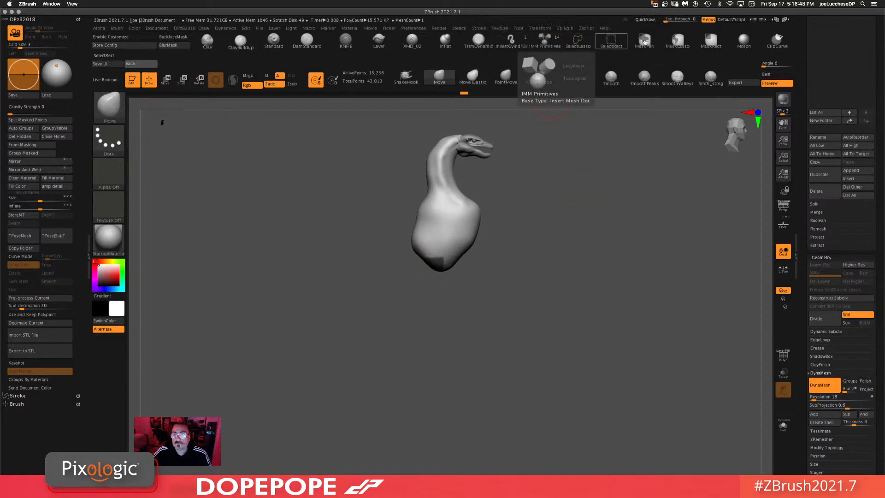
Step: Mask the upper body and extend the body's base outward with the Transpose gizmo
click(678, 41)
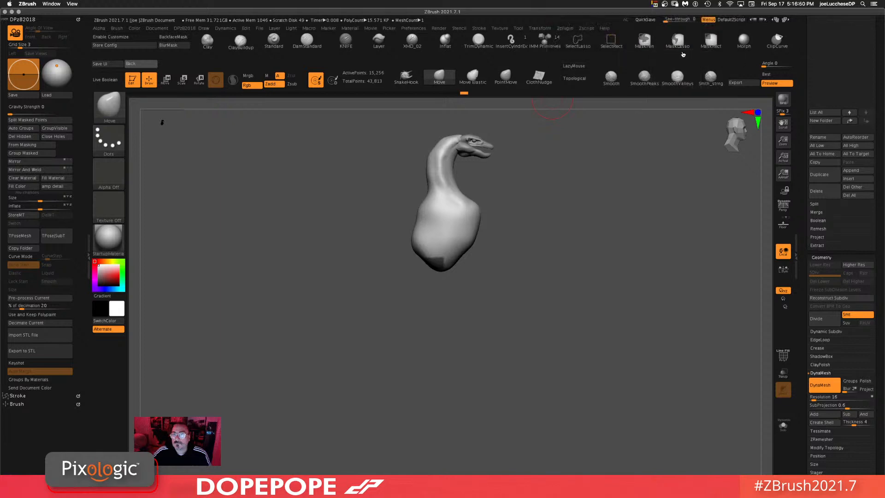
mouse_move(444, 286)
ctrl+mouse_down()
mouse_move(456, 294)
mouse_move(458, 273)
mouse_move(413, 307)
mouse_move(456, 300)
ctrl+mouse_up()
ctrl+click(548, 253)
key(w)
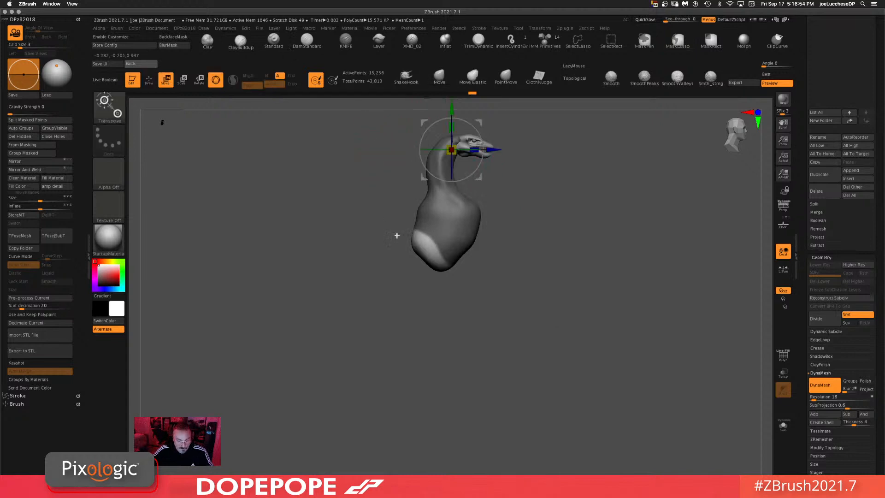
mouse_move(483, 177)
alt+mouse_down()
mouse_move(465, 270)
mouse_move(437, 288)
alt+mouse_up()
ctrl+drag(559, 255, 555, 309)
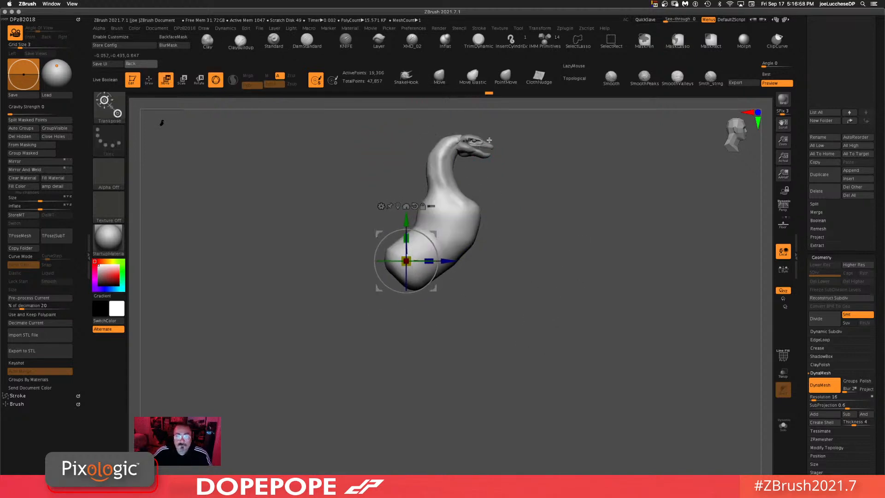
Step: Shape the extended base into a horizontal body with the Move brush, then smooth it
click(438, 79)
mouse_move(546, 251)
mouse_down()
mouse_move(616, 269)
mouse_move(581, 258)
mouse_move(517, 268)
mouse_move(527, 270)
mouse_up()
key(space)
mouse_move(403, 281)
mouse_down()
mouse_move(382, 296)
mouse_move(366, 257)
mouse_move(377, 251)
mouse_move(366, 269)
mouse_up()
mouse_move(355, 246)
mouse_down()
mouse_move(352, 257)
mouse_move(420, 291)
mouse_move(467, 279)
mouse_up()
right_click(507, 273)
mouse_move(395, 222)
mouse_down()
mouse_move(404, 217)
mouse_move(387, 189)
mouse_move(421, 257)
mouse_move(447, 274)
mouse_up()
key(shift)
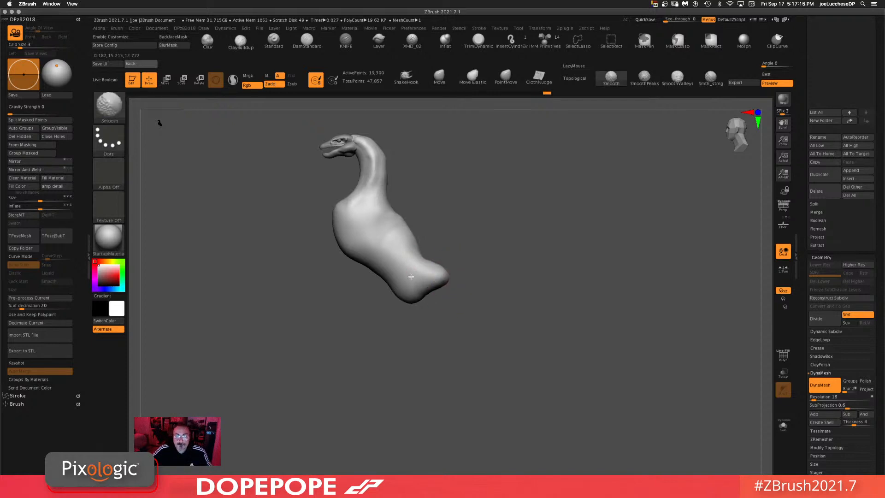
Step: Pull a long tail out of the body's end with the SnakeHook brush, adjusting its draw size
shift+drag(348, 219, 354, 210)
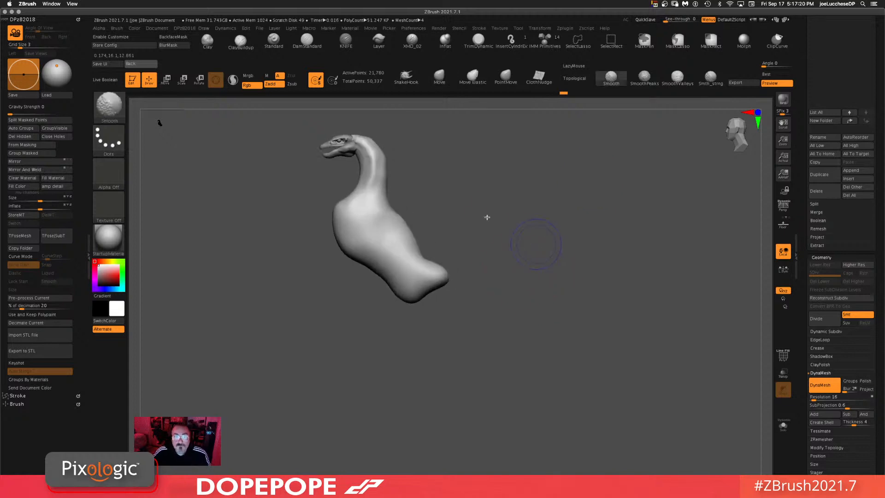
click(407, 75)
click(412, 90)
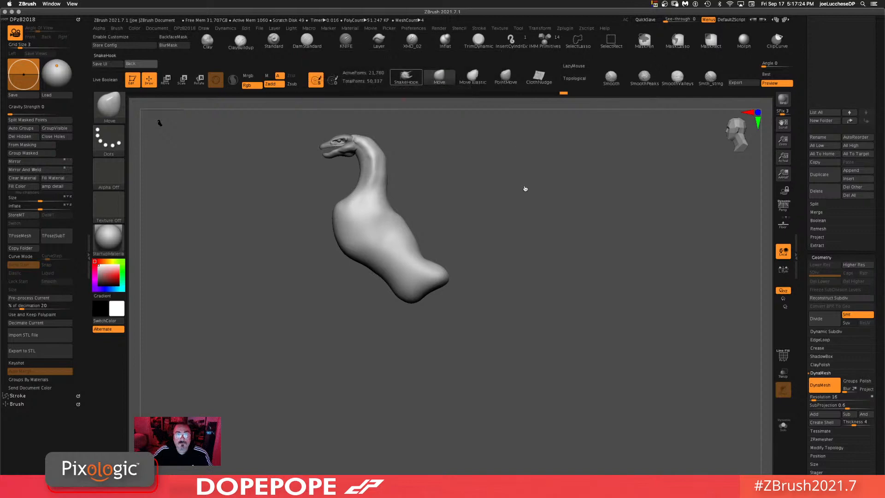
key(space)
drag(541, 244, 533, 263)
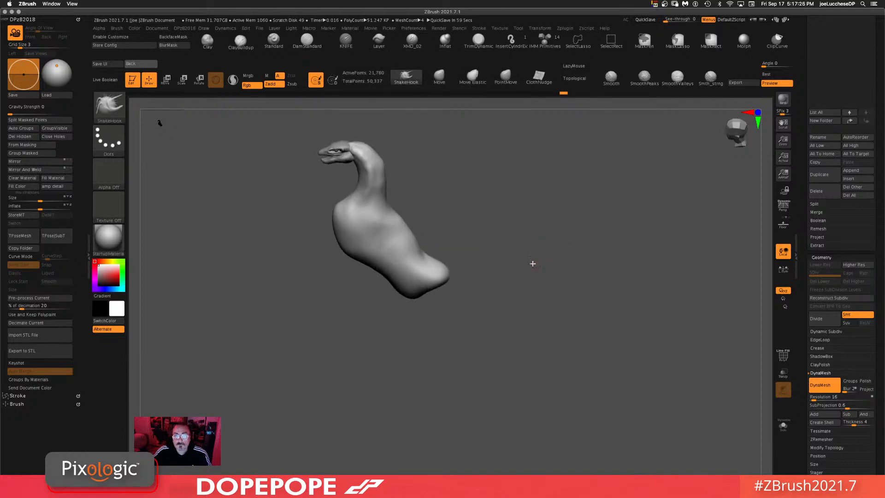
click(404, 86)
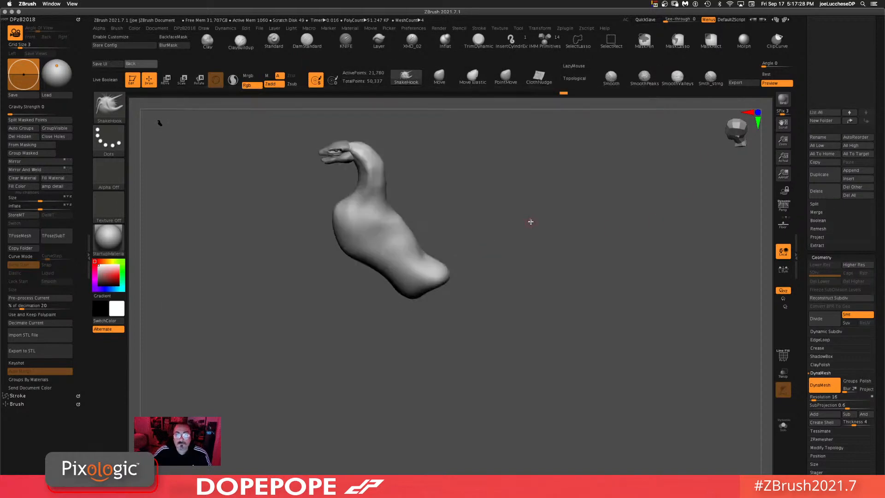
key(space)
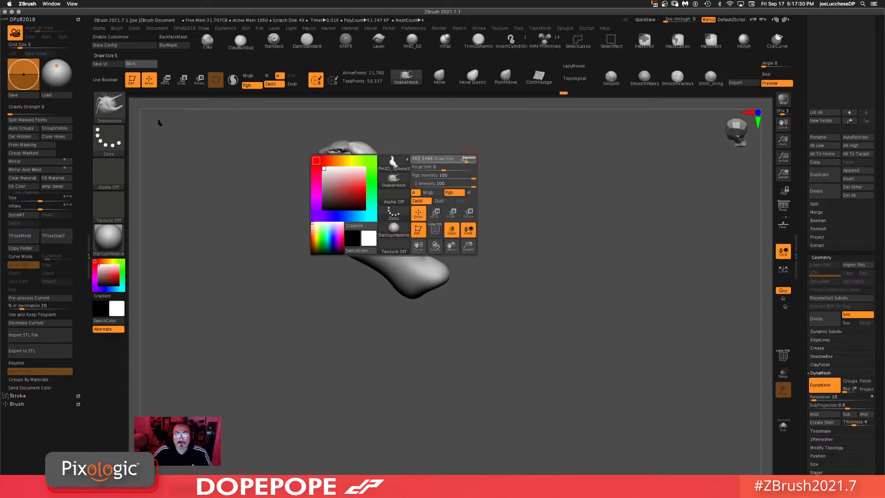
mouse_move(464, 159)
mouse_down()
mouse_move(445, 160)
mouse_move(430, 204)
mouse_up()
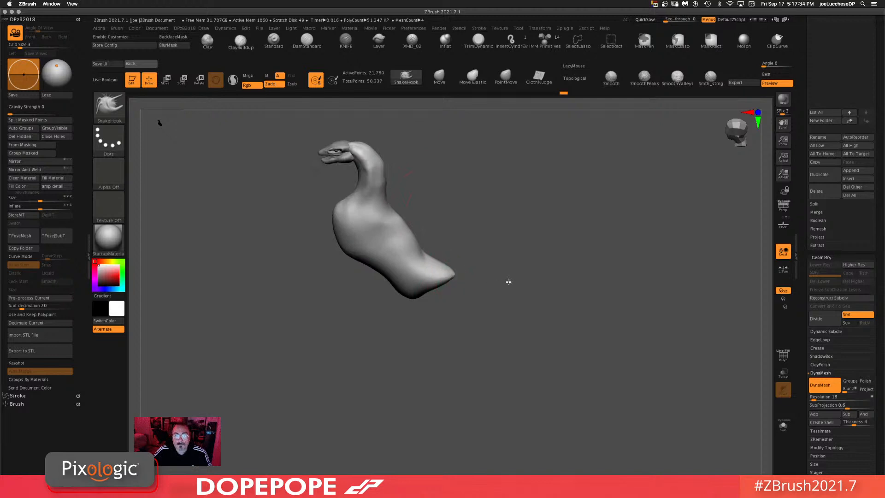
key(space)
drag(498, 261, 509, 262)
mouse_move(427, 276)
mouse_down()
mouse_move(566, 286)
mouse_move(569, 263)
mouse_move(587, 270)
mouse_move(560, 264)
mouse_move(521, 276)
mouse_move(471, 268)
mouse_up()
ctrl+drag(668, 255, 609, 405)
shift+drag(559, 279, 437, 277)
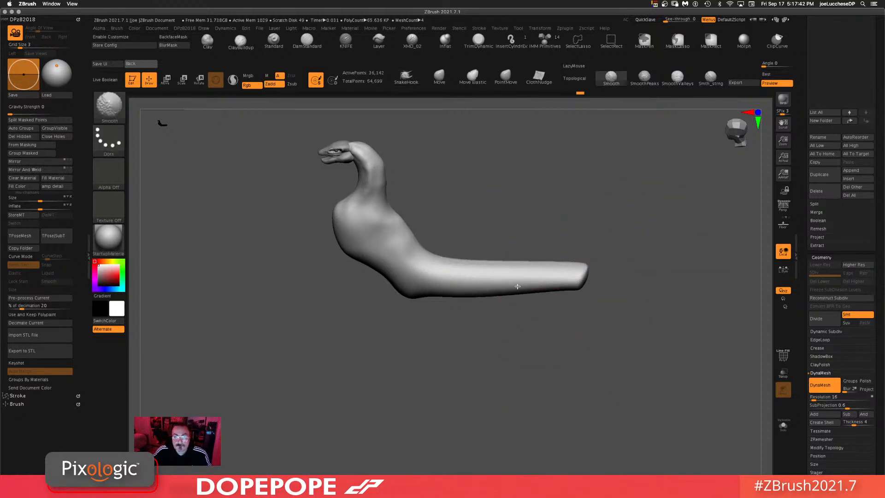
Step: Taper the tail to a point with the Move brush after adjusting its focal shift
drag(670, 245, 684, 217)
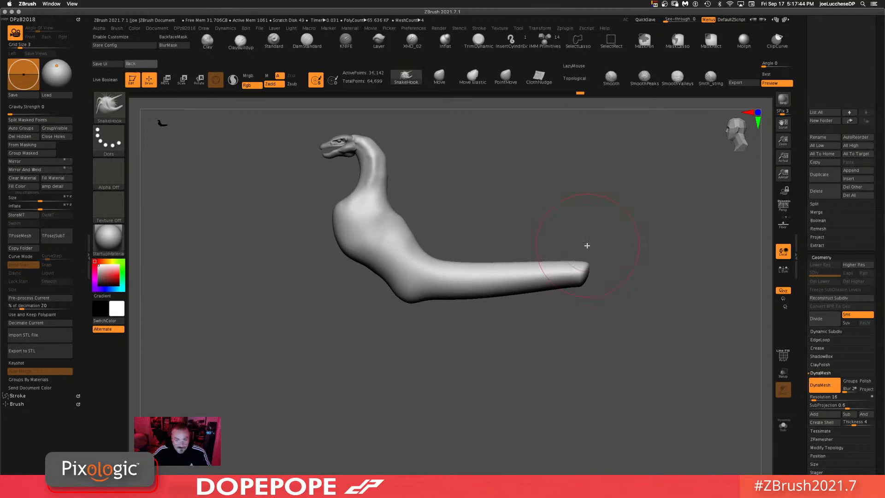
click(441, 79)
mouse_move(588, 270)
mouse_down()
mouse_move(626, 271)
mouse_move(620, 293)
mouse_move(632, 300)
mouse_move(593, 279)
mouse_up()
key(space)
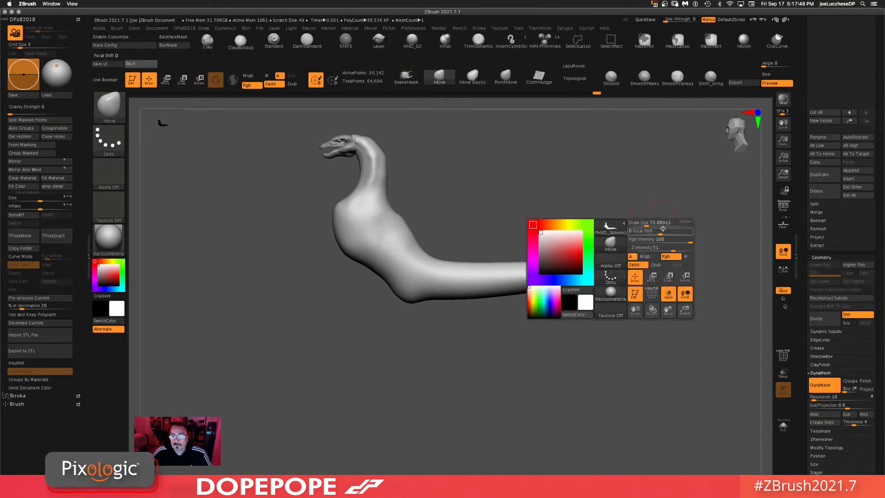
click(656, 223)
key(shift)
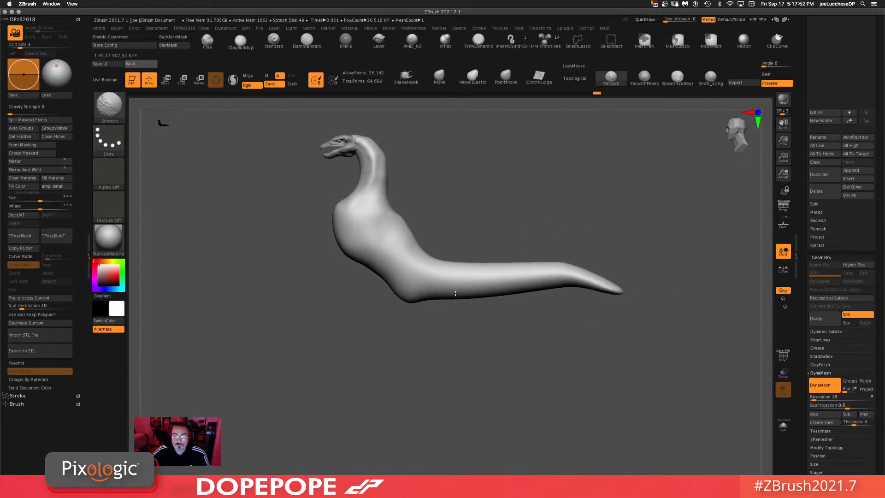
mouse_move(726, 249)
ctrl+mouse_down()
mouse_move(672, 413)
mouse_move(559, 403)
ctrl+mouse_up()
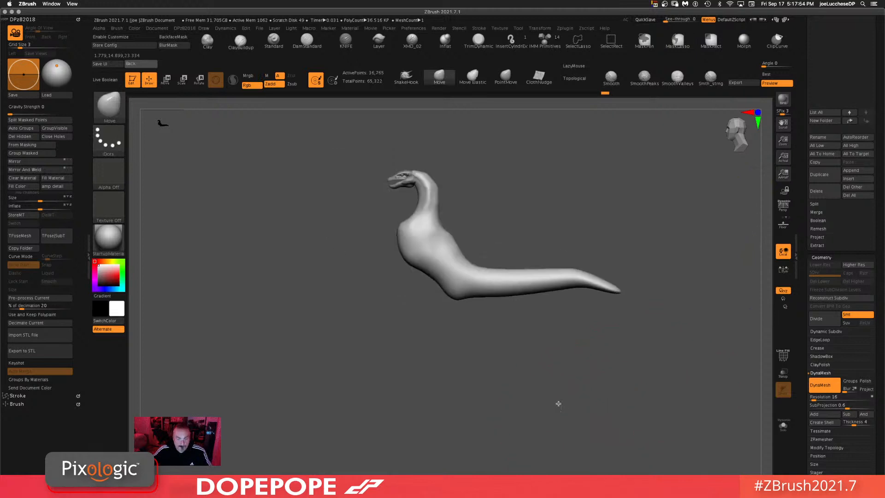
Step: Inspect the dragon from the front and zoom in on the head and neck
alt+drag(368, 303, 356, 313)
drag(534, 178, 566, 174)
alt+drag(520, 233, 283, 237)
key(space)
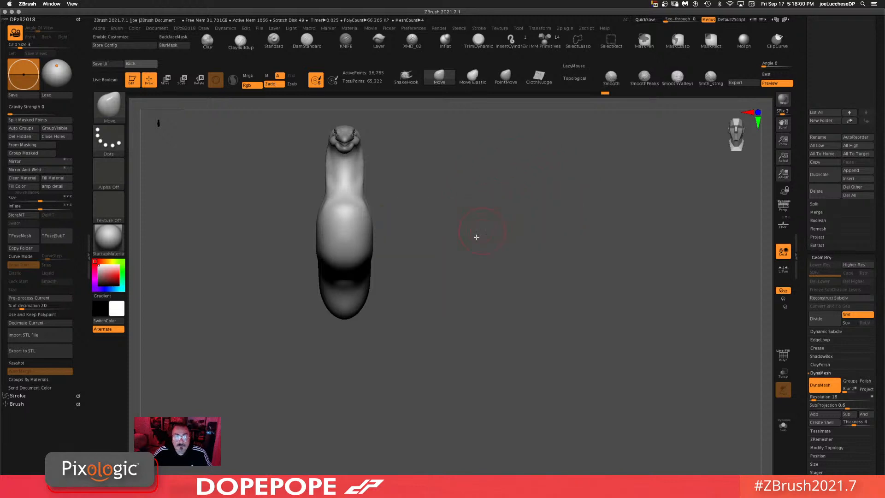
drag(474, 237, 515, 225)
alt+drag(637, 222, 465, 223)
drag(546, 181, 605, 184)
alt+drag(669, 167, 537, 111)
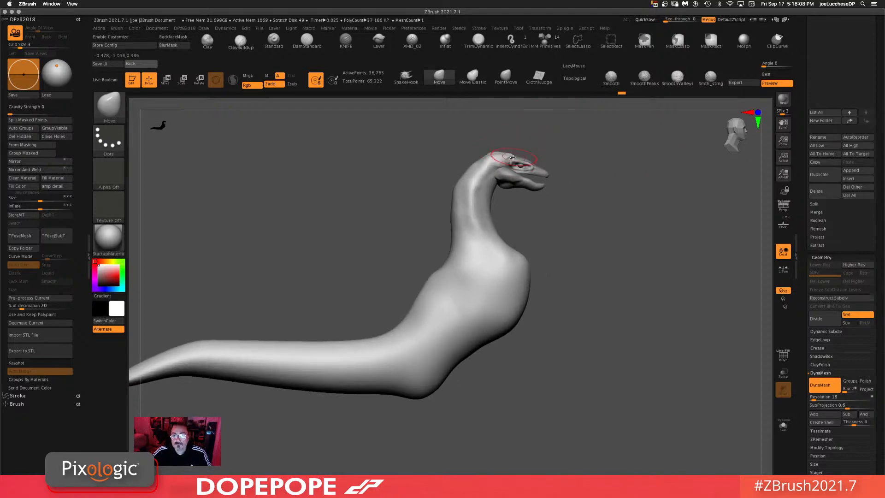
Step: Switch between the head subtools and nudge the jaw and snout with the Move brush
ctrl+drag(647, 195, 652, 277)
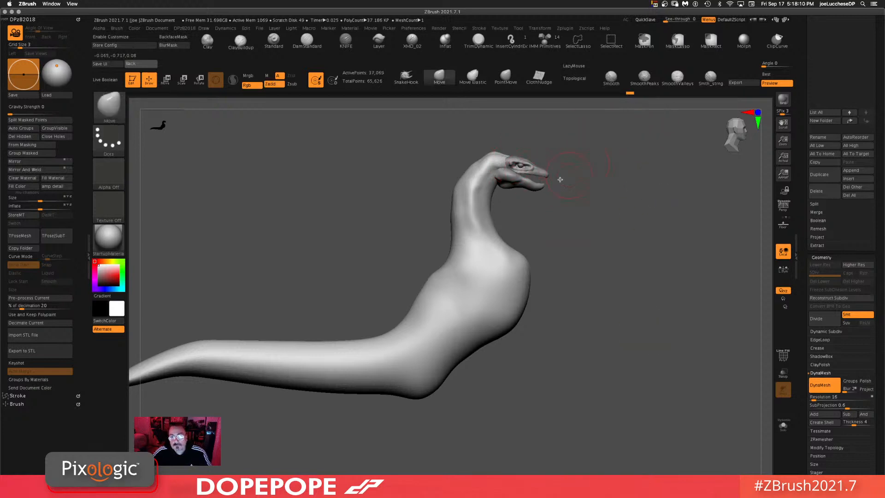
drag(560, 179, 566, 172)
alt+click(505, 174)
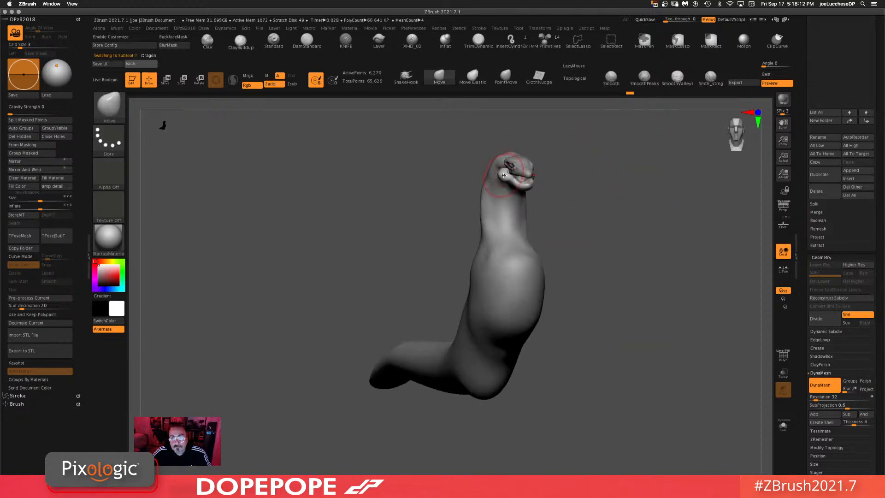
mouse_move(649, 210)
mouse_down()
mouse_move(672, 195)
mouse_move(658, 217)
mouse_up()
drag(587, 253, 523, 141)
alt+click(527, 159)
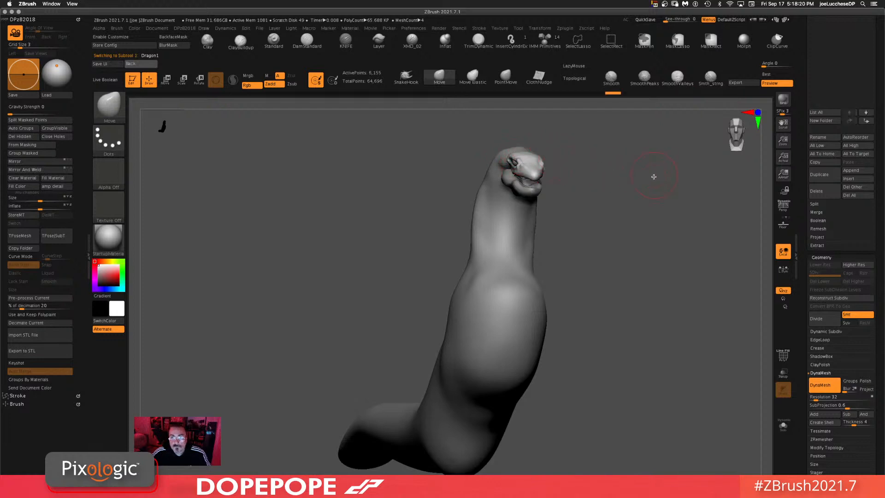
drag(654, 176, 561, 132)
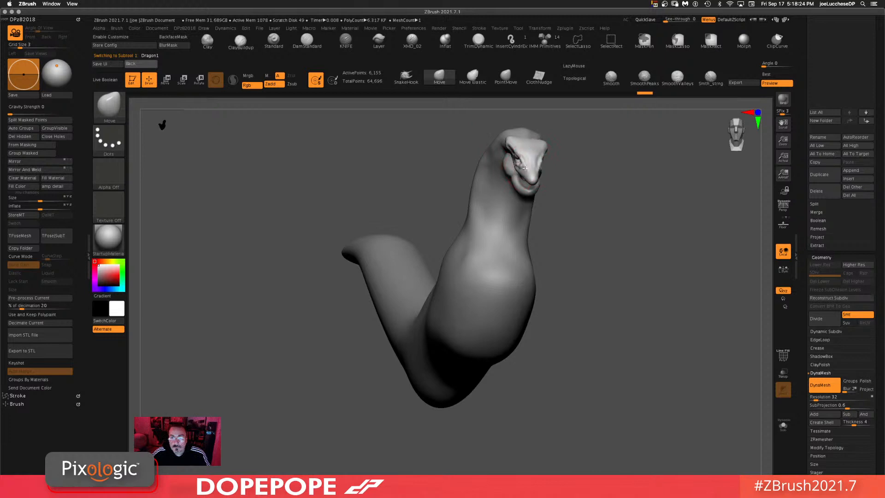
drag(621, 206, 585, 199)
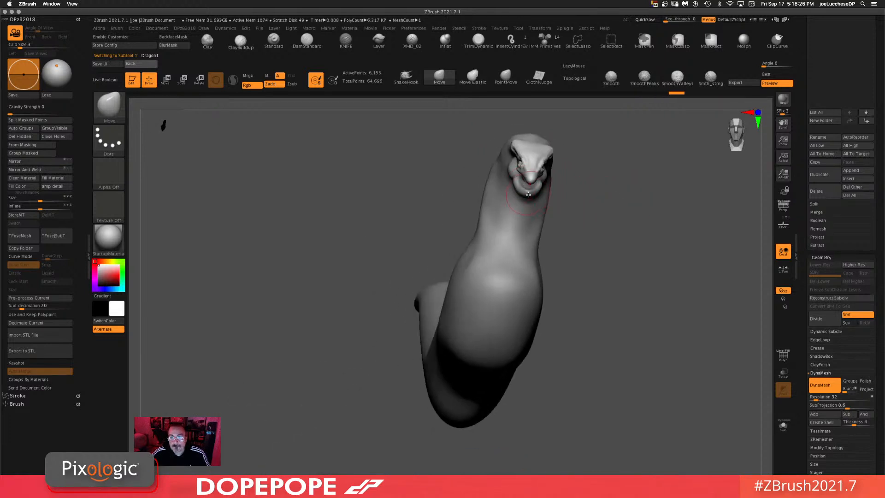
drag(519, 188, 515, 186)
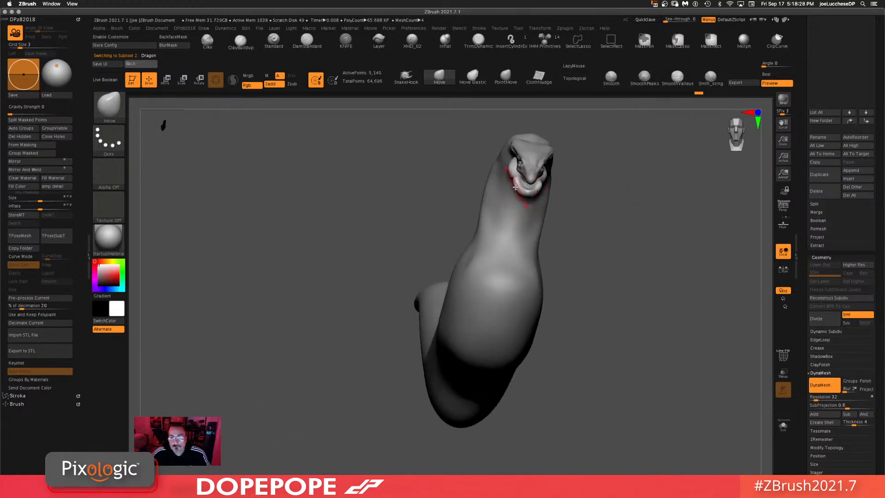
drag(610, 186, 637, 267)
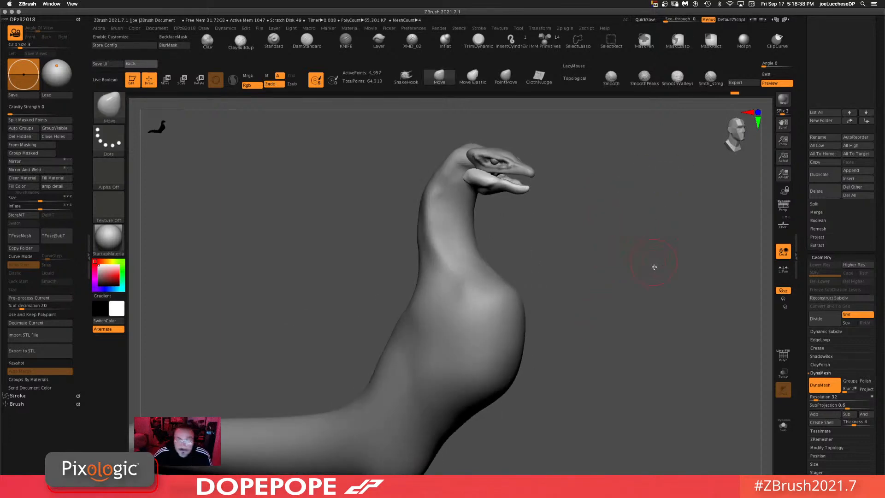
mouse_move(655, 267)
mouse_down()
mouse_move(618, 267)
mouse_move(607, 249)
mouse_move(583, 242)
mouse_move(603, 273)
mouse_move(589, 222)
mouse_move(605, 223)
mouse_move(573, 189)
mouse_move(484, 175)
mouse_up()
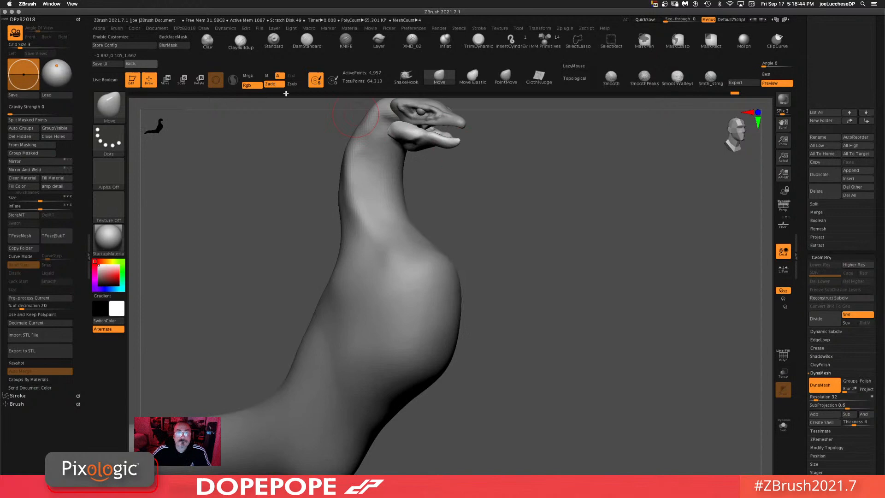
Step: Pick the ClayBuildup brush, select the sphere subtool at the body's base and examine it from several angles
click(241, 42)
mouse_move(530, 198)
mouse_down()
mouse_move(549, 213)
mouse_move(478, 200)
mouse_move(458, 302)
mouse_move(540, 272)
mouse_up()
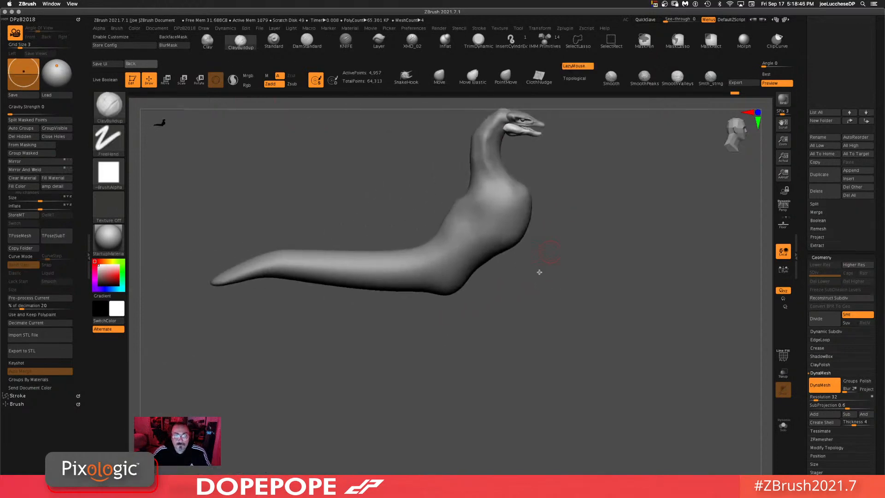
key(space)
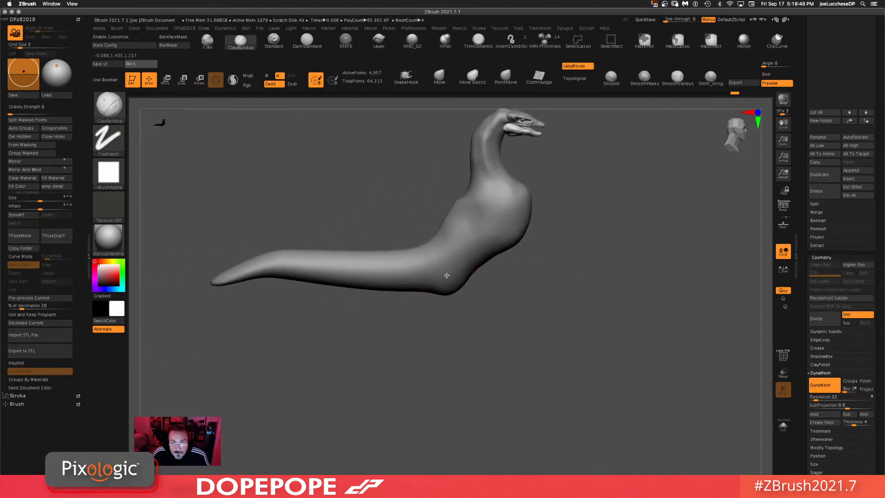
alt+click(460, 269)
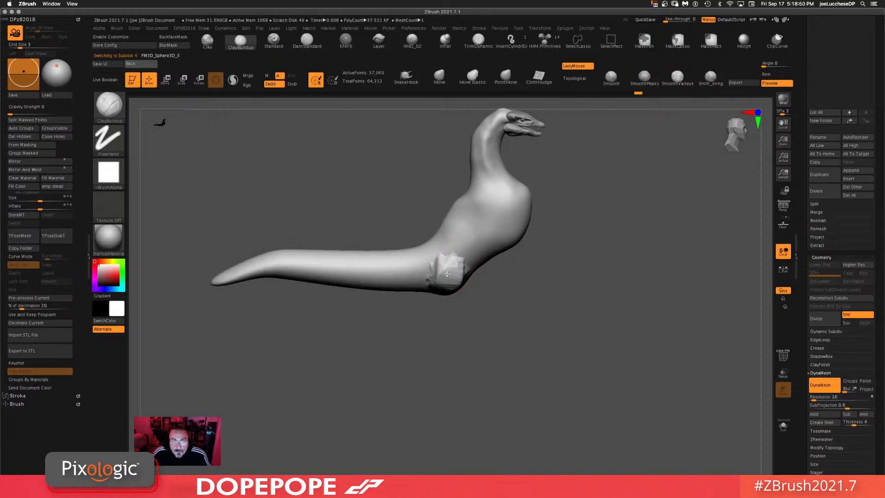
mouse_move(627, 294)
mouse_down()
mouse_move(512, 291)
mouse_move(510, 278)
mouse_up()
mouse_move(507, 330)
mouse_down()
mouse_move(640, 263)
mouse_move(562, 357)
mouse_up()
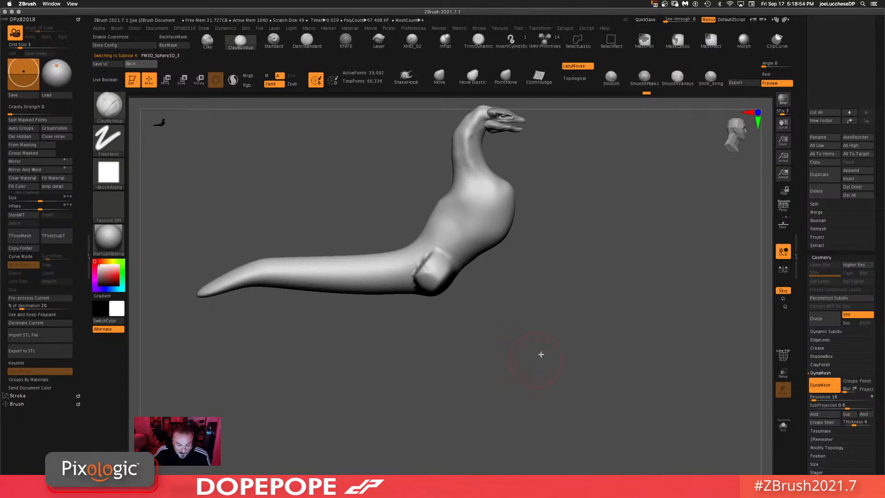
mouse_move(532, 330)
mouse_down()
mouse_move(502, 300)
mouse_move(555, 285)
mouse_move(555, 258)
mouse_up()
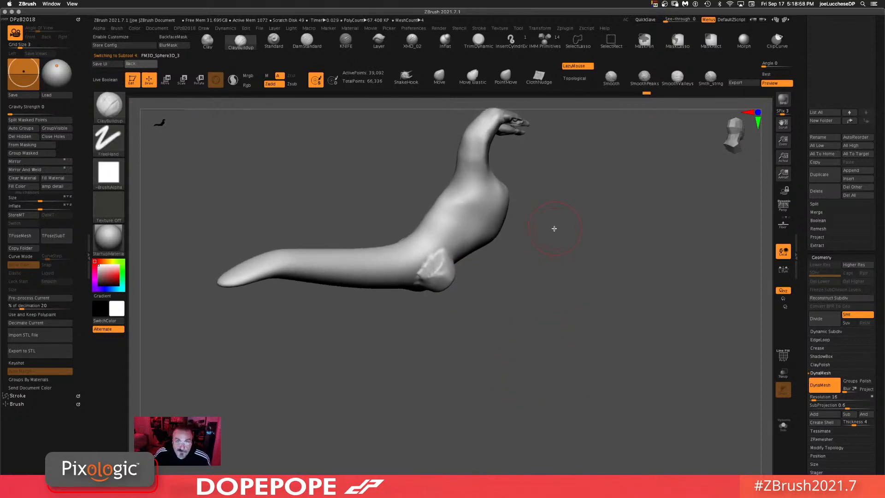
mouse_move(593, 309)
mouse_down()
mouse_move(557, 295)
mouse_move(543, 300)
mouse_move(582, 296)
mouse_move(581, 305)
mouse_up()
key(l)
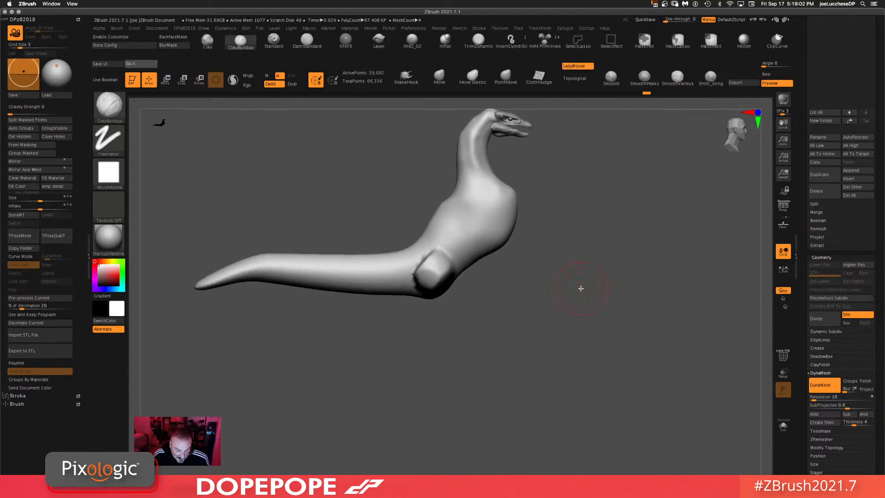
mouse_move(581, 288)
mouse_down()
mouse_move(492, 308)
mouse_move(550, 327)
mouse_move(574, 288)
mouse_move(624, 282)
mouse_move(579, 330)
mouse_move(564, 332)
mouse_up()
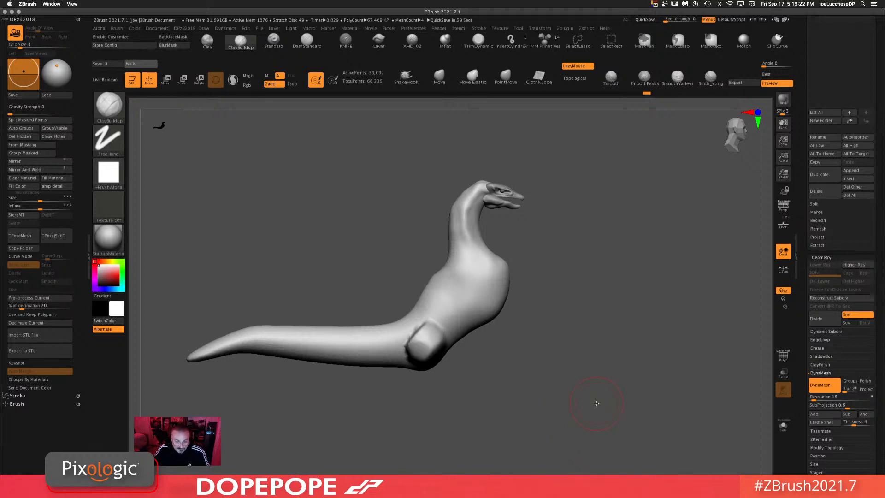
mouse_move(580, 347)
mouse_down()
mouse_move(595, 357)
mouse_move(609, 348)
mouse_move(595, 358)
mouse_move(605, 365)
mouse_move(617, 349)
mouse_move(595, 352)
mouse_move(601, 326)
mouse_move(595, 341)
mouse_up()
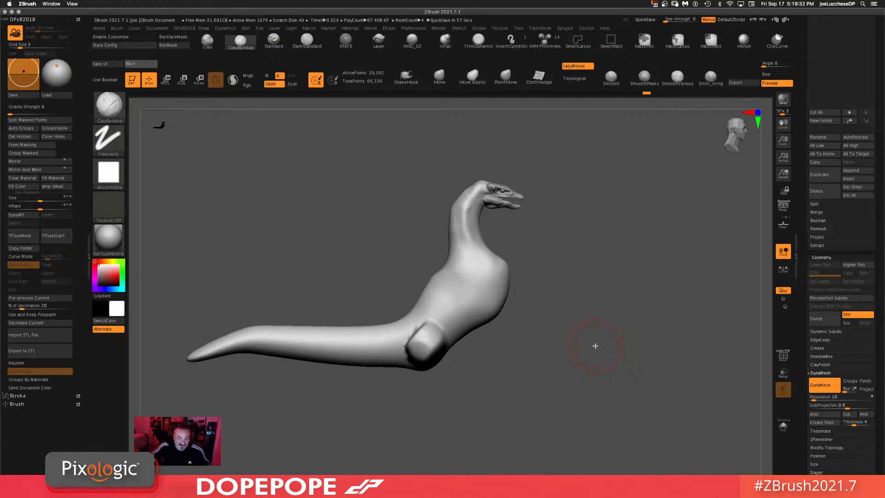
Step: Try a ClayBuildup stroke on the body beside the base sphere and undo it
mouse_move(594, 341)
mouse_down()
mouse_move(589, 316)
mouse_move(605, 326)
mouse_move(583, 346)
mouse_move(601, 339)
mouse_move(579, 318)
mouse_move(594, 363)
mouse_move(626, 375)
mouse_move(647, 291)
mouse_move(494, 355)
mouse_move(560, 361)
mouse_move(586, 310)
mouse_move(589, 346)
mouse_move(585, 316)
mouse_up()
mouse_move(548, 347)
mouse_down()
mouse_move(568, 372)
mouse_move(559, 330)
mouse_move(544, 365)
mouse_move(608, 365)
mouse_up()
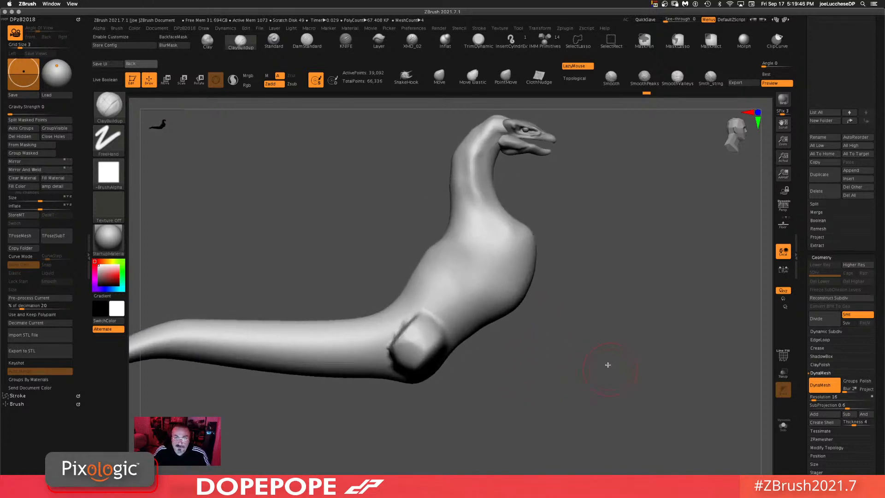
mouse_move(626, 309)
mouse_down()
mouse_move(652, 330)
mouse_move(629, 307)
mouse_up()
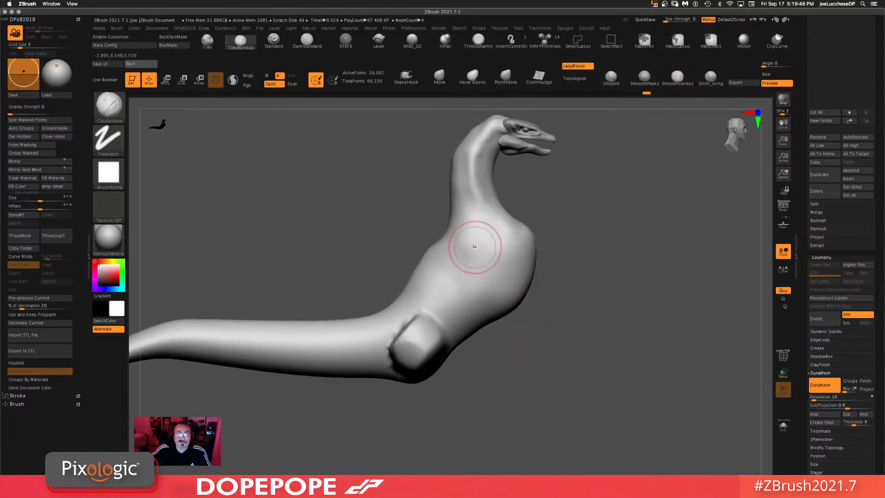
alt+drag(590, 348, 584, 307)
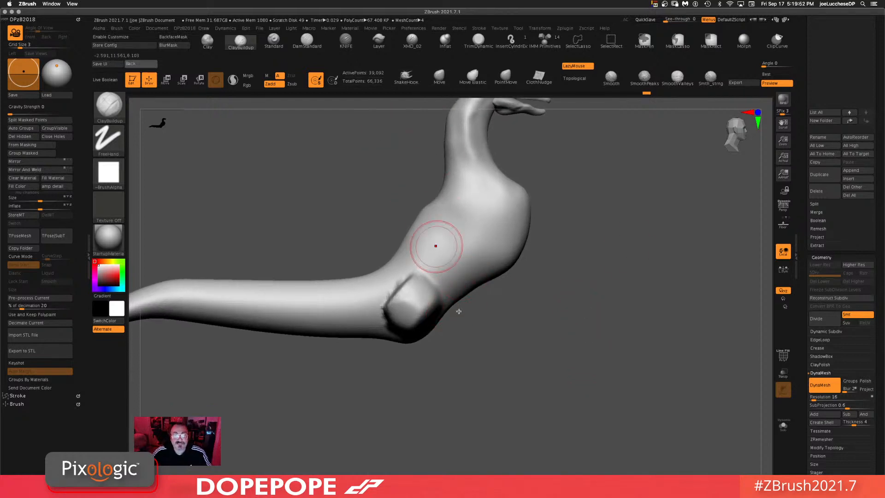
drag(423, 324, 437, 382)
key(ctrl+z)
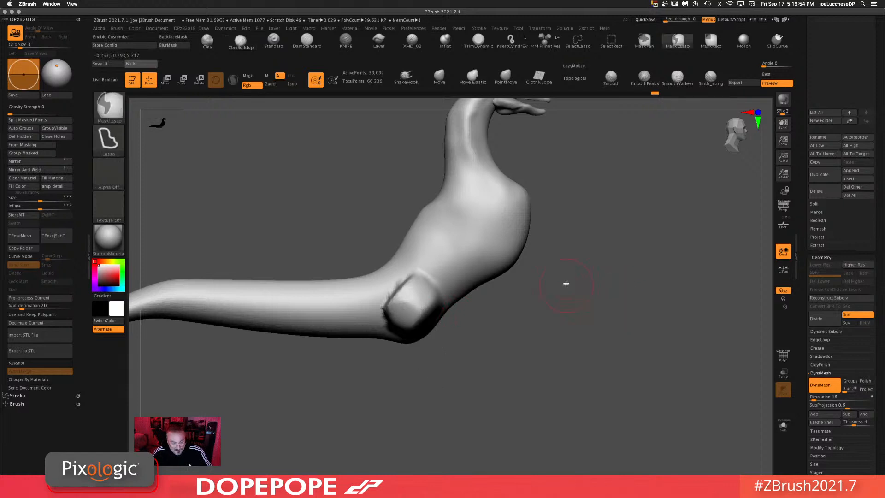
Step: Switch to the Move brush, reduce its size and pull the base sphere downward into a leg
mouse_move(583, 318)
mouse_down()
mouse_move(624, 321)
mouse_move(609, 316)
mouse_up()
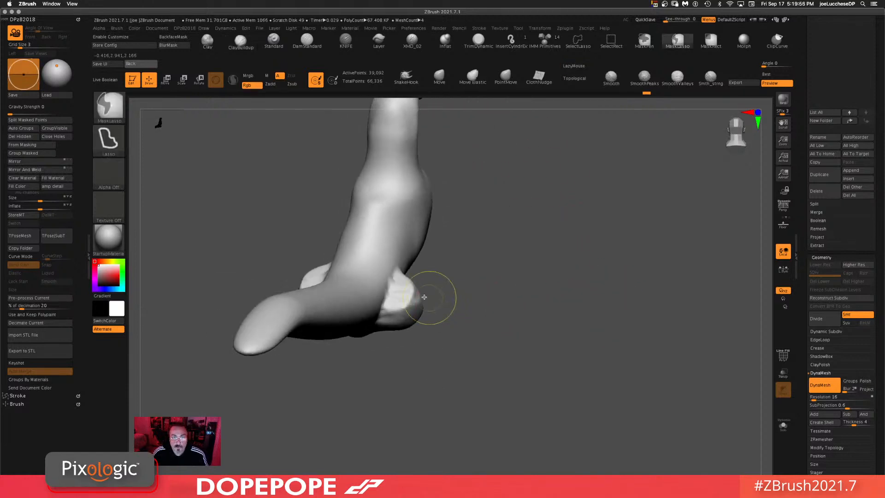
mouse_move(449, 305)
ctrl+mouse_down()
mouse_move(417, 267)
mouse_move(385, 322)
mouse_move(420, 340)
ctrl+mouse_up()
mouse_move(565, 232)
mouse_down()
mouse_move(566, 255)
mouse_move(634, 270)
mouse_move(574, 314)
mouse_move(573, 336)
mouse_up()
ctrl+drag(417, 273, 498, 281)
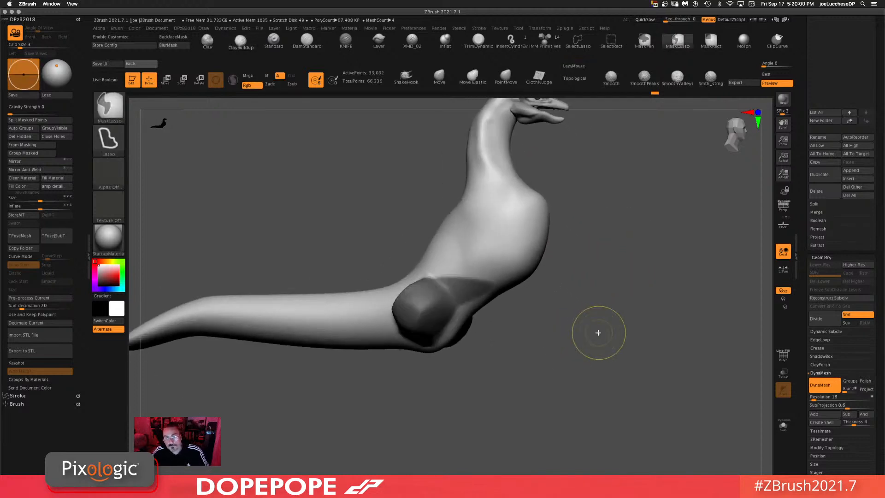
ctrl+click(599, 332)
drag(599, 332, 602, 344)
mouse_move(376, 218)
ctrl+mouse_down()
mouse_move(430, 268)
mouse_move(510, 208)
ctrl+mouse_up()
click(439, 78)
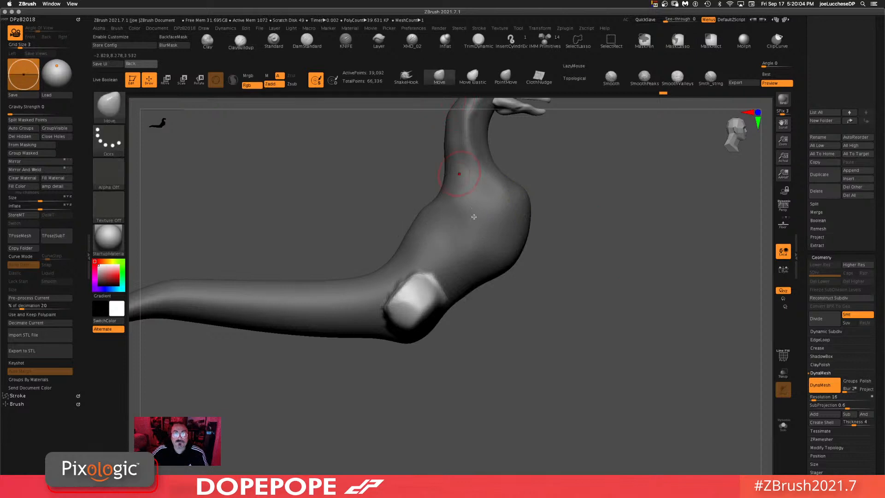
key(space)
drag(508, 346, 517, 346)
mouse_move(399, 355)
mouse_down()
mouse_move(421, 367)
mouse_move(428, 457)
mouse_up()
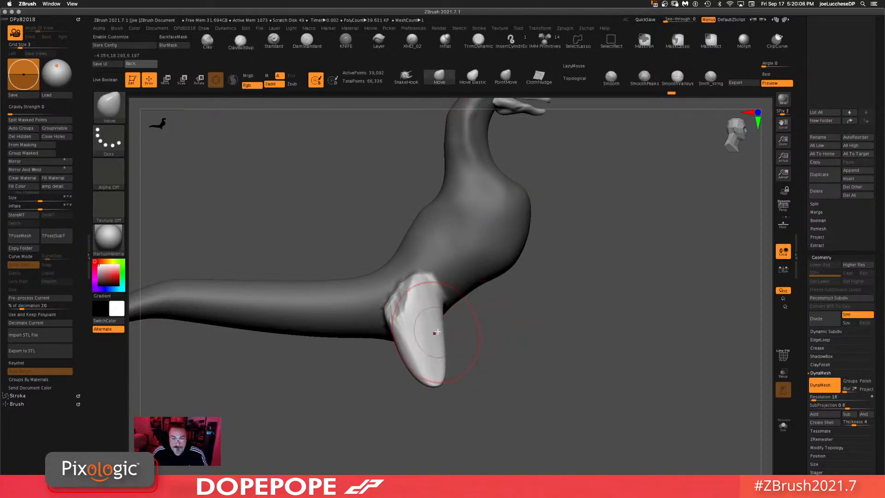
drag(430, 337, 433, 376)
mouse_move(587, 316)
mouse_down()
mouse_move(618, 364)
mouse_move(618, 277)
mouse_move(597, 310)
mouse_up()
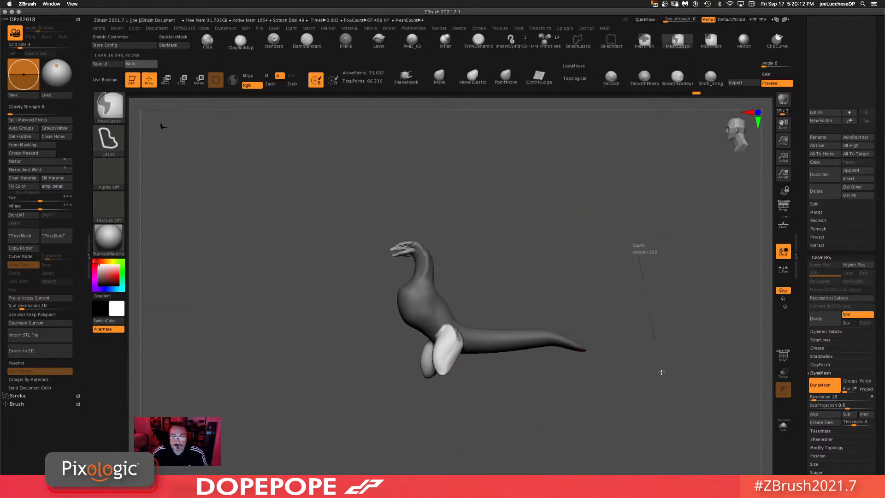
ctrl+click(599, 249)
drag(633, 231, 573, 236)
key(ctrl+z)
click(30, 118)
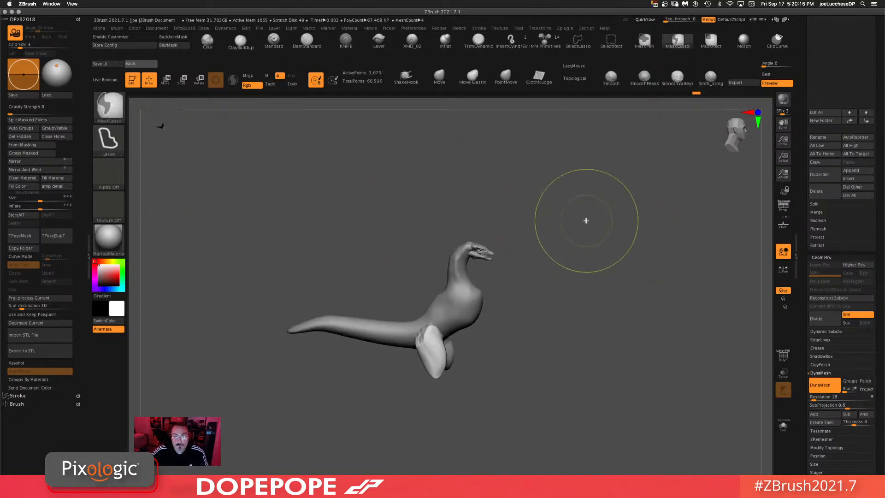
Step: Open the subtool list, select the body subtool and isolate it with Solo mode
scroll(800, 109, up, 5)
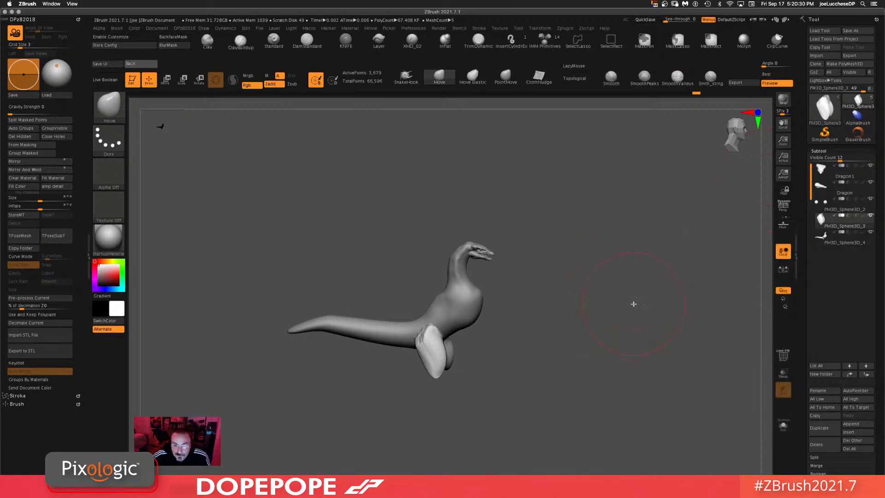
drag(602, 296, 595, 330)
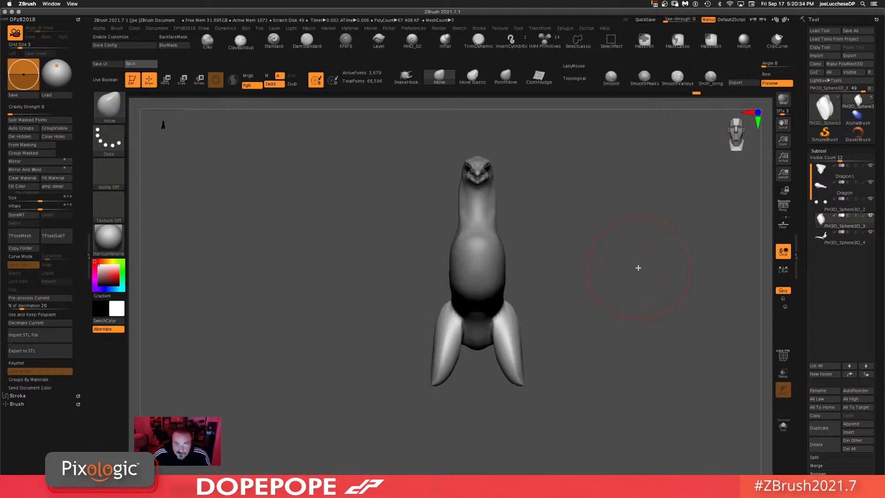
alt+drag(638, 267, 554, 255)
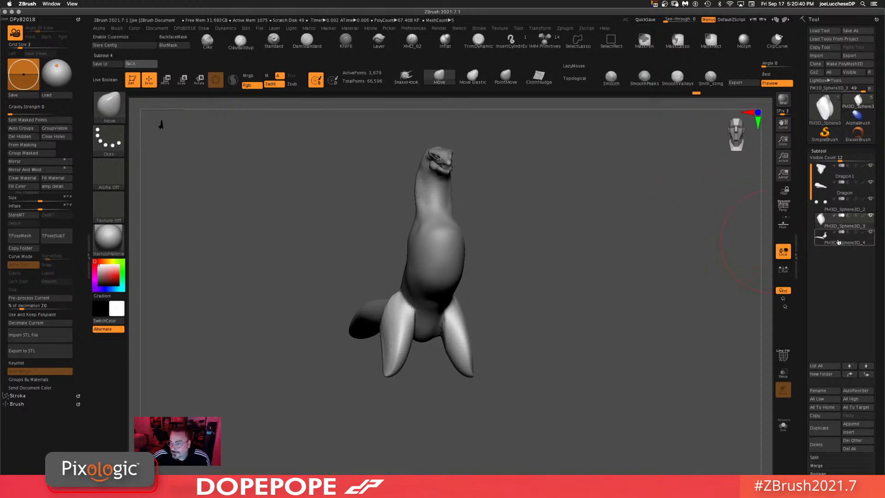
click(840, 242)
click(828, 224)
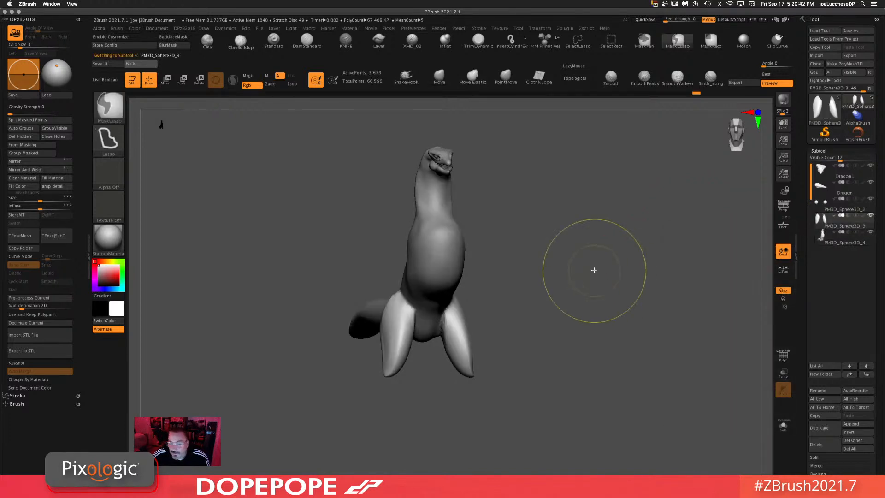
ctrl+drag(594, 270, 626, 357)
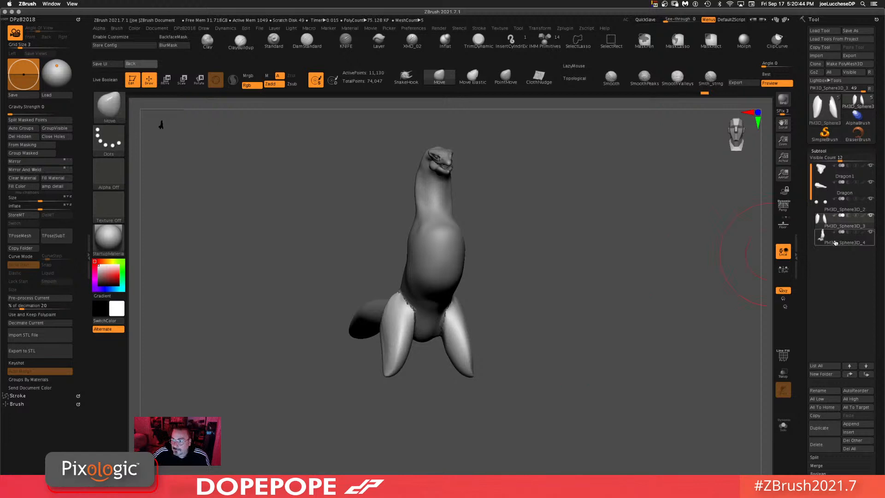
click(836, 242)
click(784, 430)
Step: Close up the open hole at the body's base with the Move brush, then turn Solo mode off
drag(565, 296, 641, 293)
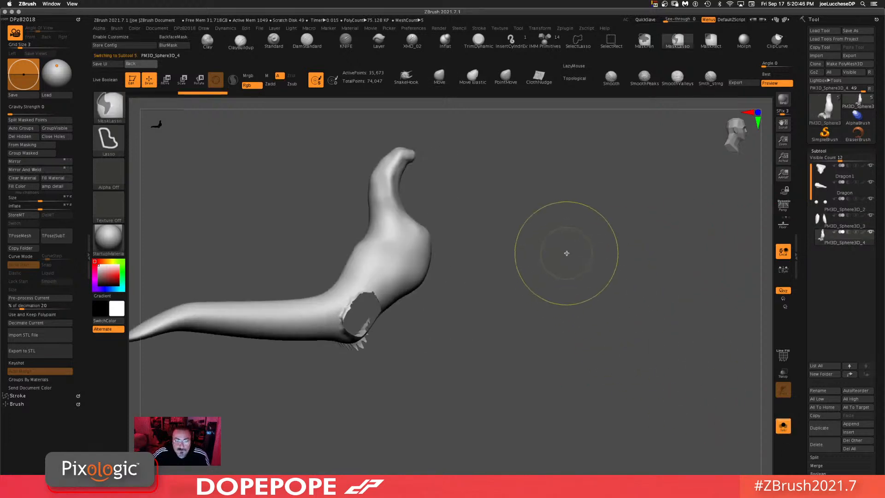
ctrl+drag(567, 253, 617, 294)
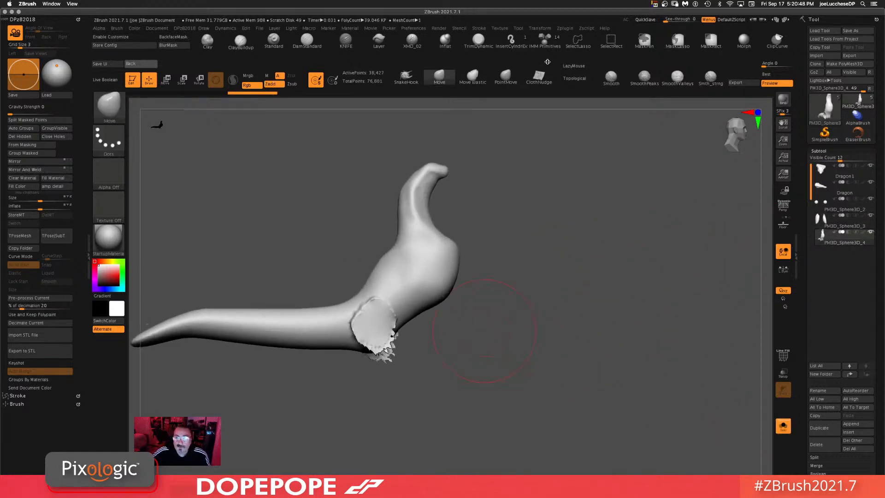
click(713, 80)
mouse_move(378, 339)
mouse_down()
mouse_move(395, 355)
mouse_move(385, 352)
mouse_move(397, 323)
mouse_up()
ctrl+drag(492, 303, 492, 386)
key(space)
mouse_move(498, 344)
mouse_down()
mouse_move(488, 342)
mouse_move(497, 313)
mouse_up()
mouse_move(374, 342)
shift+mouse_down()
mouse_move(388, 342)
mouse_move(379, 343)
shift+mouse_up()
ctrl+drag(598, 292, 530, 383)
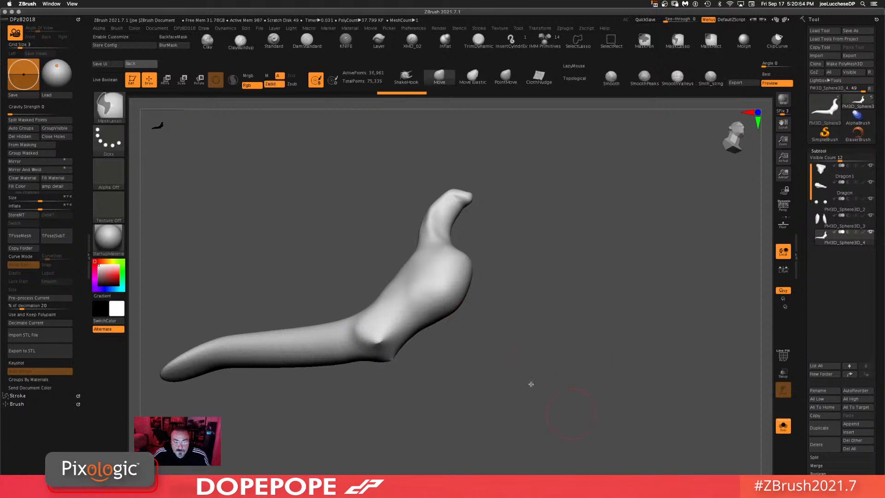
drag(503, 322, 492, 356)
drag(602, 311, 601, 340)
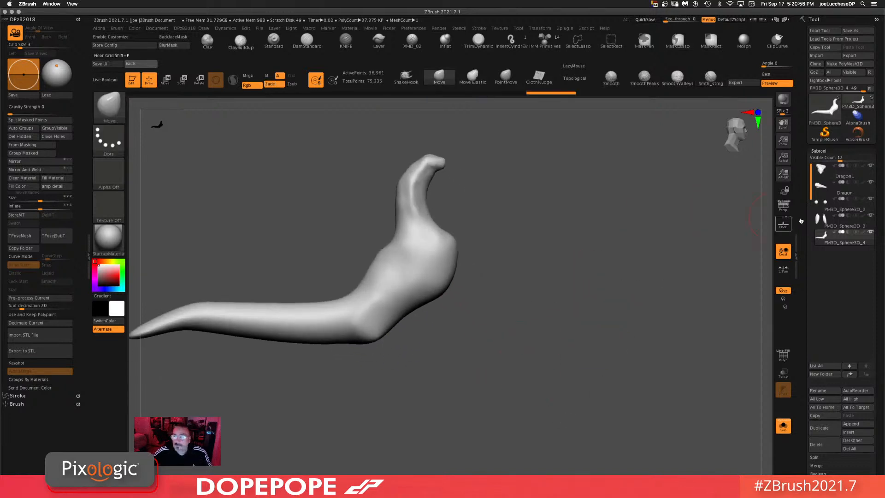
click(784, 426)
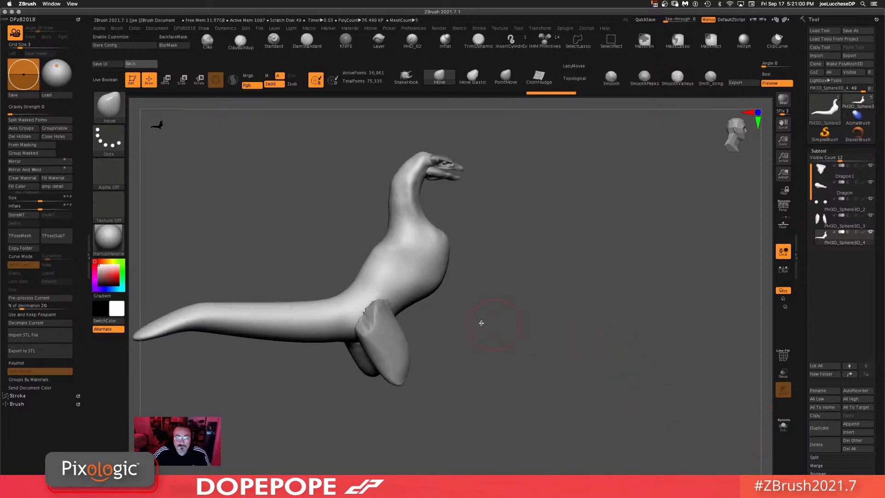
Step: Select the leg subtool and rotate the view to look beneath the body
alt+click(380, 329)
drag(641, 306, 622, 336)
shift+drag(400, 308, 365, 332)
ctrl+drag(584, 293, 579, 413)
drag(683, 369, 589, 364)
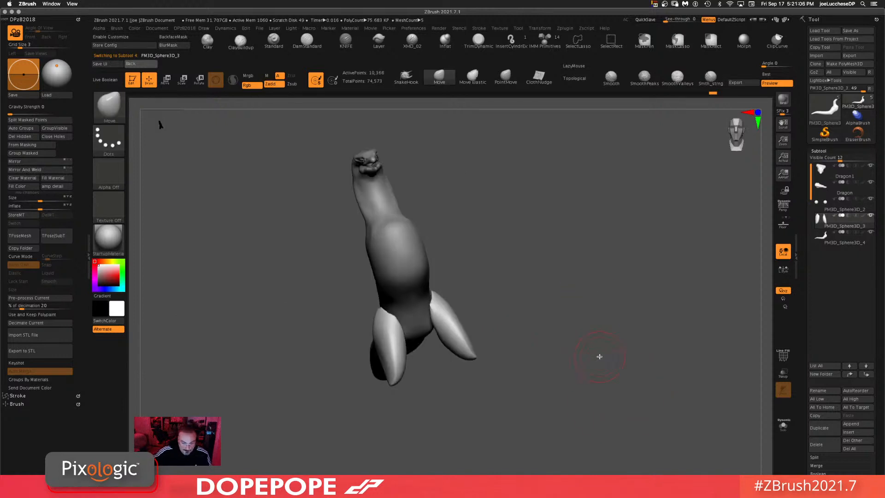
drag(587, 321, 621, 238)
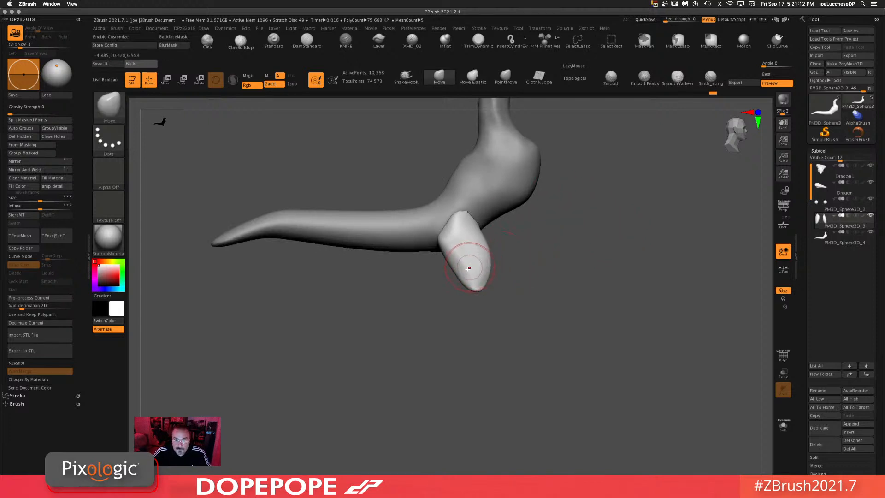
Step: Resize the Move brush and bend the leg's lower end forward into a foot
key(ctrl)
ctrl+drag(474, 282, 461, 299)
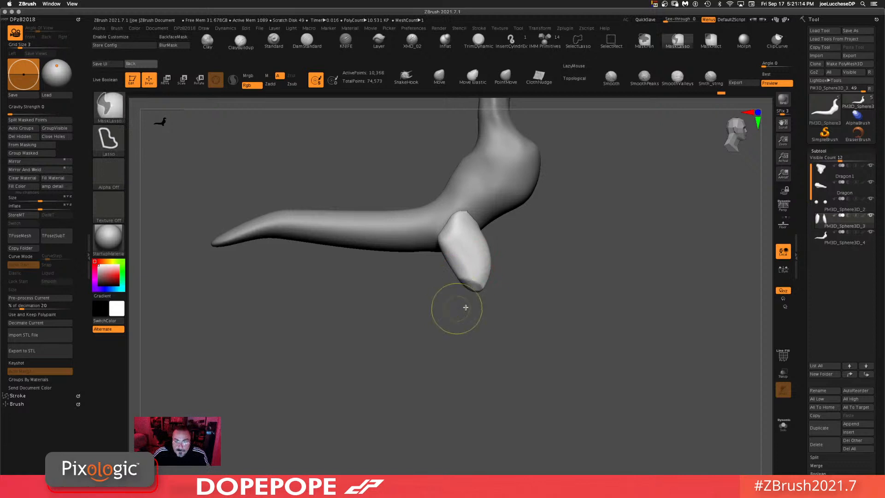
ctrl+click(566, 289)
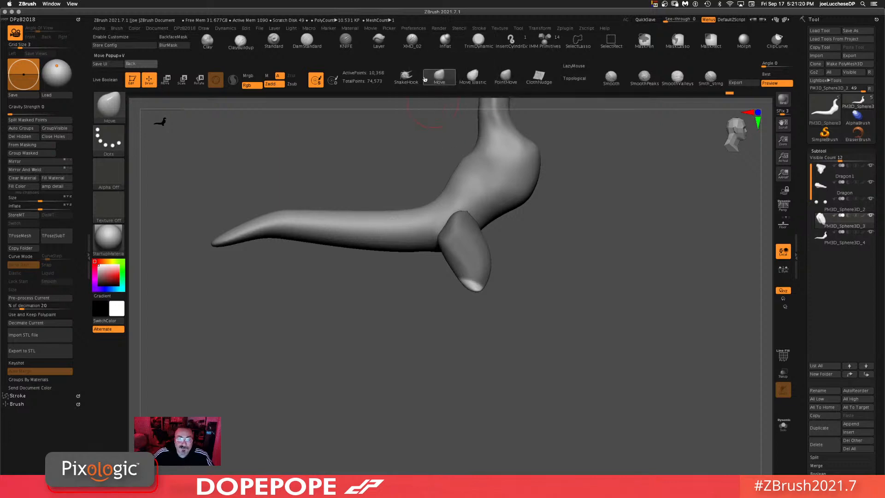
key(space)
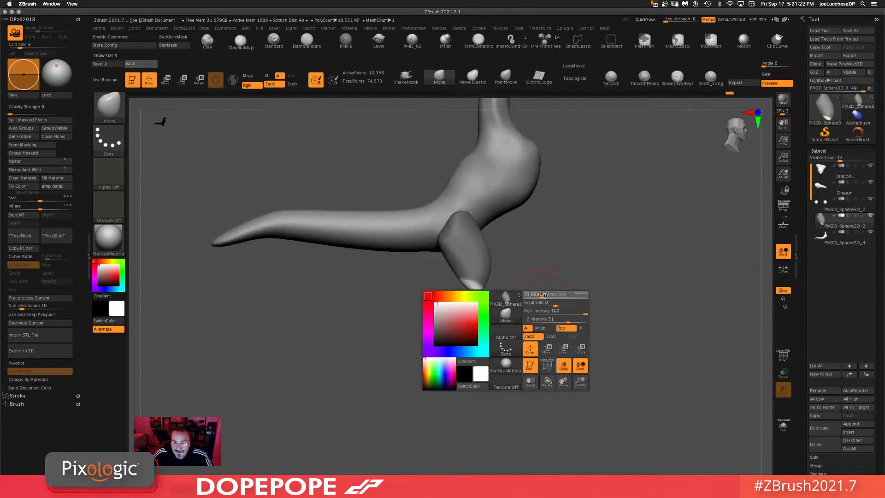
drag(547, 295, 543, 295)
mouse_move(471, 290)
mouse_down()
mouse_move(419, 314)
mouse_move(591, 310)
mouse_move(490, 307)
mouse_up()
mouse_move(606, 293)
mouse_down()
mouse_move(392, 293)
mouse_move(405, 289)
mouse_up()
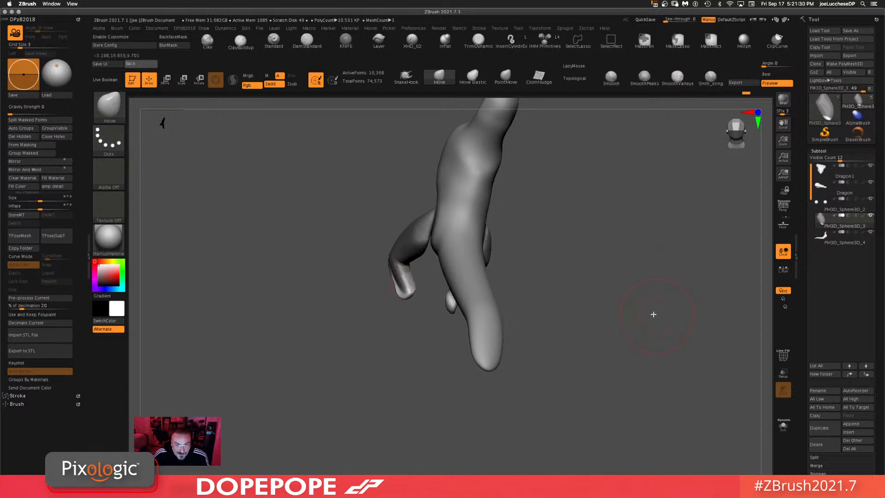
mouse_move(653, 314)
mouse_down()
mouse_move(685, 300)
mouse_move(664, 271)
mouse_up()
key(ctrl)
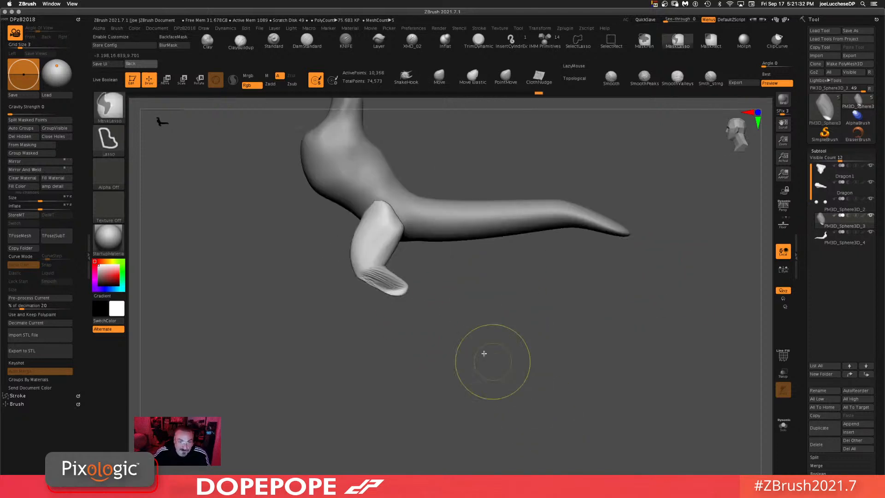
ctrl+drag(508, 350, 522, 389)
key(space)
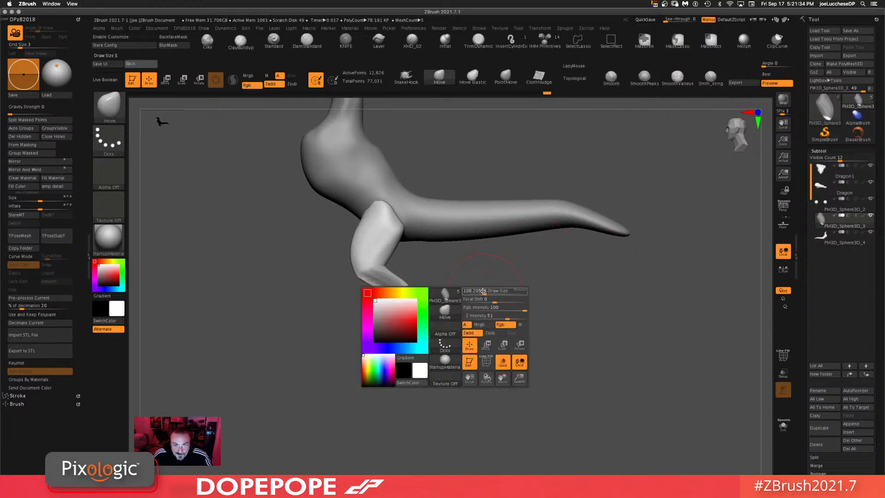
drag(494, 276, 477, 271)
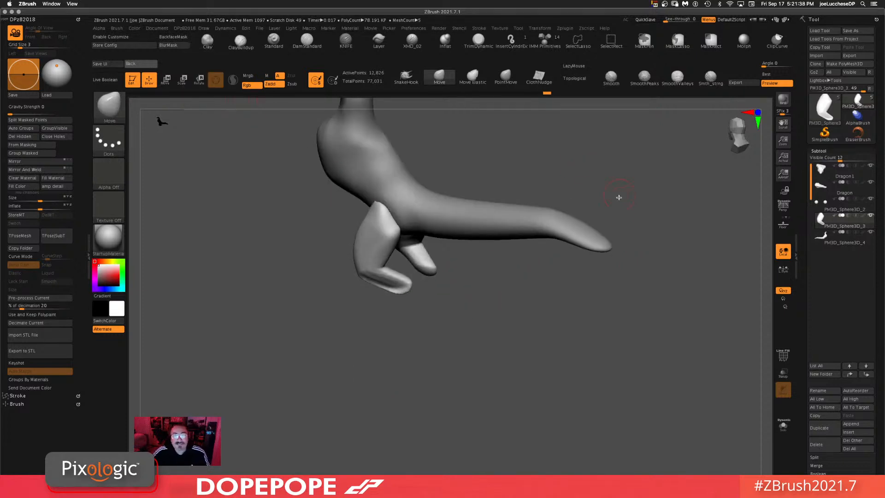
drag(619, 198, 355, 208)
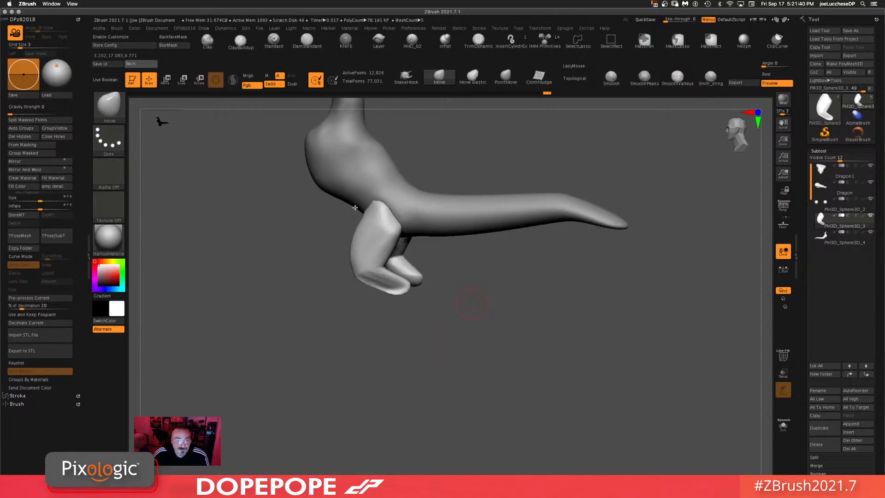
Step: Select the Clay brush, turn on BackfaceMask and orbit around the leg
click(207, 40)
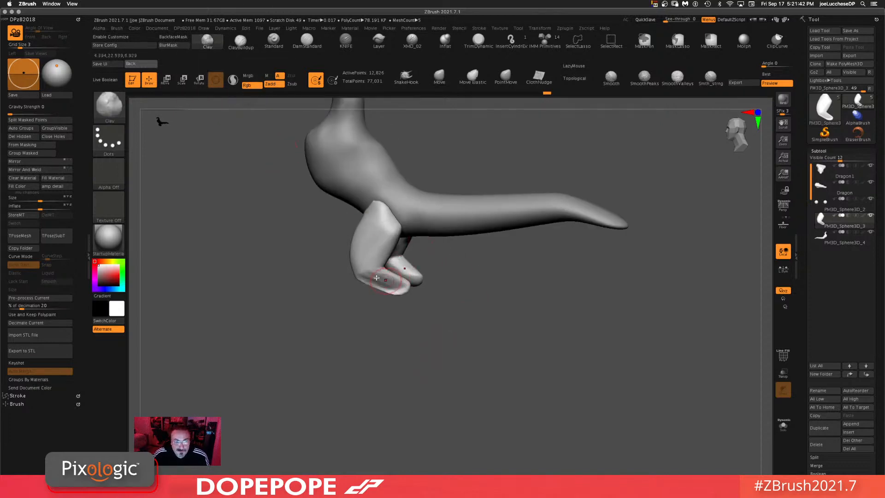
drag(396, 302, 549, 292)
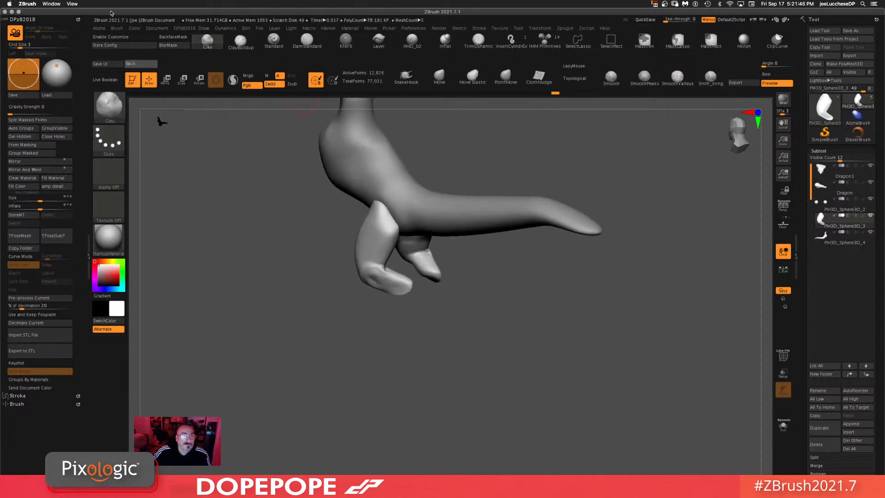
click(173, 36)
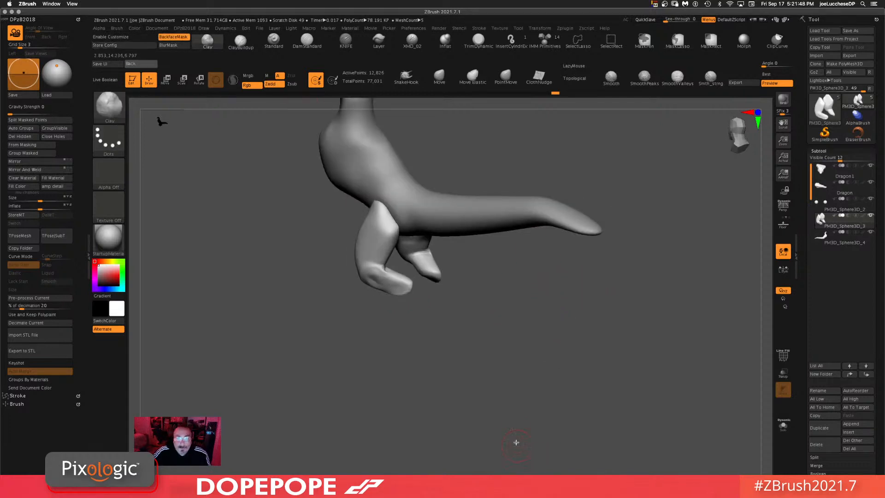
mouse_move(516, 443)
mouse_down()
mouse_move(470, 376)
mouse_move(458, 328)
mouse_move(415, 291)
mouse_up()
mouse_move(568, 273)
ctrl+mouse_down()
mouse_move(494, 371)
mouse_move(482, 370)
ctrl+mouse_up()
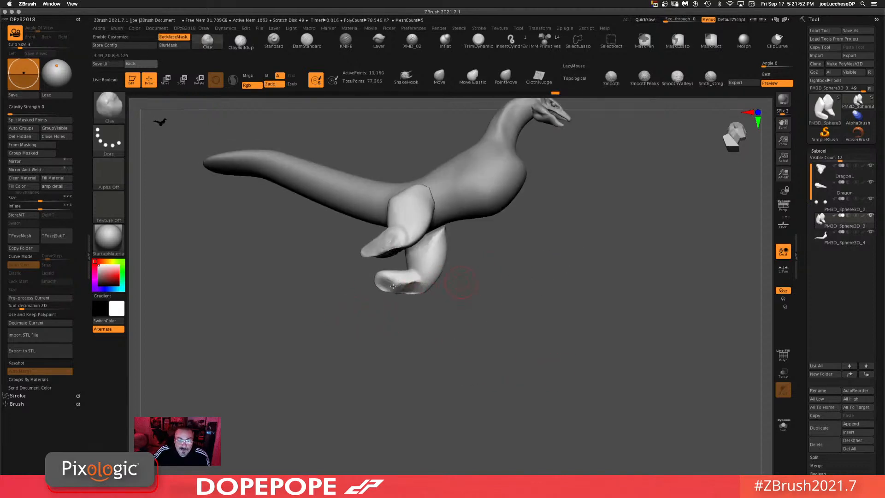
ctrl+drag(552, 311, 538, 420)
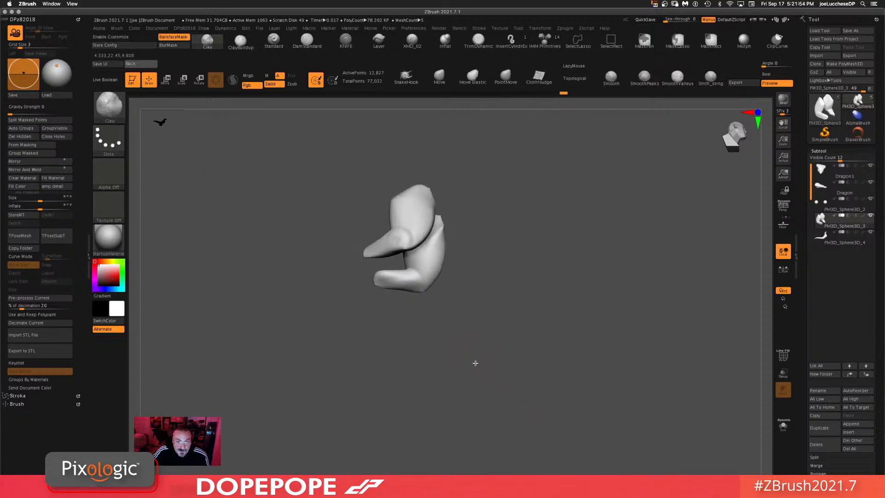
Step: Build up the leg with several Clay brush strokes and undo the last stroke
drag(475, 363, 544, 370)
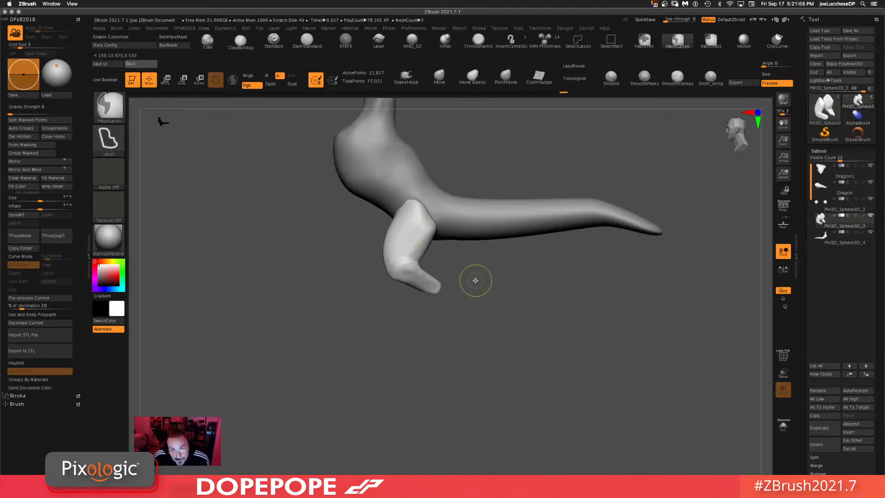
mouse_move(453, 302)
ctrl+mouse_down()
mouse_move(446, 284)
mouse_move(453, 296)
ctrl+mouse_up()
ctrl+drag(530, 283, 531, 306)
mouse_move(457, 295)
ctrl+mouse_down()
mouse_move(451, 277)
mouse_move(421, 306)
mouse_move(454, 305)
ctrl+mouse_up()
ctrl+drag(540, 287, 528, 299)
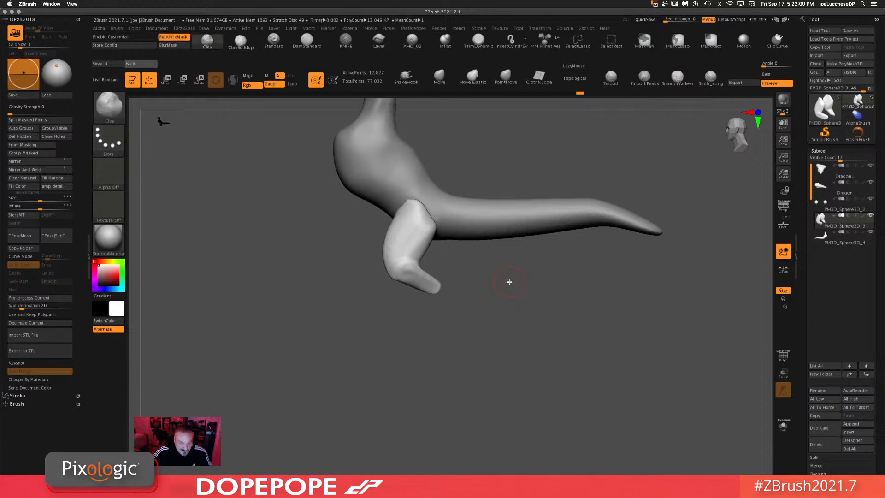
key(ctrl+z)
Step: Switch to the Move brush and adjust its draw size for the foot
ctrl+click(494, 334)
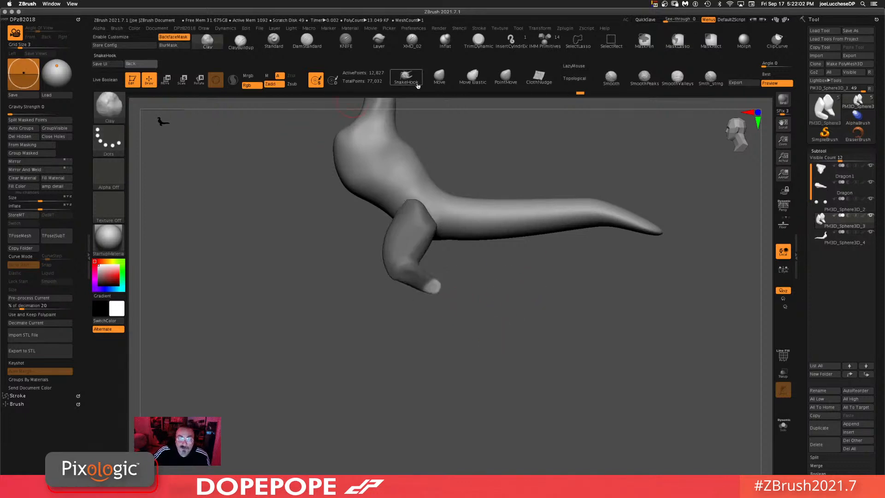
click(440, 78)
key(space)
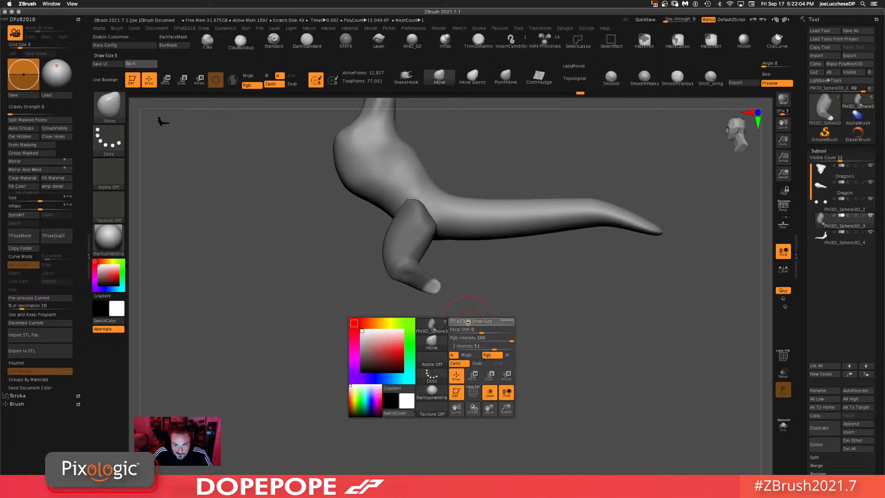
mouse_move(427, 305)
mouse_down()
mouse_move(415, 303)
mouse_move(439, 282)
mouse_up()
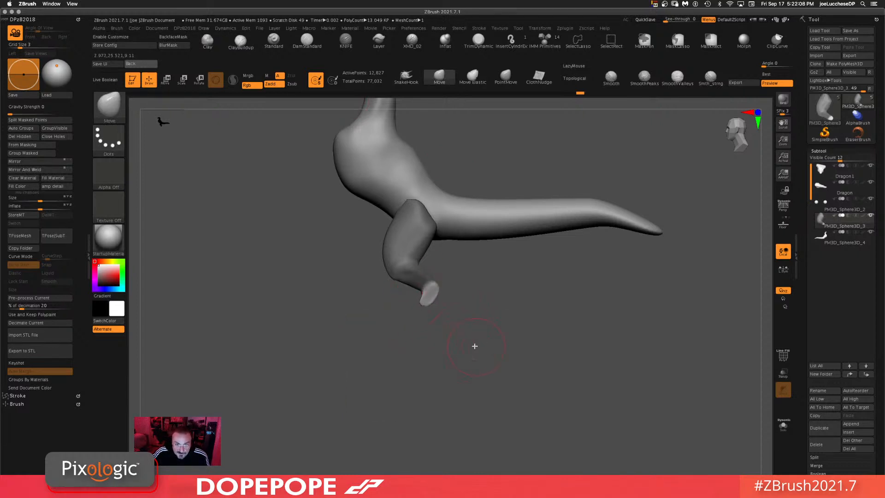
Step: Reshape the foot's tip with the Move brush, checking it from the front
shift+drag(475, 346, 433, 344)
ctrl+drag(559, 314, 538, 345)
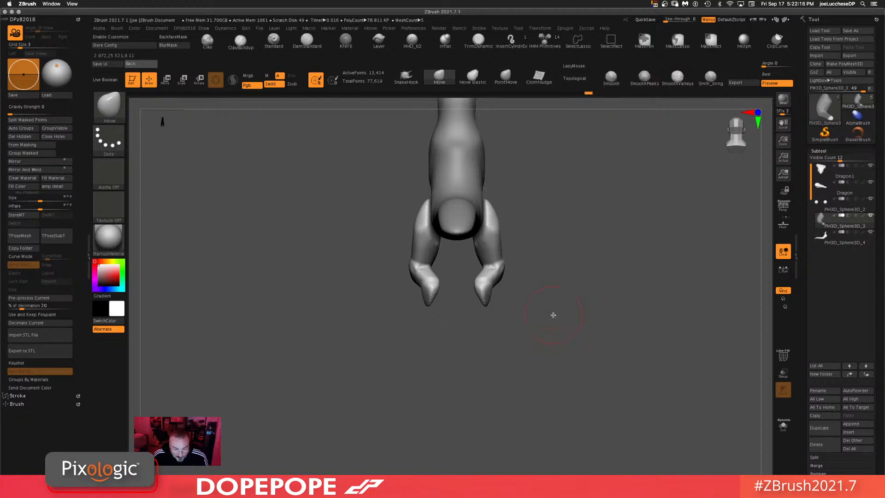
drag(554, 333, 567, 331)
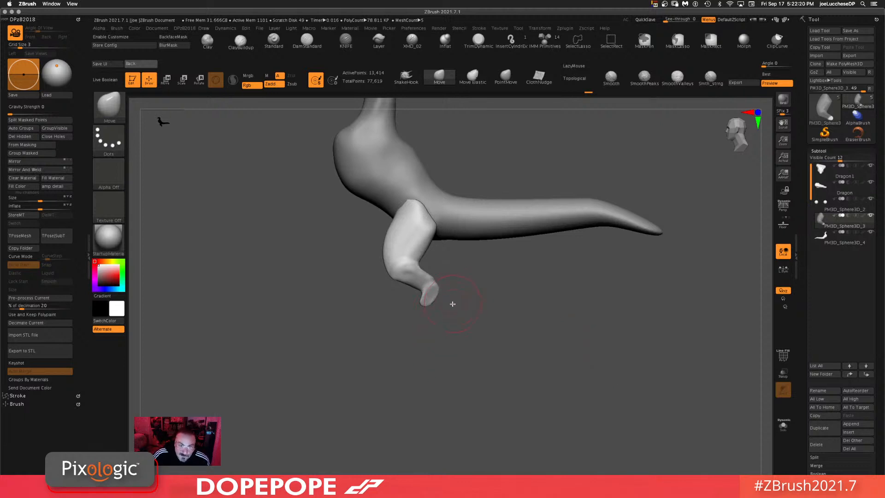
drag(452, 303, 461, 311)
shift+drag(504, 340, 502, 359)
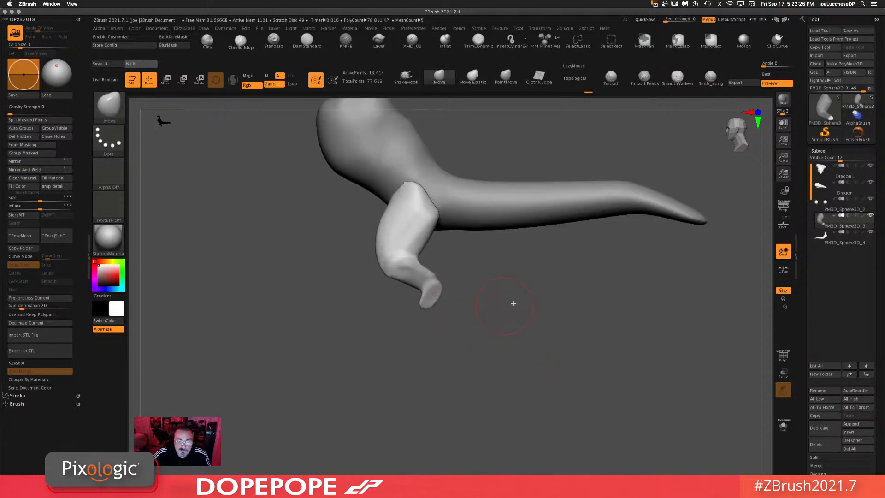
mouse_move(513, 303)
mouse_down()
mouse_move(517, 326)
mouse_move(531, 292)
mouse_move(526, 304)
mouse_move(442, 306)
mouse_move(401, 273)
mouse_move(446, 325)
mouse_move(447, 318)
mouse_move(443, 338)
mouse_up()
Step: Pull the foot longer with the Move brush and re-DynaMesh the leg
key(ctrl)
ctrl+click(547, 314)
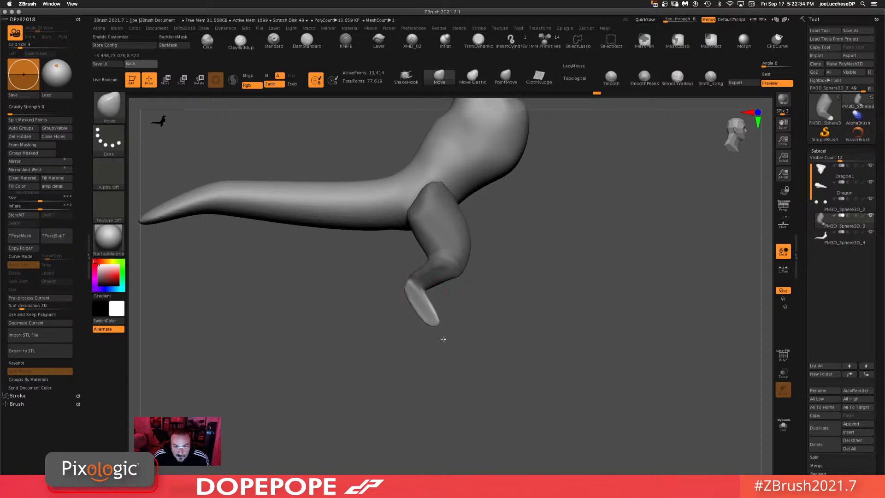
mouse_move(433, 306)
mouse_down()
mouse_move(404, 286)
mouse_move(431, 320)
mouse_up()
mouse_move(498, 336)
shift+mouse_down()
mouse_move(553, 355)
mouse_move(604, 351)
shift+mouse_up()
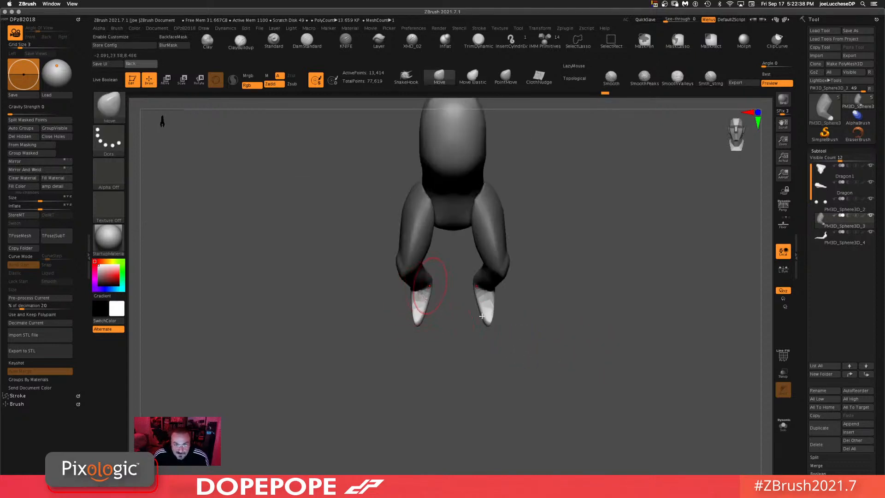
drag(661, 311, 593, 289)
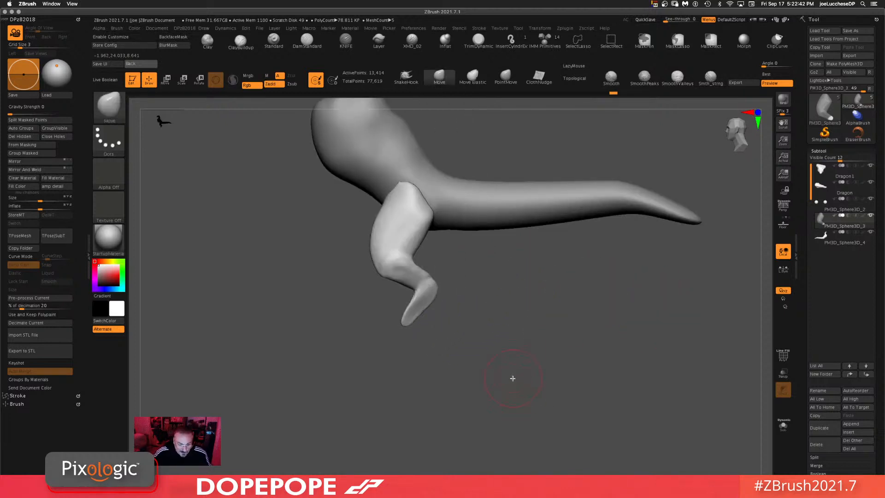
ctrl+drag(540, 325, 504, 383)
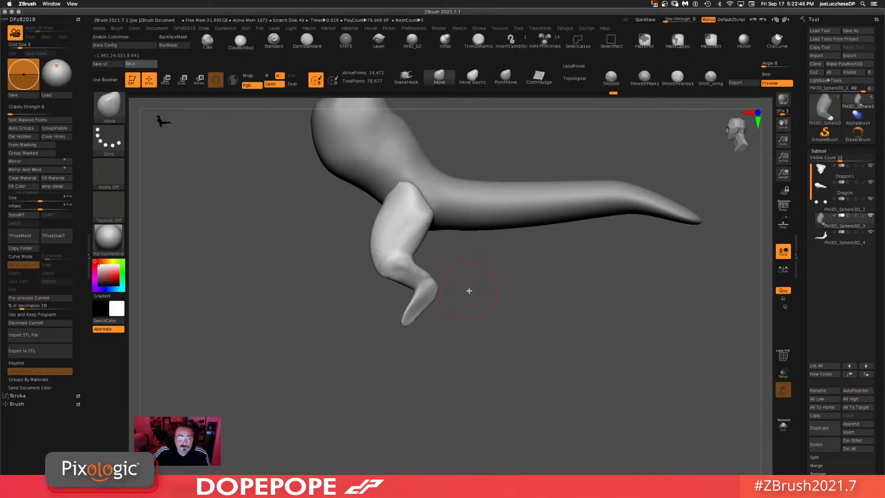
Step: Blend the top of the leg into the body with the Move brush and check the legs from the front
mouse_move(403, 193)
mouse_down()
mouse_move(400, 183)
mouse_move(381, 202)
mouse_up()
drag(396, 171, 398, 176)
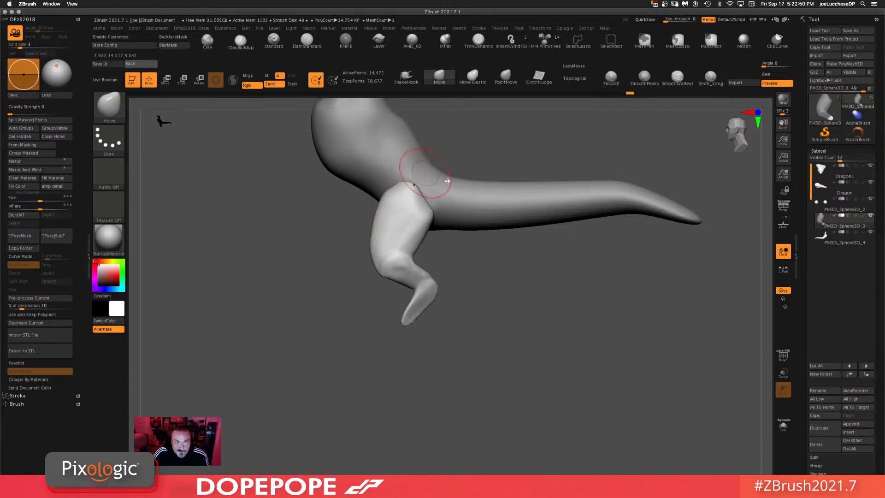
mouse_move(510, 330)
mouse_down()
mouse_move(538, 324)
mouse_move(518, 326)
mouse_up()
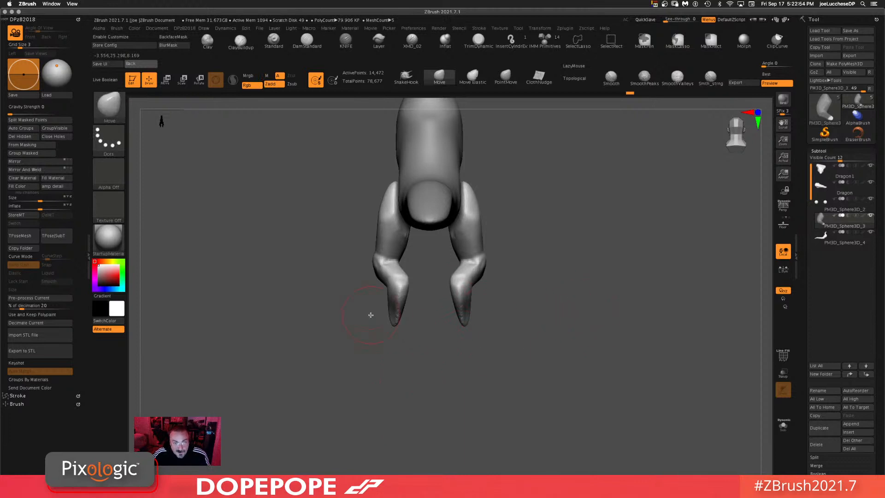
mouse_move(551, 299)
mouse_down()
mouse_move(560, 314)
mouse_move(493, 342)
mouse_up()
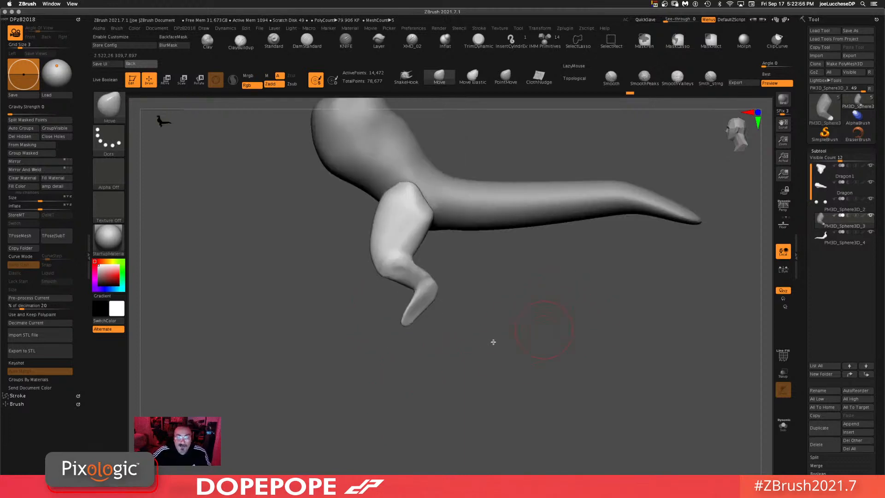
mouse_move(538, 319)
mouse_down()
mouse_move(457, 336)
mouse_move(506, 296)
mouse_up()
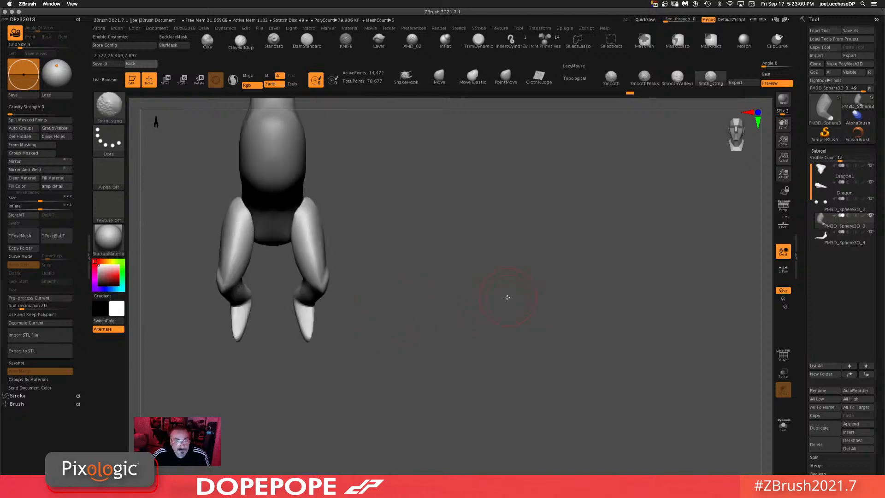
mouse_move(421, 196)
mouse_down()
mouse_move(618, 237)
mouse_move(603, 231)
mouse_move(627, 231)
mouse_move(592, 256)
mouse_move(590, 239)
mouse_up()
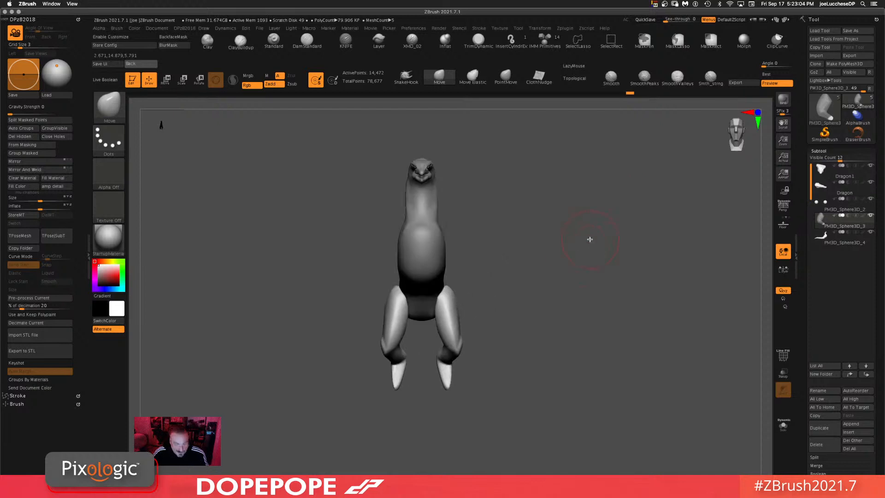
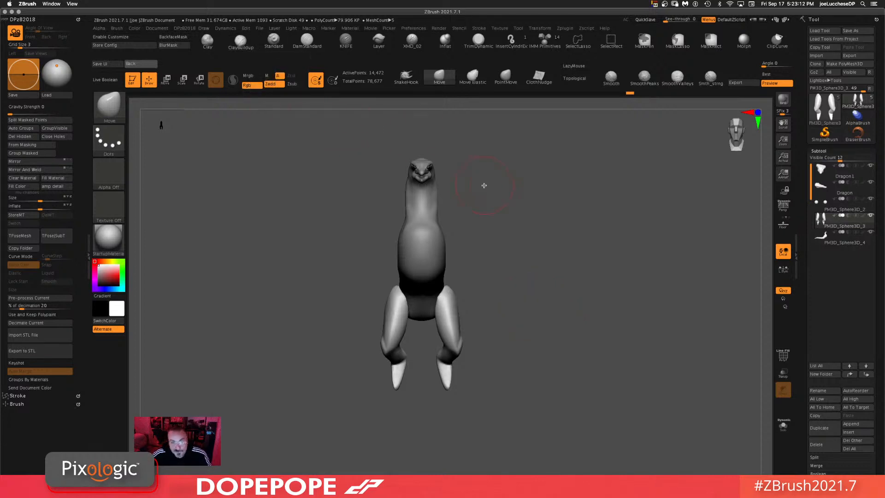
Step: Save the tool over the existing Dragon.ztl file
alt+drag(562, 267, 584, 253)
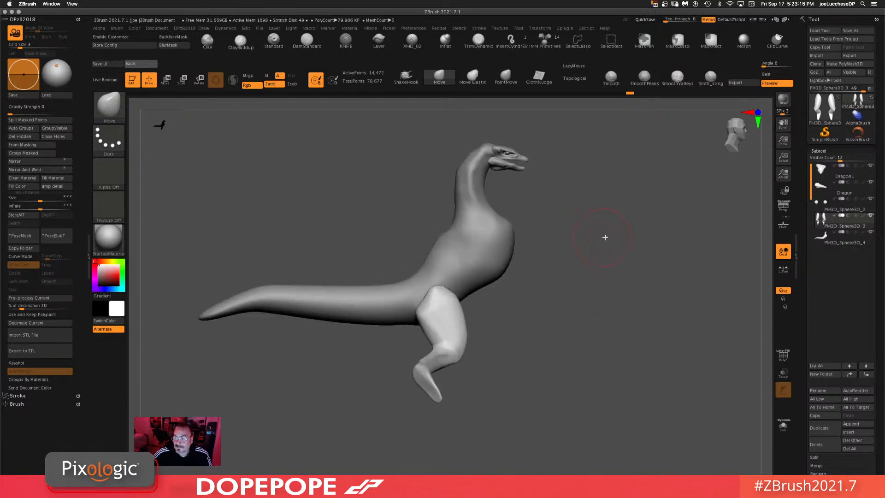
alt+drag(648, 288, 607, 258)
click(868, 31)
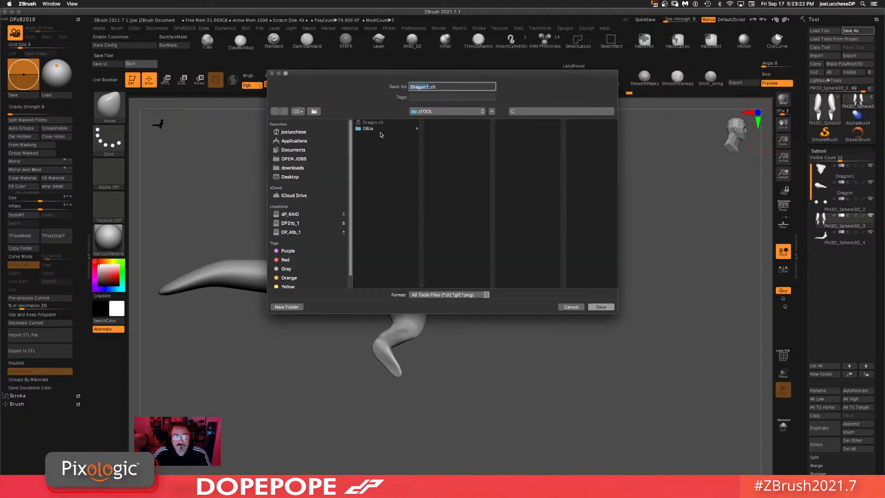
click(378, 123)
click(609, 308)
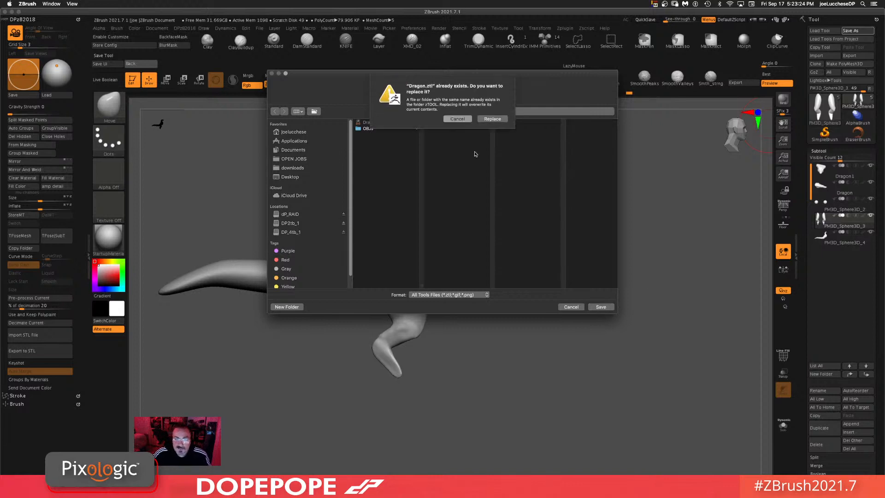
click(492, 119)
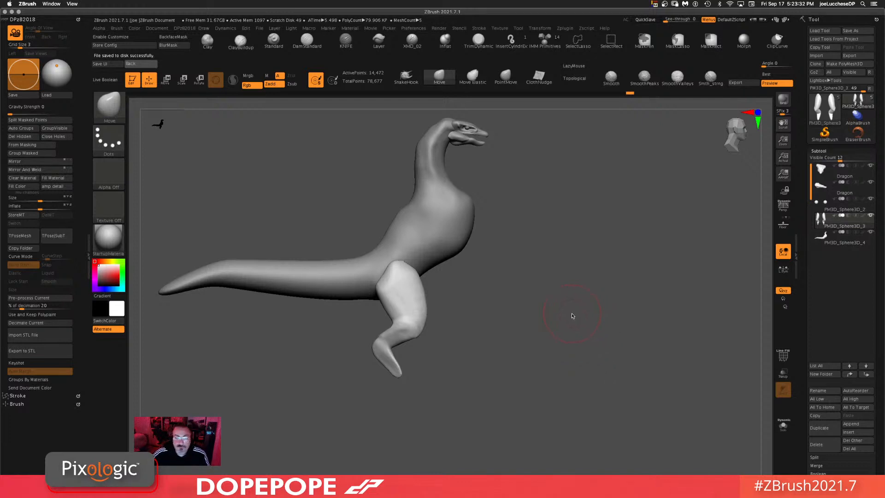
Step: Select the chest subtool and build up the chest with ClayBuildup strokes
mouse_move(530, 303)
shift+mouse_down()
mouse_move(510, 307)
mouse_move(541, 296)
shift+mouse_up()
alt+click(436, 210)
key(space)
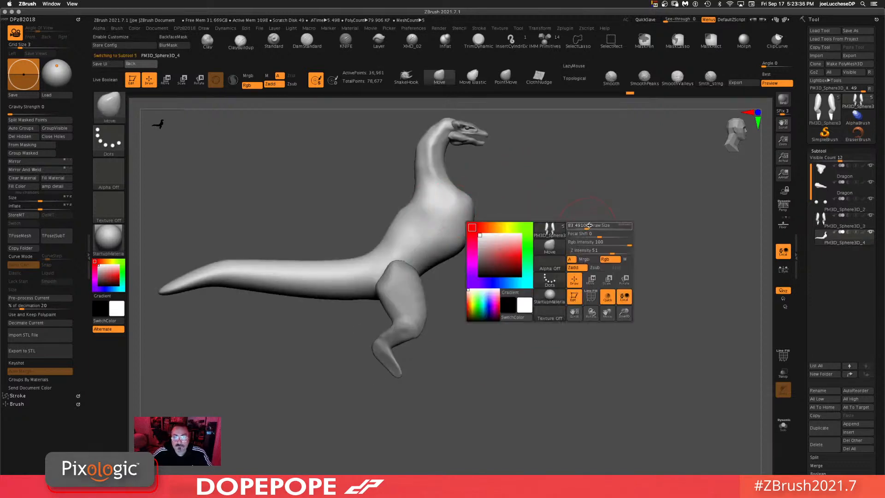
click(240, 41)
mouse_move(419, 202)
mouse_down()
mouse_move(395, 199)
mouse_move(421, 206)
mouse_up()
drag(579, 209, 500, 204)
drag(415, 201, 390, 196)
drag(552, 155, 577, 165)
drag(584, 156, 536, 175)
Step: Adjust the ClayBuildup intensity and add strokes along the back of the neck
key(space)
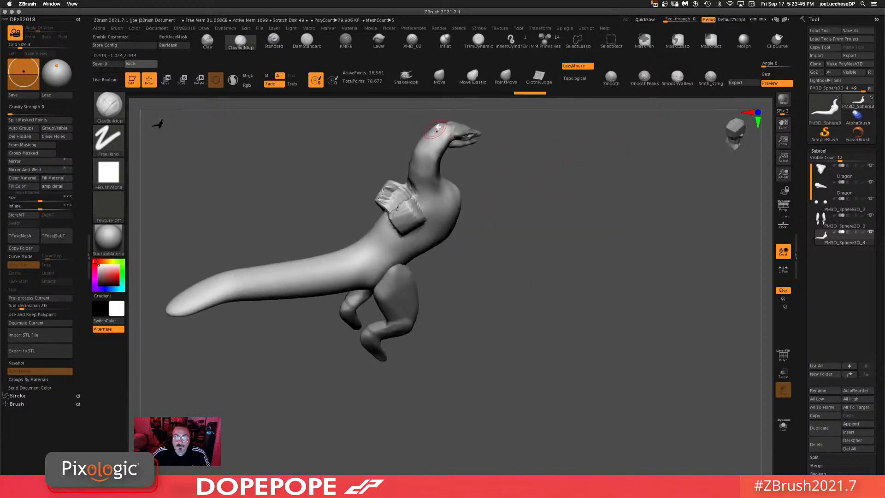
drag(403, 184, 402, 187)
drag(539, 199, 630, 212)
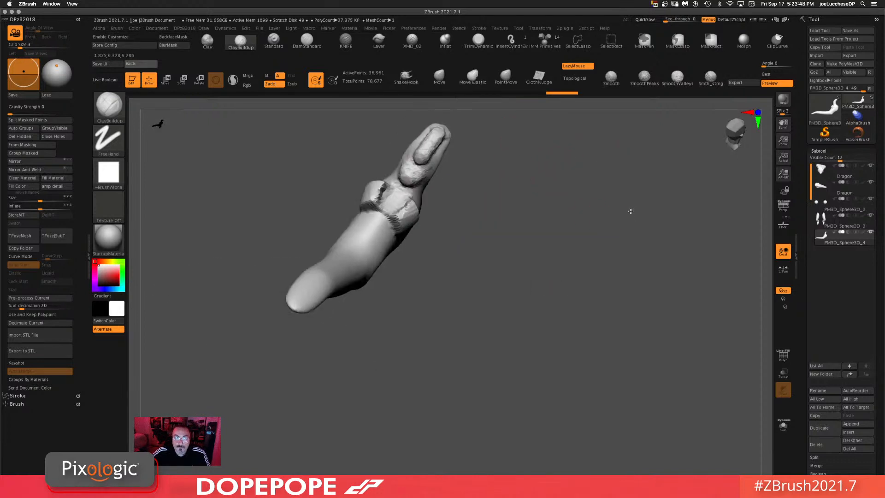
mouse_move(436, 136)
shift+mouse_down()
mouse_move(408, 163)
mouse_move(415, 171)
shift+mouse_up()
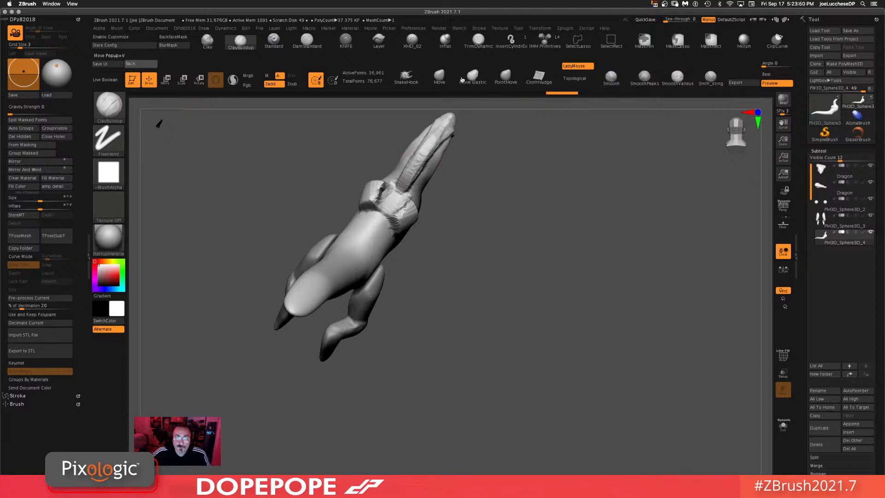
mouse_move(563, 168)
mouse_down()
mouse_move(537, 152)
mouse_move(546, 150)
mouse_move(498, 170)
mouse_up()
key(space)
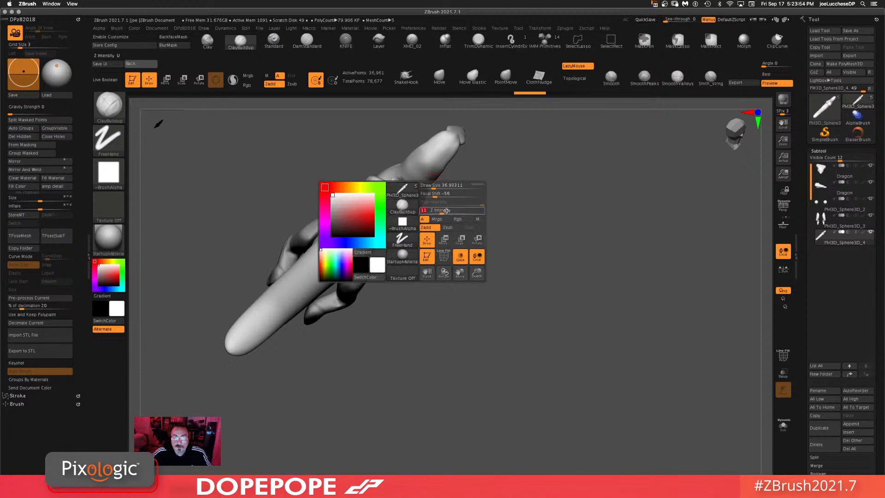
drag(404, 181, 447, 137)
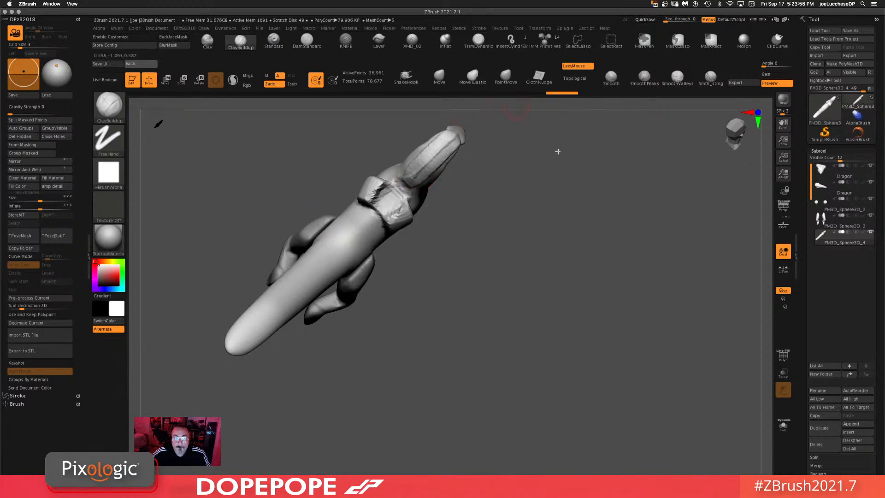
mouse_move(558, 148)
mouse_down()
mouse_move(567, 152)
mouse_move(467, 164)
mouse_up()
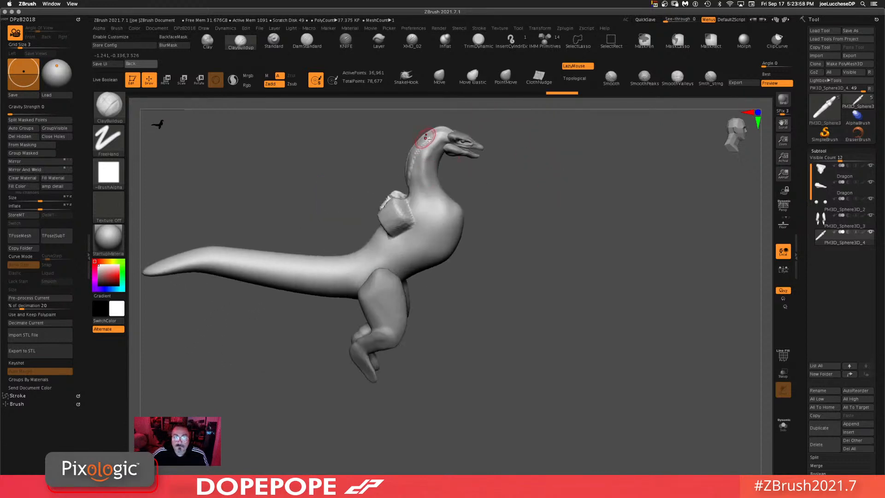
drag(426, 137, 442, 125)
Step: Switch to the Move brush and adjust its draw size
click(438, 75)
key(space)
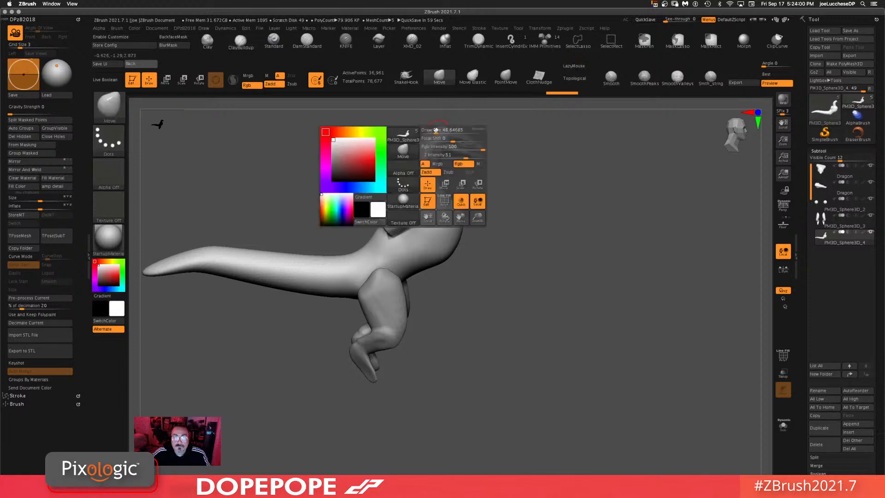
mouse_move(430, 134)
mouse_down()
mouse_move(414, 138)
mouse_move(450, 126)
mouse_move(431, 136)
mouse_up()
drag(584, 138, 527, 166)
key(space)
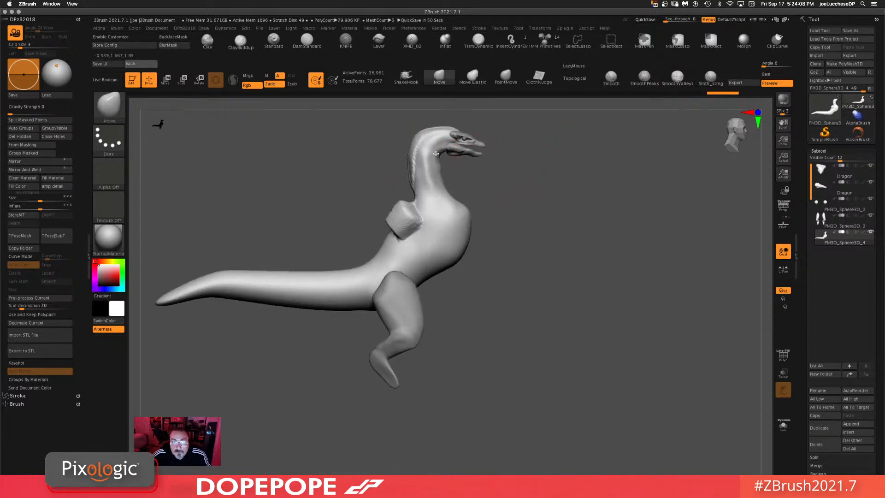
drag(440, 160, 437, 164)
key(space)
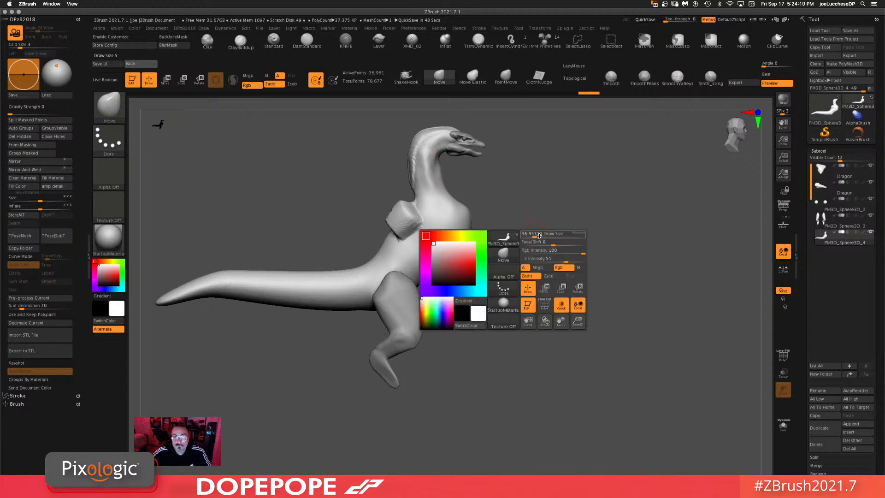
drag(534, 235, 543, 235)
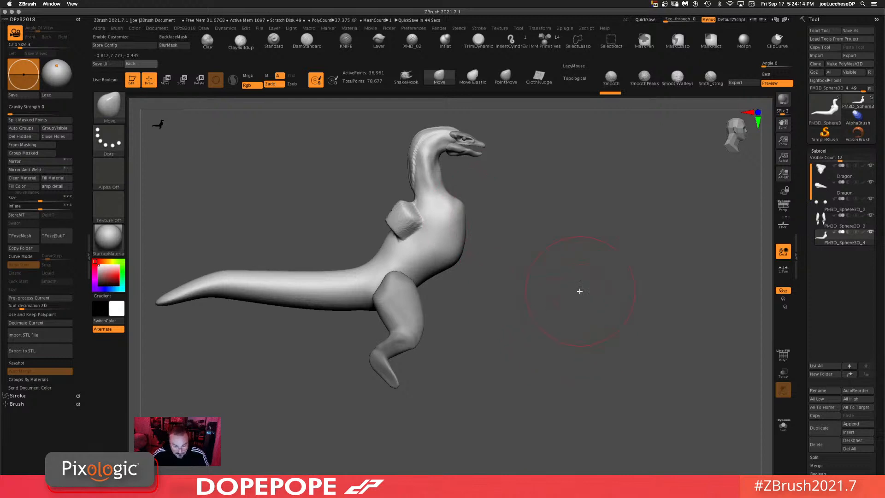
Step: Reshape the chest bulge with the Move brush, checking it from several angles
alt+drag(571, 295, 576, 342)
drag(582, 214, 641, 225)
ctrl+drag(626, 226, 589, 341)
shift+drag(443, 286, 427, 273)
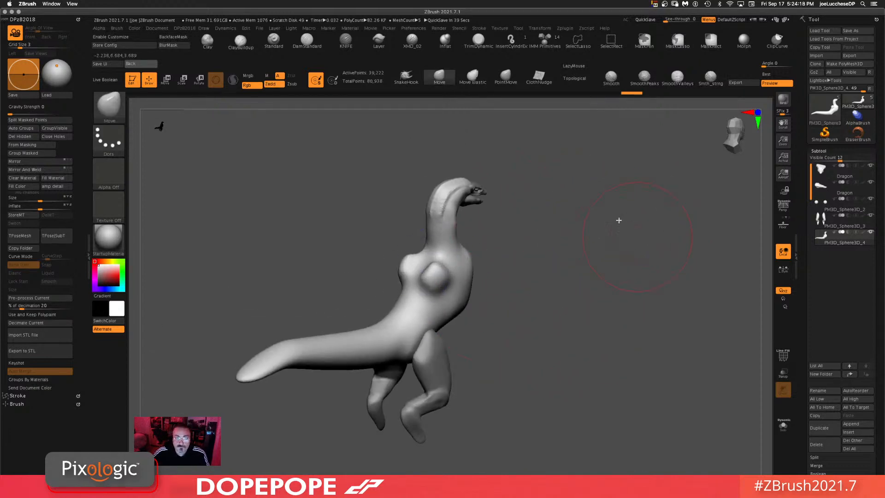
mouse_move(619, 218)
mouse_down()
mouse_move(589, 313)
mouse_move(605, 255)
mouse_move(589, 261)
mouse_up()
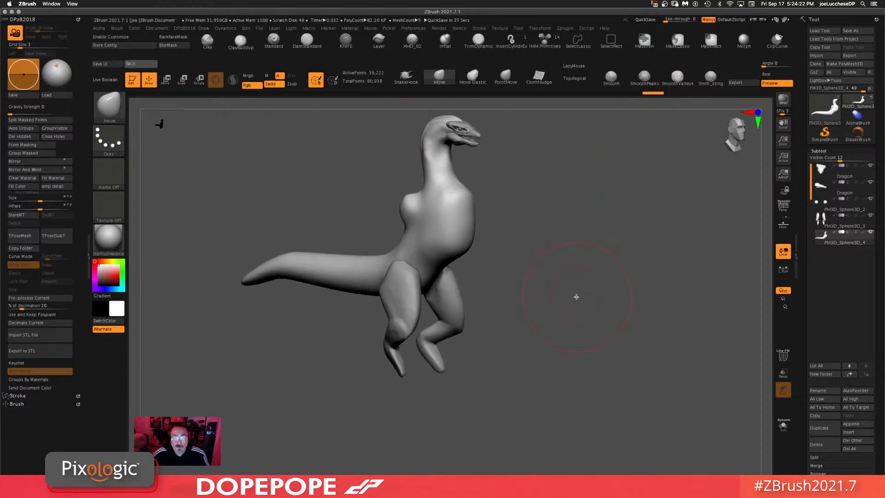
drag(576, 297, 444, 348)
Step: Select the leg subtool and duplicate it
alt+click(420, 335)
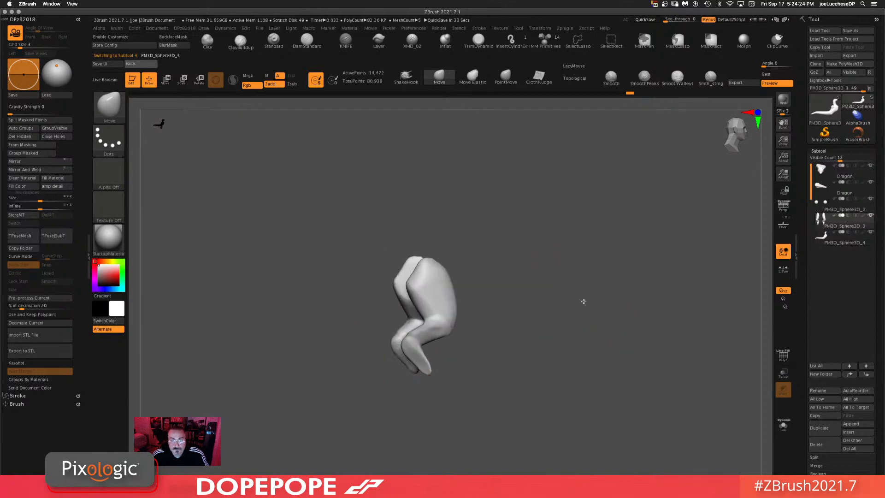
drag(583, 300, 623, 325)
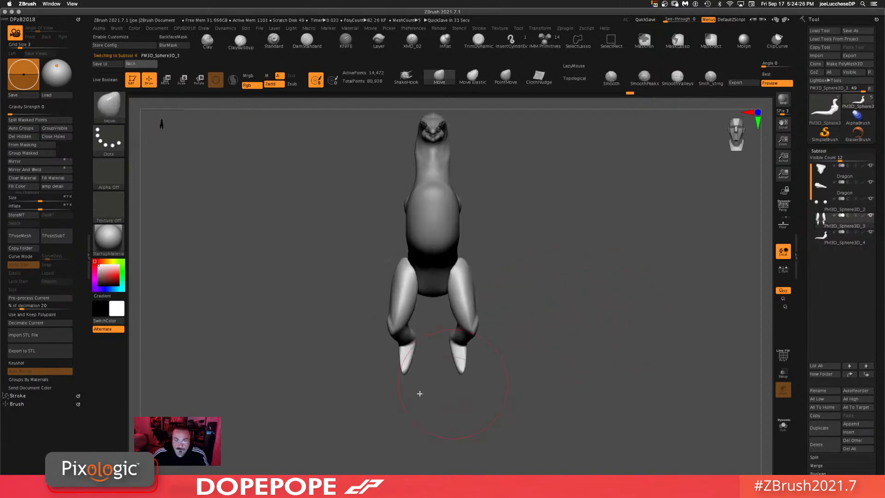
drag(549, 287, 599, 170)
right_click(518, 255)
alt+click(457, 221)
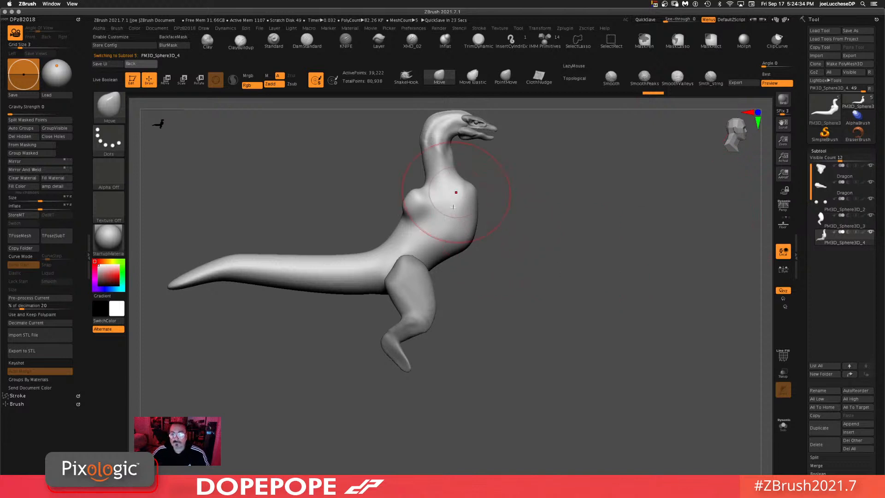
click(833, 225)
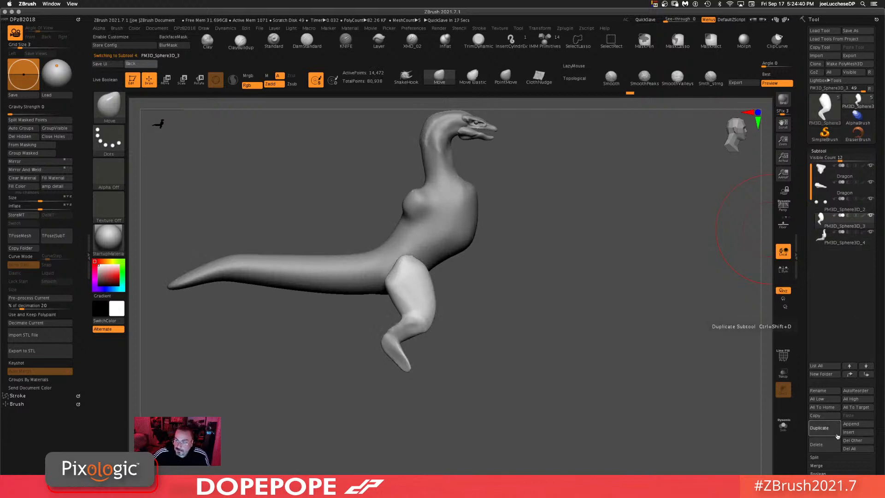
click(819, 428)
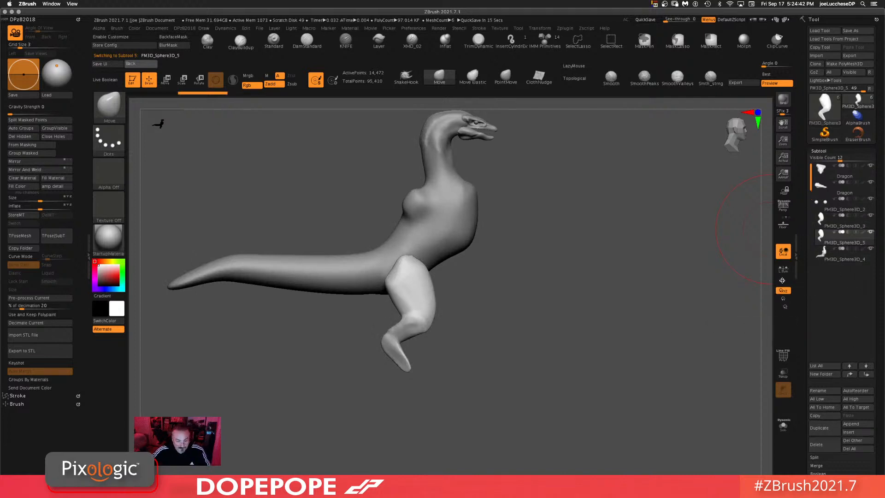
Step: Move the duplicated leg up to the shoulder with the Gizmo
key(w)
drag(431, 282, 482, 213)
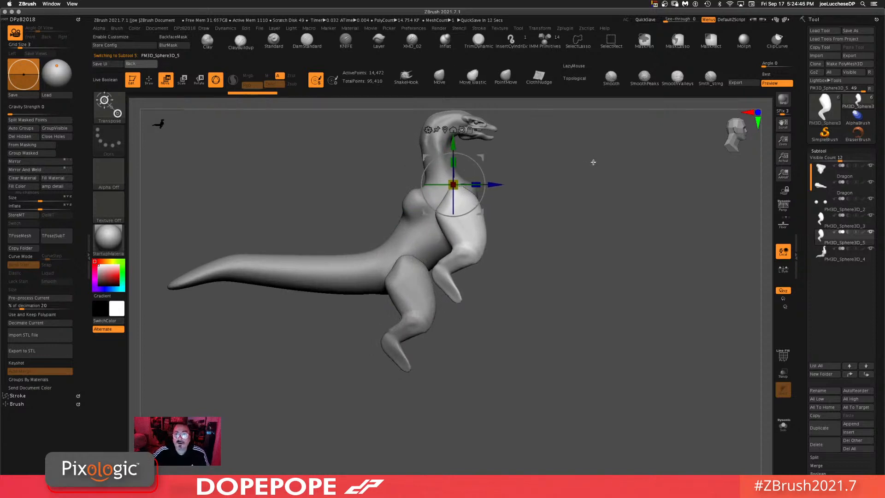
key(q)
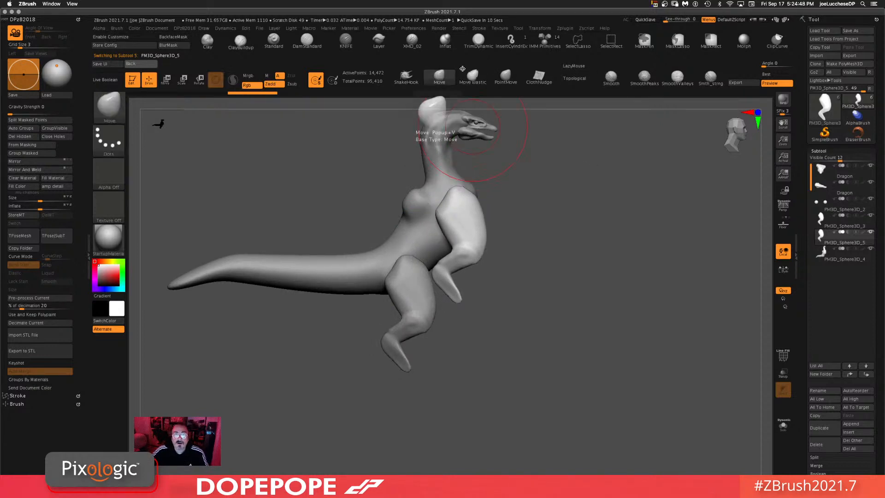
Step: Hide part of the duplicated leg and delete the hidden geometry to leave an arm piece
key(ctrl+shift)
mouse_move(531, 181)
ctrl+alt+shift+mouse_down()
mouse_move(492, 265)
mouse_move(457, 242)
mouse_move(498, 193)
mouse_move(530, 182)
ctrl+alt+shift+mouse_up()
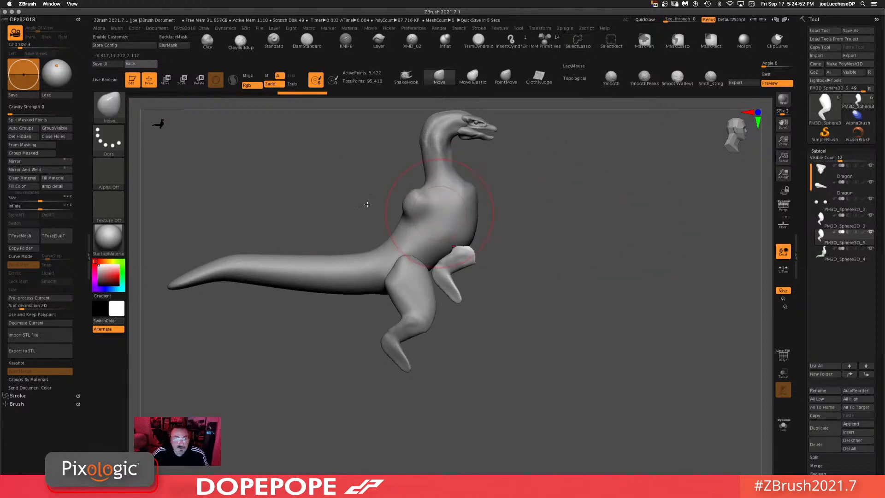
ctrl+drag(599, 226, 608, 434)
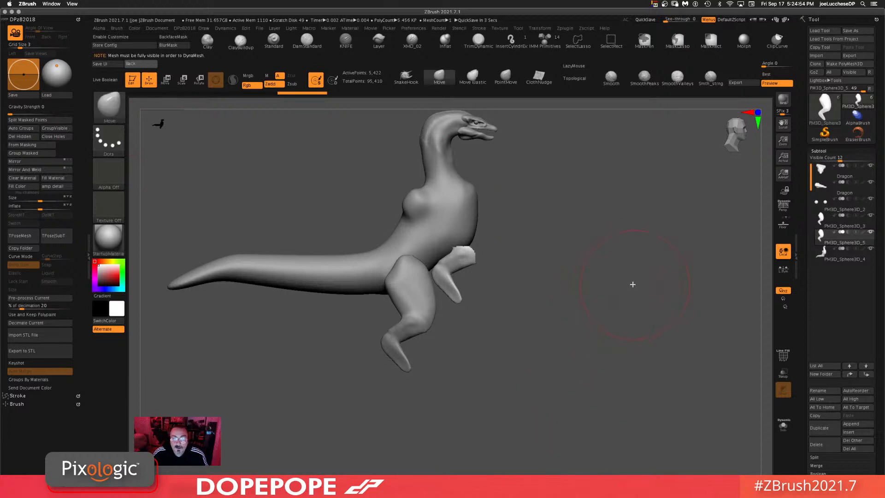
drag(632, 285, 585, 286)
click(27, 137)
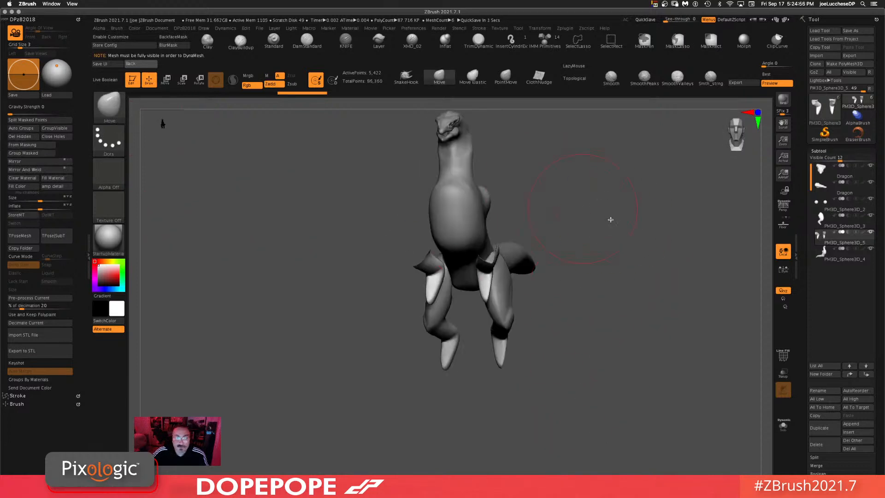
drag(618, 255, 655, 253)
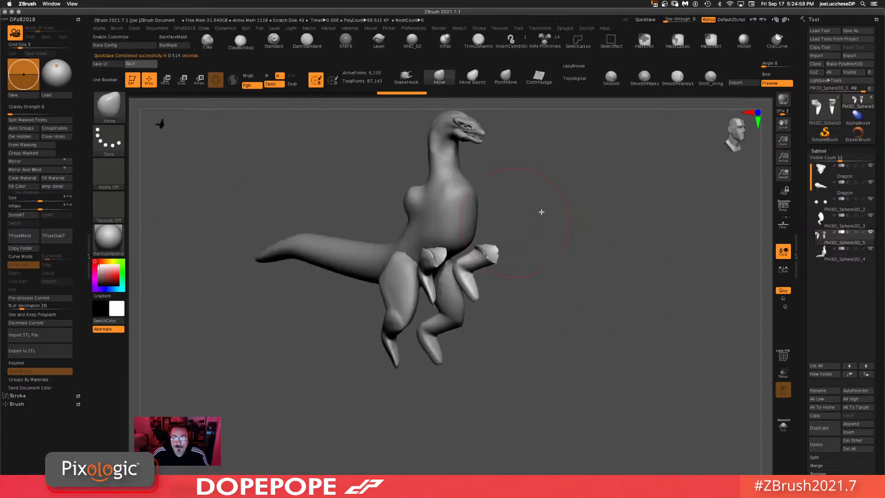
Step: Position the arm piece at the shoulder with the Gizmo
key(space)
drag(552, 218, 538, 217)
shift+drag(437, 249, 437, 256)
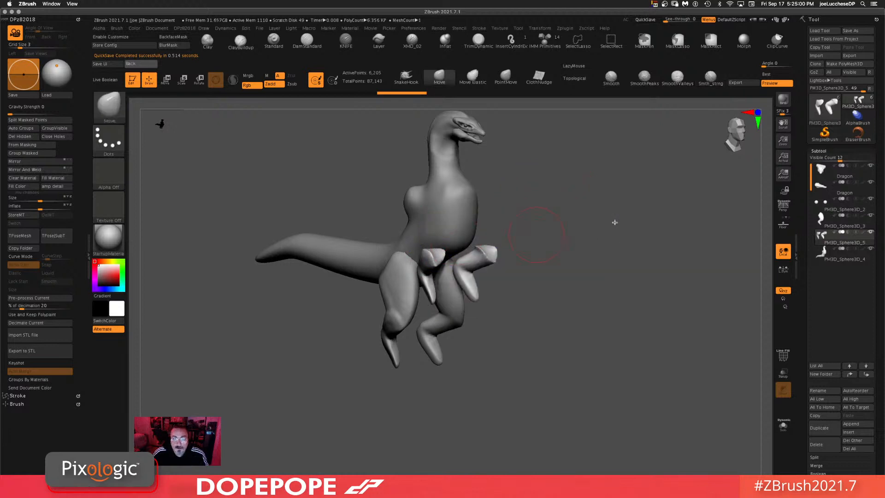
shift+drag(615, 222, 637, 213)
key(w)
drag(456, 212, 447, 159)
shift+drag(549, 181, 526, 188)
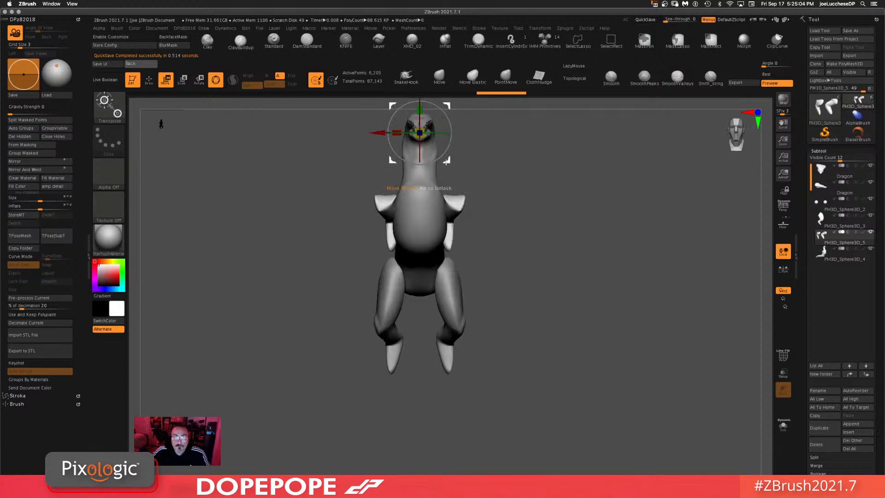
Step: Refine the arm's placement against the chest from front and side views
alt+drag(447, 161, 475, 227)
drag(479, 195, 474, 178)
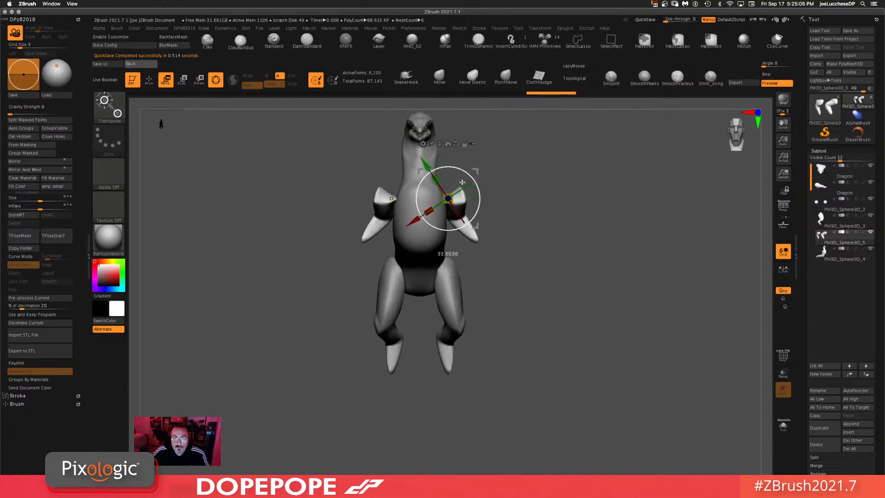
shift+drag(571, 198, 604, 199)
drag(477, 228, 483, 248)
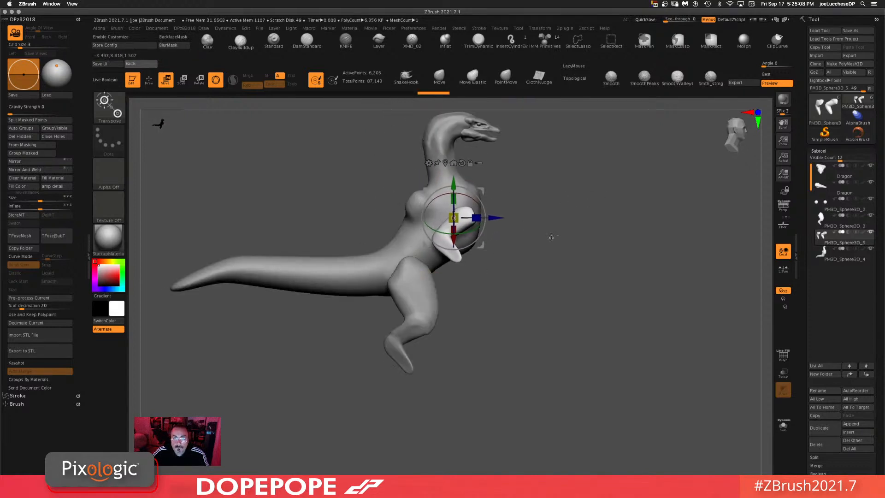
drag(598, 238, 570, 245)
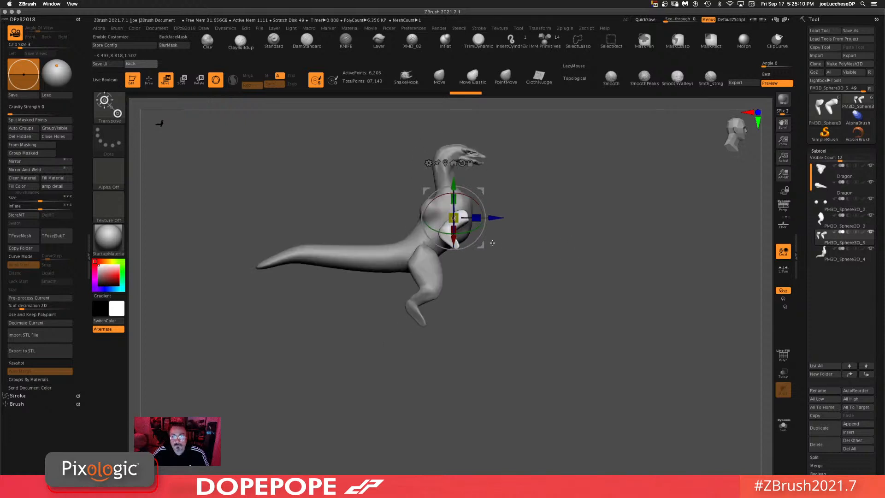
drag(483, 245, 475, 244)
drag(477, 204, 475, 168)
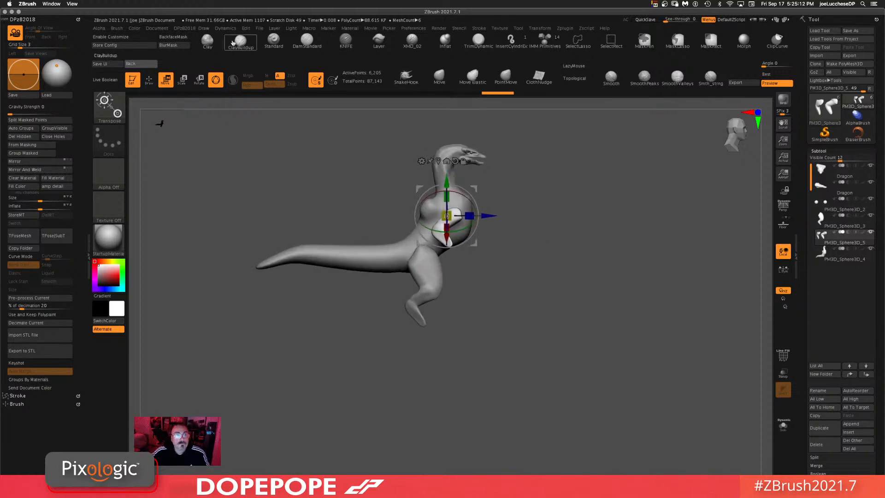
Step: Switch to the Clay brush and orbit around the dragon to review the attached arm and body
click(207, 41)
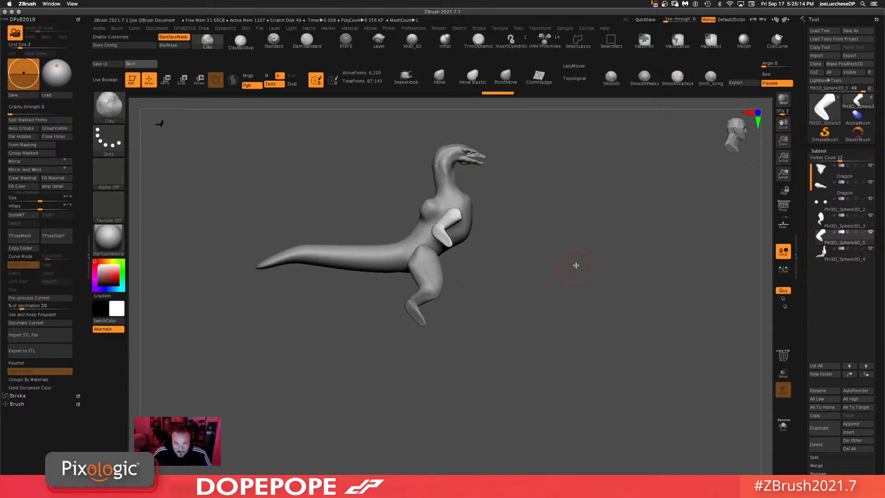
key(space)
click(576, 265)
mouse_move(564, 305)
alt+mouse_down()
mouse_move(589, 267)
mouse_move(551, 266)
alt+mouse_up()
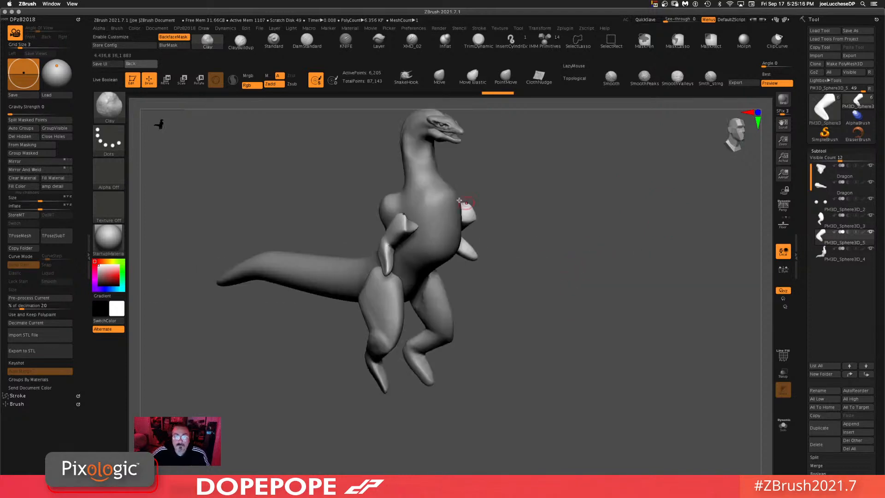
key(space)
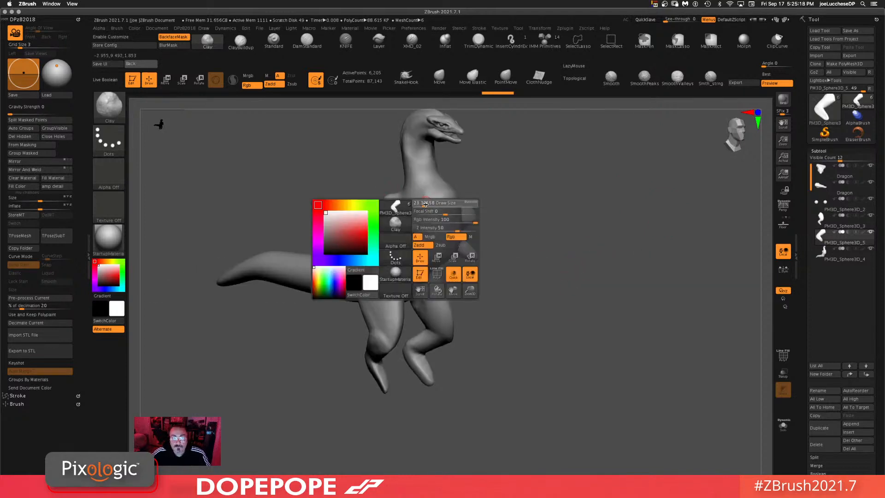
click(416, 217)
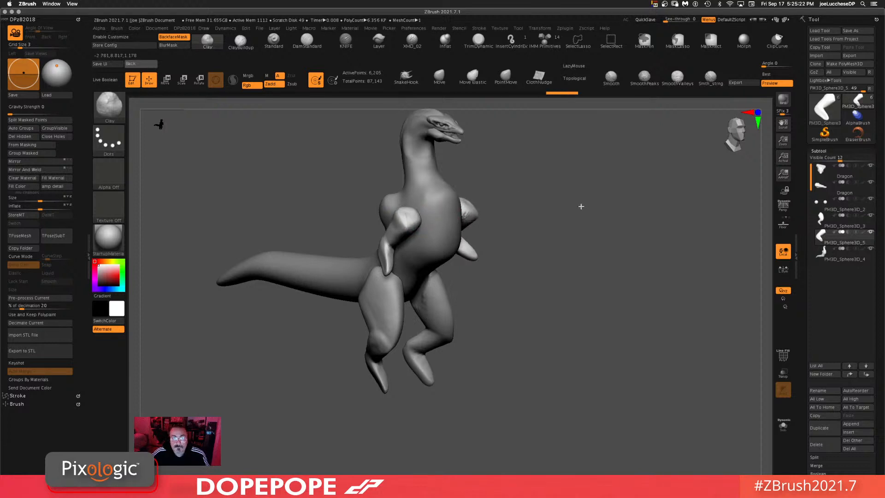
mouse_move(581, 206)
mouse_down()
mouse_move(513, 193)
mouse_move(410, 216)
mouse_up()
ctrl+drag(563, 230, 595, 214)
mouse_move(595, 214)
mouse_down()
mouse_move(603, 191)
mouse_move(469, 250)
mouse_up()
shift+drag(648, 214, 645, 213)
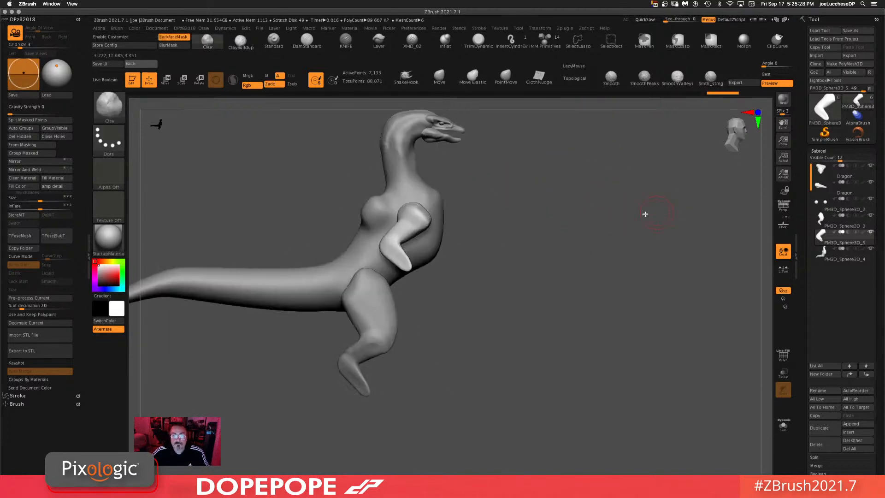
alt+drag(578, 237, 553, 203)
alt+drag(543, 222, 609, 191)
drag(533, 254, 500, 277)
Step: Select the leg subtool and lasso-mask around the feet
alt+click(450, 261)
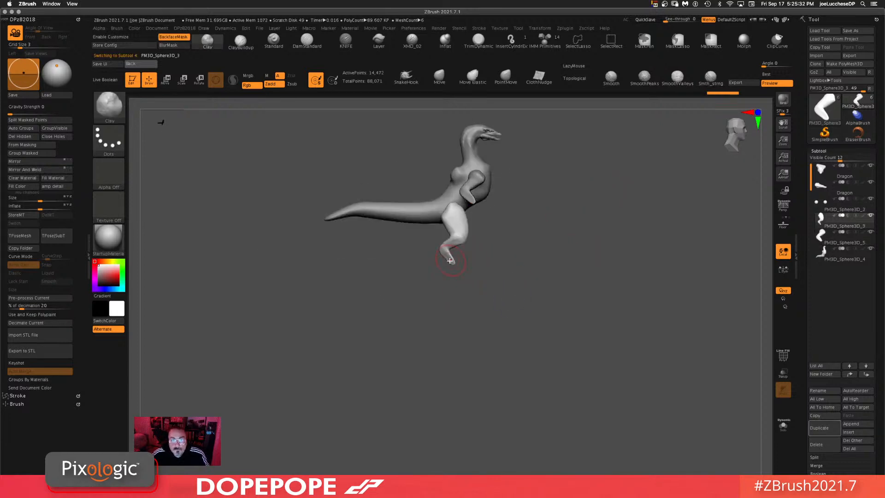
alt+drag(596, 300, 592, 344)
alt+drag(613, 277, 558, 338)
key(ctrl)
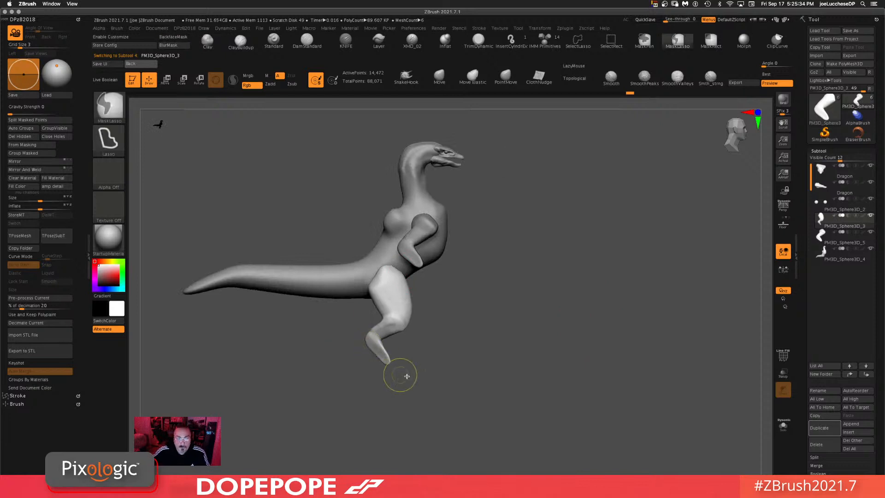
ctrl+drag(395, 357, 412, 386)
ctrl+click(556, 359)
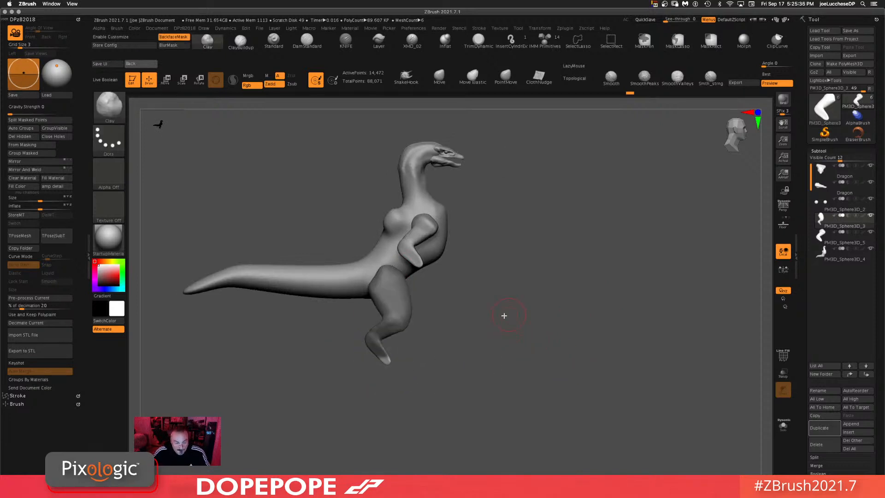
Step: Turn on local symmetry and stretch the feet into long flat shapes with the Gizmo
key(w)
alt+drag(411, 237, 412, 336)
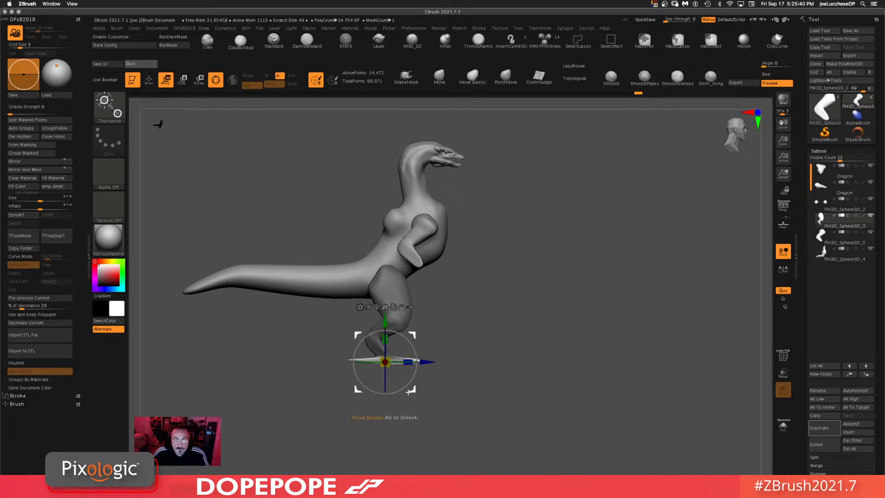
shift+drag(539, 335, 461, 355)
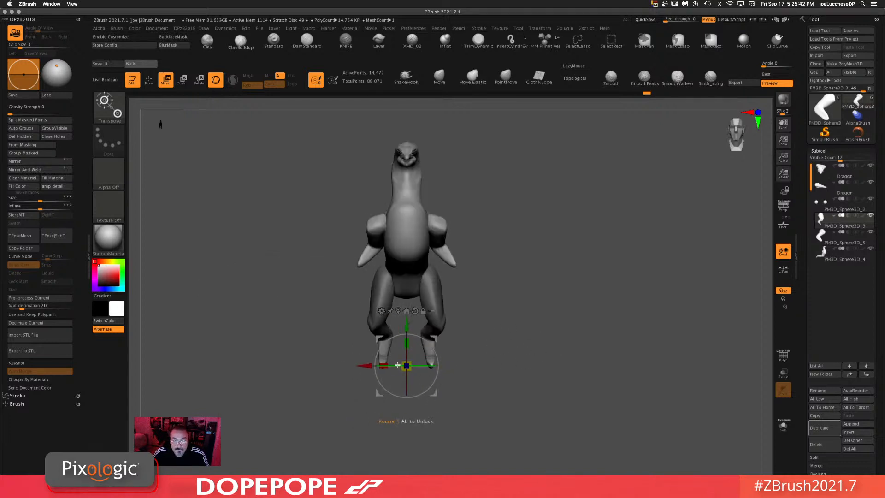
click(783, 269)
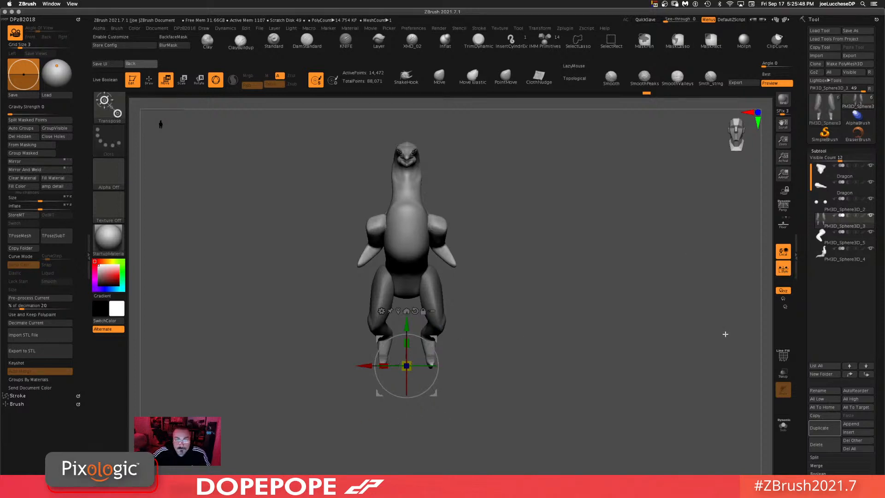
alt+drag(439, 394, 465, 391)
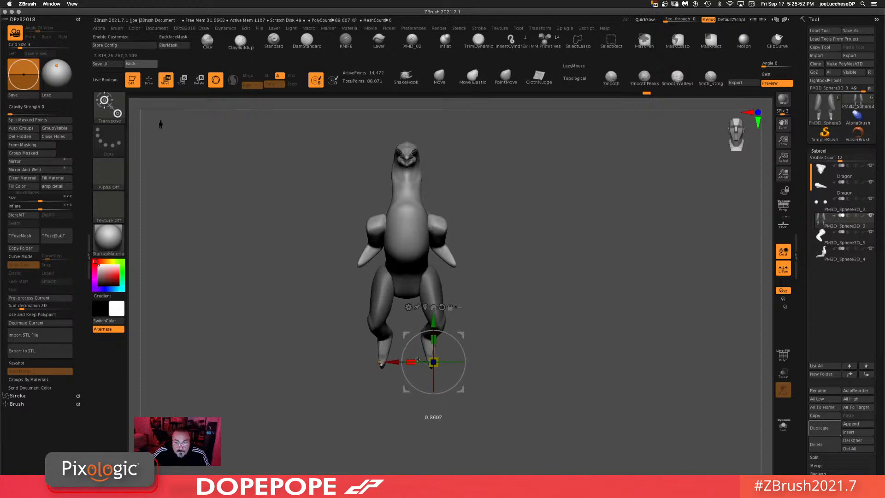
drag(400, 362, 406, 362)
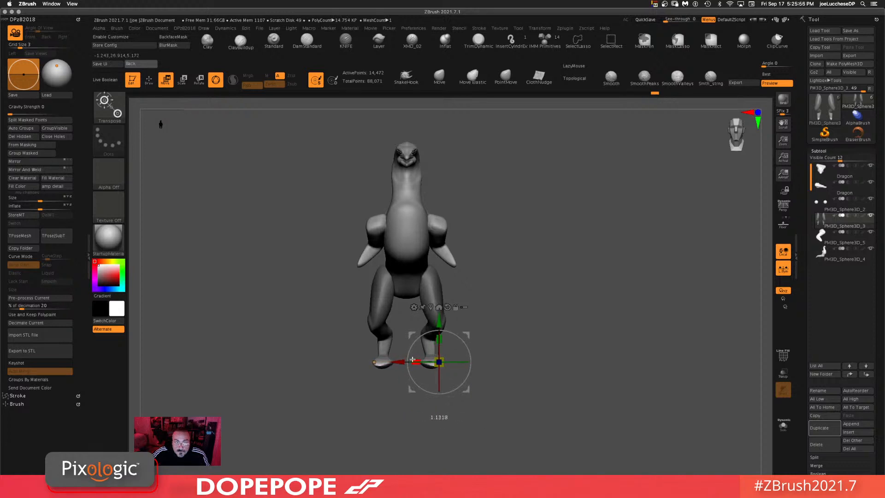
drag(391, 361, 396, 360)
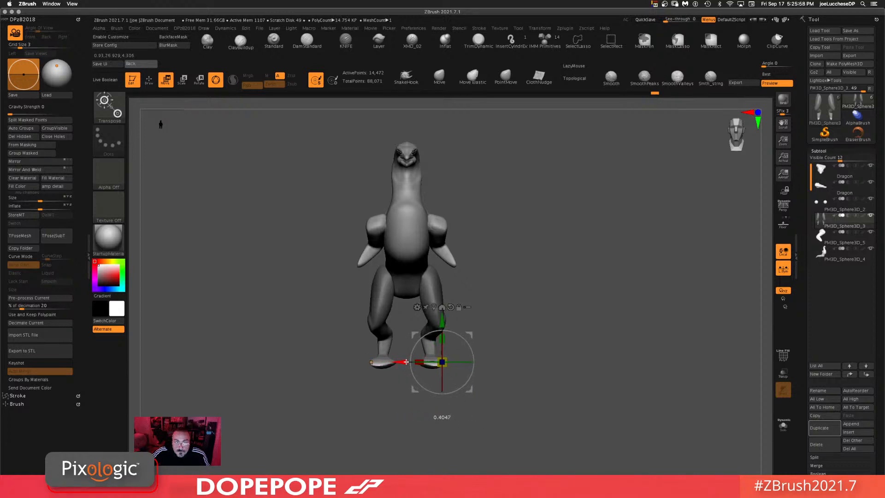
shift+drag(603, 359, 629, 357)
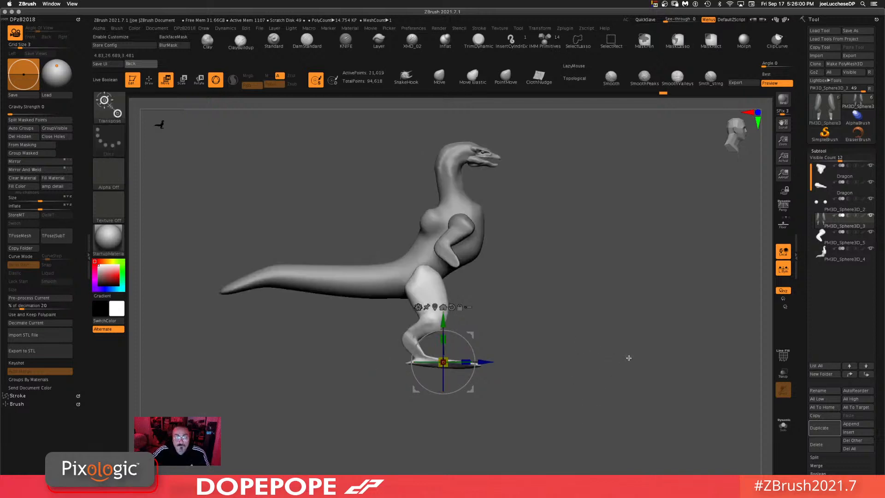
Step: Orbit around the lower body while switching brushes to examine the flattened feet
click(440, 74)
mouse_move(573, 277)
mouse_down()
mouse_move(603, 303)
mouse_move(584, 300)
mouse_move(642, 304)
mouse_move(596, 346)
mouse_move(553, 339)
mouse_move(606, 265)
mouse_move(605, 288)
mouse_move(561, 326)
mouse_move(563, 339)
mouse_move(575, 250)
mouse_move(484, 313)
mouse_move(579, 295)
mouse_move(575, 234)
mouse_move(544, 247)
mouse_move(579, 332)
mouse_move(575, 381)
mouse_move(466, 235)
mouse_up()
key(space)
click(415, 75)
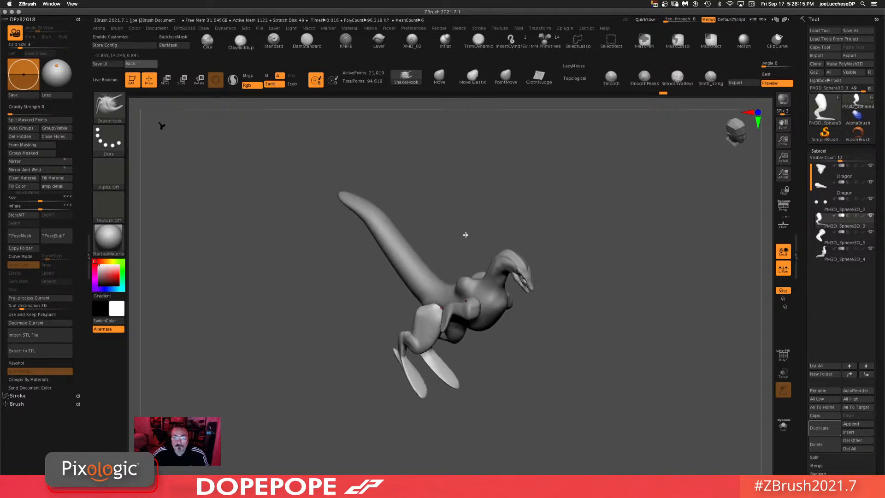
click(208, 41)
mouse_move(434, 351)
mouse_down()
mouse_move(443, 415)
mouse_move(496, 376)
mouse_up()
key(space)
key(space)
mouse_move(402, 372)
mouse_down()
mouse_move(438, 372)
mouse_move(389, 374)
mouse_up()
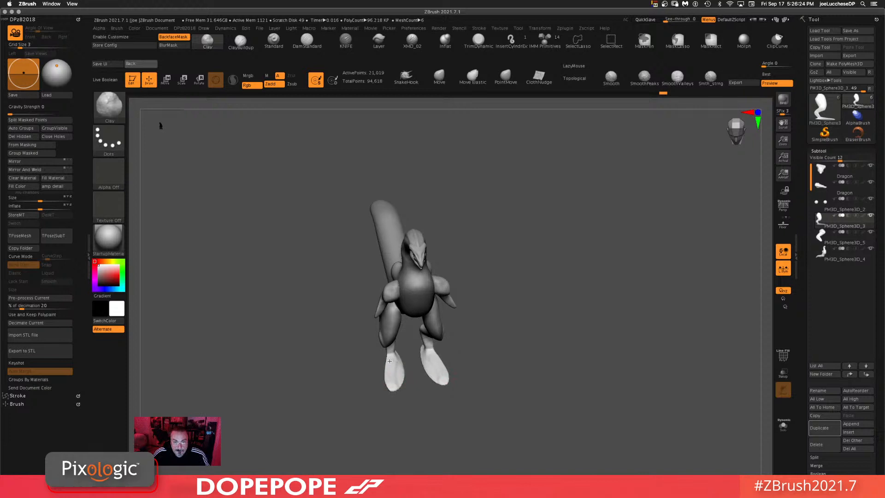
mouse_move(570, 322)
mouse_down()
mouse_move(565, 289)
mouse_move(591, 293)
mouse_move(549, 326)
mouse_move(430, 340)
mouse_move(463, 373)
mouse_move(447, 334)
mouse_move(524, 313)
mouse_move(436, 304)
mouse_move(353, 385)
mouse_up()
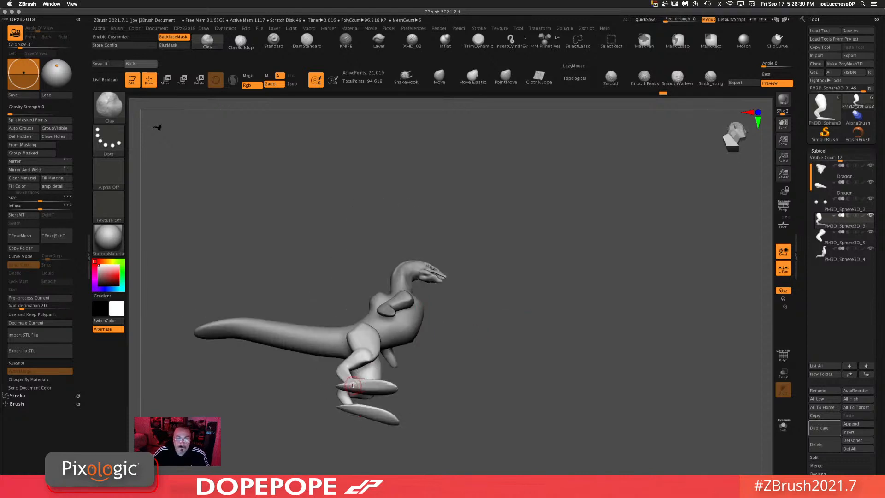
drag(430, 408, 451, 346)
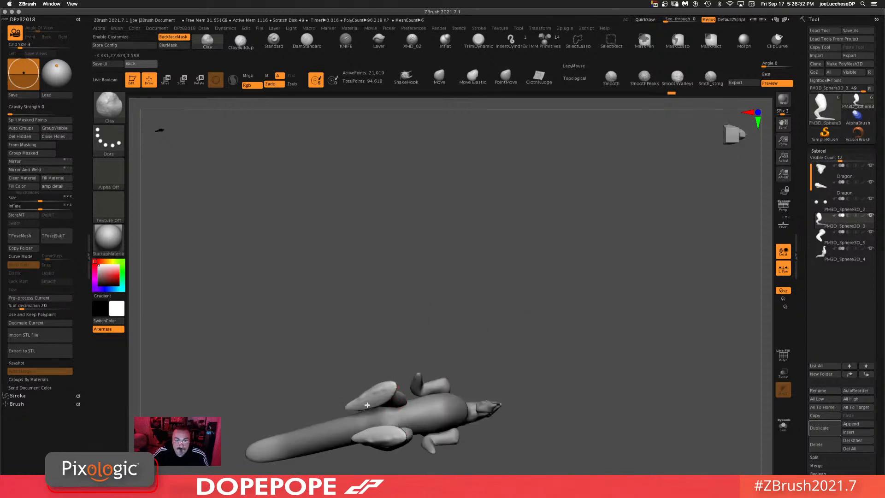
drag(386, 384, 504, 415)
click(440, 77)
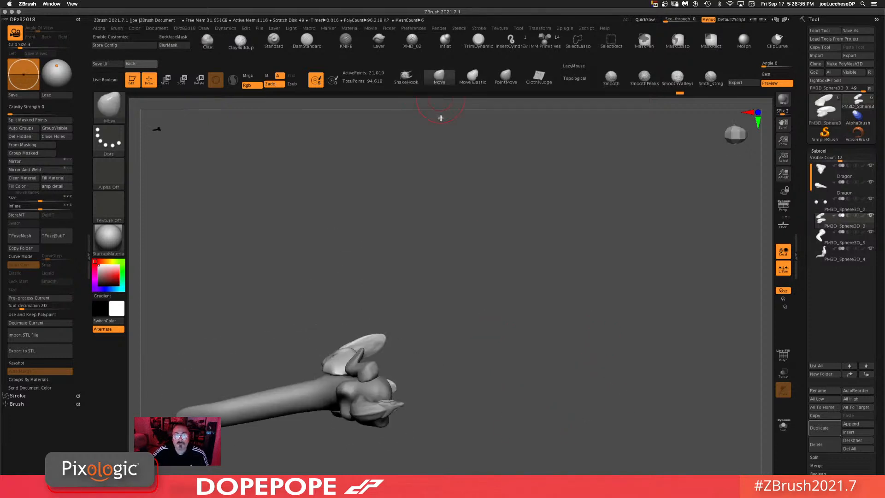
mouse_move(525, 331)
mouse_down()
mouse_move(509, 349)
mouse_move(505, 374)
mouse_move(568, 198)
mouse_up()
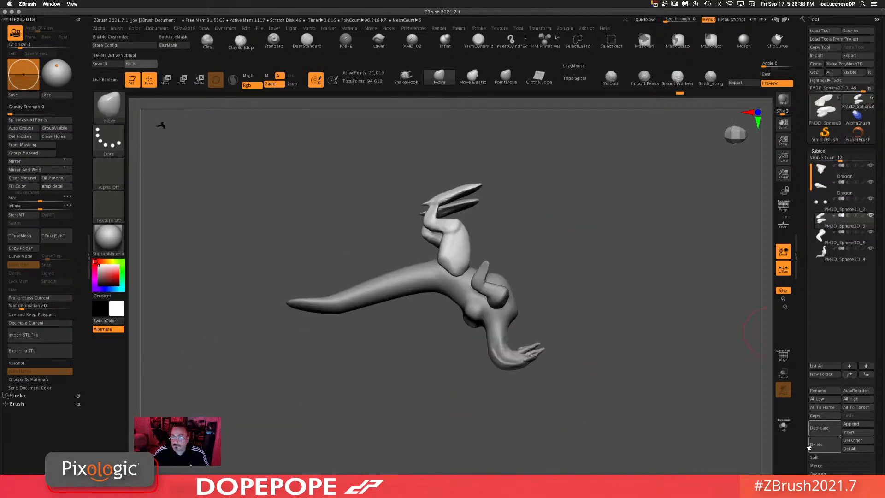
Step: Isolate the leg subtool in Solo mode and pull pointed toes out of the feet with the Move brush
click(784, 426)
key(f)
drag(583, 369, 580, 292)
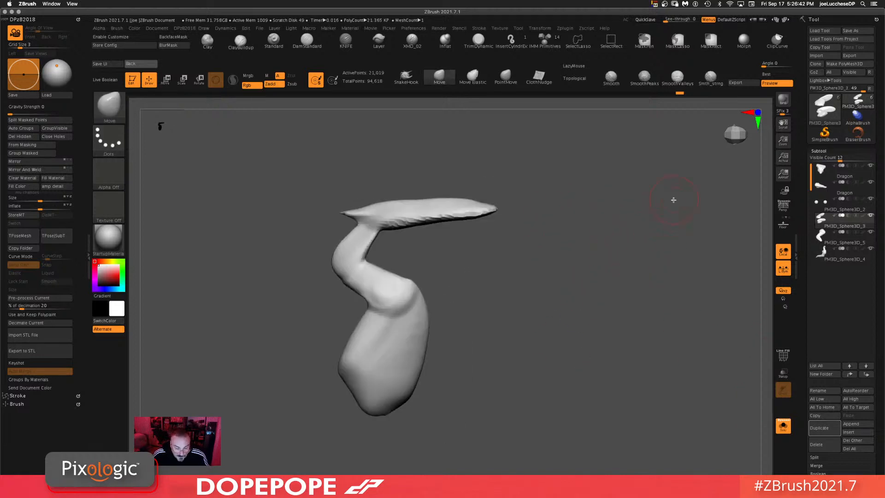
mouse_move(626, 262)
ctrl+mouse_down()
mouse_move(630, 303)
mouse_move(599, 380)
ctrl+mouse_up()
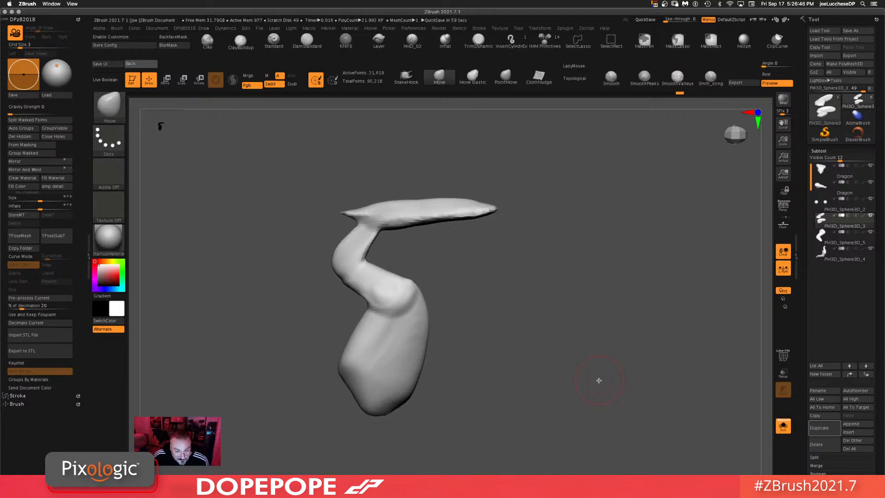
drag(595, 246, 609, 276)
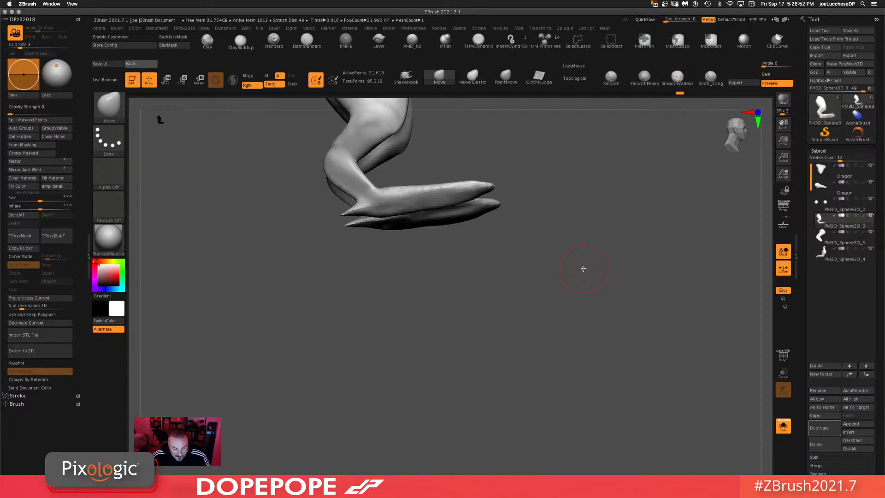
drag(573, 275, 468, 300)
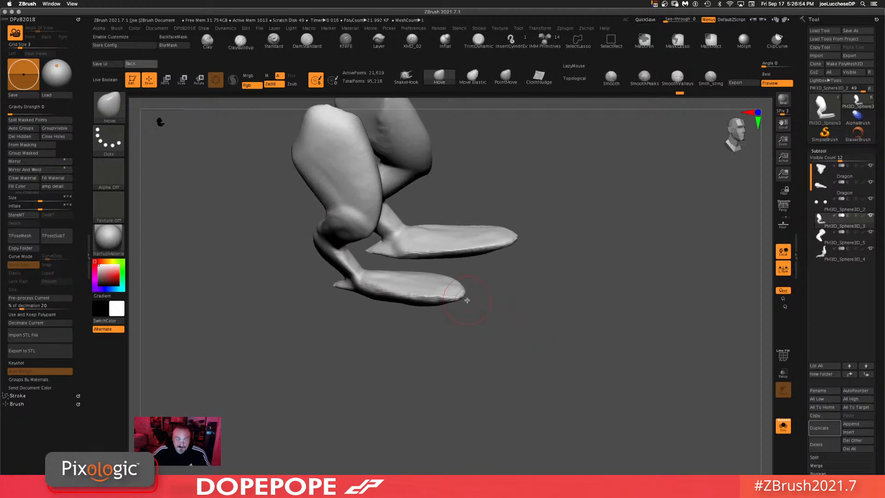
drag(519, 342, 618, 294)
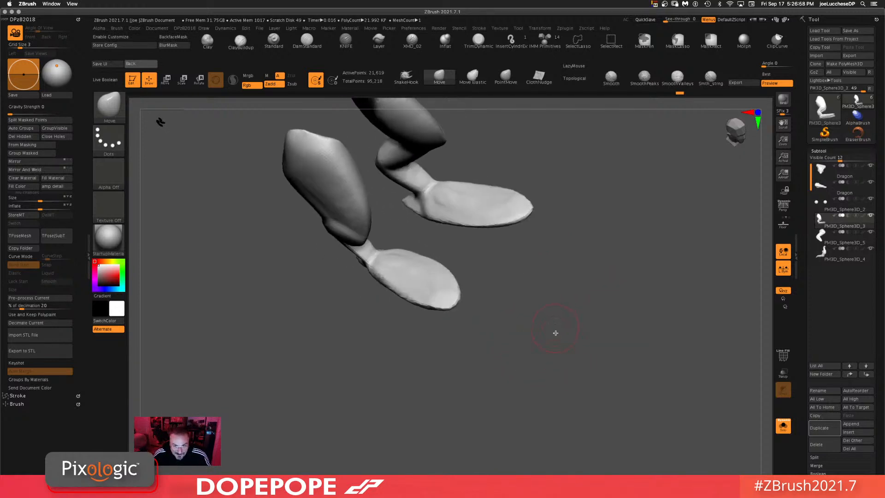
drag(556, 333, 540, 181)
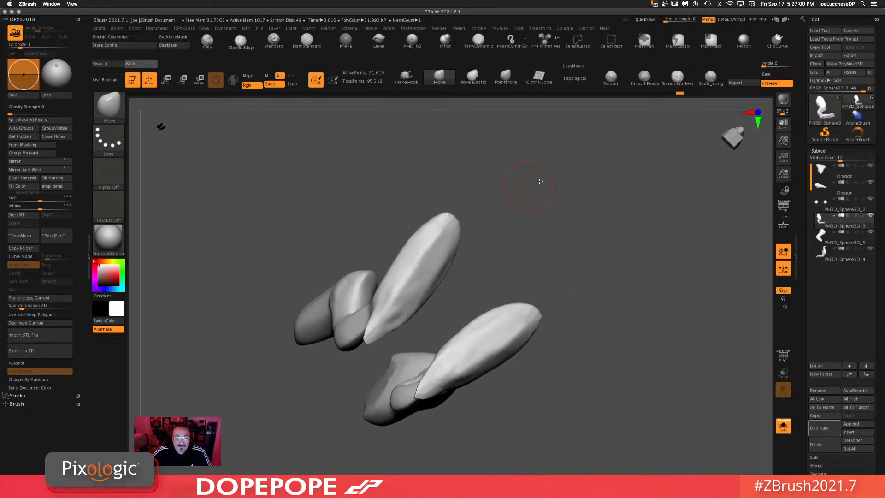
key(space)
mouse_move(579, 208)
mouse_down()
mouse_move(572, 210)
mouse_move(580, 193)
mouse_move(544, 180)
mouse_up()
drag(561, 343, 474, 301)
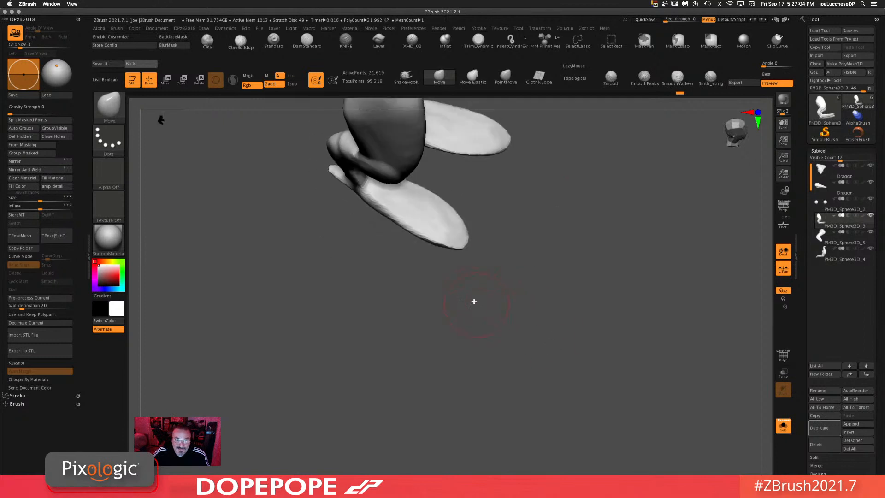
mouse_move(430, 338)
mouse_down()
mouse_move(453, 198)
mouse_move(477, 174)
mouse_move(416, 207)
mouse_move(438, 198)
mouse_move(439, 166)
mouse_move(429, 194)
mouse_up()
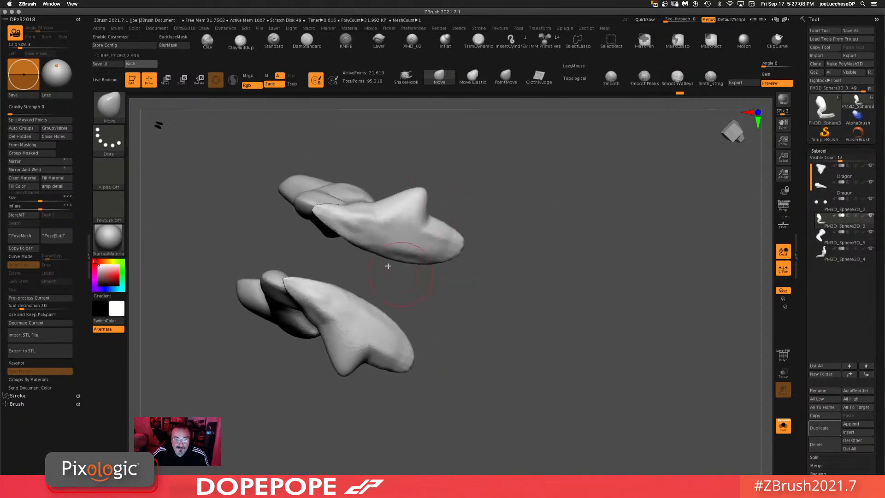
mouse_move(401, 283)
mouse_down()
mouse_move(537, 292)
mouse_move(530, 340)
mouse_move(522, 249)
mouse_move(543, 316)
mouse_move(394, 285)
mouse_move(410, 295)
mouse_move(400, 308)
mouse_move(392, 302)
mouse_move(390, 342)
mouse_up()
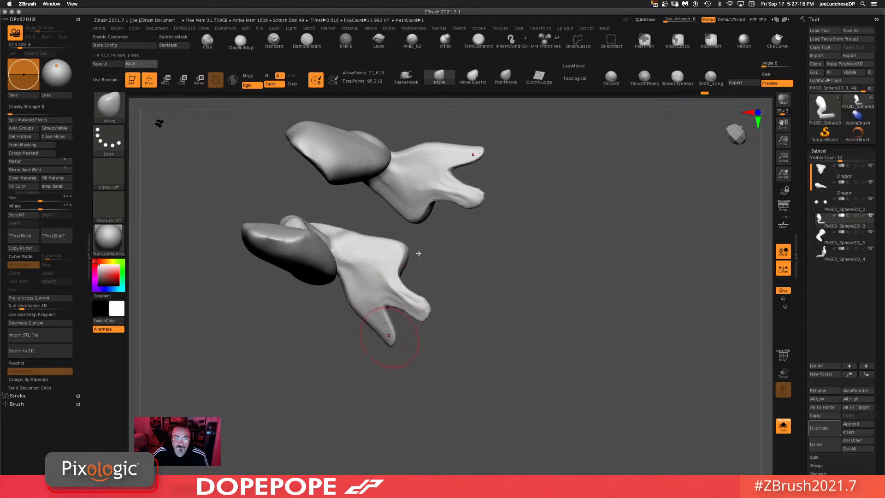
Step: Refine the toe shapes on both feet with the Move brush and leave Solo mode
mouse_move(412, 252)
mouse_down()
mouse_move(448, 269)
mouse_move(413, 261)
mouse_move(443, 268)
mouse_up()
drag(566, 226, 499, 325)
mouse_move(445, 363)
mouse_down()
mouse_move(563, 371)
mouse_move(555, 231)
mouse_move(558, 279)
mouse_up()
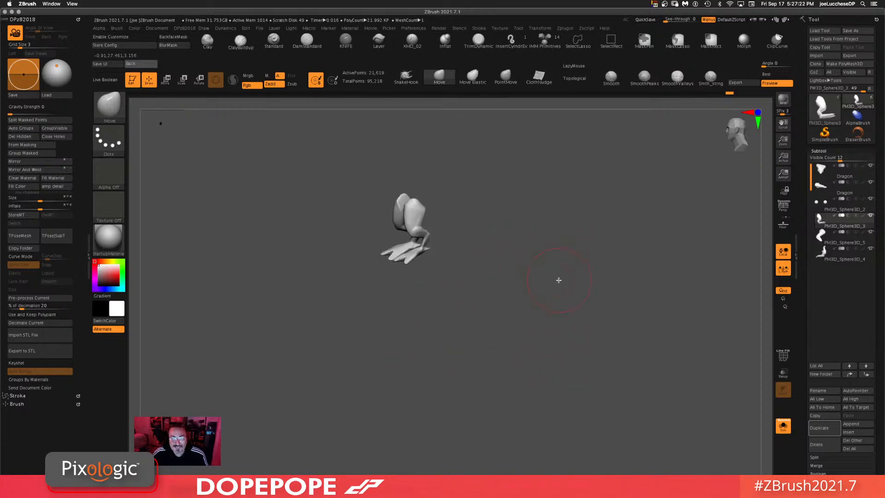
mouse_move(595, 221)
ctrl+mouse_down()
mouse_move(478, 356)
mouse_move(541, 311)
mouse_move(571, 316)
ctrl+mouse_up()
mouse_move(511, 411)
alt+mouse_down()
mouse_move(506, 381)
mouse_move(504, 438)
alt+mouse_up()
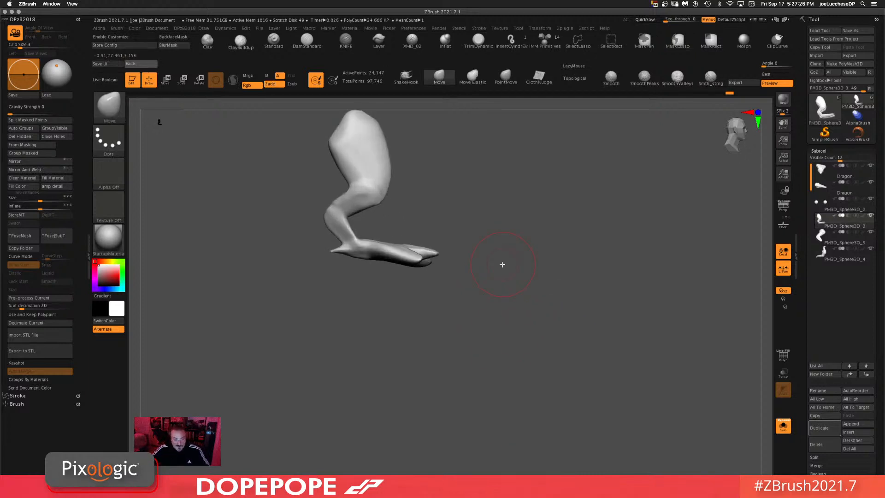
alt+drag(478, 337, 494, 266)
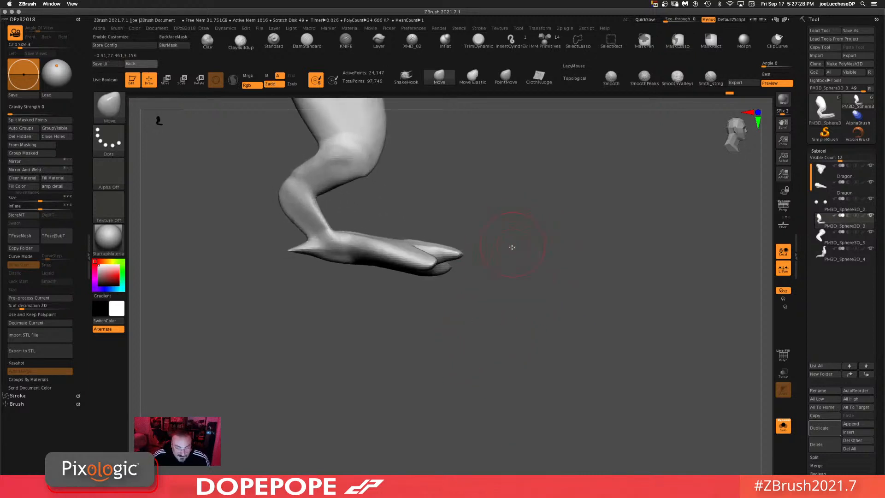
drag(487, 310, 600, 346)
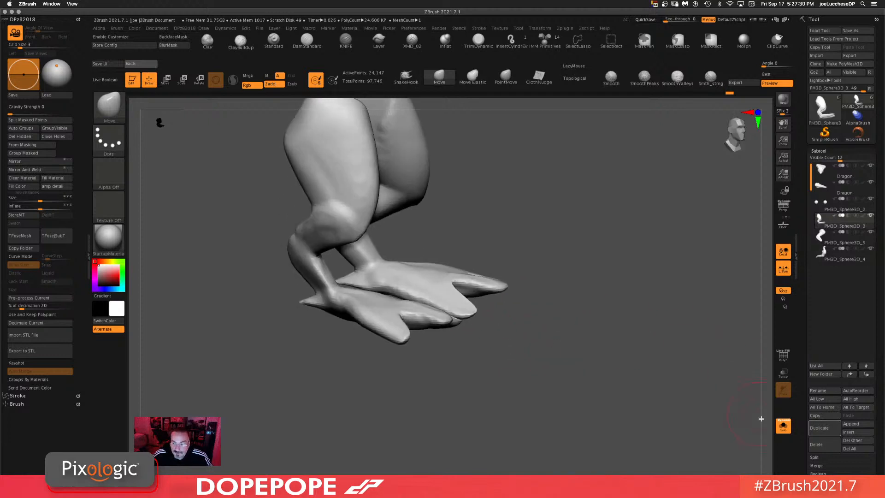
click(788, 433)
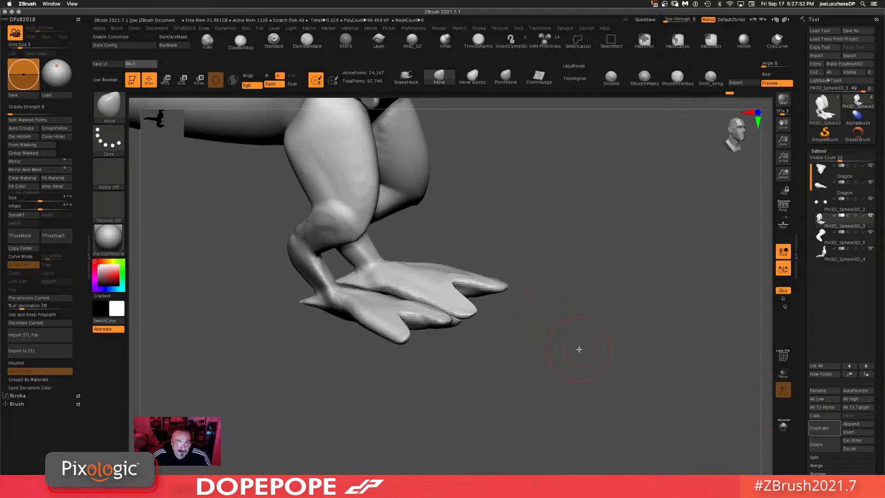
Step: Switch to the ClayBuildup brush, reduce its draw size and turn on Backface Mask
alt+drag(580, 349, 565, 286)
alt+drag(565, 286, 551, 337)
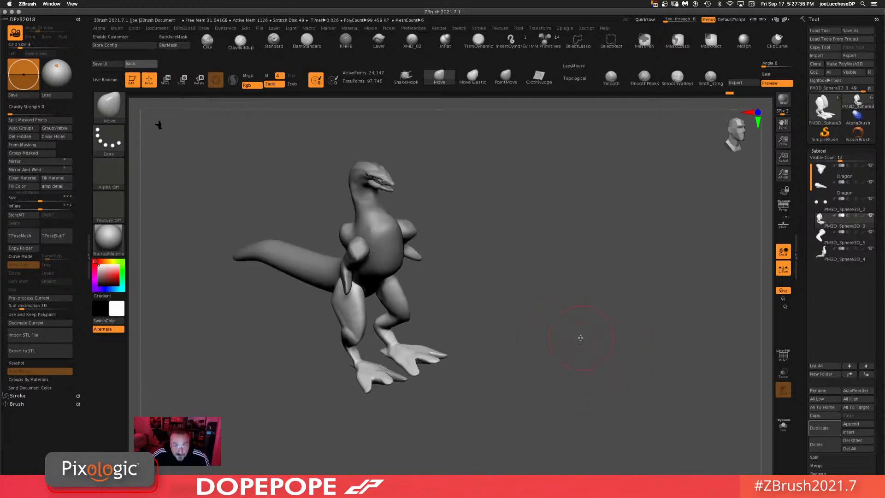
click(239, 45)
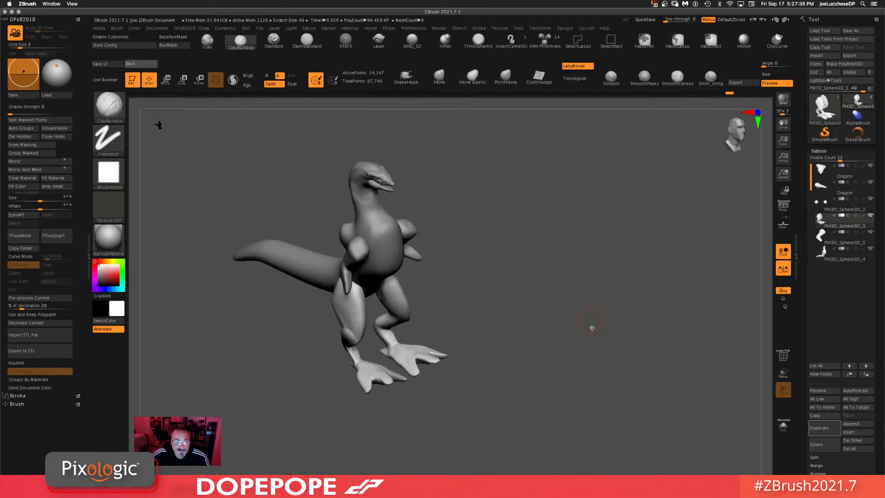
alt+drag(573, 301, 537, 397)
key(space)
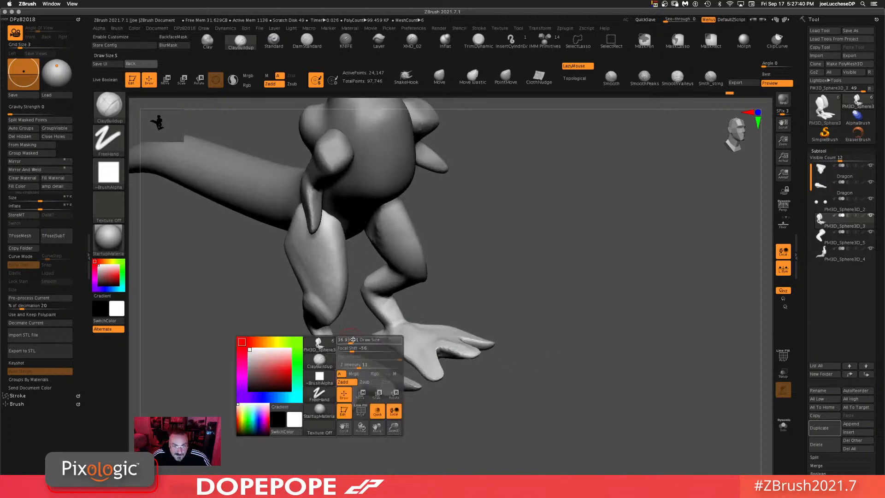
mouse_move(348, 342)
mouse_down()
mouse_move(355, 342)
mouse_move(333, 353)
mouse_move(328, 335)
mouse_up()
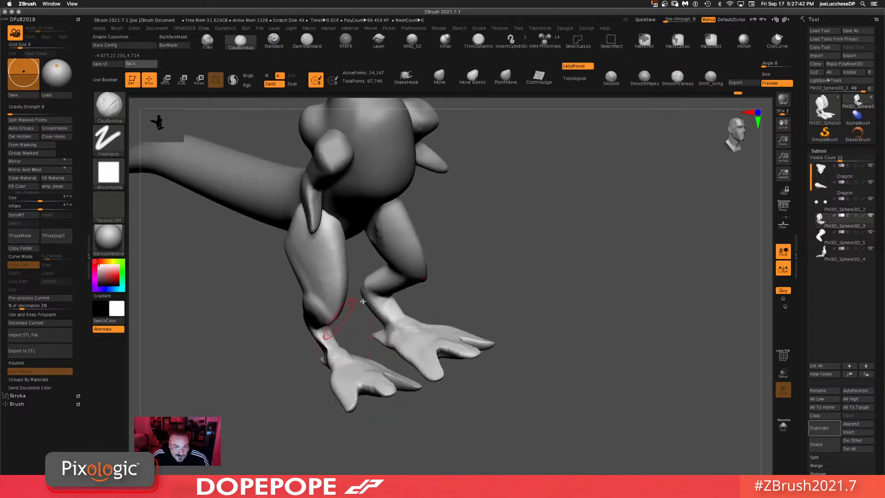
mouse_move(599, 295)
mouse_down()
mouse_move(672, 287)
mouse_move(700, 240)
mouse_up()
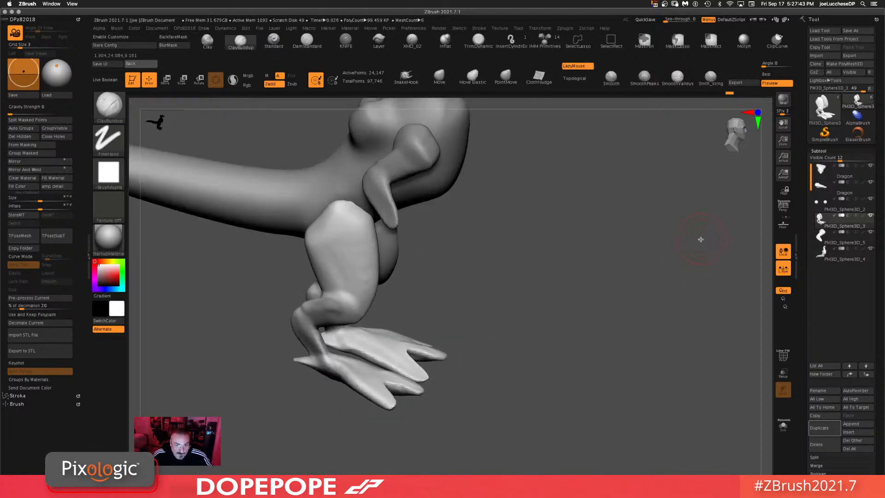
click(174, 37)
Step: Build up the ankles of both legs with small ClayBuildup strokes while orbiting around the lower body
drag(664, 277, 604, 307)
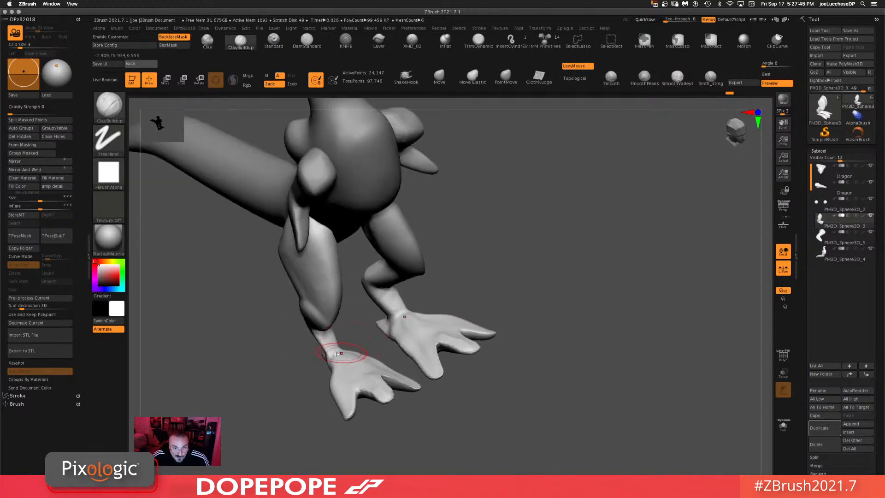
drag(351, 357, 339, 353)
drag(660, 301, 570, 300)
mouse_move(354, 349)
mouse_down()
mouse_move(335, 340)
mouse_move(338, 353)
mouse_up()
mouse_move(498, 307)
mouse_down()
mouse_move(610, 292)
mouse_move(520, 362)
mouse_up()
drag(472, 288, 616, 310)
alt+drag(557, 330, 601, 343)
drag(615, 293, 584, 294)
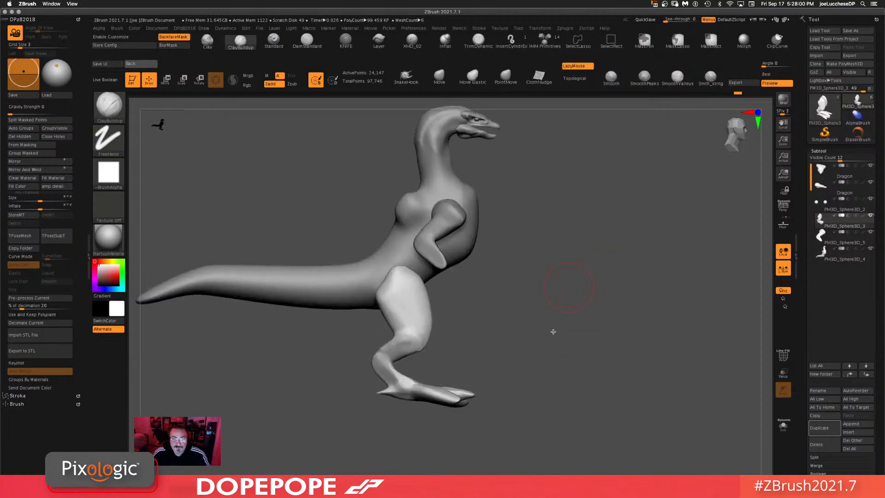
alt+drag(554, 332, 510, 293)
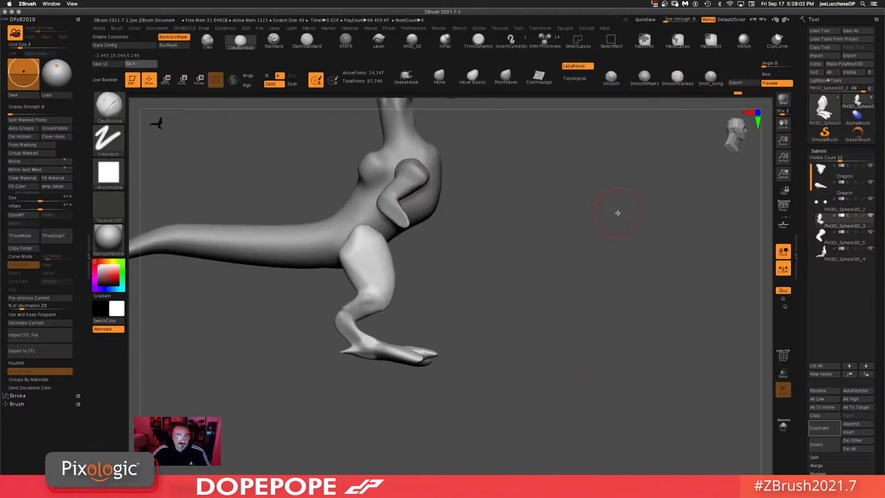
drag(543, 243, 508, 303)
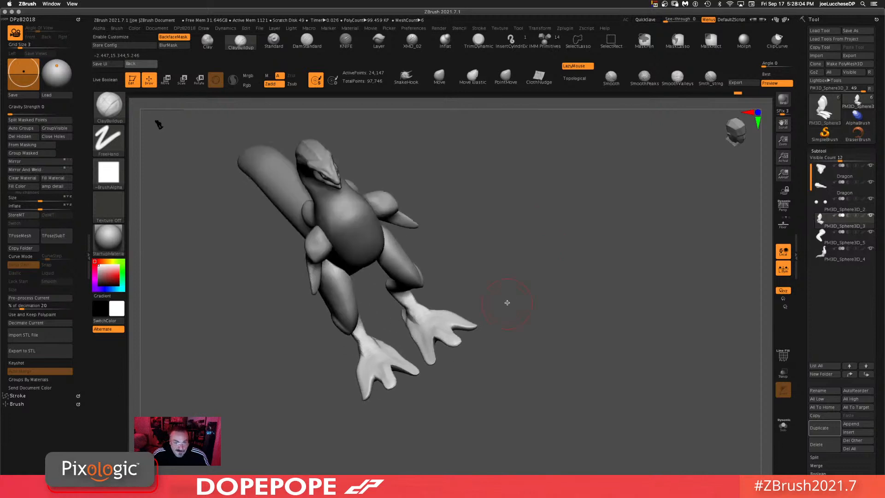
mouse_move(549, 246)
ctrl+mouse_down()
mouse_move(555, 382)
mouse_move(547, 371)
mouse_move(558, 307)
ctrl+mouse_up()
alt+drag(564, 258, 558, 291)
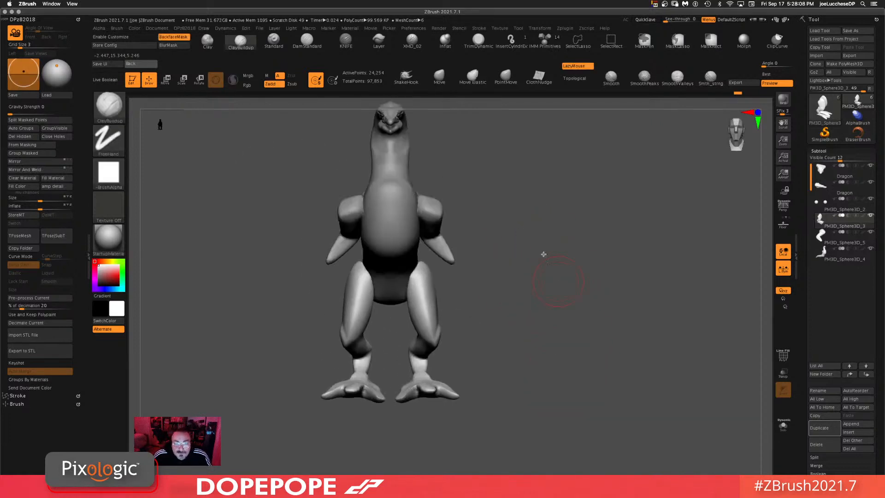
drag(557, 211, 513, 344)
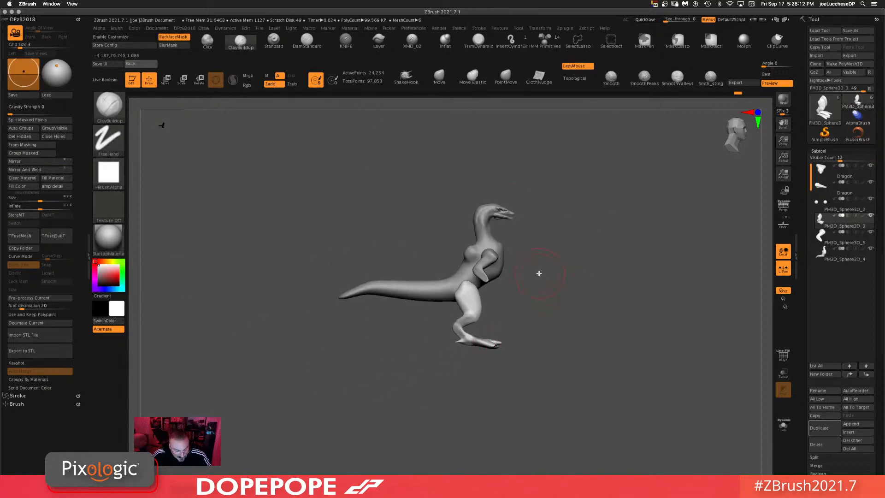
Step: Select the arm subtool and insert an IMM Cylinder primitive into it beside the arm
alt+click(498, 258)
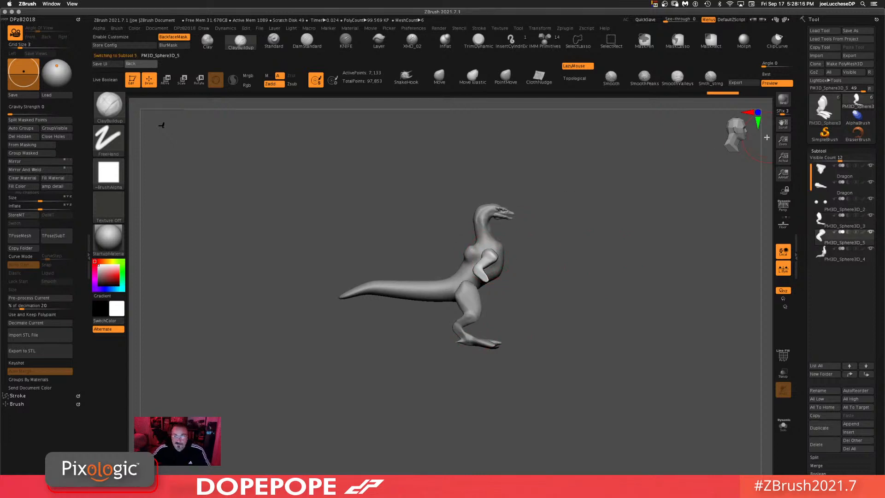
mouse_move(610, 326)
mouse_down()
mouse_move(598, 326)
mouse_move(604, 338)
mouse_up()
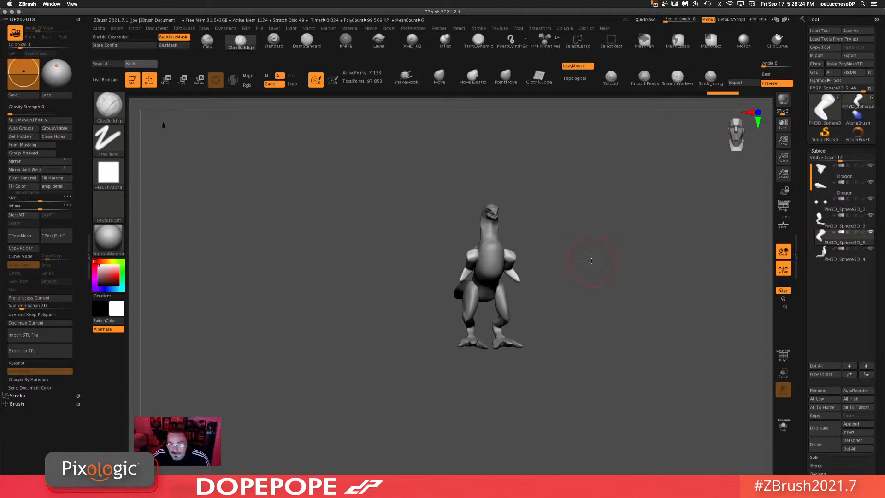
alt+drag(602, 317, 609, 330)
alt+drag(622, 288, 534, 272)
drag(584, 255, 592, 216)
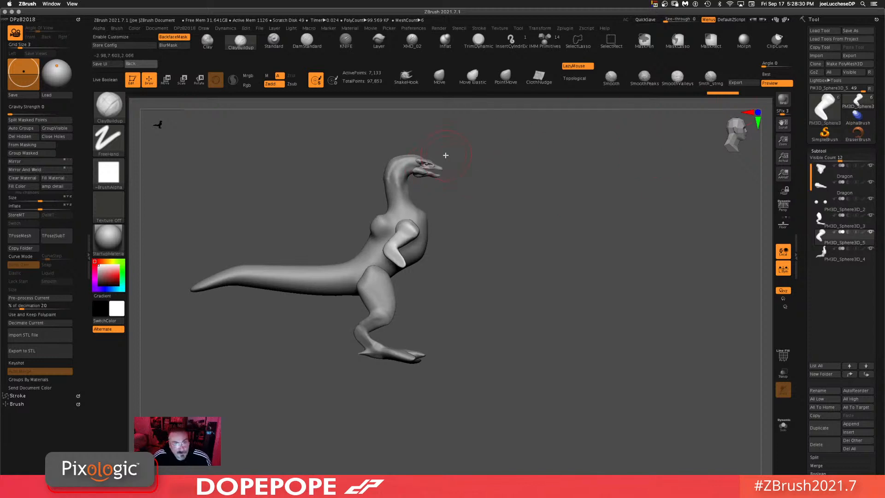
alt+drag(503, 192, 386, 197)
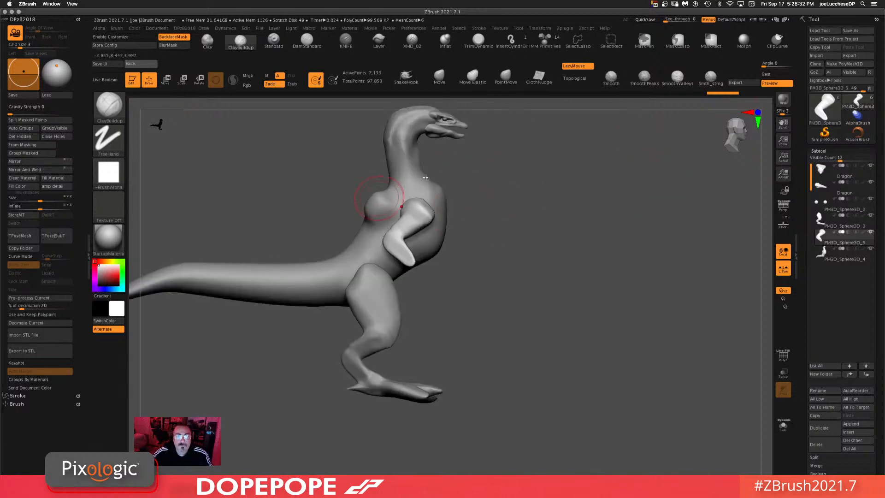
drag(578, 178, 536, 205)
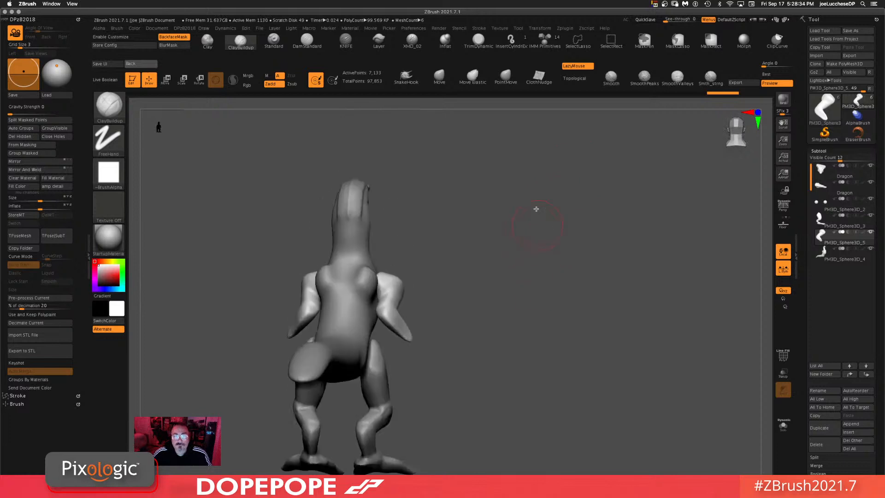
click(545, 40)
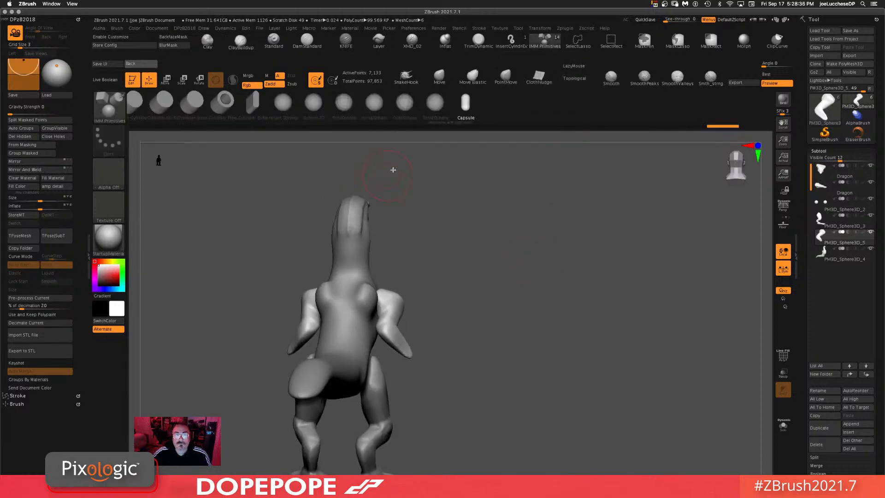
click(191, 101)
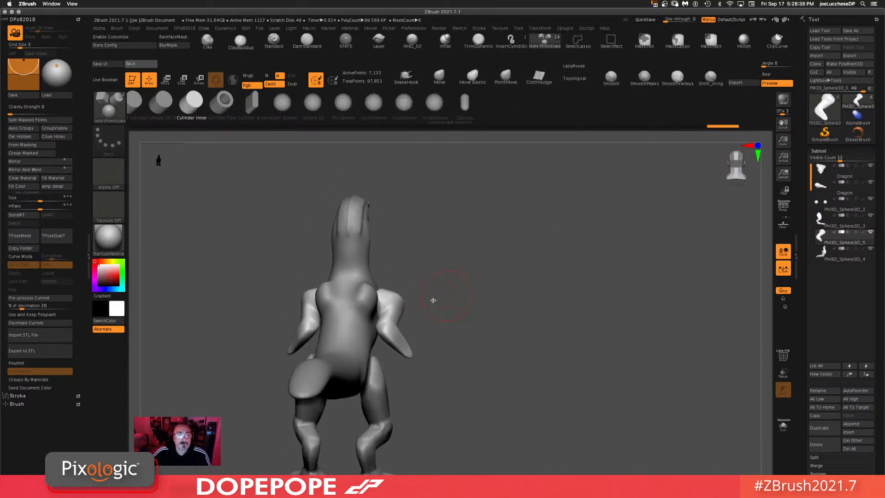
drag(371, 297, 374, 293)
drag(502, 281, 563, 289)
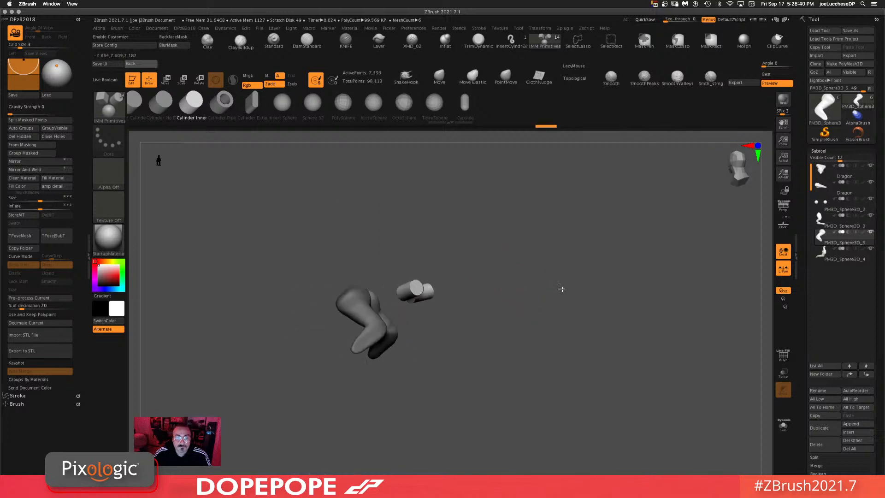
Step: Stretch the inserted cylinder into a long thin rod with the Gizmo
drag(538, 241, 566, 298)
mouse_move(555, 248)
mouse_down()
mouse_move(573, 259)
mouse_move(565, 259)
mouse_up()
key(w)
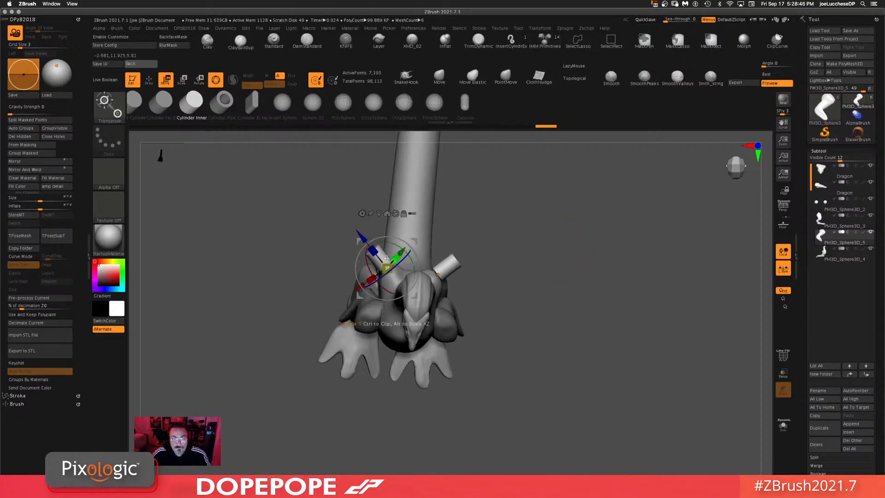
drag(374, 251, 236, 110)
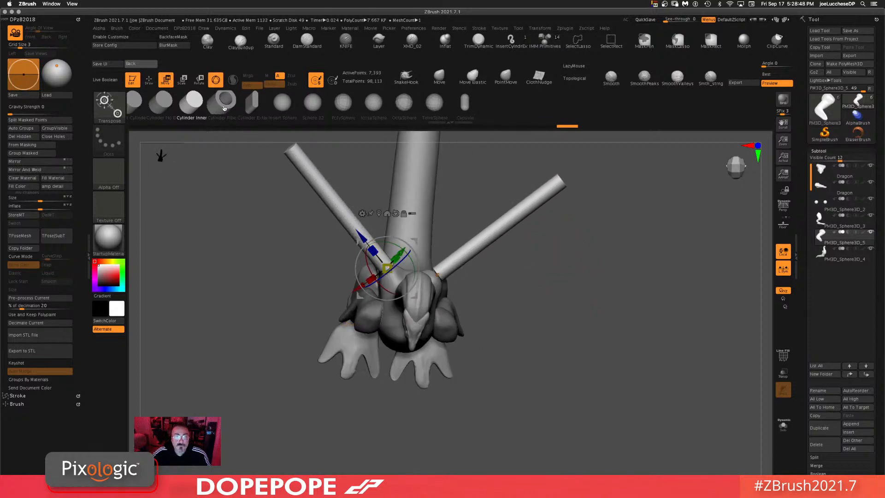
drag(592, 300, 618, 222)
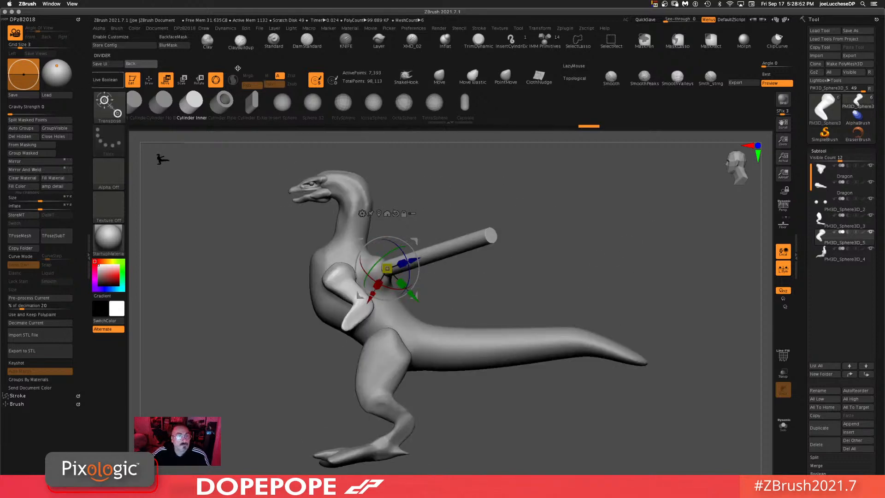
Step: Isolate the arm subtool in Solo mode, mask one cylinder and split the masked points into a separate subtool
click(445, 41)
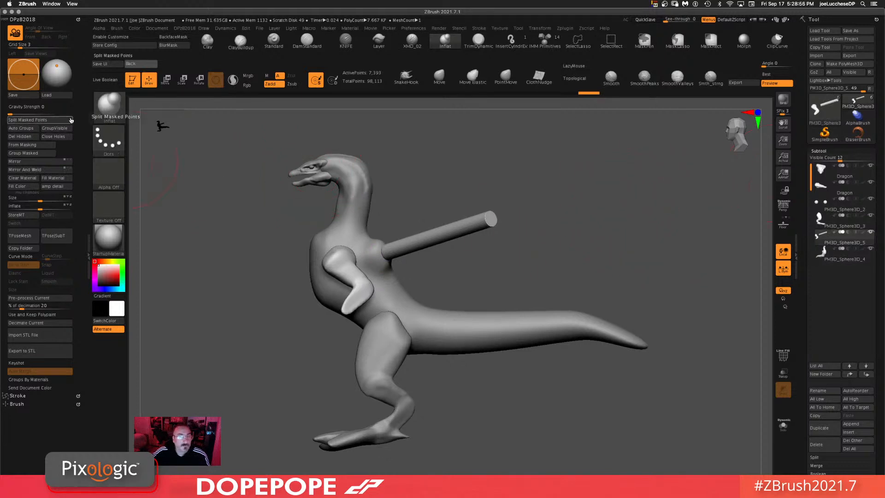
click(48, 120)
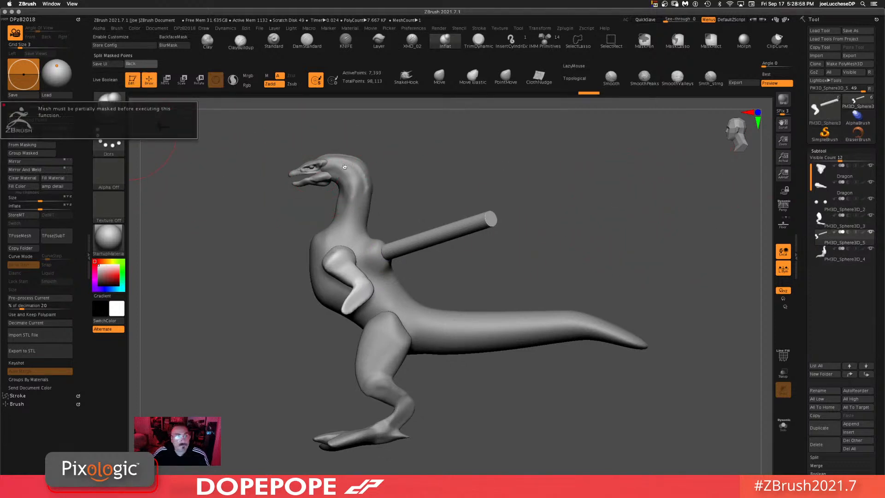
click(783, 426)
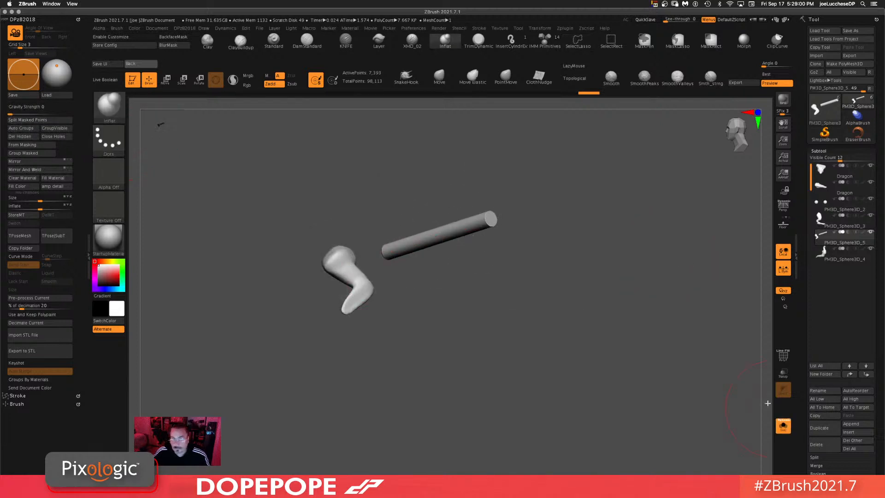
drag(629, 217, 640, 247)
key(ctrl)
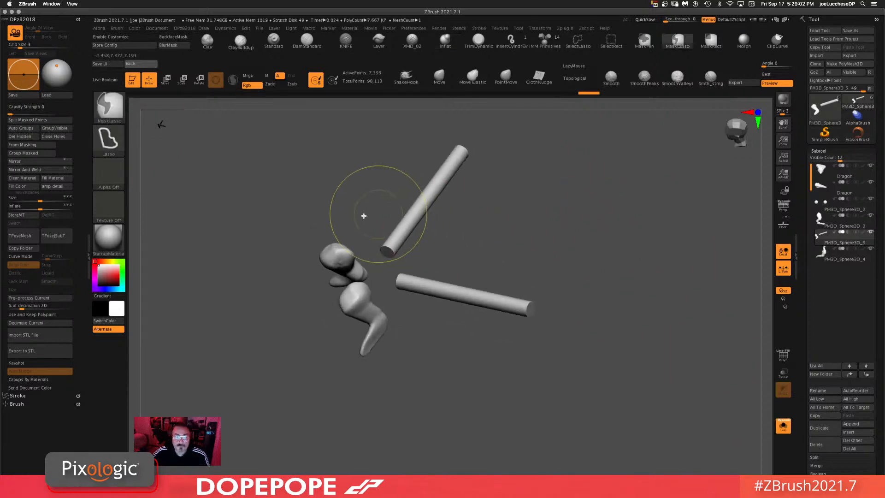
mouse_move(478, 117)
ctrl+mouse_down()
mouse_move(371, 190)
mouse_move(385, 256)
mouse_move(506, 332)
ctrl+mouse_up()
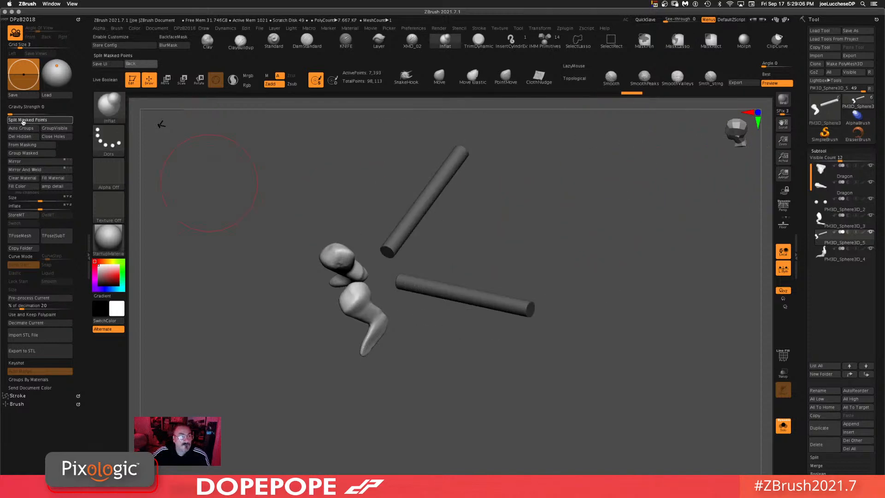
click(27, 119)
shift+drag(618, 298, 648, 253)
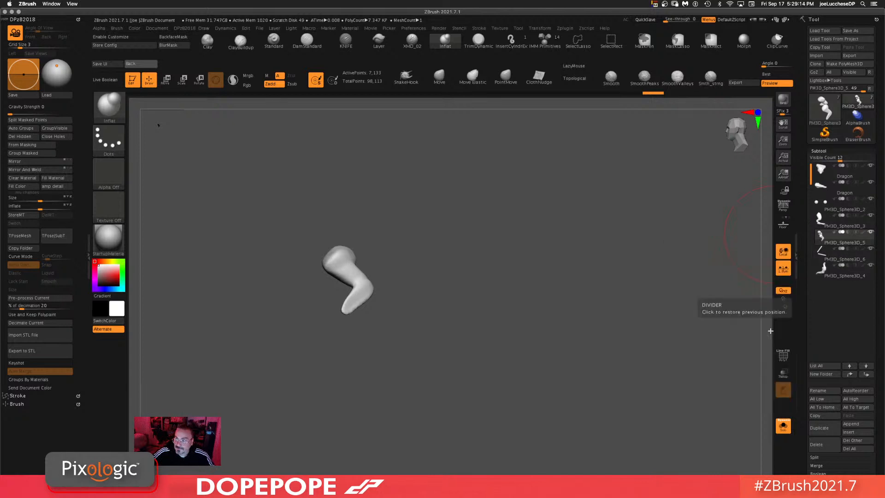
Step: Leave Solo mode and orbit around the whole dragon to review the new cylinder
click(783, 426)
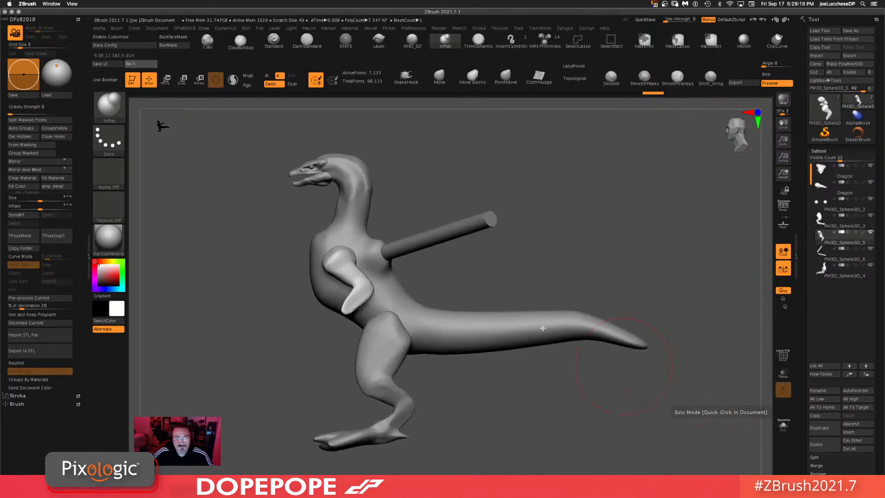
mouse_move(535, 369)
mouse_down()
mouse_move(552, 376)
mouse_move(520, 374)
mouse_move(540, 379)
mouse_up()
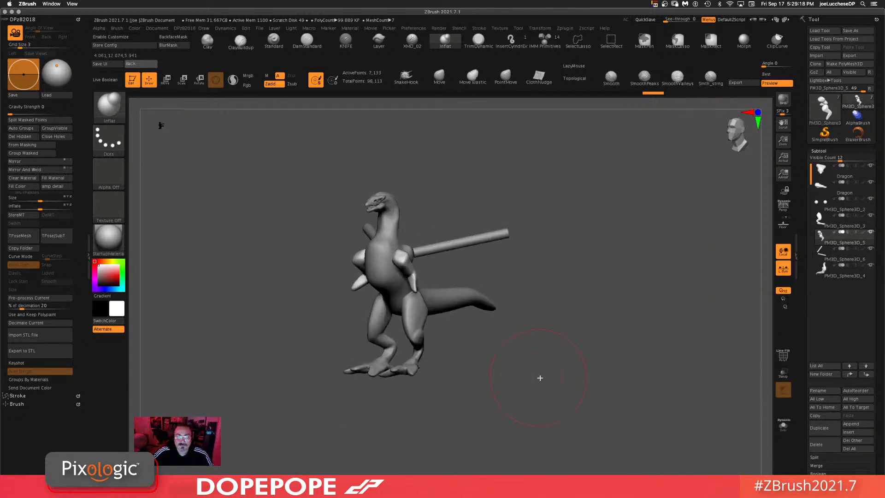
click(784, 224)
drag(727, 234, 632, 247)
alt+drag(596, 296, 629, 318)
alt+drag(544, 259, 663, 253)
drag(588, 395, 563, 384)
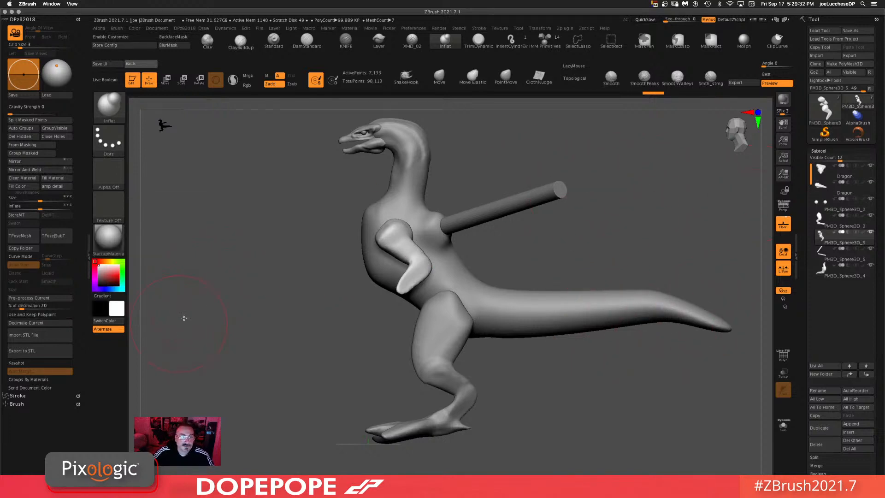
Step: Save the tool as Dragon.ztl, replacing the existing file, and select the Dragon subtool
click(858, 30)
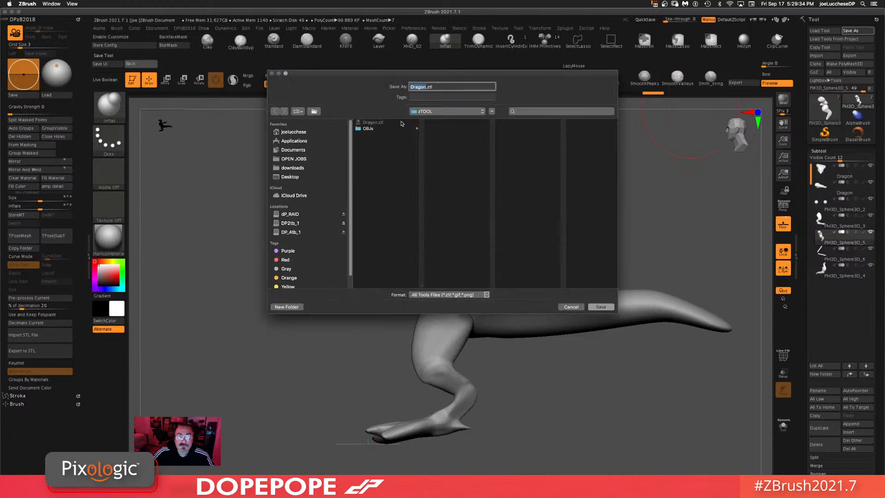
click(600, 306)
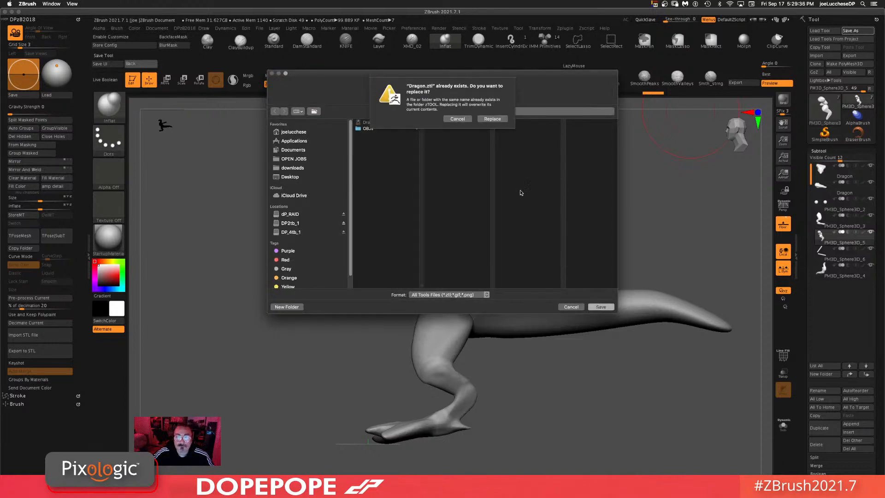
click(497, 121)
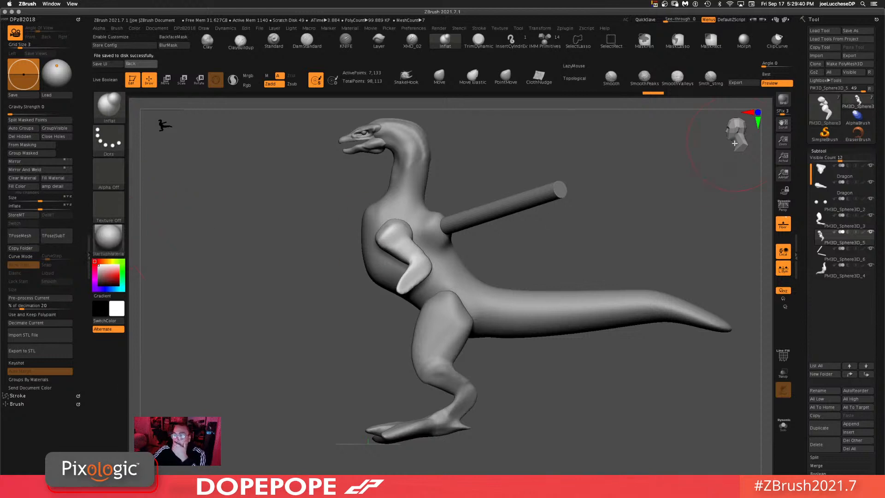
click(838, 171)
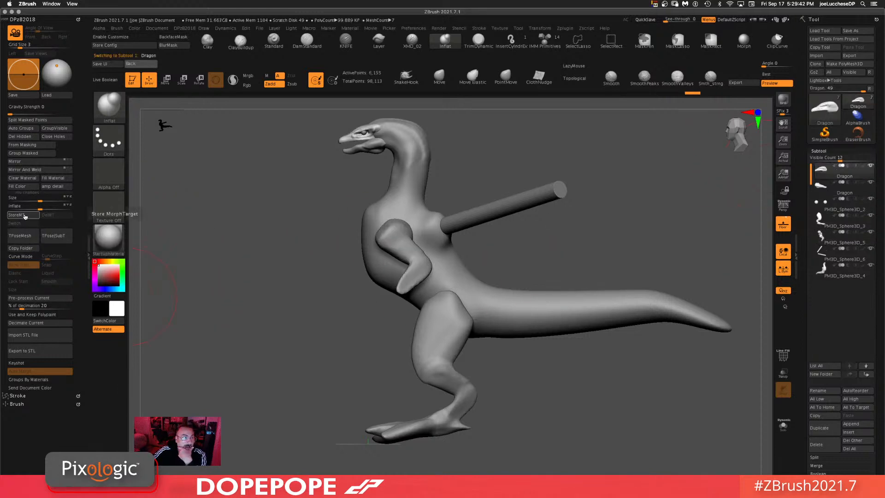
Step: Run the TPoseMesh plugin on the dragon and dismiss the script error notes
click(24, 238)
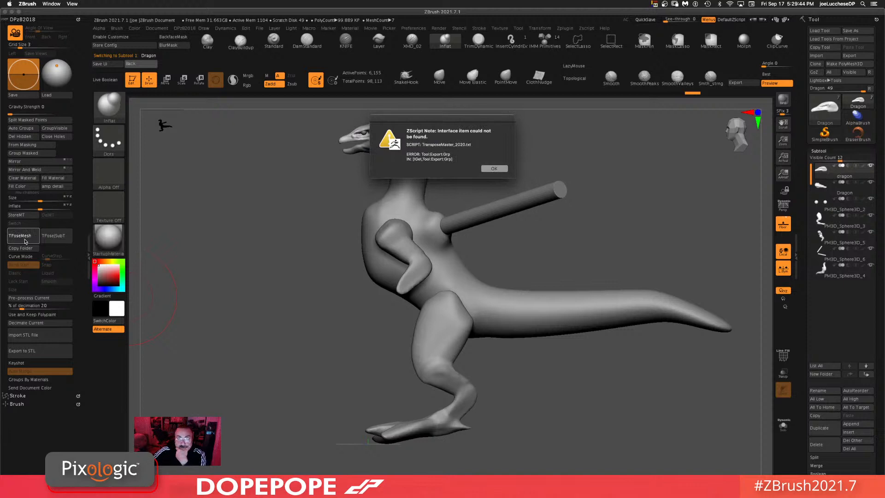
click(502, 169)
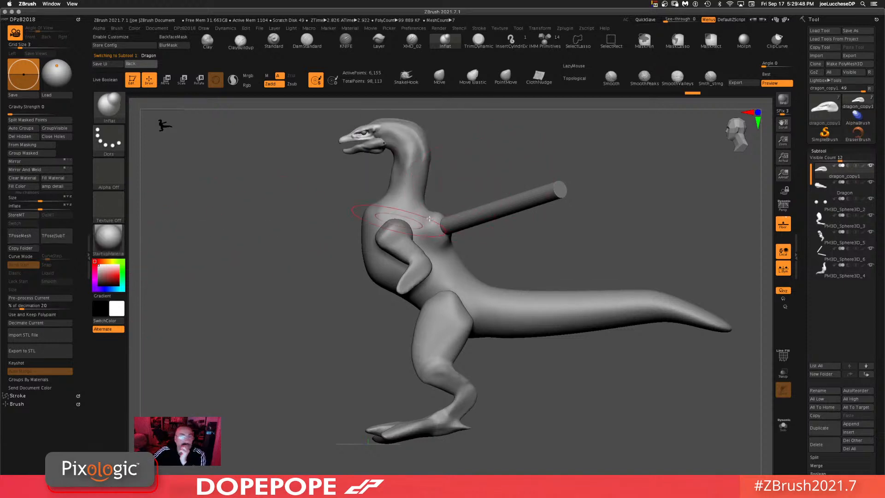
key(shift)
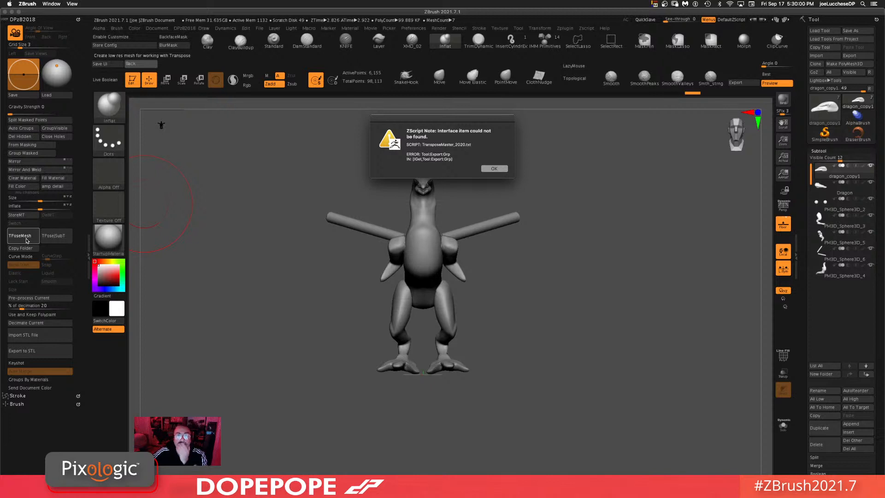
click(493, 168)
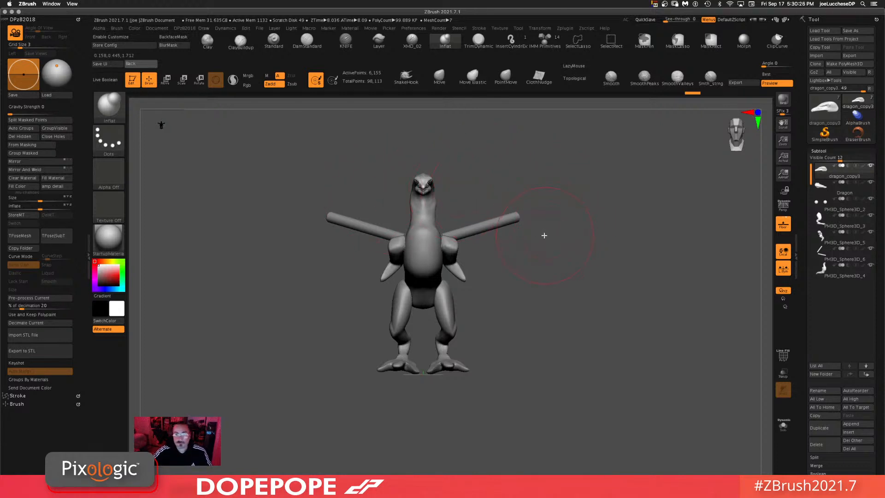
Step: Try placing the Gizmo pivot at the dragon's feet, undoing the first attempt
key(w)
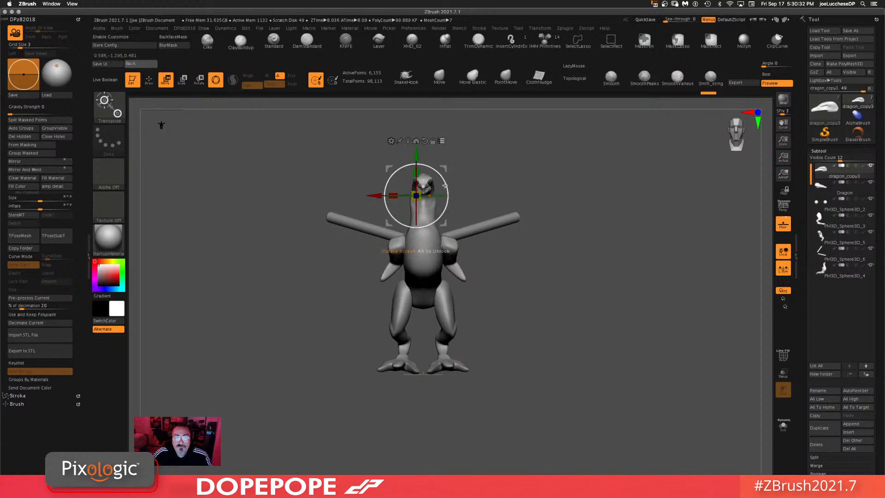
click(430, 196)
shift+drag(592, 189, 609, 187)
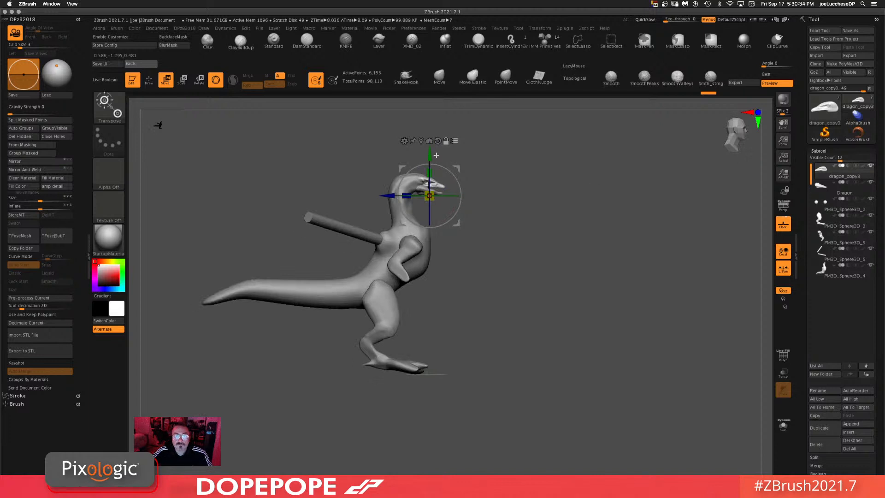
click(429, 141)
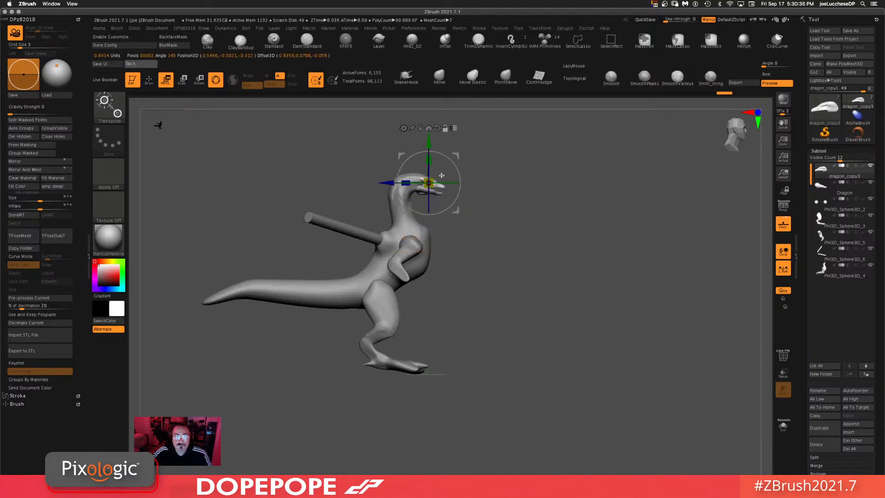
drag(447, 215, 453, 401)
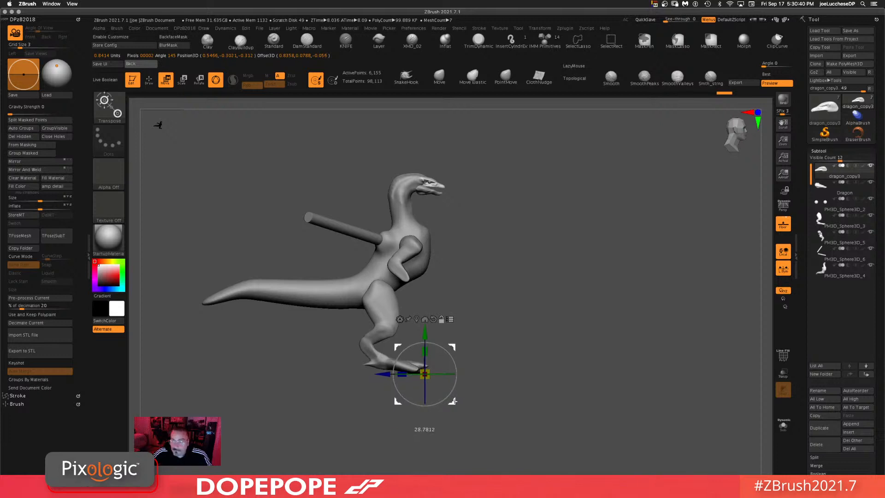
drag(424, 374, 424, 374)
drag(520, 331, 541, 305)
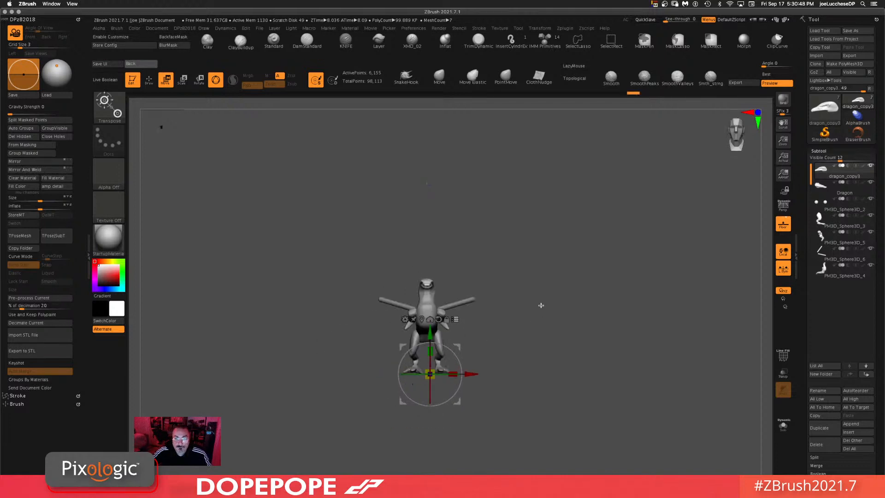
key(ctrl+z)
key(ctrl+z)
key(ctrl+z)
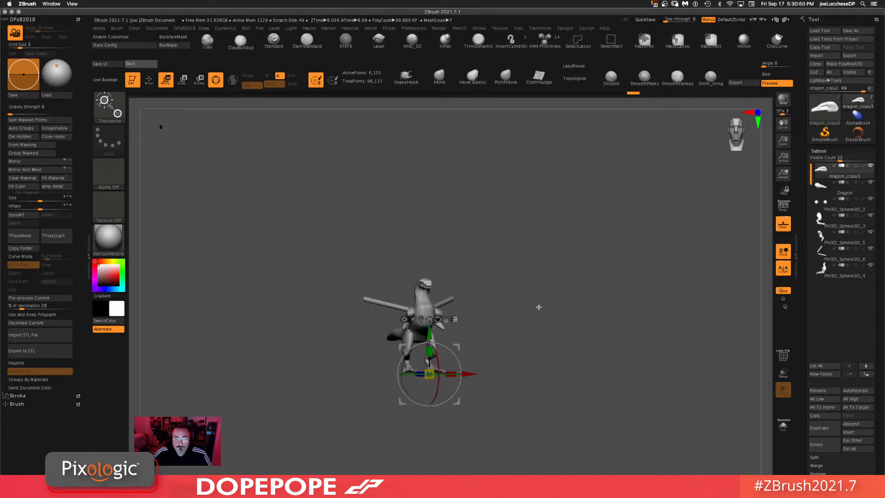
shift+drag(516, 278, 523, 289)
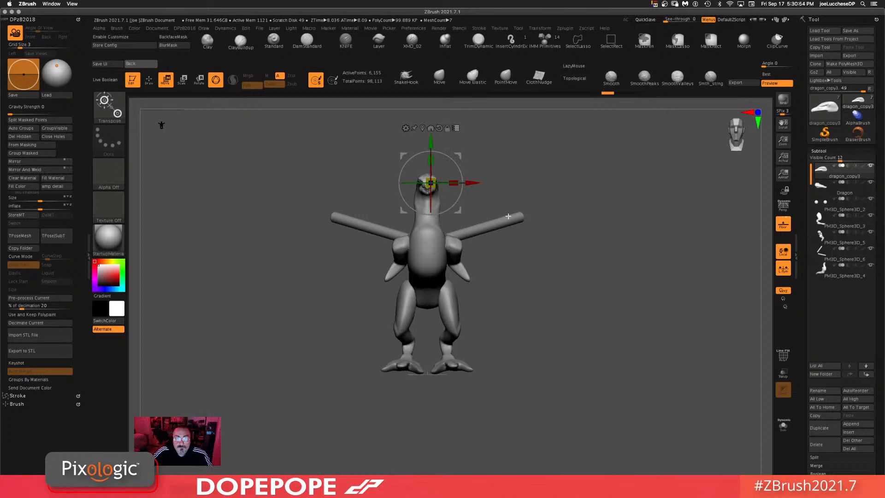
shift+drag(529, 183, 553, 180)
drag(458, 211, 454, 402)
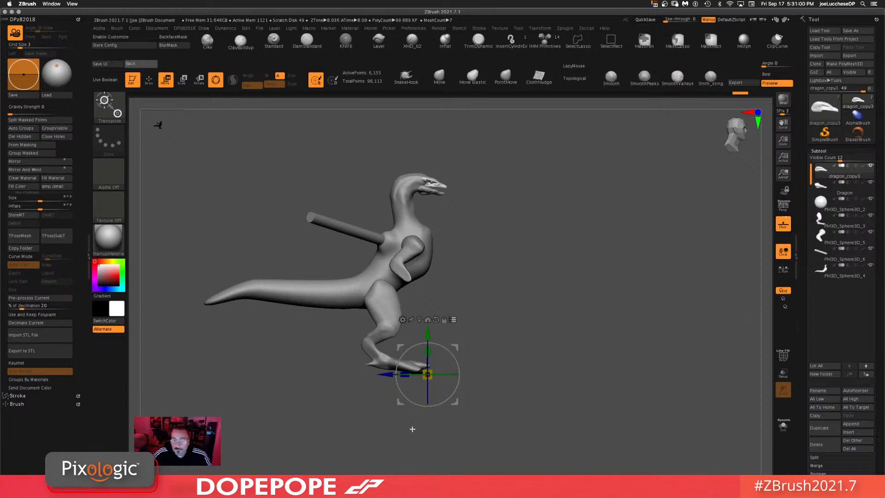
drag(427, 372, 428, 374)
shift+drag(616, 334, 607, 327)
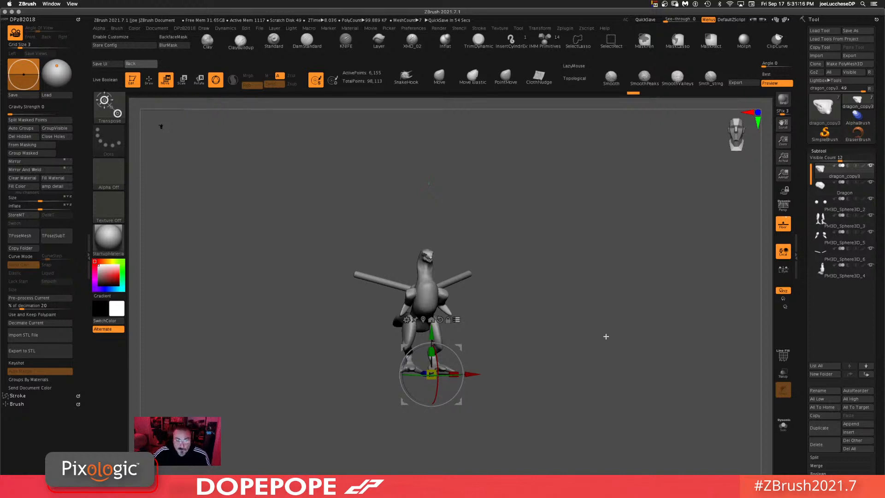
Step: Switch to the Move brush and select the arm cylinder subtool directly on the model
click(439, 78)
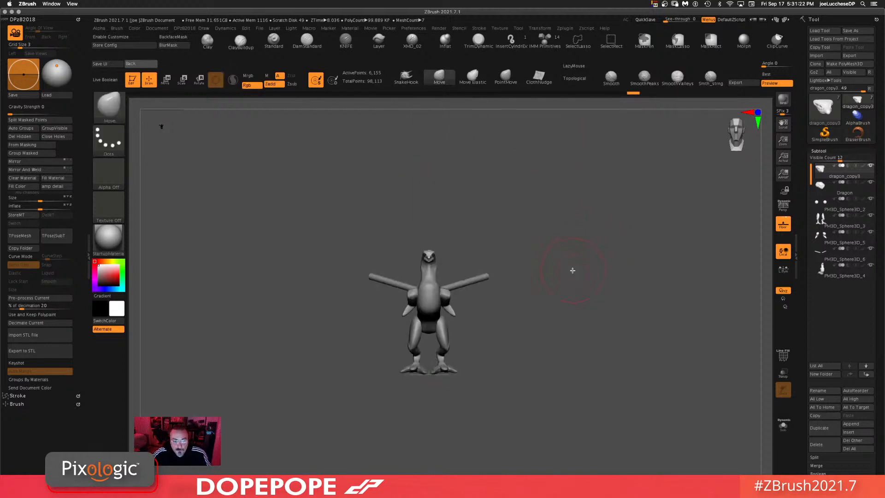
alt+drag(573, 271, 576, 244)
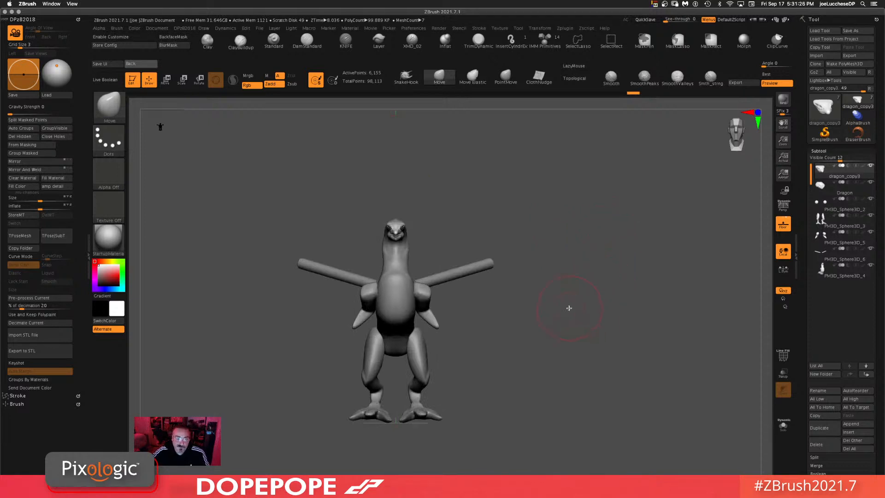
drag(569, 308, 554, 317)
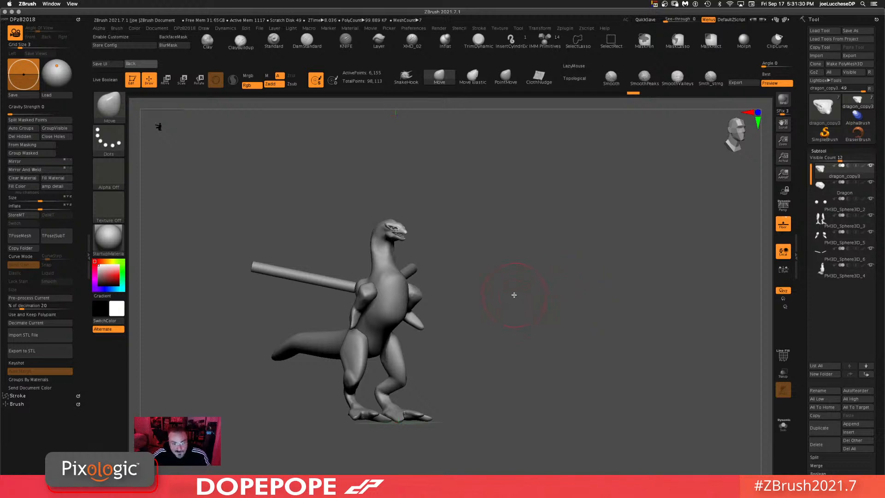
alt+drag(514, 295, 580, 274)
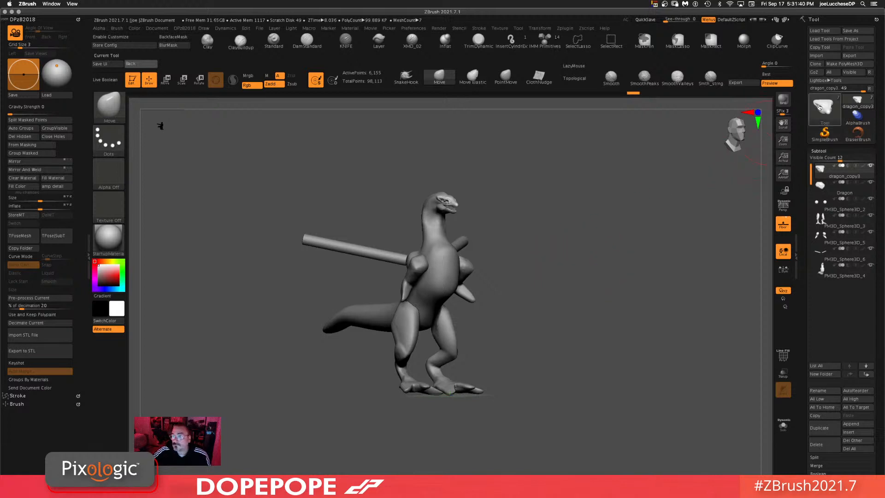
drag(603, 214, 502, 210)
ctrl+drag(565, 198, 568, 239)
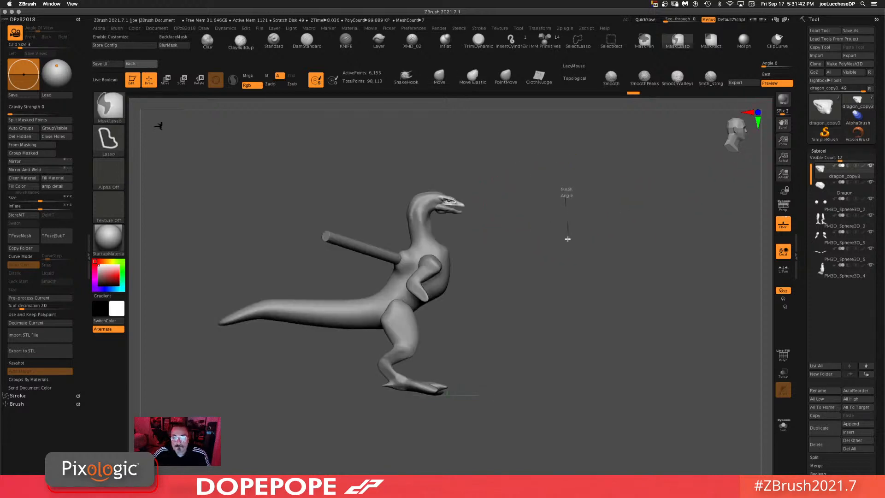
alt+click(429, 222)
ctrl+drag(611, 206, 618, 258)
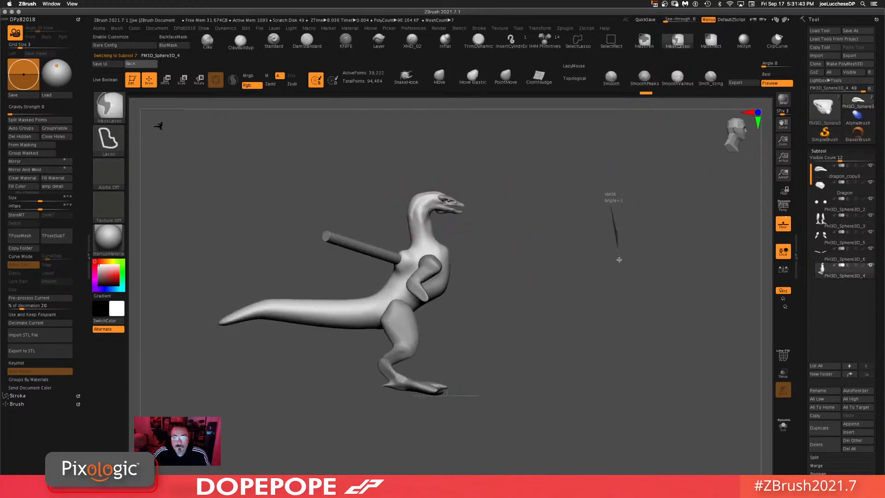
alt+click(424, 277)
ctrl+drag(553, 240, 548, 289)
alt+click(404, 340)
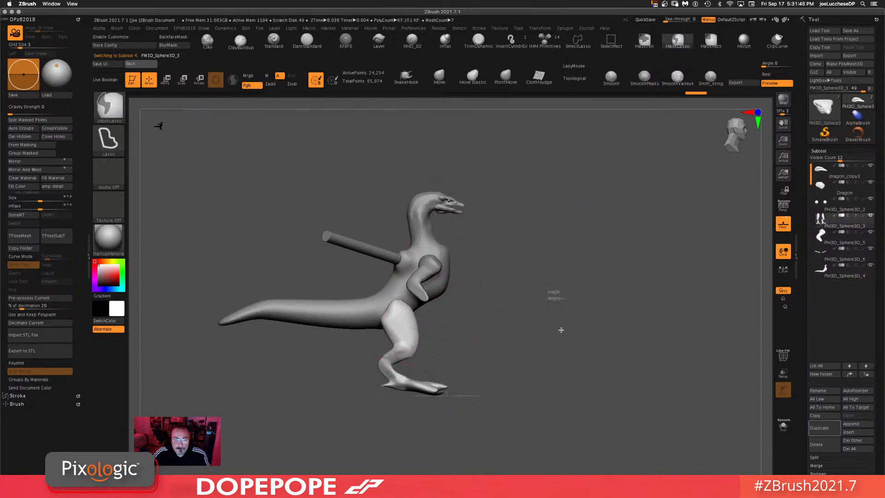
alt+click(363, 243)
ctrl+drag(609, 217, 607, 278)
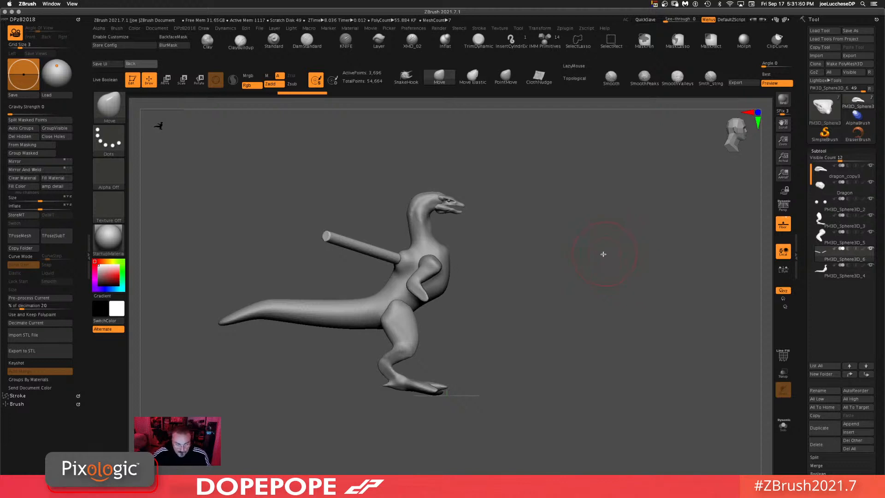
drag(558, 317, 584, 235)
Step: Position the Gizmo on the arm cylinder near the shoulder, undoing a stray move
key(w)
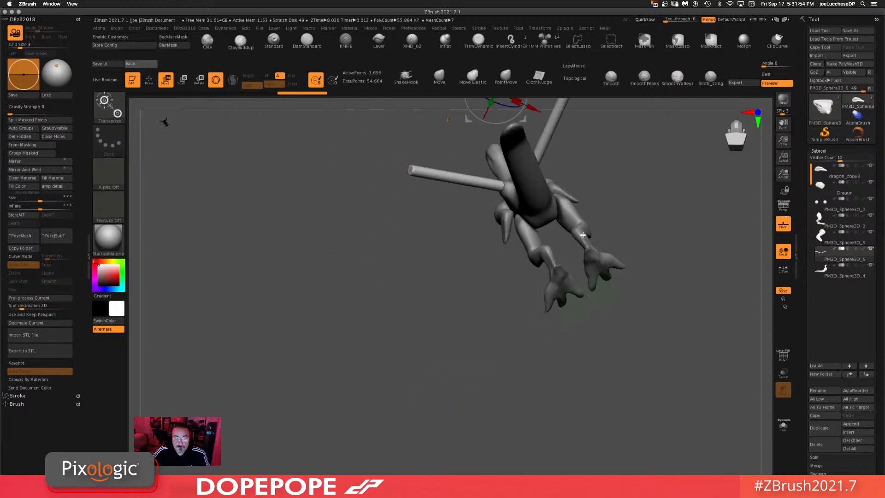
drag(541, 129, 545, 234)
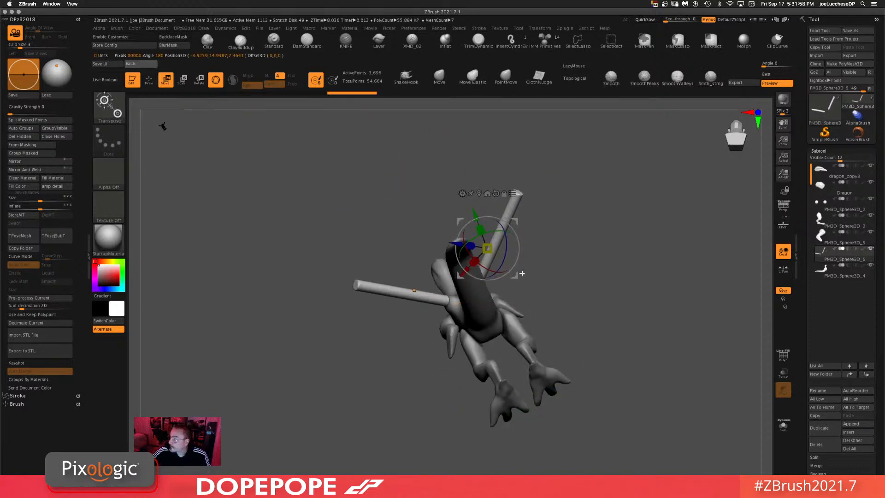
drag(515, 276, 599, 293)
key(ctrl+z)
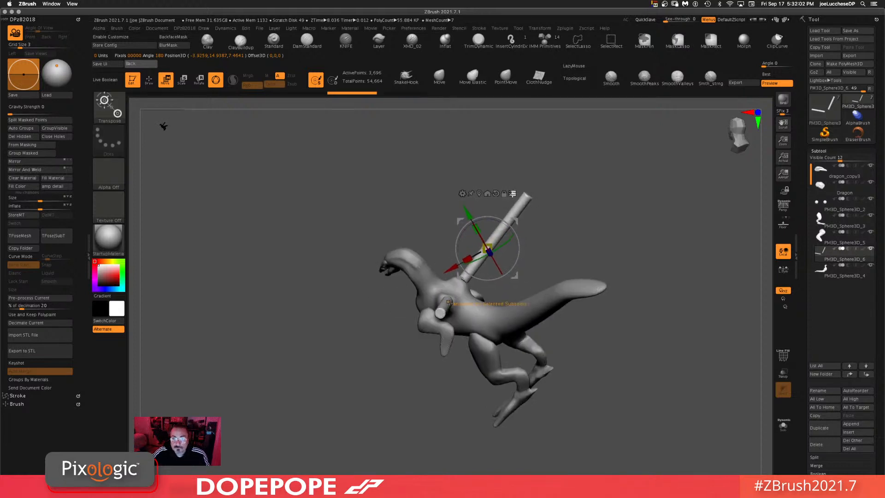
drag(651, 219, 628, 219)
drag(546, 277, 527, 277)
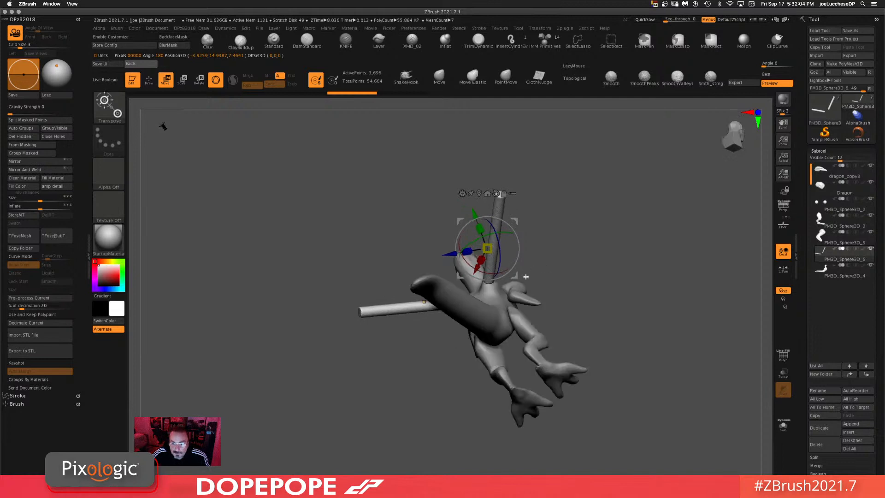
drag(589, 240, 520, 281)
drag(628, 293, 679, 331)
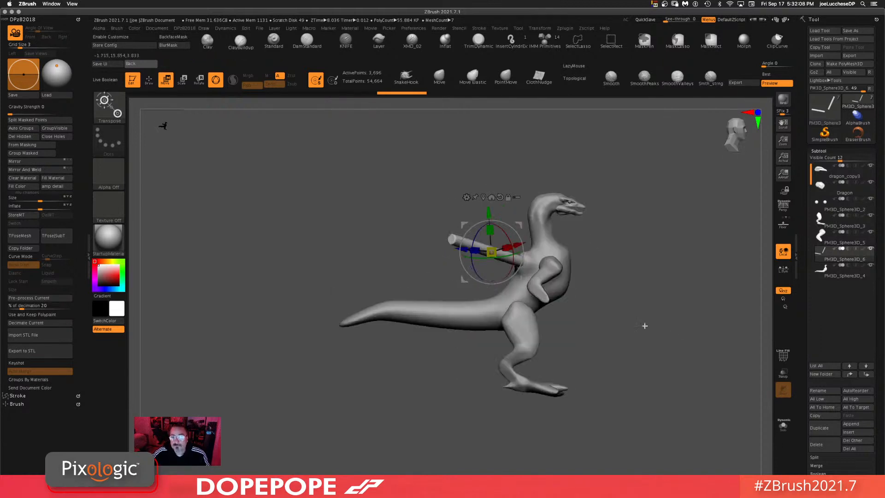
drag(647, 285, 665, 276)
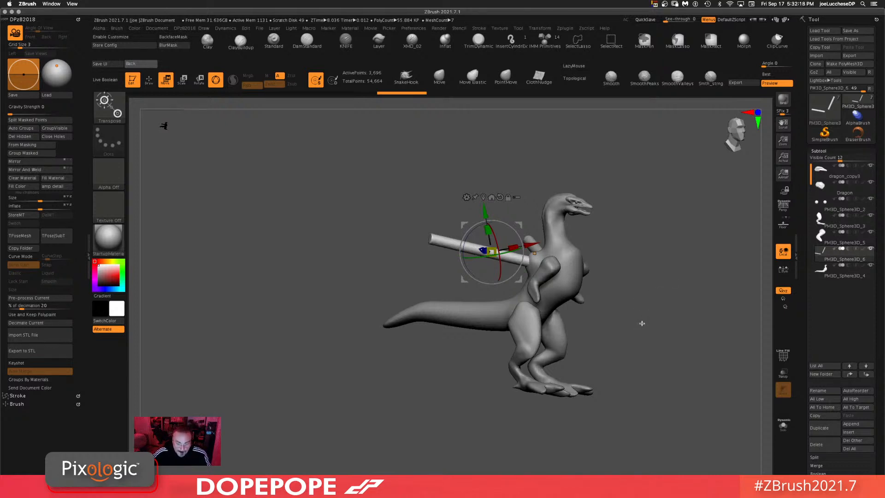
drag(642, 323, 616, 291)
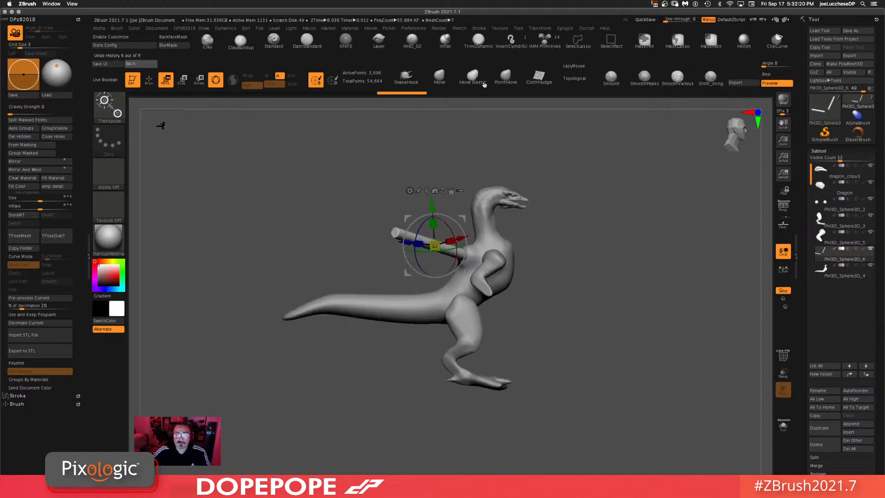
Step: Rotate the arm cylinder upward with the Gizmo so it stands raised above the shoulder
click(439, 78)
drag(599, 243, 581, 232)
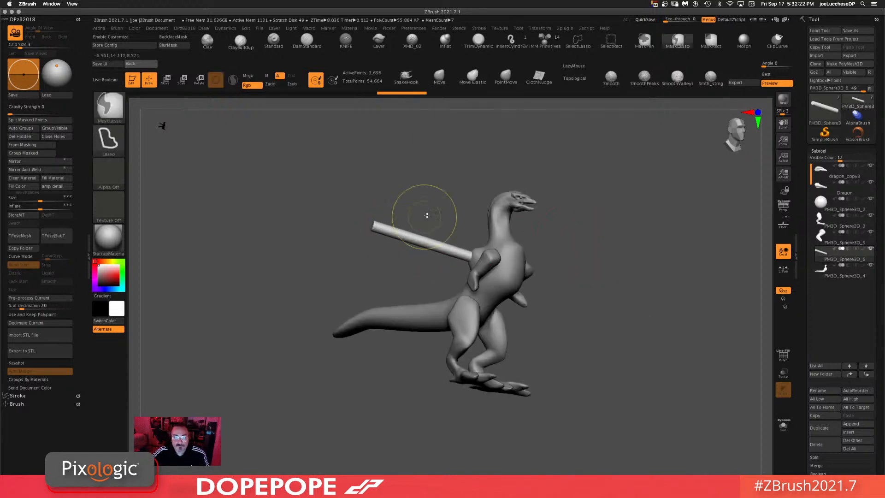
mouse_move(438, 209)
ctrl+mouse_down()
mouse_move(359, 209)
mouse_move(441, 176)
ctrl+mouse_up()
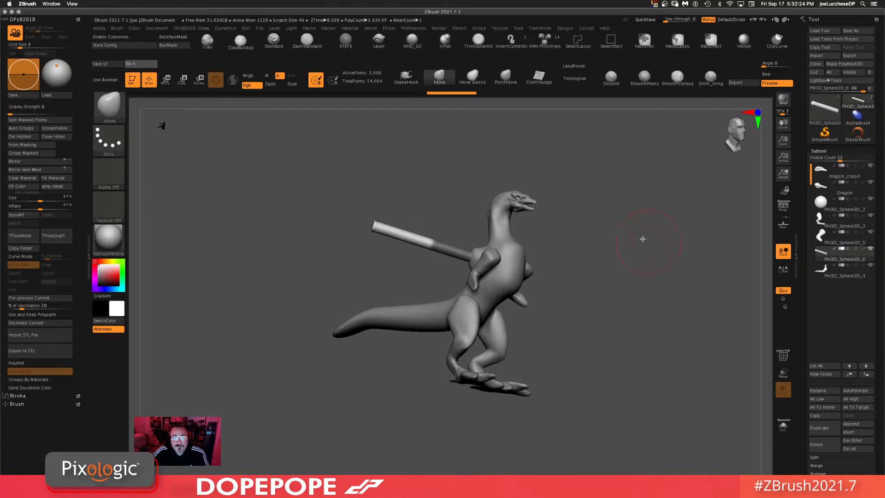
key(r)
drag(595, 233, 653, 224)
drag(462, 229, 431, 198)
drag(598, 253, 581, 196)
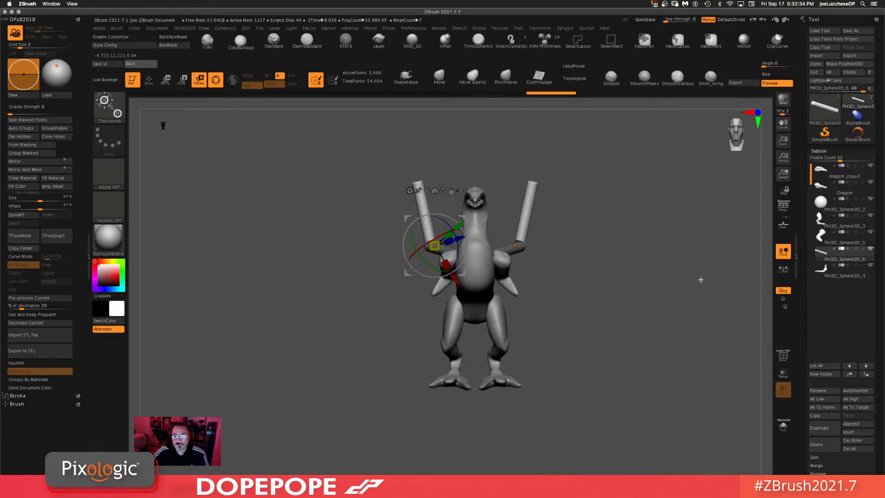
Step: Bend the upper section of the raised cylinder outward into an angled wing bone
mouse_move(421, 160)
mouse_down()
mouse_move(472, 155)
mouse_move(441, 165)
mouse_move(442, 178)
mouse_move(409, 152)
mouse_move(431, 185)
mouse_up()
drag(465, 218, 454, 167)
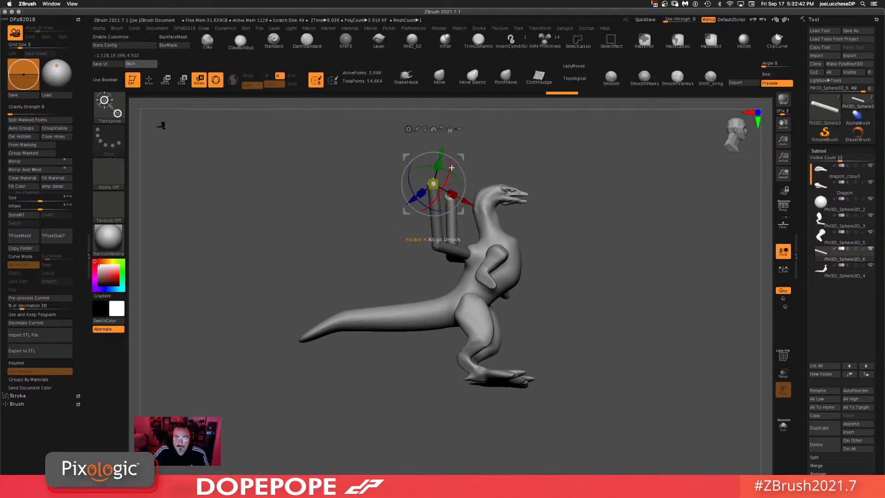
drag(461, 212, 405, 164)
drag(683, 220, 638, 325)
alt+drag(410, 267, 417, 323)
drag(419, 289, 415, 277)
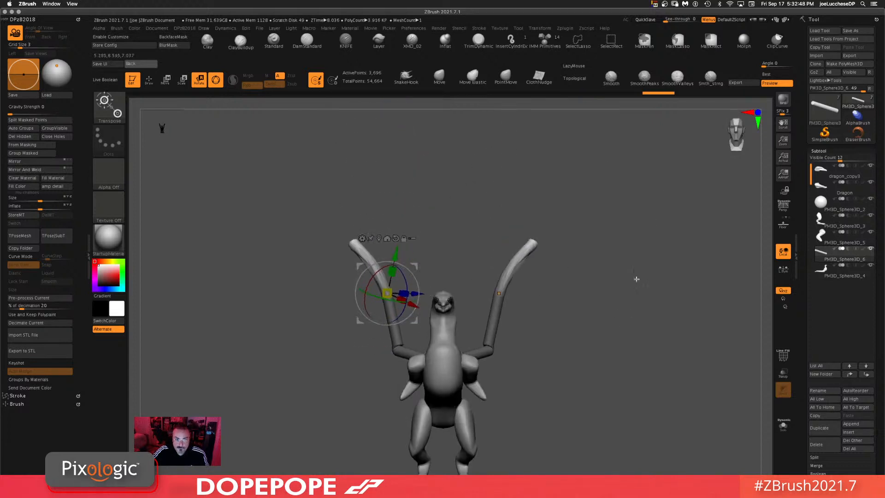
drag(636, 278, 683, 252)
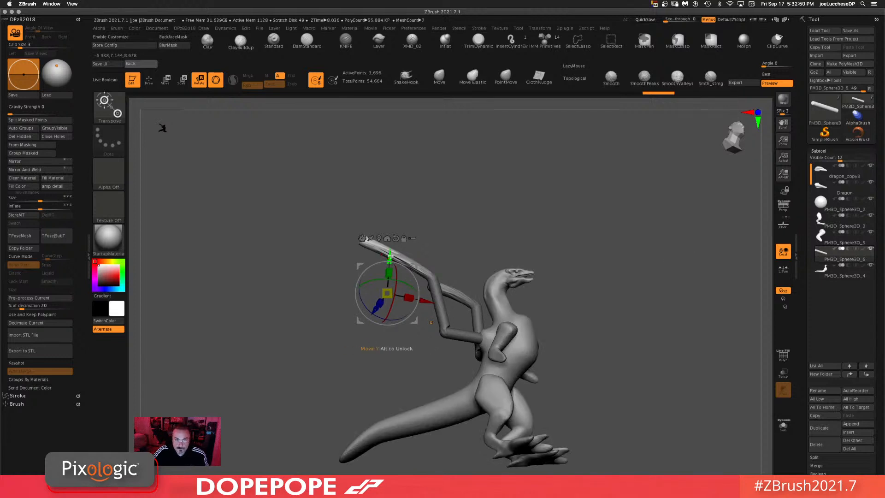
drag(391, 256, 390, 269)
ctrl+drag(665, 280, 640, 386)
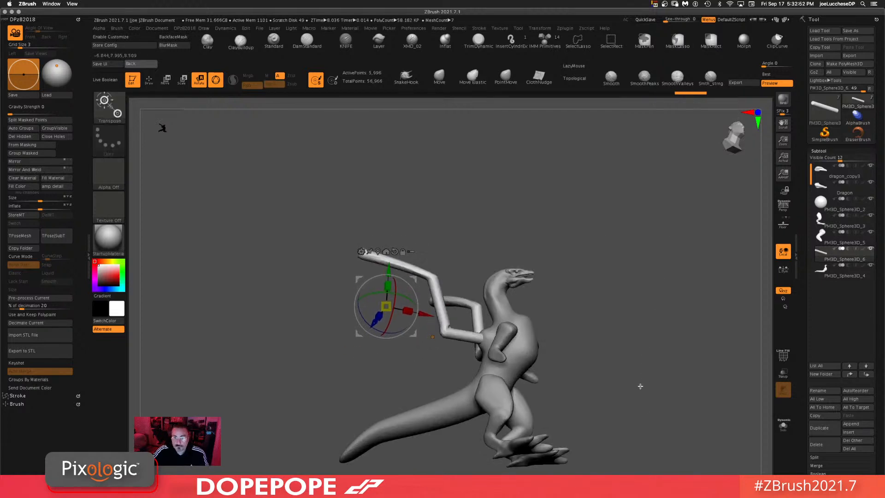
Step: Reshape the tip of the wing bone cylinder with the Move brush, pulling it longer and bending it outward
mouse_move(504, 193)
mouse_down()
mouse_move(513, 188)
mouse_move(557, 215)
mouse_up()
drag(623, 325, 576, 225)
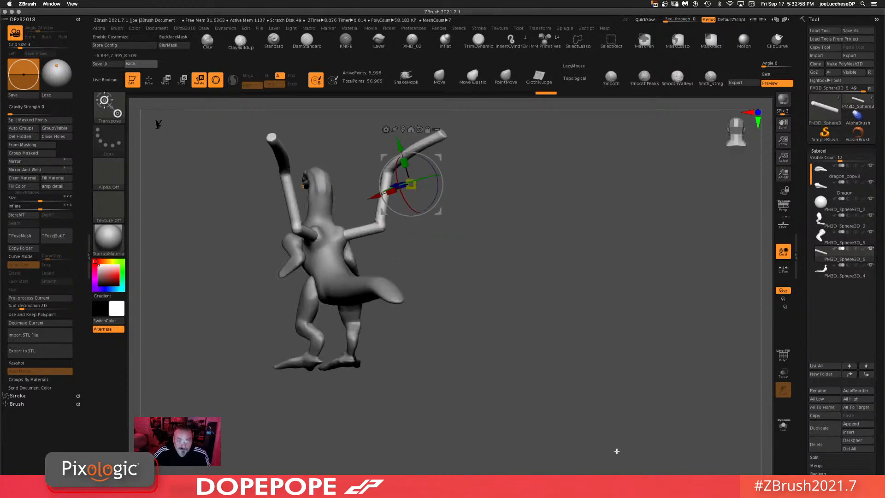
drag(539, 326, 521, 321)
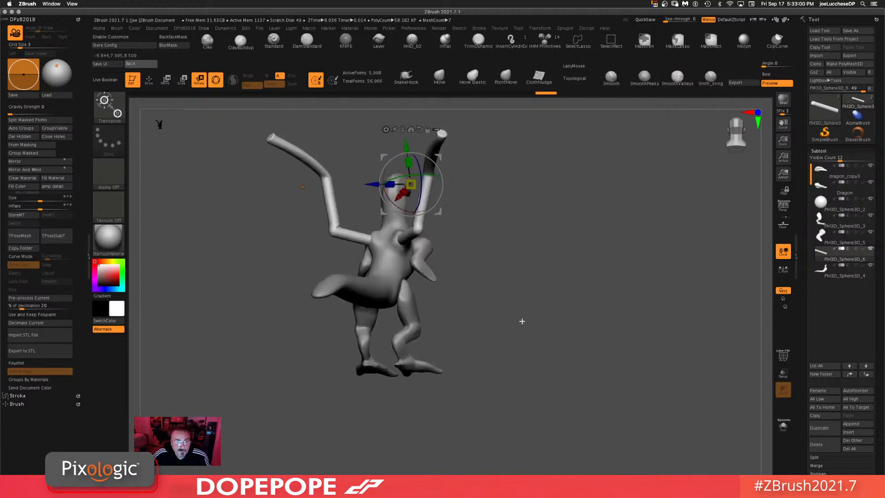
click(439, 77)
drag(497, 125, 522, 131)
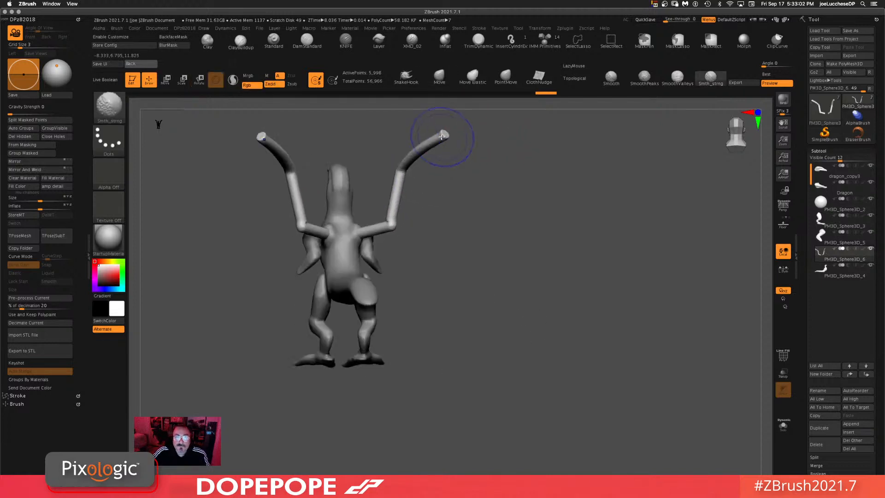
mouse_move(443, 142)
shift+mouse_down()
mouse_move(555, 110)
mouse_move(569, 205)
mouse_move(536, 201)
mouse_move(555, 235)
mouse_move(555, 444)
mouse_move(552, 431)
shift+mouse_up()
key(ctrl)
drag(571, 291, 550, 288)
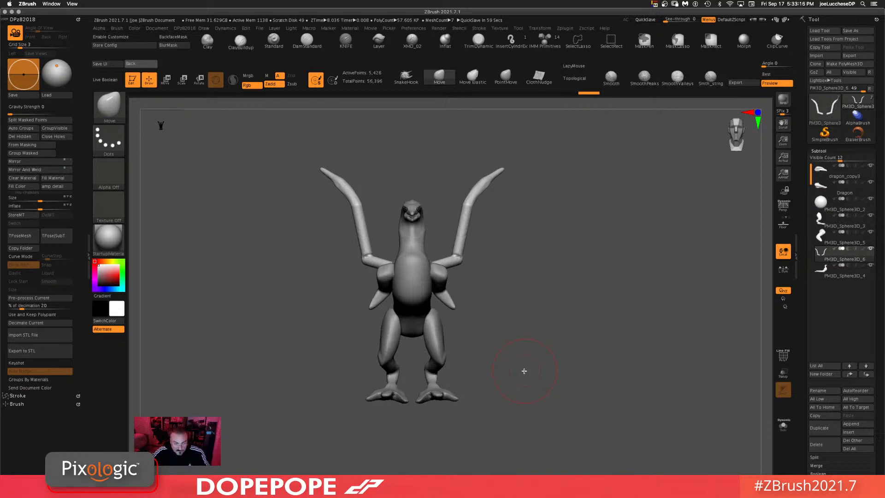
mouse_move(520, 403)
mouse_down()
mouse_move(529, 403)
mouse_move(539, 375)
mouse_move(507, 318)
mouse_move(524, 357)
mouse_up()
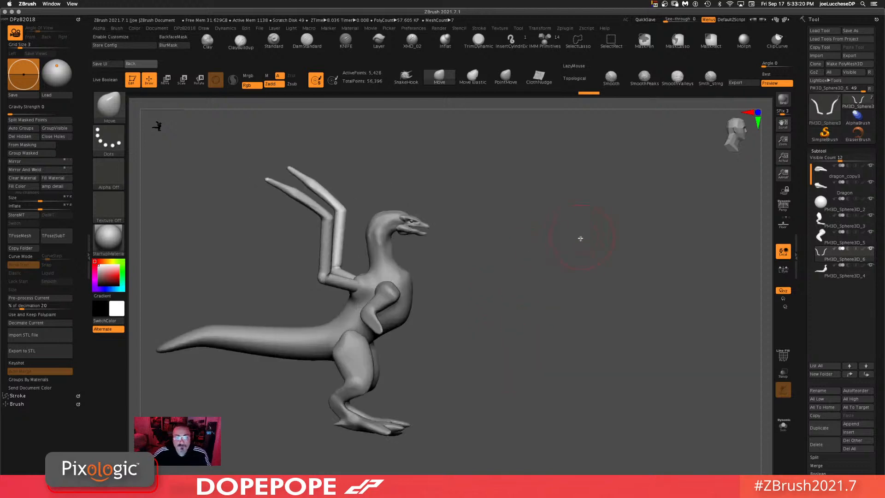
drag(581, 238, 469, 247)
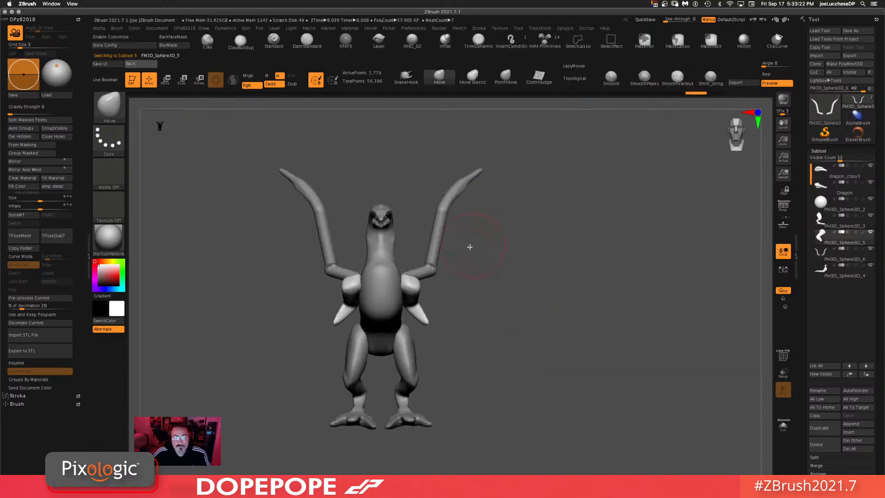
Step: Select the small front arm subtool and place the Gizmo at its shoulder, undoing stray moves
alt+click(362, 281)
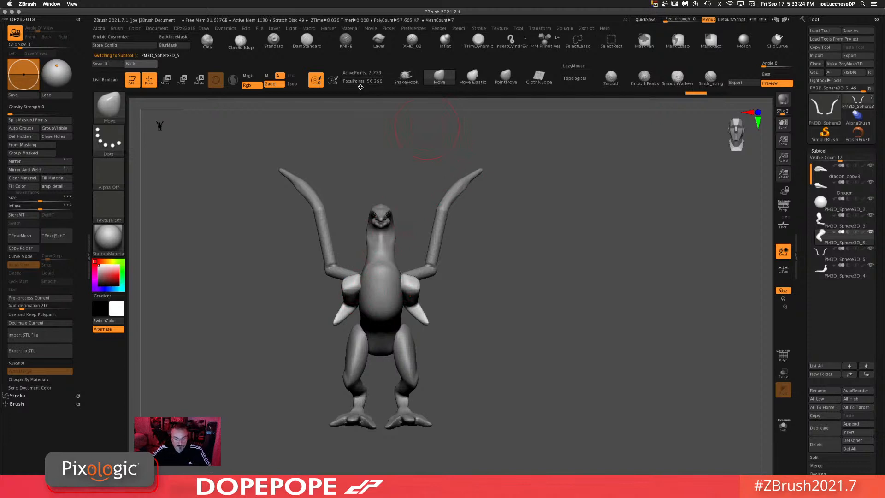
key(r)
alt+click(377, 210)
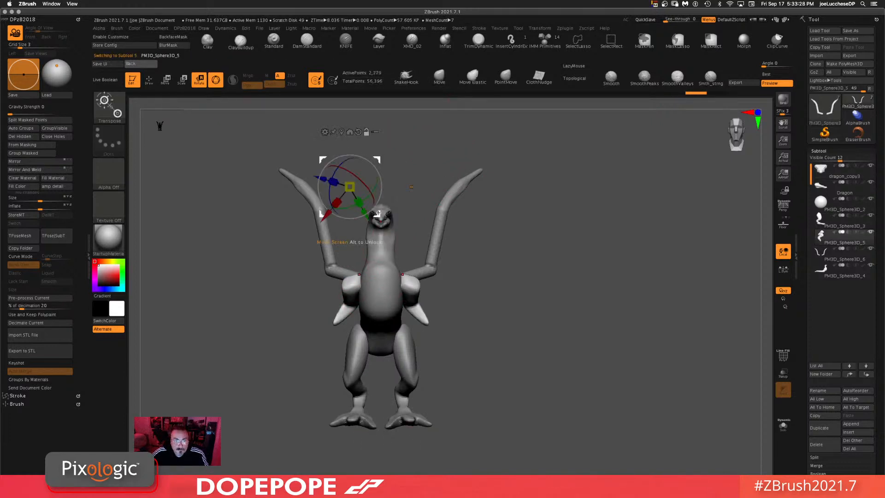
alt+click(389, 289)
mouse_move(388, 289)
mouse_down()
mouse_move(371, 264)
mouse_move(392, 287)
mouse_move(362, 286)
mouse_up()
click(361, 231)
key(ctrl+z)
key(ctrl+z)
click(361, 232)
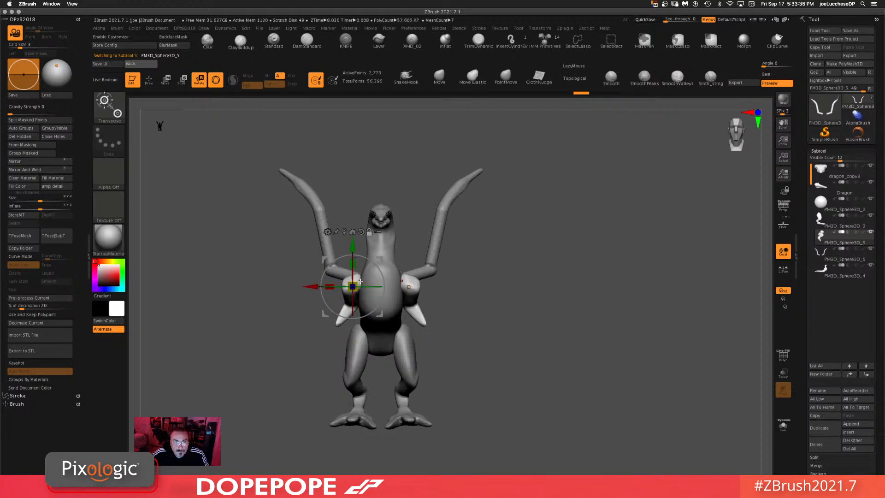
drag(336, 286, 348, 286)
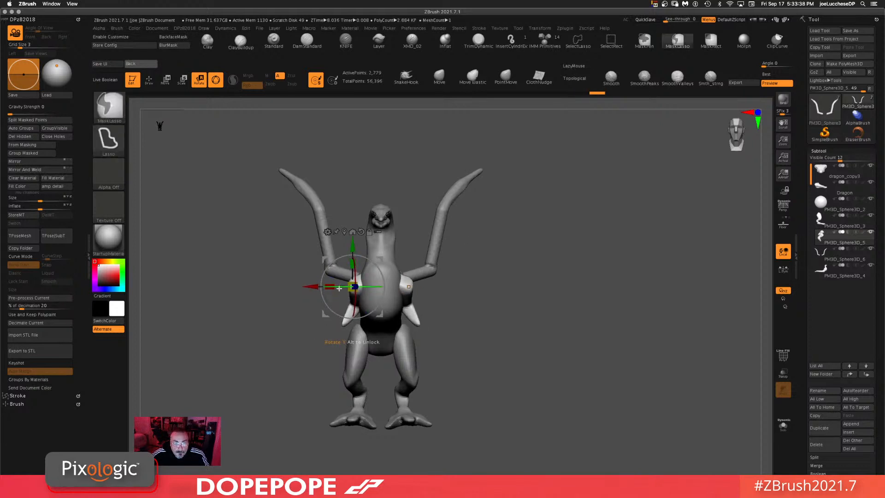
Step: Move the small front arm with the Gizmo so it sits closer against the chest
shift+drag(504, 254, 556, 254)
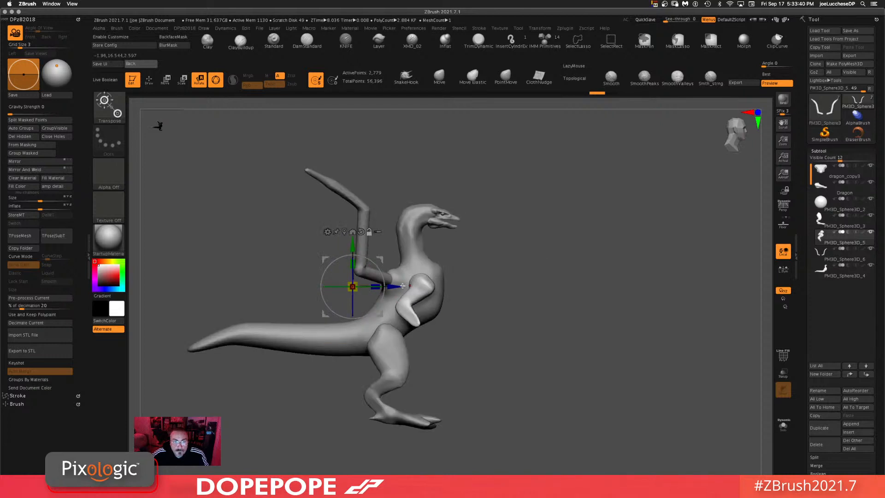
alt+drag(403, 286, 471, 286)
shift+drag(575, 241, 521, 249)
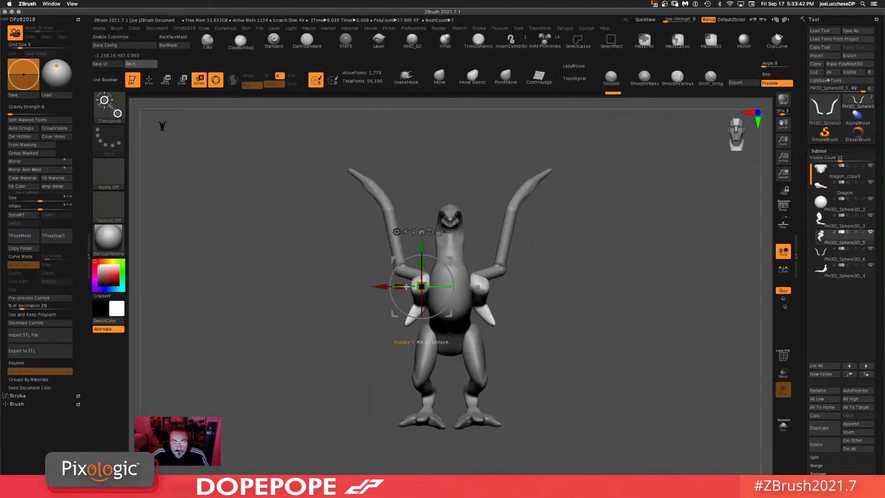
drag(406, 286, 423, 286)
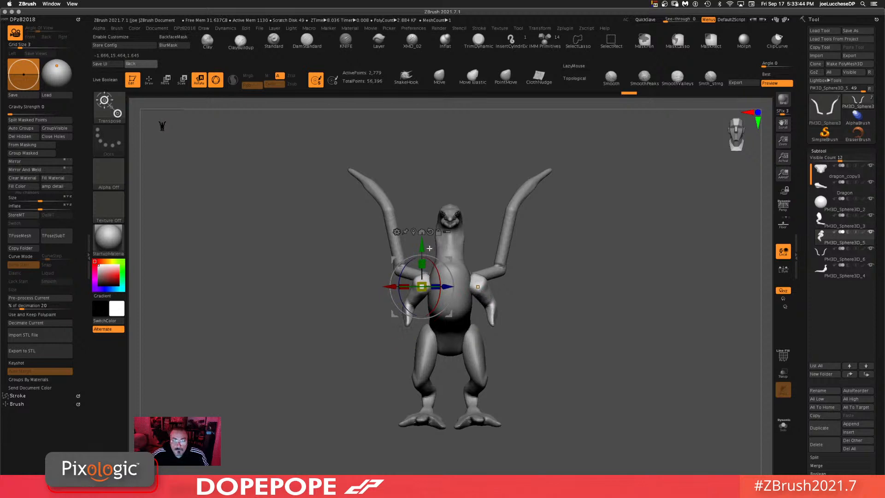
drag(451, 259, 454, 261)
shift+drag(566, 265, 564, 269)
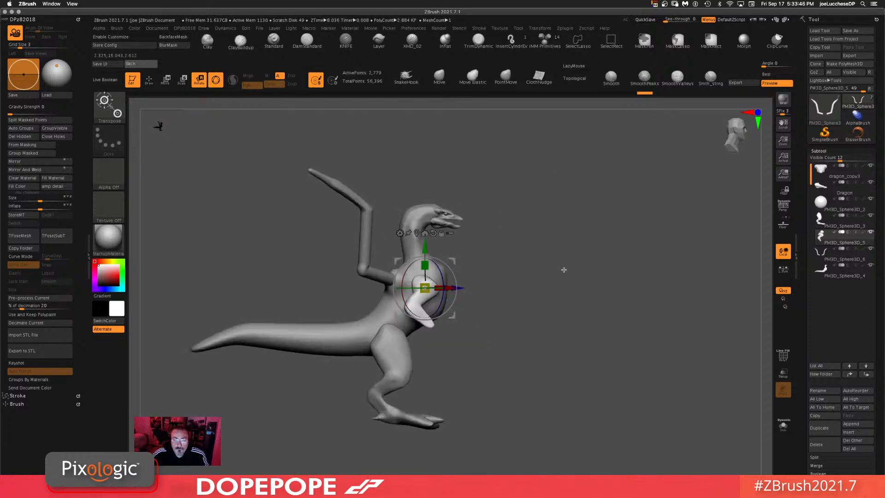
drag(453, 316, 459, 315)
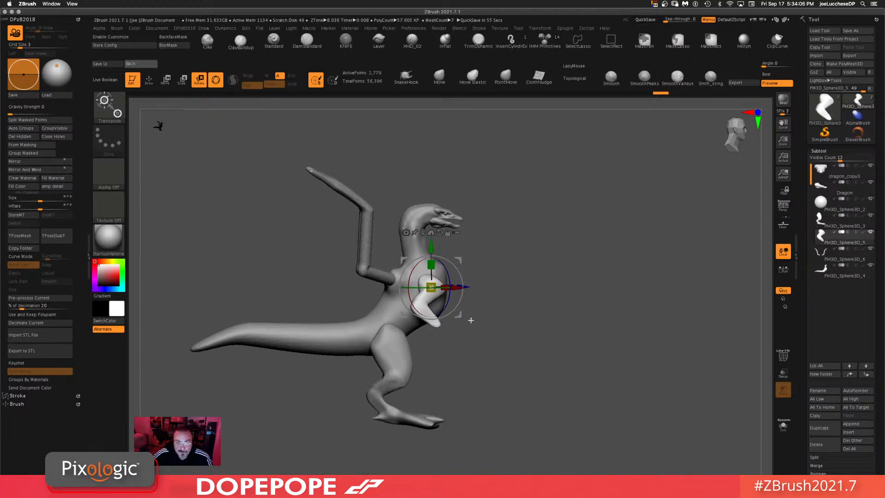
drag(457, 315, 458, 318)
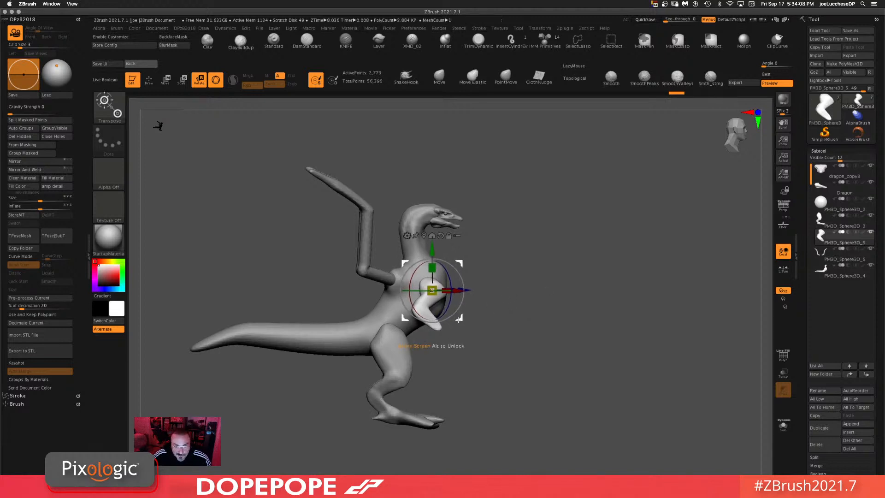
drag(585, 296, 614, 316)
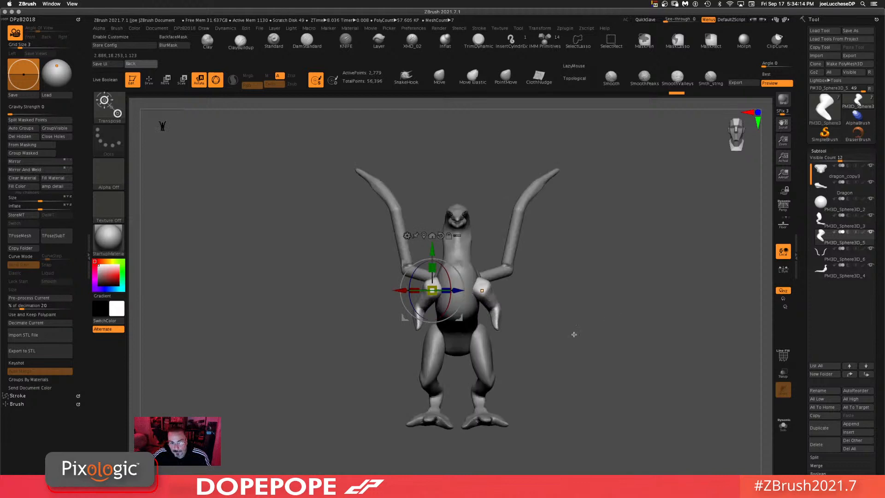
mouse_move(557, 330)
mouse_down()
mouse_move(587, 332)
mouse_move(576, 347)
mouse_move(567, 336)
mouse_move(579, 284)
mouse_move(544, 265)
mouse_up()
Step: Select the leg subtool and pull the ankle area into shape with the Move brush
click(439, 76)
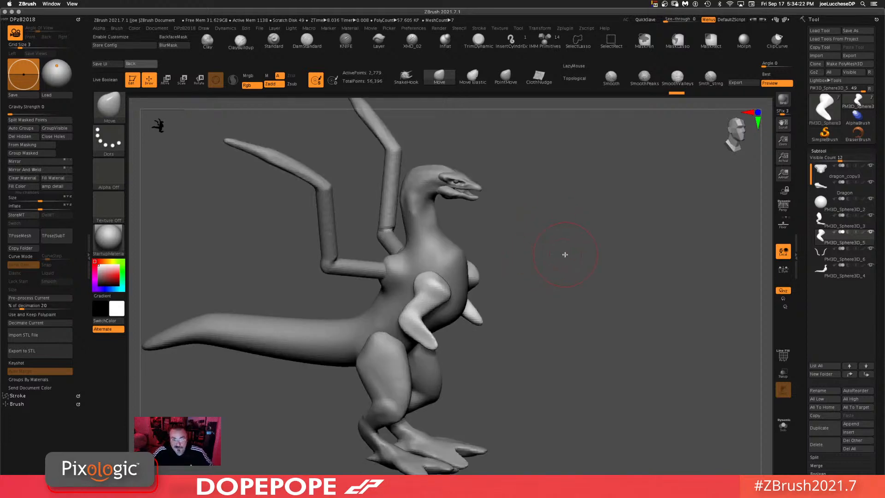
mouse_move(563, 259)
mouse_down()
mouse_move(569, 253)
mouse_move(537, 242)
mouse_move(573, 231)
mouse_move(569, 247)
mouse_up()
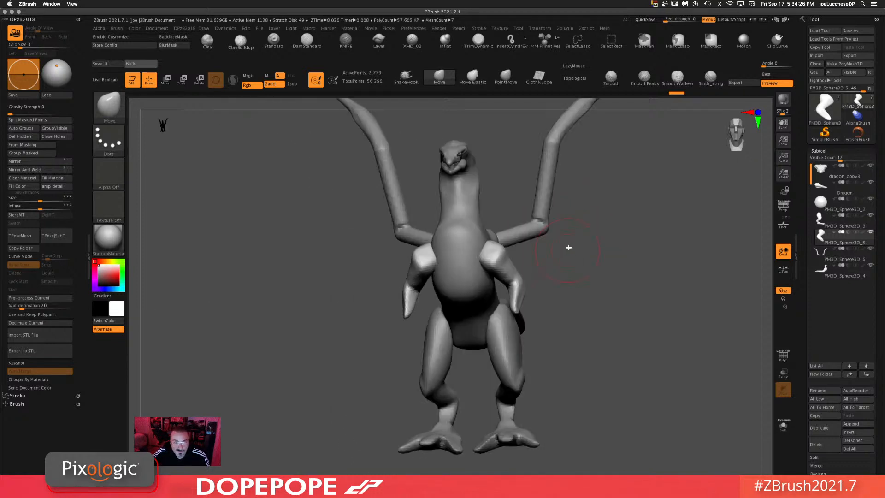
mouse_move(644, 258)
mouse_down()
mouse_move(604, 279)
mouse_move(623, 290)
mouse_up()
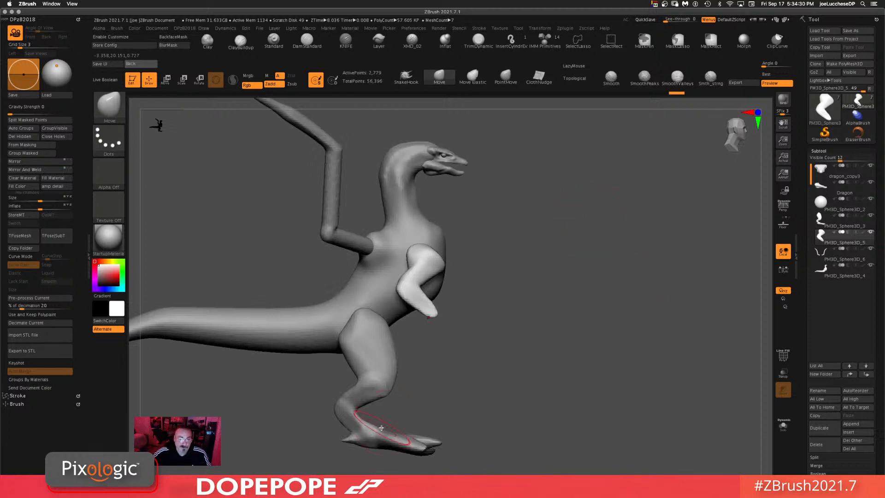
alt+click(402, 438)
alt+drag(569, 353, 585, 318)
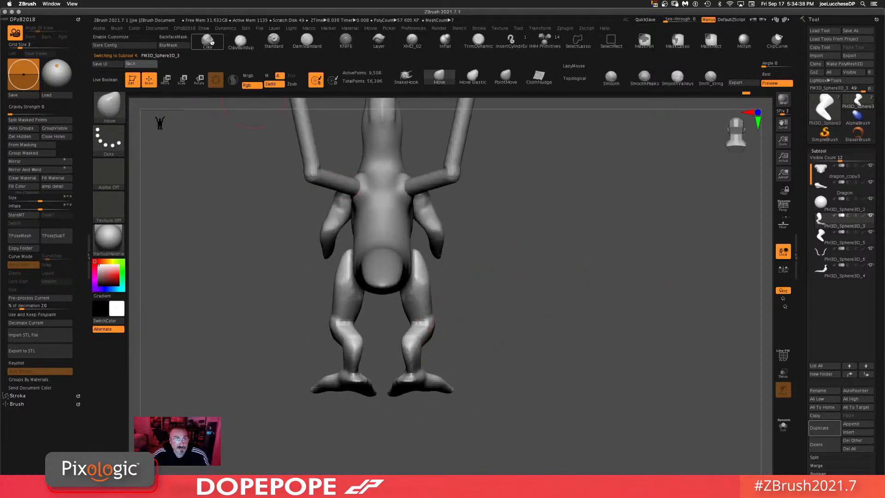
drag(552, 347, 524, 320)
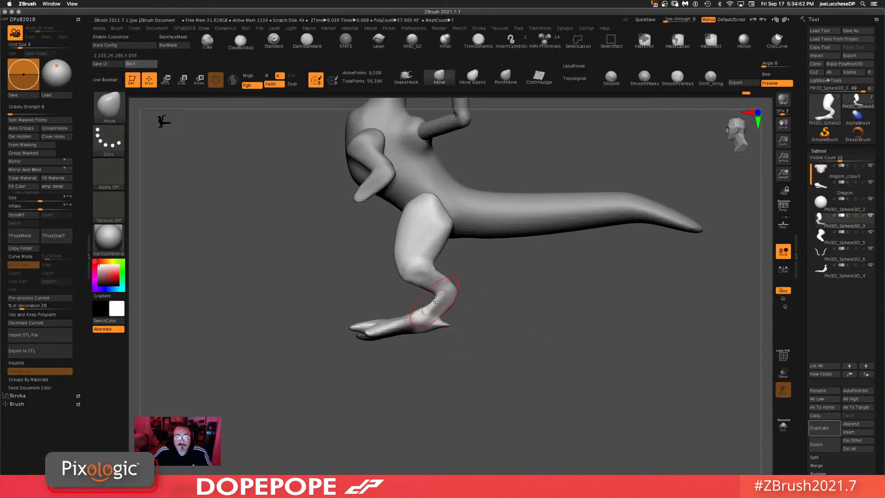
mouse_move(500, 321)
mouse_down()
mouse_move(526, 350)
mouse_move(500, 377)
mouse_move(469, 315)
mouse_move(473, 327)
mouse_move(321, 314)
mouse_move(463, 374)
mouse_up()
key(ctrl)
ctrl+click(533, 304)
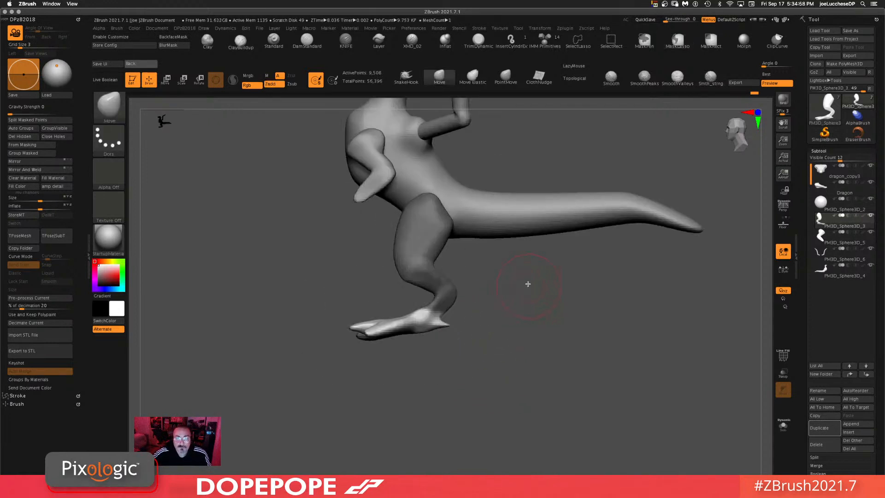
Step: Reposition and angle the foot with the Gizmo, checking it from below and the side
key(w)
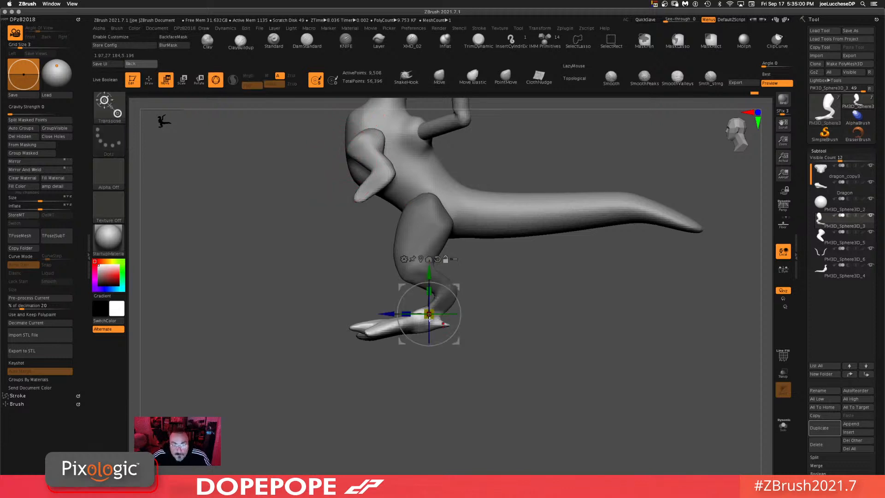
drag(430, 318, 425, 326)
drag(486, 306, 491, 266)
drag(460, 341, 475, 333)
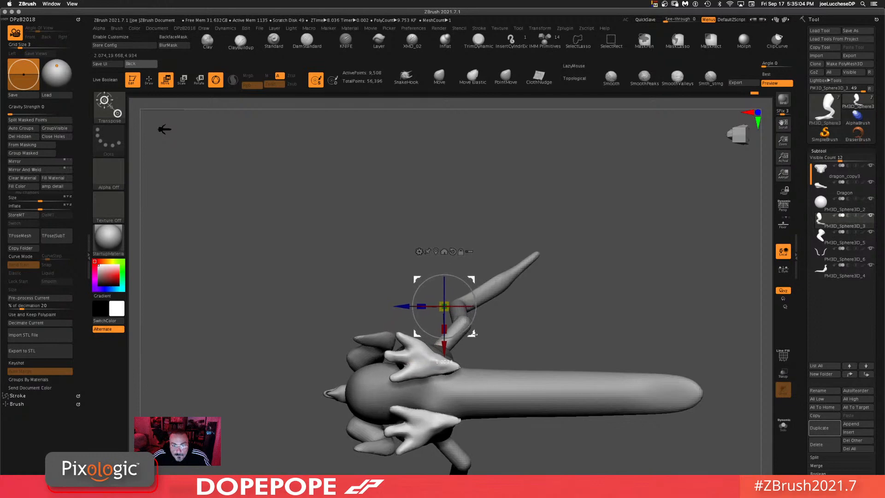
drag(569, 300, 464, 371)
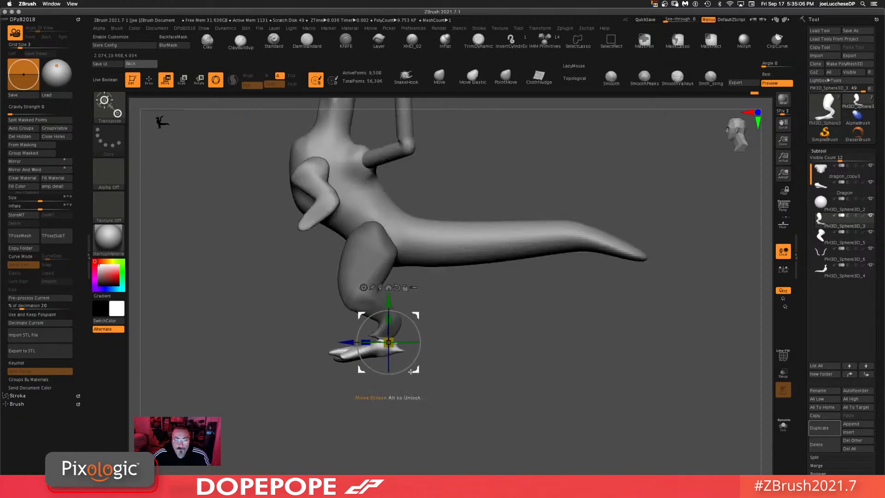
drag(411, 372, 400, 372)
ctrl+drag(528, 341, 518, 430)
alt+drag(494, 374, 508, 367)
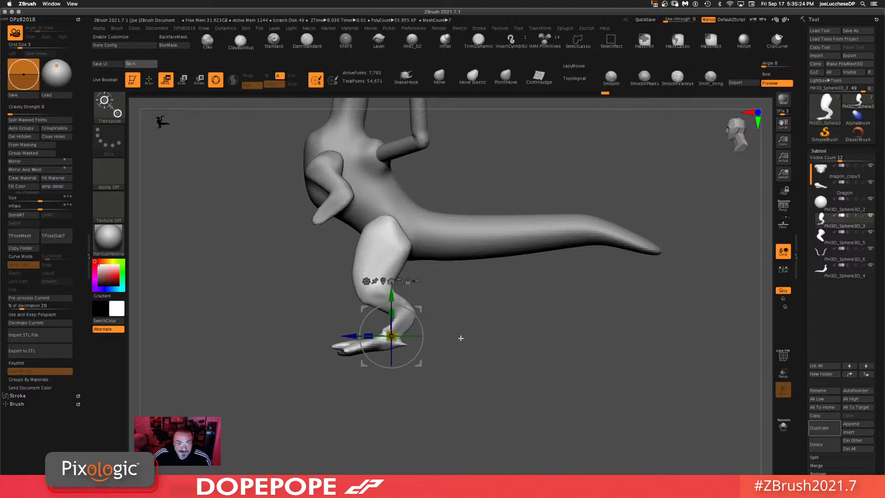
drag(504, 340, 477, 340)
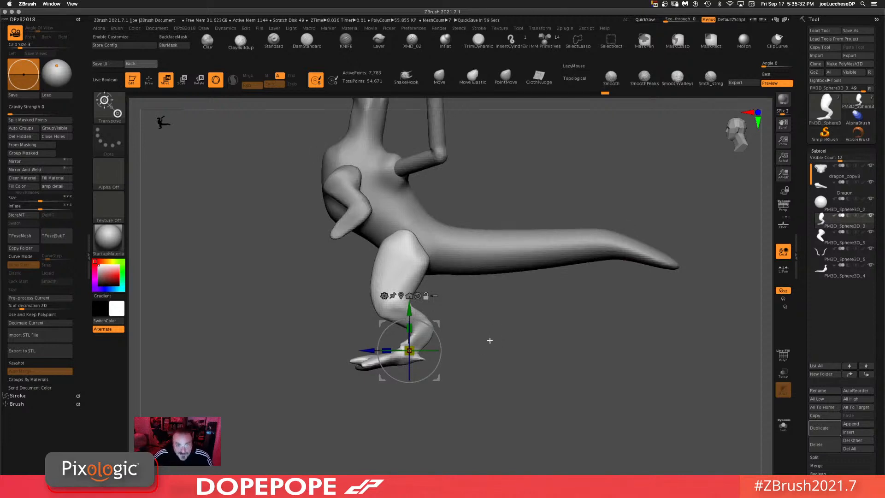
drag(520, 351, 514, 295)
alt+drag(515, 392, 504, 266)
shift+drag(523, 230, 526, 301)
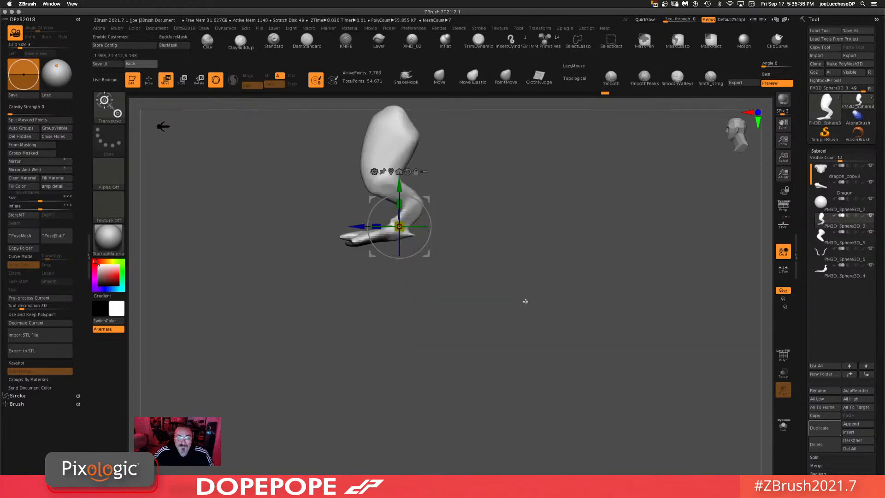
alt+drag(459, 294, 469, 415)
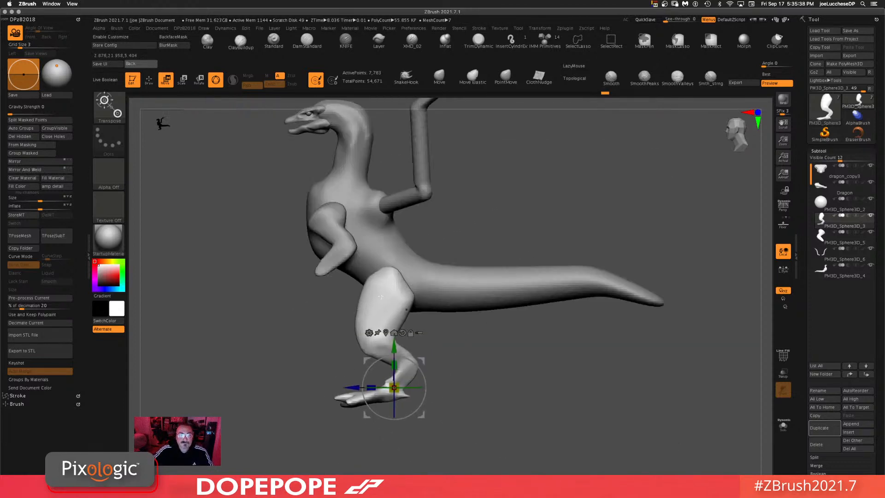
Step: Select the wing bone subtool and examine the wing pose from several angles
alt+click(316, 217)
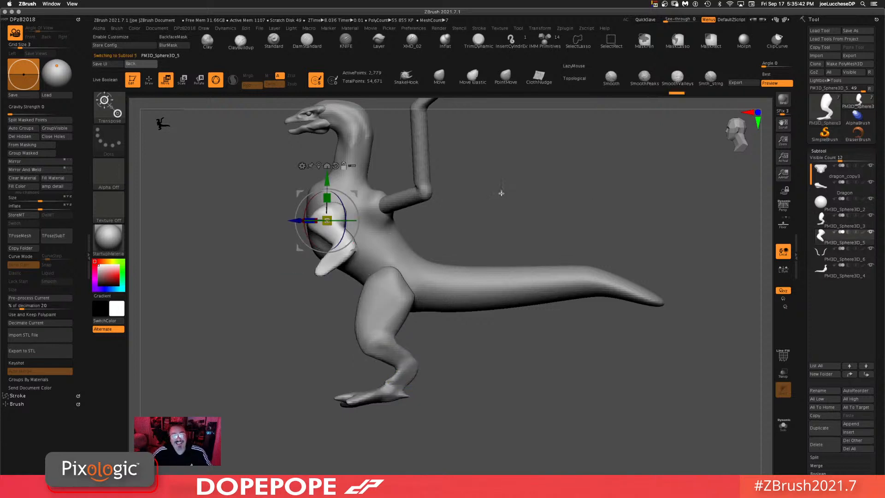
alt+drag(526, 140, 413, 237)
alt+click(412, 237)
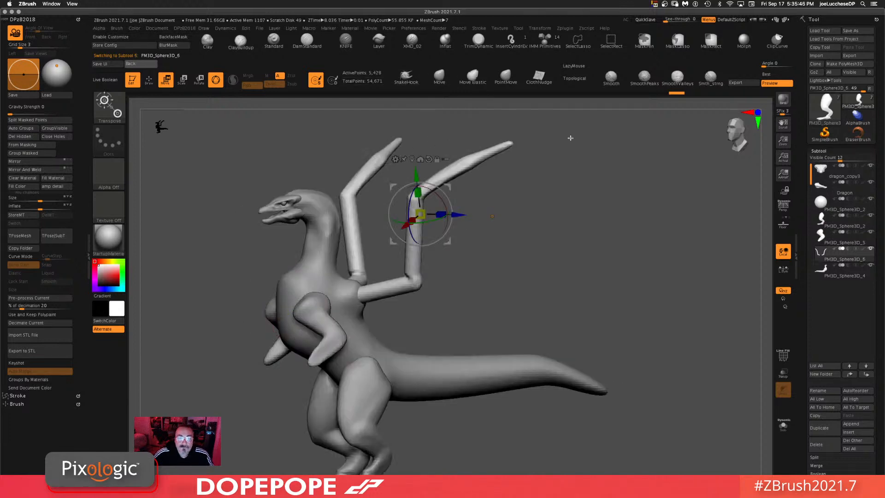
drag(638, 180, 574, 258)
alt+drag(679, 299, 548, 253)
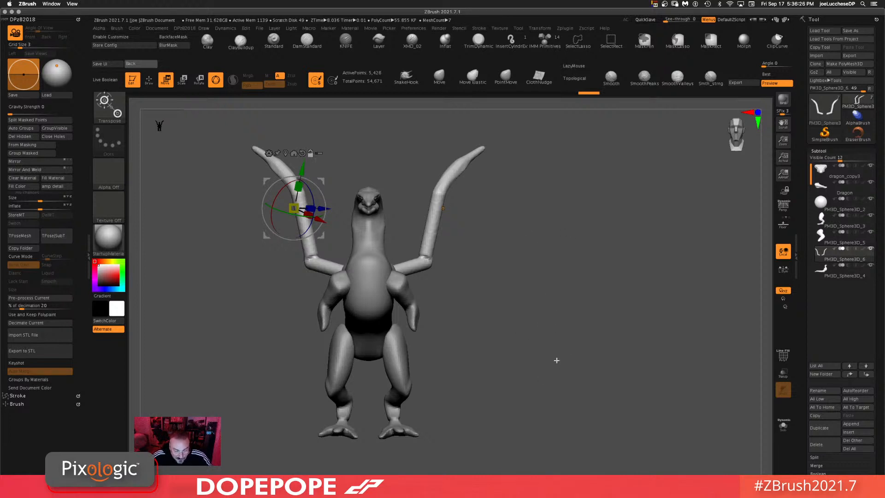
drag(555, 348, 519, 349)
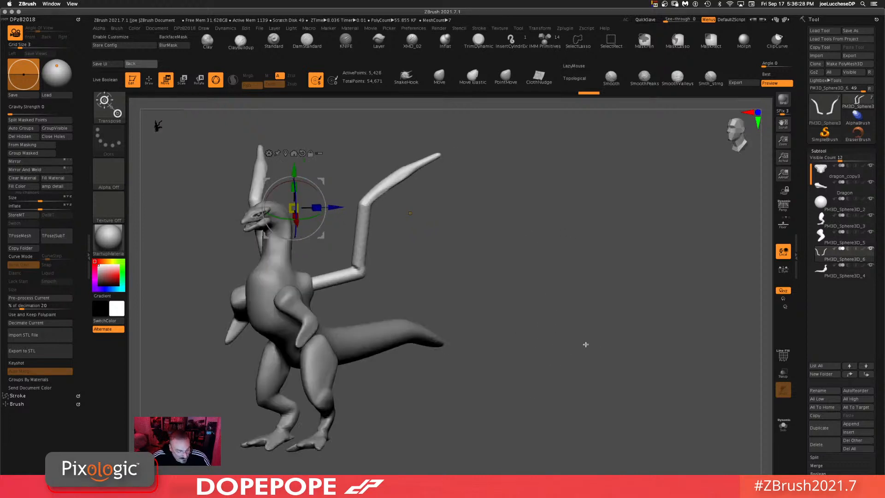
drag(581, 330, 491, 313)
alt+drag(396, 300, 576, 304)
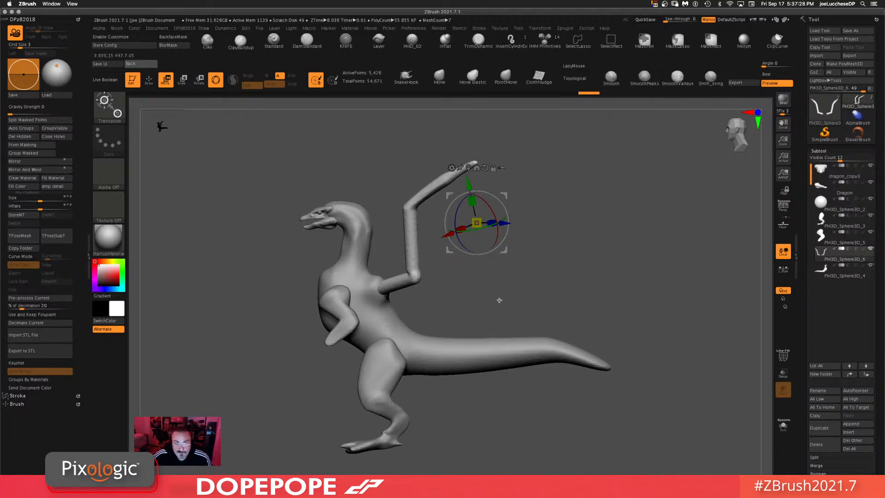
Step: Save the dragon tool as Dragon.ztl
drag(500, 300, 539, 300)
shift+drag(669, 312, 569, 326)
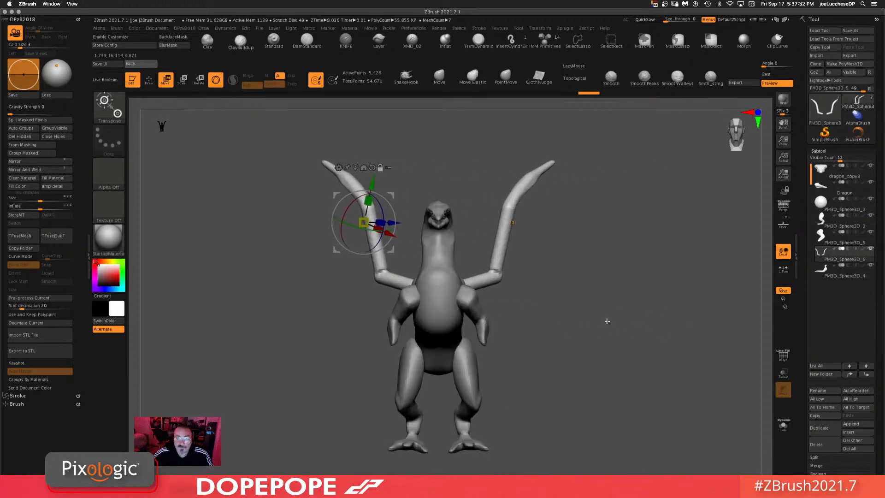
drag(602, 235, 530, 215)
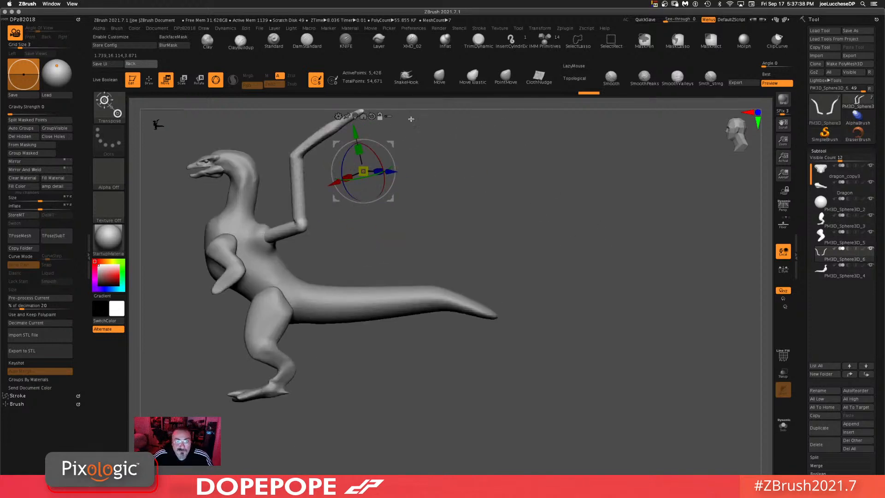
alt+drag(409, 119, 488, 156)
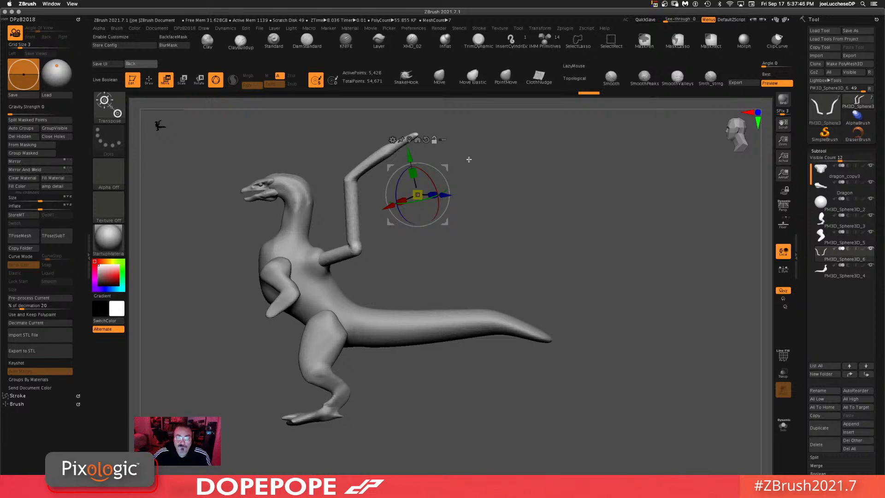
click(426, 140)
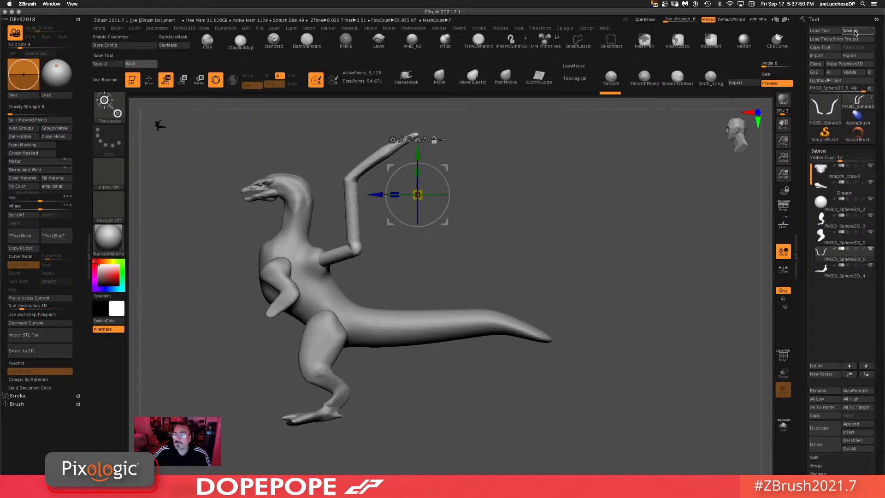
click(856, 31)
click(375, 123)
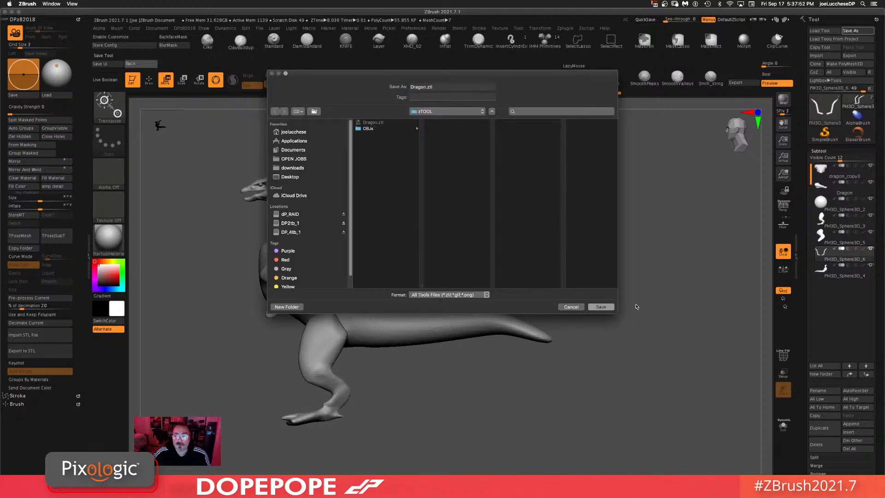
click(600, 307)
click(494, 119)
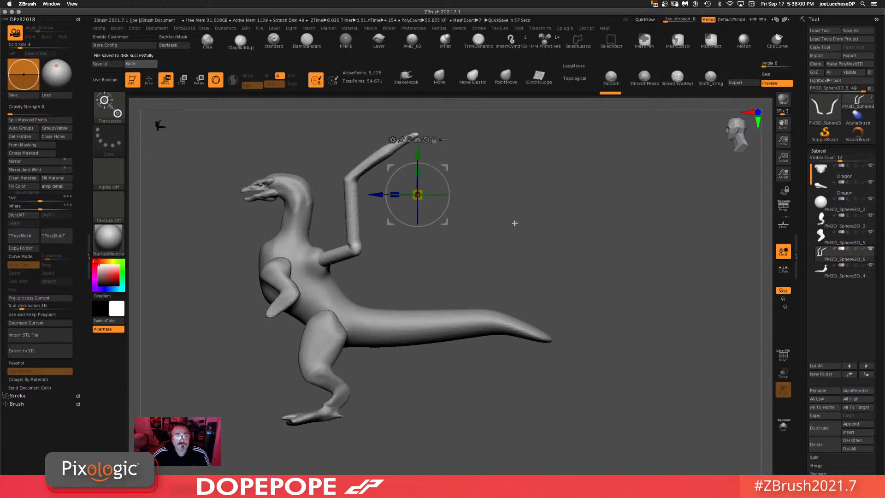
Step: Select the neck-and-torso subtool and inspect it on its own in Solo mode
drag(502, 226, 586, 121)
alt+click(329, 175)
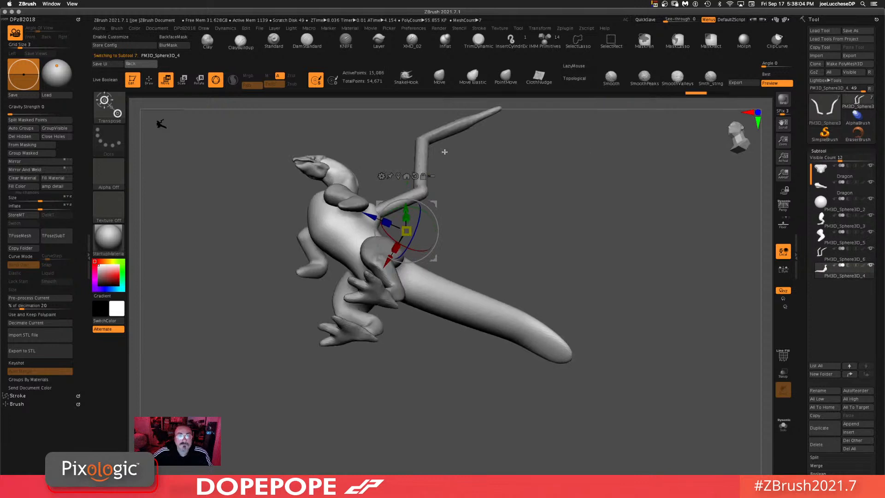
key(space)
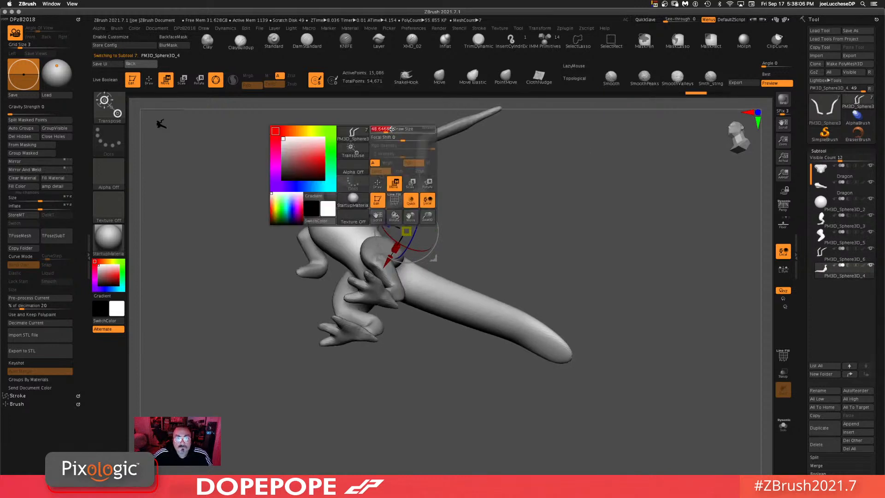
click(787, 429)
alt+drag(447, 205, 490, 242)
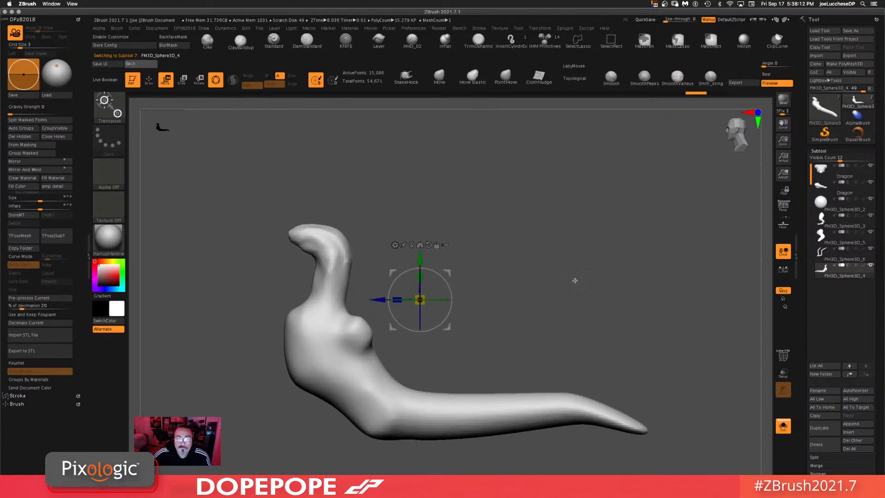
click(784, 427)
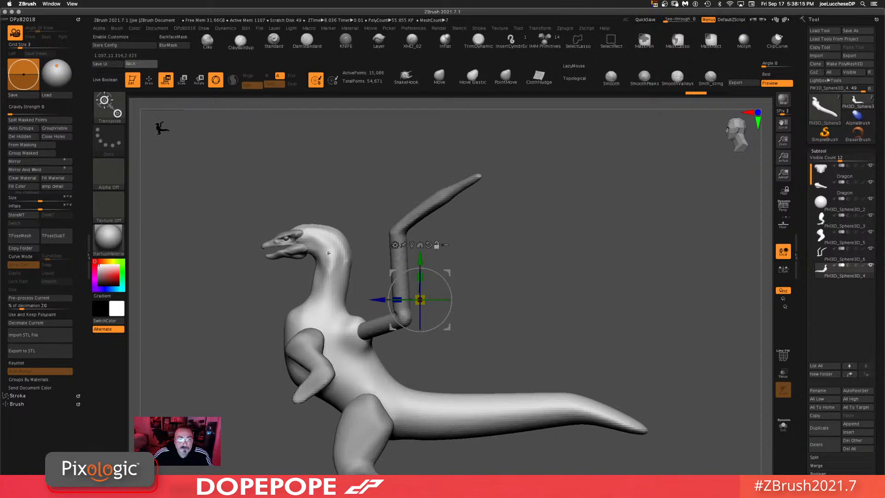
Step: Mask the upper neck of the torso subtool and split the masked points into a separate subtool
drag(545, 255, 341, 185)
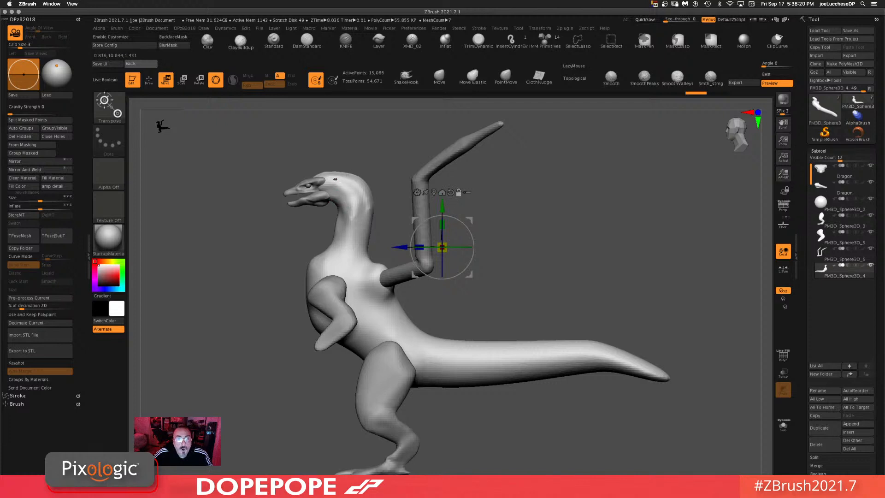
alt+drag(589, 248, 582, 254)
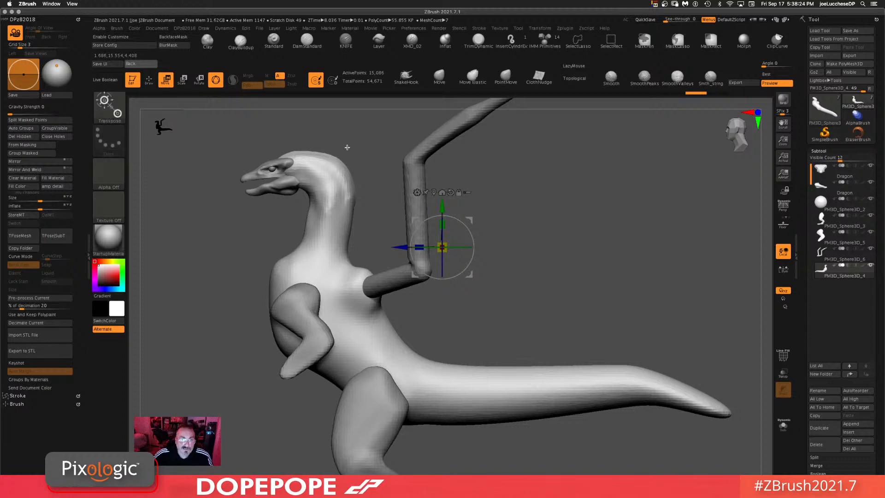
mouse_move(364, 138)
ctrl+mouse_down()
mouse_move(382, 231)
mouse_move(350, 264)
mouse_move(286, 251)
mouse_move(183, 199)
mouse_move(373, 120)
ctrl+mouse_up()
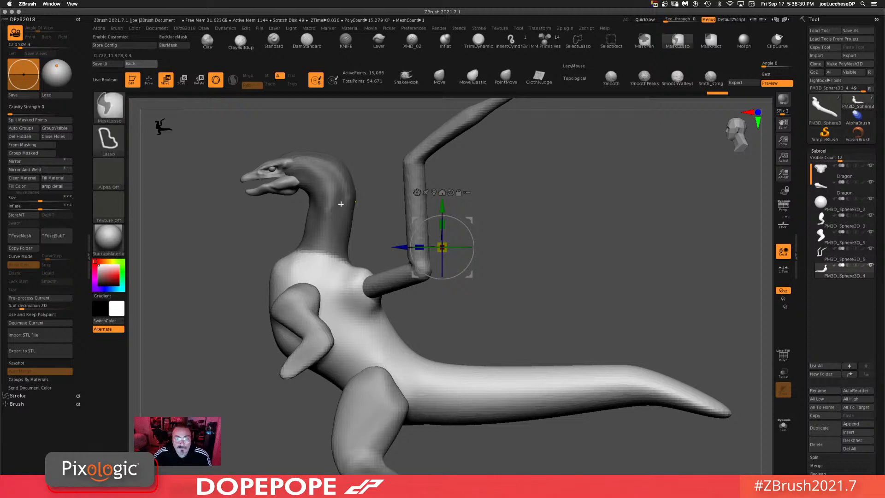
ctrl+click(220, 263)
drag(532, 199, 523, 215)
mouse_move(361, 246)
ctrl+mouse_down()
mouse_move(334, 246)
mouse_move(373, 295)
ctrl+mouse_up()
mouse_move(610, 228)
shift+mouse_down()
mouse_move(534, 242)
mouse_move(558, 272)
shift+mouse_up()
click(27, 120)
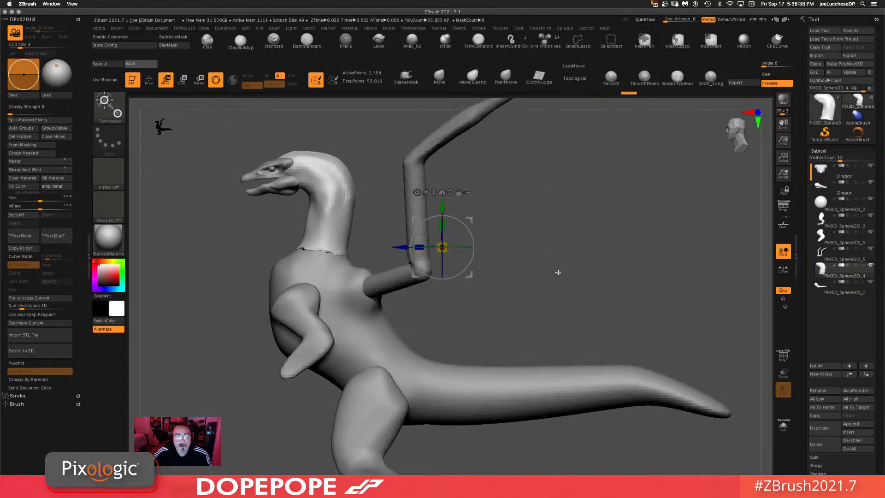
Step: Switch to the Move brush and reshape the chest of the torso subtool below the split
alt+click(354, 292)
ctrl+drag(575, 213, 591, 282)
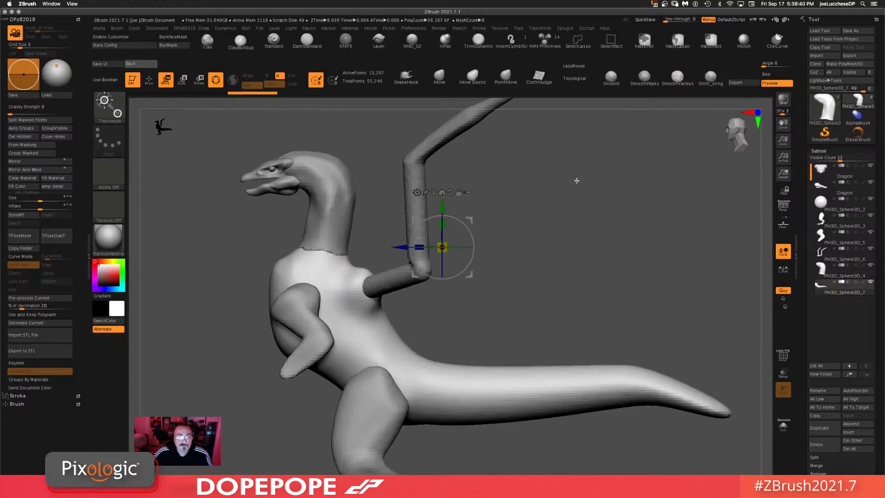
click(440, 76)
alt+click(337, 218)
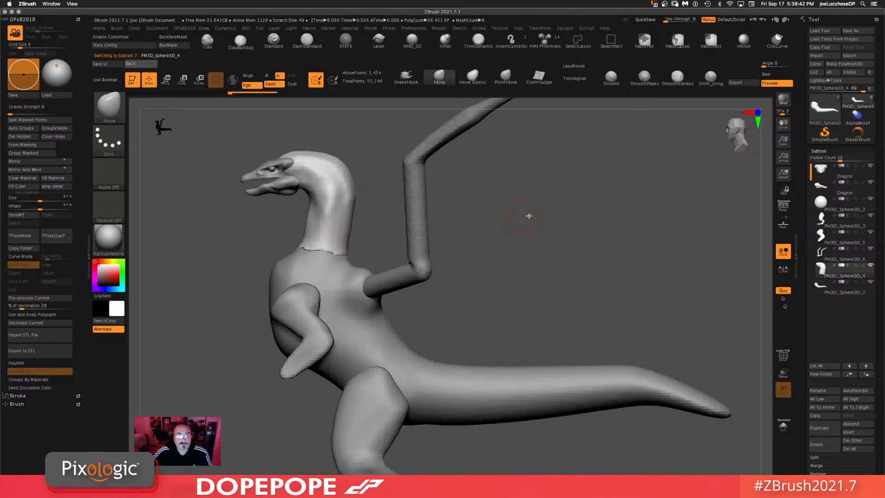
key(space)
drag(545, 217, 561, 216)
drag(324, 250, 323, 259)
mouse_move(472, 237)
shift+mouse_down()
mouse_move(546, 233)
mouse_move(478, 251)
mouse_move(540, 245)
mouse_move(521, 256)
shift+mouse_up()
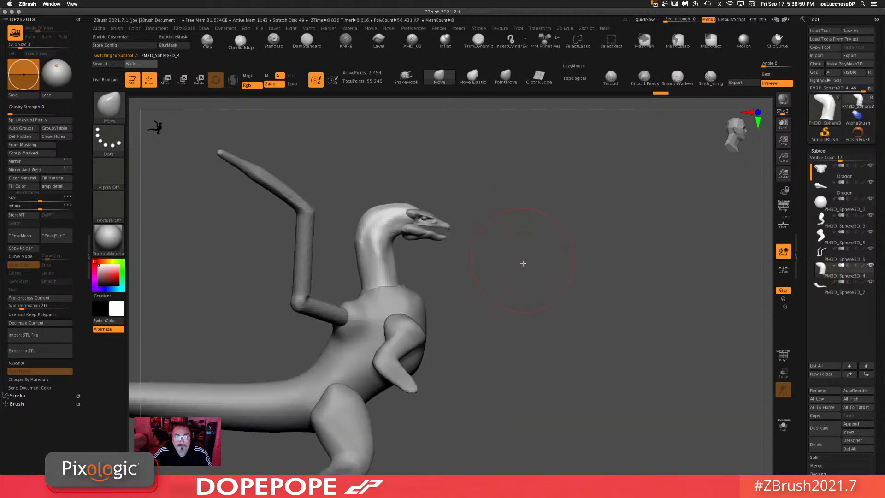
Step: Select the split neck subtool and adjust its base with the Move brush
alt+click(388, 299)
mouse_move(590, 278)
ctrl+mouse_down()
mouse_move(578, 357)
mouse_move(563, 362)
mouse_move(583, 299)
ctrl+mouse_up()
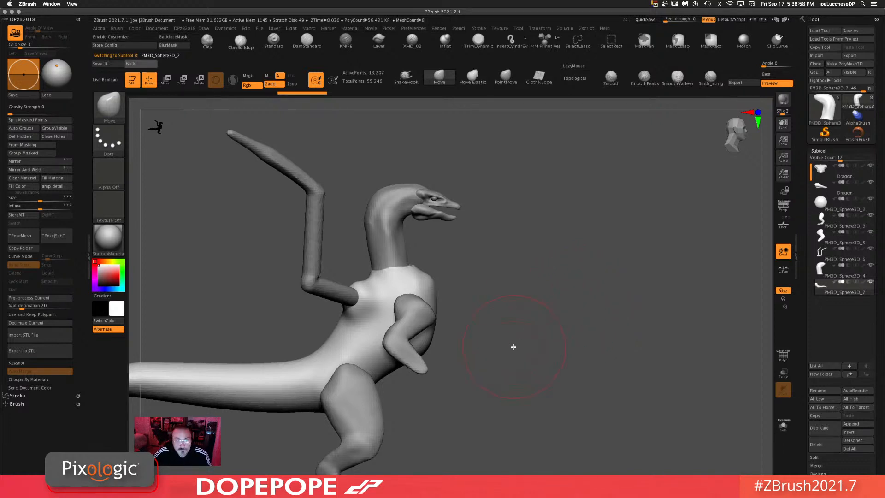
drag(526, 358, 564, 324)
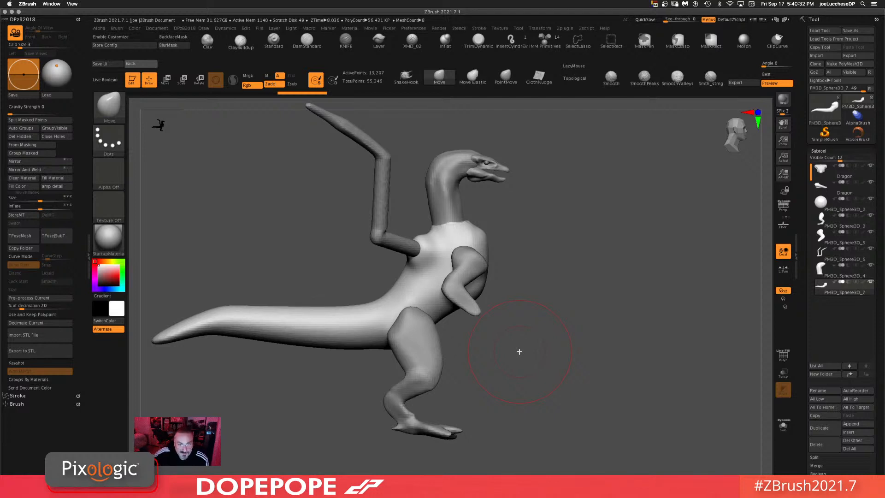
drag(555, 364, 543, 370)
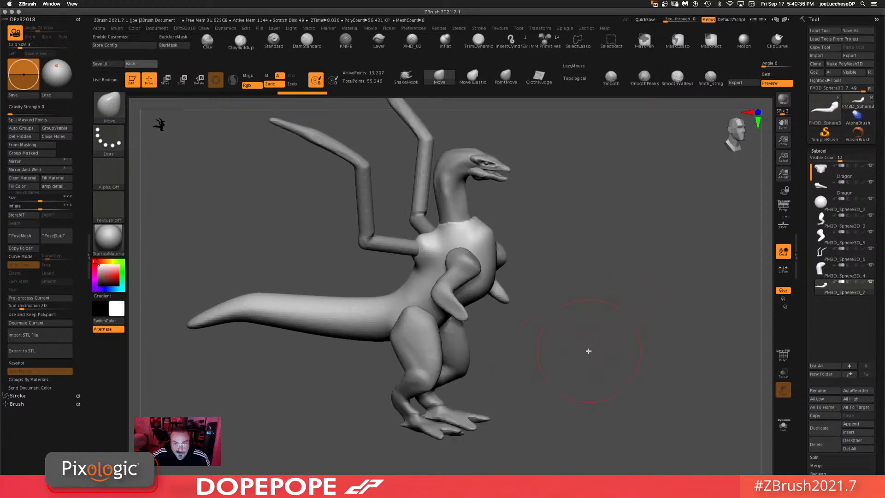
drag(583, 348, 590, 331)
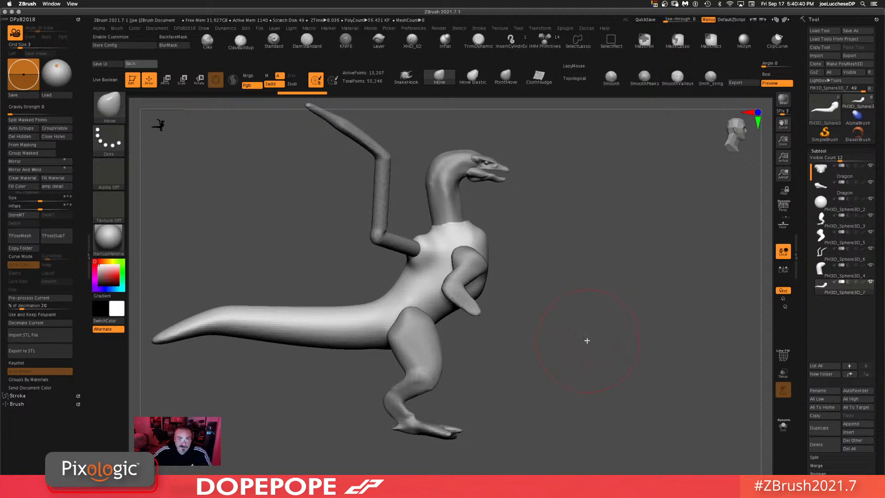
drag(620, 332, 602, 323)
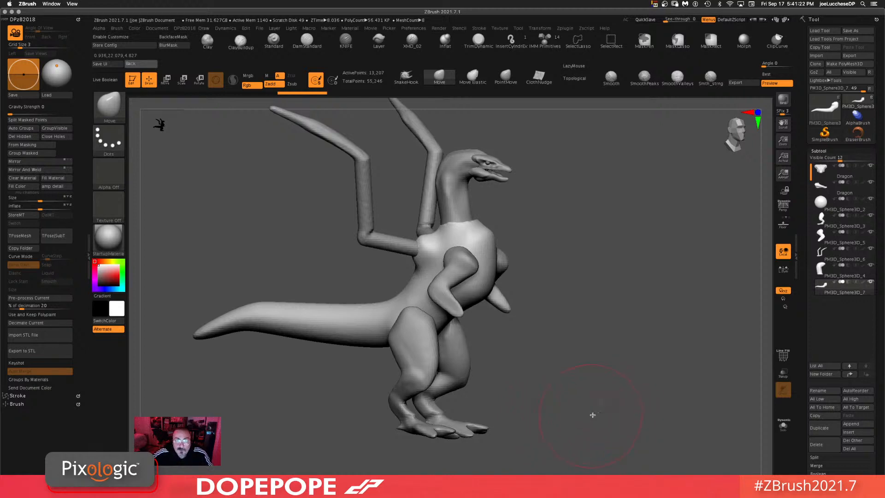
drag(603, 412, 565, 405)
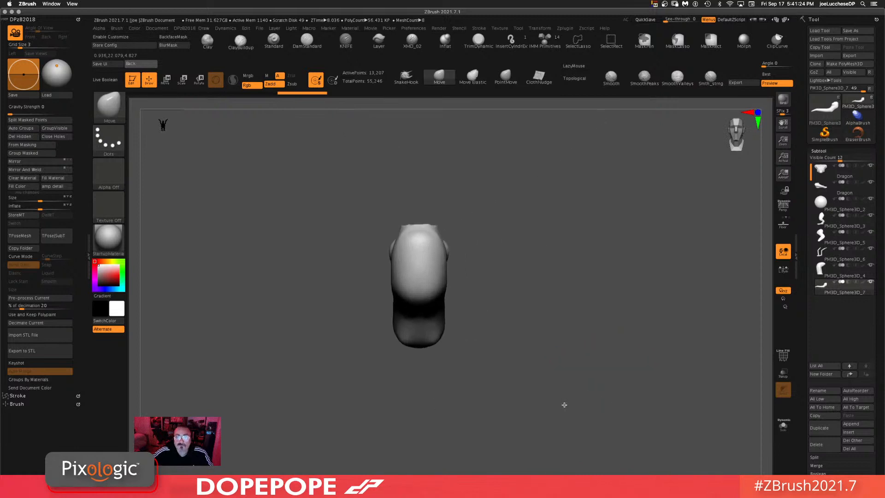
drag(640, 344, 484, 271)
alt+click(446, 305)
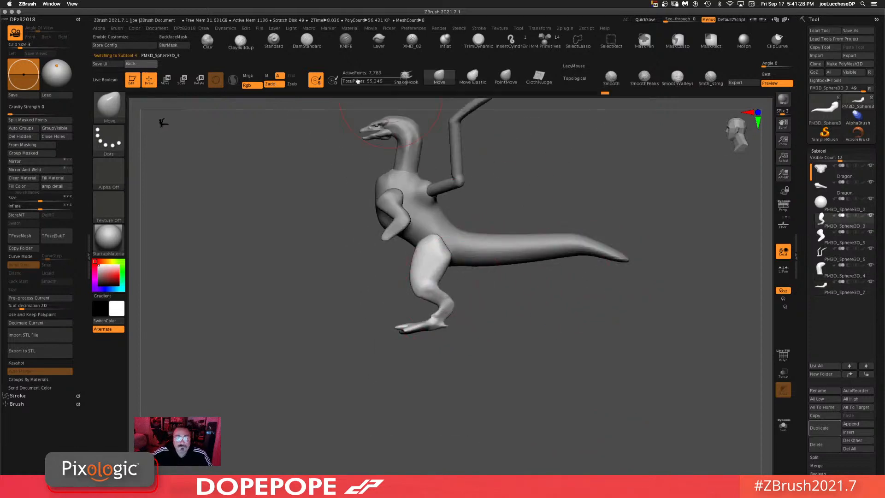
key(b)
key(c)
key(l)
drag(553, 361, 506, 403)
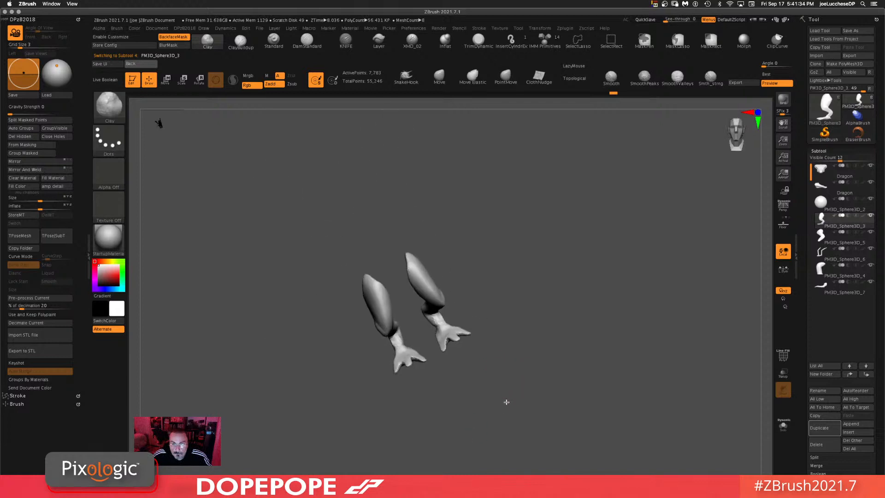
mouse_move(508, 319)
mouse_down()
mouse_move(566, 312)
mouse_move(495, 332)
mouse_move(581, 340)
mouse_move(614, 314)
mouse_move(577, 235)
mouse_up()
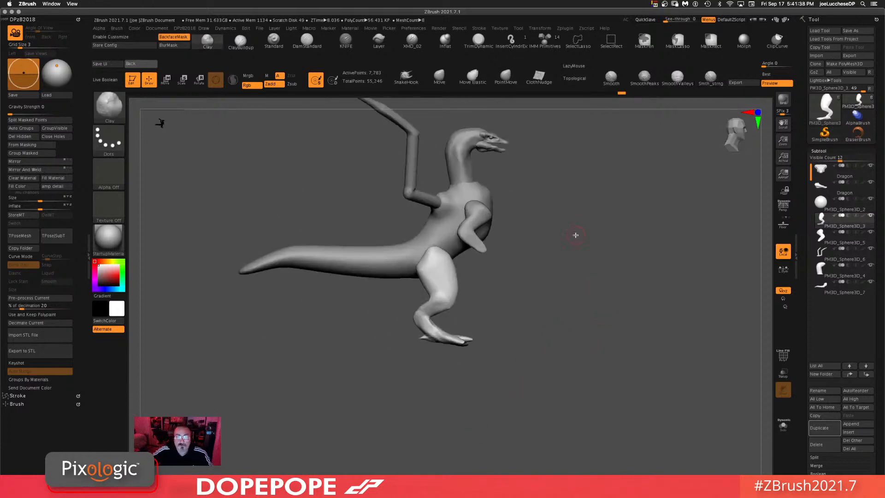
key(space)
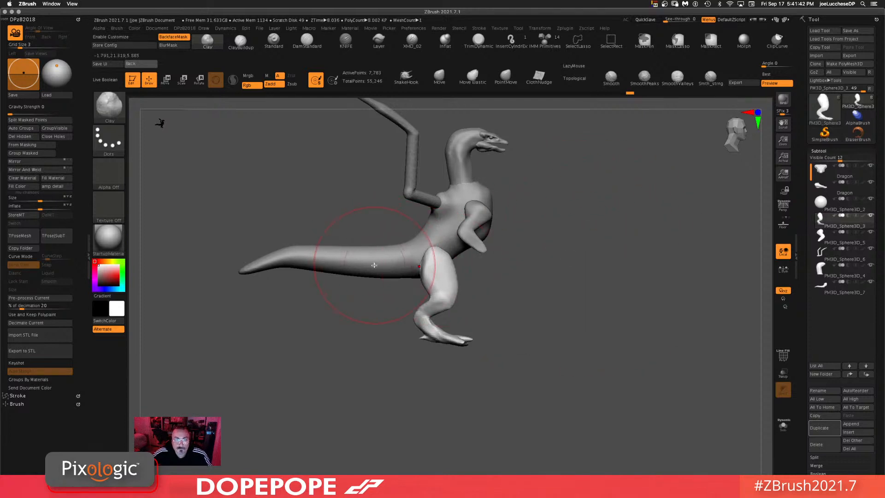
alt+click(376, 263)
drag(377, 260, 386, 241)
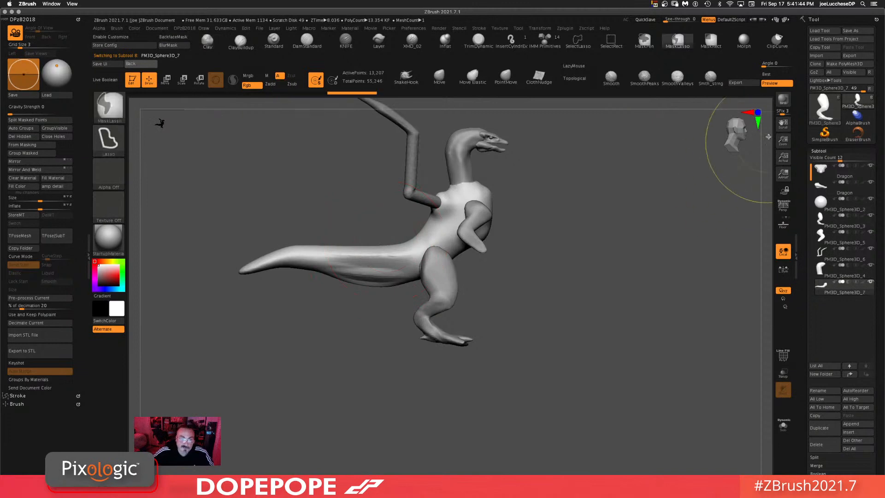
key(ctrl+z)
Step: Bend the tail downward into a sweeping curve with the Move brush
click(439, 77)
key(space)
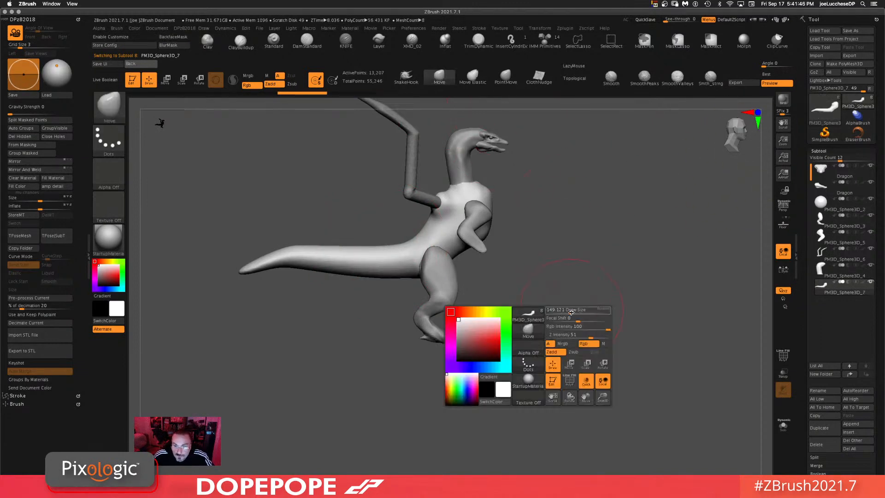
mouse_move(318, 258)
mouse_down()
mouse_move(322, 282)
mouse_move(340, 299)
mouse_move(334, 306)
mouse_up()
mouse_move(279, 315)
mouse_down()
mouse_move(278, 305)
mouse_move(276, 317)
mouse_up()
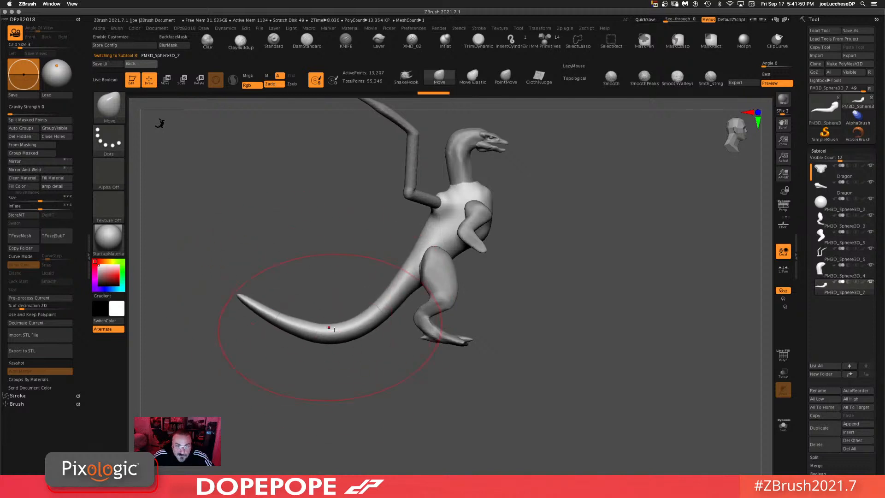
drag(328, 326, 326, 320)
mouse_move(585, 341)
mouse_down()
mouse_move(567, 343)
mouse_move(588, 357)
mouse_up()
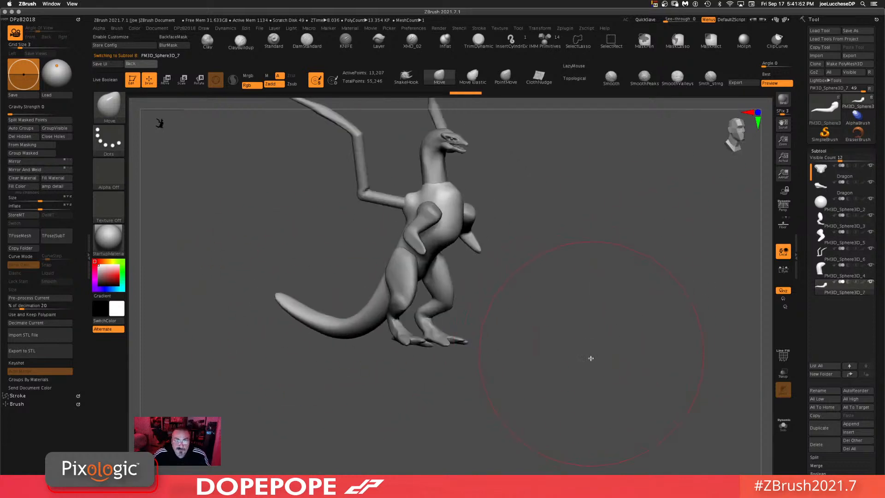
drag(548, 393, 644, 289)
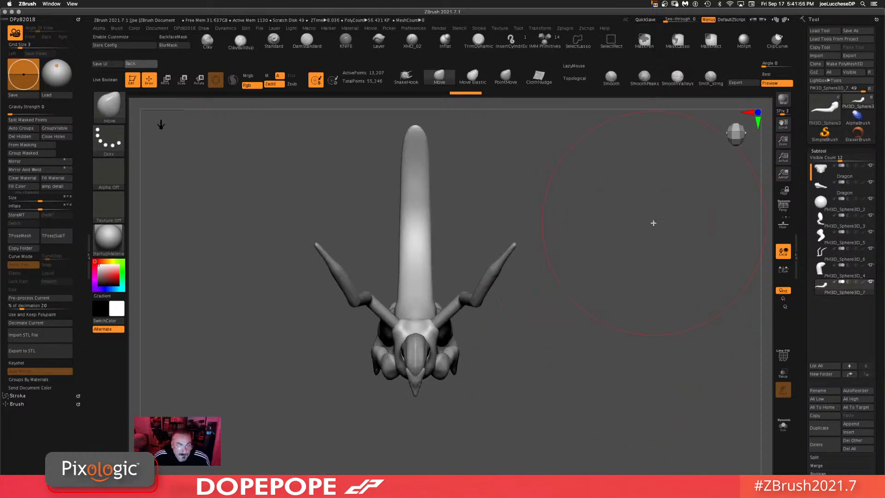
drag(593, 375, 593, 295)
mouse_move(554, 329)
mouse_down()
mouse_move(583, 289)
mouse_move(589, 353)
mouse_move(425, 221)
mouse_move(375, 234)
mouse_up()
mouse_move(569, 338)
mouse_down()
mouse_move(554, 257)
mouse_move(566, 388)
mouse_move(586, 295)
mouse_move(566, 300)
mouse_move(547, 278)
mouse_up()
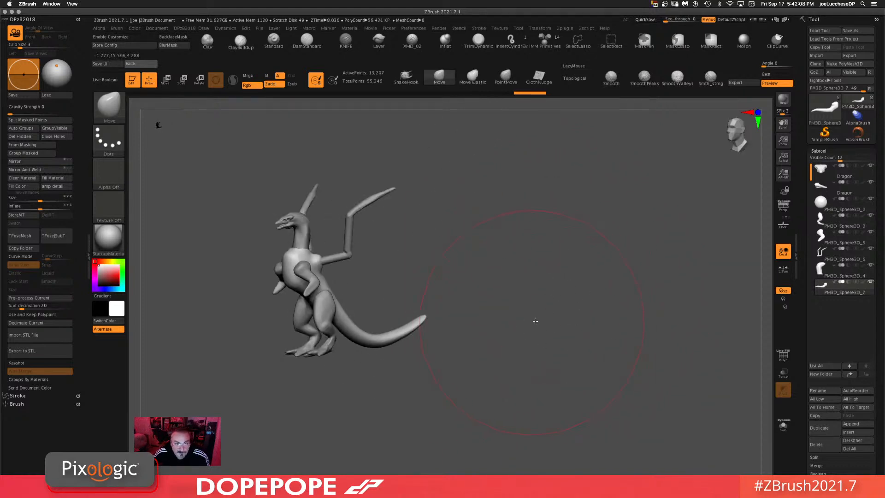
mouse_move(531, 362)
mouse_down()
mouse_move(541, 339)
mouse_move(555, 367)
mouse_move(572, 346)
mouse_move(557, 352)
mouse_up()
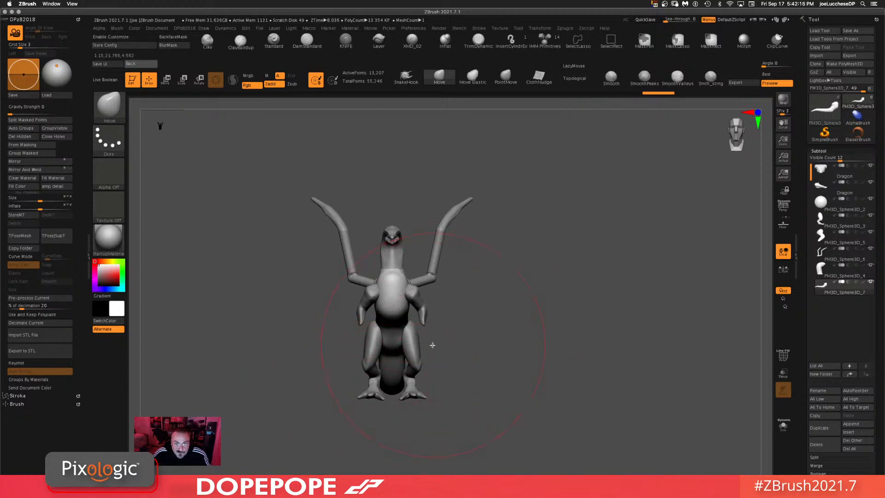
mouse_move(510, 321)
mouse_down()
mouse_move(538, 319)
mouse_move(378, 369)
mouse_up()
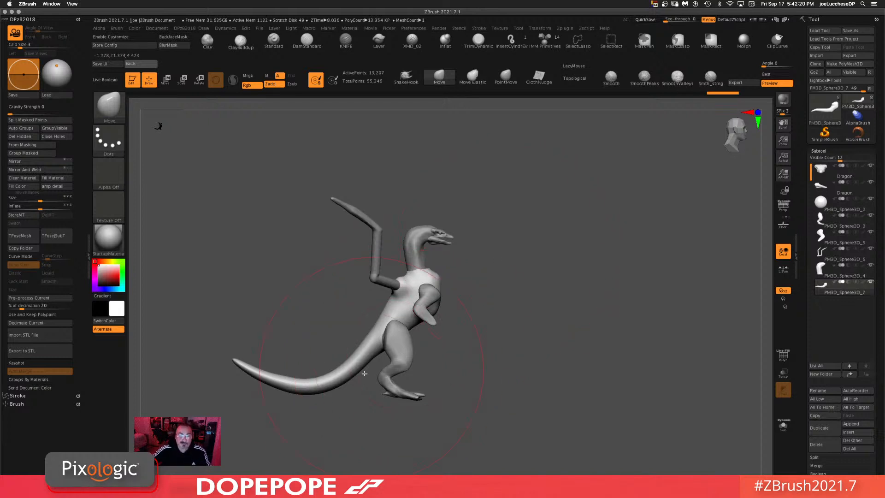
Step: Select the legs subtool and reshape the legs and feet with the Move brush
alt+click(399, 385)
drag(506, 335, 516, 226)
drag(410, 335, 410, 318)
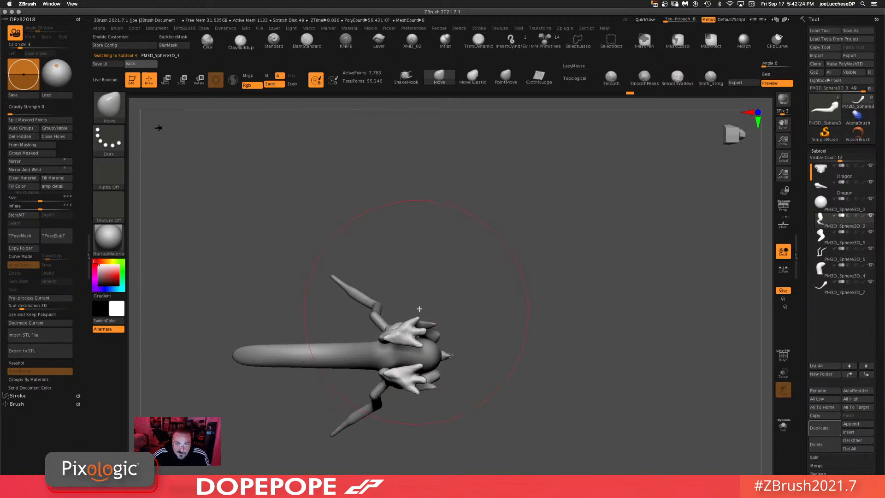
mouse_move(532, 281)
mouse_down()
mouse_move(555, 349)
mouse_move(555, 333)
mouse_move(530, 340)
mouse_up()
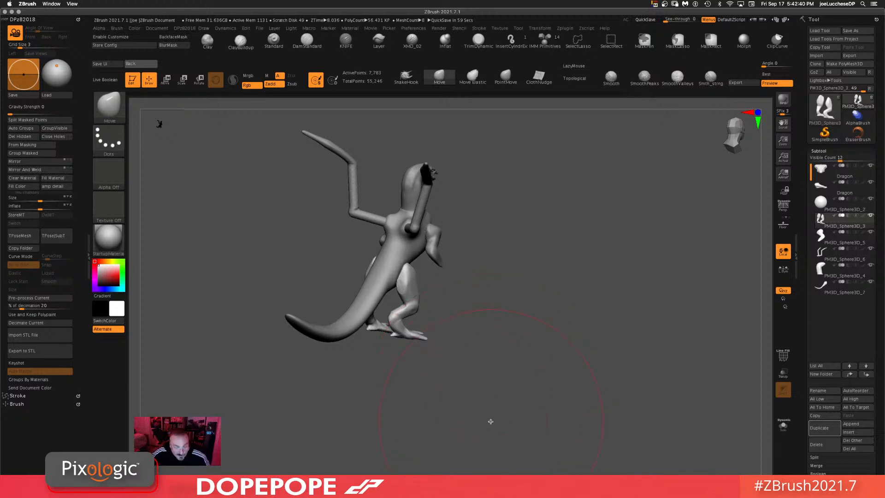
drag(522, 374, 510, 373)
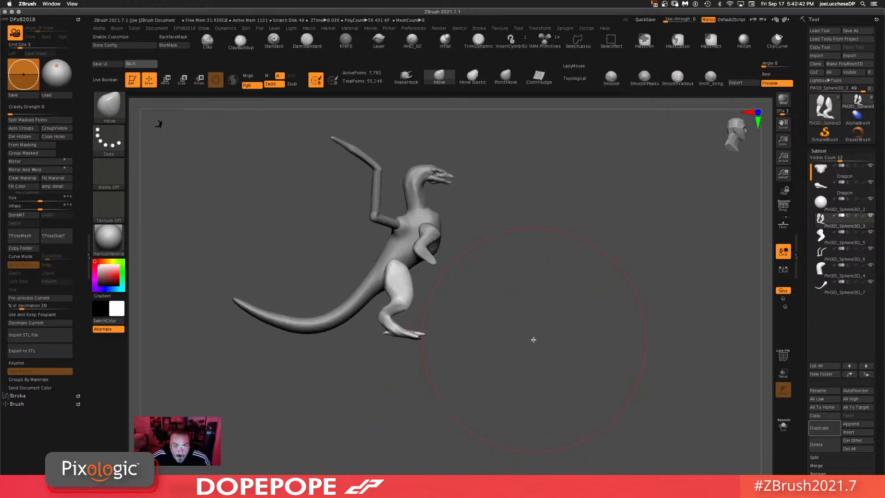
alt+drag(533, 340, 524, 373)
alt+drag(536, 324, 545, 337)
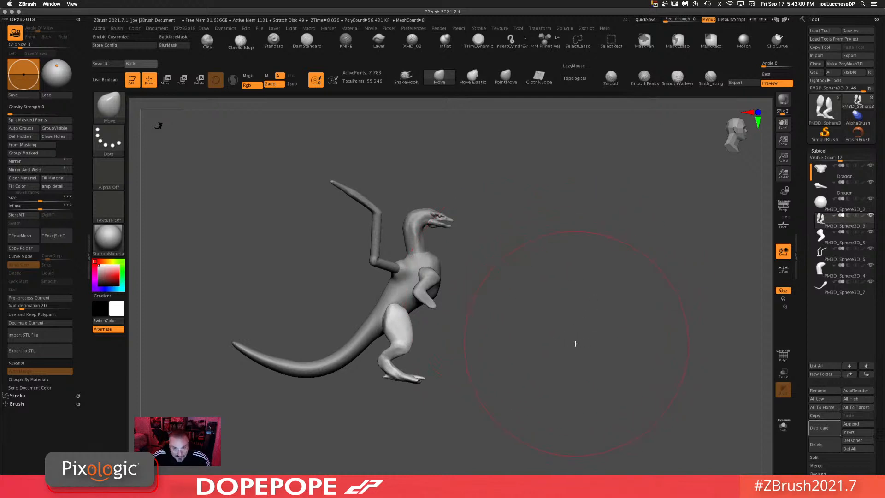
drag(588, 315, 562, 350)
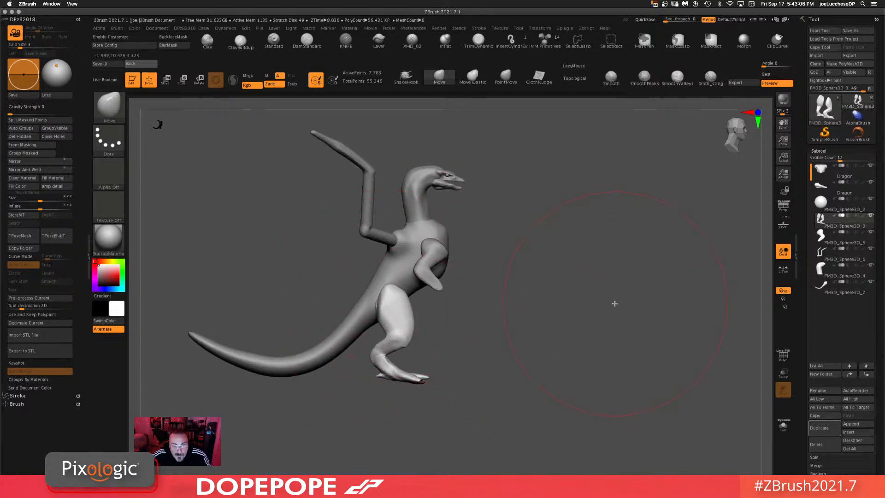
drag(613, 302, 588, 302)
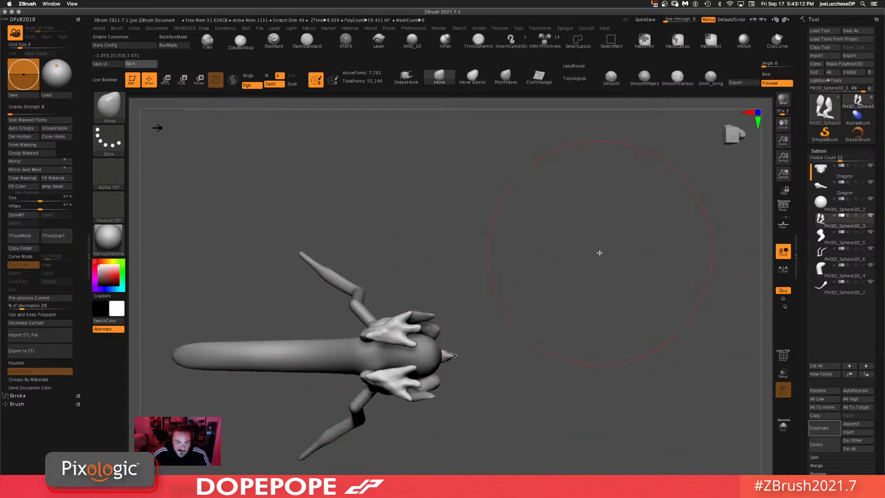
drag(598, 251, 574, 300)
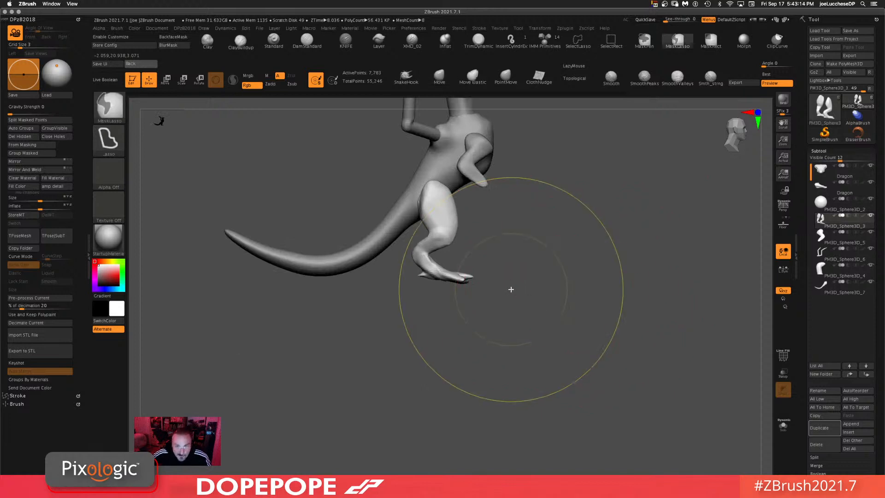
mouse_move(477, 291)
ctrl+mouse_down()
mouse_move(447, 266)
mouse_move(413, 268)
ctrl+mouse_up()
mouse_move(593, 297)
mouse_down()
mouse_move(596, 225)
mouse_move(598, 324)
mouse_up()
Step: Switch to the Rotate gizmo, keeping 3D mode, and reposition its pivot at a foot of the legs subtool
key(t)
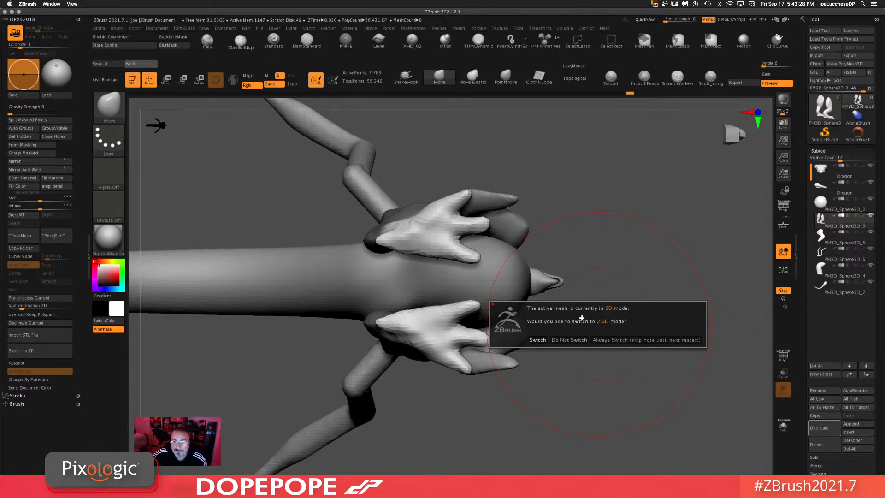
click(569, 340)
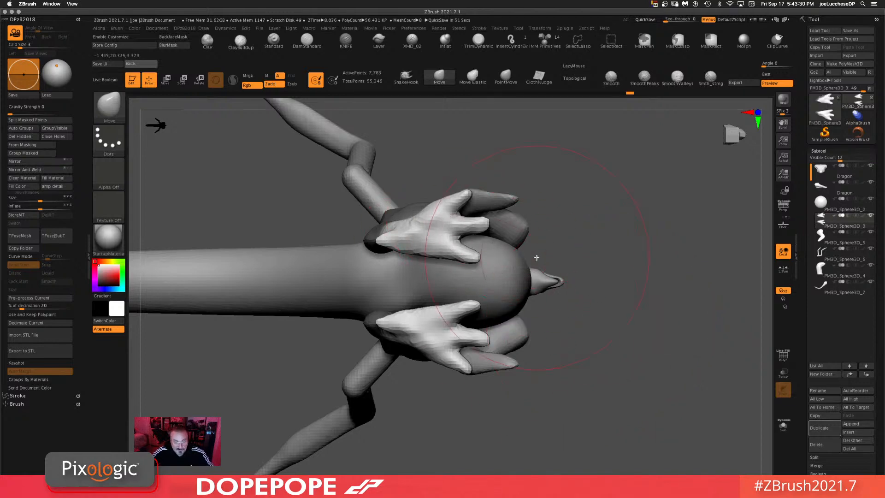
key(r)
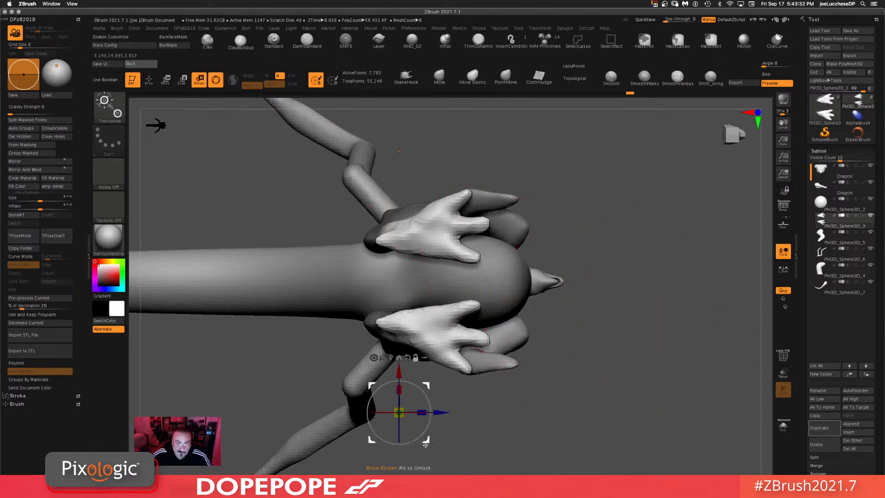
alt+drag(426, 445, 442, 266)
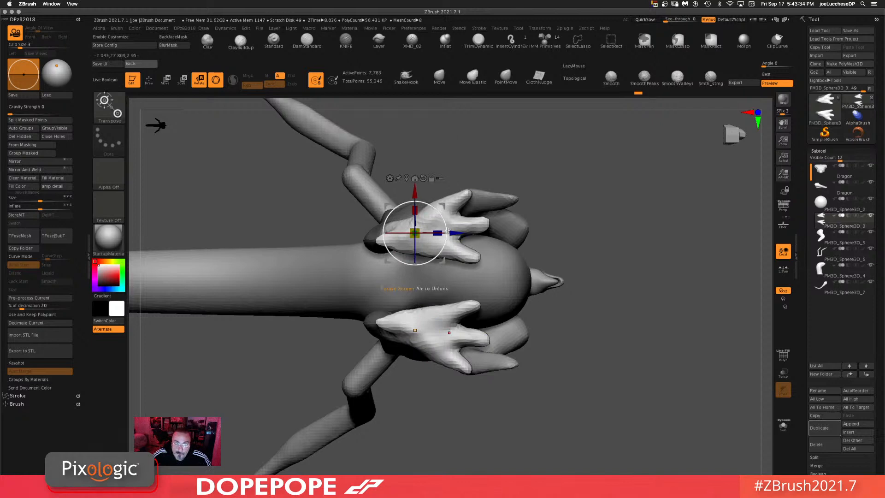
drag(448, 221, 434, 204)
drag(663, 243, 572, 301)
ctrl+drag(582, 297, 592, 319)
ctrl+drag(576, 360, 636, 332)
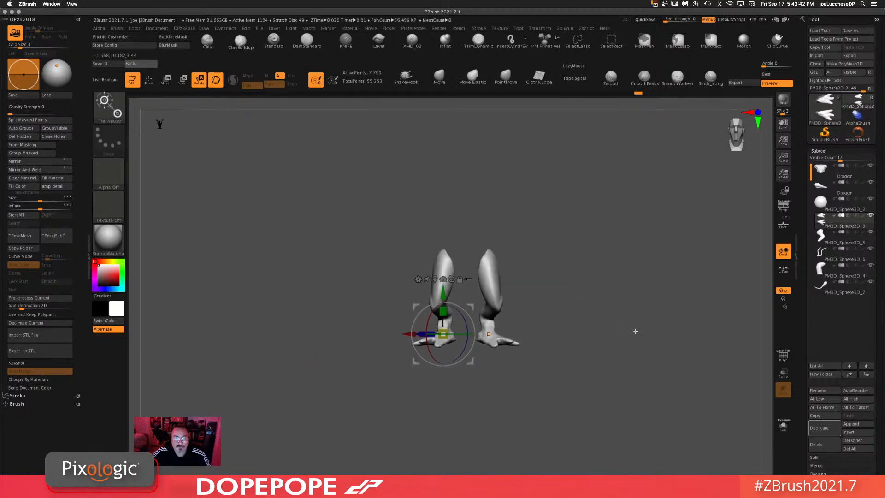
alt+drag(619, 291, 589, 313)
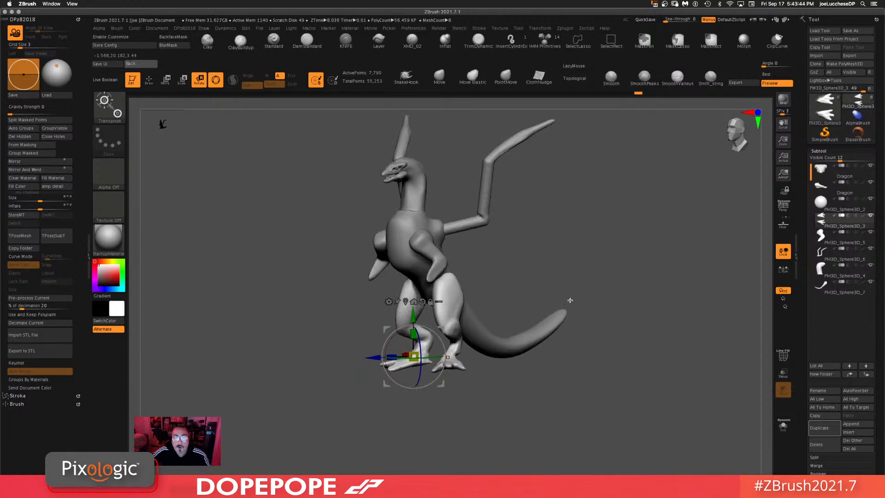
shift+drag(631, 258, 617, 249)
alt+drag(598, 235, 581, 255)
Step: Select the wing bone subtool, place the gizmo at its base, and return to Draw mode with the Move brush
alt+click(368, 184)
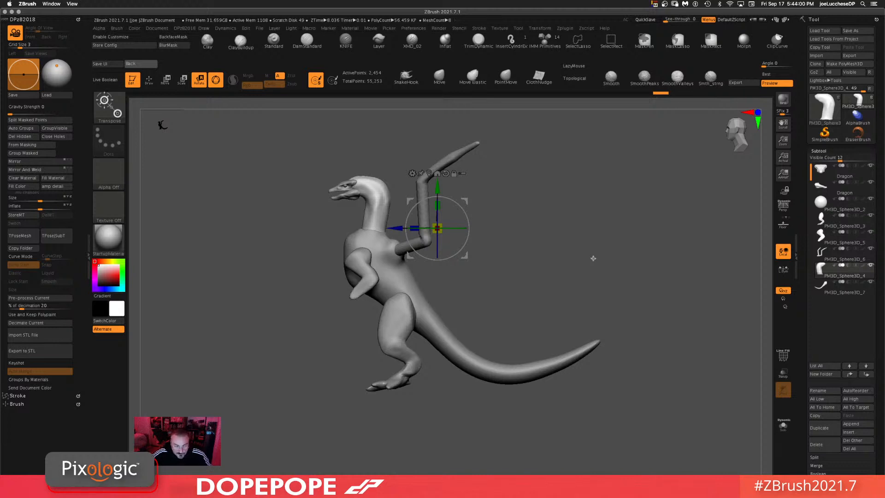
mouse_move(557, 276)
mouse_down()
mouse_move(572, 235)
mouse_move(549, 184)
mouse_up()
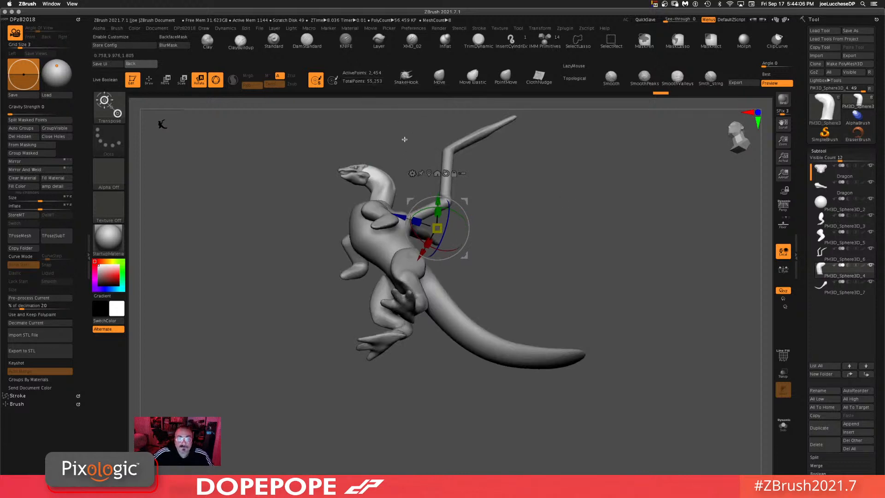
click(440, 76)
key(space)
drag(396, 147, 375, 146)
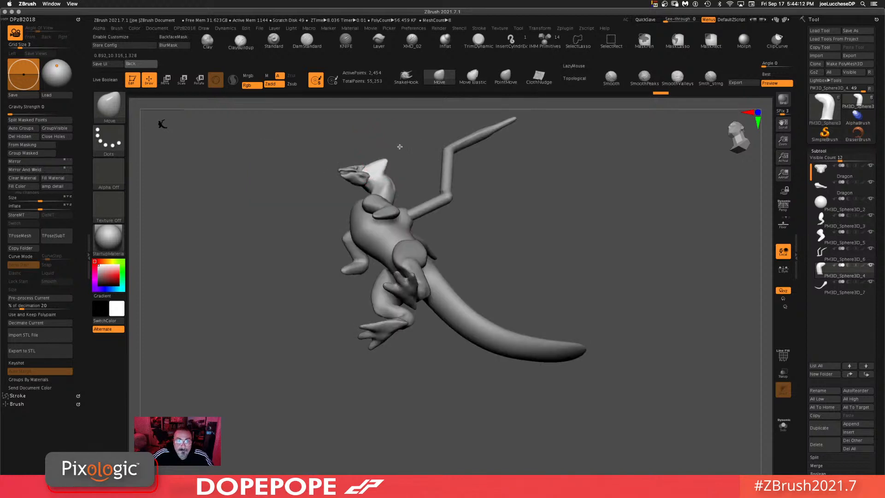
drag(418, 134, 588, 237)
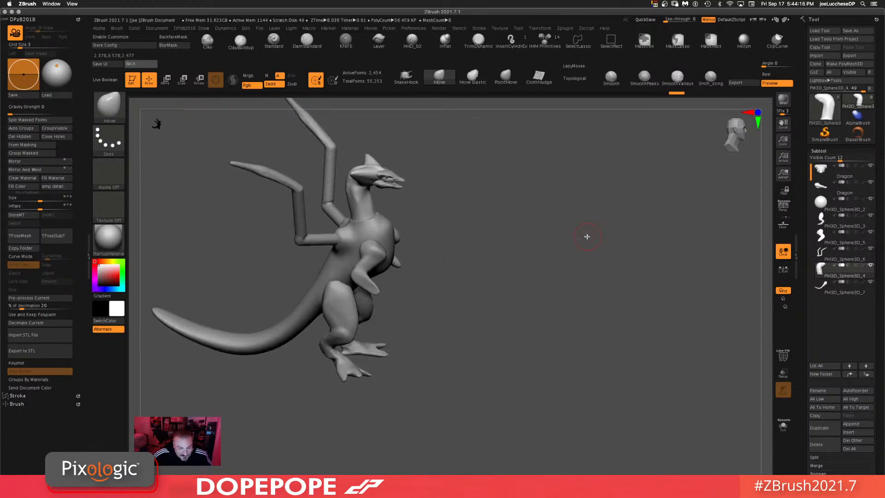
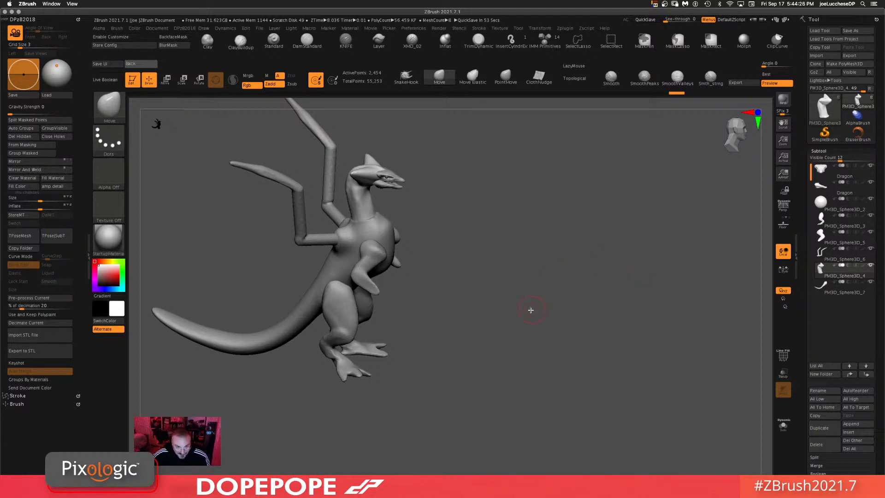
Step: Increase the Move brush draw size while orbiting around the dragon to view the head from several angles
shift+drag(531, 310, 528, 300)
alt+drag(507, 263, 546, 317)
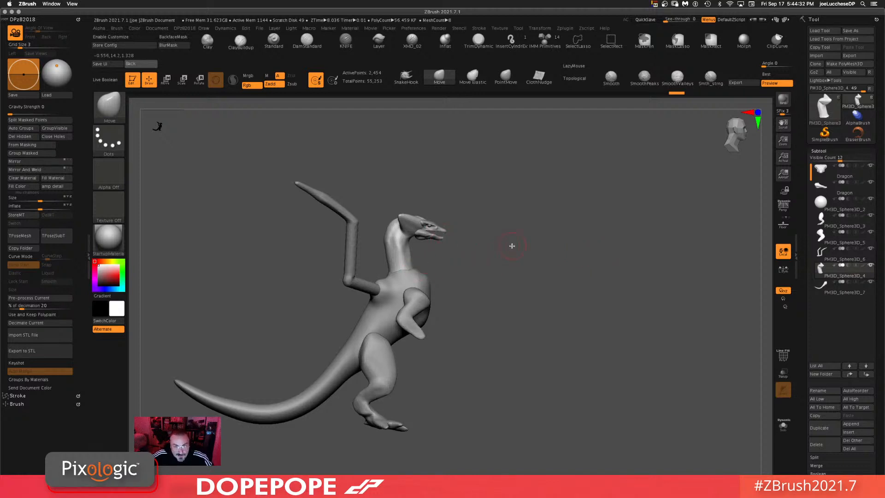
key(space)
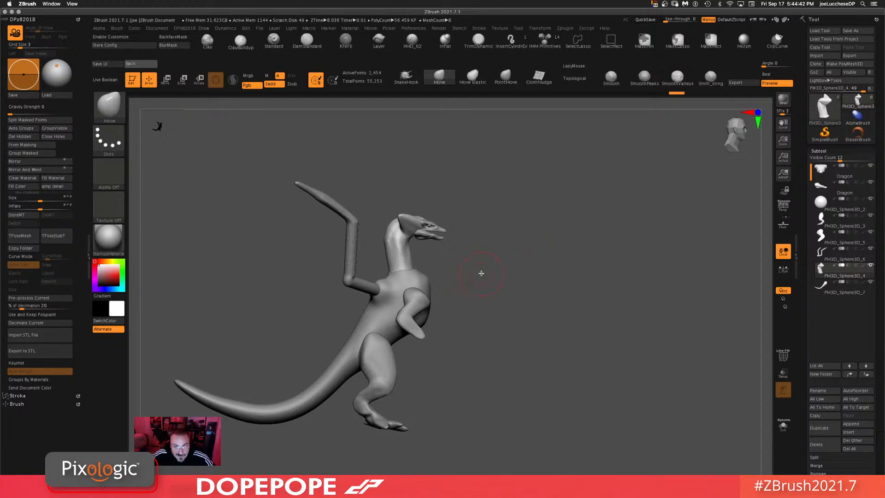
key(space)
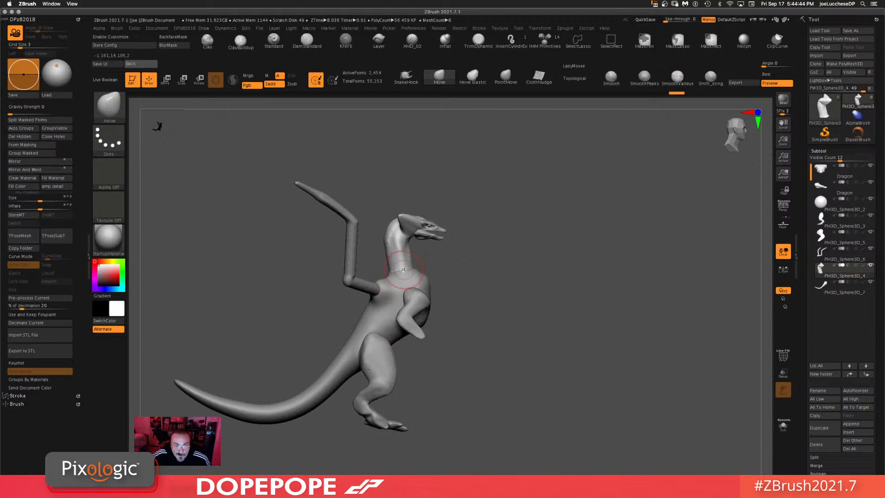
key(space)
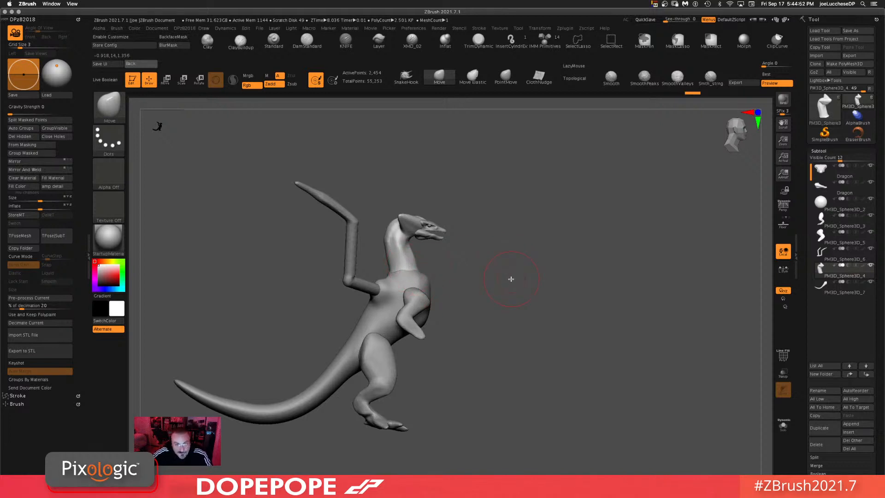
key(space)
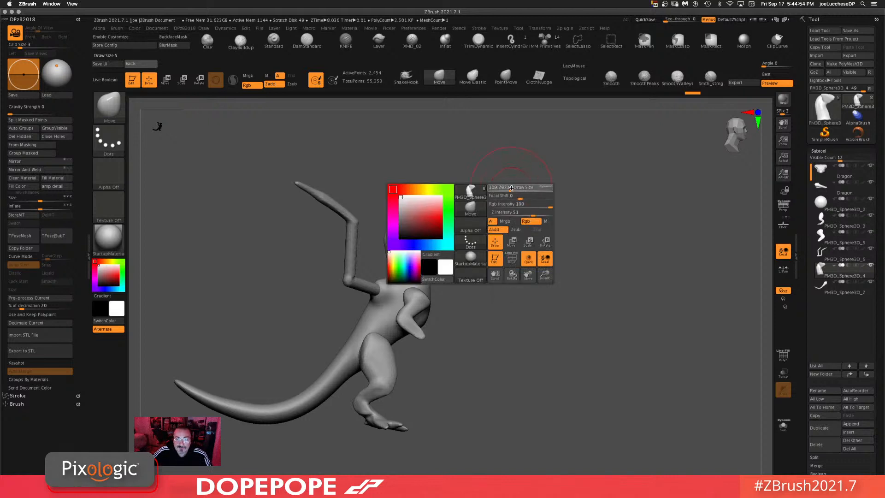
drag(508, 188, 510, 189)
mouse_move(545, 238)
mouse_down()
mouse_move(560, 268)
mouse_move(558, 231)
mouse_move(525, 355)
mouse_up()
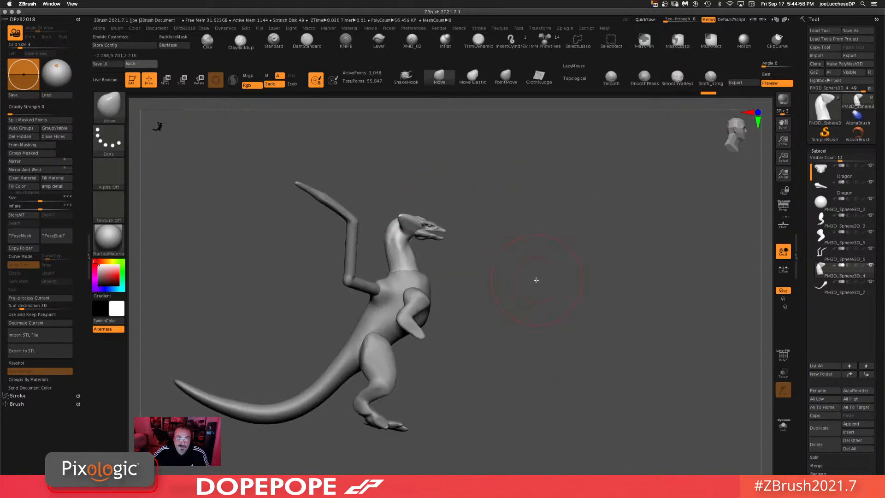
mouse_move(533, 279)
mouse_down()
mouse_move(525, 302)
mouse_move(575, 292)
mouse_move(585, 281)
mouse_up()
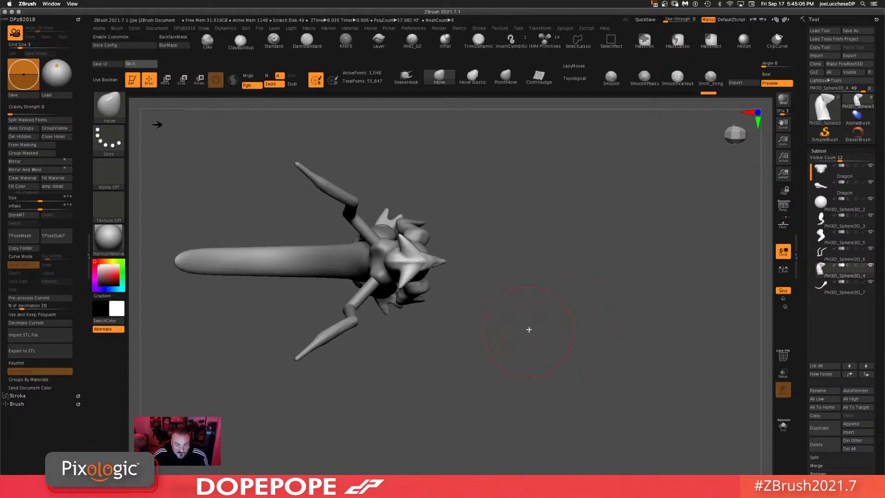
mouse_move(529, 329)
mouse_down()
mouse_move(530, 255)
mouse_move(535, 291)
mouse_move(548, 292)
mouse_move(547, 370)
mouse_move(558, 255)
mouse_move(547, 254)
mouse_move(582, 198)
mouse_move(610, 231)
mouse_up()
key(space)
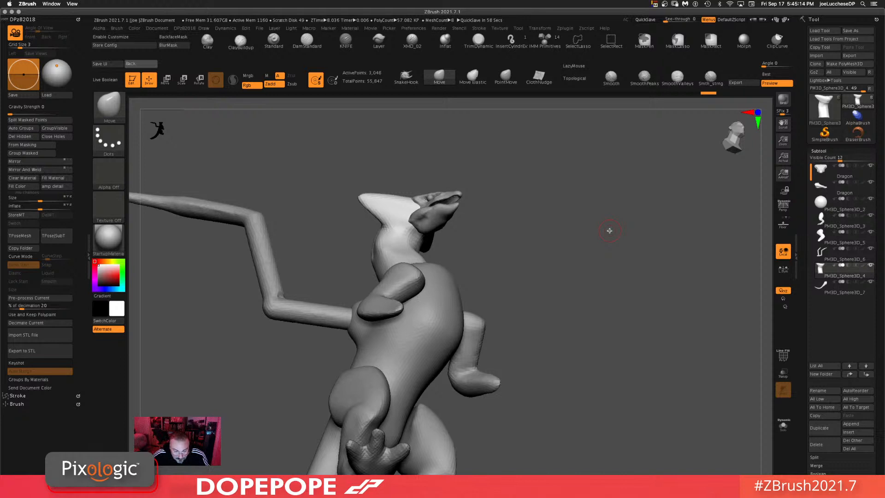
Step: Lasso-mask the crest at the back of the head and split the masked points into a separate subtool
mouse_move(522, 225)
mouse_down()
mouse_move(570, 254)
mouse_move(583, 219)
mouse_move(579, 253)
mouse_move(566, 248)
mouse_move(595, 190)
mouse_move(547, 263)
mouse_up()
alt+drag(607, 288, 618, 336)
mouse_move(377, 328)
ctrl+mouse_down()
mouse_move(374, 281)
mouse_move(351, 321)
ctrl+mouse_up()
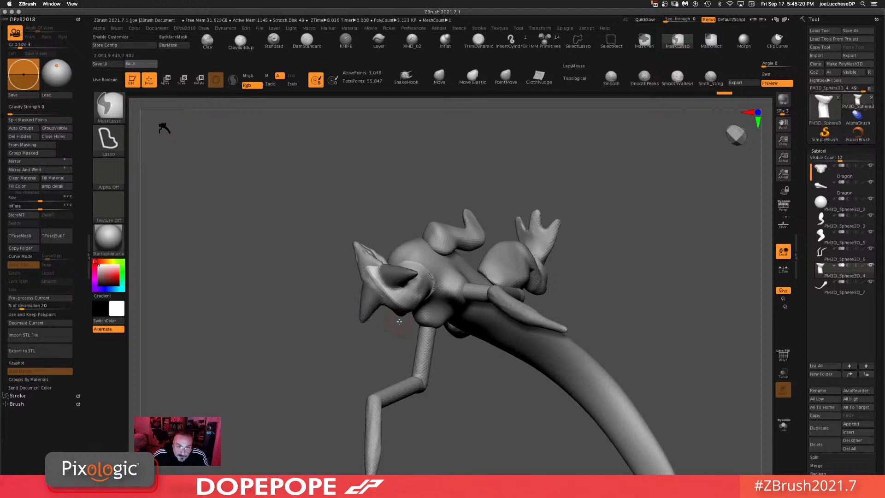
mouse_move(688, 230)
mouse_down()
mouse_move(708, 205)
mouse_move(597, 233)
mouse_up()
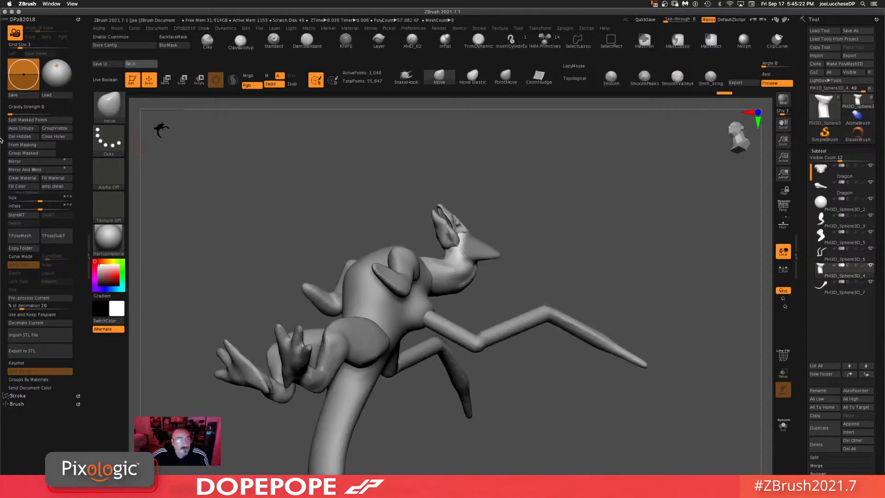
click(28, 121)
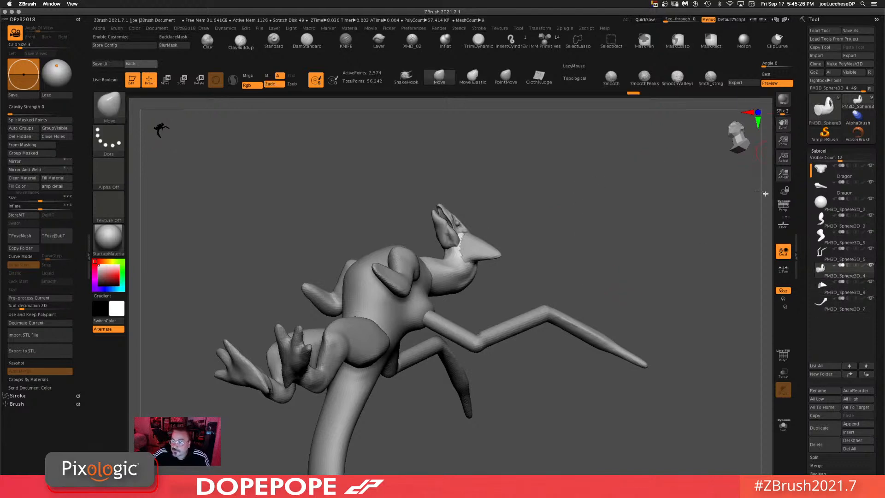
Step: Select the new crest subtool, clear its mask, and smooth the crest's surface
alt+drag(603, 266, 606, 276)
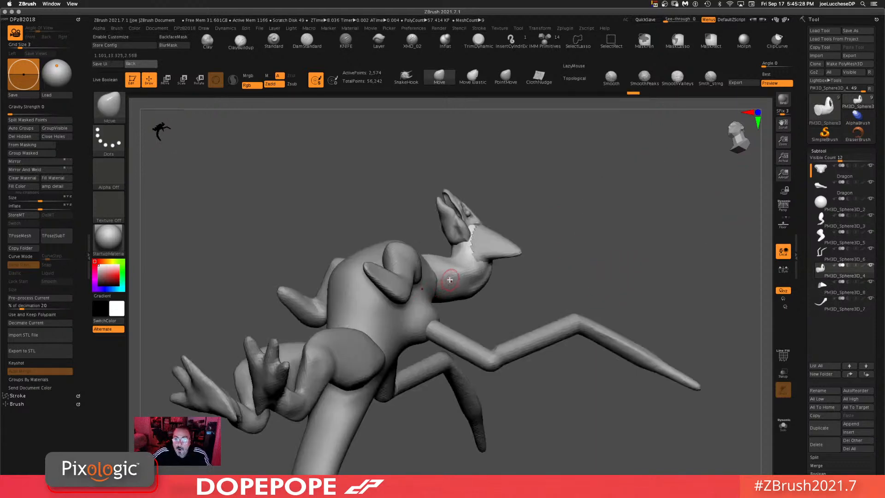
click(828, 290)
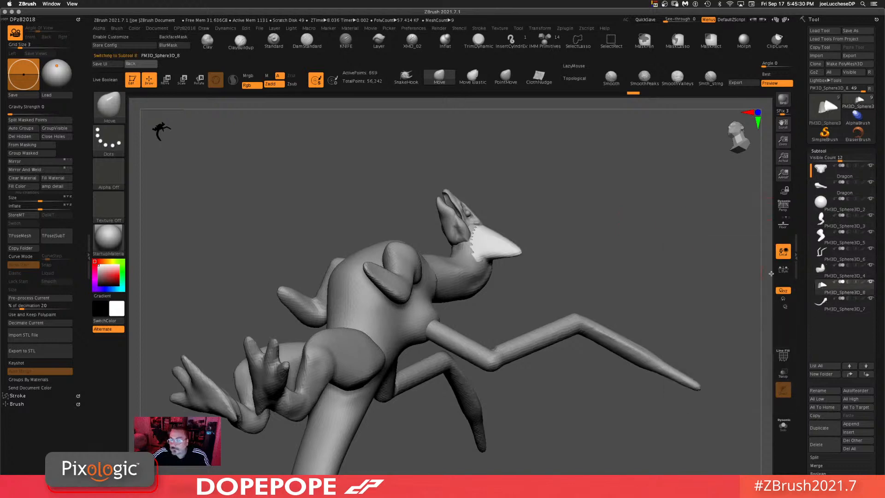
mouse_move(595, 206)
mouse_down()
mouse_move(551, 206)
mouse_move(456, 244)
mouse_move(468, 242)
mouse_move(460, 251)
mouse_up()
key(super+z)
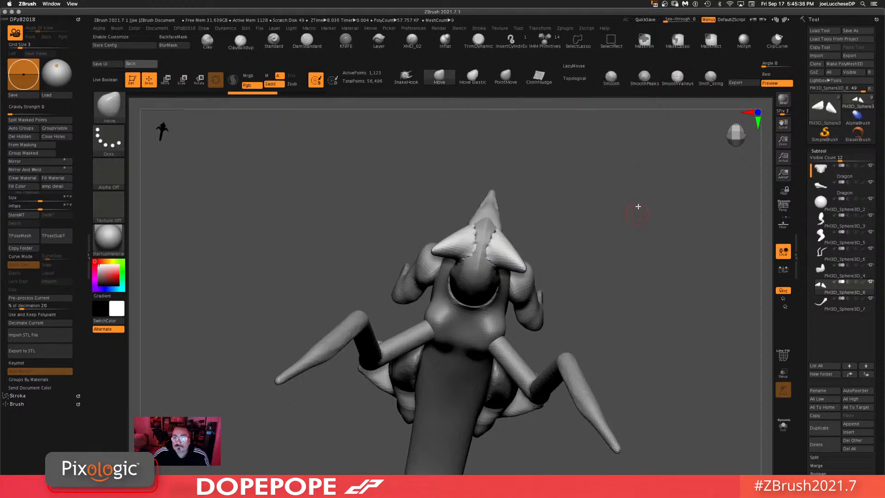
key(ctrl)
shift+drag(478, 230, 474, 235)
drag(594, 201, 651, 197)
shift+drag(460, 238, 469, 253)
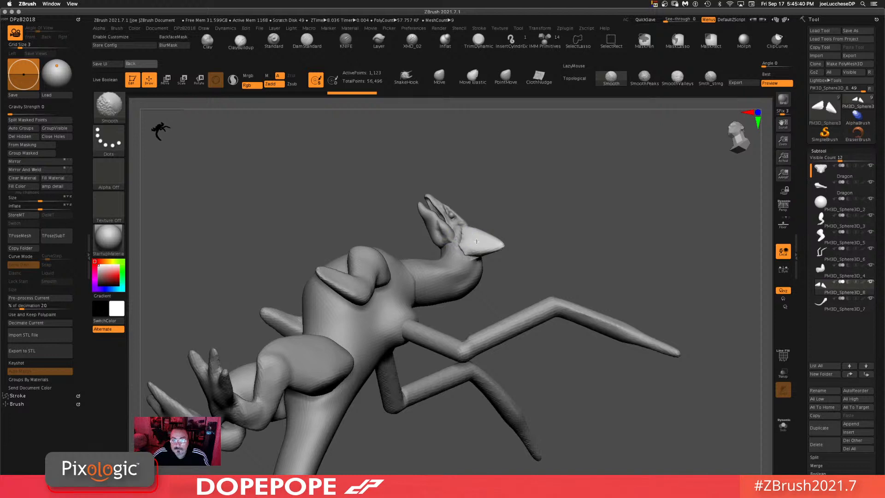
mouse_move(652, 140)
alt+mouse_down()
mouse_move(652, 241)
mouse_move(605, 210)
mouse_move(603, 296)
mouse_move(616, 277)
alt+mouse_up()
mouse_move(599, 316)
alt+mouse_down()
mouse_move(547, 172)
mouse_move(545, 184)
alt+mouse_up()
Step: Place the Move gizmo on the head crest, nudge it slightly, and return to Draw mode
key(w)
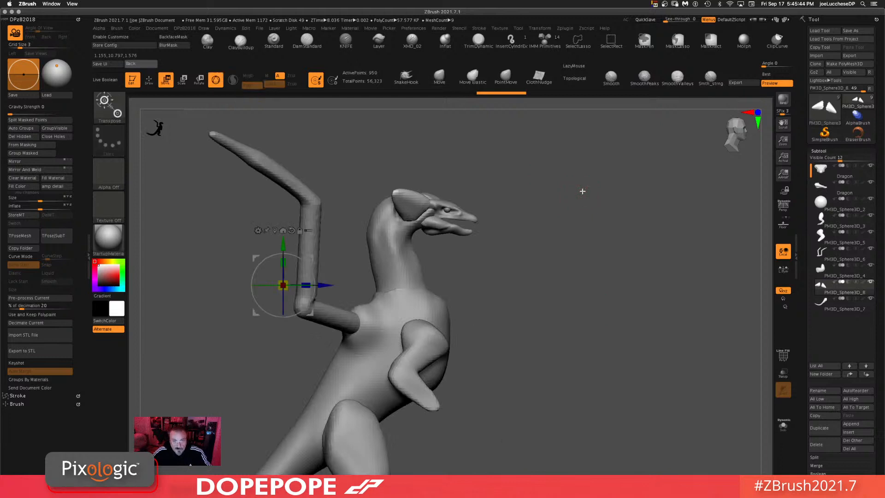
click(417, 205)
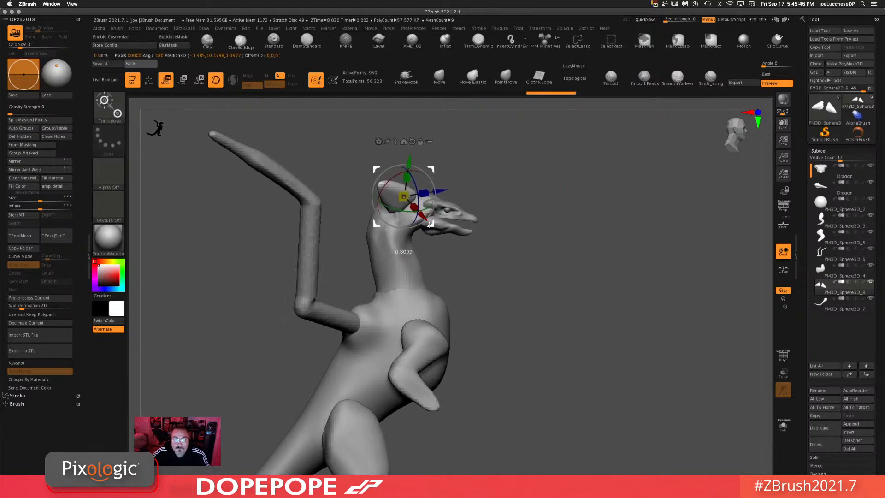
drag(442, 223, 446, 224)
drag(556, 152, 523, 129)
key(q)
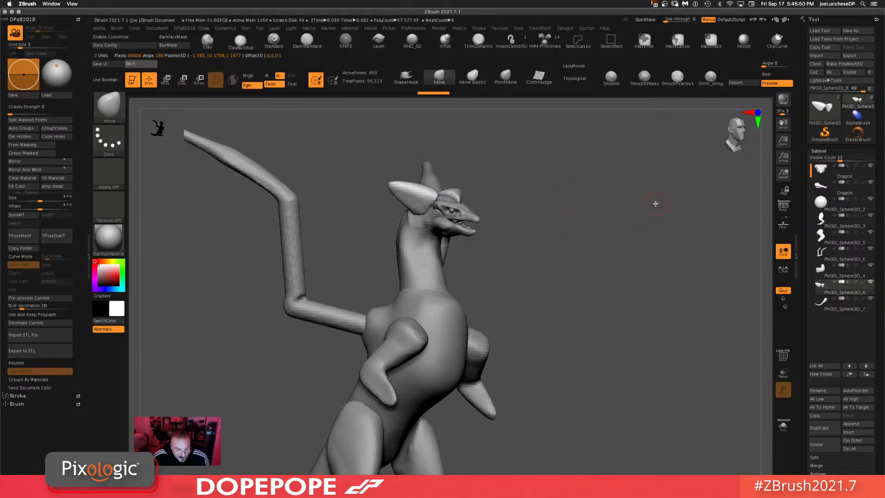
Step: Isolate the crest pieces and reshape them with the Move brush
mouse_move(611, 294)
alt+mouse_down()
mouse_move(593, 241)
mouse_move(630, 257)
mouse_move(608, 344)
alt+mouse_up()
key(space)
drag(616, 249, 615, 254)
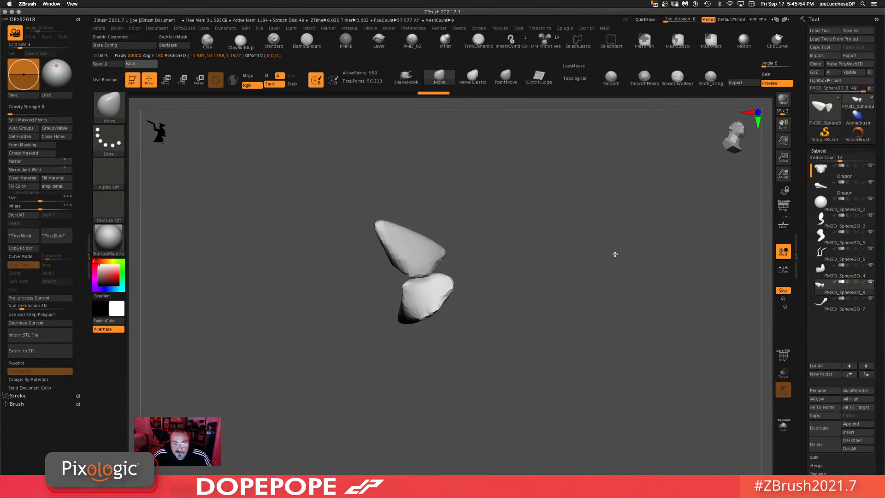
drag(589, 211, 552, 195)
drag(562, 160, 564, 174)
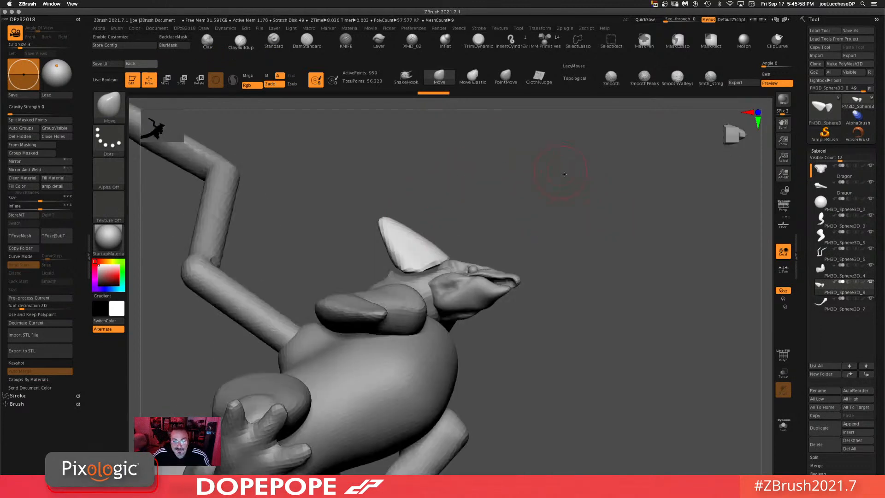
Step: Pull the crest upward into a taller, pointed fin with the SnakeHook brush
click(405, 78)
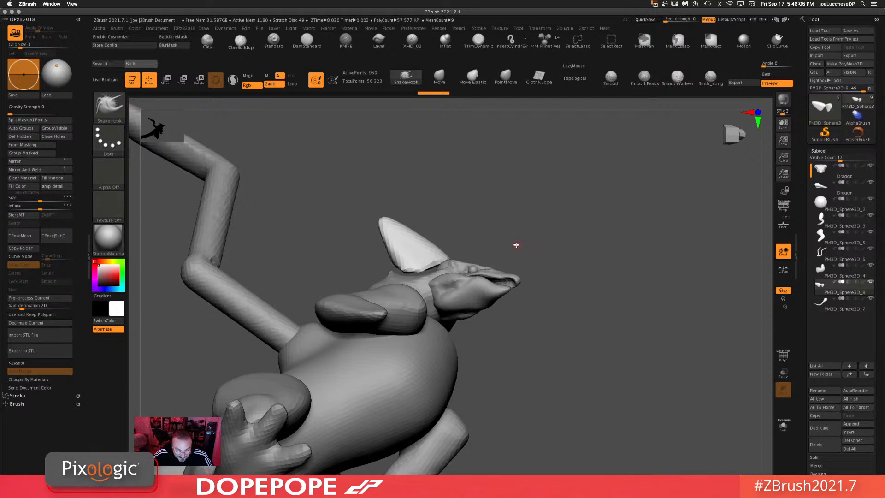
right_click(576, 226)
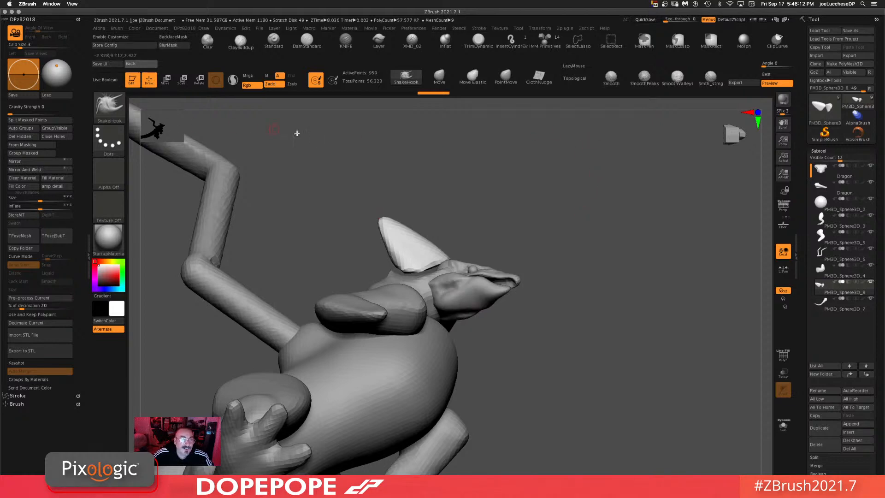
drag(297, 133, 332, 153)
drag(557, 169, 572, 193)
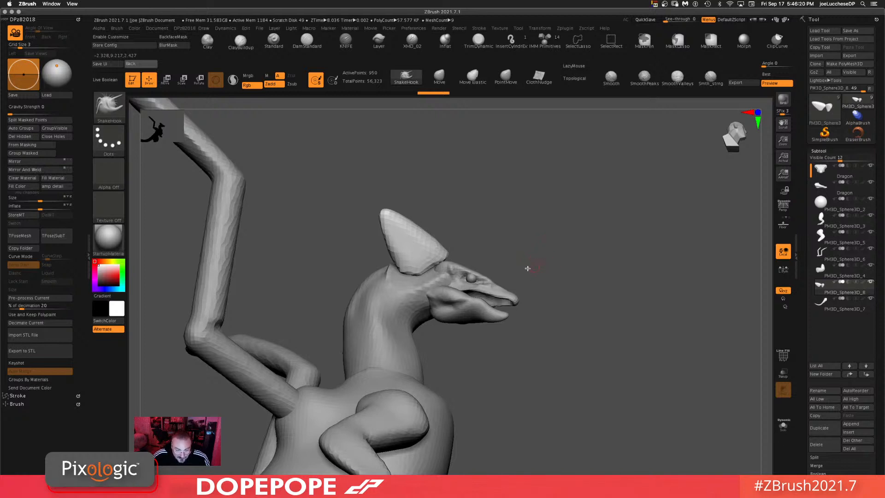
alt+drag(549, 276, 561, 312)
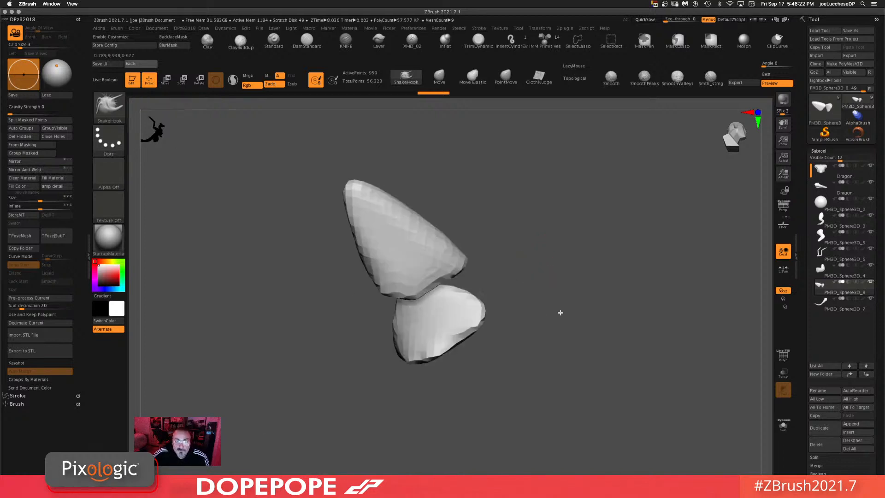
Step: Switch back to the Move brush, enlarge its draw size, and refine the crest shape
click(440, 78)
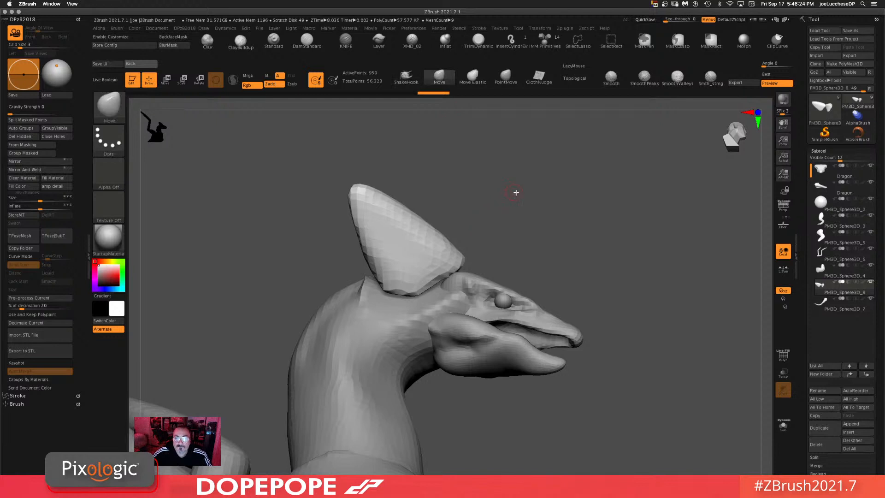
key(space)
key(space)
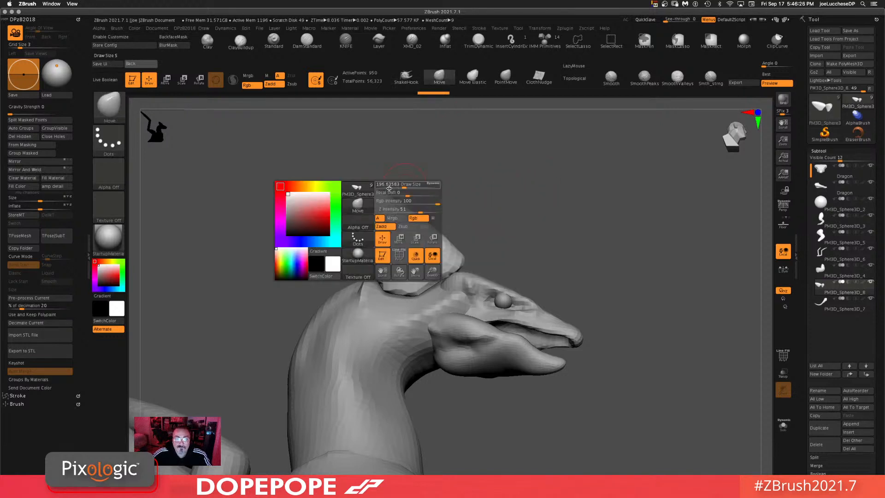
drag(405, 184, 437, 164)
mouse_move(682, 240)
mouse_down()
mouse_move(640, 219)
mouse_move(591, 241)
mouse_move(598, 267)
mouse_move(605, 224)
mouse_up()
drag(637, 187, 590, 194)
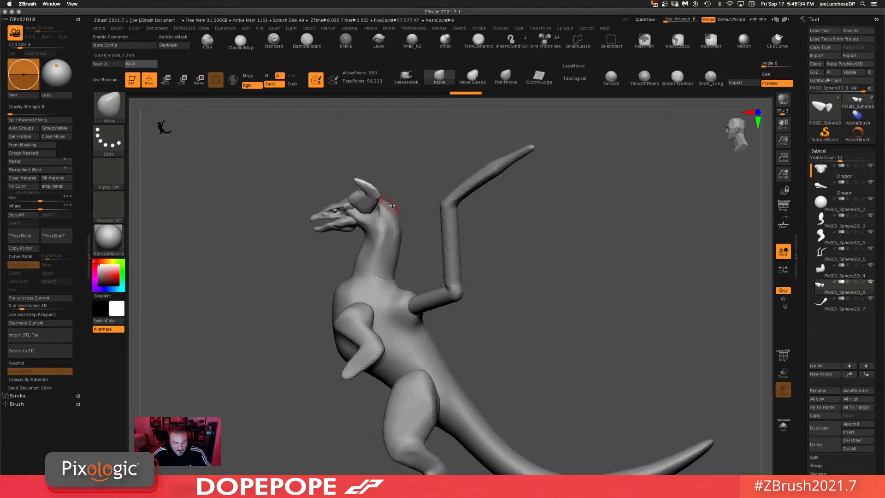
Step: Rotate the crest with the Rotate gizmo so it sweeps back into horns on the head, then return to Draw mode
key(r)
drag(390, 201, 384, 183)
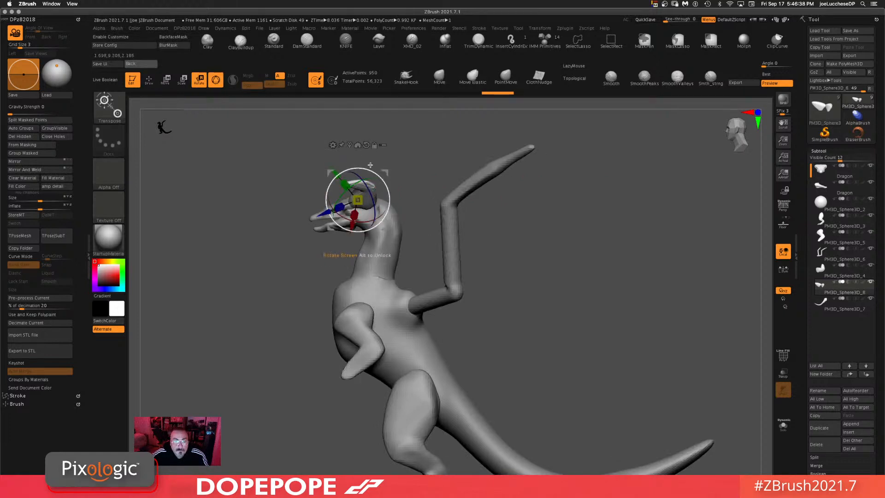
alt+click(367, 146)
mouse_move(379, 200)
mouse_down()
mouse_move(391, 200)
mouse_move(364, 200)
mouse_up()
drag(387, 229, 398, 228)
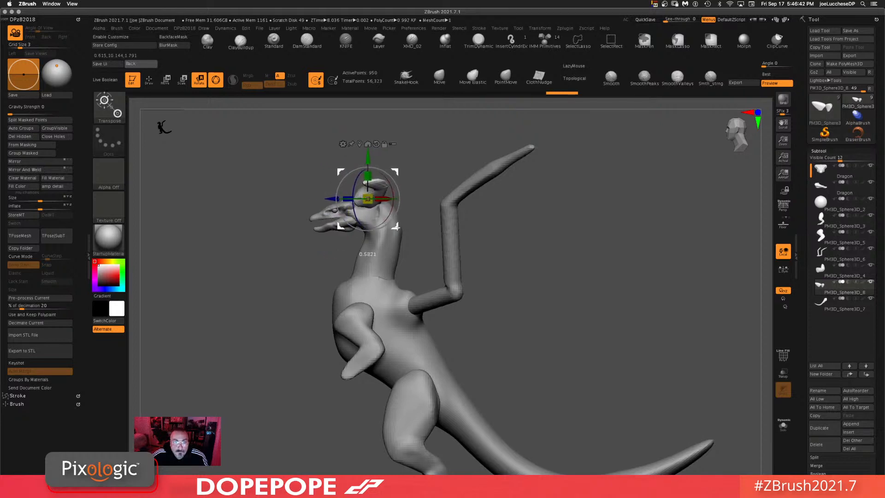
mouse_move(431, 131)
mouse_down()
mouse_move(433, 108)
mouse_move(422, 151)
mouse_move(398, 161)
mouse_up()
key(q)
drag(513, 155, 519, 189)
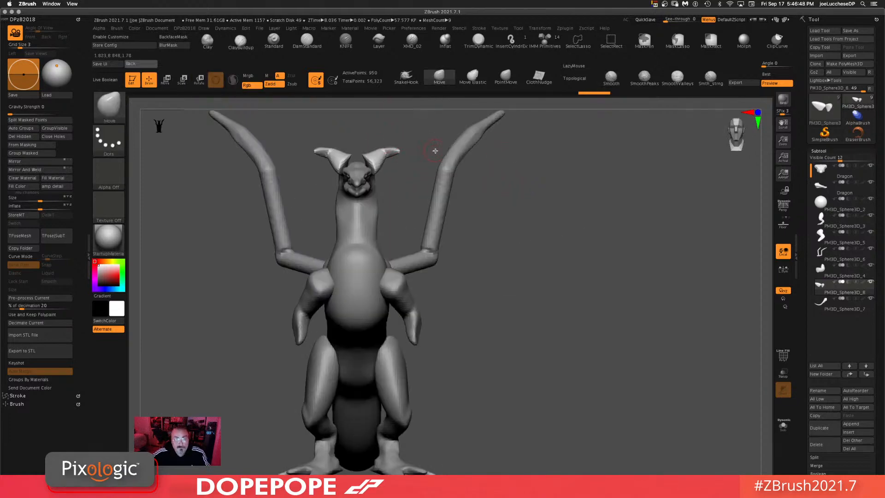
Step: Smooth the base of the horns where they meet the head
key(space)
drag(427, 119, 415, 119)
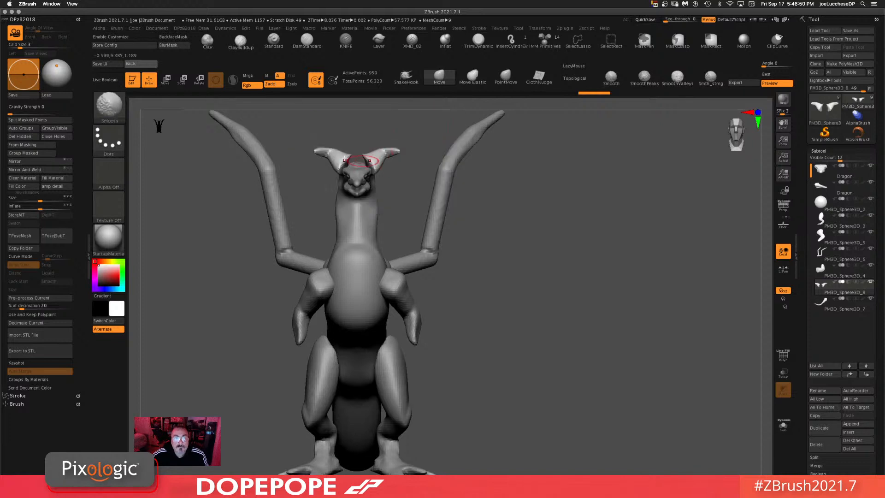
mouse_move(336, 155)
shift+mouse_down()
mouse_move(334, 168)
mouse_move(347, 157)
shift+mouse_up()
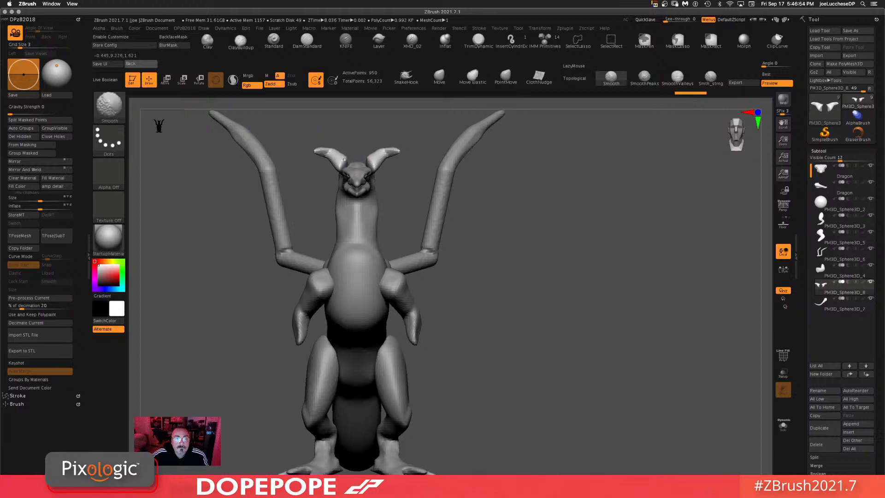
drag(559, 231, 580, 223)
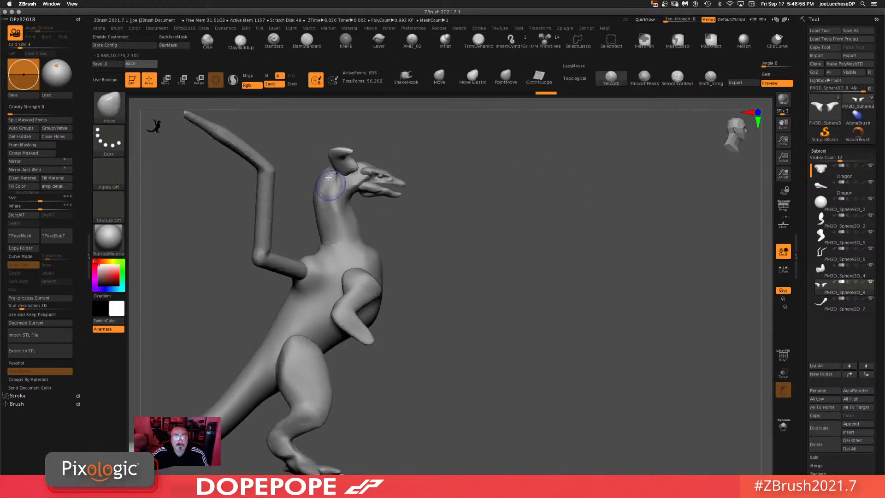
Step: Reposition the head horns with the Move gizmo, checking the placement from several angles
key(w)
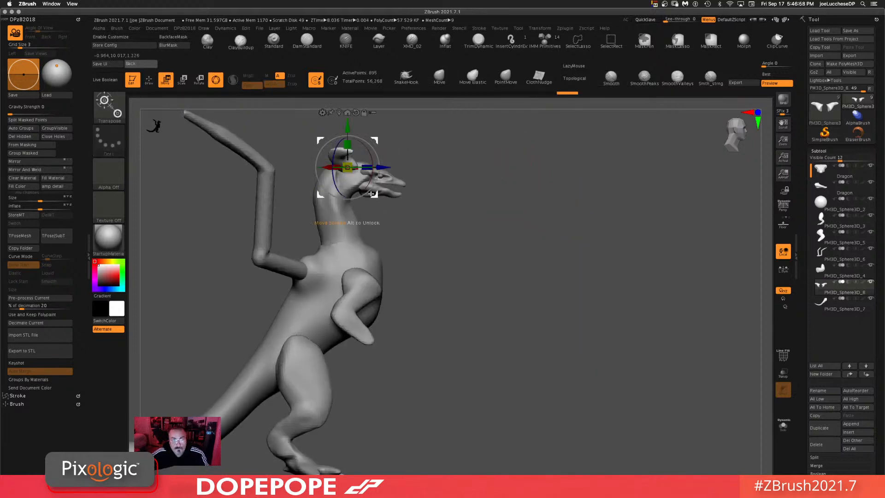
drag(372, 194, 385, 195)
drag(579, 206, 557, 209)
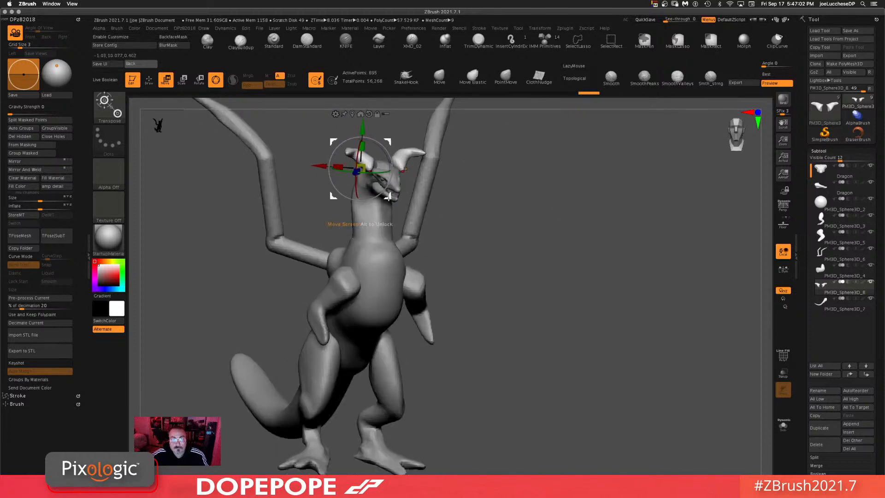
drag(389, 196, 393, 202)
ctrl+shift+drag(570, 226, 614, 364)
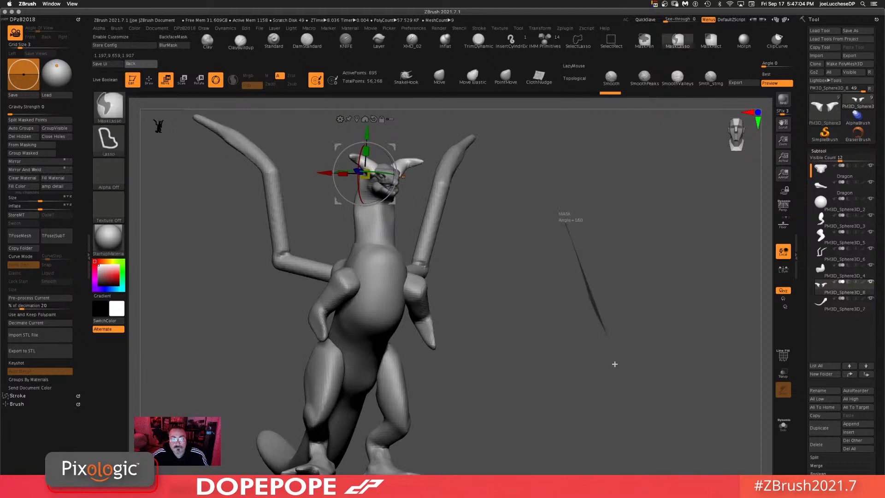
mouse_move(544, 244)
mouse_down()
mouse_move(593, 222)
mouse_move(588, 212)
mouse_up()
mouse_move(530, 300)
alt+mouse_down()
mouse_move(510, 241)
mouse_move(506, 308)
alt+mouse_up()
Step: Switch to the Move brush and pull the horn tips longer and further back
click(445, 79)
alt+drag(516, 241, 509, 284)
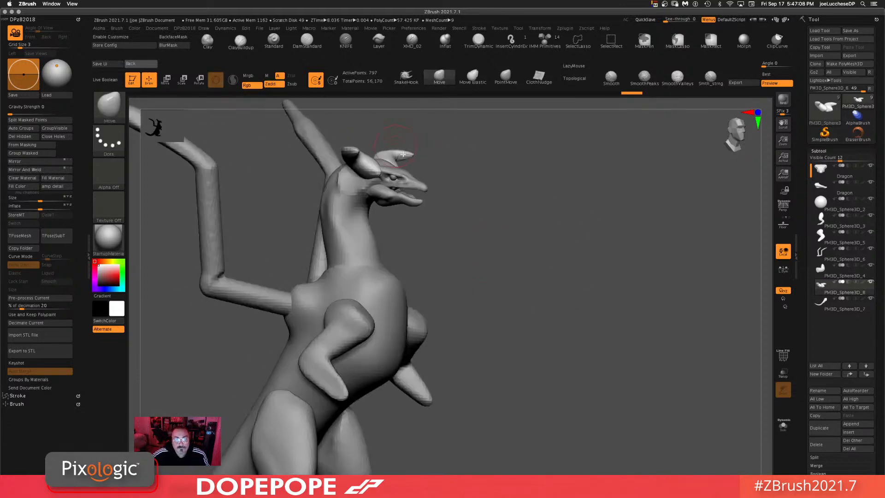
drag(492, 167, 544, 141)
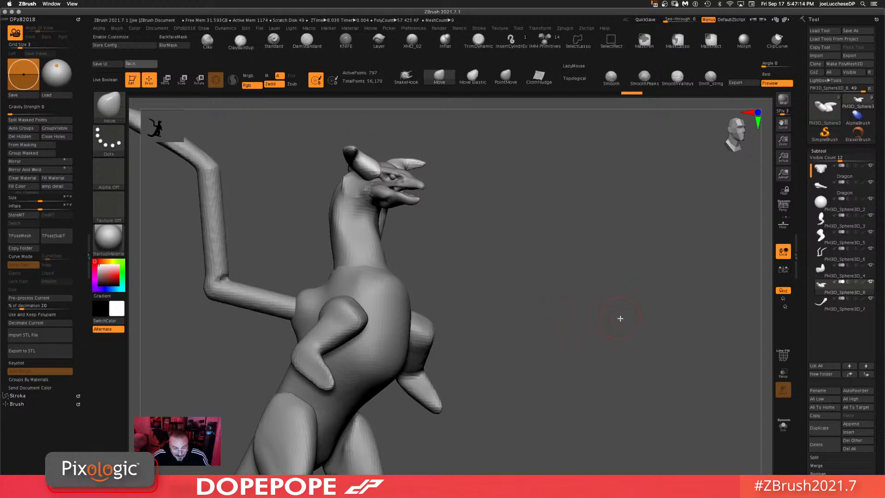
alt+drag(534, 282, 582, 215)
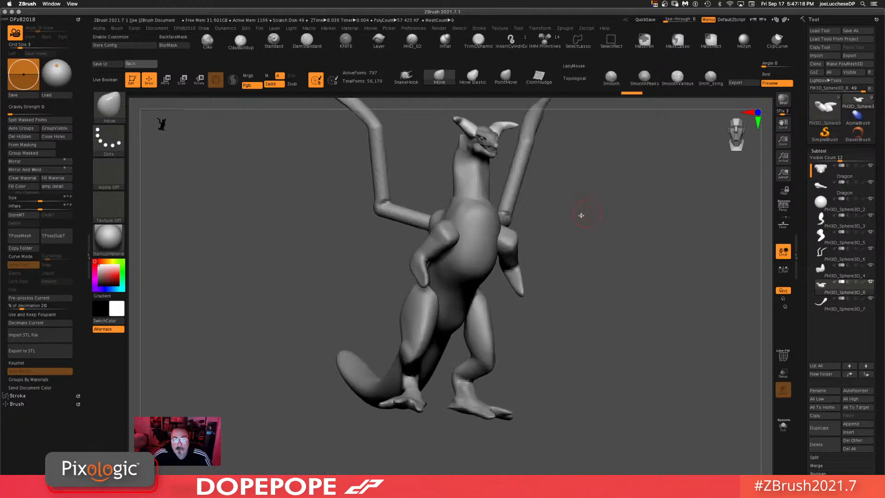
alt+drag(629, 264, 635, 316)
Step: Select the wing subtool and build up the wing arms with the ClayBuildup brush
alt+click(421, 266)
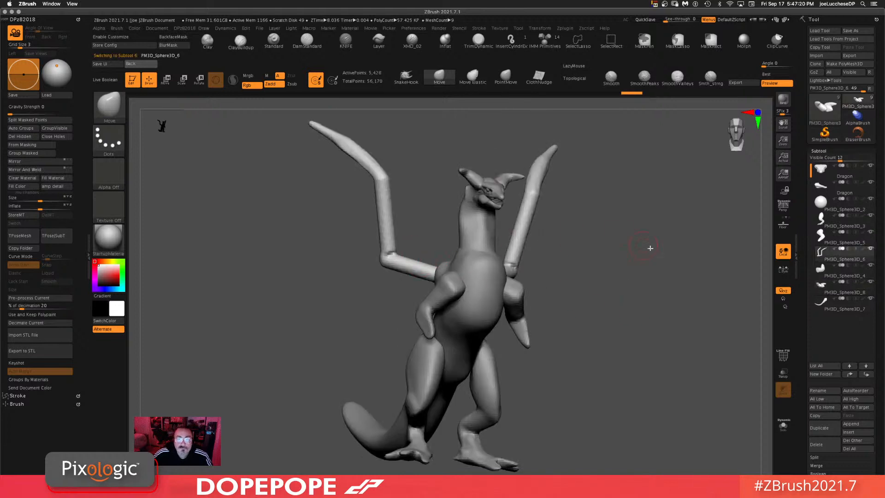
click(251, 40)
drag(568, 272, 520, 276)
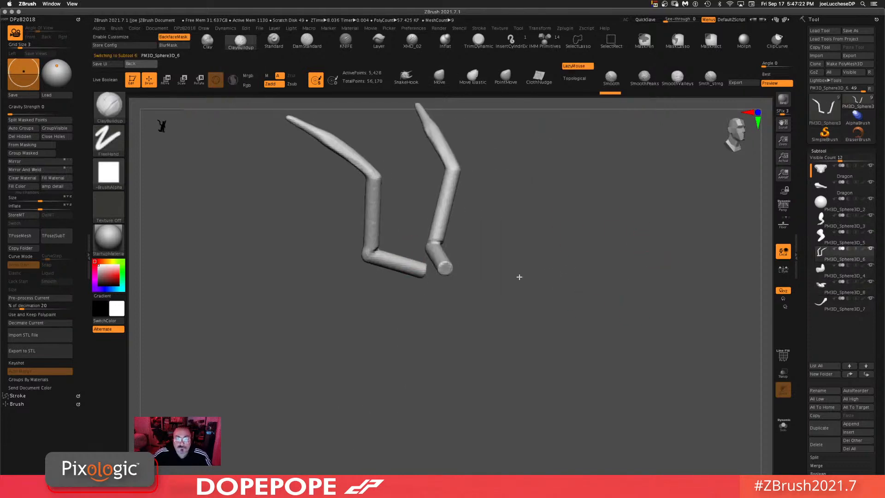
key(space)
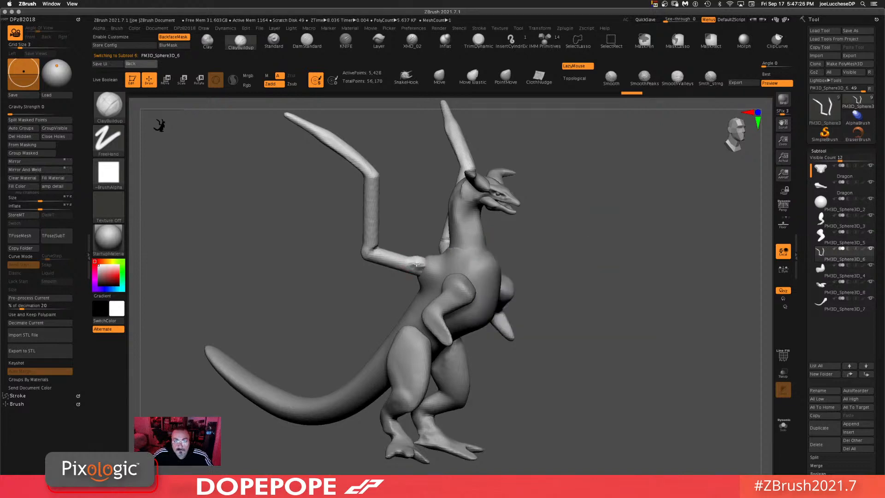
mouse_move(422, 278)
mouse_down()
mouse_move(702, 248)
mouse_move(460, 263)
mouse_move(390, 277)
mouse_up()
mouse_move(557, 313)
mouse_down()
mouse_move(664, 274)
mouse_move(669, 281)
mouse_up()
mouse_move(671, 287)
ctrl+mouse_down()
mouse_move(540, 431)
mouse_move(521, 415)
ctrl+mouse_up()
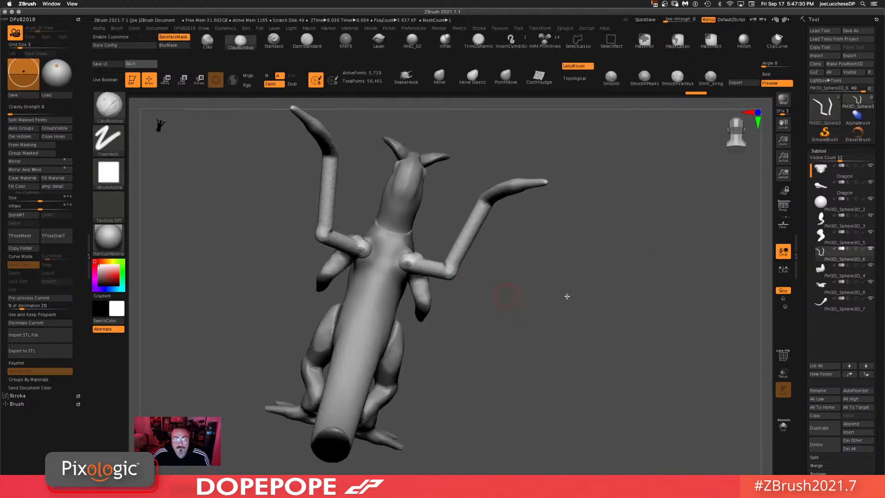
mouse_move(568, 297)
mouse_down()
mouse_move(353, 251)
mouse_move(364, 253)
mouse_up()
Step: Smooth the built-up areas of the wing arms
key(shift)
key(space)
mouse_move(364, 183)
mouse_down()
mouse_move(316, 192)
mouse_move(321, 197)
mouse_up()
mouse_move(563, 290)
alt+mouse_down()
mouse_move(561, 283)
mouse_move(567, 334)
alt+mouse_up()
mouse_move(531, 281)
mouse_down()
mouse_move(585, 270)
mouse_move(582, 263)
mouse_up()
key(shift)
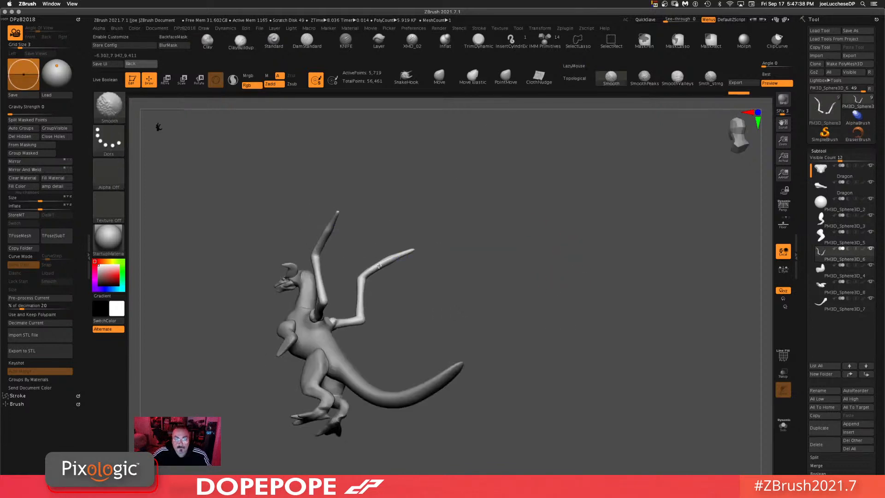
Step: Mask the wing and bend its outer segment with the Rotate gizmo, repositioning the pivot at the joint
mouse_move(537, 234)
alt+mouse_down()
mouse_move(554, 192)
mouse_move(538, 194)
mouse_move(618, 185)
alt+mouse_up()
key(ctrl)
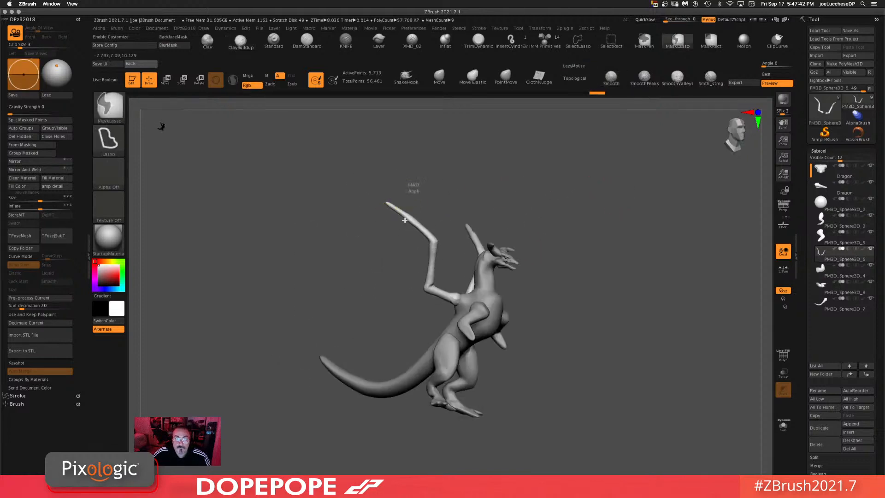
ctrl+drag(405, 220, 406, 226)
key(r)
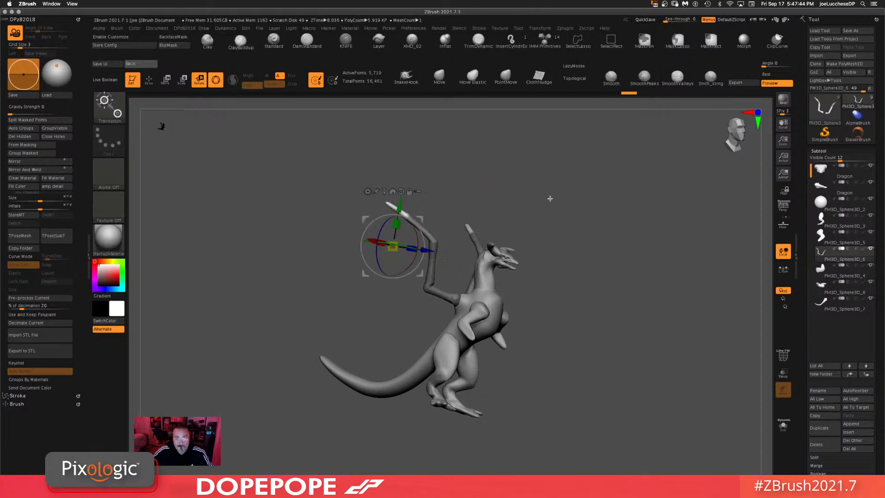
drag(551, 198, 519, 219)
alt+drag(420, 272, 410, 243)
click(438, 227)
drag(645, 235, 585, 257)
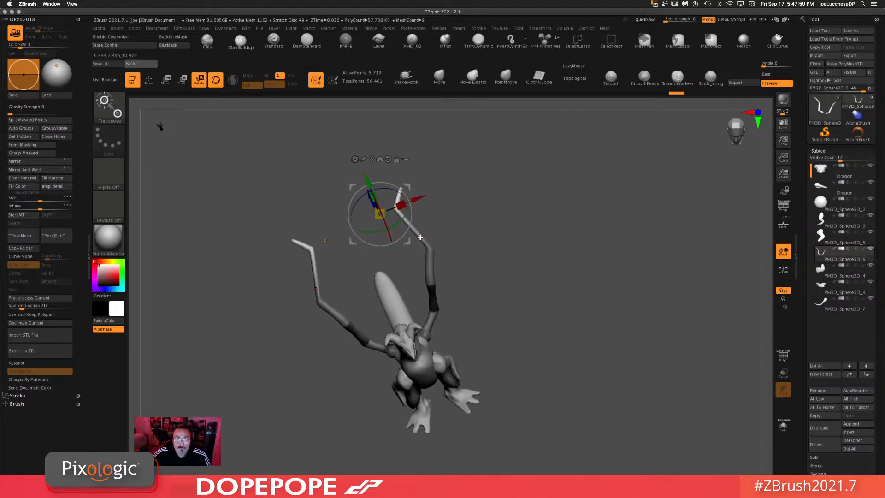
drag(420, 237, 296, 314)
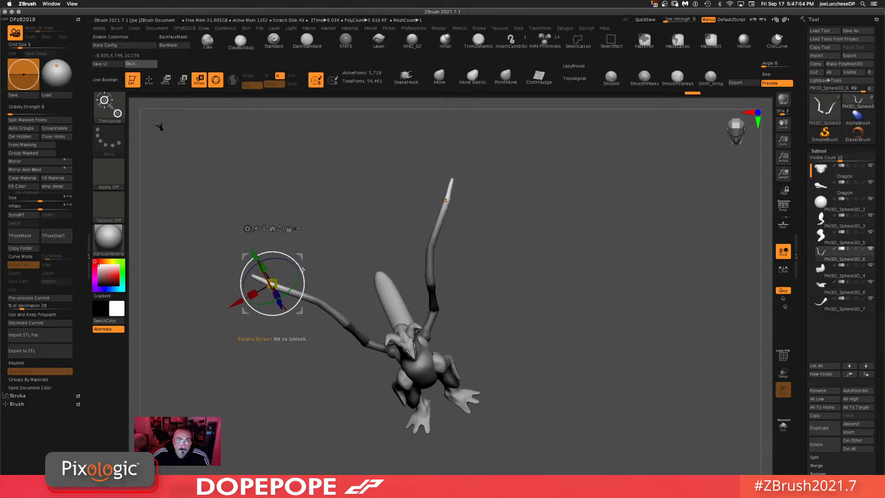
drag(303, 270, 296, 261)
drag(587, 207, 559, 174)
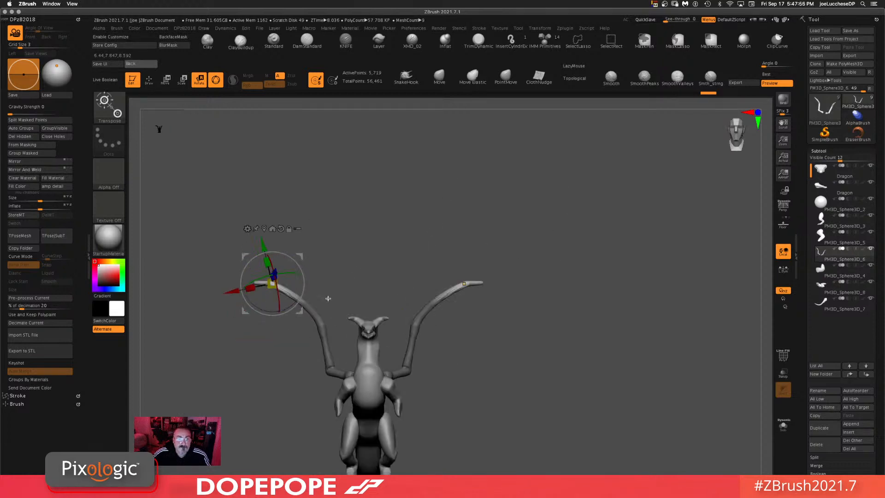
Step: Rotate the wing segment further, undoing one of the rotations
drag(447, 223, 444, 237)
mouse_move(572, 283)
alt+mouse_down()
mouse_move(602, 209)
mouse_move(589, 240)
mouse_move(640, 211)
mouse_move(495, 220)
alt+mouse_up()
key(ctrl+z)
drag(379, 248, 355, 248)
mouse_move(512, 224)
mouse_down()
mouse_move(561, 285)
mouse_move(558, 251)
mouse_move(556, 314)
mouse_up()
Step: Switch to the Move brush and reshape the wing tips, undoing one stroke
click(439, 77)
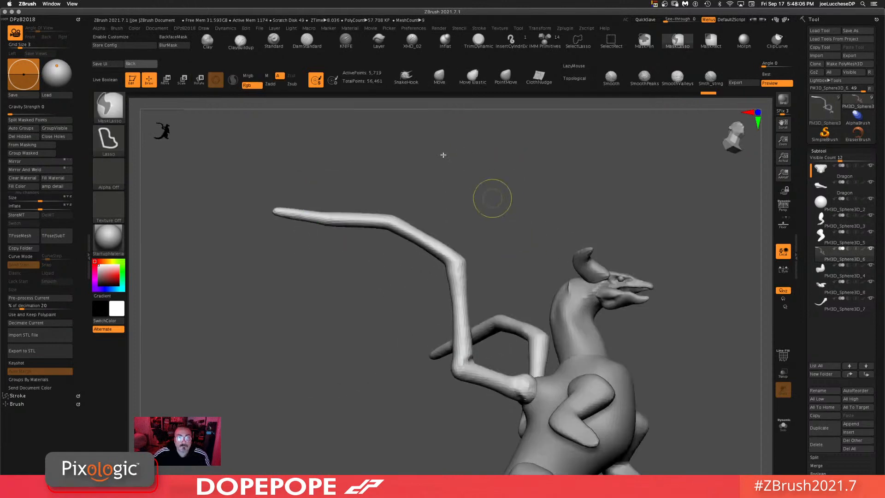
key(space)
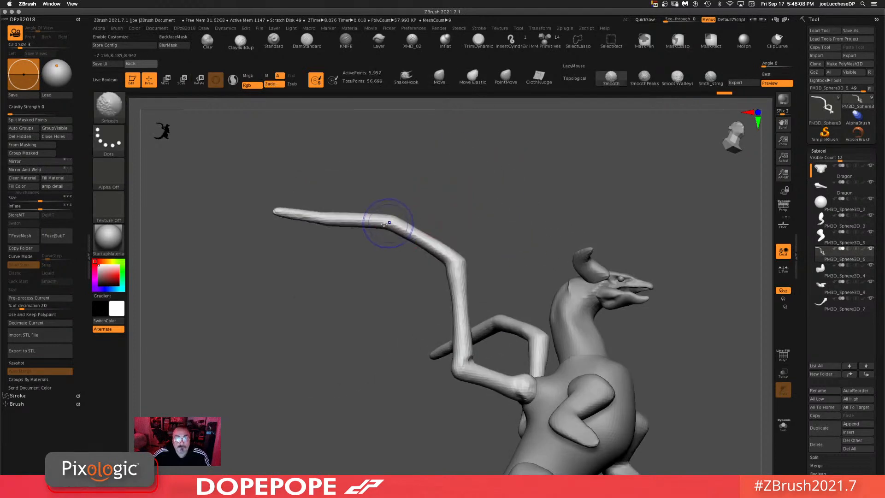
mouse_move(389, 223)
shift+mouse_down()
mouse_move(312, 219)
mouse_move(377, 222)
mouse_move(318, 218)
mouse_move(361, 222)
mouse_move(341, 220)
shift+mouse_up()
key(ctrl+z)
key(space)
click(453, 178)
mouse_move(414, 237)
shift+mouse_down()
mouse_move(445, 251)
mouse_move(461, 362)
shift+mouse_up()
mouse_move(569, 143)
alt+mouse_down()
mouse_move(663, 320)
mouse_move(627, 264)
alt+mouse_up()
drag(627, 265, 623, 243)
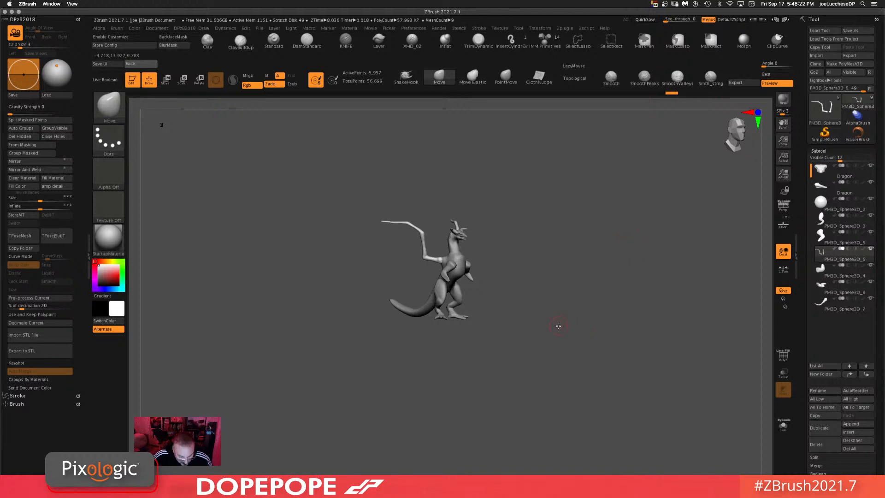
drag(565, 339, 594, 309)
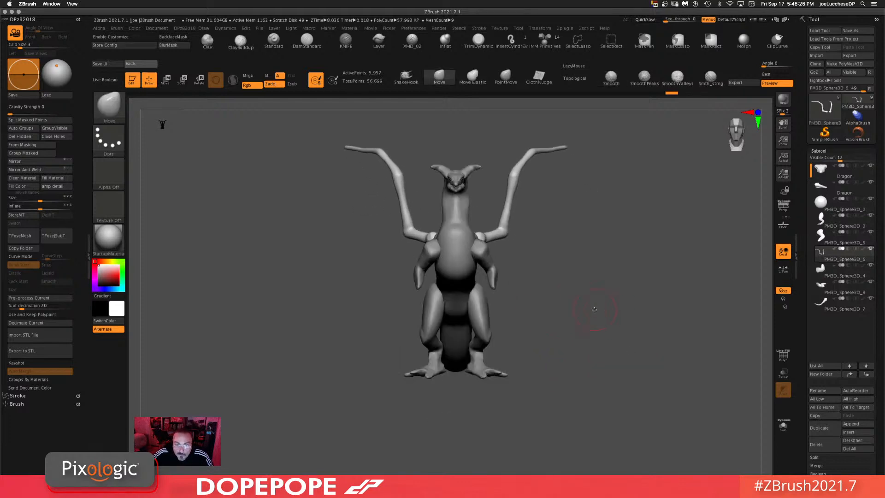
Step: Select the leg subtool and reposition the legs with the Move gizmo
alt+click(437, 321)
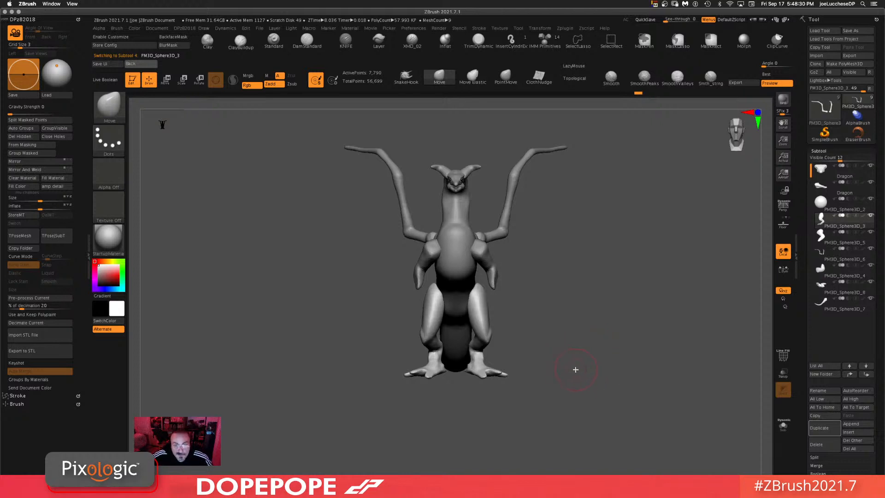
shift+drag(568, 351, 571, 384)
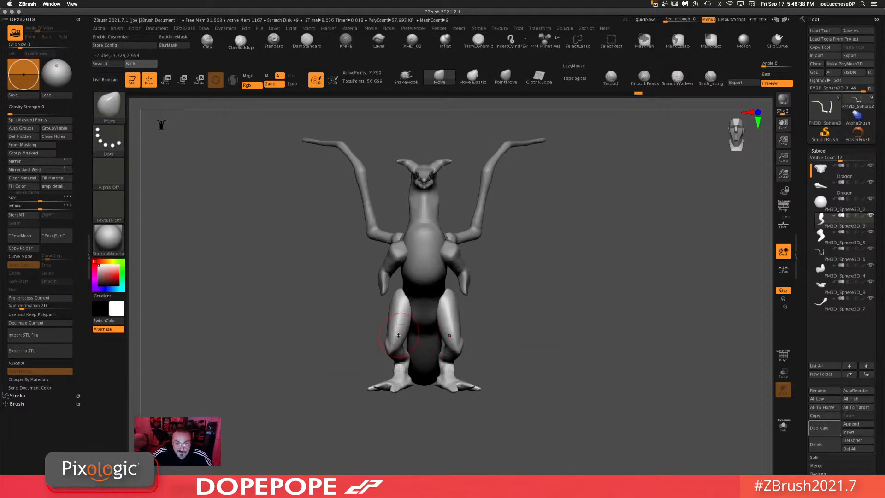
key(w)
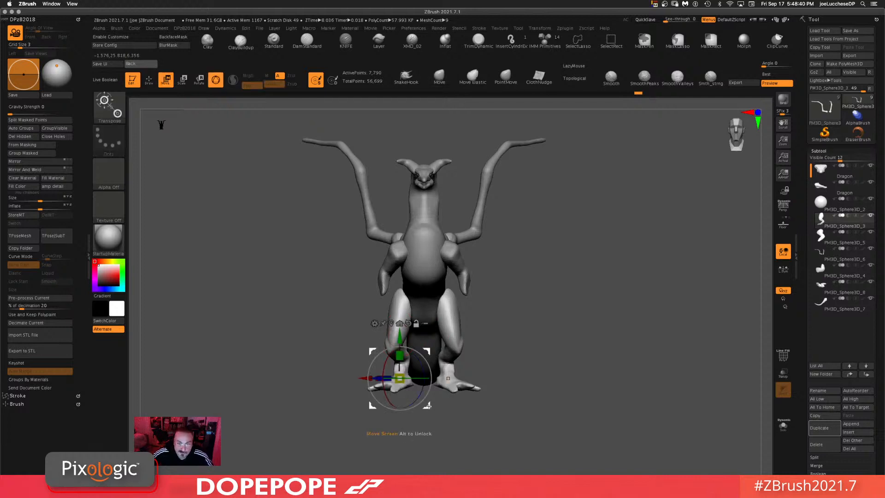
drag(428, 406, 436, 304)
mouse_move(526, 319)
mouse_down()
mouse_move(613, 322)
mouse_move(458, 379)
mouse_move(491, 364)
mouse_move(425, 333)
mouse_move(399, 352)
mouse_move(465, 402)
mouse_move(485, 359)
mouse_up()
key(ctrl)
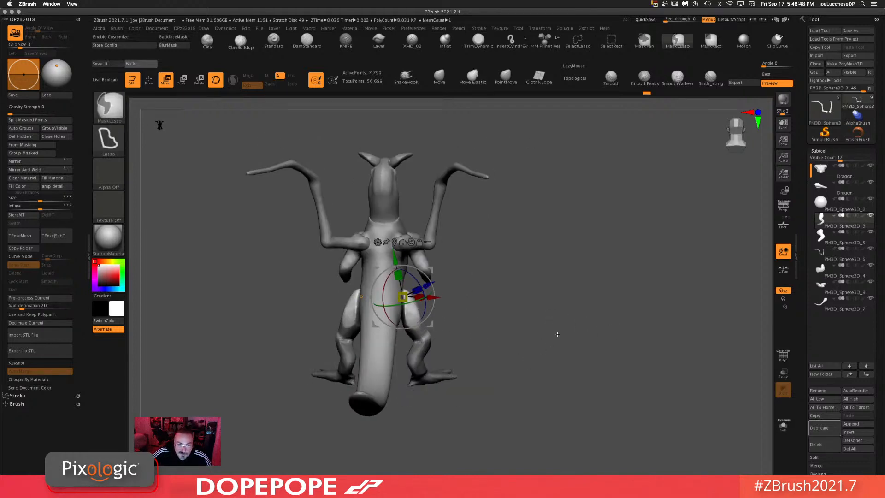
ctrl+click(558, 334)
shift+drag(554, 324, 547, 318)
drag(432, 324, 406, 354)
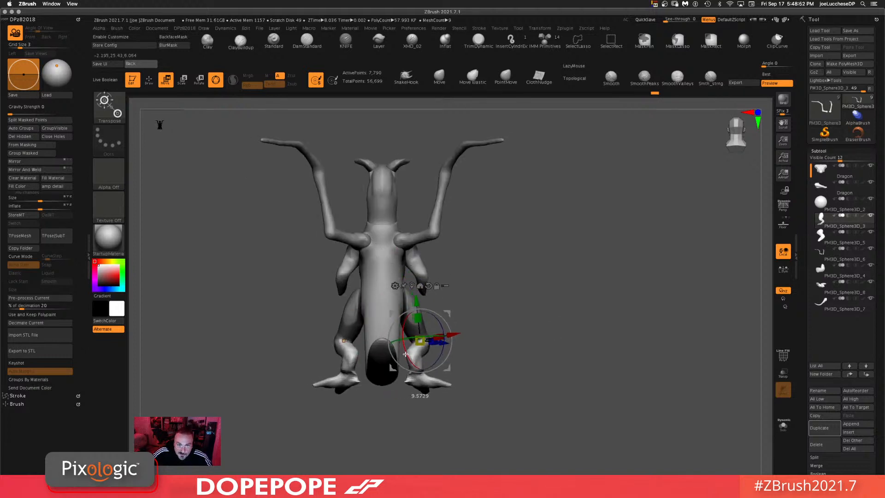
drag(544, 334, 476, 338)
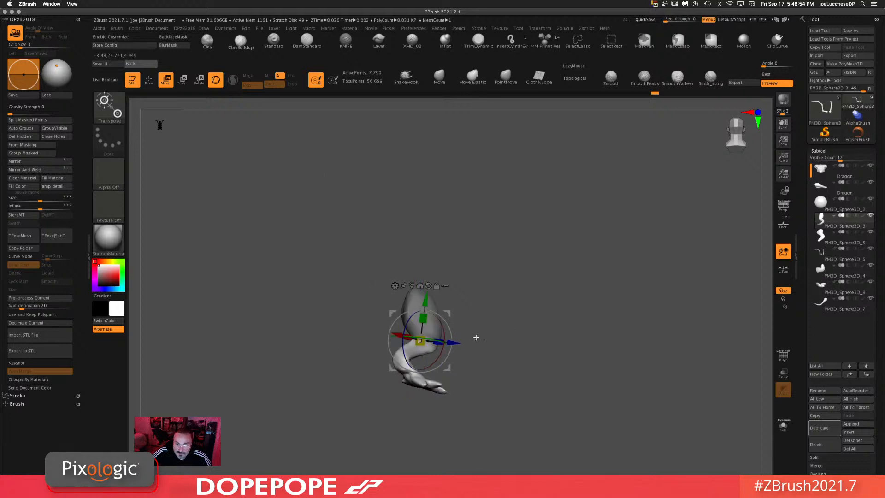
drag(582, 339, 523, 338)
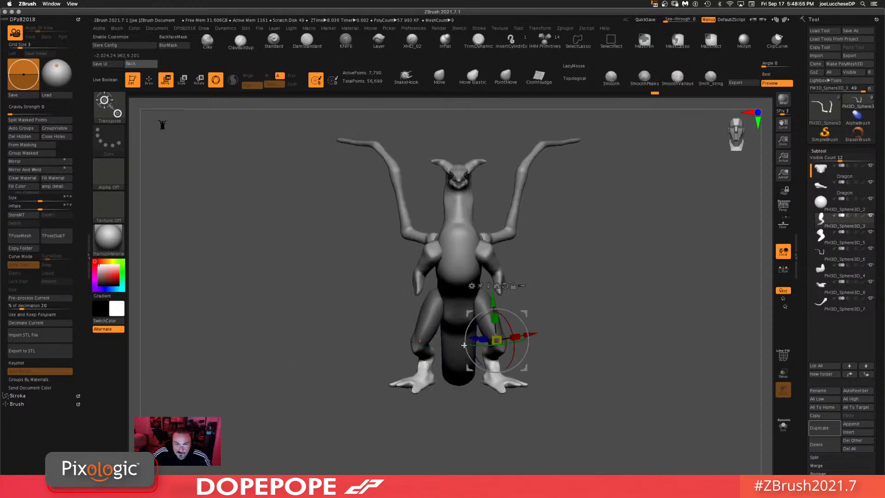
Step: Mask the foot and rotate it with the gizmo so it sits flat on the ground
click(505, 285)
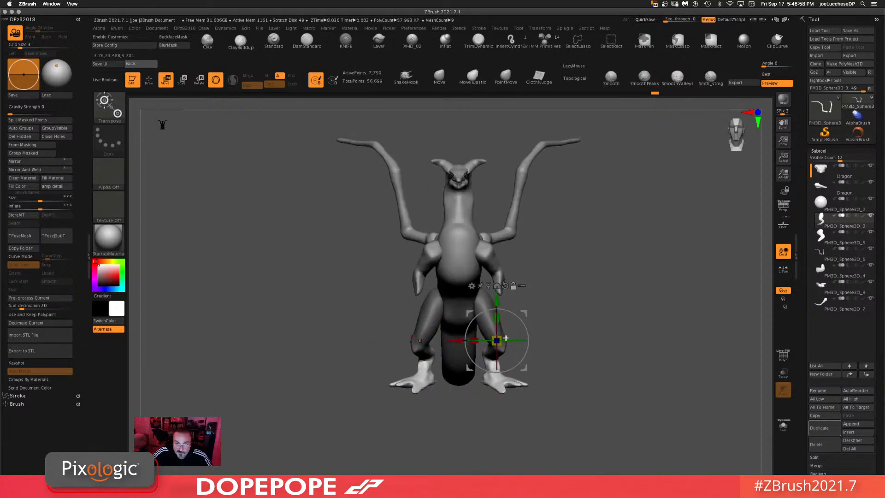
drag(612, 352, 569, 360)
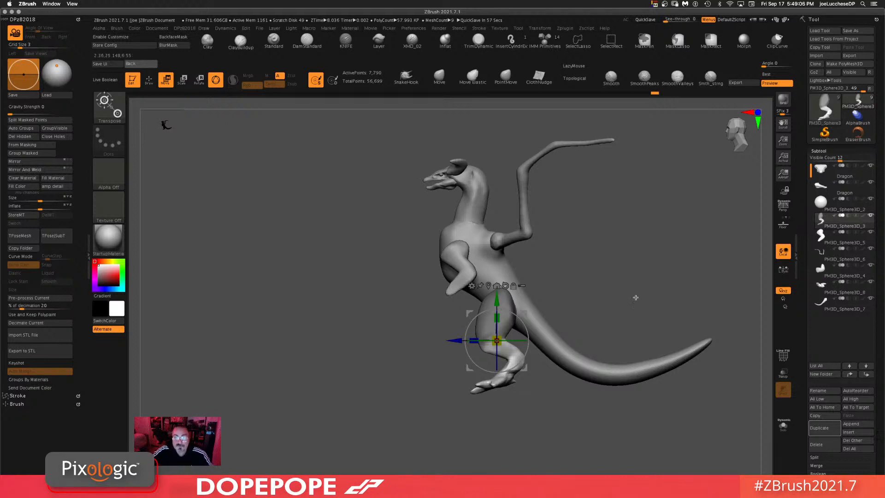
mouse_move(606, 306)
mouse_down()
mouse_move(504, 241)
mouse_move(439, 408)
mouse_move(420, 357)
mouse_move(365, 346)
mouse_move(422, 360)
mouse_move(431, 372)
mouse_up()
key(ctrl)
ctrl+click(431, 375)
drag(433, 339, 433, 347)
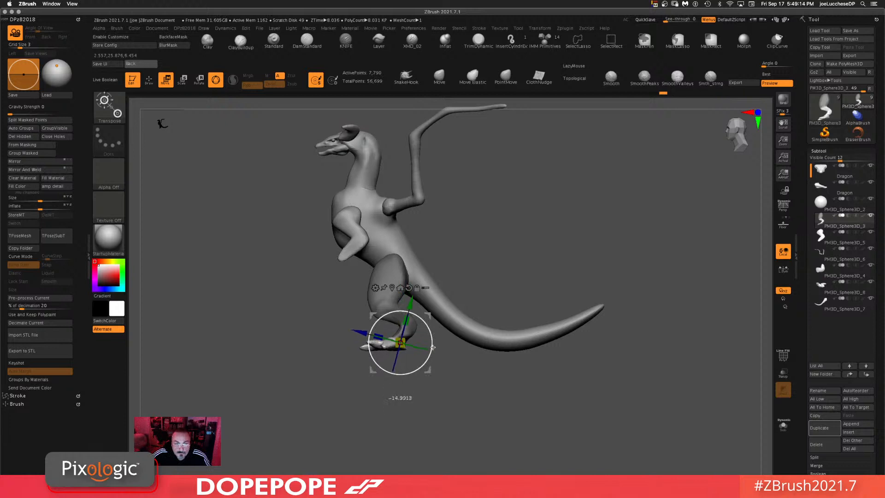
drag(466, 408, 492, 413)
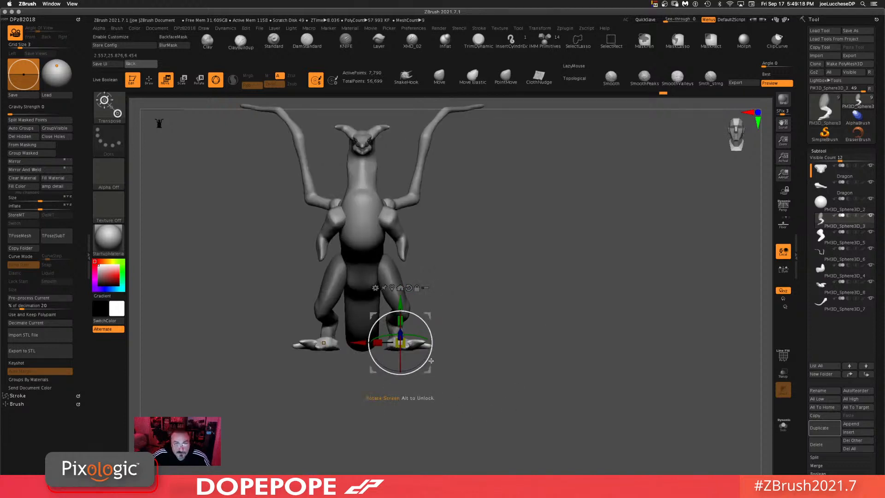
alt+drag(508, 332, 532, 334)
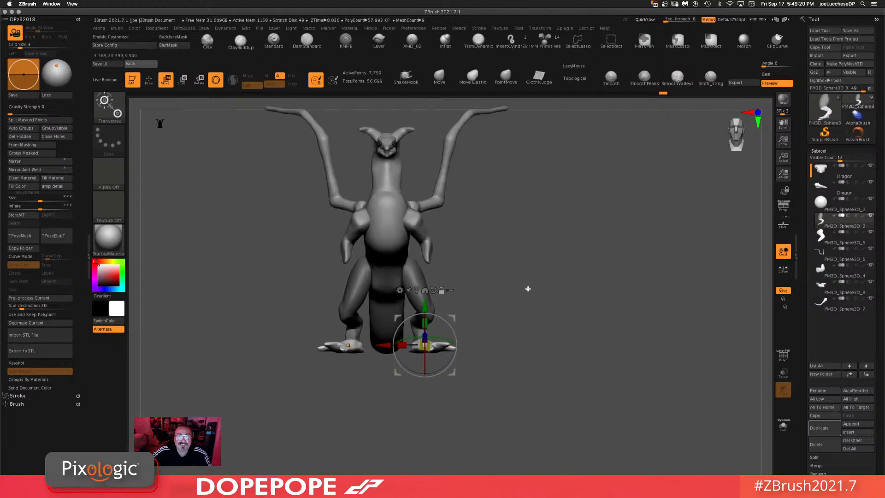
Step: Switch back to the Move brush and refine the leg shapes
click(439, 77)
drag(502, 243, 572, 264)
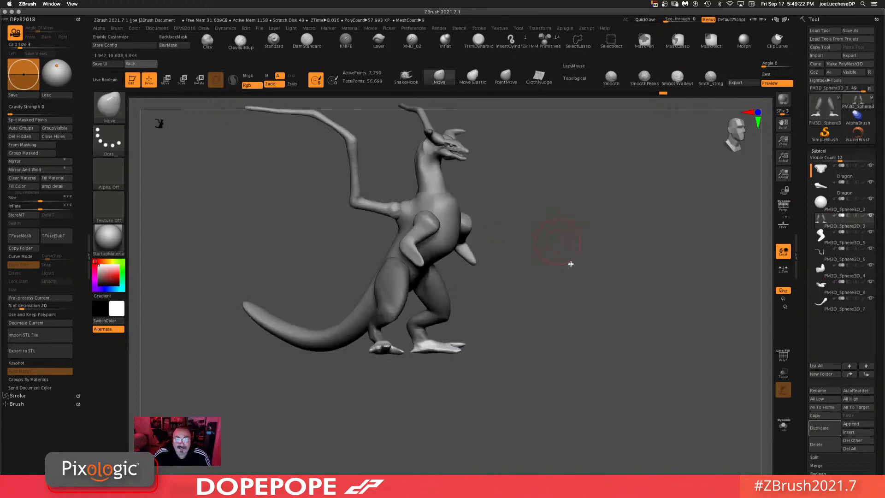
drag(559, 298, 560, 338)
drag(546, 372, 619, 315)
alt+drag(562, 300, 537, 299)
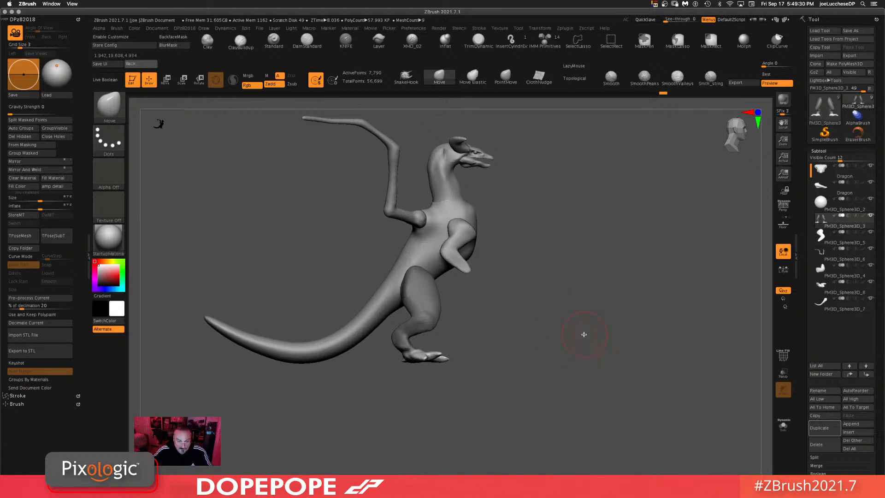
Step: Select the arm subtool and adjust its shape with the Move brush
alt+click(461, 267)
drag(537, 273, 545, 292)
mouse_move(486, 274)
ctrl+mouse_down()
mouse_move(466, 267)
mouse_move(491, 284)
ctrl+mouse_up()
ctrl+click(550, 271)
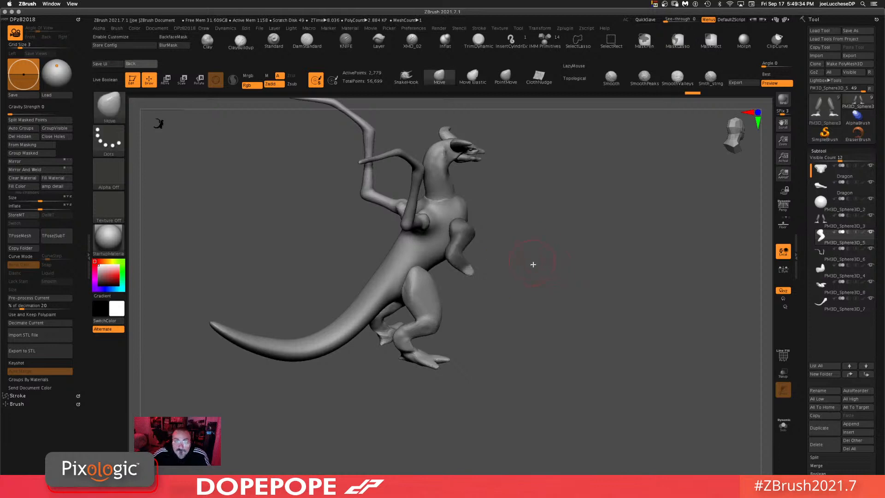
Step: Continue reshaping the arm with the Move brush, checking it from below and from the side
mouse_move(566, 277)
alt+mouse_down()
mouse_move(563, 328)
mouse_move(547, 298)
alt+mouse_up()
mouse_move(597, 268)
shift+mouse_down()
mouse_move(530, 246)
mouse_move(524, 224)
shift+mouse_up()
mouse_move(548, 221)
mouse_down()
mouse_move(588, 216)
mouse_move(551, 213)
mouse_move(572, 190)
mouse_up()
key(space)
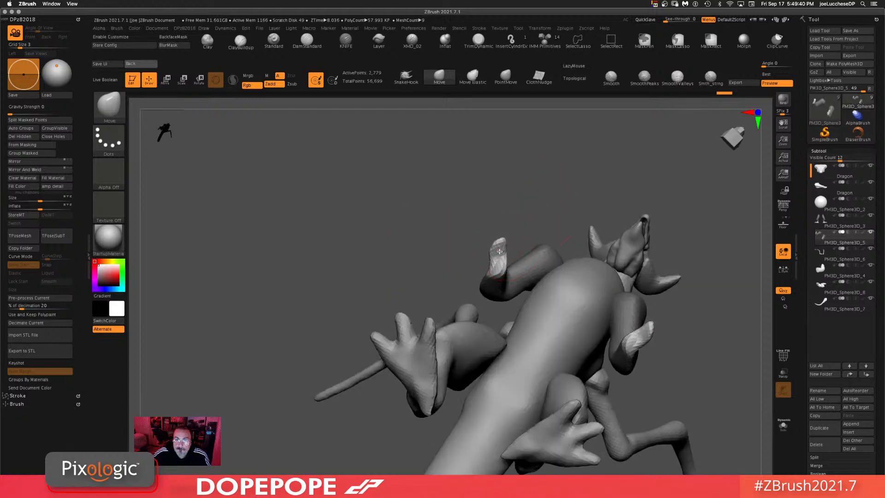
drag(508, 254, 492, 254)
mouse_move(542, 191)
mouse_down()
mouse_move(510, 218)
mouse_move(587, 249)
mouse_move(603, 283)
mouse_up()
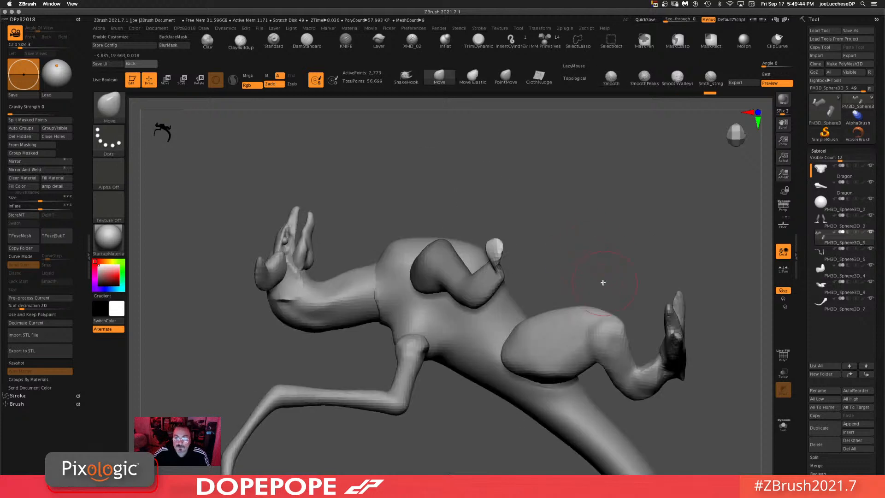
mouse_move(580, 221)
mouse_down()
mouse_move(573, 267)
mouse_move(575, 203)
mouse_move(389, 221)
mouse_move(320, 285)
mouse_move(294, 257)
mouse_move(316, 251)
mouse_move(513, 279)
mouse_up()
drag(584, 308, 537, 253)
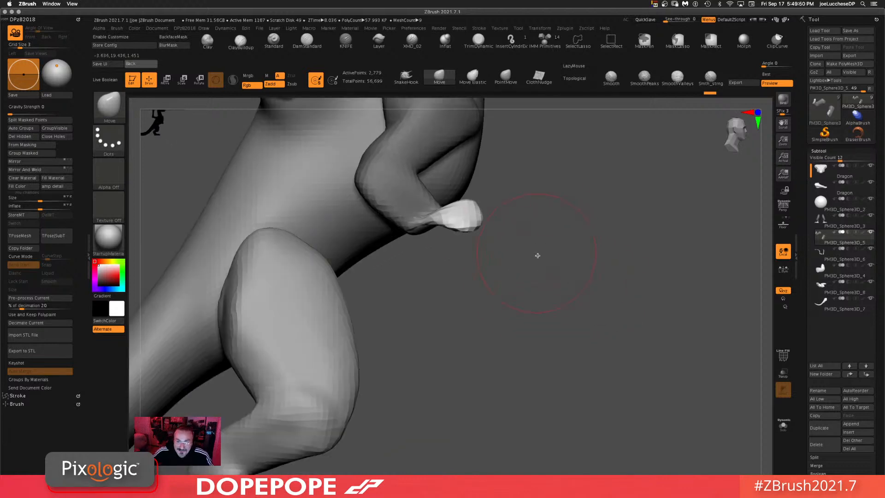
Step: Adjust the arm and hand shapes with the Move brush from several angles
key(space)
drag(464, 220, 469, 233)
mouse_move(580, 250)
ctrl+mouse_down()
mouse_move(589, 362)
mouse_move(600, 339)
mouse_move(602, 351)
mouse_move(583, 285)
mouse_move(563, 282)
mouse_move(593, 261)
ctrl+mouse_up()
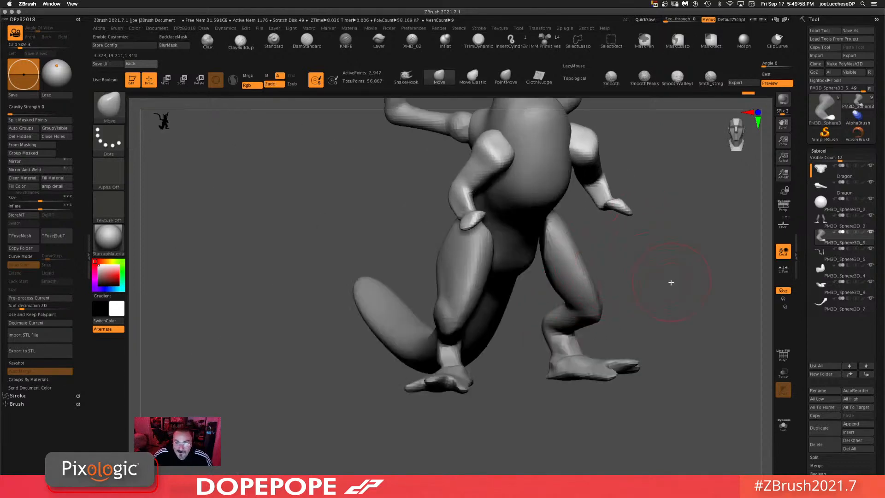
alt+drag(672, 282, 510, 265)
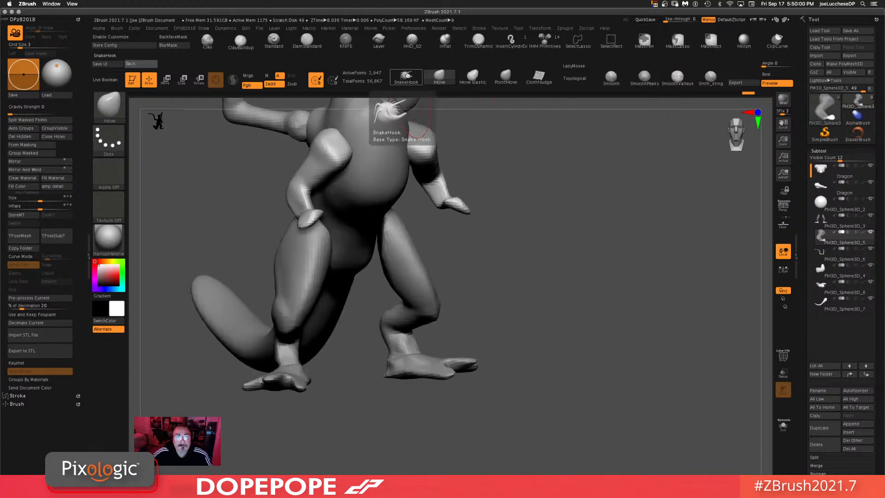
key(space)
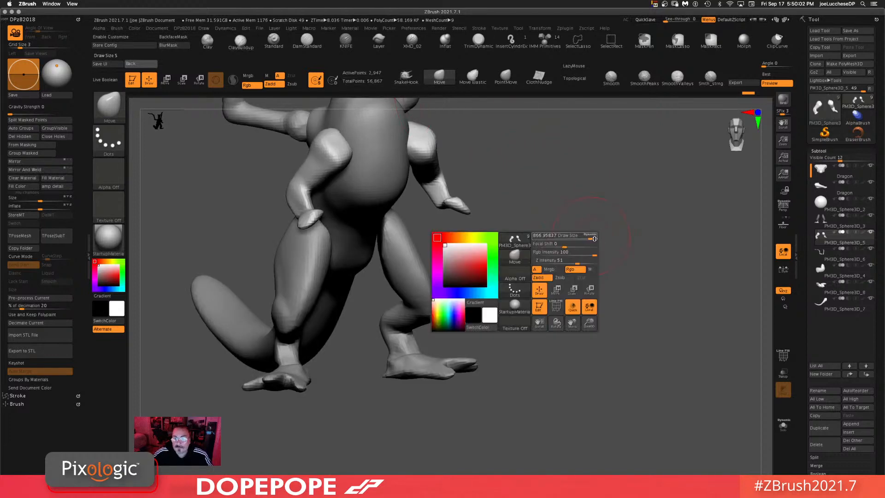
drag(574, 229, 563, 267)
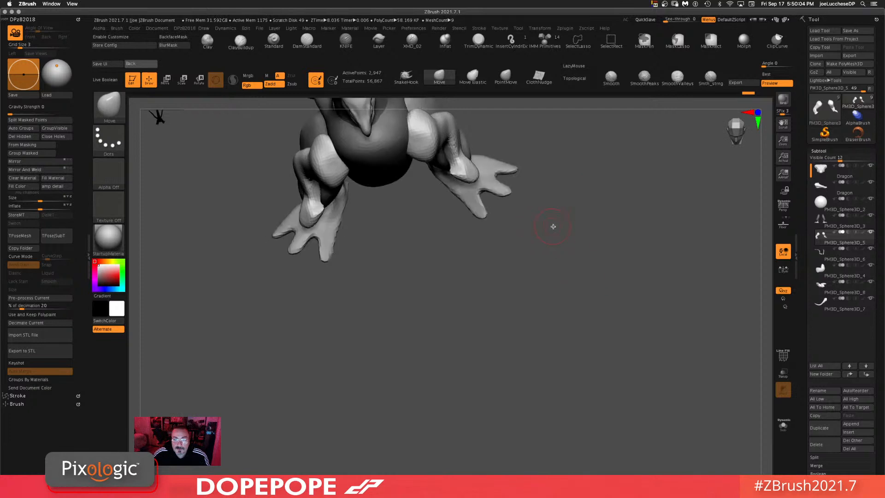
drag(563, 201, 478, 276)
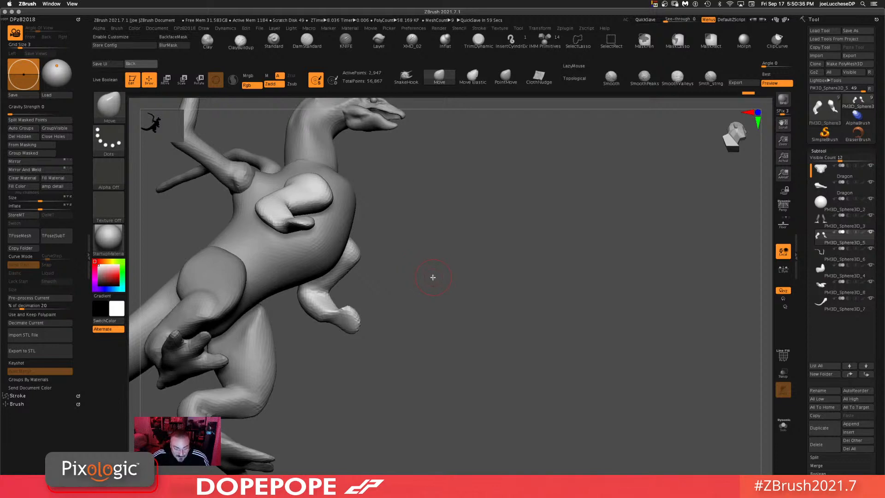
drag(481, 300, 517, 320)
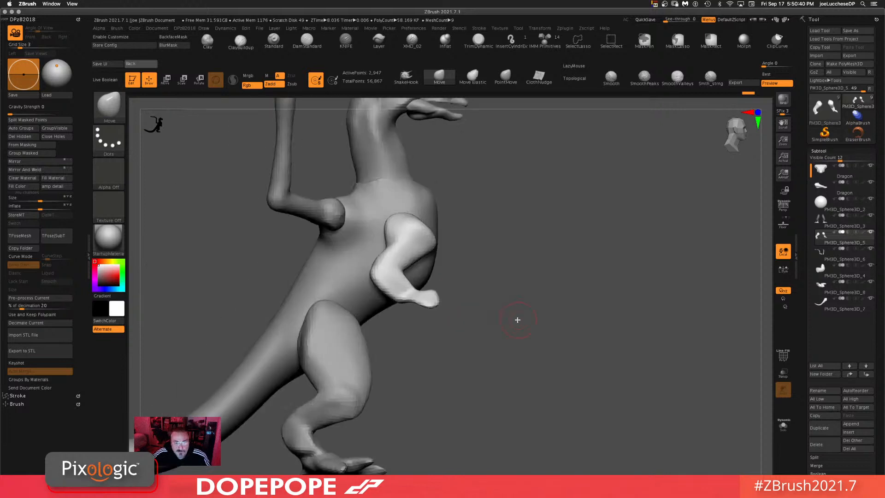
drag(585, 305, 544, 356)
drag(520, 389, 537, 411)
Step: Refine the legs and feet with the Move brush and review the whole pose from the front
key(space)
mouse_move(474, 316)
mouse_down()
mouse_move(483, 320)
mouse_move(442, 291)
mouse_move(455, 309)
mouse_move(503, 300)
mouse_move(480, 314)
mouse_move(452, 308)
mouse_move(451, 318)
mouse_up()
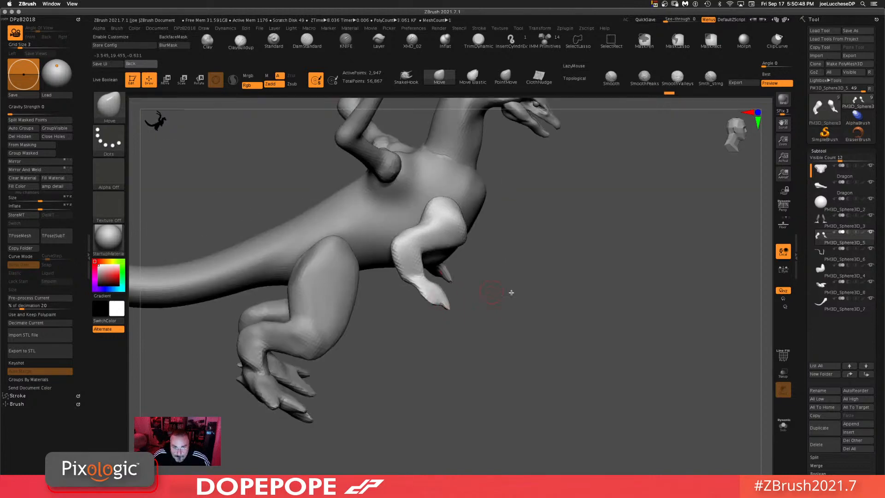
drag(512, 292, 528, 322)
drag(445, 303, 442, 306)
drag(477, 338, 510, 336)
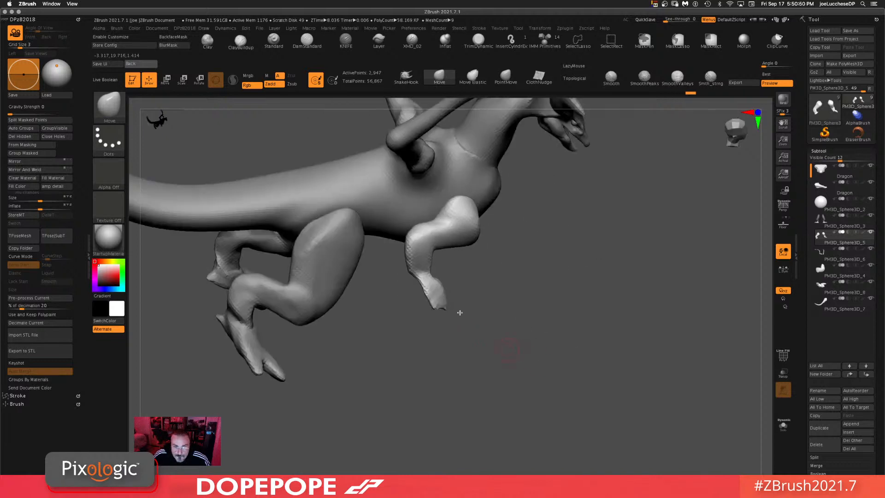
mouse_move(559, 322)
mouse_down()
mouse_move(536, 369)
mouse_move(460, 285)
mouse_up()
drag(520, 395, 539, 346)
mouse_move(672, 353)
alt+mouse_down()
mouse_move(638, 300)
mouse_move(649, 291)
alt+mouse_up()
ctrl+drag(651, 296, 624, 431)
drag(622, 371, 578, 357)
ctrl+drag(647, 295, 567, 395)
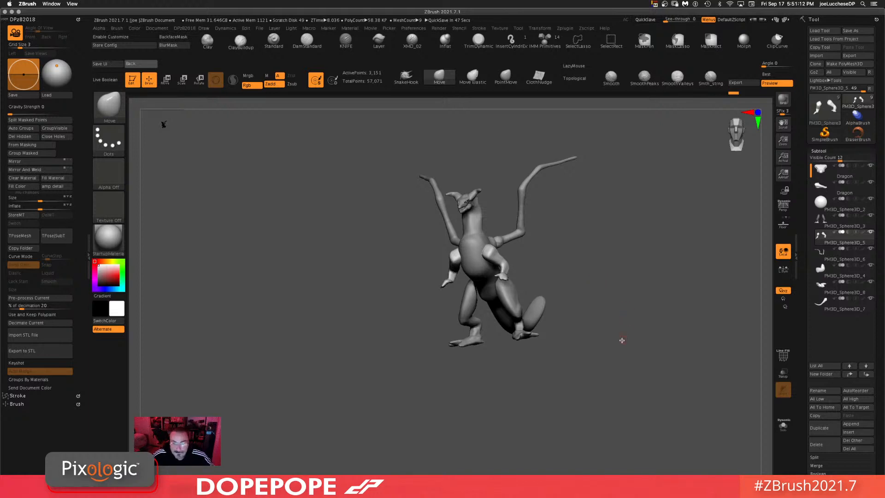
drag(622, 341, 583, 270)
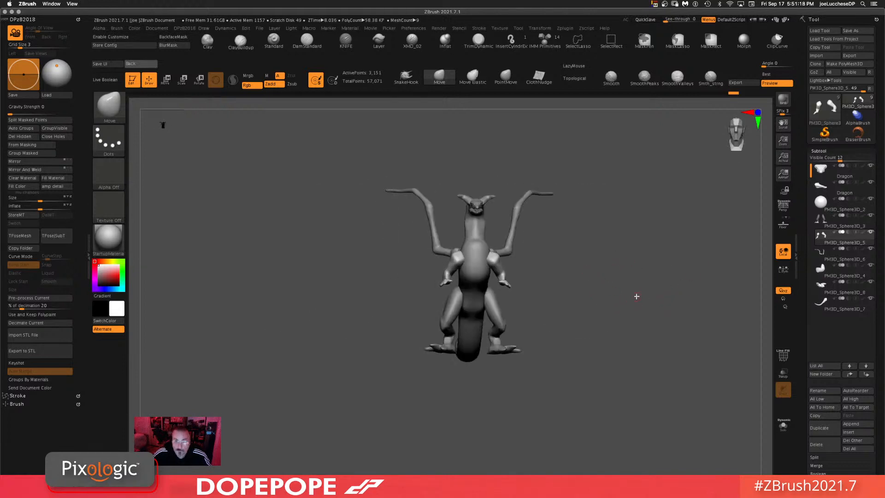
shift+drag(636, 297, 636, 355)
alt+drag(691, 295, 597, 300)
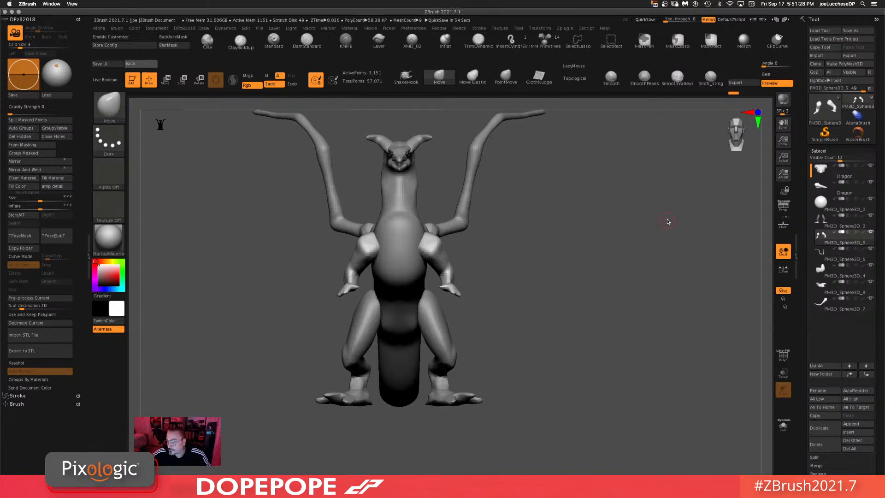
drag(475, 230, 636, 280)
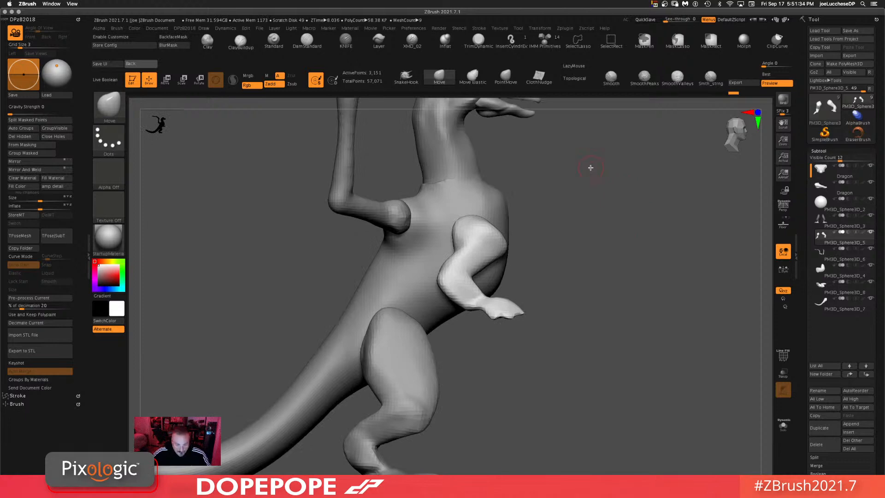
alt+drag(646, 343, 639, 227)
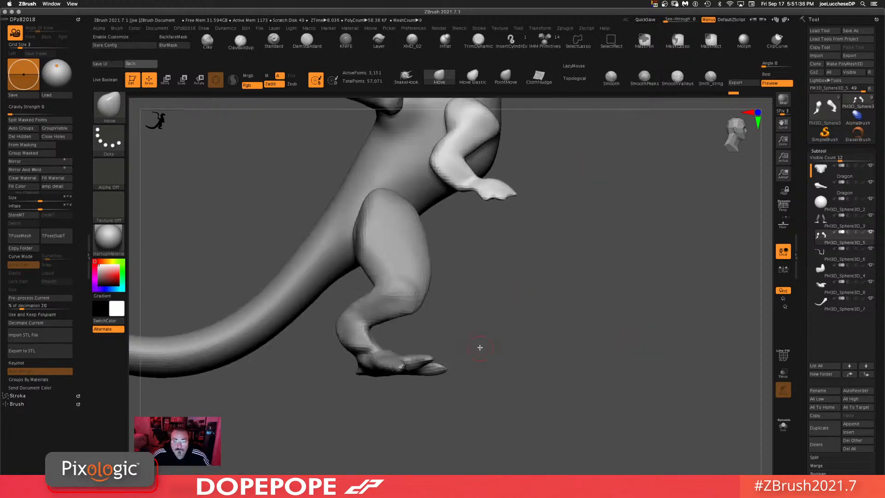
Step: Select the leg subtool and split it into separate subtools
alt+click(391, 357)
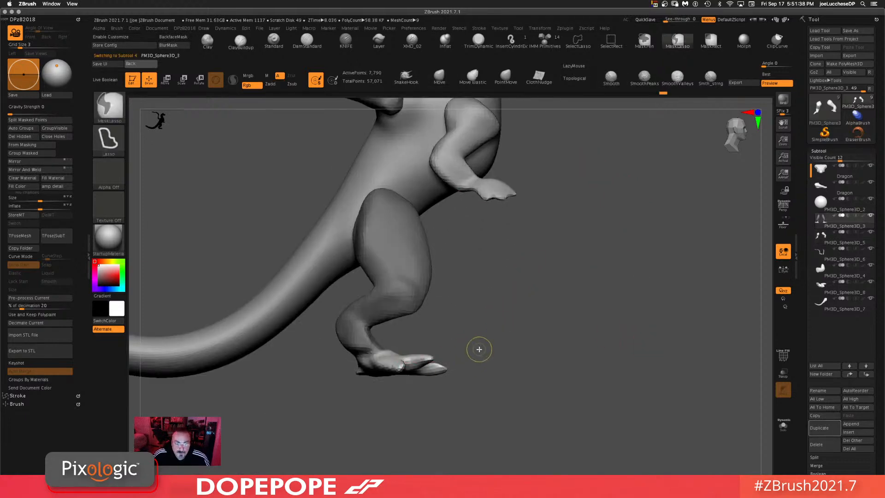
click(28, 120)
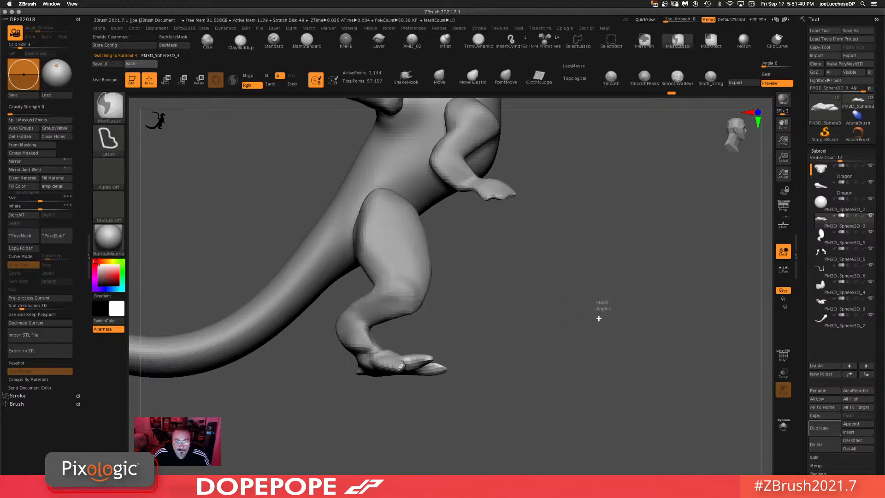
click(544, 401)
Step: Select the arm subtool and split it into separate subtools
alt+click(454, 255)
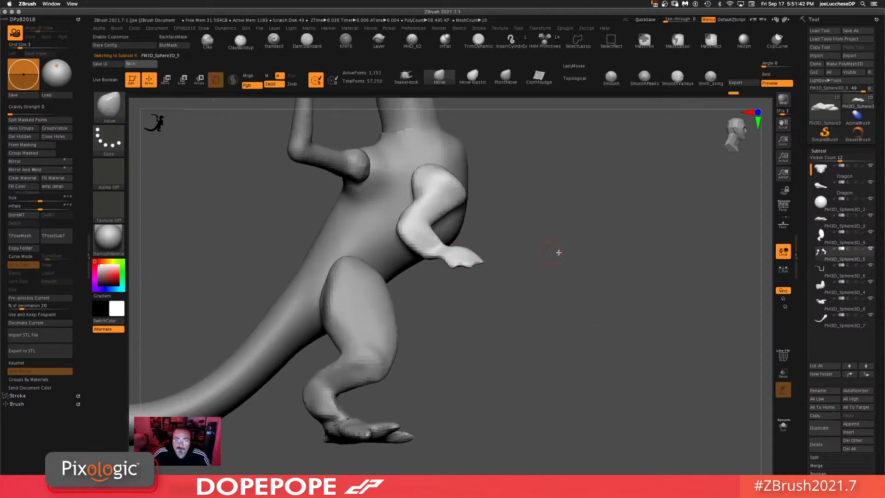
drag(558, 252, 538, 281)
mouse_move(485, 240)
ctrl+mouse_down()
mouse_move(445, 242)
mouse_move(511, 309)
mouse_move(489, 249)
ctrl+mouse_up()
click(46, 120)
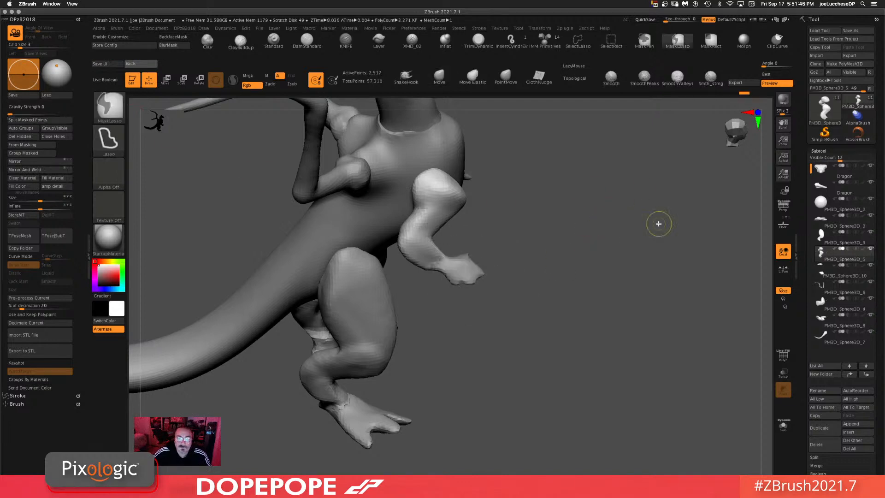
Step: Select the separated hand and foot subtools in turn and reshape them with the Move brush
ctrl+drag(655, 256, 585, 409)
drag(566, 304, 548, 292)
alt+click(455, 258)
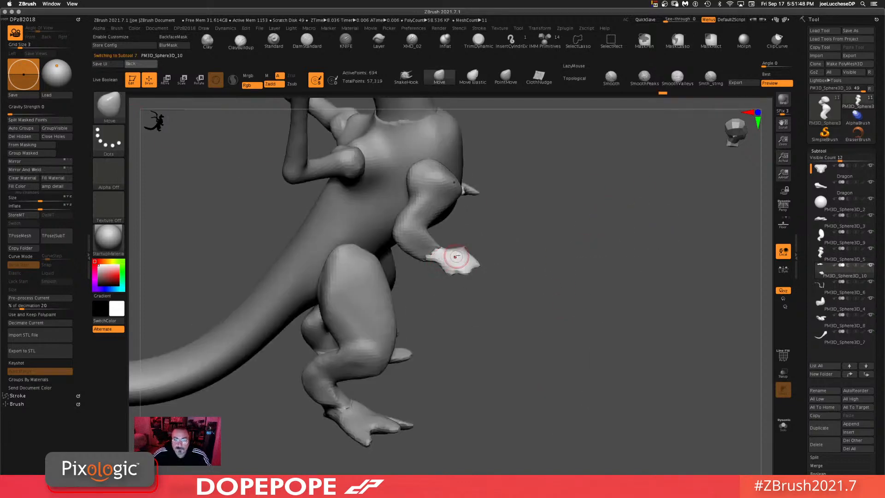
ctrl+drag(634, 218, 508, 397)
alt+click(379, 413)
ctrl+drag(590, 319, 576, 378)
alt+click(325, 403)
ctrl+drag(599, 306, 489, 461)
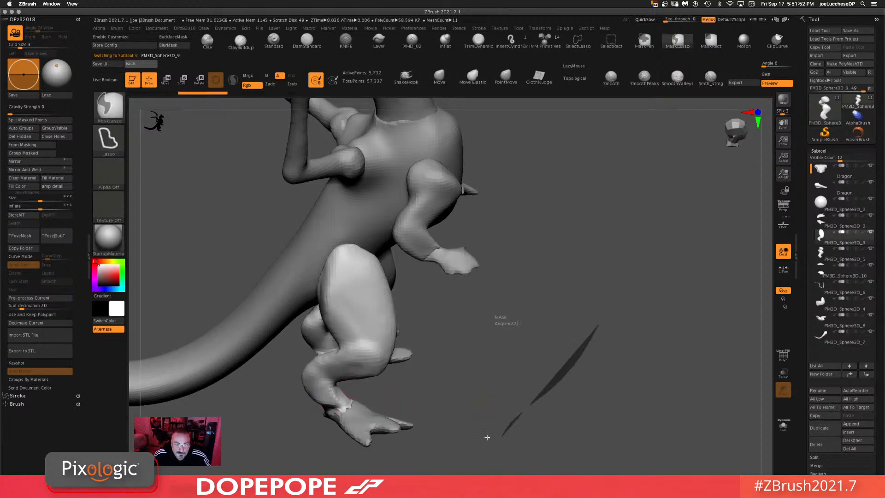
shift+drag(325, 415, 342, 408)
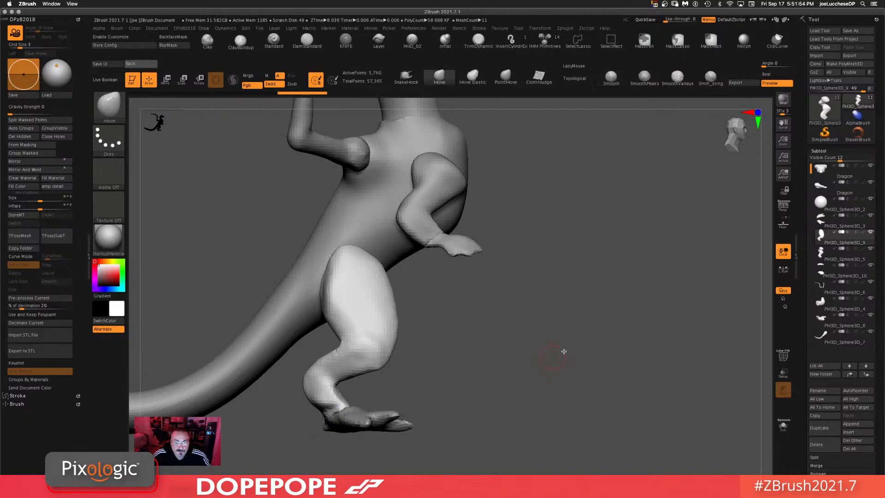
drag(563, 352, 424, 336)
shift+drag(361, 400, 379, 403)
shift+drag(599, 385, 595, 389)
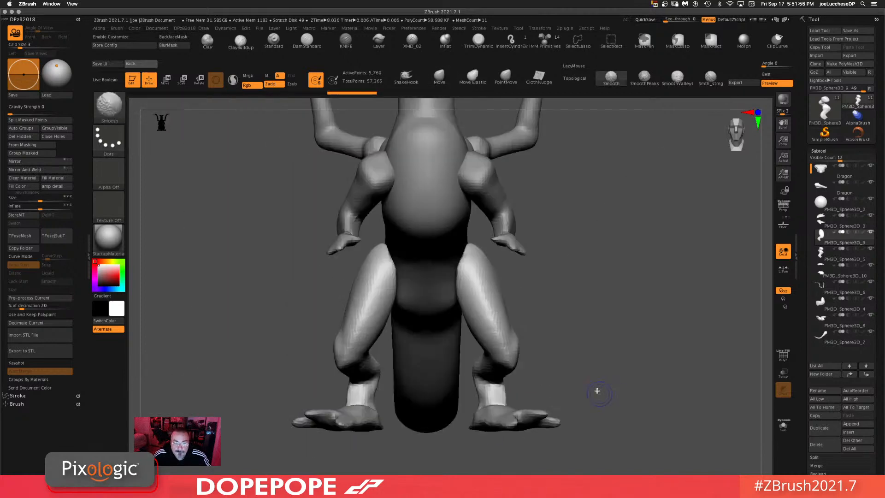
Step: Adjust the arm's pose with the Move brush while checking the side view
alt+drag(627, 274, 579, 293)
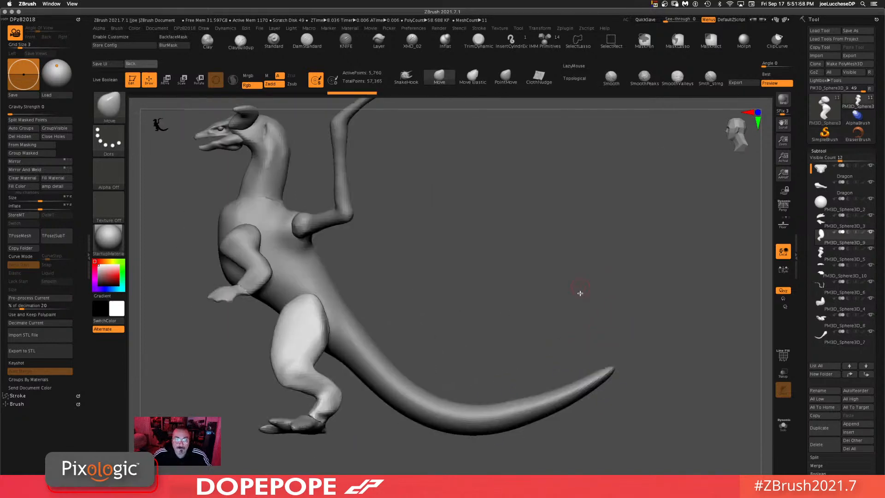
alt+drag(461, 263, 572, 240)
drag(574, 238, 556, 224)
alt+drag(547, 253, 500, 215)
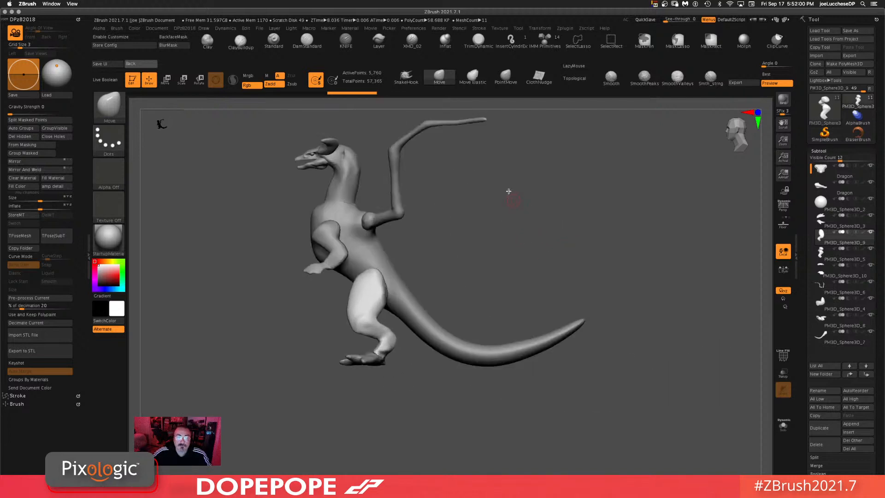
alt+drag(512, 169, 502, 206)
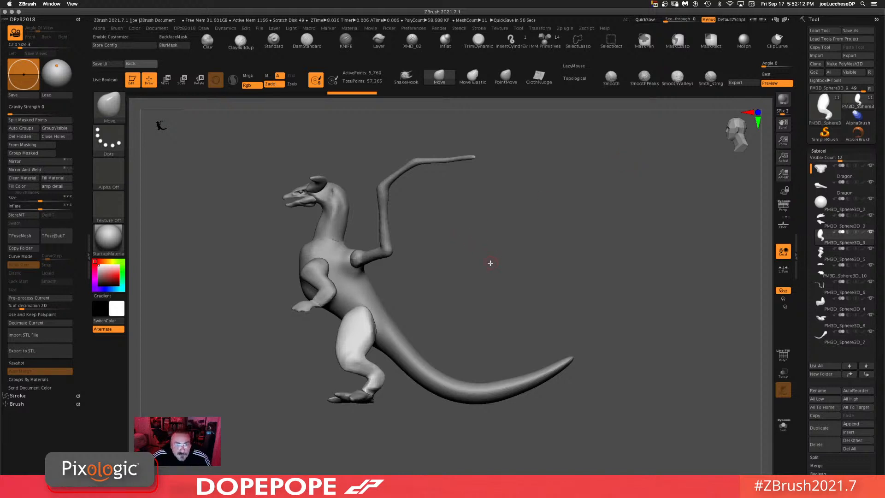
drag(491, 263, 501, 248)
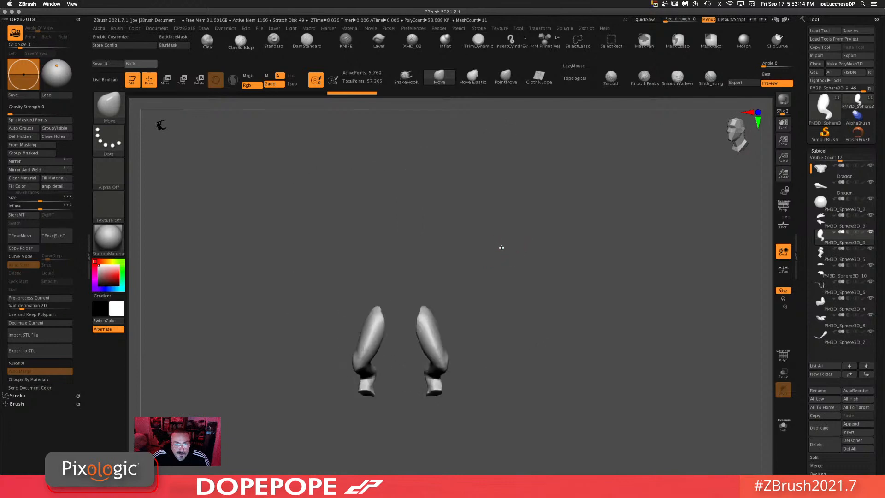
Step: Select the wing subtool and duplicate it
drag(589, 307, 595, 262)
drag(518, 273, 490, 153)
alt+click(400, 156)
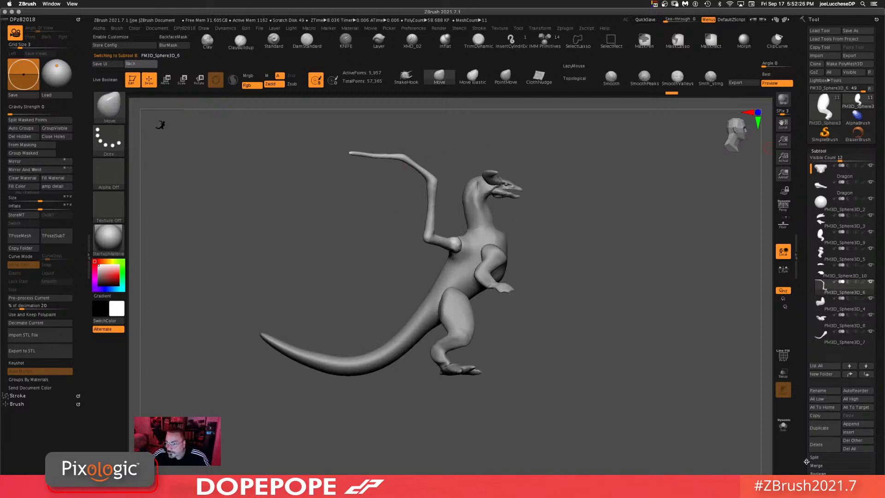
click(833, 434)
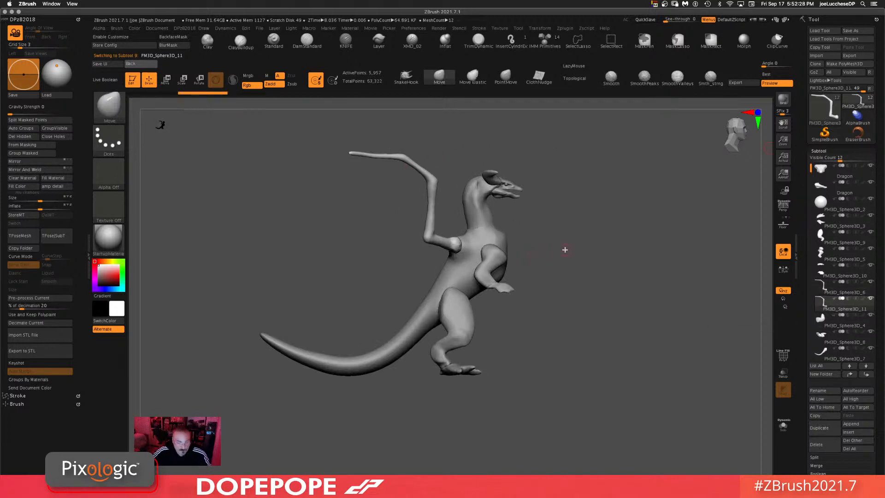
Step: Isolate the duplicated wing, hide all but its top horizontal segment, delete the hidden part and exit solo
click(783, 425)
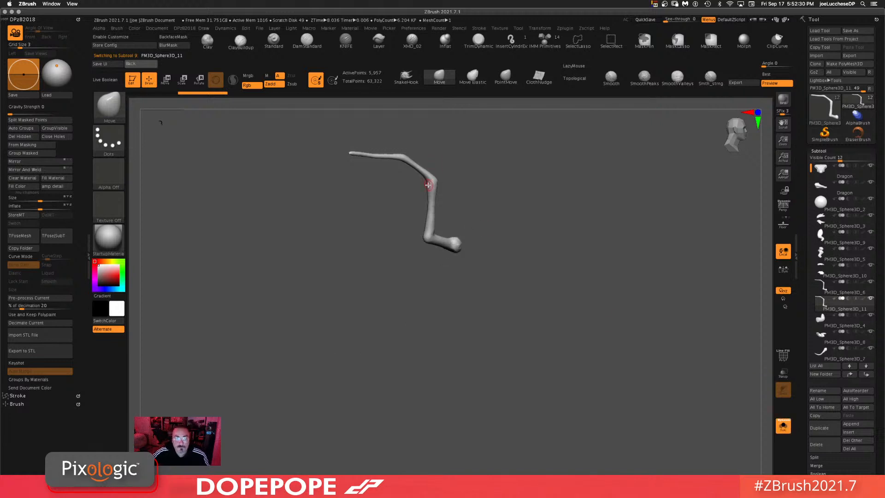
key(ctrl+shift)
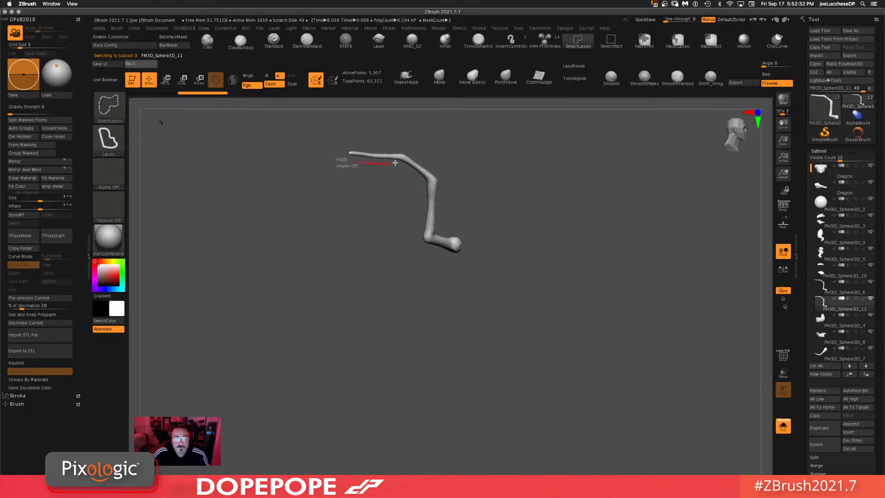
mouse_move(396, 163)
ctrl+shift+mouse_down()
mouse_move(346, 138)
mouse_move(322, 159)
ctrl+shift+mouse_up()
ctrl+shift+click(531, 168)
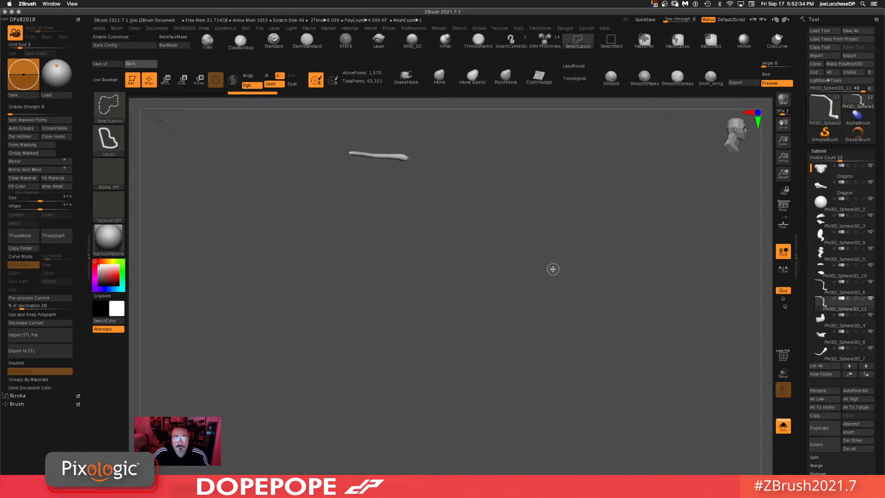
click(25, 136)
mouse_move(296, 244)
ctrl+mouse_down()
mouse_move(310, 289)
mouse_move(352, 292)
ctrl+mouse_up()
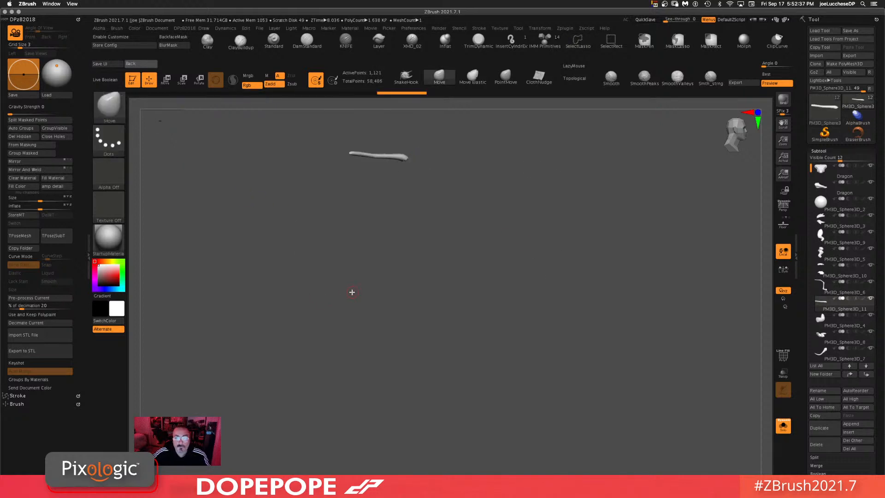
click(784, 426)
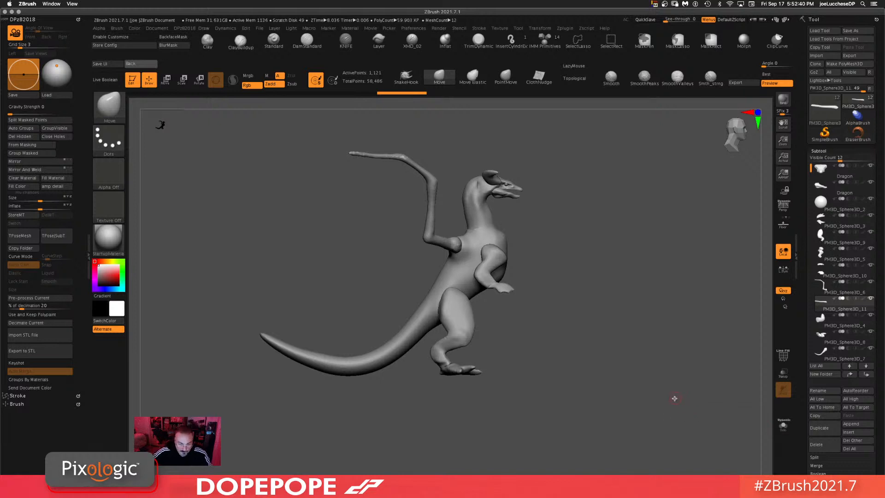
Step: Reposition the wing's top segment with the Move gizmo, duplicating it into extra finger spars angled downward, then mirror and weld them
key(w)
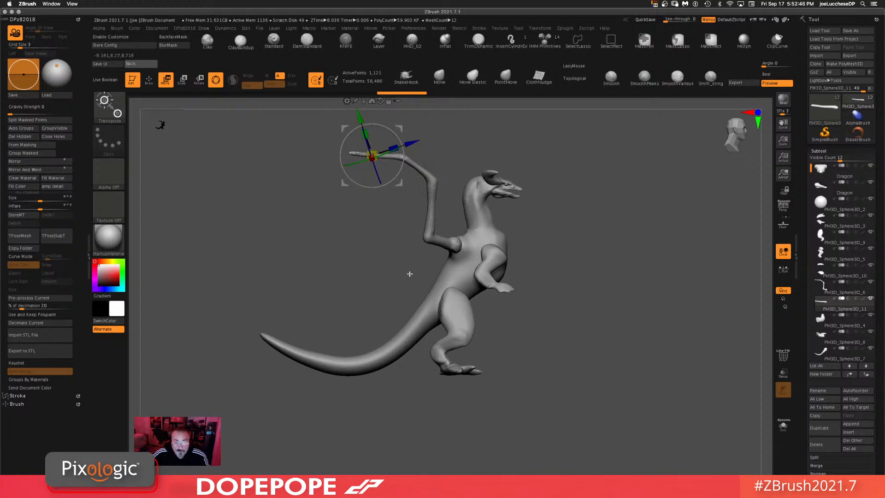
drag(402, 186, 440, 151)
mouse_move(531, 196)
mouse_down()
mouse_move(632, 202)
mouse_move(664, 224)
mouse_move(654, 209)
mouse_move(634, 274)
mouse_move(524, 208)
mouse_up()
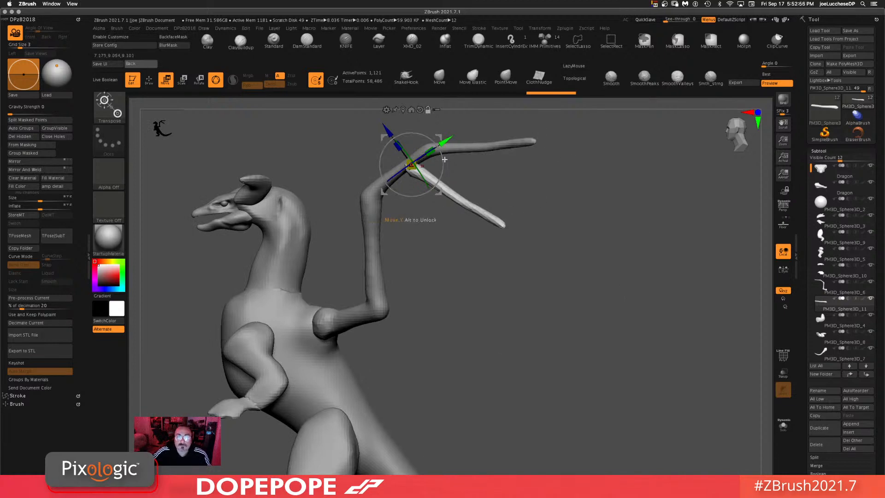
mouse_move(443, 167)
alt+mouse_down()
mouse_move(442, 154)
mouse_move(392, 151)
mouse_move(316, 107)
alt+mouse_up()
mouse_move(660, 227)
ctrl+mouse_down()
mouse_move(701, 447)
mouse_move(697, 440)
ctrl+mouse_up()
mouse_move(676, 310)
mouse_down()
mouse_move(648, 326)
mouse_move(649, 336)
mouse_move(643, 312)
mouse_move(655, 297)
mouse_up()
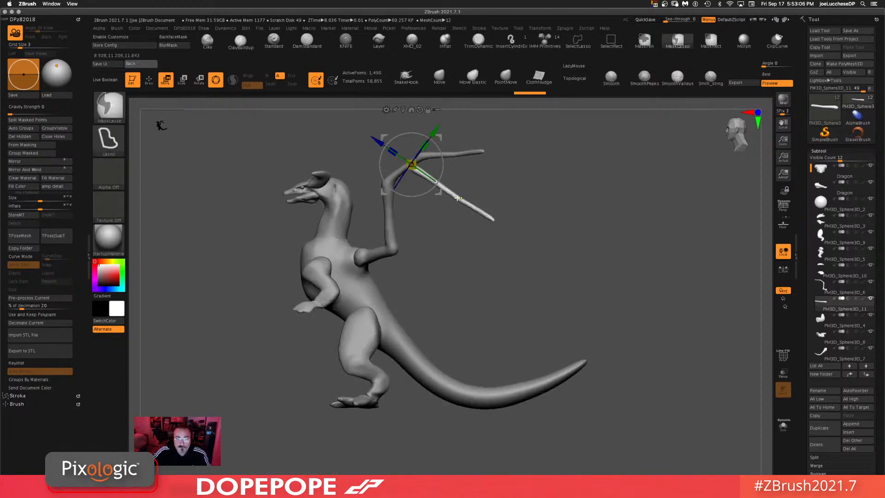
mouse_move(438, 193)
ctrl+mouse_down()
mouse_move(428, 203)
mouse_move(428, 192)
ctrl+mouse_up()
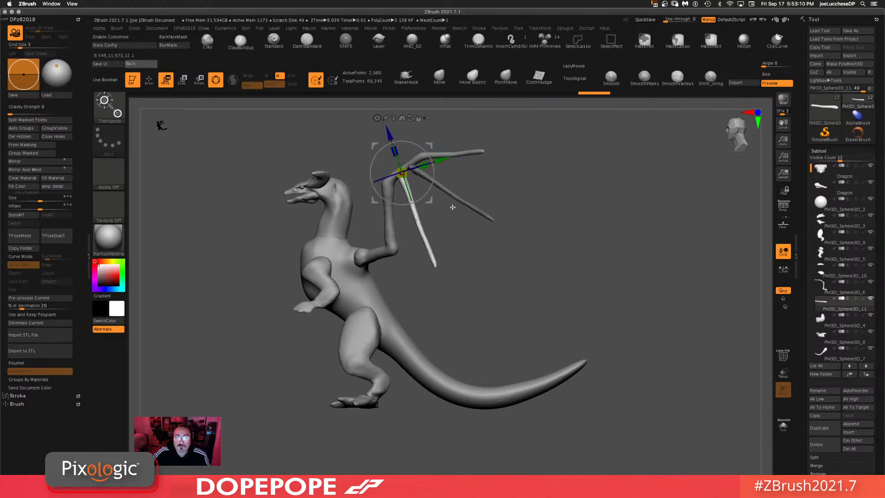
click(35, 129)
ctrl+drag(526, 185, 560, 214)
ctrl+drag(565, 224, 605, 291)
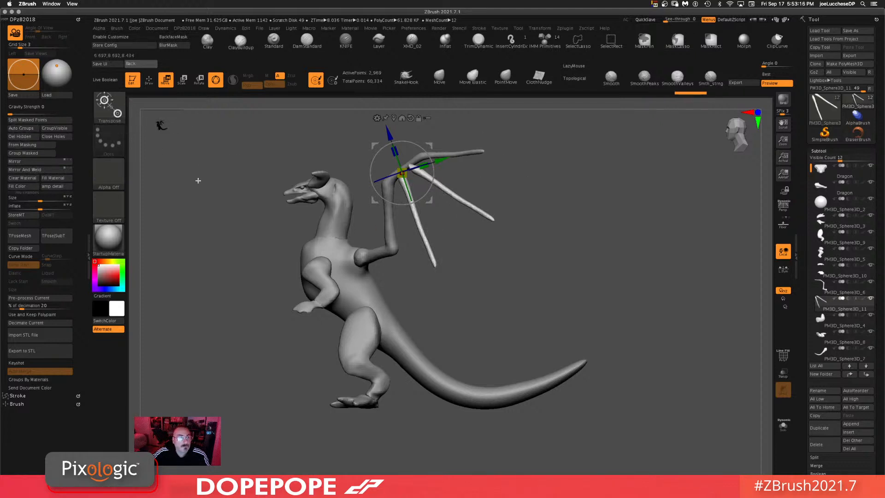
click(38, 171)
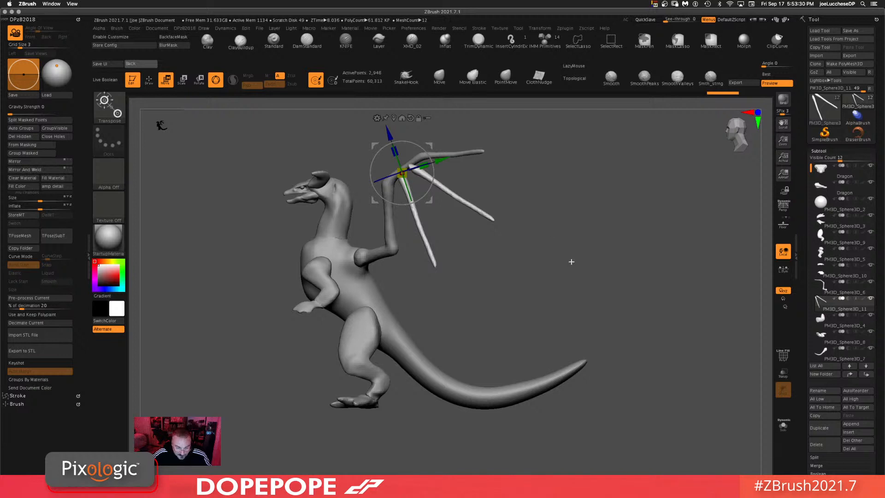
Step: Select the original wing subtool and review both wings from the front and side views
alt+click(461, 155)
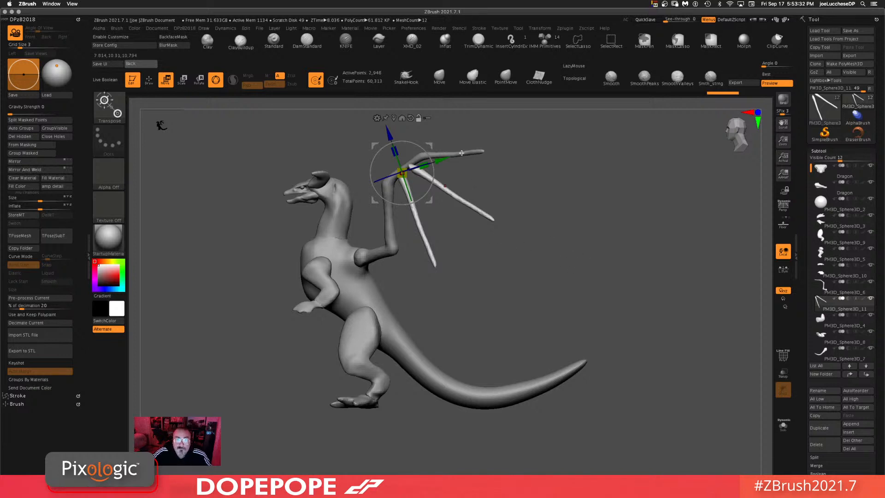
click(436, 76)
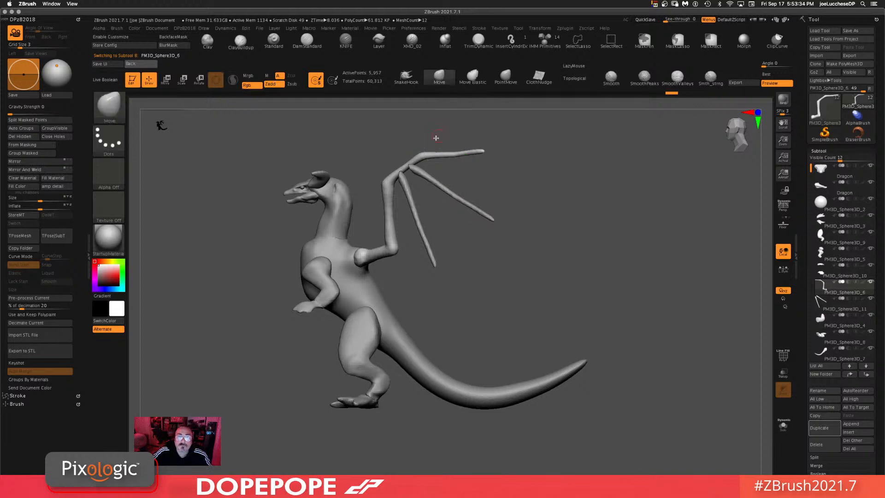
drag(542, 241, 629, 250)
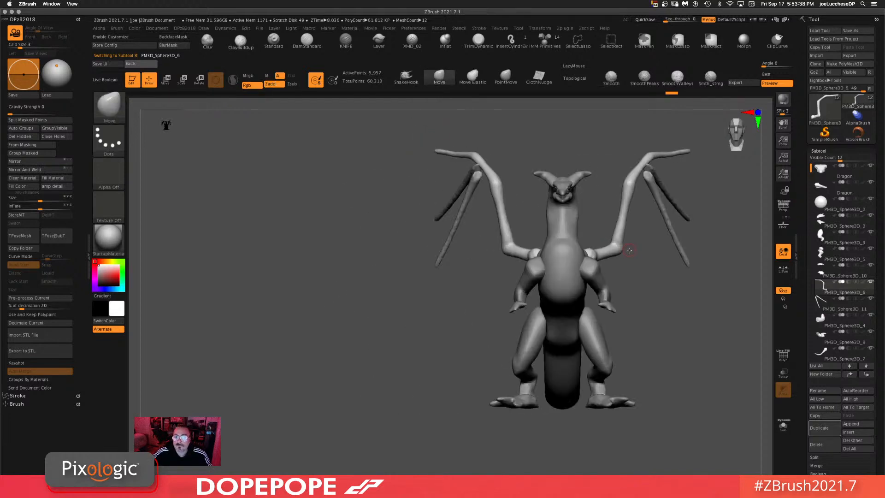
alt+drag(652, 302, 400, 196)
alt+drag(664, 295, 648, 340)
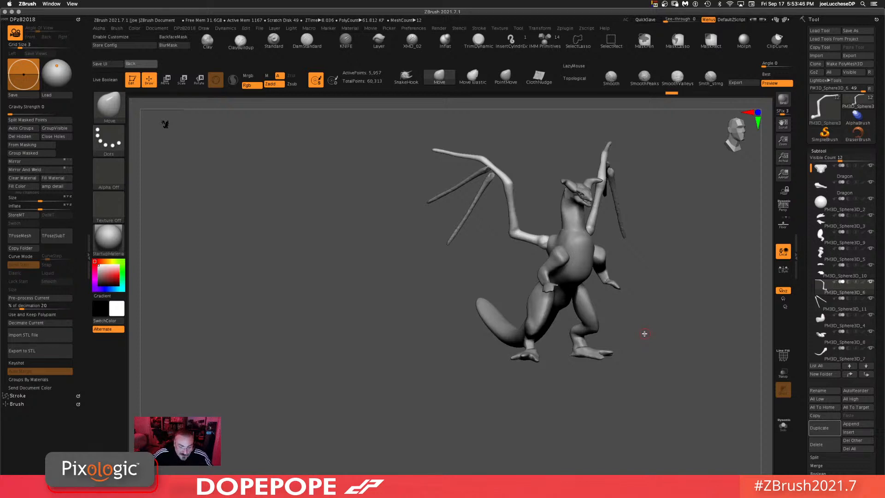
alt+drag(663, 319, 582, 322)
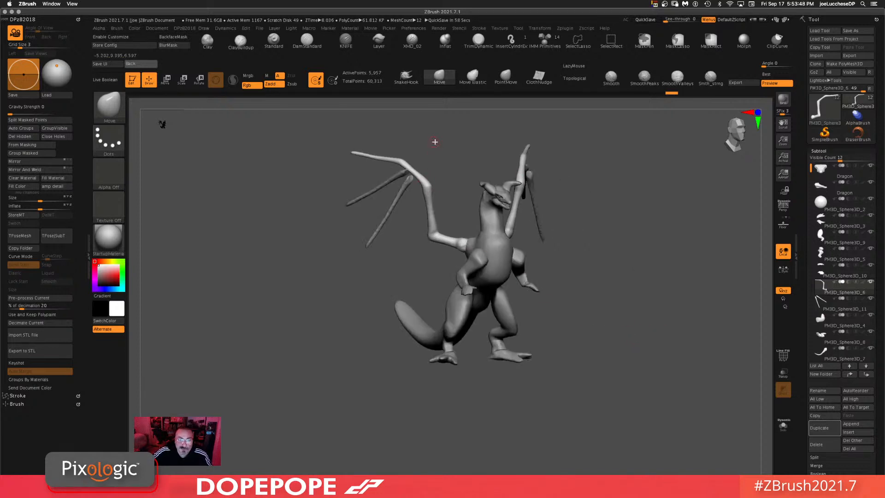
shift+drag(435, 142, 445, 142)
mouse_move(393, 169)
ctrl+mouse_down()
mouse_move(353, 145)
mouse_move(323, 149)
ctrl+mouse_up()
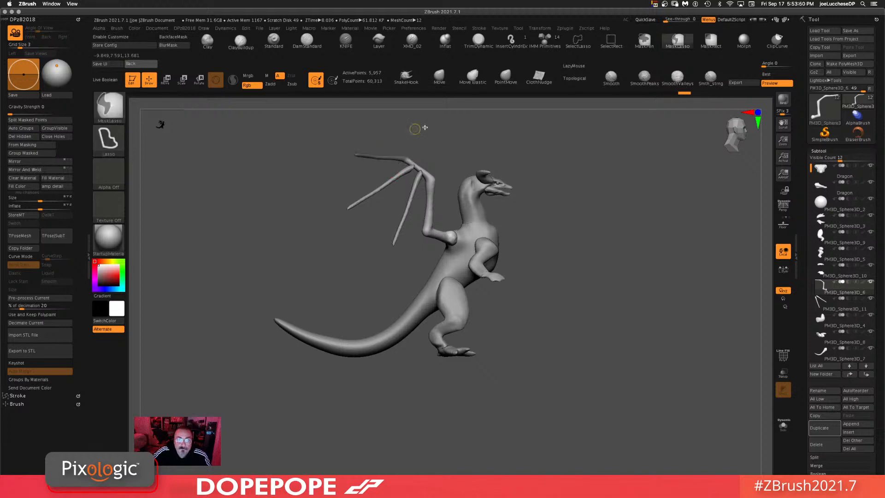
Step: Select the new spar subtool and reposition it with the Move gizmo along the wing arm
ctrl+click(431, 127)
key(w)
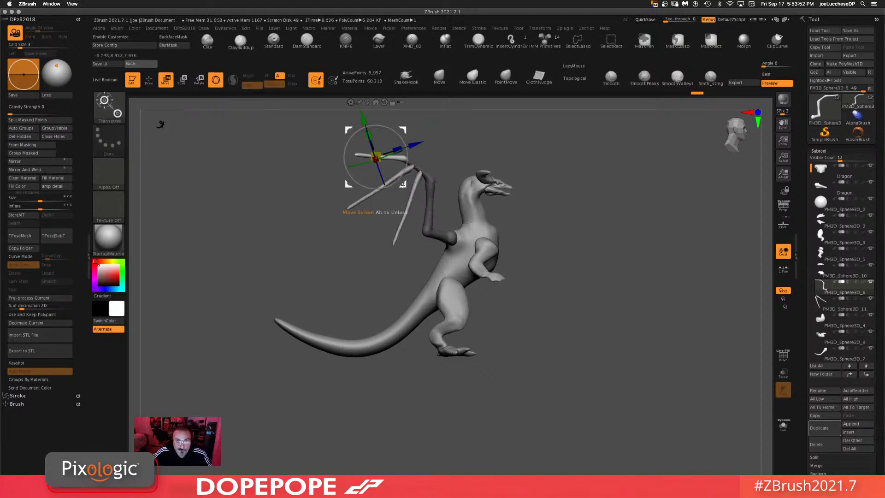
drag(402, 184, 374, 178)
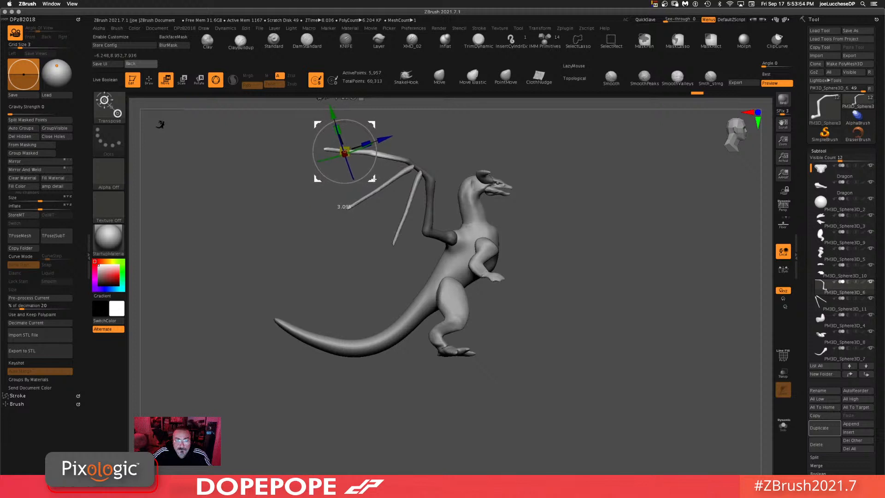
ctrl+drag(569, 137, 575, 177)
ctrl+drag(595, 207, 595, 263)
drag(590, 235, 598, 221)
drag(537, 135, 392, 265)
alt+click(389, 216)
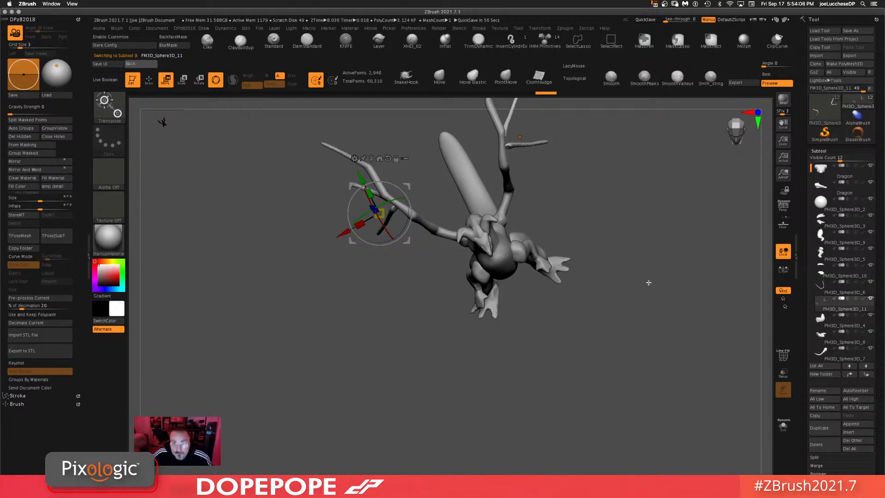
mouse_move(609, 335)
shift+mouse_down()
mouse_move(621, 289)
mouse_move(493, 240)
shift+mouse_up()
ctrl+drag(599, 243, 561, 350)
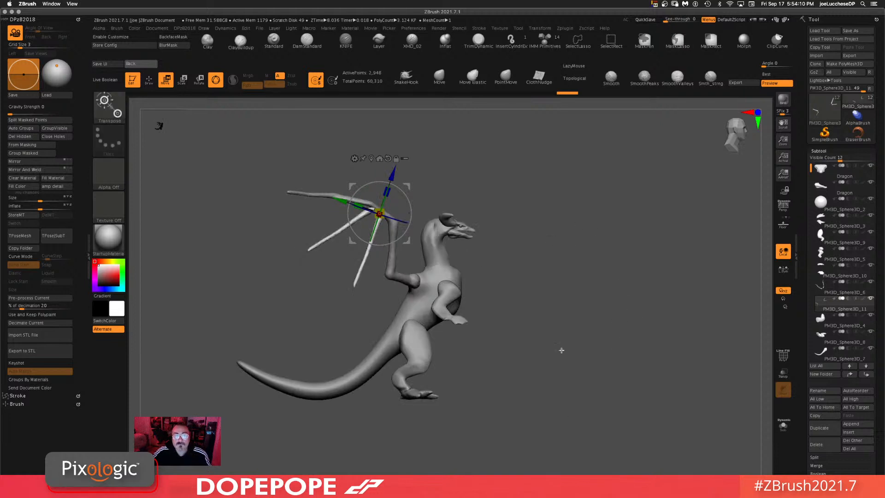
mouse_move(572, 300)
mouse_down()
mouse_move(584, 243)
mouse_move(628, 247)
mouse_move(638, 273)
mouse_move(627, 274)
mouse_move(615, 235)
mouse_move(624, 259)
mouse_move(605, 262)
mouse_move(615, 247)
mouse_move(556, 239)
mouse_move(629, 237)
mouse_move(616, 270)
mouse_move(611, 229)
mouse_move(566, 285)
mouse_up()
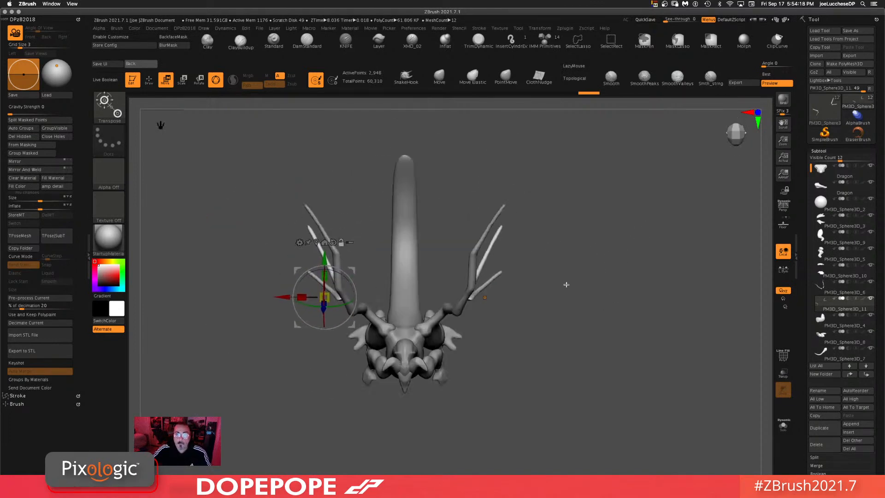
Step: Adjust the spars' placement with the gizmo while checking the front, underside and back of the dragon
click(481, 268)
drag(581, 255, 529, 282)
mouse_move(580, 274)
mouse_down()
mouse_move(587, 317)
mouse_move(587, 275)
mouse_move(579, 275)
mouse_up()
drag(507, 252, 502, 302)
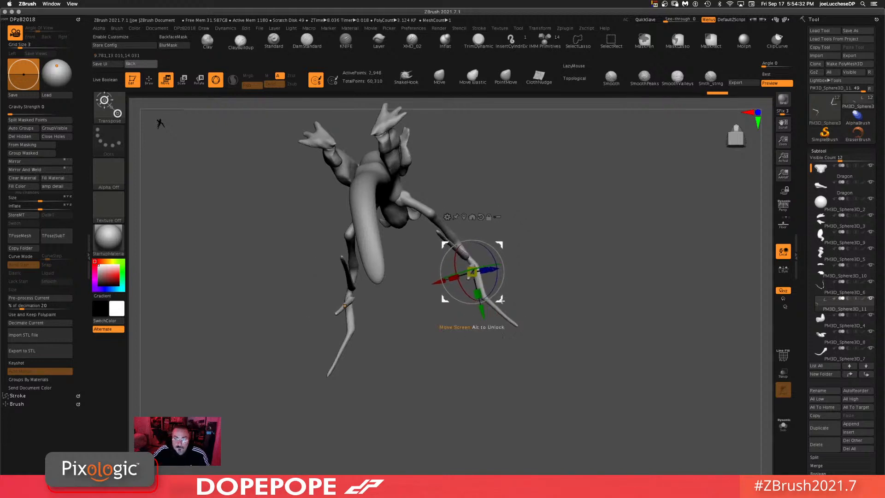
drag(570, 321, 609, 241)
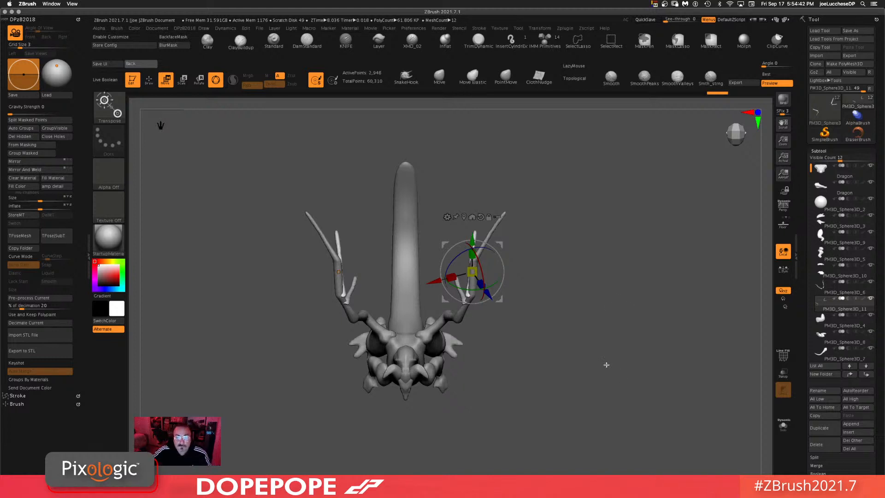
drag(607, 364, 576, 257)
alt+drag(470, 313, 479, 369)
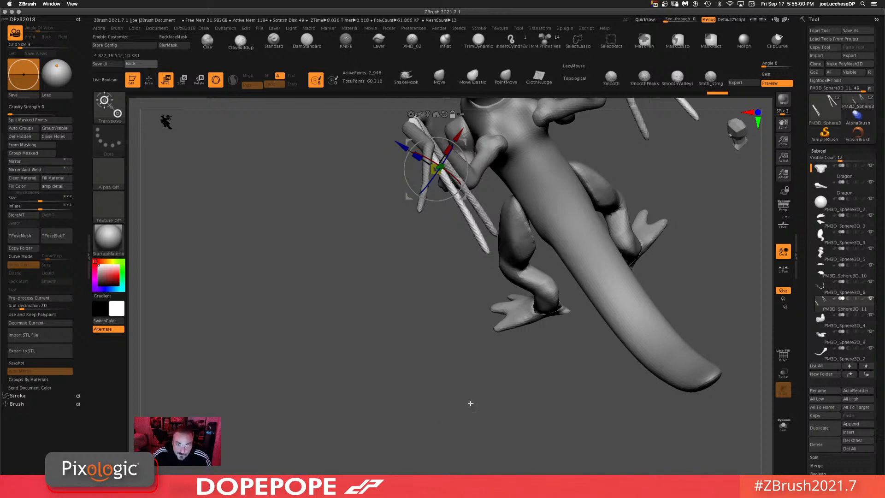
mouse_move(468, 389)
mouse_down()
mouse_move(429, 375)
mouse_move(481, 398)
mouse_up()
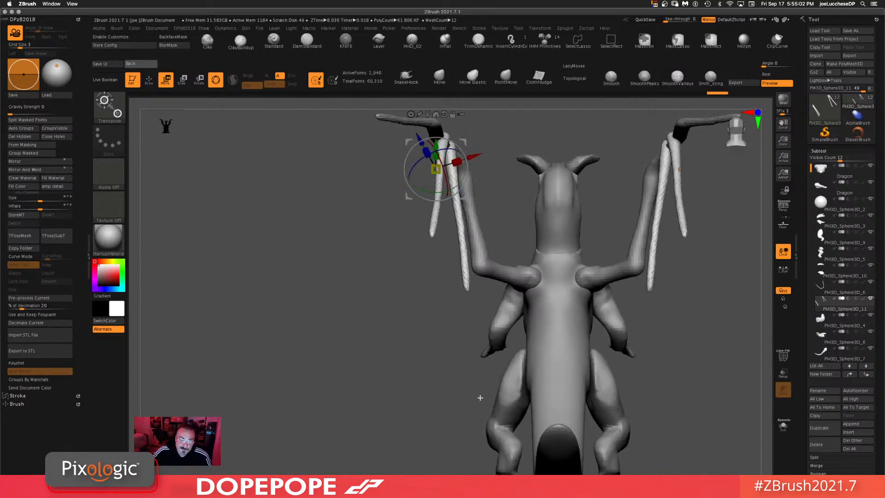
alt+drag(397, 400, 391, 386)
alt+drag(401, 288, 389, 319)
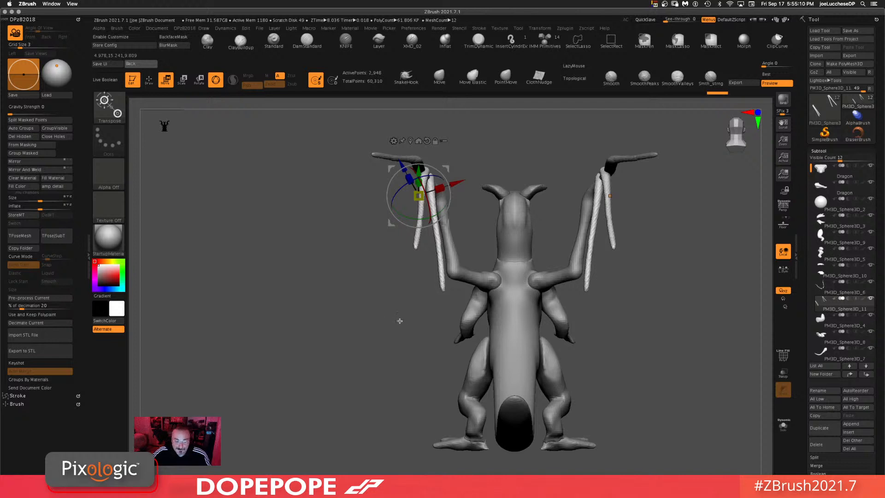
mouse_move(390, 321)
mouse_down()
mouse_move(374, 320)
mouse_move(385, 324)
mouse_up()
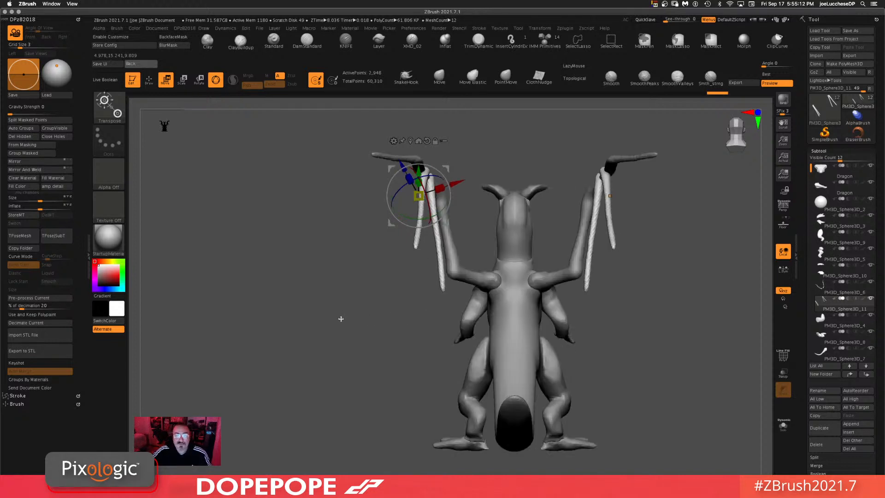
Step: Switch to the Move brush, reduce its draw size, and bend the wing finger spars into shape
click(440, 76)
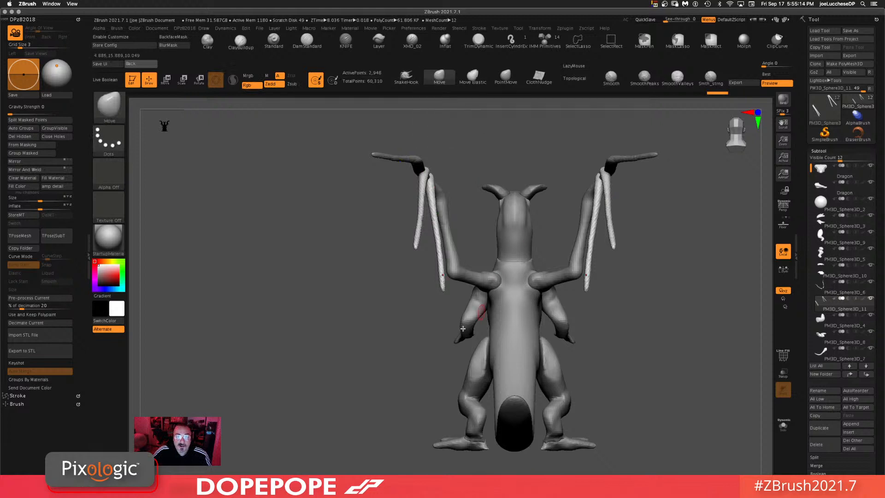
right_click(329, 273)
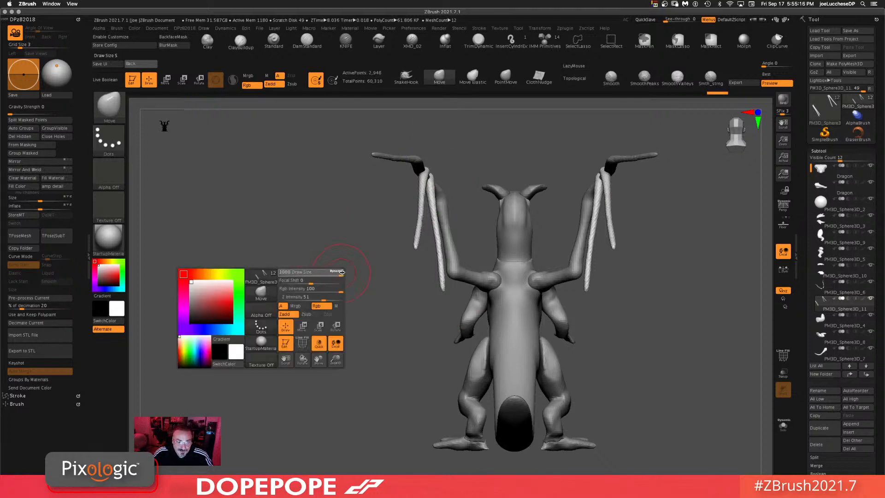
drag(409, 283, 316, 342)
drag(656, 336, 588, 269)
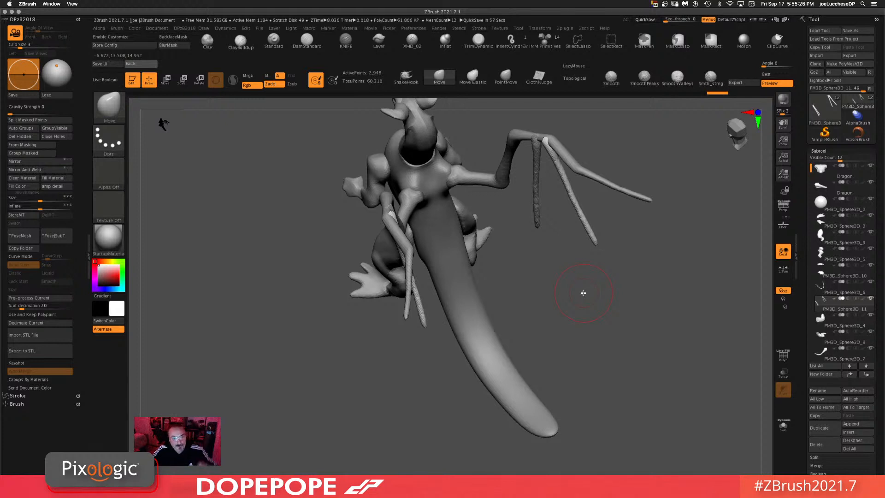
drag(586, 291, 635, 331)
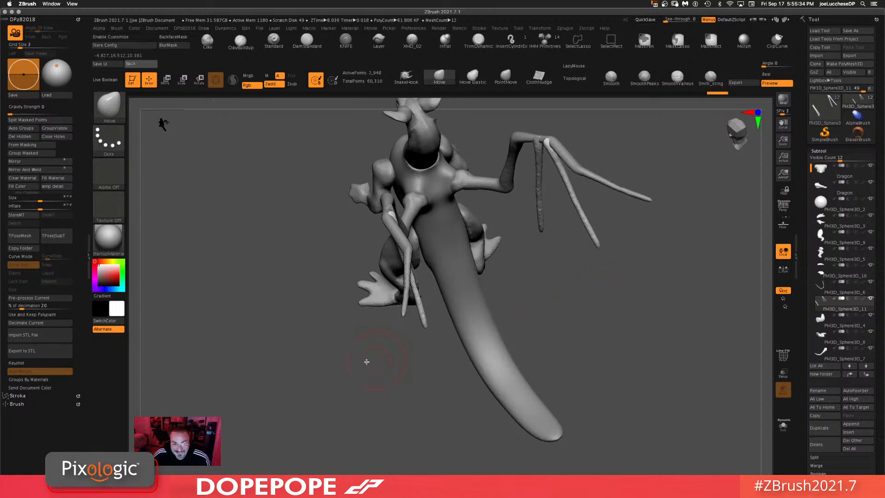
mouse_move(367, 362)
mouse_down()
mouse_move(334, 368)
mouse_move(364, 351)
mouse_up()
drag(414, 392, 464, 381)
drag(547, 345, 517, 374)
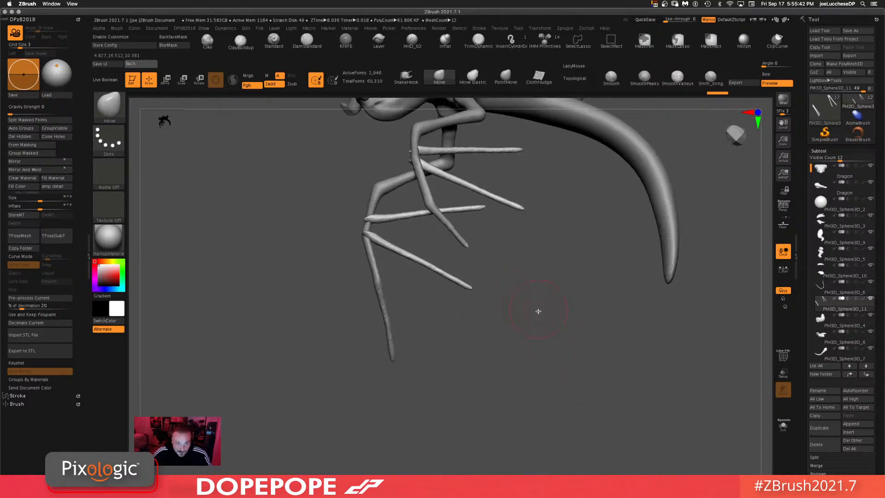
mouse_move(518, 289)
ctrl+mouse_down()
mouse_move(445, 257)
mouse_move(427, 296)
mouse_move(442, 300)
ctrl+mouse_up()
mouse_move(569, 358)
mouse_down()
mouse_move(579, 281)
mouse_move(656, 318)
mouse_move(642, 269)
mouse_move(646, 286)
mouse_up()
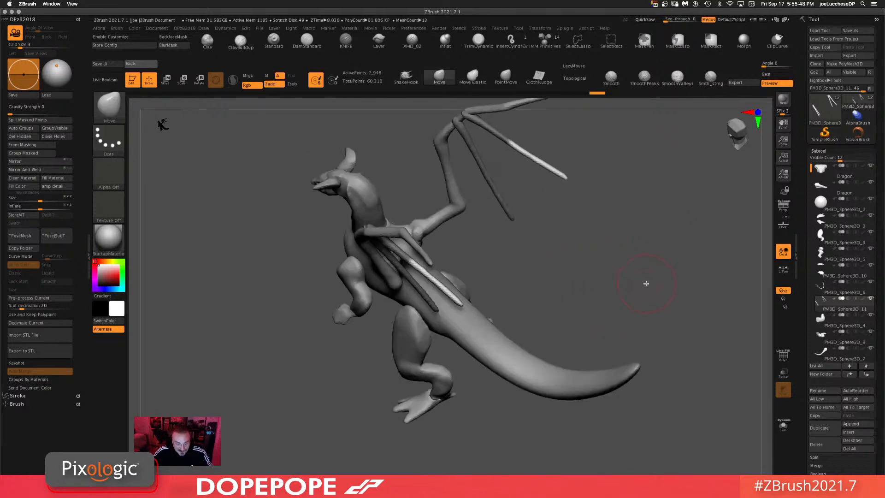
Step: Rotate the spar subtool with the Rotate gizmo to align the fingers with the wing, checking the front view
key(r)
drag(483, 250, 546, 242)
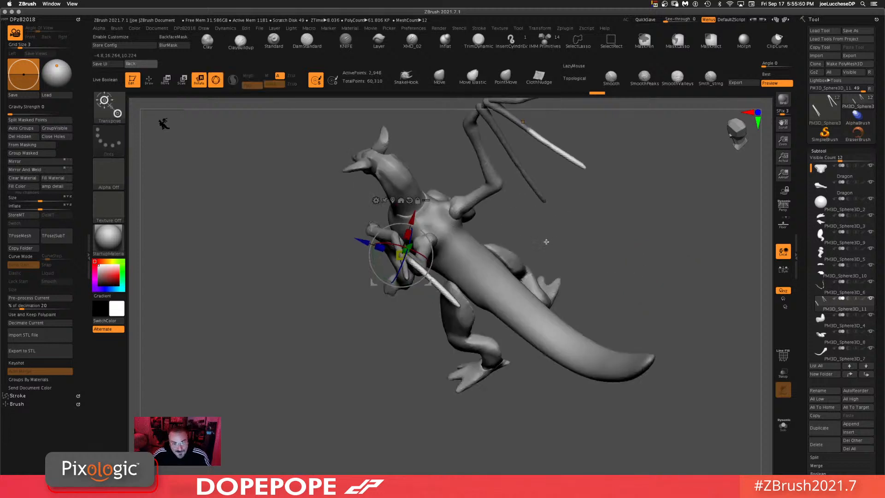
mouse_move(431, 282)
alt+mouse_down()
mouse_move(449, 286)
mouse_move(440, 291)
mouse_move(423, 277)
alt+mouse_up()
drag(663, 261, 552, 306)
drag(451, 327, 514, 279)
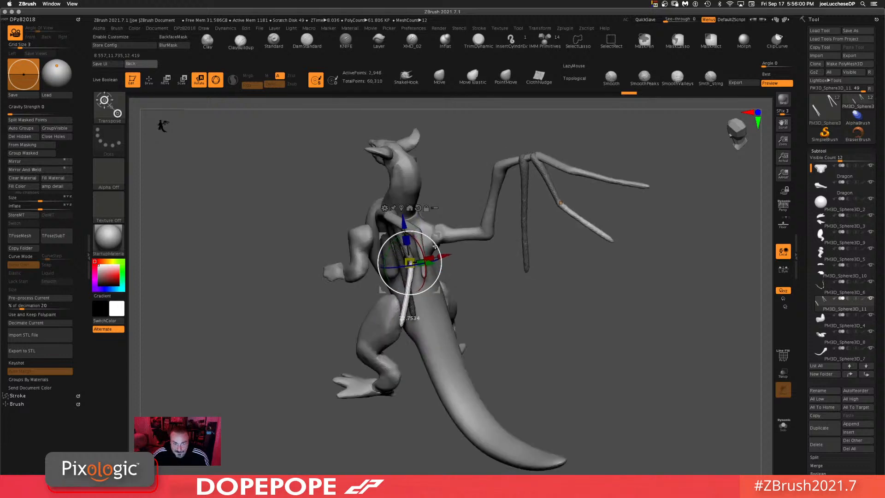
drag(593, 306, 458, 289)
click(355, 283)
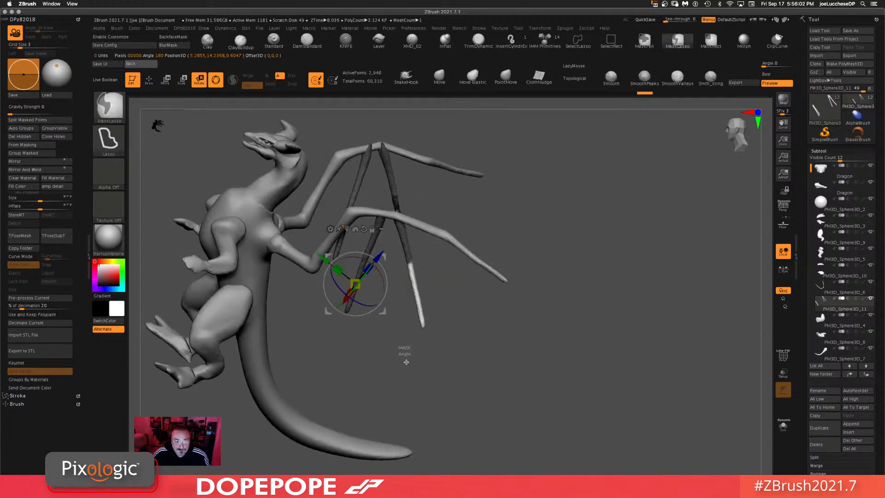
mouse_move(406, 359)
ctrl+mouse_down()
mouse_move(400, 364)
mouse_move(360, 261)
mouse_move(338, 314)
ctrl+mouse_up()
ctrl+click(504, 356)
drag(537, 328, 419, 323)
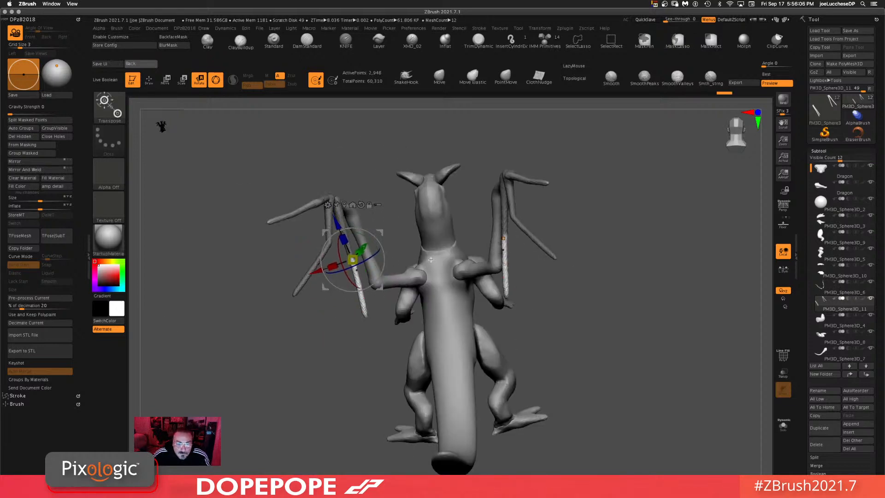
drag(589, 323, 385, 248)
drag(465, 203, 649, 247)
drag(586, 276, 624, 281)
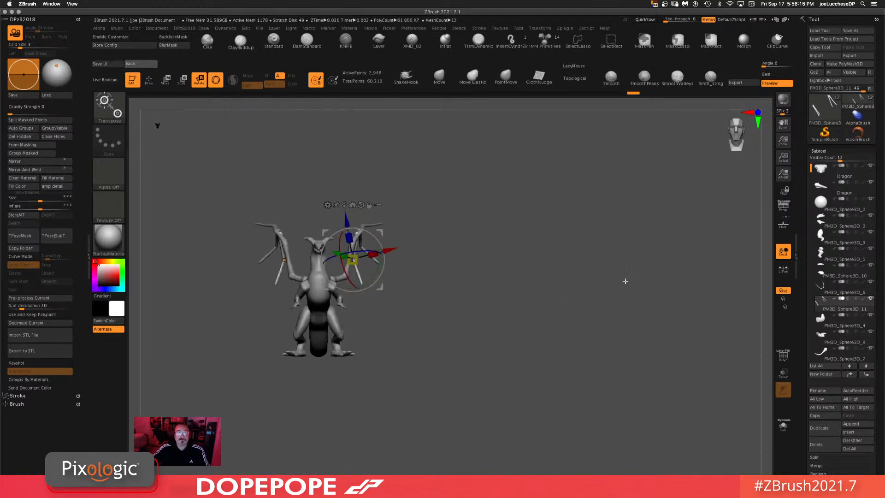
click(440, 76)
alt+drag(494, 298, 585, 287)
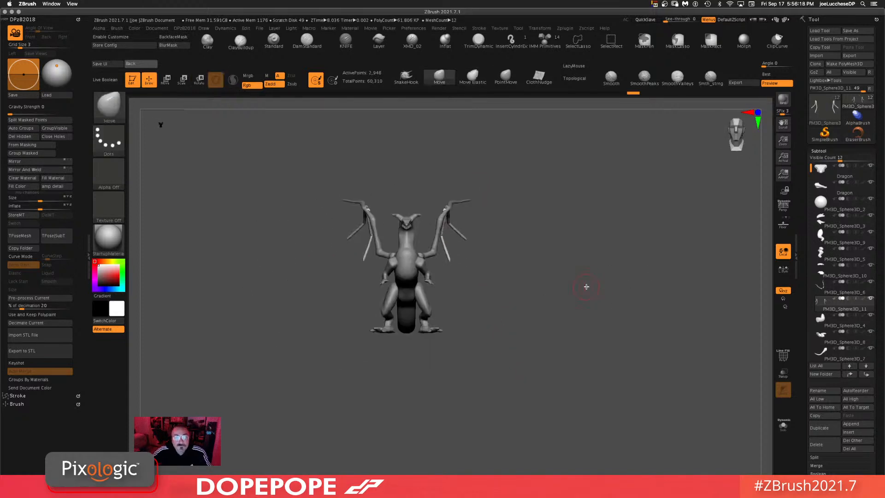
Step: Rotate the spar subtool with the Rotate gizmo from the front view to fan the fingers along the wing arm
drag(538, 237, 569, 210)
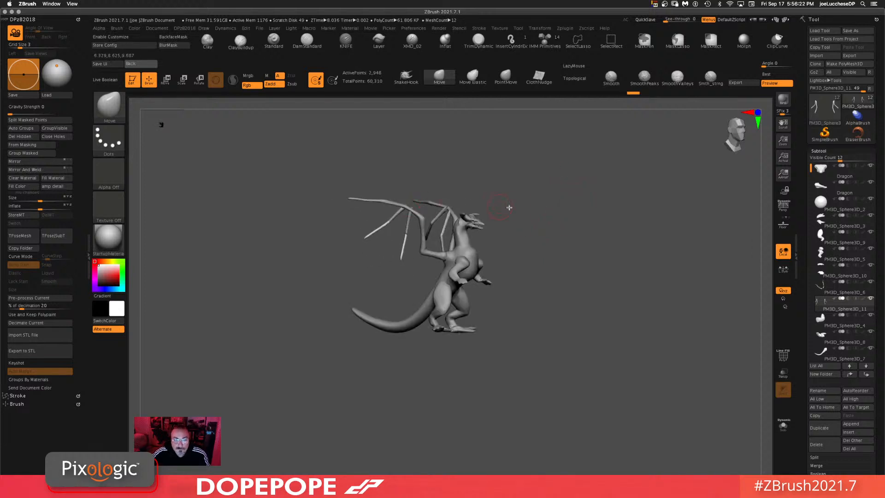
drag(510, 207, 573, 283)
key(r)
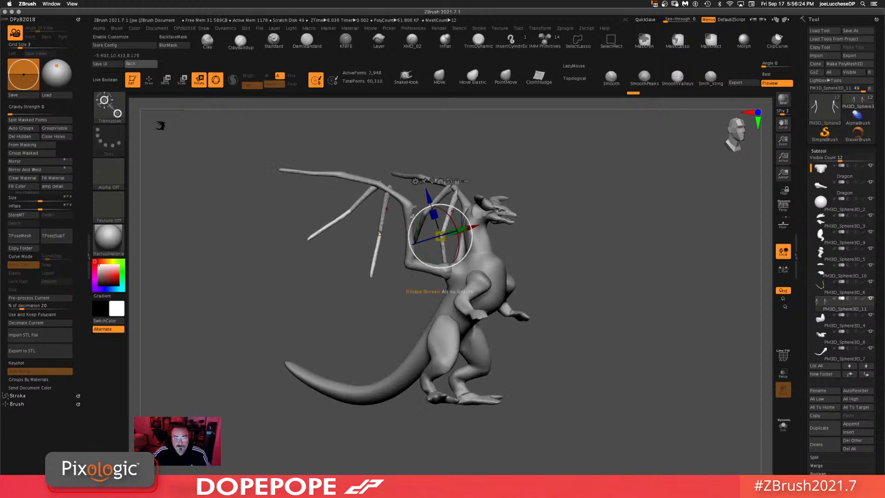
click(387, 202)
drag(414, 189, 422, 250)
shift+drag(650, 250, 630, 266)
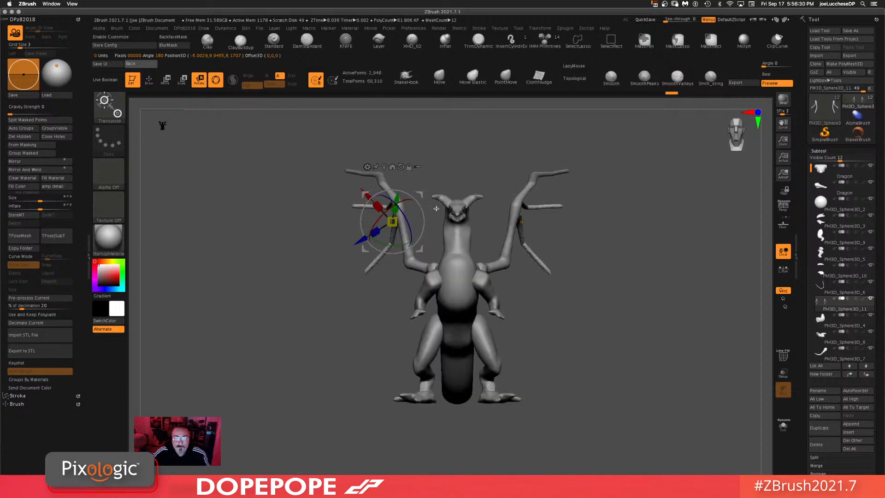
drag(405, 201, 422, 244)
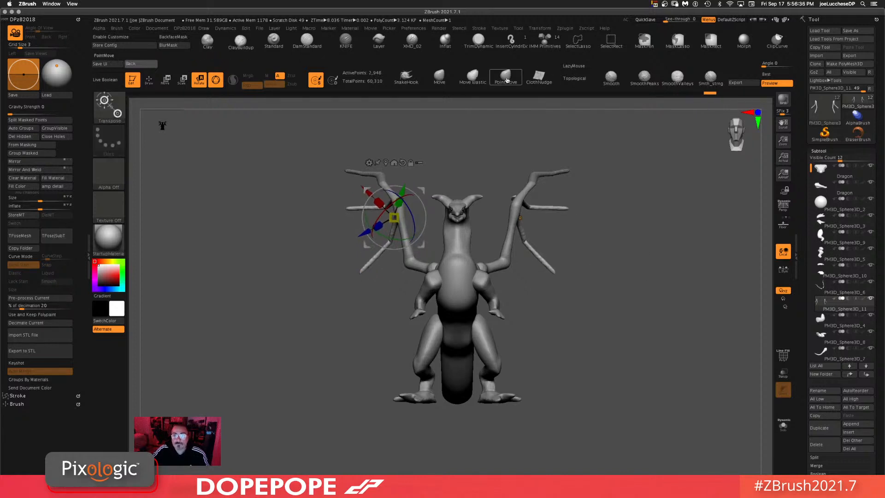
Step: Return to draw mode, enable Topological on the Move brush and reduce its draw size
key(q)
key(space)
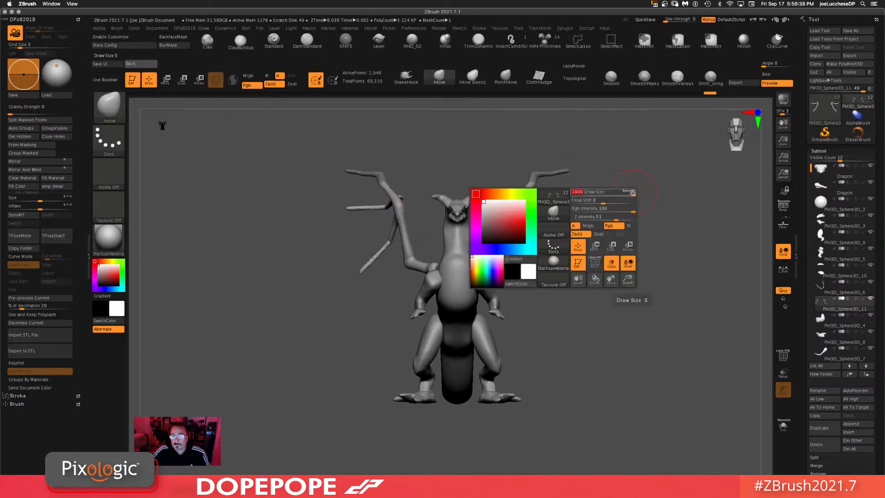
click(575, 79)
key(space)
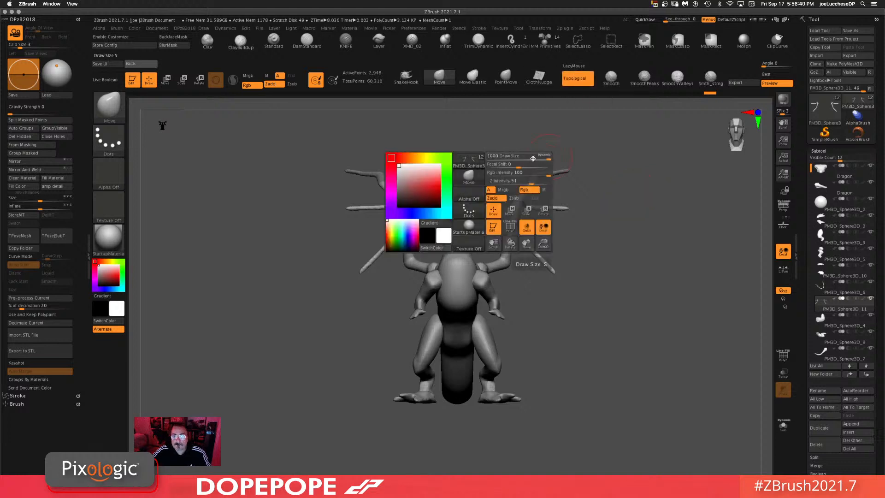
key(space)
double_click(507, 174)
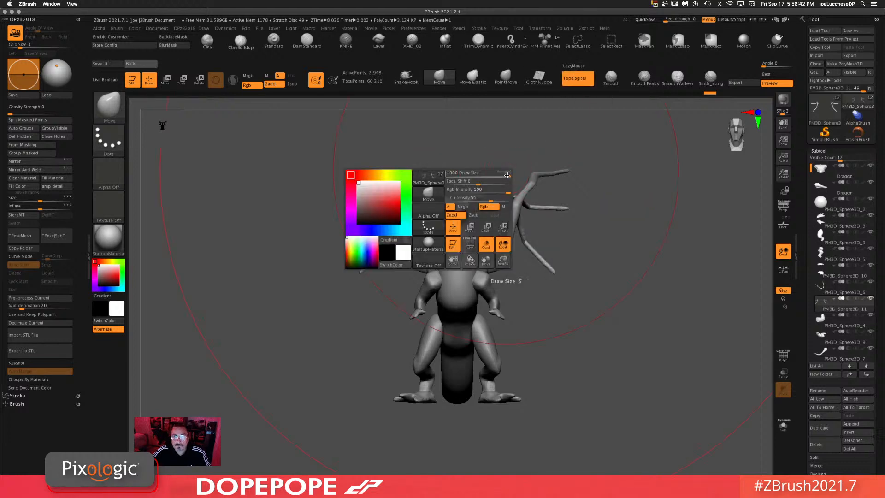
drag(485, 175, 471, 175)
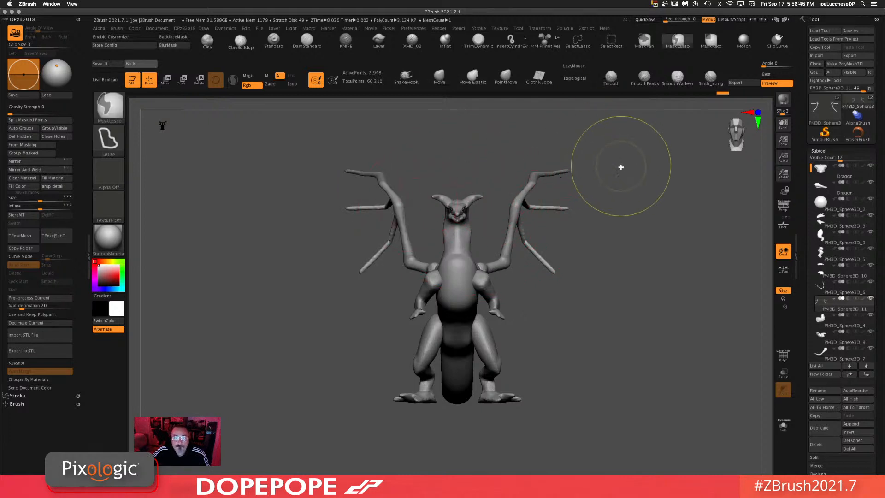
Step: Orbit around the dragon to inspect the wing spars from several angles
drag(668, 296, 582, 329)
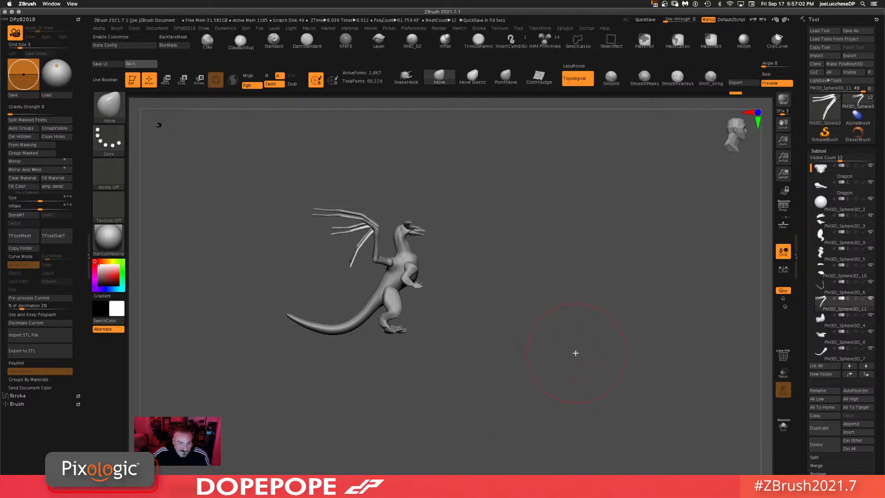
shift+drag(563, 338, 557, 337)
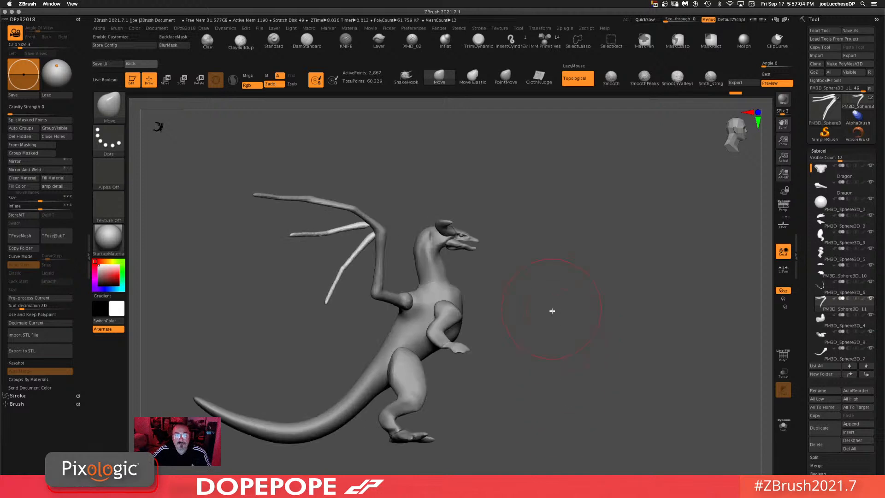
mouse_move(551, 310)
mouse_down()
mouse_move(562, 362)
mouse_move(579, 324)
mouse_move(597, 348)
mouse_move(613, 347)
mouse_move(603, 330)
mouse_move(603, 347)
mouse_move(634, 324)
mouse_move(597, 294)
mouse_move(608, 297)
mouse_up()
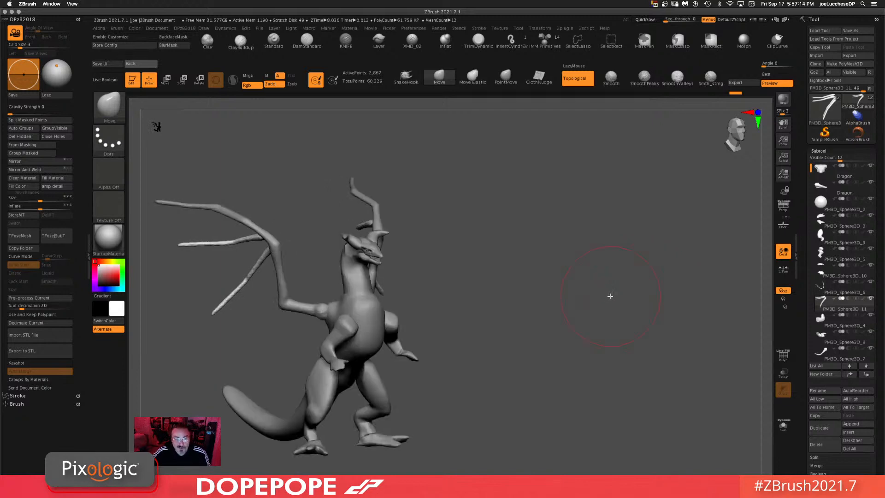
mouse_move(553, 273)
mouse_down()
mouse_move(534, 267)
mouse_move(567, 278)
mouse_up()
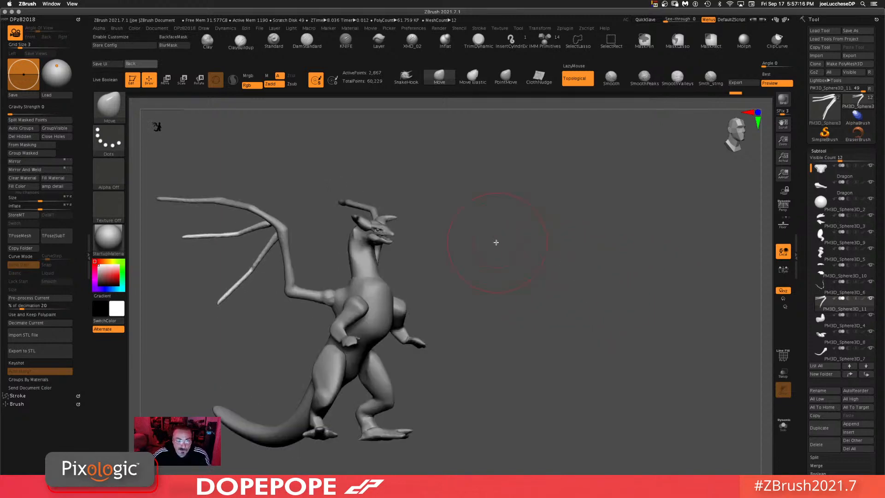
drag(497, 254, 608, 257)
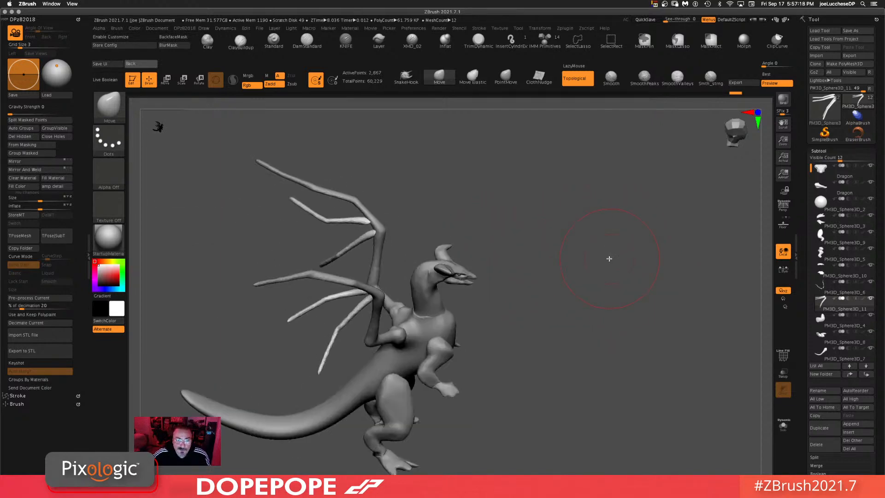
Step: Load the Zghidorah_2019_full_10.ZTL tool from the zGHIDORAH_2019 project's zTOOL folder as a reference
click(820, 30)
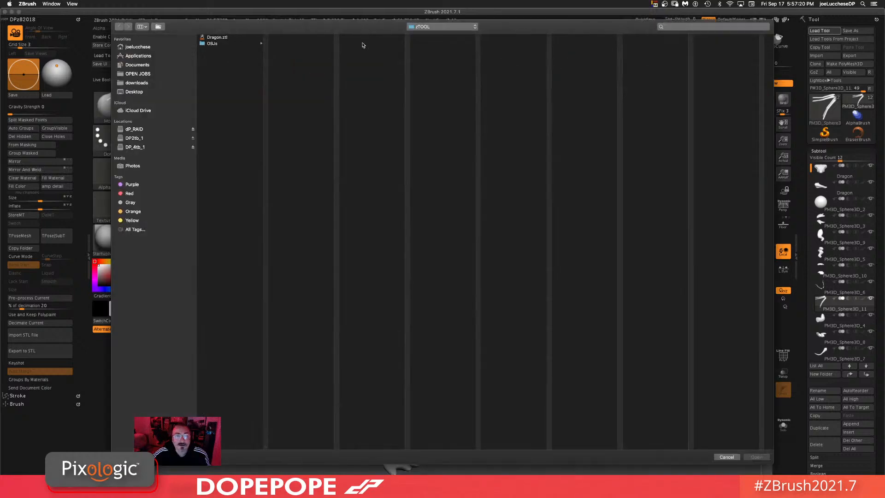
click(135, 129)
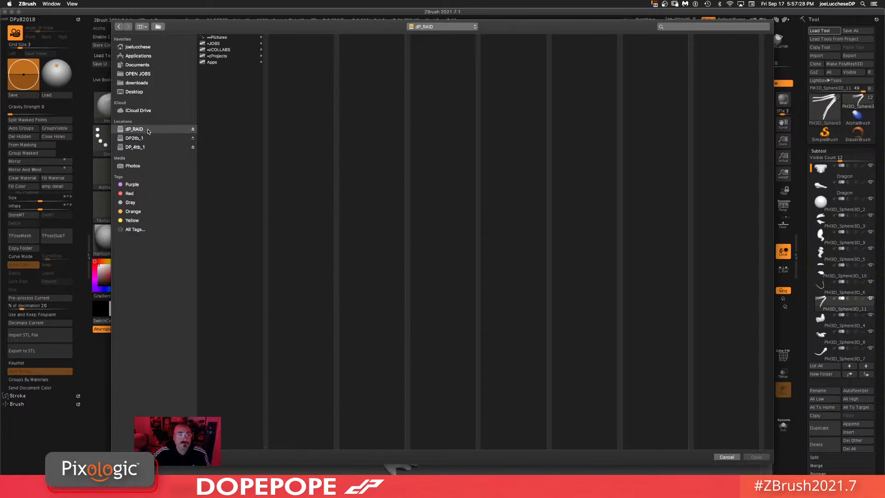
click(232, 57)
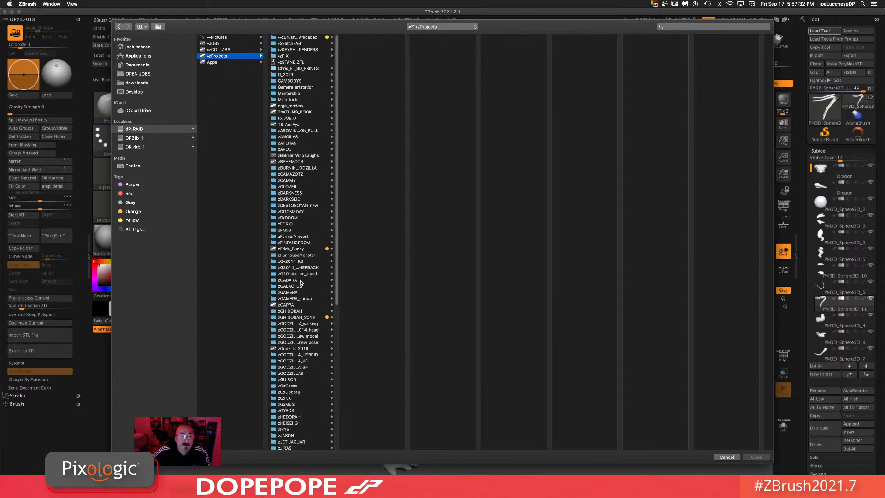
click(306, 318)
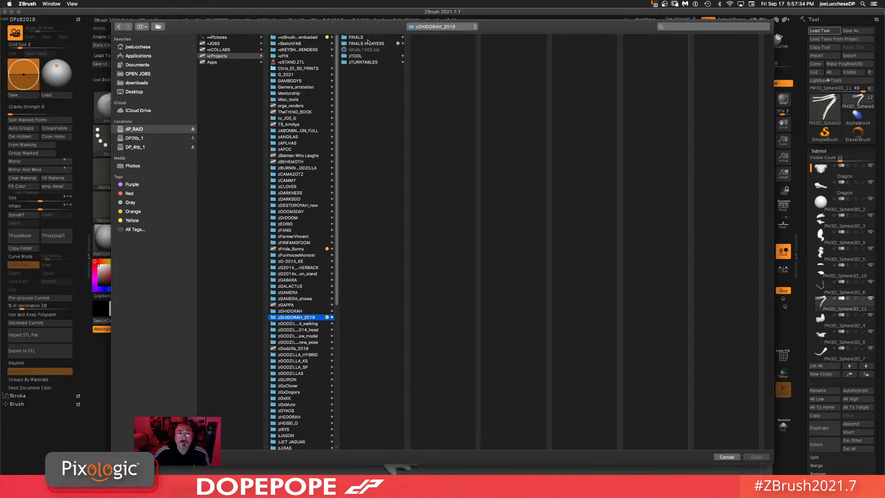
click(364, 62)
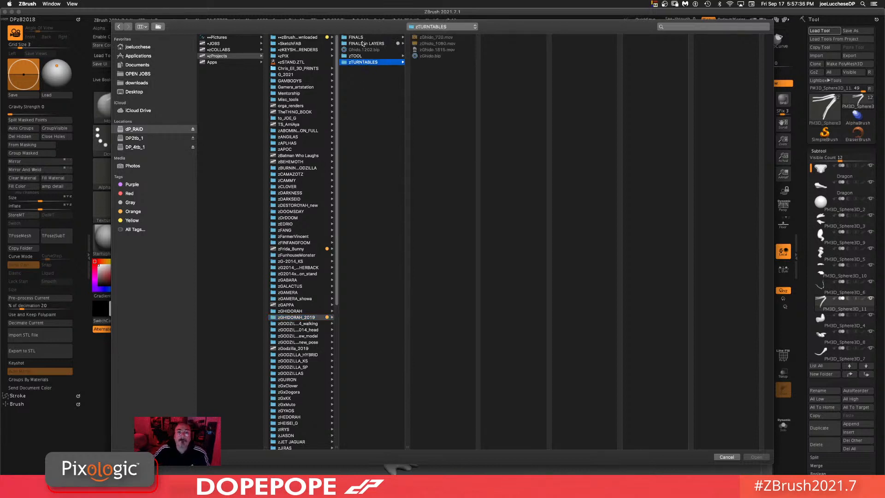
click(364, 44)
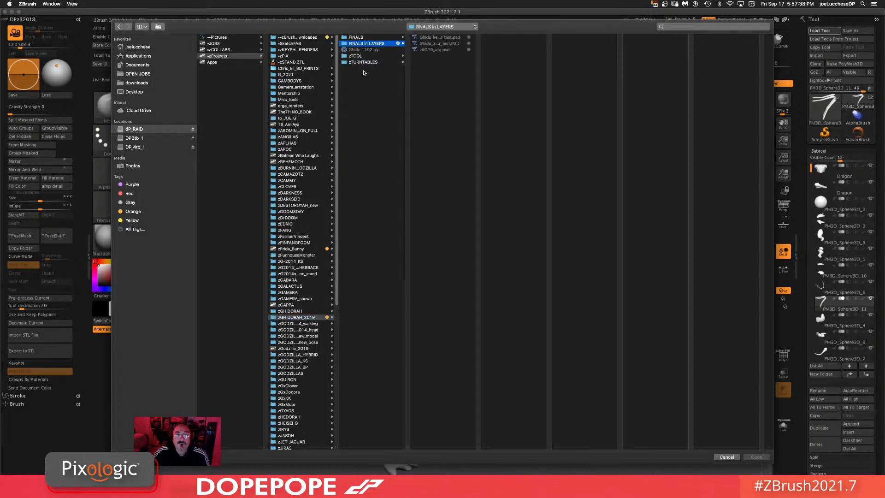
click(362, 55)
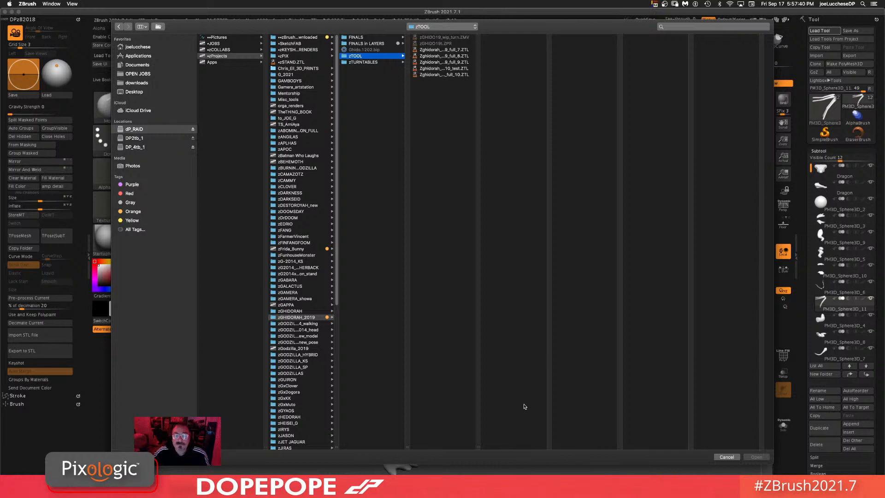
double_click(479, 446)
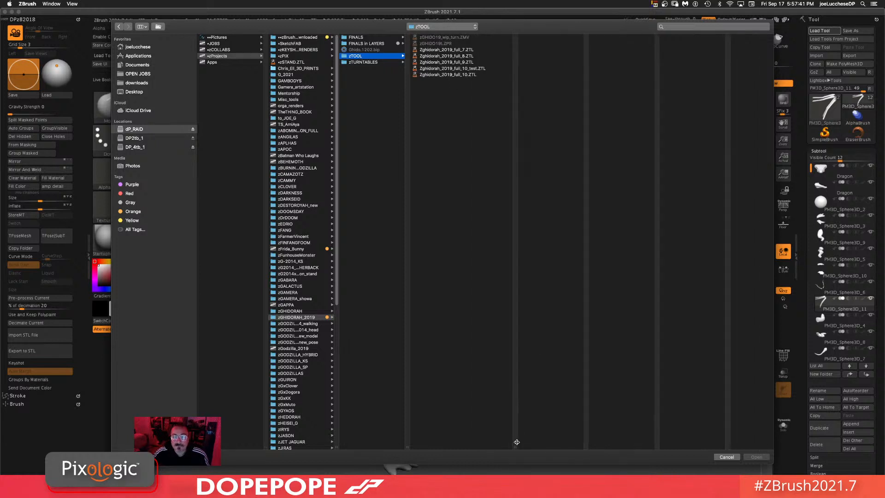
click(468, 75)
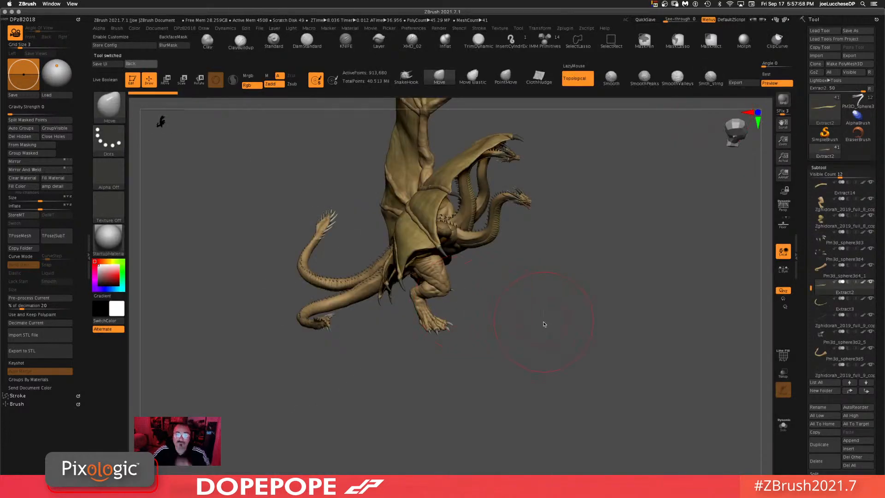
drag(544, 324, 558, 335)
Step: Orbit and zoom around the Ghidorah model to study its wing structure
drag(611, 320, 618, 385)
mouse_move(252, 392)
mouse_down()
mouse_move(240, 401)
mouse_move(245, 389)
mouse_up()
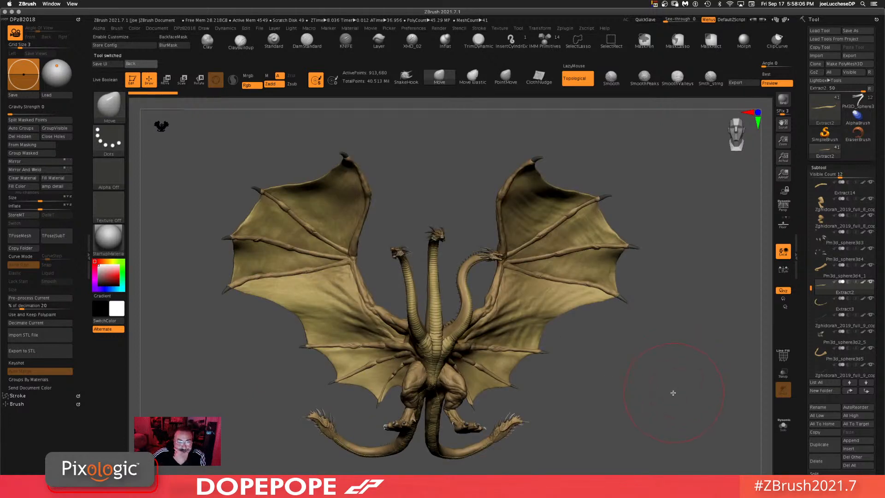
mouse_move(664, 403)
mouse_down()
mouse_move(634, 391)
mouse_move(663, 423)
mouse_move(657, 417)
mouse_move(659, 439)
mouse_up()
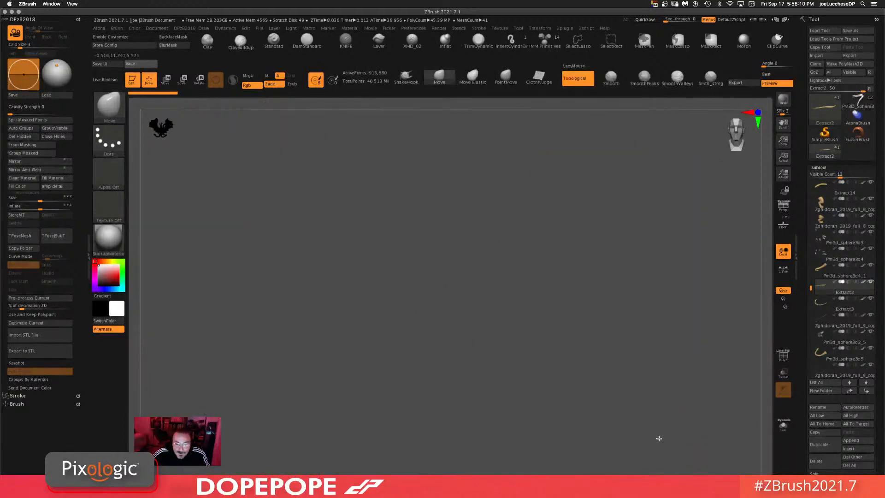
drag(675, 403, 644, 398)
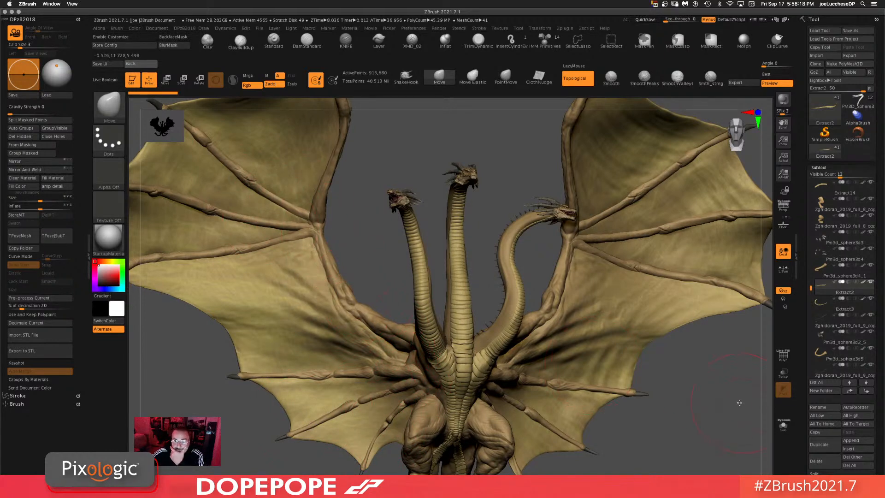
mouse_move(729, 399)
mouse_down()
mouse_move(718, 384)
mouse_move(726, 408)
mouse_move(713, 405)
mouse_up()
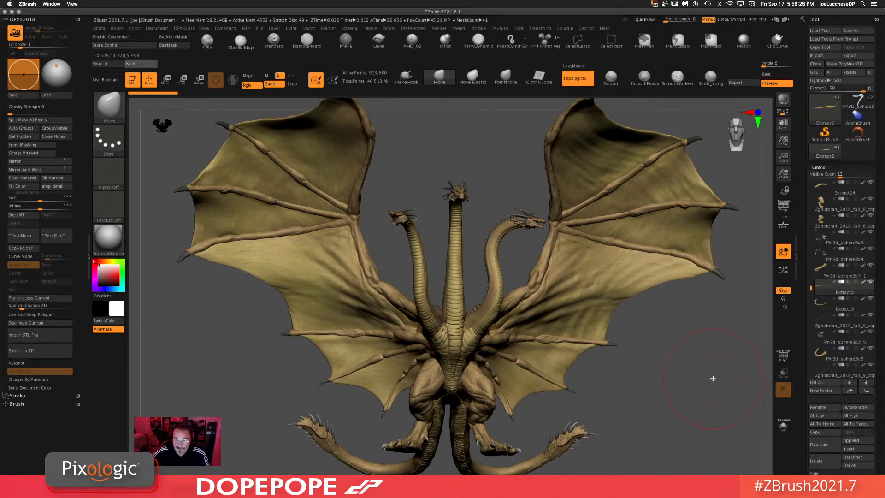
drag(701, 382, 695, 388)
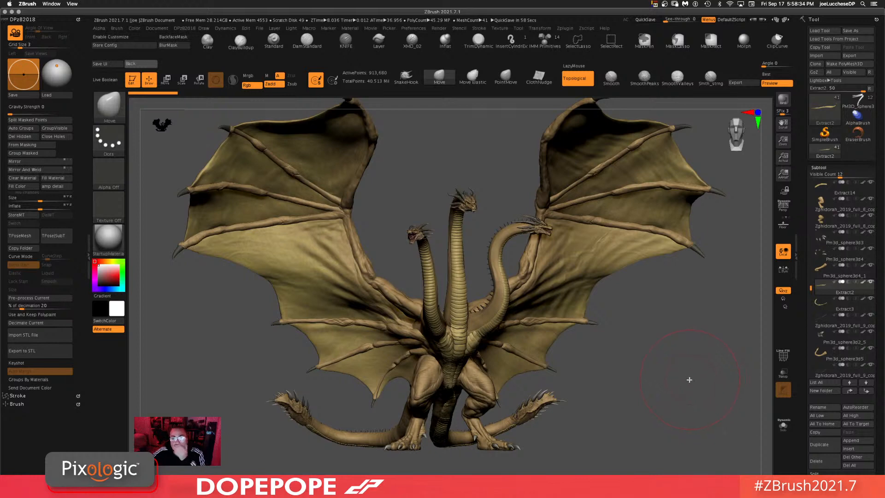
Step: Switch back to the dragon tool and orbit around it to compare its wing spars
click(856, 102)
alt+drag(664, 445, 613, 257)
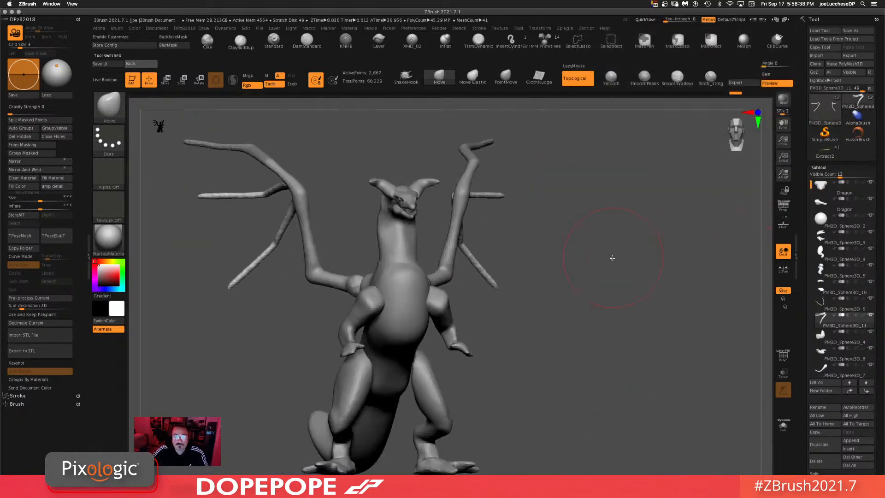
alt+drag(574, 337, 608, 324)
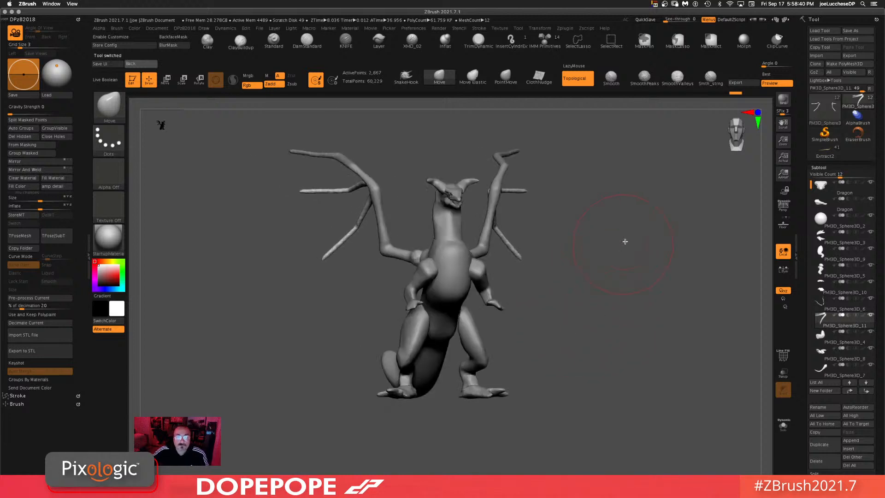
drag(625, 241, 601, 297)
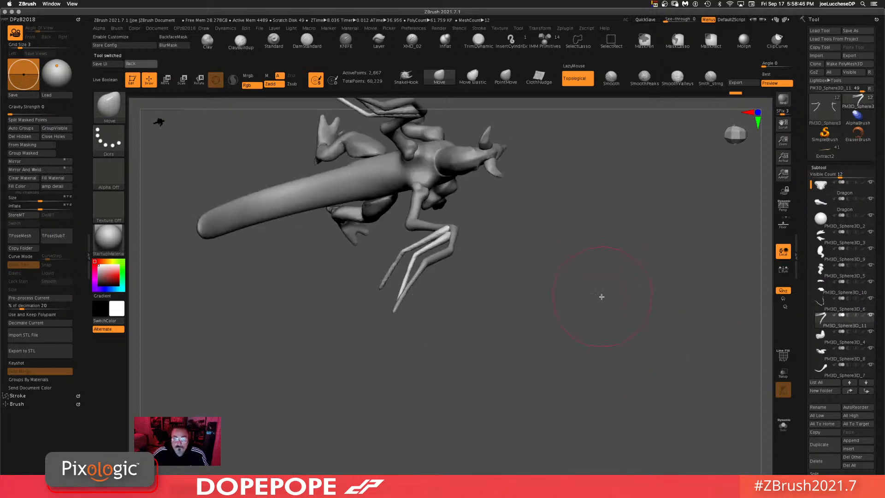
drag(544, 237, 573, 319)
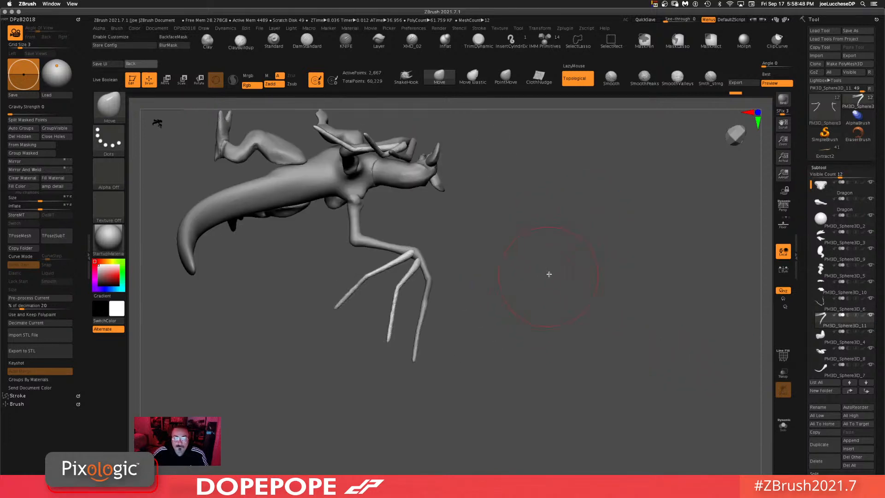
drag(549, 274, 611, 317)
mouse_move(614, 269)
mouse_down()
mouse_move(618, 234)
mouse_move(660, 326)
mouse_move(600, 354)
mouse_up()
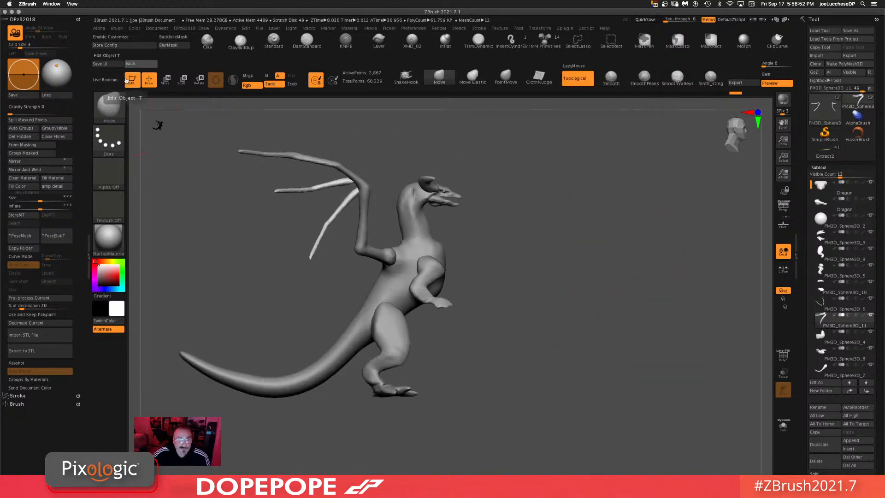
Step: Switch to the CurveTriFill brush, reduce its draw size, and draw a curve along the upper wing spar to fill a wing membrane
click(114, 110)
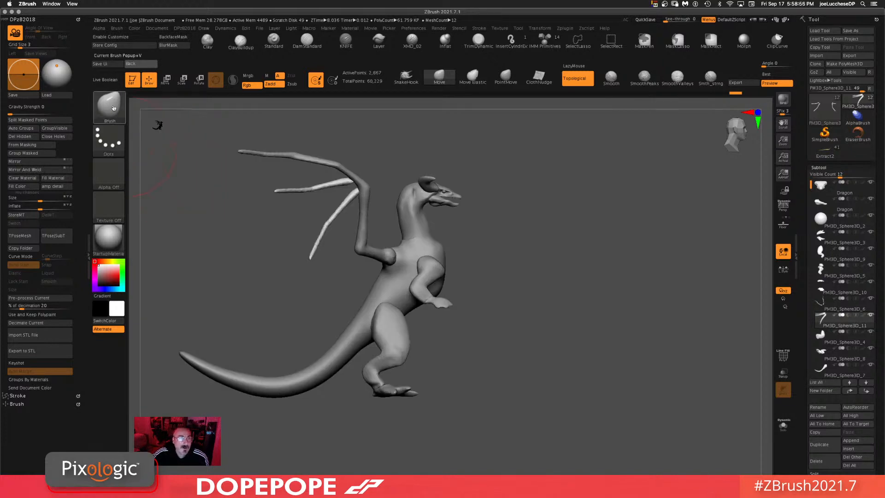
click(114, 108)
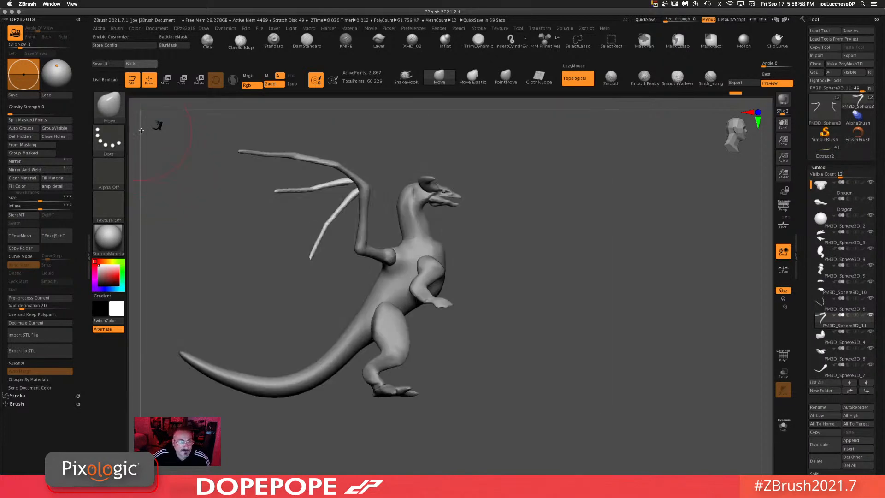
click(111, 108)
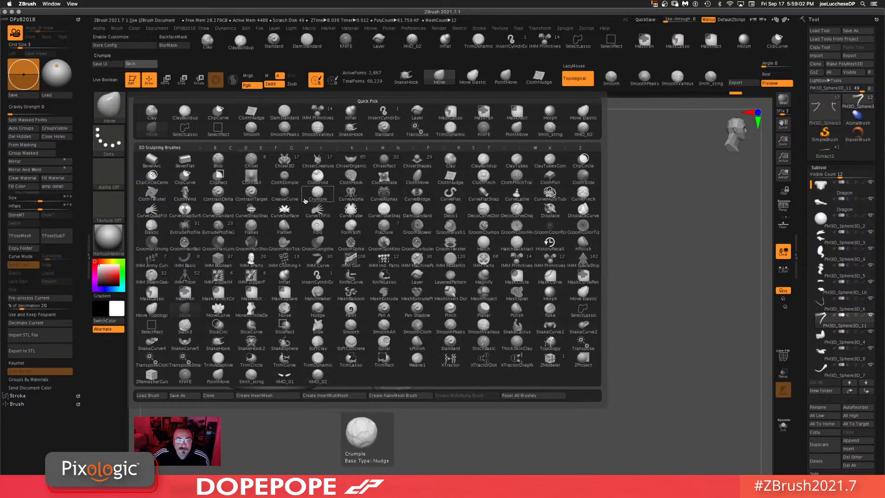
click(313, 211)
key(space)
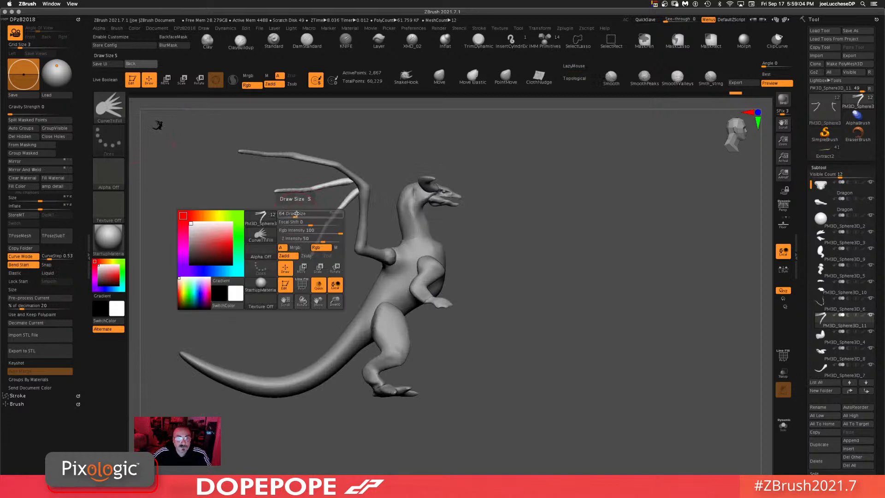
mouse_move(297, 214)
mouse_down()
mouse_move(271, 237)
mouse_move(265, 220)
mouse_up()
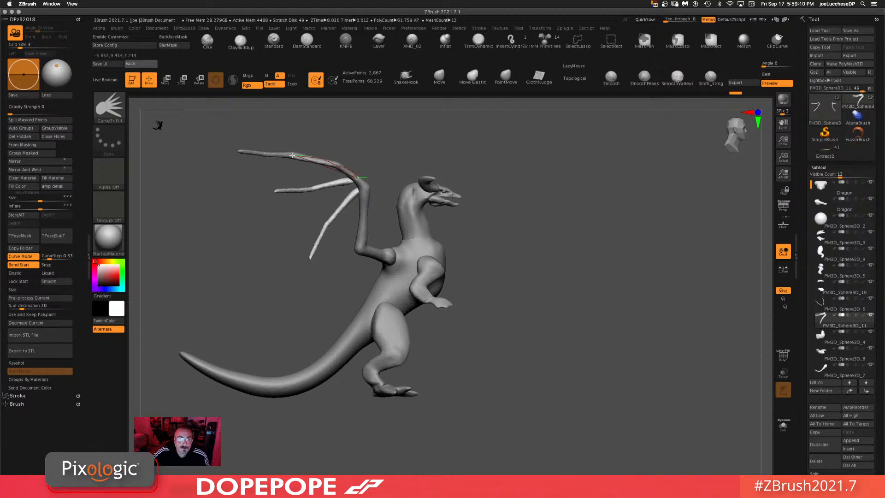
mouse_move(258, 152)
mouse_down()
mouse_move(232, 150)
mouse_move(291, 217)
mouse_move(310, 258)
mouse_move(328, 257)
mouse_move(377, 290)
mouse_move(390, 279)
mouse_move(364, 245)
mouse_move(366, 185)
mouse_move(354, 175)
mouse_up()
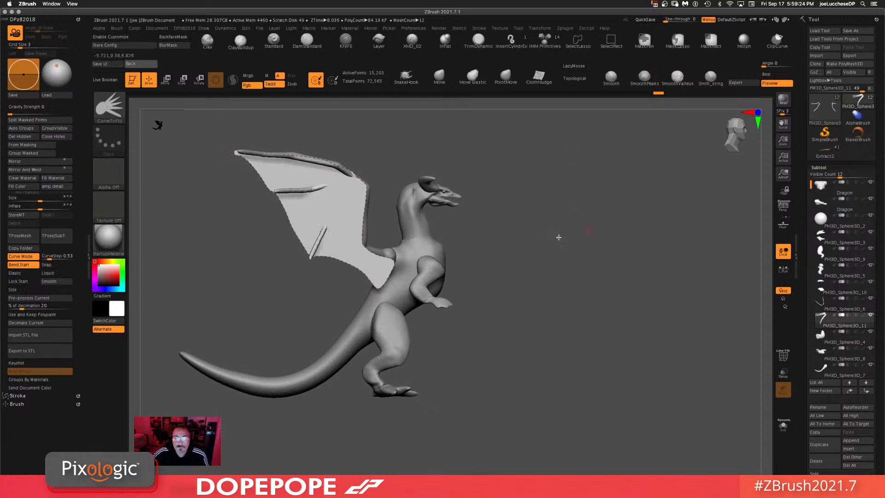
Step: Solo the membrane subtool and orbit around it to inspect the filled wing membranes
click(784, 432)
drag(607, 300, 456, 334)
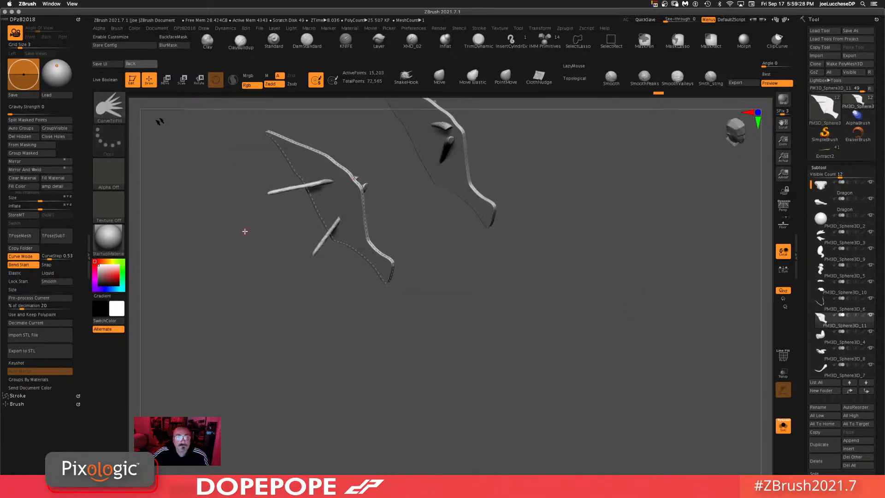
drag(287, 228, 475, 320)
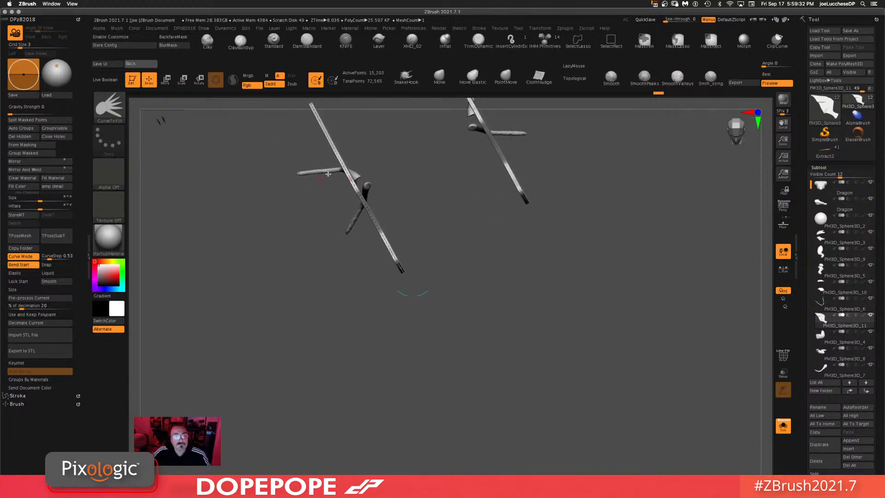
key(shift)
shift+drag(281, 251, 278, 256)
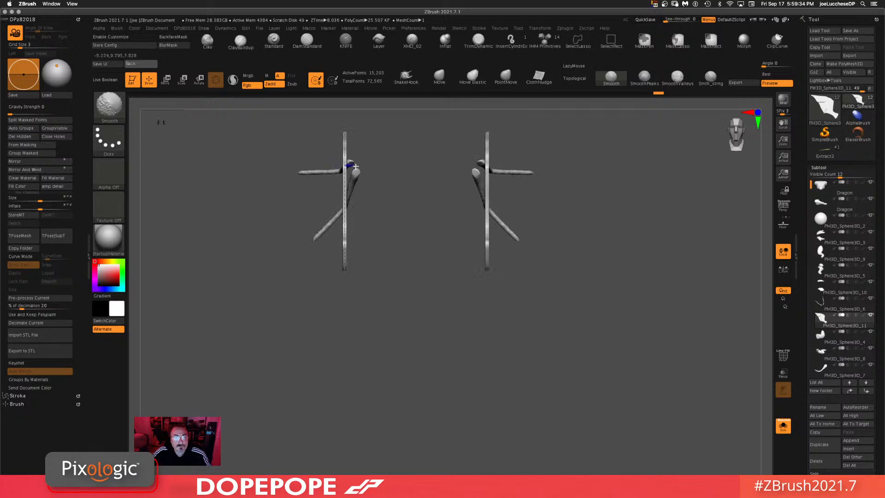
mouse_move(362, 187)
mouse_down()
mouse_move(375, 246)
mouse_move(385, 240)
mouse_move(415, 279)
mouse_up()
click(439, 77)
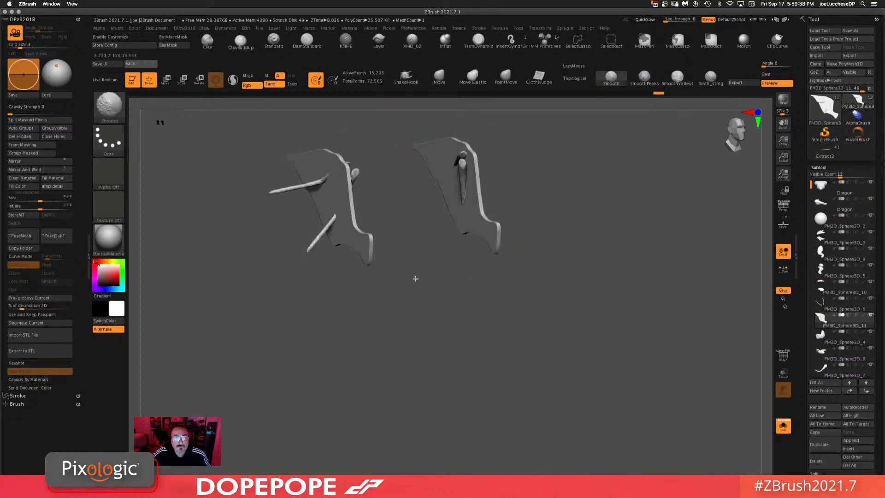
key(shift)
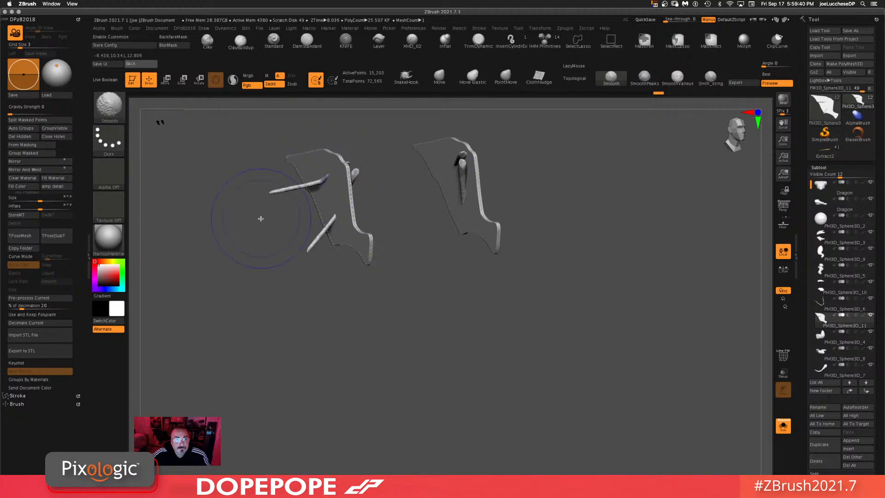
shift+drag(257, 217, 286, 241)
key(shift)
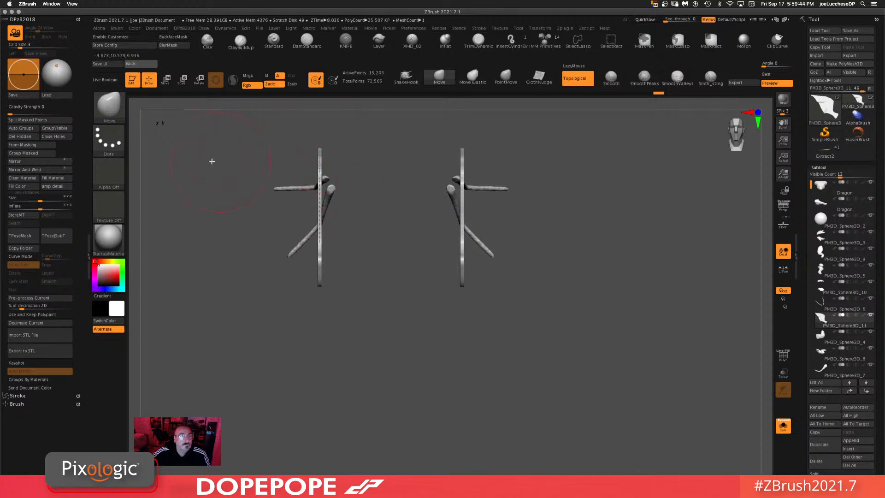
drag(212, 161, 297, 164)
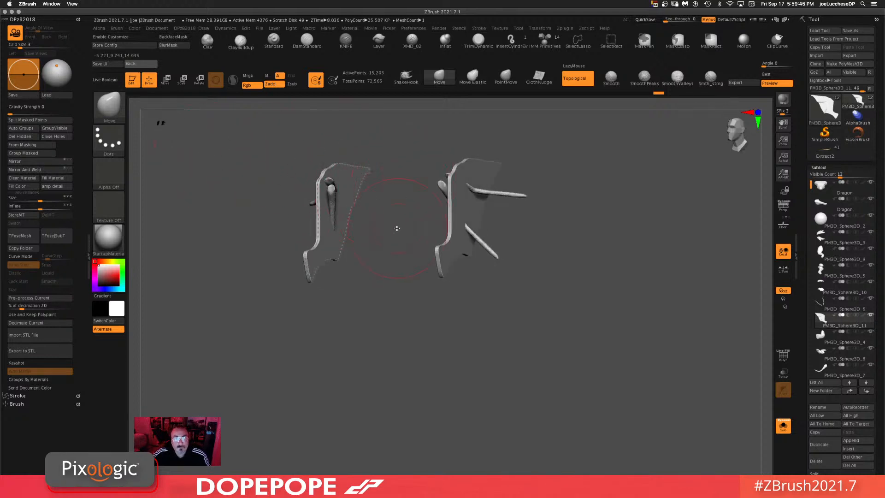
drag(397, 229, 362, 253)
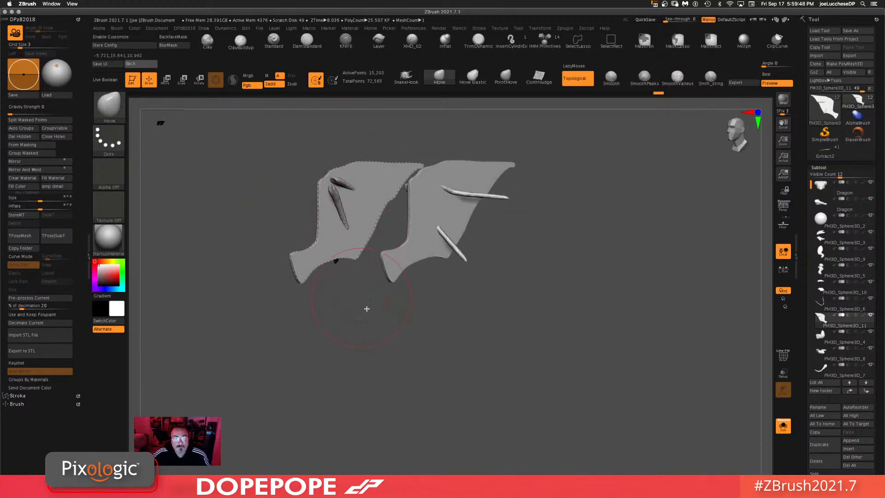
drag(375, 314, 466, 159)
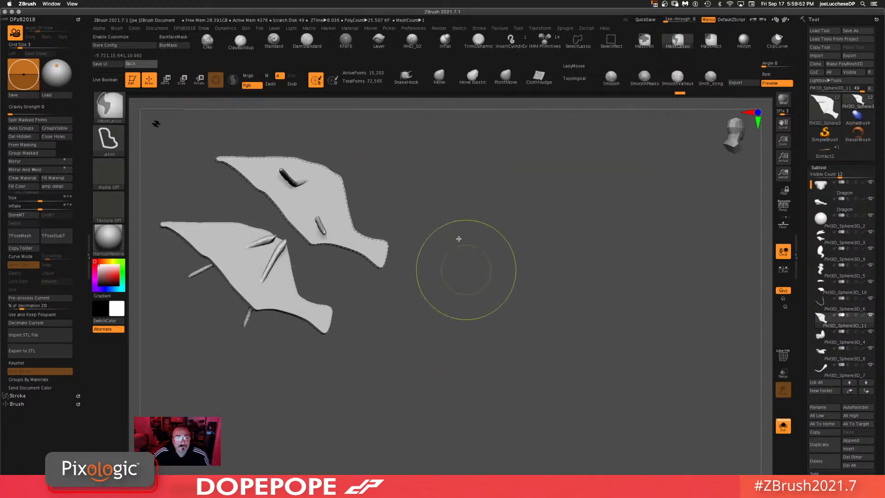
mouse_move(480, 192)
ctrl+mouse_down()
mouse_move(481, 270)
mouse_move(472, 255)
ctrl+mouse_up()
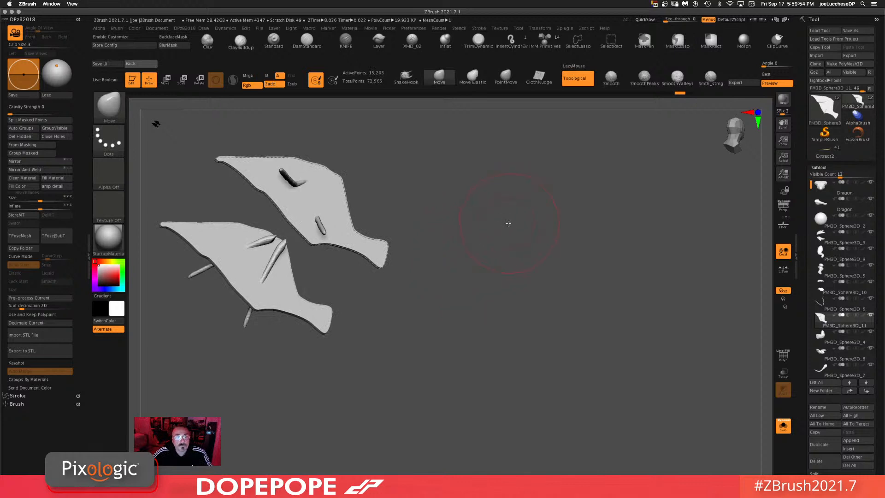
Step: Hide the membrane polygons so only the wing spars remain visible
drag(509, 223, 297, 168)
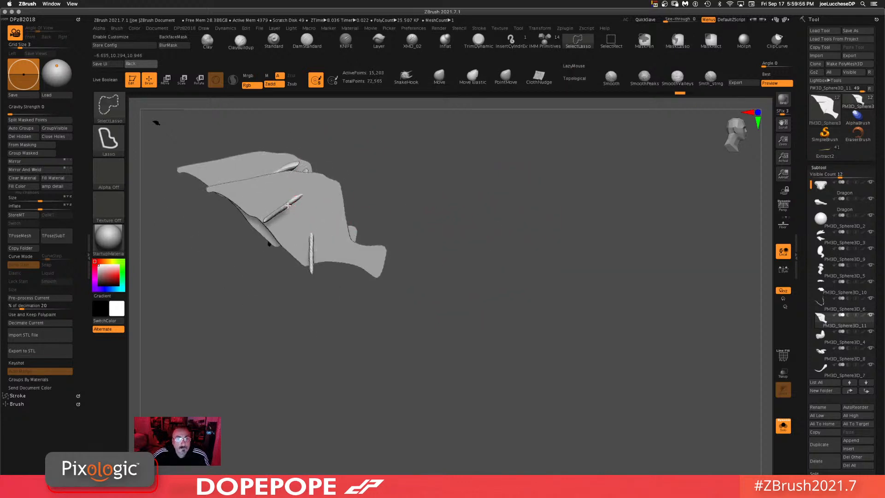
ctrl+shift+click(288, 205)
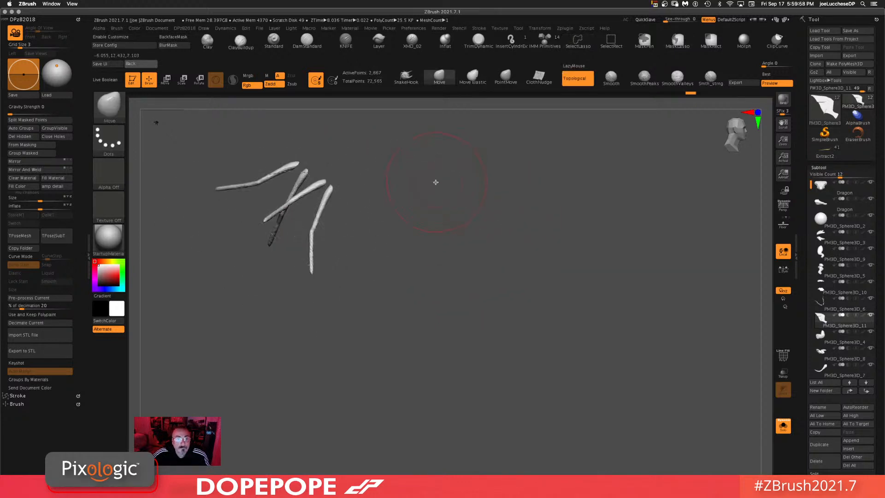
mouse_move(482, 157)
ctrl+shift+mouse_down()
mouse_move(486, 268)
mouse_move(372, 340)
mouse_move(187, 212)
mouse_move(269, 110)
mouse_move(454, 139)
ctrl+shift+mouse_up()
ctrl+shift+click(541, 198)
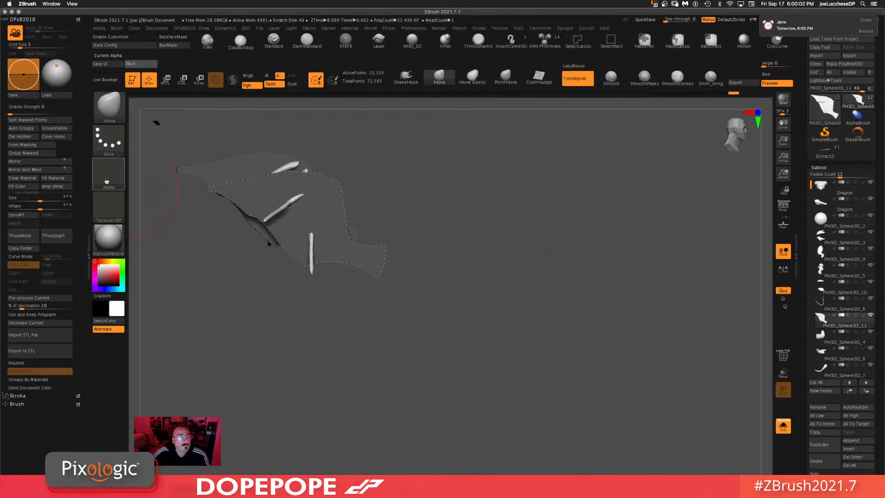
click(52, 121)
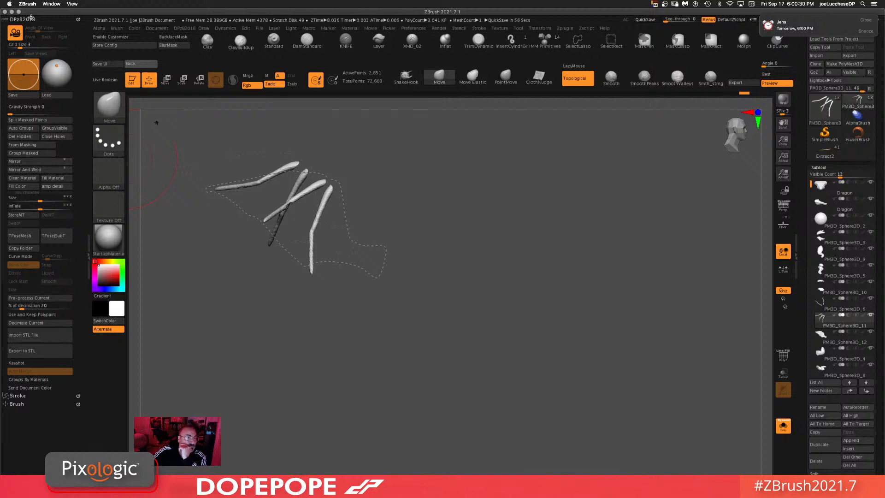
Step: Delete the leftover curve guides using the Stroke palette's Curve Functions
click(18, 396)
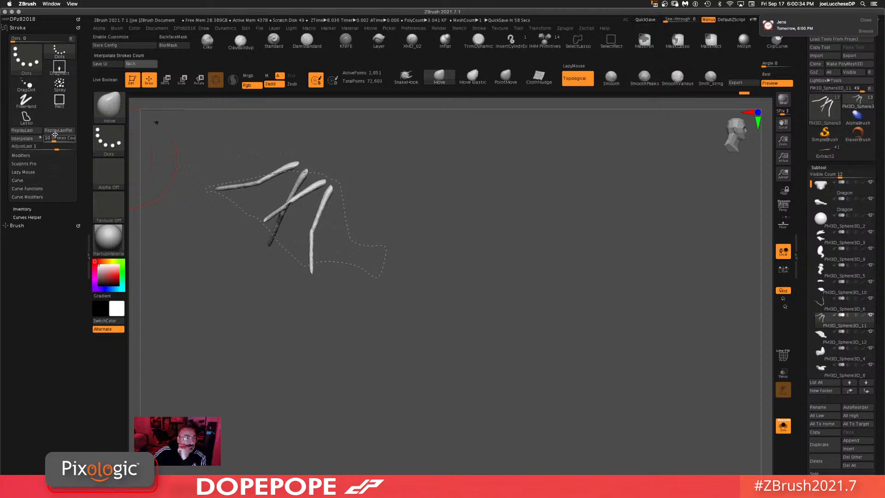
click(18, 180)
click(20, 239)
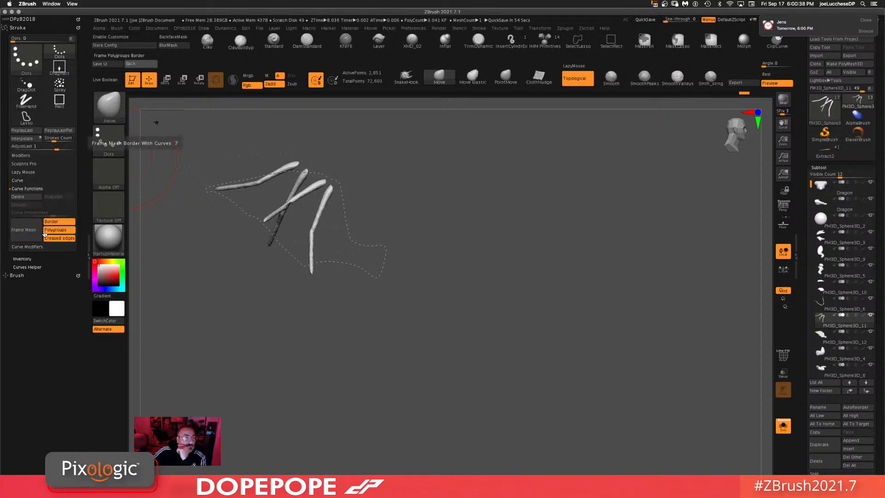
click(38, 198)
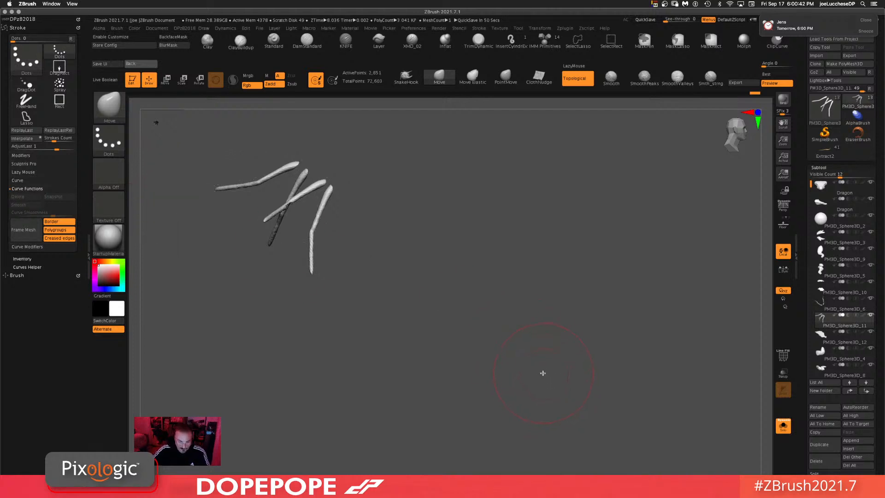
Step: Select the PM3D_Sphere3D_12 membrane subtool and delete its hidden polygons
drag(470, 422, 450, 365)
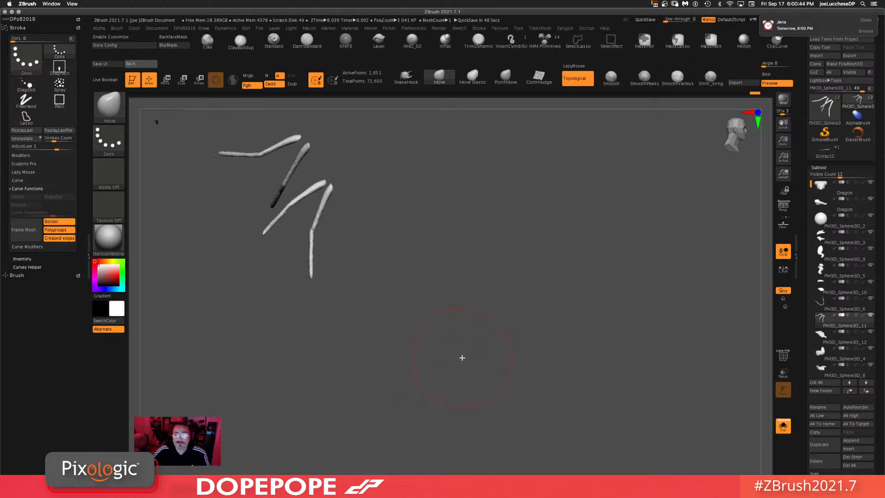
mouse_move(549, 286)
mouse_down()
mouse_move(544, 271)
mouse_move(559, 288)
mouse_up()
ctrl+drag(565, 218, 549, 374)
drag(606, 240, 612, 288)
click(840, 338)
mouse_move(578, 255)
mouse_down()
mouse_move(607, 192)
mouse_move(415, 156)
mouse_move(364, 172)
mouse_move(360, 142)
mouse_move(317, 176)
mouse_up()
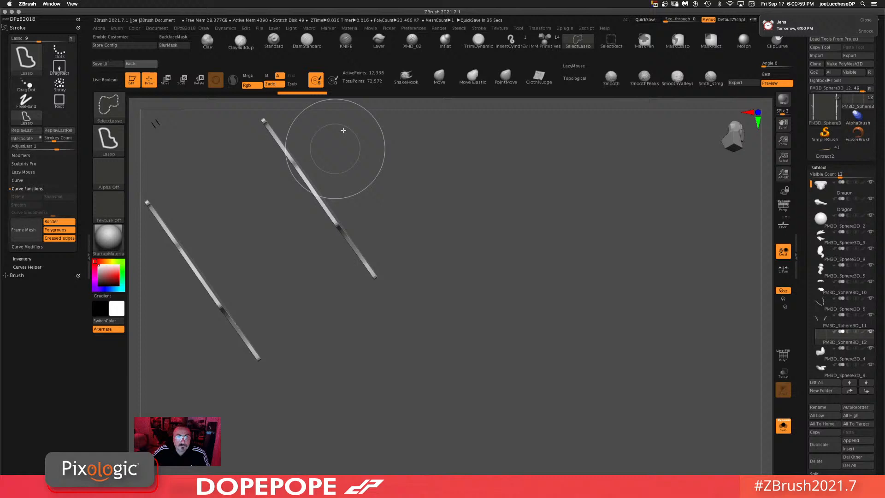
click(33, 19)
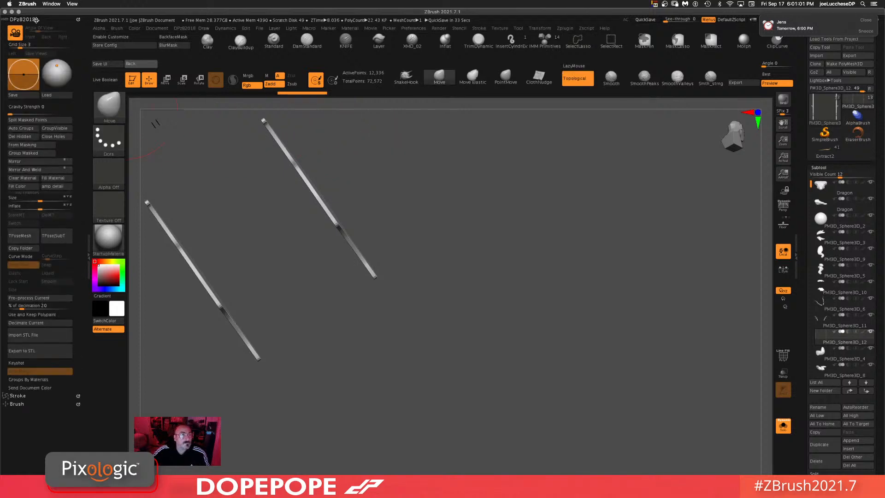
click(28, 139)
Step: Turn off Solo mode and orbit to view the membrane together with the whole dragon
shift+drag(559, 269, 501, 297)
alt+drag(557, 206, 613, 302)
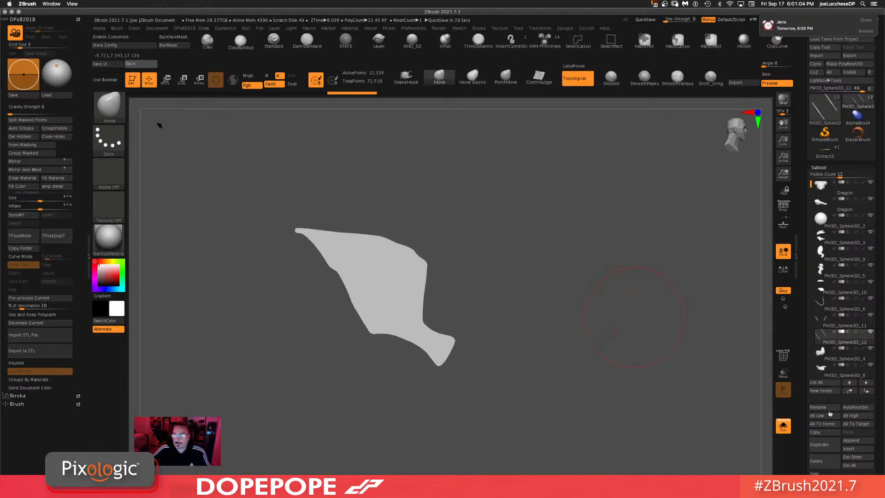
scroll(831, 413, down, 10)
key(ctrl)
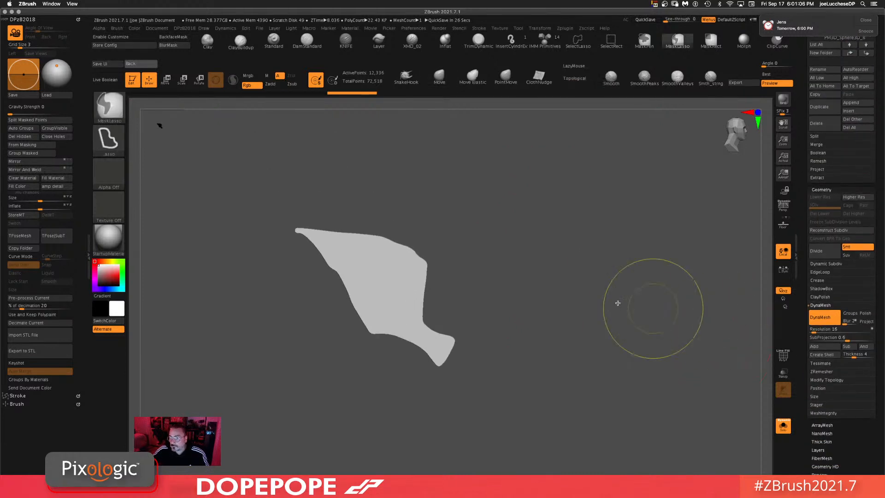
ctrl+drag(592, 254, 604, 439)
mouse_move(531, 241)
mouse_down()
mouse_move(540, 292)
mouse_move(567, 295)
mouse_up()
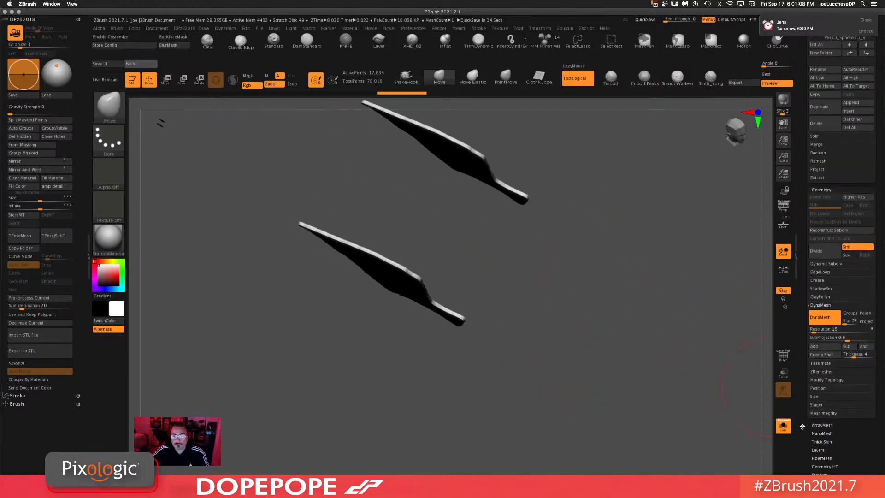
click(784, 427)
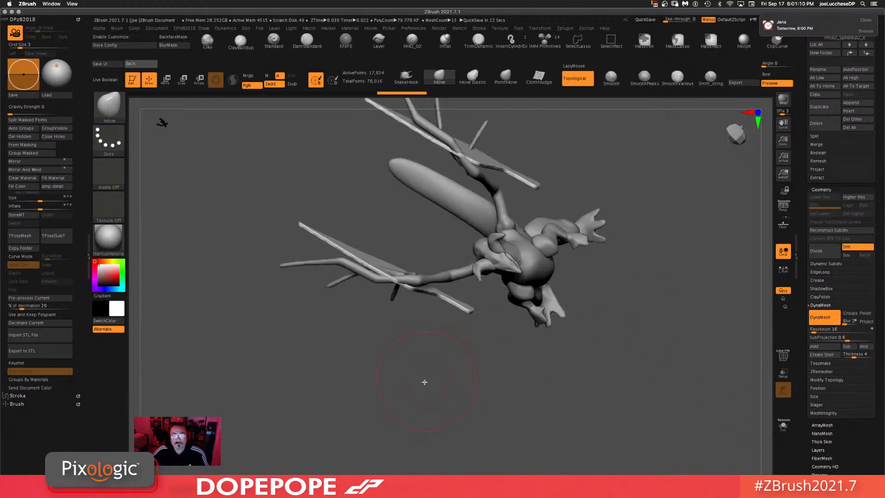
mouse_move(472, 383)
shift+mouse_down()
mouse_move(478, 361)
mouse_move(563, 306)
mouse_move(668, 269)
mouse_move(656, 249)
shift+mouse_up()
Step: Rotate and position the membrane subtool with the Transpose gizmo so it sits under the wing spars
key(t)
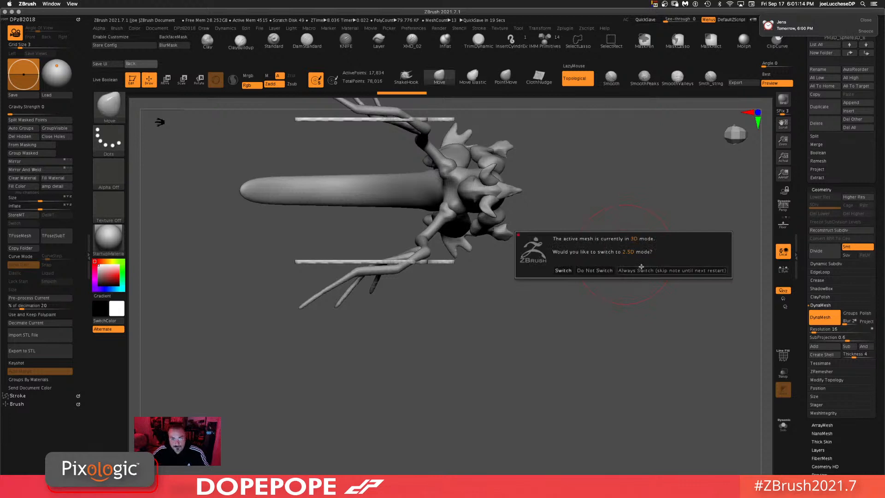
click(600, 271)
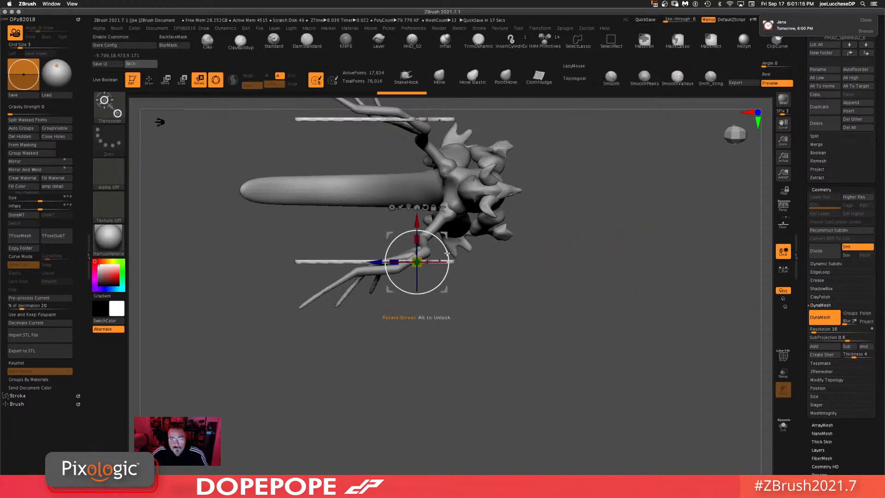
mouse_move(445, 253)
mouse_down()
mouse_move(432, 229)
mouse_move(448, 253)
mouse_move(445, 289)
mouse_move(442, 257)
mouse_up()
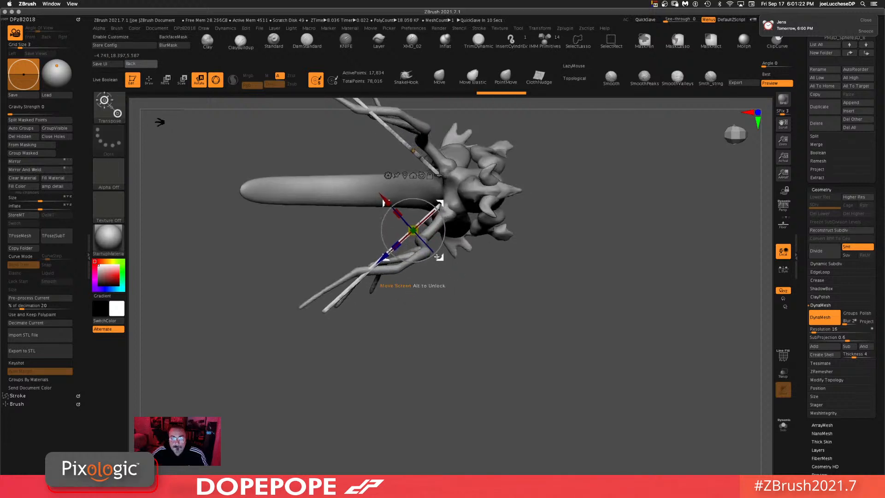
drag(530, 265, 599, 278)
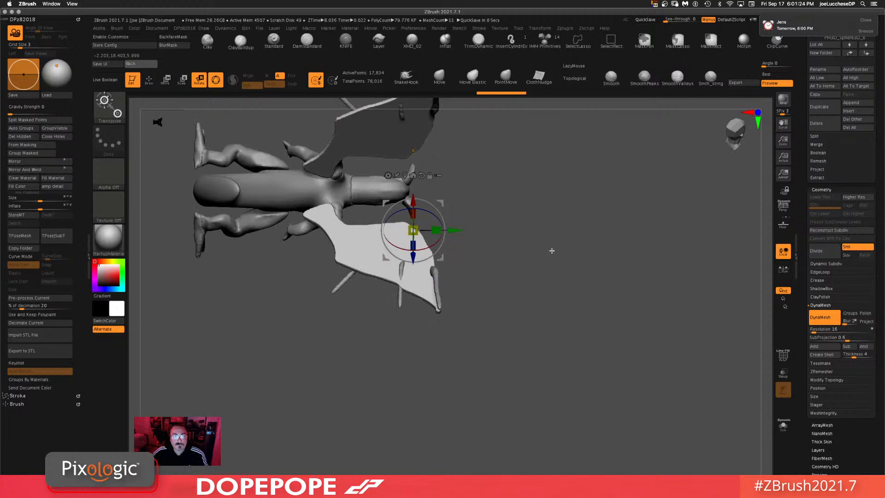
drag(551, 251, 561, 330)
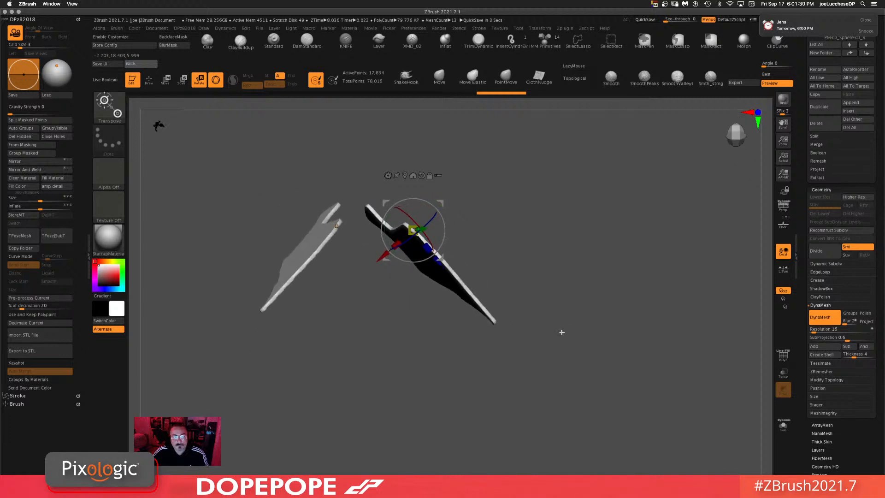
drag(546, 222, 457, 252)
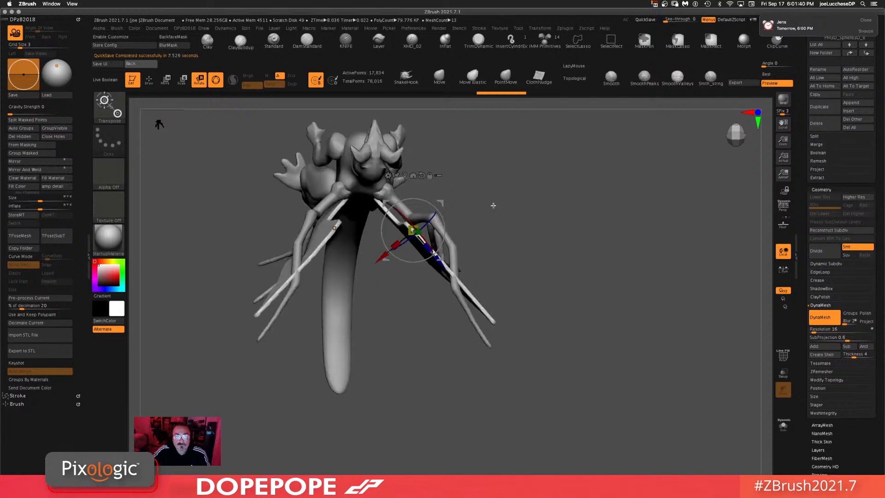
drag(493, 205, 503, 210)
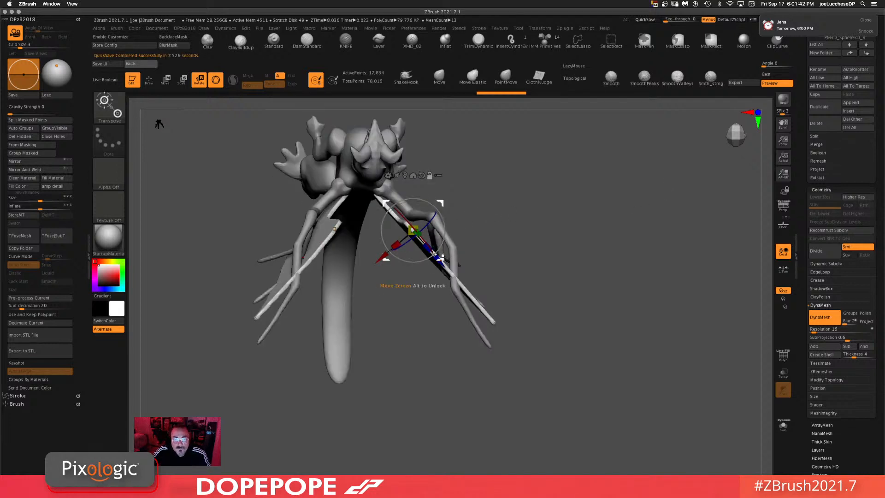
alt+drag(441, 260, 425, 164)
Step: Pull the membrane's edges with the Move brush to follow the wing shape
click(440, 76)
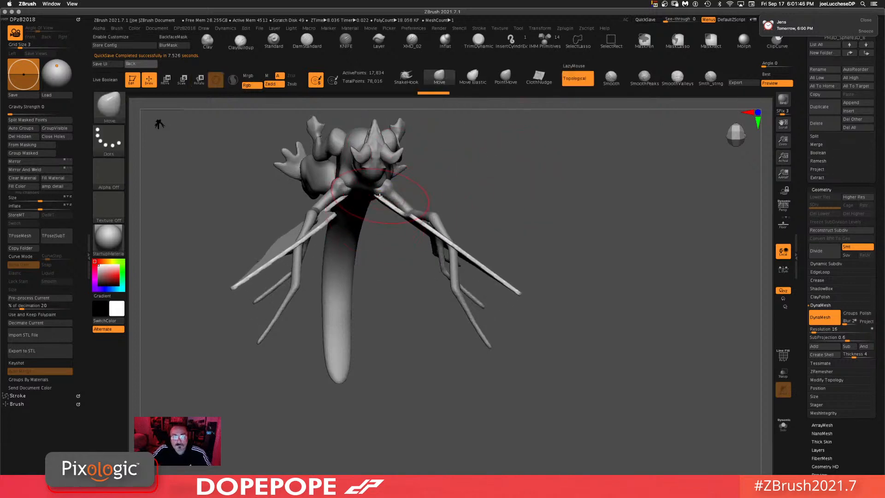
drag(380, 196, 390, 193)
drag(513, 200, 498, 158)
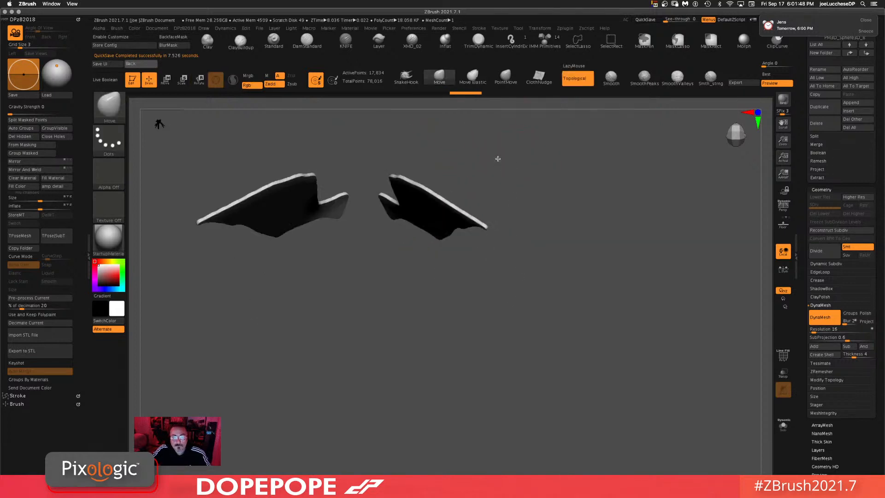
mouse_move(563, 209)
mouse_down()
mouse_move(574, 253)
mouse_move(551, 233)
mouse_move(545, 207)
mouse_move(568, 182)
mouse_move(569, 148)
mouse_move(560, 213)
mouse_up()
mouse_move(465, 150)
ctrl+mouse_down()
mouse_move(415, 192)
mouse_move(429, 317)
mouse_move(544, 162)
mouse_move(598, 166)
ctrl+mouse_up()
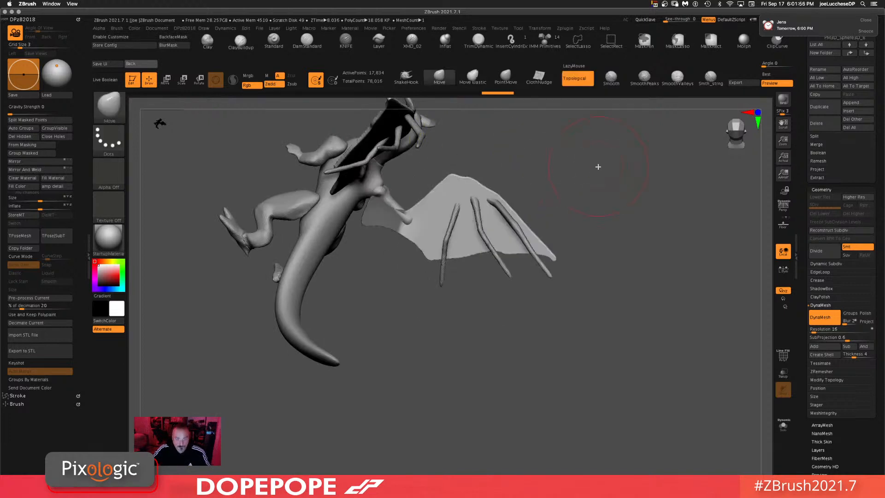
Step: Rotate and move the membrane with the gizmo to tuck it beneath the wing's finger bones
key(r)
alt+drag(453, 171, 436, 239)
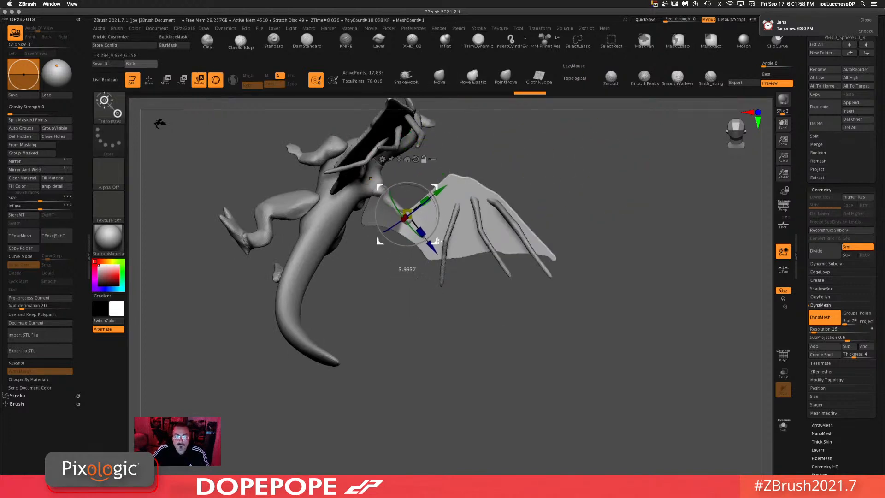
drag(439, 208, 440, 217)
mouse_move(544, 182)
mouse_down()
mouse_move(547, 249)
mouse_move(549, 168)
mouse_up()
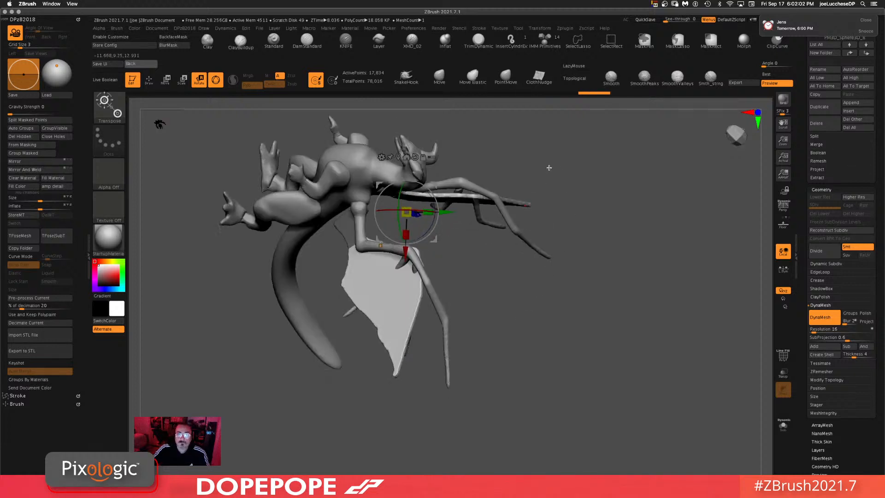
drag(433, 192, 429, 186)
drag(435, 238, 438, 236)
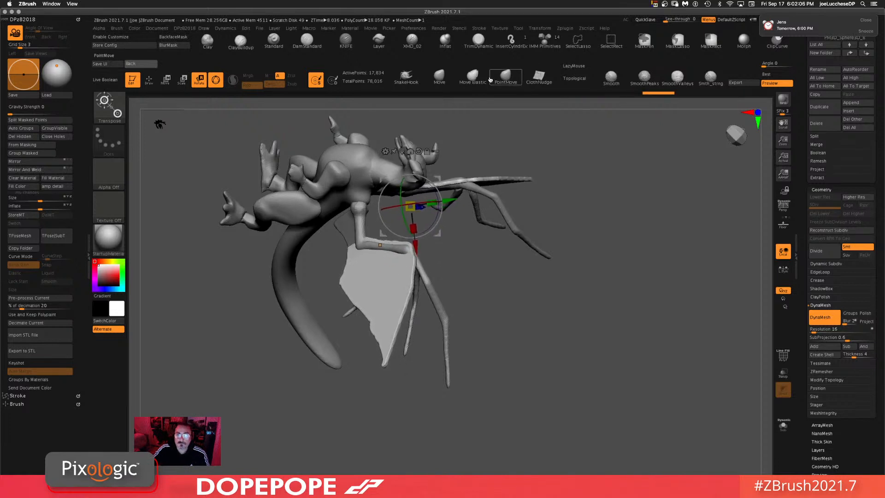
Step: Pull the membrane edges up to the spars with the Move brush and smooth the surface
click(440, 76)
drag(571, 202, 433, 212)
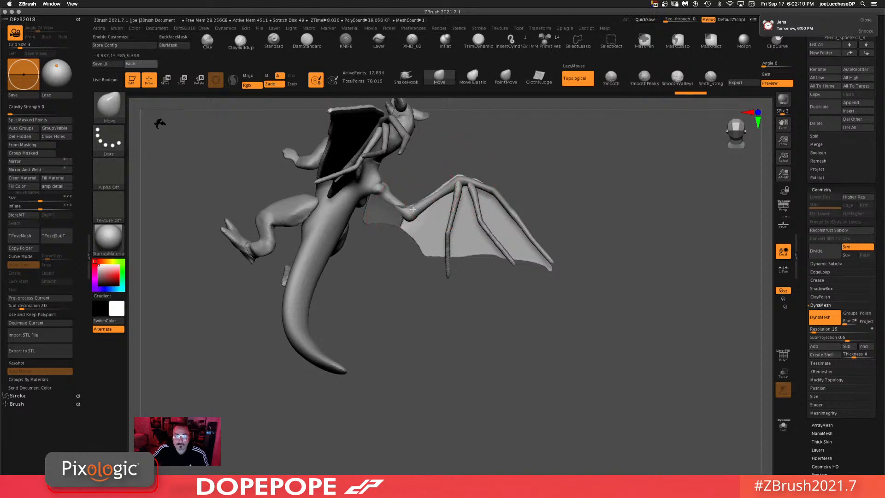
ctrl+drag(622, 221, 625, 273)
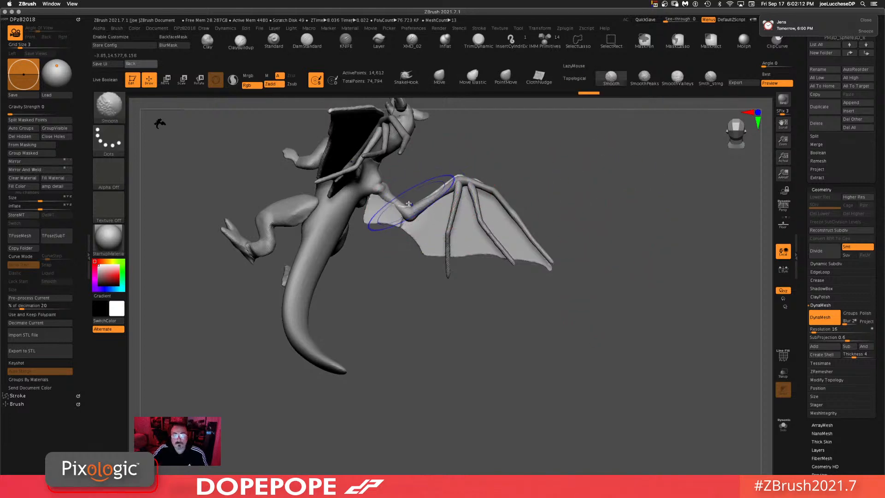
mouse_move(632, 220)
mouse_down()
mouse_move(609, 261)
mouse_move(612, 248)
mouse_up()
mouse_move(486, 213)
ctrl+mouse_down()
mouse_move(459, 208)
mouse_move(404, 237)
mouse_move(440, 401)
mouse_move(564, 337)
ctrl+mouse_up()
Step: Rotate and reposition the membrane with the gizmo, undoing one misplaced move, to align it with the wing
key(r)
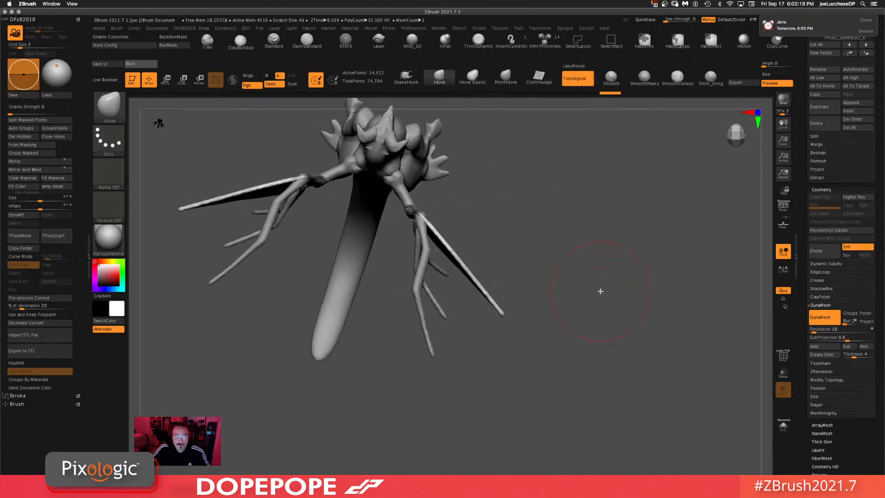
alt+drag(422, 245, 442, 233)
drag(509, 251, 567, 255)
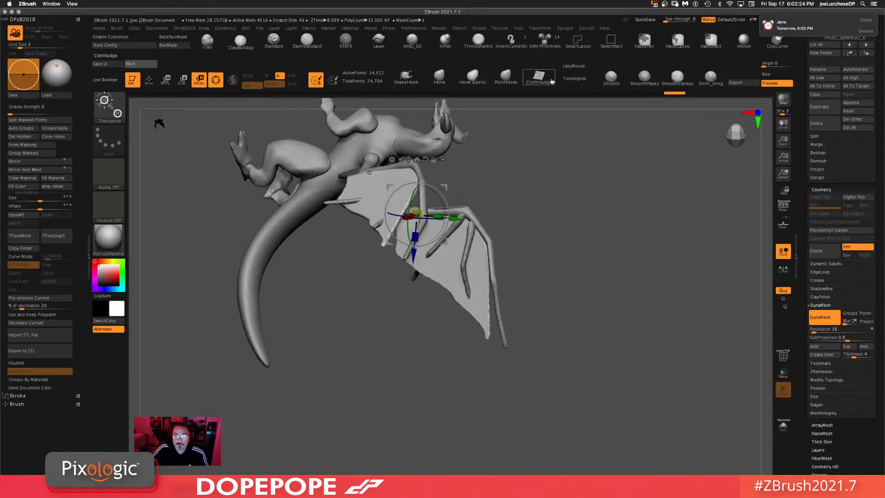
drag(609, 196, 572, 225)
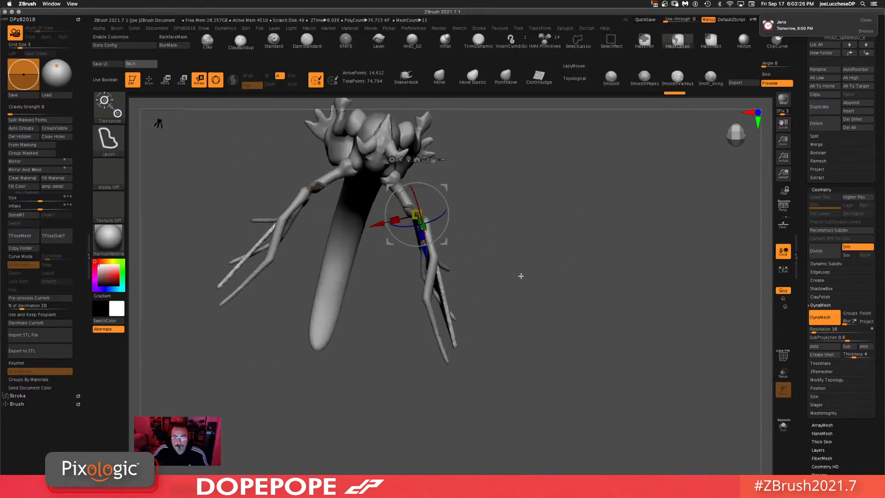
mouse_move(483, 271)
ctrl+mouse_down()
mouse_move(455, 263)
mouse_move(405, 360)
mouse_move(489, 422)
ctrl+mouse_up()
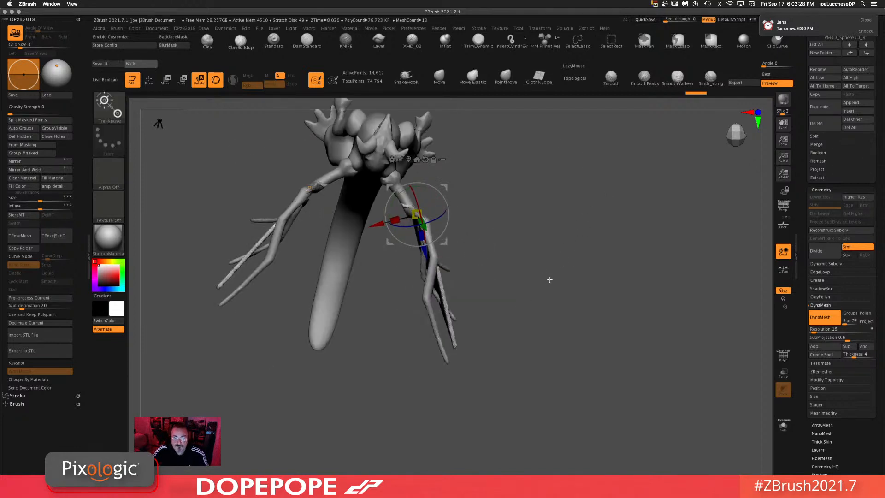
alt+drag(449, 244, 458, 270)
key(ctrl+z)
mouse_move(477, 167)
ctrl+mouse_down()
mouse_move(473, 225)
mouse_move(400, 235)
mouse_move(487, 116)
ctrl+mouse_up()
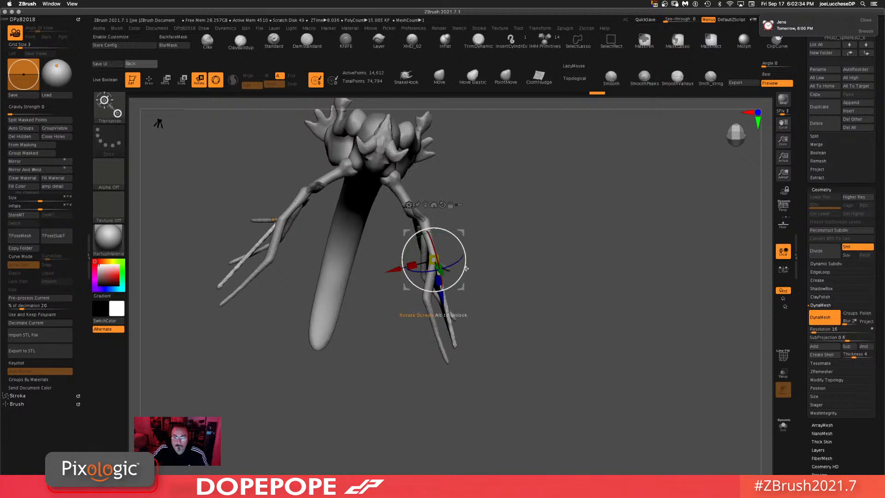
mouse_move(465, 280)
mouse_down()
mouse_move(424, 298)
mouse_move(406, 190)
mouse_move(476, 192)
mouse_up()
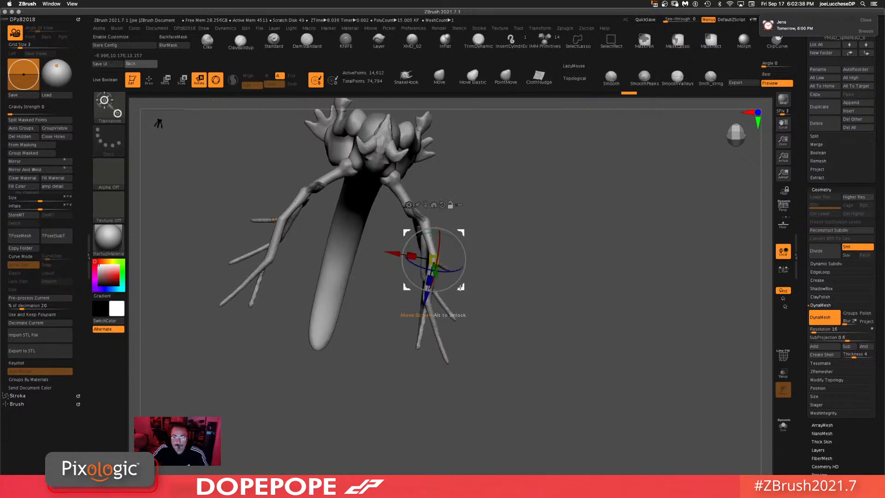
mouse_move(460, 288)
alt+mouse_down()
mouse_move(454, 327)
mouse_move(451, 289)
alt+mouse_up()
drag(512, 313, 601, 263)
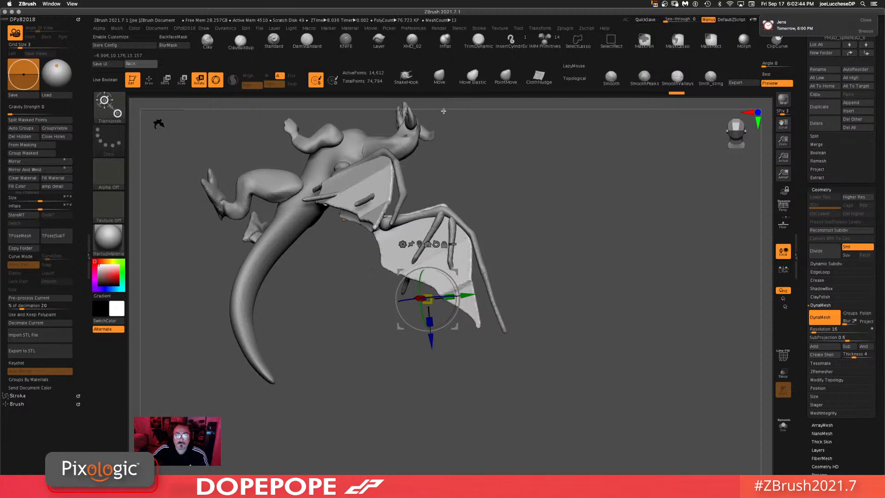
Step: Resize the Move brush and pull the membrane's lower tip into place along the spar
key(q)
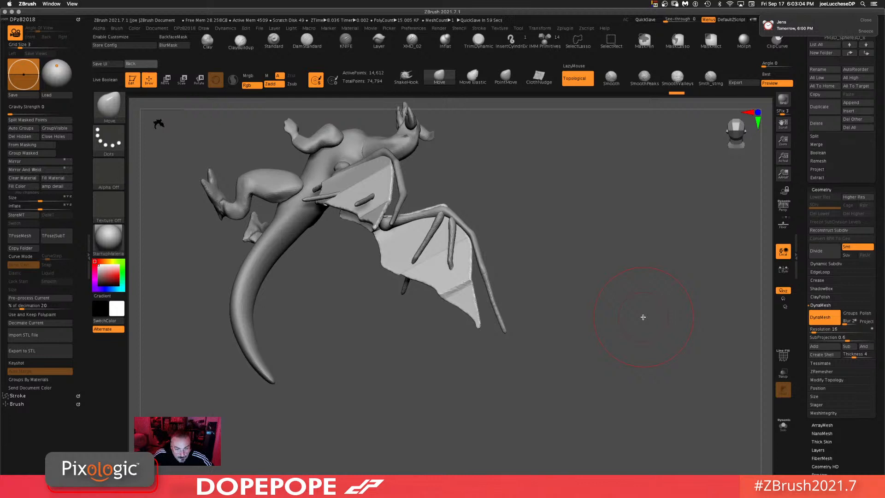
key(space)
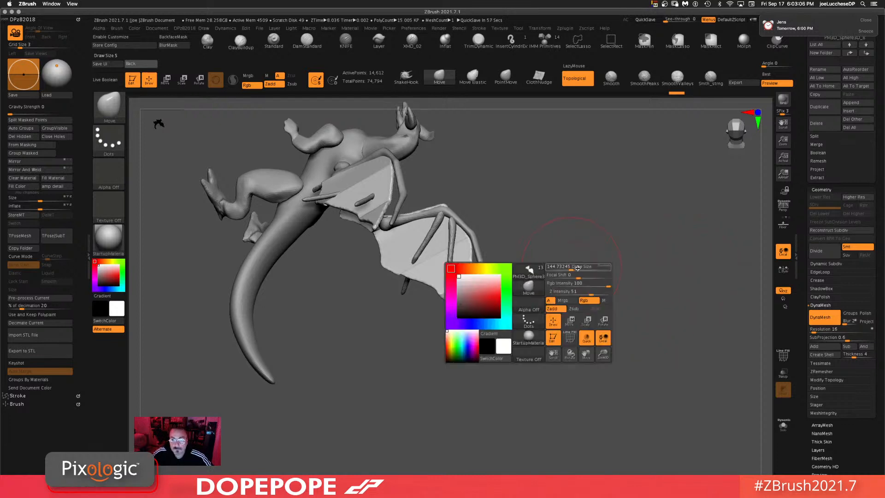
drag(471, 273, 485, 271)
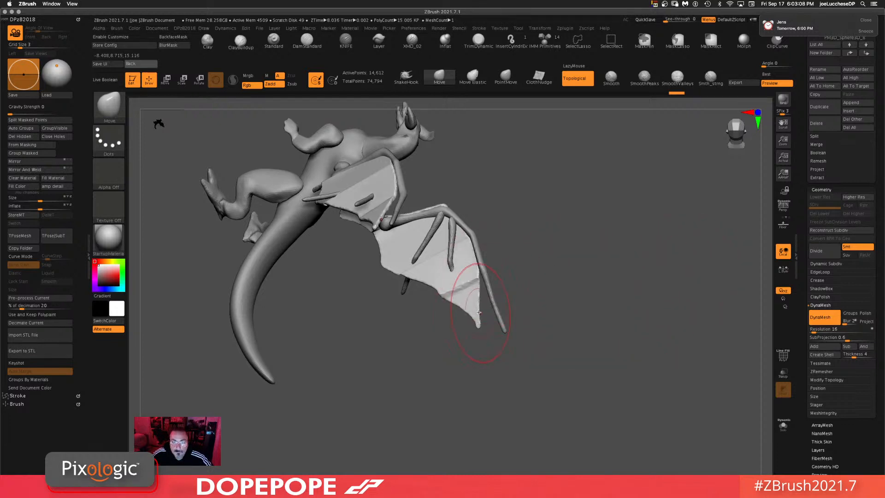
mouse_move(480, 317)
mouse_down()
mouse_move(503, 308)
mouse_move(514, 337)
mouse_move(489, 325)
mouse_move(507, 333)
mouse_move(601, 328)
mouse_up()
key(space)
click(563, 319)
drag(555, 344, 530, 304)
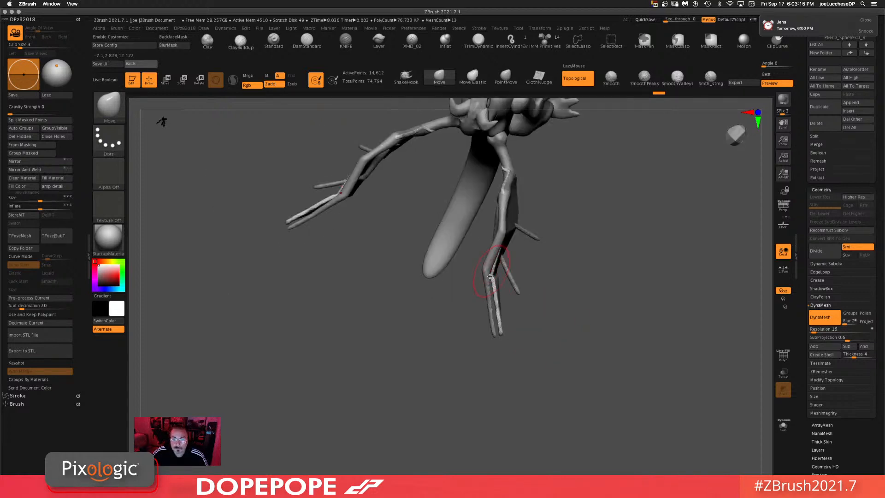
Step: Shape the membrane's trailing edge and tips with the Move brush from several angles
drag(492, 277, 489, 318)
click(500, 336)
drag(534, 341, 500, 337)
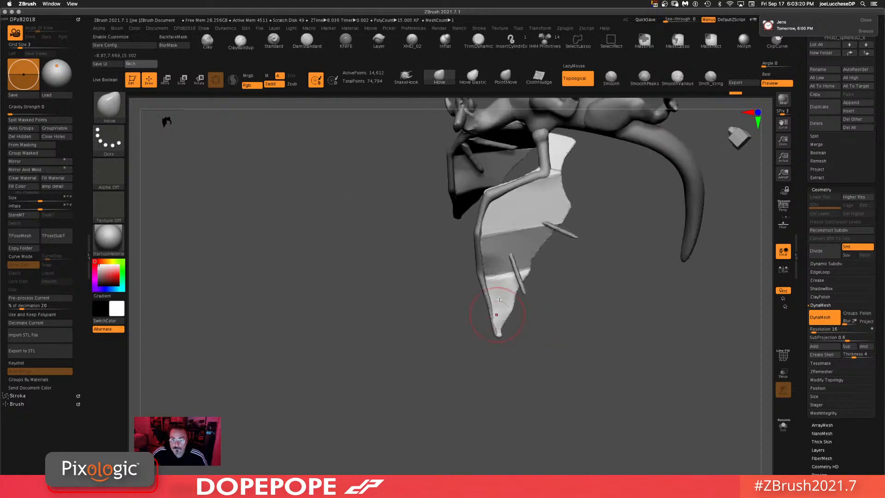
mouse_move(615, 321)
mouse_down()
mouse_move(636, 300)
mouse_move(609, 360)
mouse_move(593, 361)
mouse_move(524, 290)
mouse_move(546, 310)
mouse_up()
mouse_move(631, 280)
mouse_down()
mouse_move(541, 234)
mouse_move(614, 268)
mouse_up()
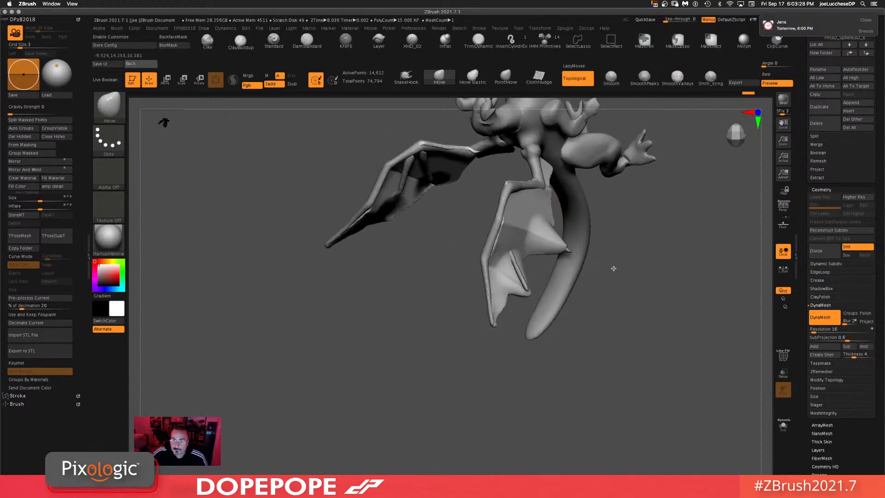
drag(673, 286, 550, 213)
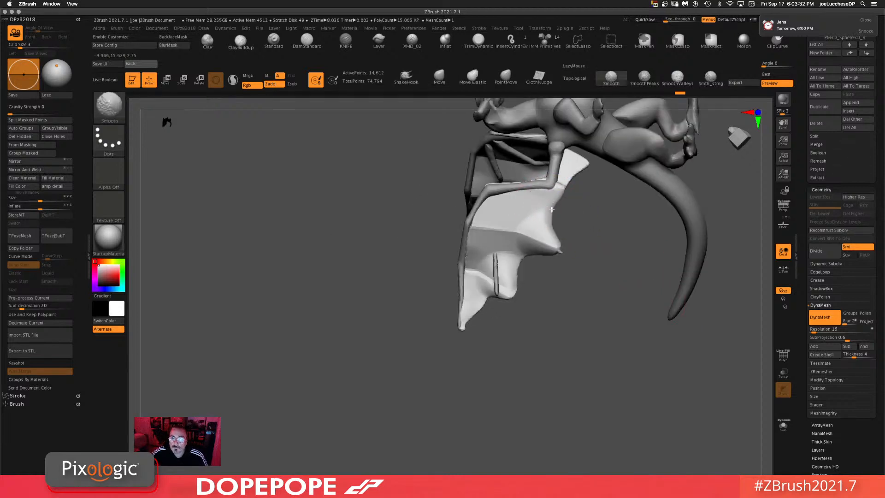
shift+drag(562, 253, 474, 325)
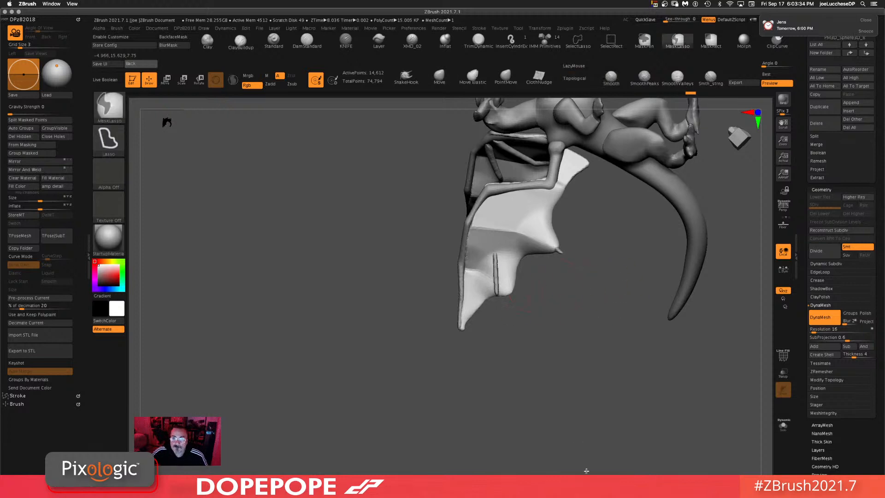
mouse_move(587, 469)
ctrl+mouse_down()
mouse_move(605, 413)
mouse_move(569, 367)
mouse_move(640, 313)
mouse_move(654, 385)
mouse_move(548, 376)
mouse_move(532, 366)
mouse_move(530, 338)
mouse_move(595, 267)
ctrl+mouse_up()
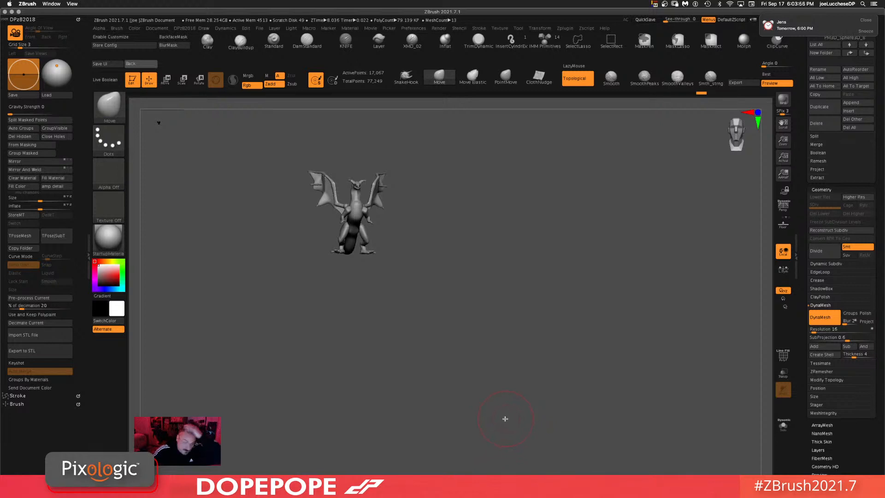
Step: Pull the membrane's inner edge toward the dragon's body with the Move brush
mouse_move(507, 355)
mouse_down()
mouse_move(488, 326)
mouse_move(477, 327)
mouse_move(512, 298)
mouse_move(533, 375)
mouse_up()
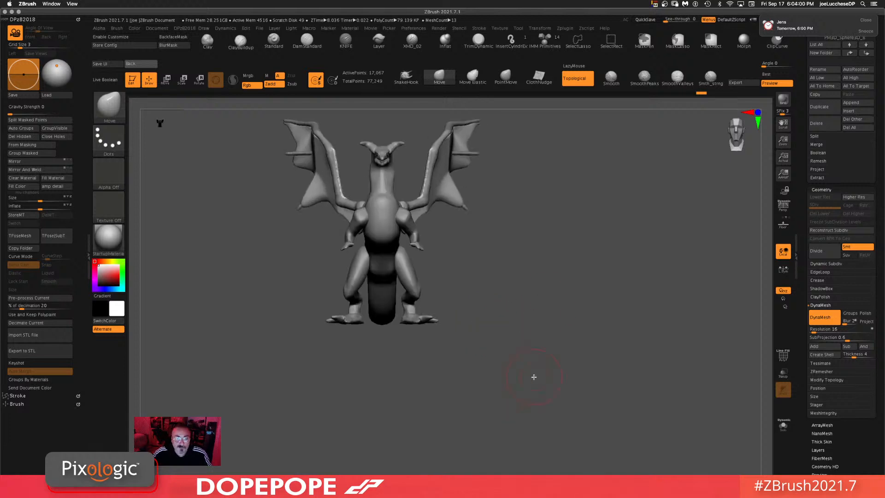
alt+drag(550, 278, 549, 324)
mouse_move(619, 372)
alt+mouse_down()
mouse_move(603, 310)
mouse_move(608, 352)
mouse_move(633, 251)
mouse_move(608, 241)
mouse_move(646, 263)
alt+mouse_up()
key(space)
drag(607, 224, 291, 302)
drag(510, 269, 459, 272)
key(space)
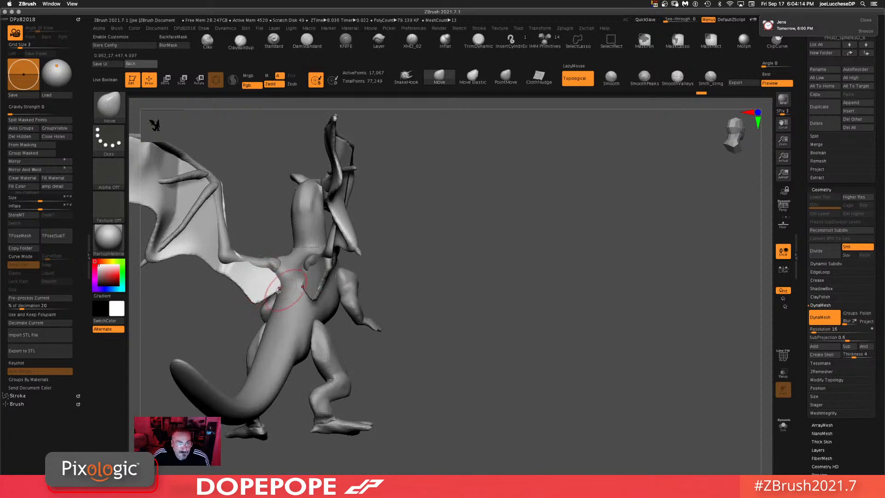
drag(259, 296, 275, 315)
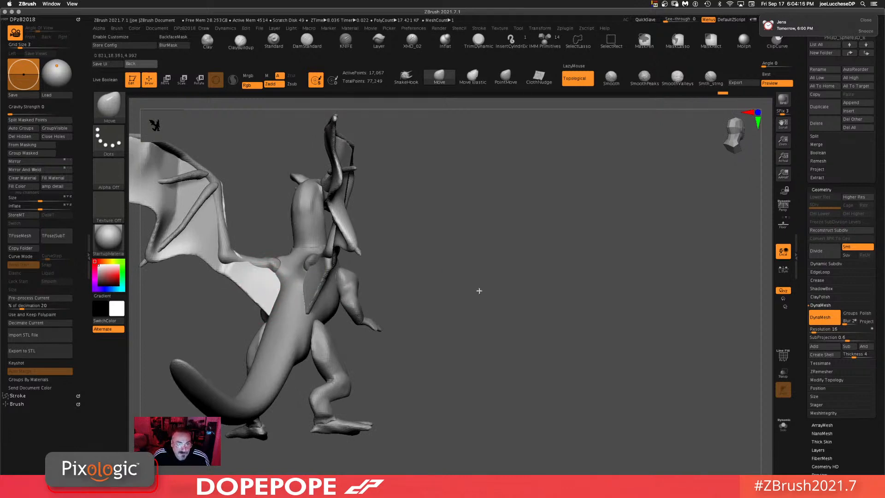
mouse_move(479, 291)
mouse_down()
mouse_move(552, 302)
mouse_move(520, 318)
mouse_move(302, 282)
mouse_move(346, 259)
mouse_up()
drag(600, 243, 619, 237)
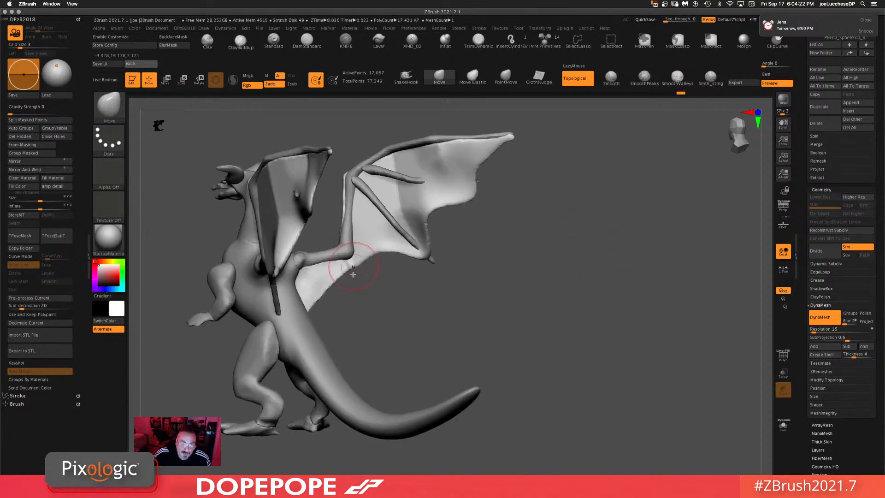
Step: Pull the membrane's lower edge with the Move brush while checking the wing from side and back views
mouse_move(354, 273)
mouse_down()
mouse_move(360, 289)
mouse_move(319, 285)
mouse_move(357, 294)
mouse_up()
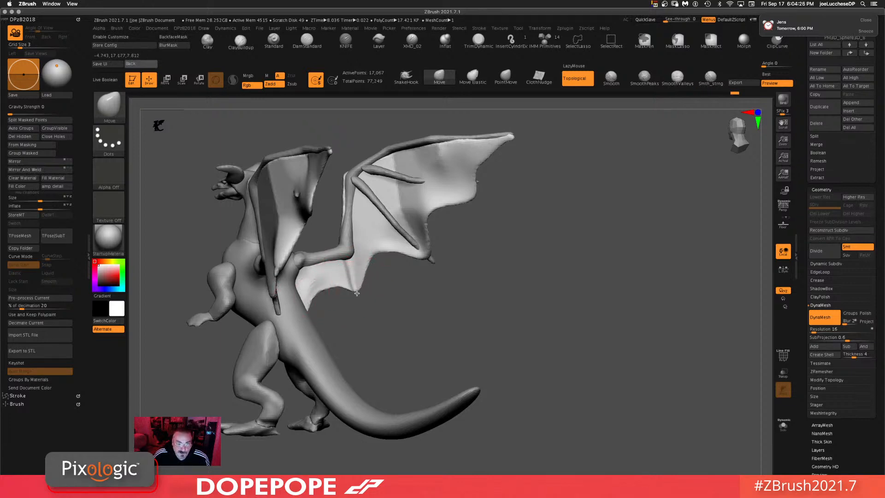
ctrl+drag(673, 280, 641, 469)
drag(463, 229, 496, 250)
key(space)
drag(428, 256, 435, 266)
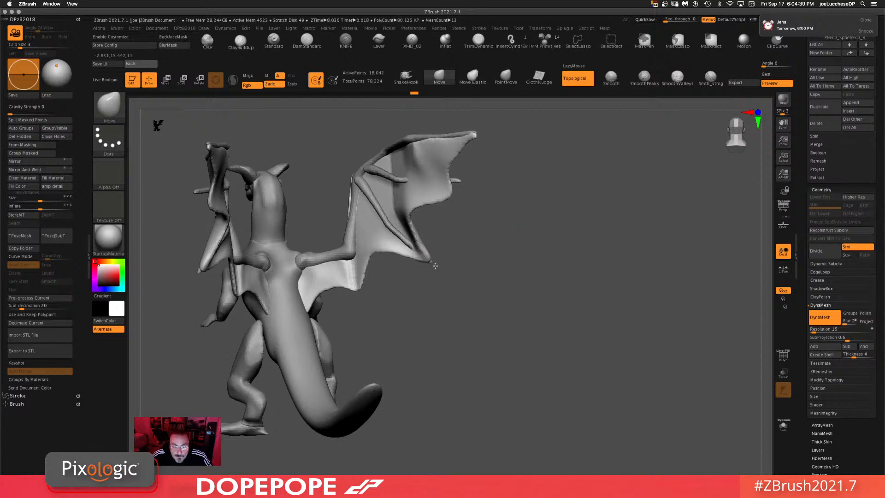
drag(525, 271, 424, 278)
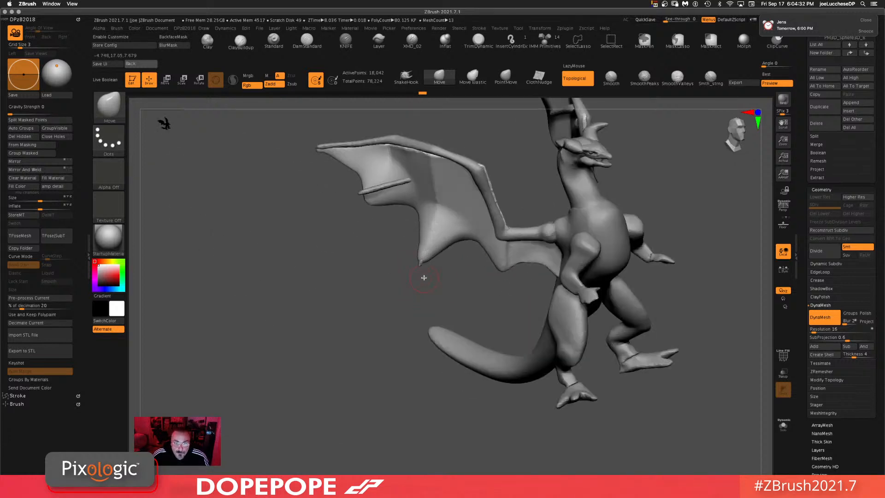
Step: Shape the membrane's top edge and trailing edge along the spars with the Move brush from front and back
key(space)
drag(338, 300, 442, 203)
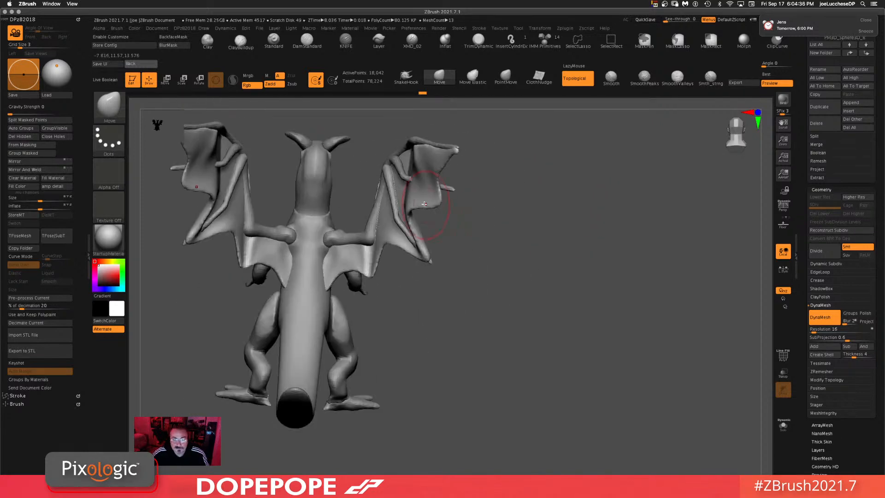
key(space)
mouse_move(529, 203)
mouse_down()
mouse_move(573, 198)
mouse_move(543, 207)
mouse_up()
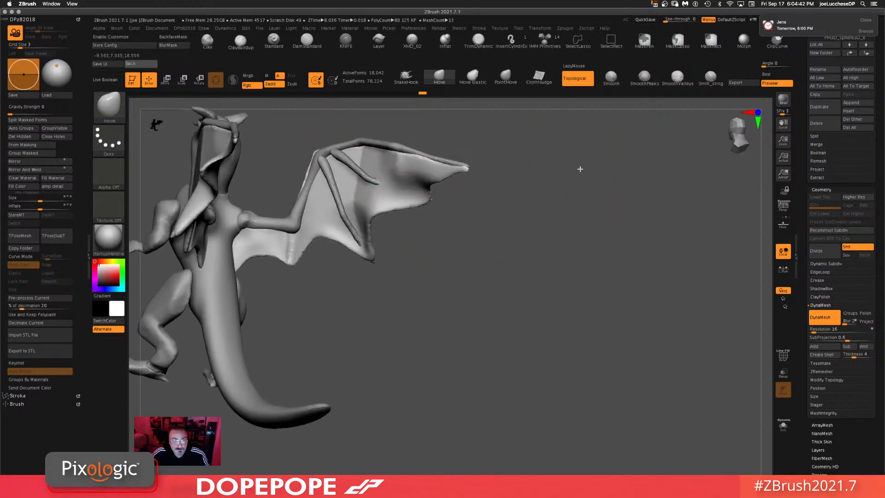
drag(579, 168, 563, 178)
key(space)
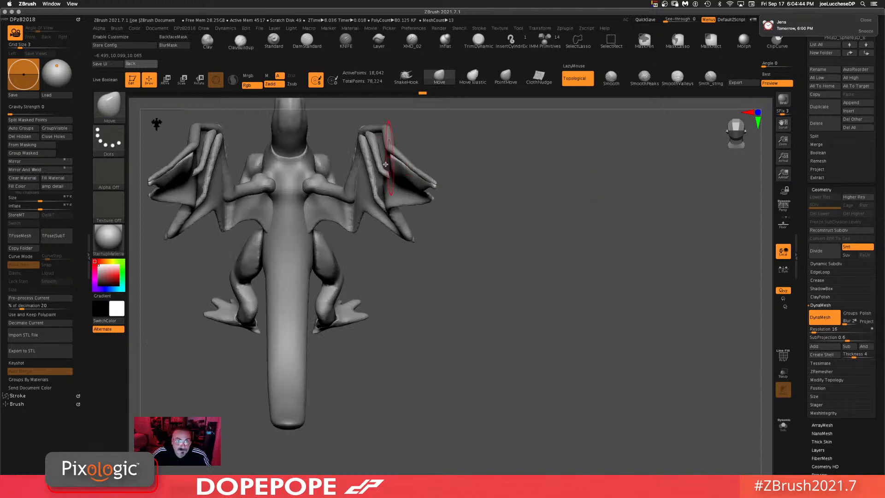
drag(372, 145, 377, 139)
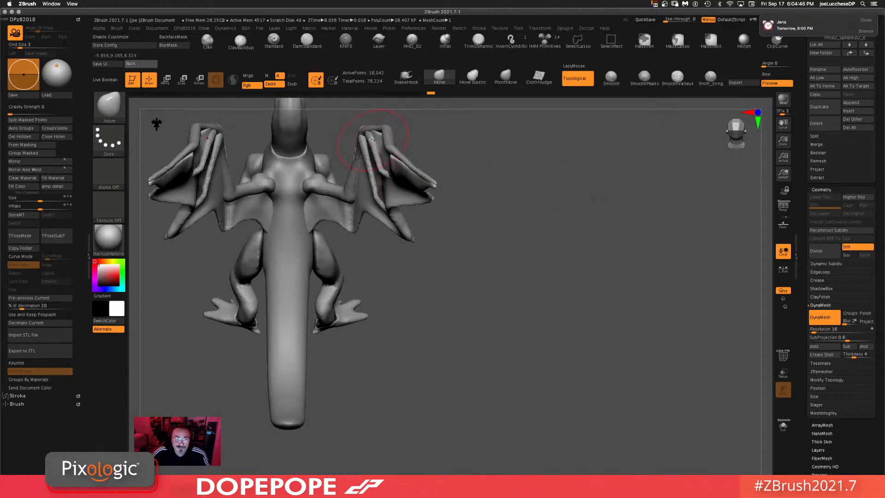
drag(551, 165, 586, 163)
drag(277, 224, 314, 230)
mouse_move(378, 139)
mouse_down()
mouse_move(368, 138)
mouse_move(369, 125)
mouse_up()
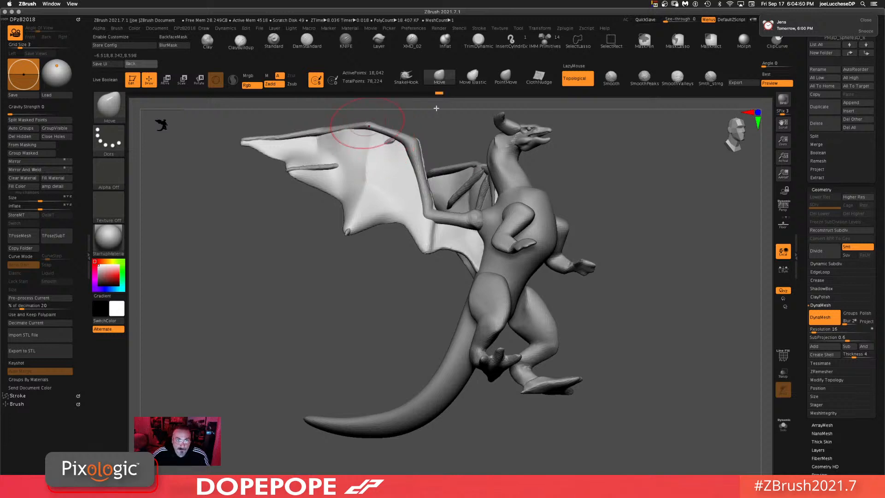
alt+drag(656, 247, 644, 314)
drag(654, 231, 658, 160)
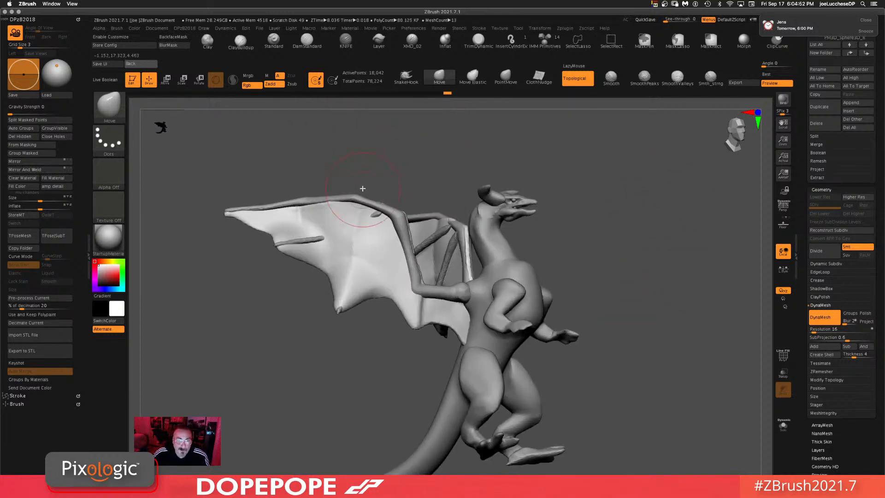
mouse_move(305, 173)
mouse_down()
mouse_move(304, 197)
mouse_move(278, 206)
mouse_up()
drag(517, 142, 590, 259)
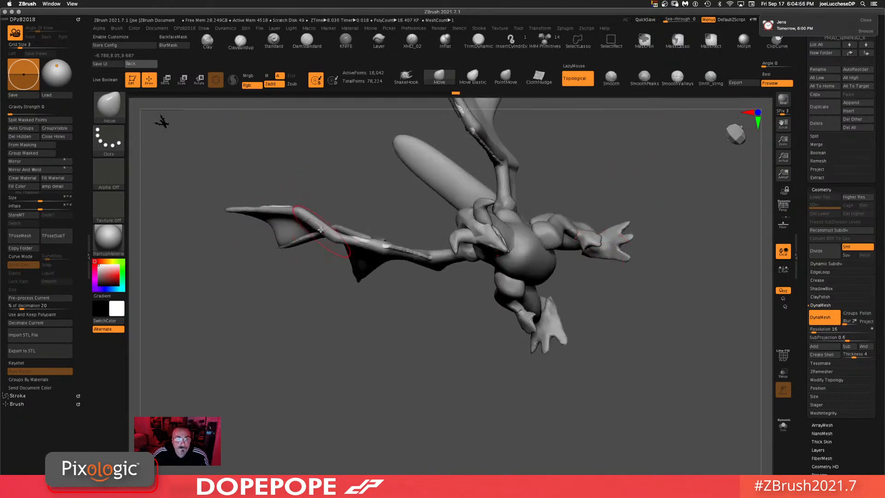
Step: Smooth the membrane where it meets the spar and tweak its leading edge with the Move brush
key(shift)
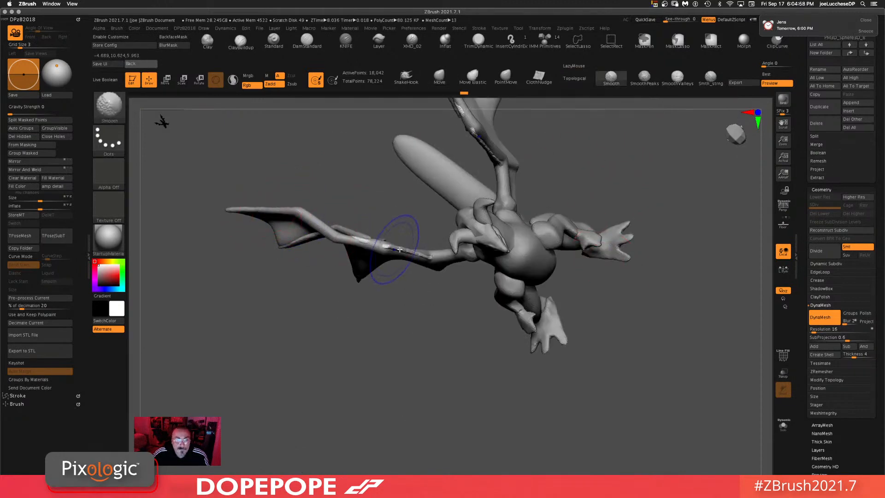
drag(440, 335, 444, 290)
key(space)
drag(665, 220, 660, 190)
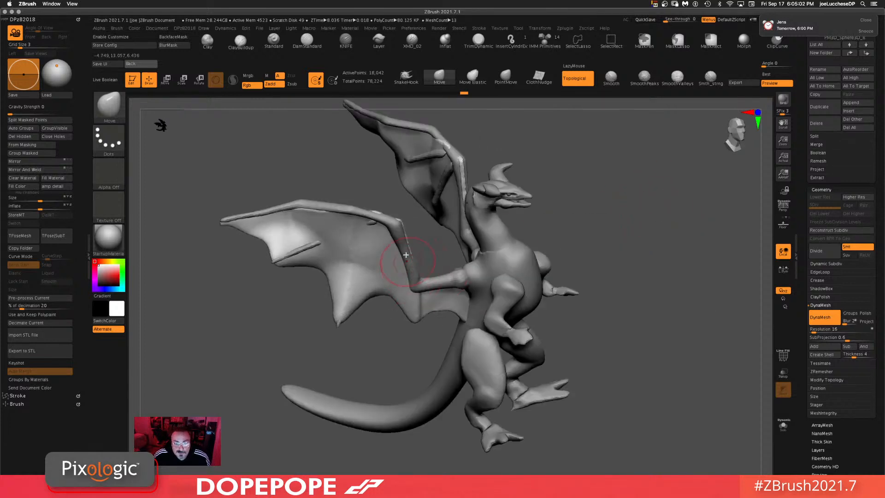
drag(397, 221, 367, 206)
drag(299, 165, 330, 175)
drag(314, 219, 300, 215)
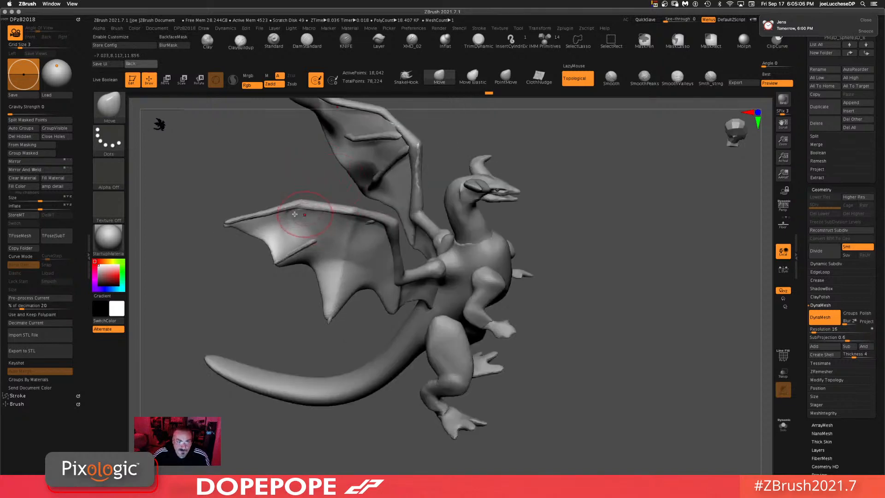
drag(628, 205, 439, 251)
key(shift)
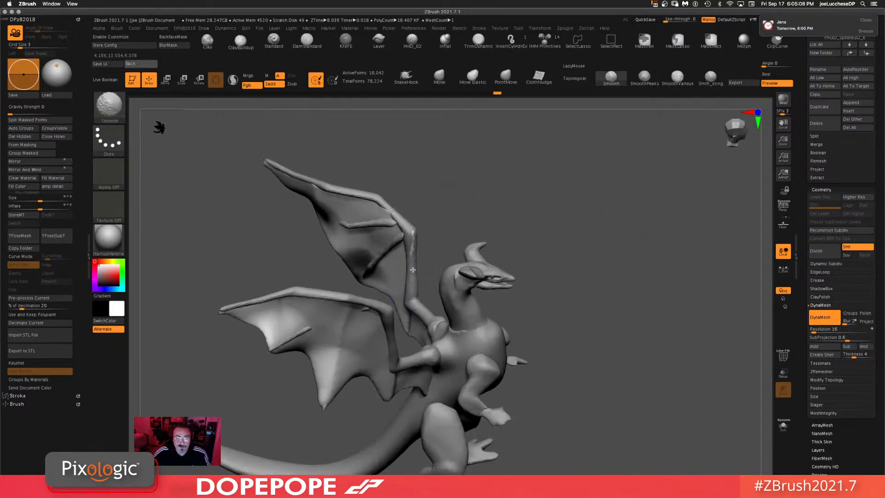
mouse_move(383, 180)
mouse_down()
mouse_move(603, 178)
mouse_move(624, 297)
mouse_move(618, 252)
mouse_up()
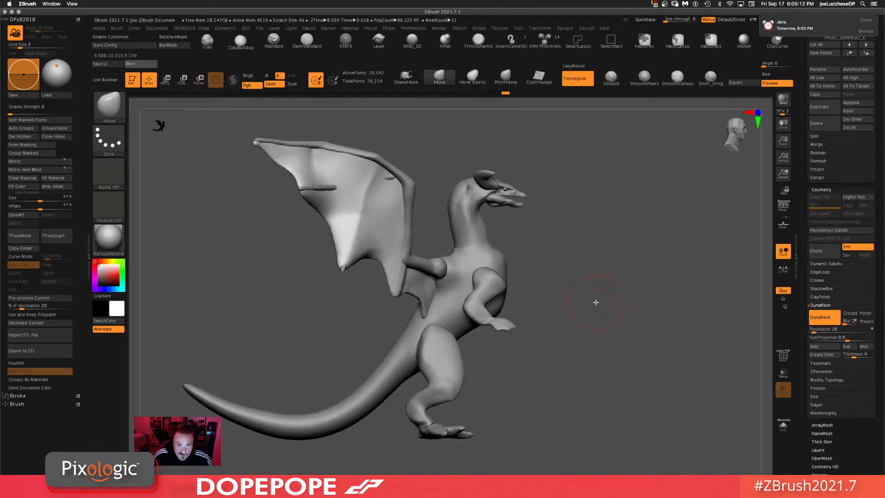
drag(595, 302, 571, 295)
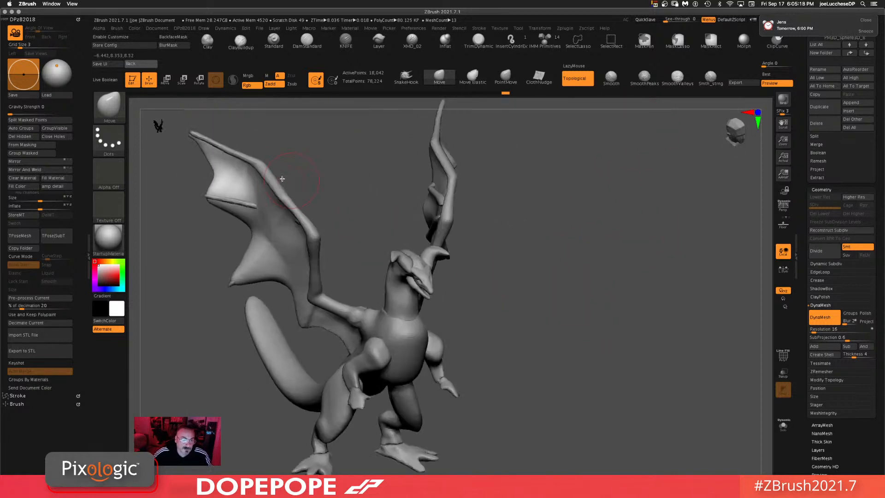
Step: Build up folds on the wing membrane with the ClayBuildup brush, undoing the last stroke
click(241, 41)
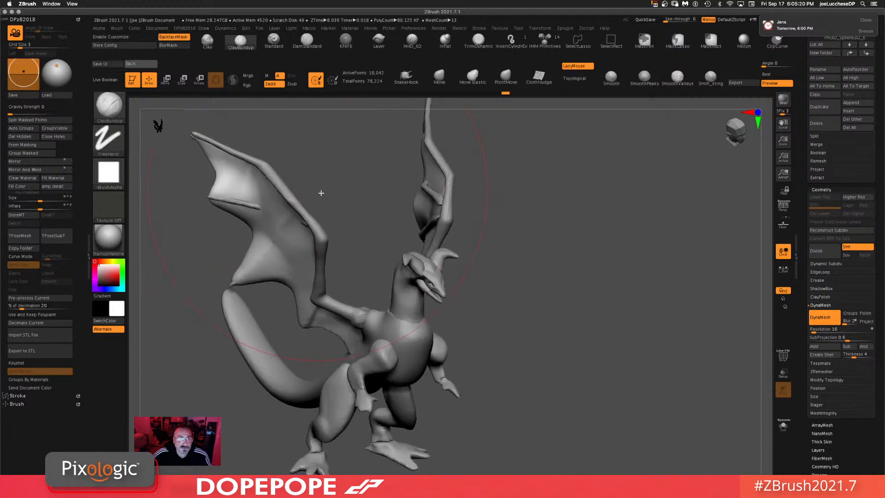
key(space)
mouse_move(339, 184)
mouse_down()
mouse_move(283, 198)
mouse_move(270, 189)
mouse_move(296, 207)
mouse_move(224, 159)
mouse_move(272, 228)
mouse_move(275, 258)
mouse_move(323, 233)
mouse_move(290, 226)
mouse_move(293, 270)
mouse_move(306, 237)
mouse_move(286, 248)
mouse_move(317, 253)
mouse_move(302, 213)
mouse_move(242, 203)
mouse_up()
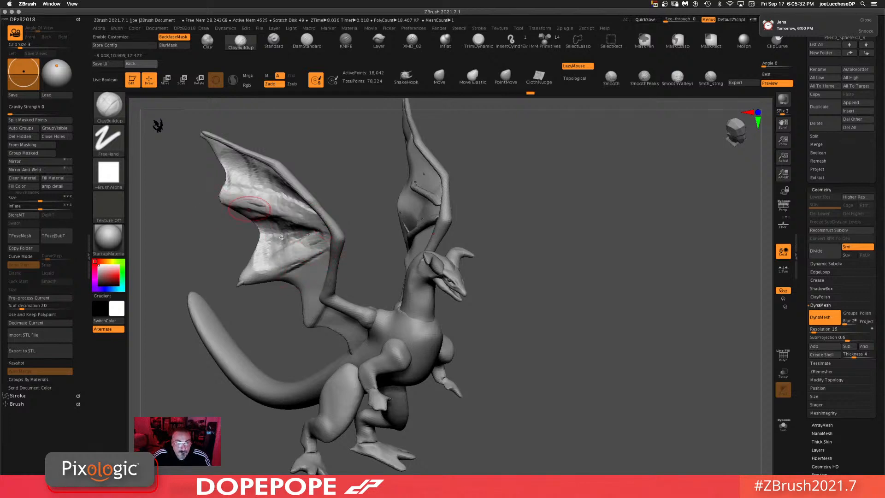
mouse_move(295, 235)
shift+mouse_down()
mouse_move(270, 244)
mouse_move(246, 179)
mouse_move(272, 189)
shift+mouse_up()
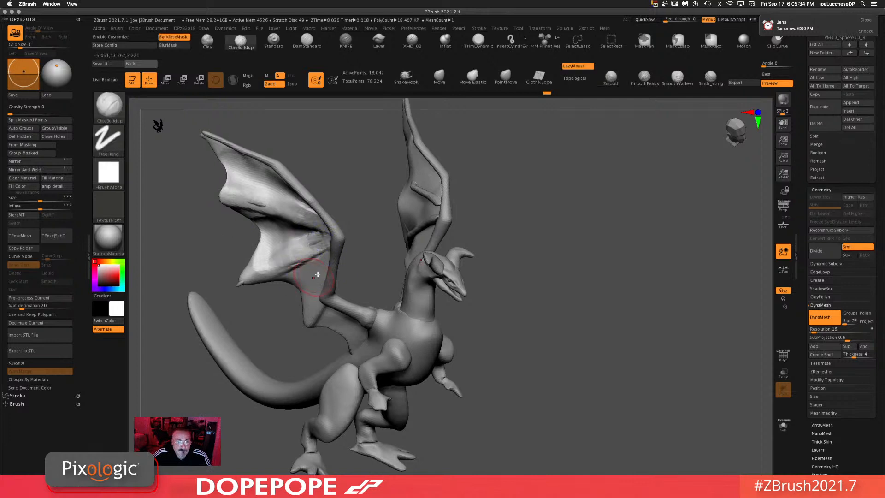
mouse_move(316, 272)
mouse_down()
mouse_move(310, 299)
mouse_move(312, 230)
mouse_move(248, 269)
mouse_move(249, 209)
mouse_move(233, 177)
mouse_up()
ctrl+drag(649, 164, 649, 178)
key(ctrl+z)
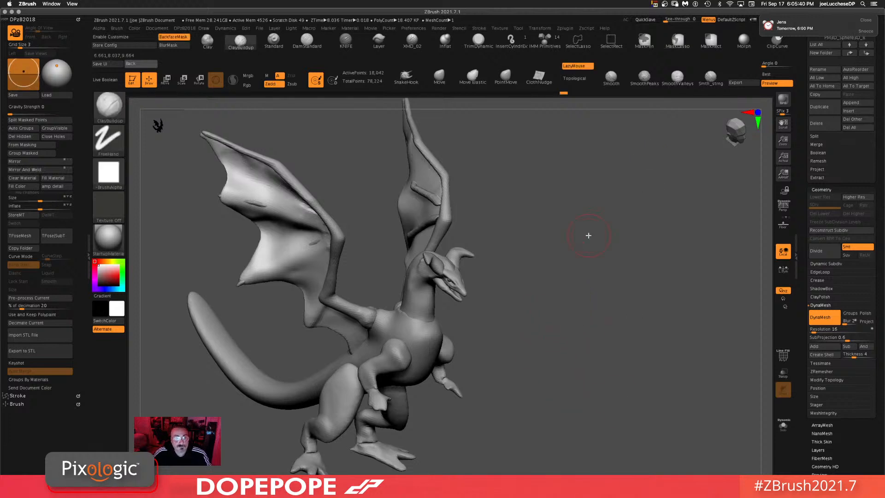
Step: Switch to the Clay brush, adjust its settings, and sculpt the membrane's upper surface
click(207, 41)
key(space)
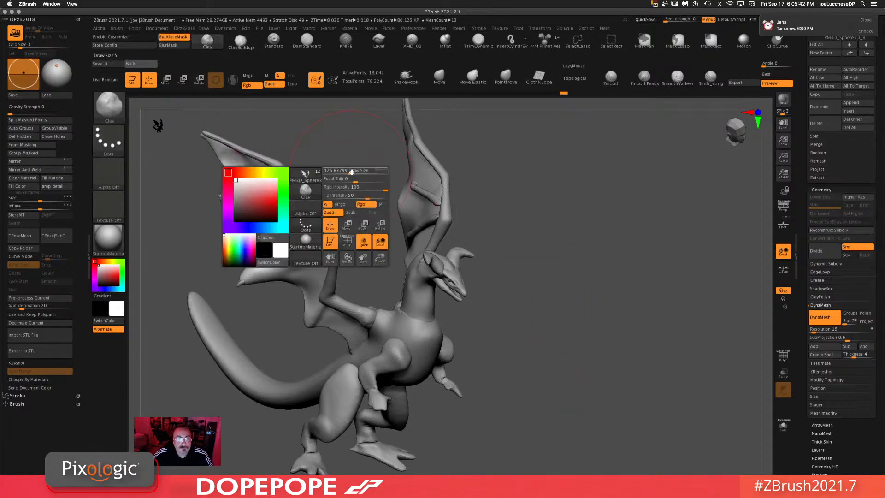
drag(281, 191, 226, 164)
drag(285, 190, 251, 177)
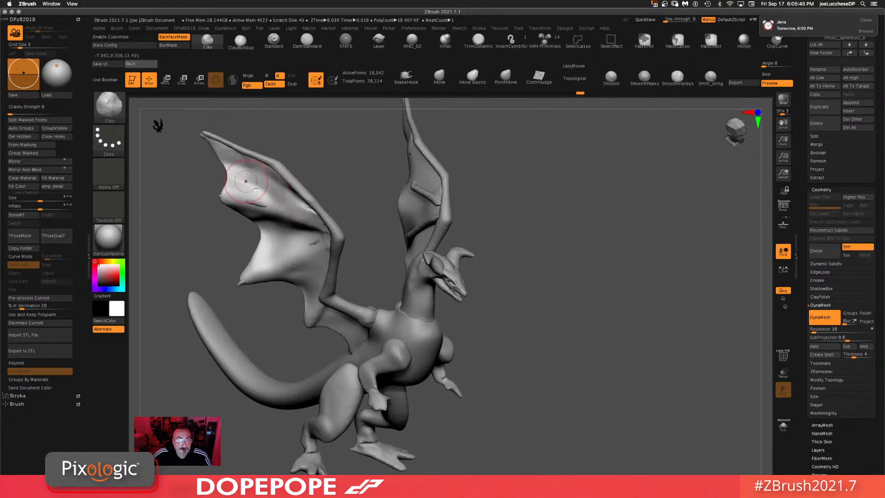
mouse_move(316, 243)
mouse_down()
mouse_move(257, 240)
mouse_move(261, 253)
mouse_move(271, 251)
mouse_up()
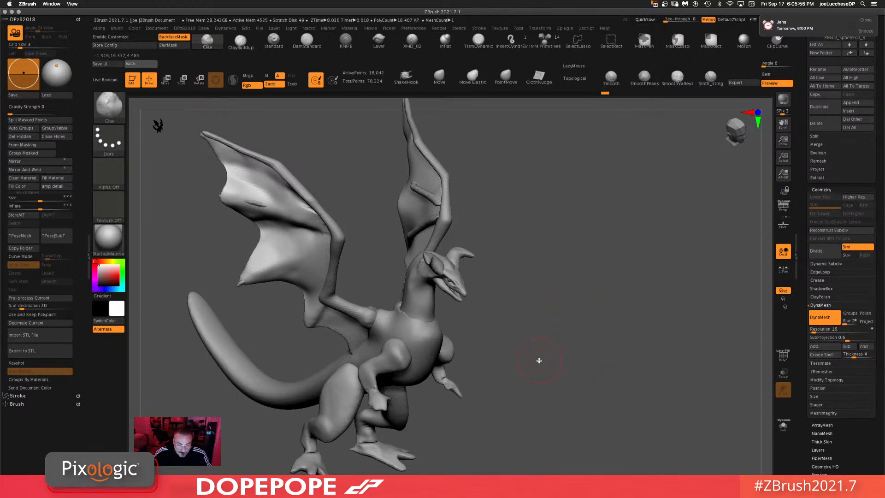
Step: Select the tail's subtool directly in the viewport and open the subtool list
drag(524, 355, 579, 247)
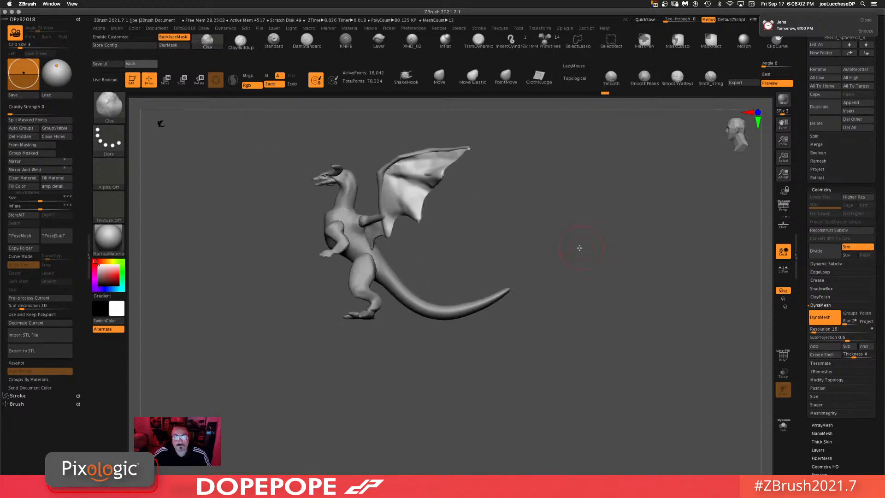
drag(572, 215, 563, 230)
drag(438, 343, 421, 321)
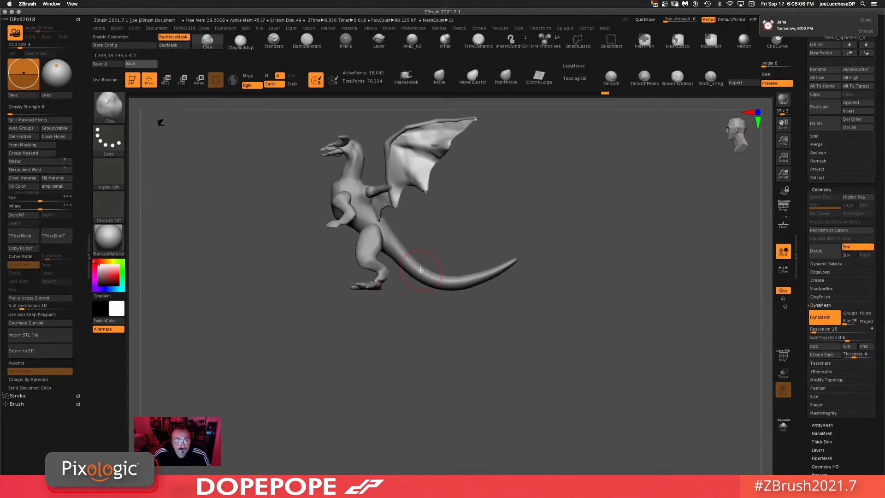
alt+click(357, 285)
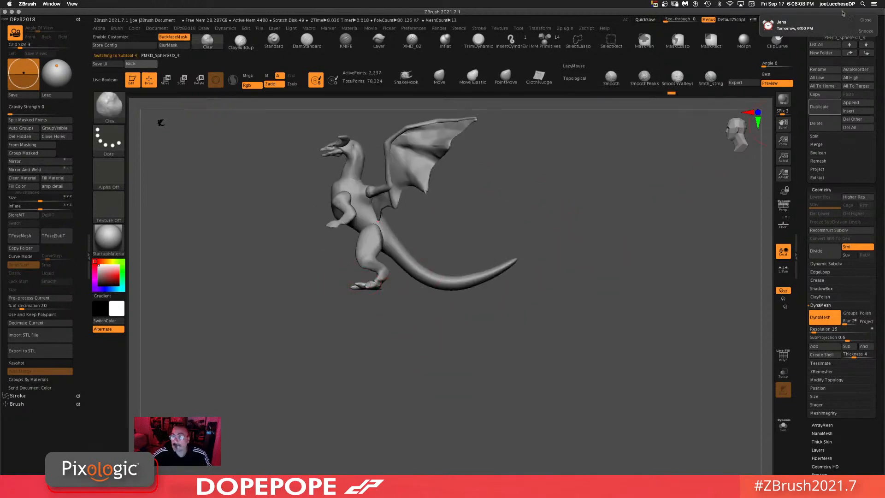
click(866, 19)
scroll(810, 85, up, 5)
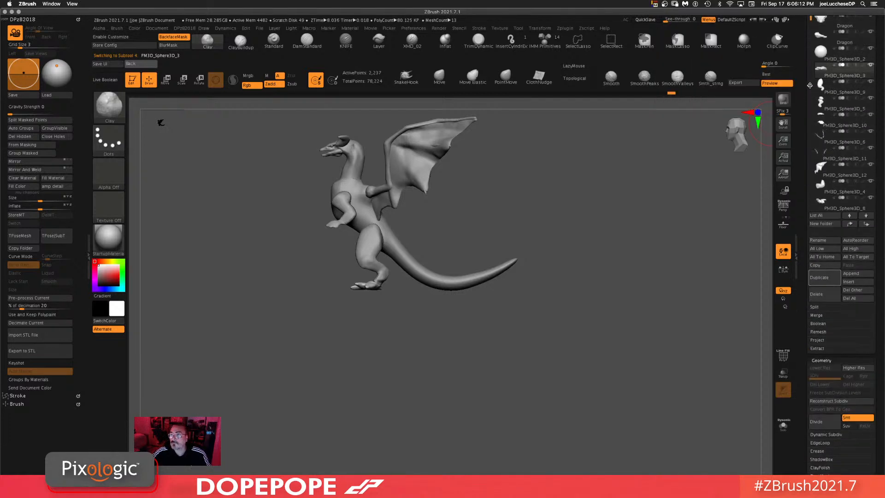
scroll(804, 46, up, 5)
Step: Save the tool as Dragon2.ztl in the zTOOL folder of the Dragon project under OPEN JOBS/zTitanicCreations
click(858, 30)
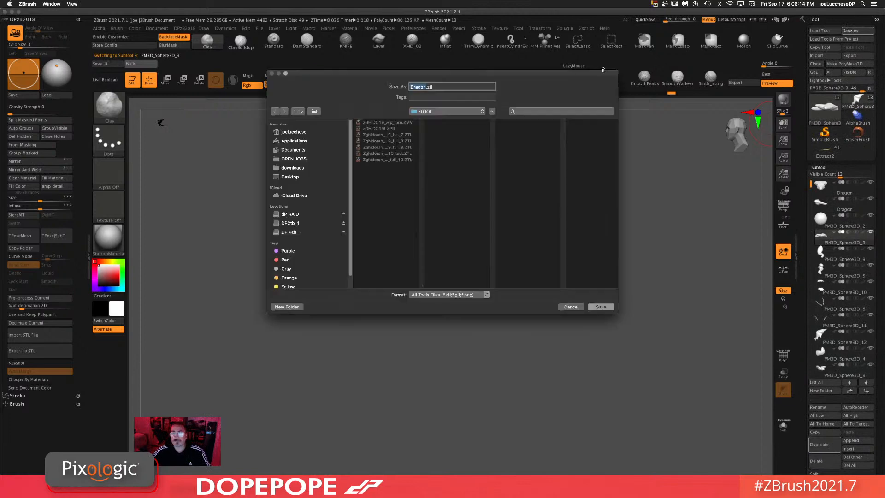
click(295, 159)
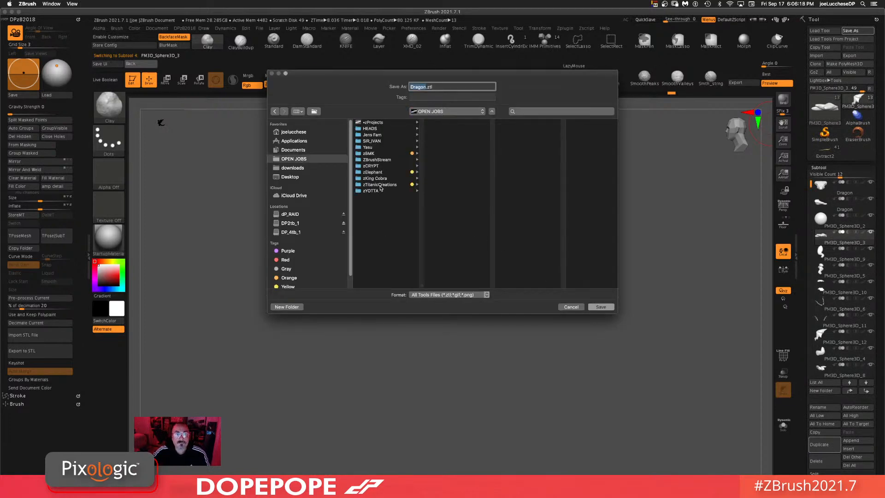
click(381, 185)
click(451, 130)
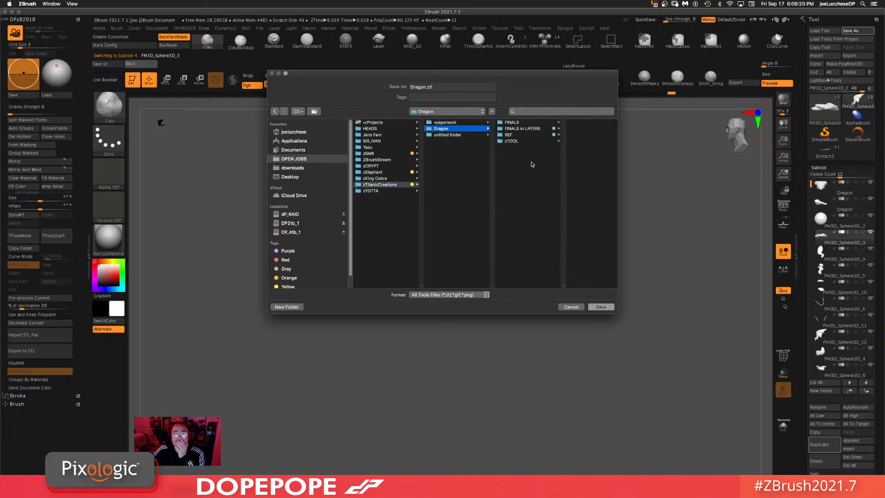
click(512, 141)
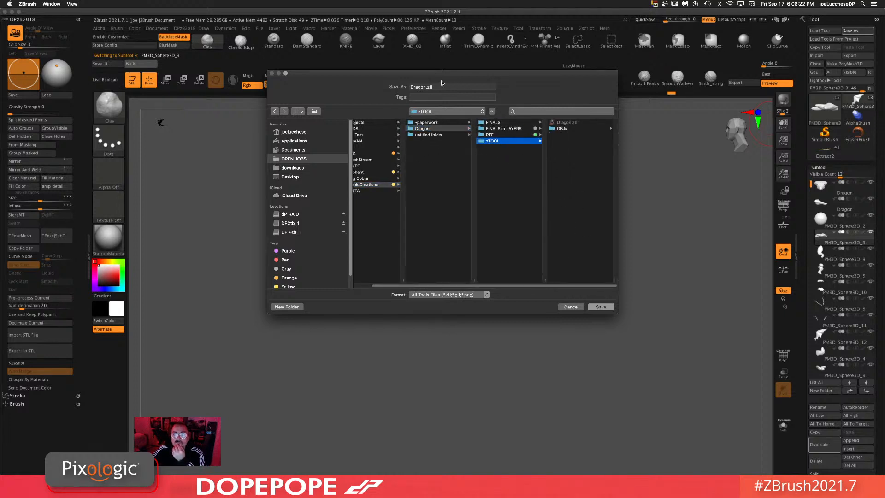
click(426, 87)
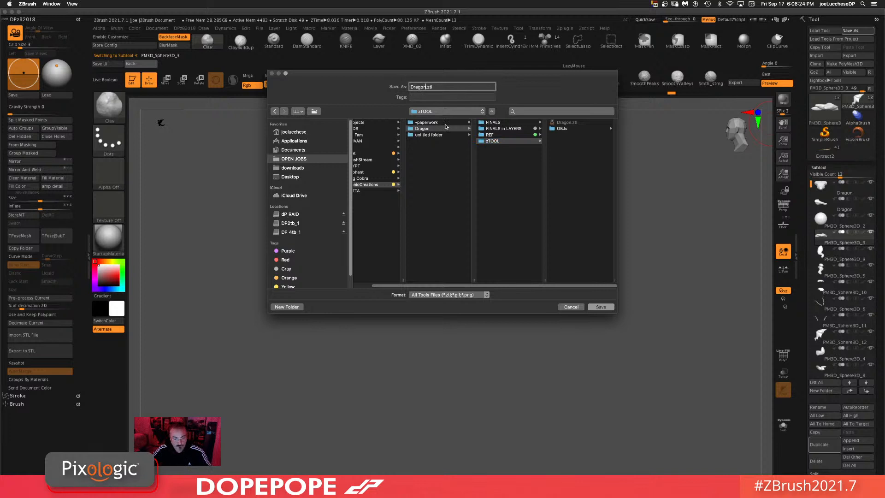
text(2)
click(601, 307)
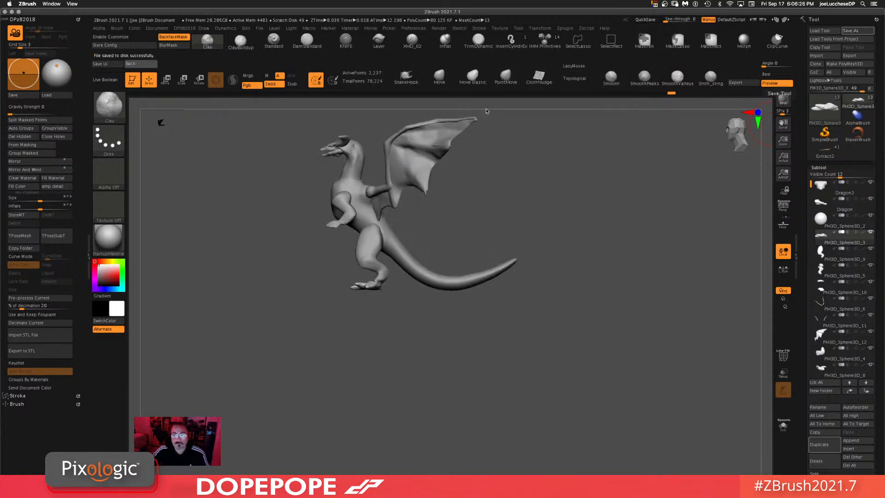
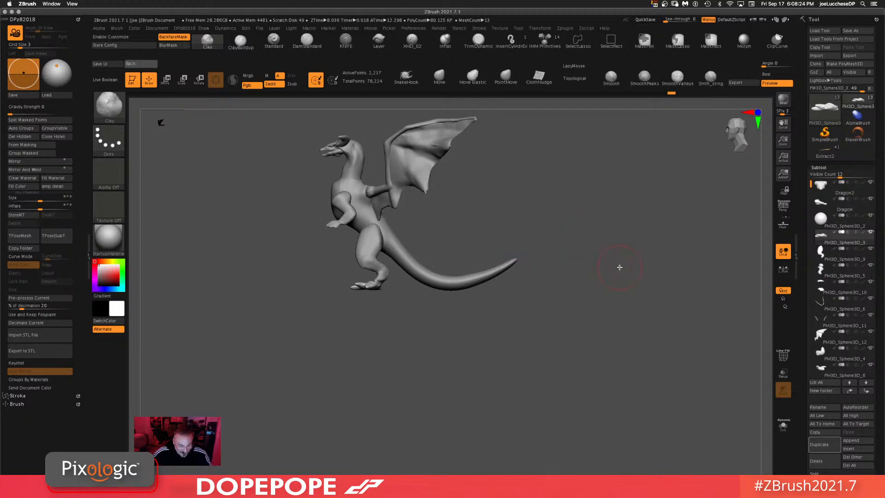
Step: Isolate the feet subtool and build up the toes with the ClayBuildup brush
mouse_move(616, 258)
mouse_down()
mouse_move(624, 259)
mouse_move(612, 257)
mouse_up()
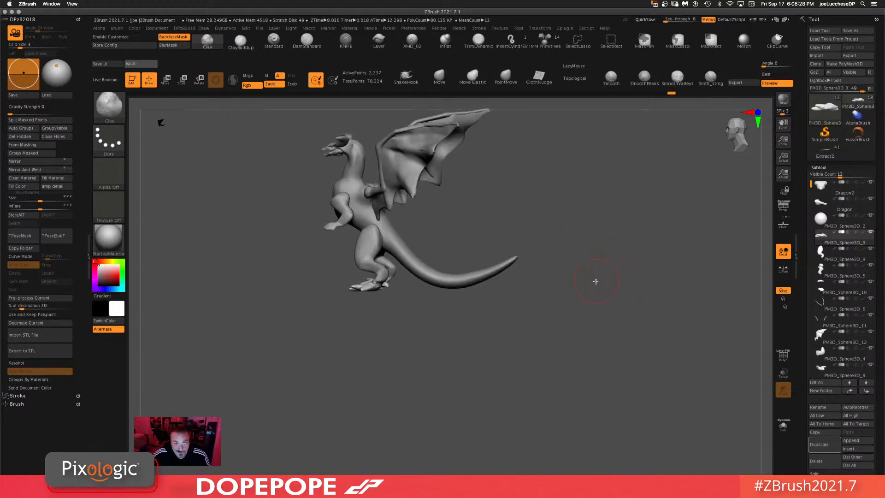
alt+drag(605, 299, 602, 271)
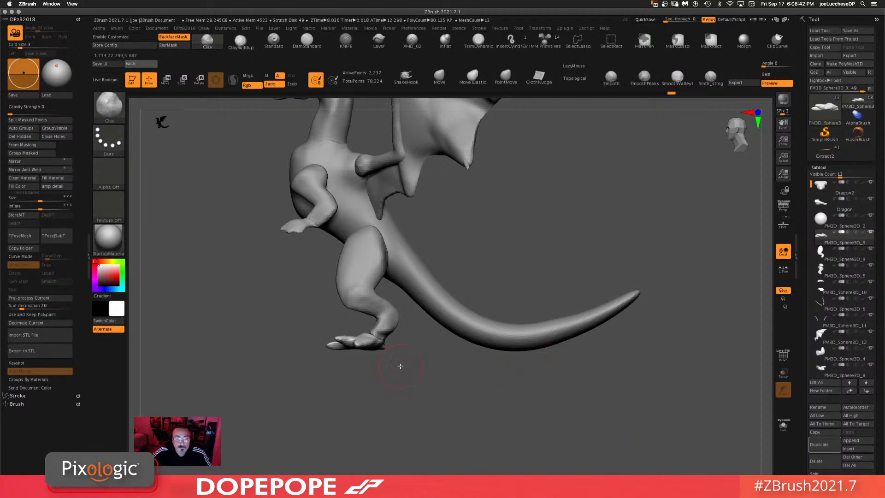
click(783, 426)
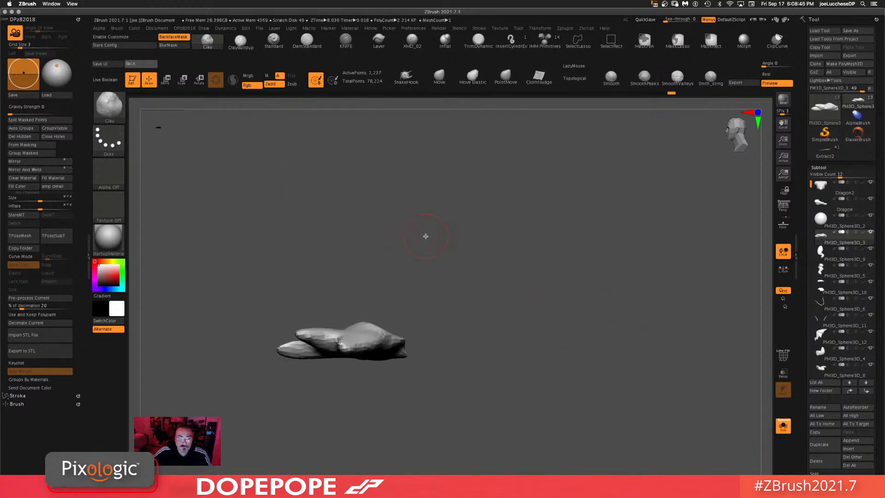
mouse_move(425, 237)
mouse_down()
mouse_move(528, 279)
mouse_move(526, 336)
mouse_move(540, 374)
mouse_move(567, 232)
mouse_move(486, 253)
mouse_move(563, 213)
mouse_move(577, 309)
mouse_move(543, 221)
mouse_up()
click(241, 41)
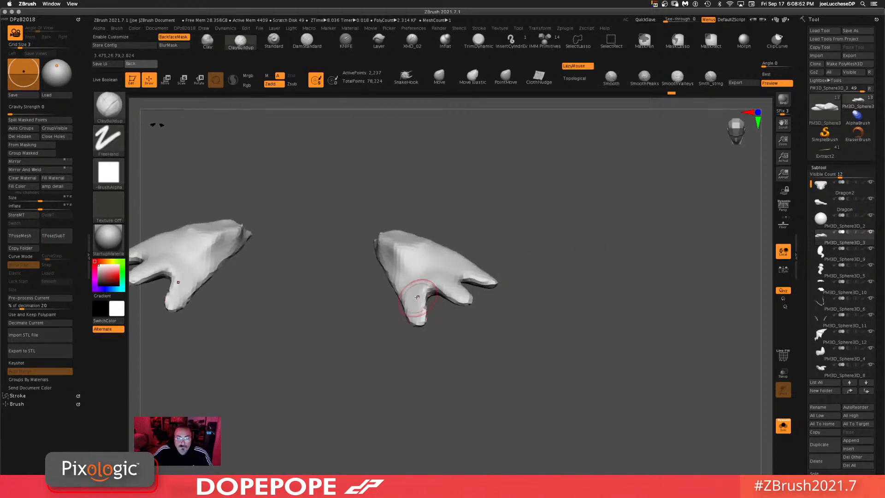
mouse_move(417, 297)
mouse_down()
mouse_move(415, 314)
mouse_move(407, 282)
mouse_move(465, 295)
mouse_move(436, 273)
mouse_up()
drag(557, 267, 556, 314)
drag(489, 267, 454, 263)
mouse_move(631, 267)
mouse_down()
mouse_move(632, 223)
mouse_move(632, 271)
mouse_up()
mouse_move(490, 266)
mouse_down()
mouse_move(482, 251)
mouse_move(474, 259)
mouse_move(482, 275)
mouse_up()
mouse_move(429, 258)
mouse_down()
mouse_move(457, 300)
mouse_move(449, 295)
mouse_up()
drag(415, 286, 415, 320)
mouse_move(600, 264)
mouse_down()
mouse_move(649, 237)
mouse_move(610, 330)
mouse_move(580, 366)
mouse_move(544, 337)
mouse_move(555, 350)
mouse_move(533, 362)
mouse_move(519, 352)
mouse_up()
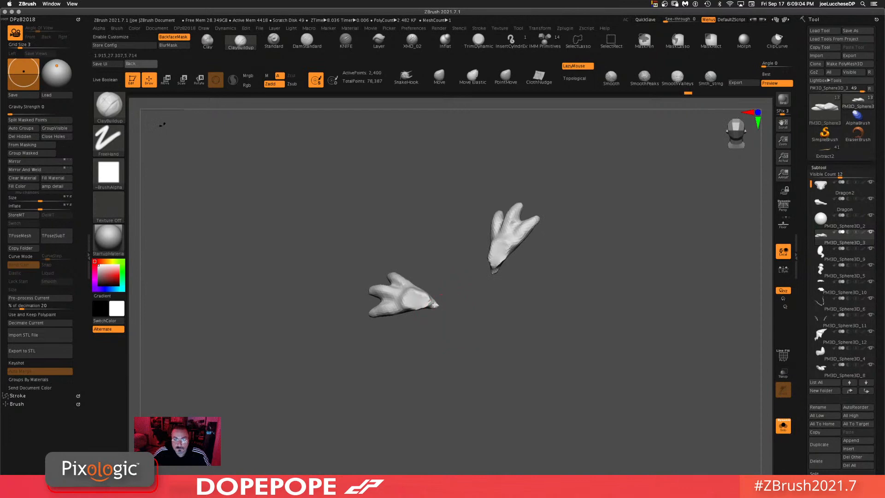
Step: Carve creases between the toes with the DamStandard brush, then show all subtools again
mouse_move(484, 299)
mouse_down()
mouse_move(595, 280)
mouse_move(553, 332)
mouse_move(555, 358)
mouse_move(600, 329)
mouse_move(606, 263)
mouse_move(598, 244)
mouse_up()
click(308, 42)
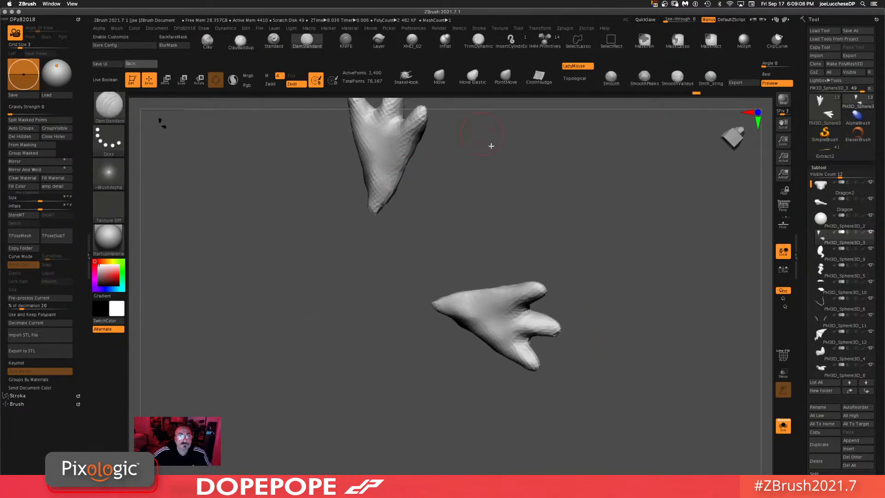
alt+drag(491, 146, 480, 253)
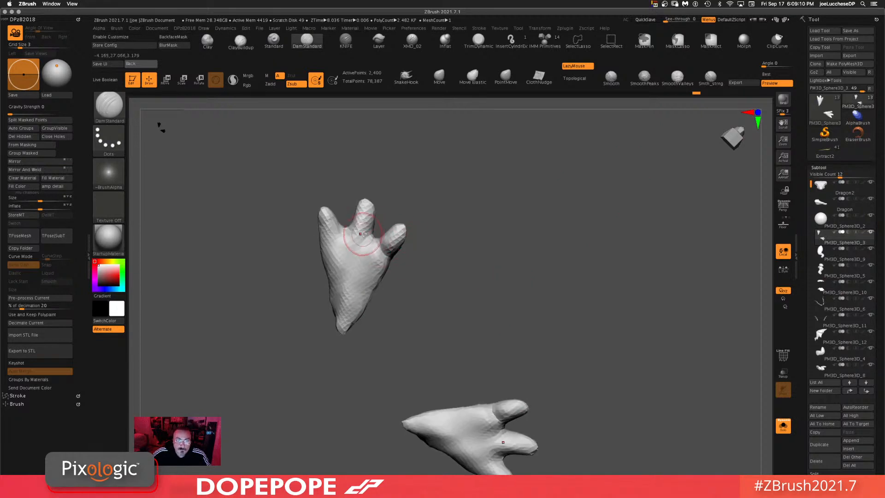
drag(362, 234, 351, 230)
key(space)
drag(440, 190, 433, 189)
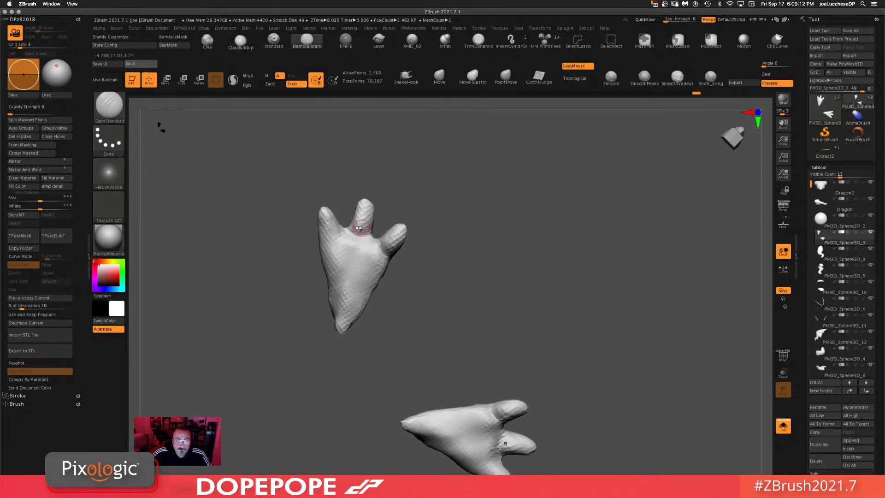
mouse_move(346, 235)
mouse_down()
mouse_move(318, 239)
mouse_move(318, 223)
mouse_up()
drag(374, 216, 354, 214)
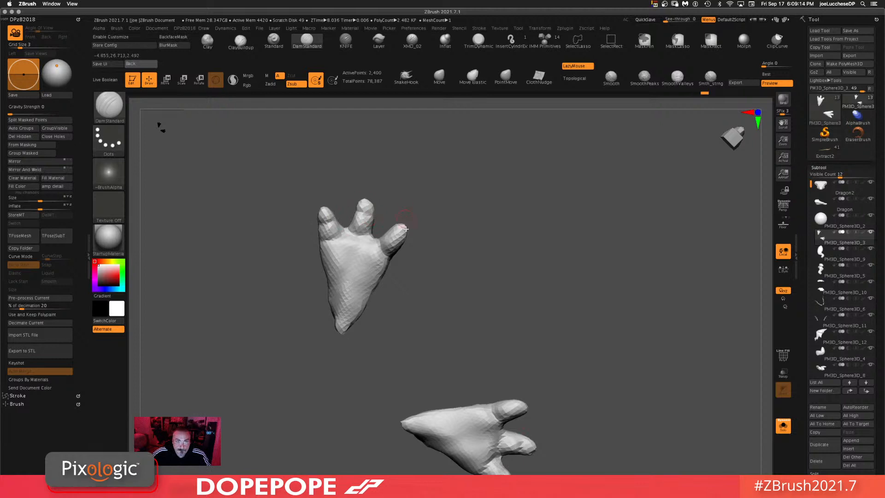
alt+drag(542, 352, 519, 227)
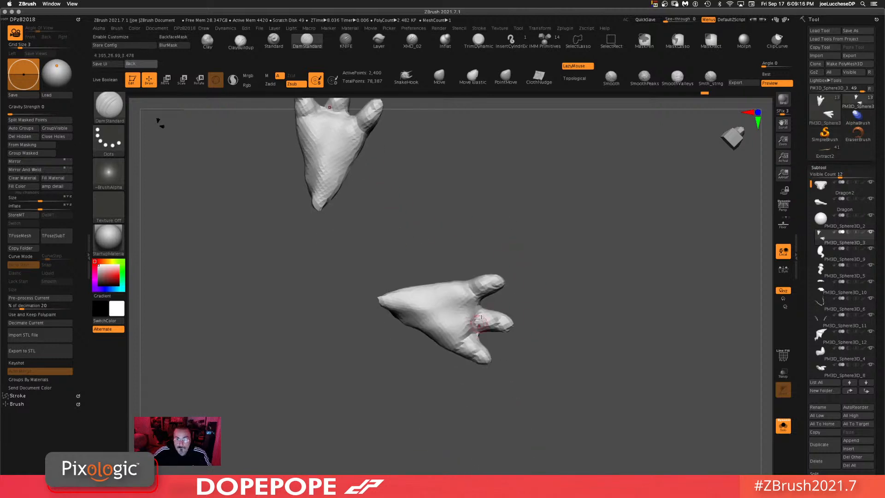
drag(474, 308, 435, 287)
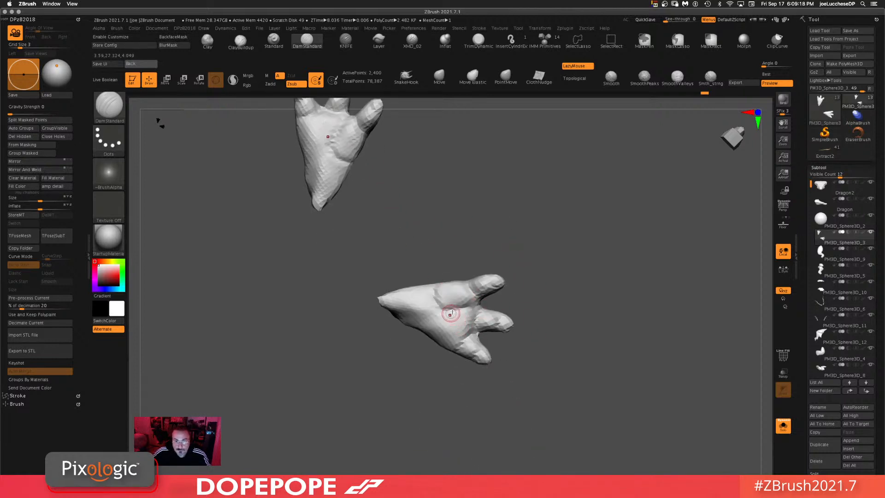
mouse_move(624, 286)
mouse_down()
mouse_move(629, 338)
mouse_move(636, 225)
mouse_move(644, 252)
mouse_up()
key(ctrl)
drag(634, 277, 502, 363)
click(782, 423)
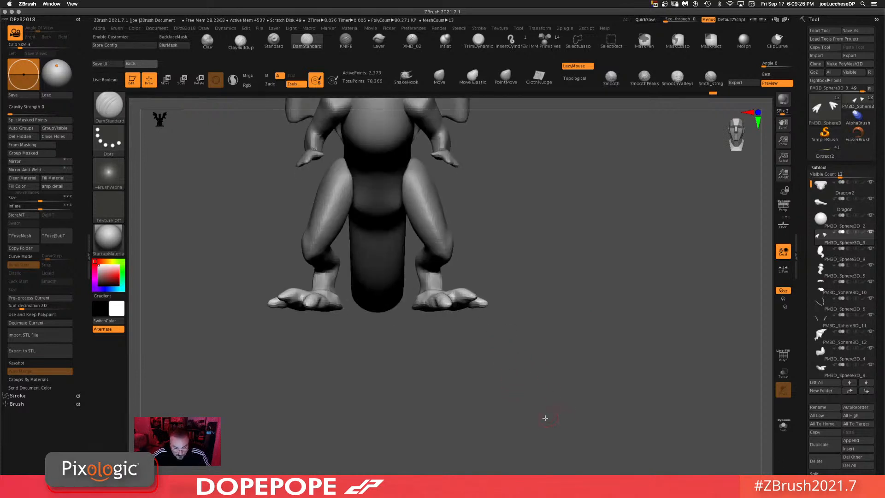
drag(468, 409, 500, 378)
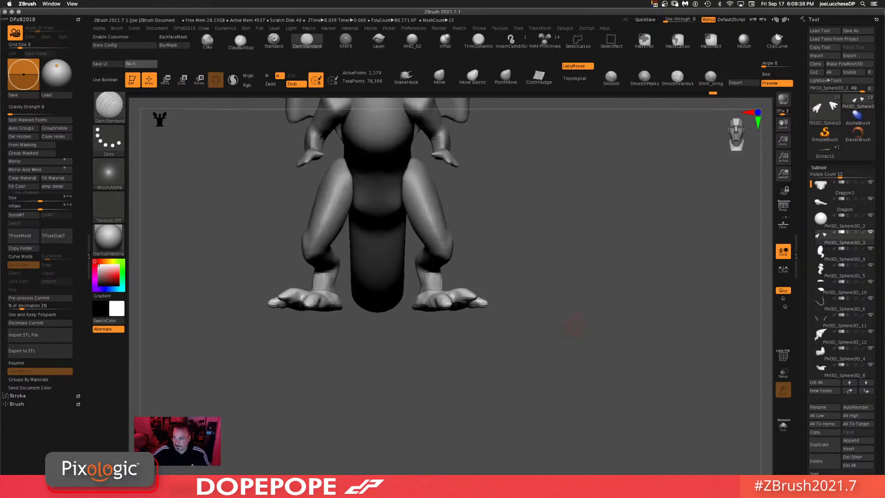
Step: Duplicate the feet subtool, isolate the toe tips and delete the hidden geometry to start the claws
click(819, 445)
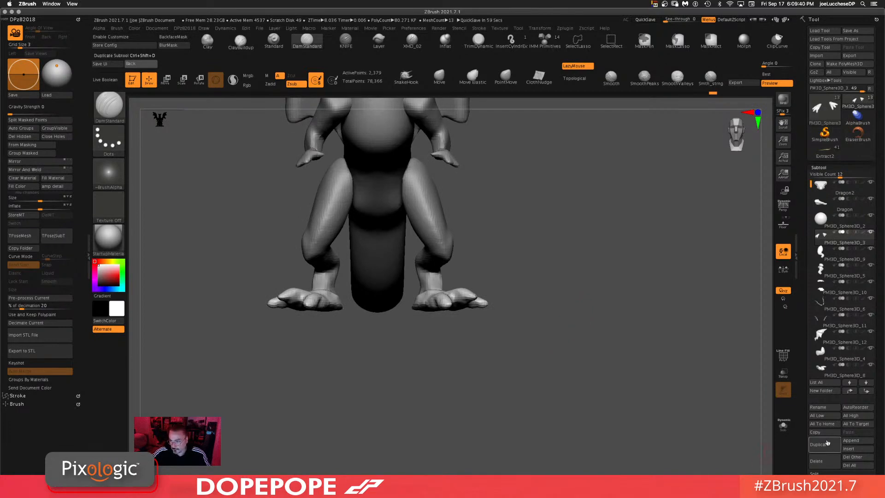
click(788, 436)
drag(604, 300, 602, 368)
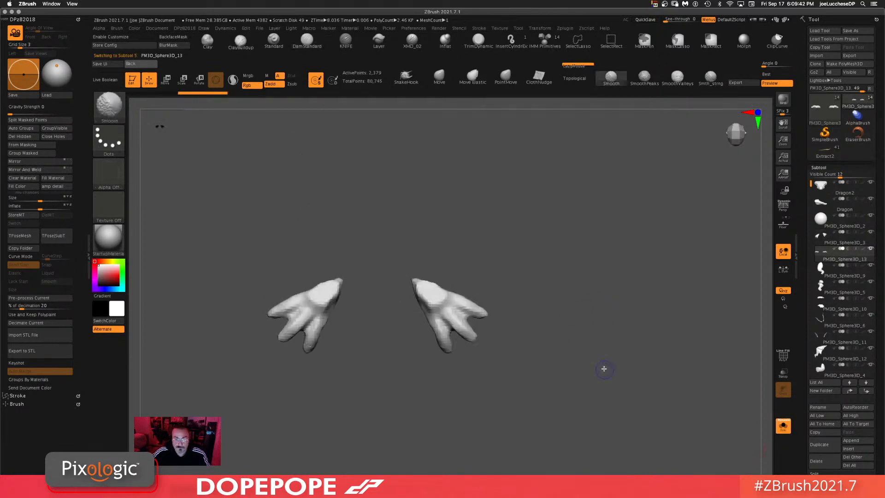
key(ctrl+shift)
mouse_move(492, 326)
ctrl+shift+mouse_down()
mouse_move(466, 313)
mouse_move(448, 325)
mouse_move(489, 348)
mouse_move(495, 328)
mouse_move(452, 342)
mouse_move(449, 324)
mouse_move(429, 327)
ctrl+shift+mouse_up()
ctrl+shift+click(554, 371)
drag(556, 301, 450, 276)
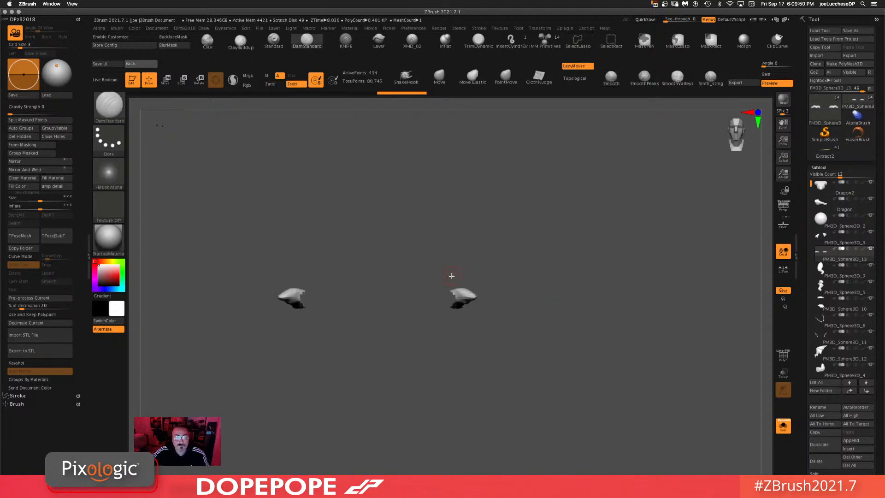
click(20, 136)
Step: Pull the claw pieces into pointed tips with the Move brush, then show all subtools
ctrl+shift+click(399, 328)
drag(510, 325, 456, 331)
mouse_move(432, 300)
shift+mouse_down()
mouse_move(427, 289)
mouse_move(506, 367)
mouse_move(493, 436)
shift+mouse_up()
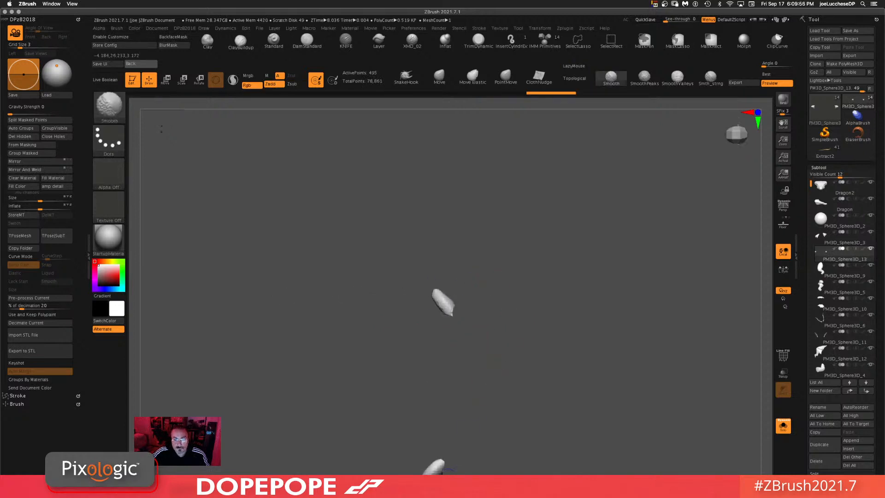
shift+drag(450, 313, 446, 303)
ctrl+drag(558, 268, 533, 395)
shift+drag(453, 316, 453, 306)
mouse_move(528, 373)
alt+mouse_down()
mouse_move(535, 276)
mouse_move(558, 275)
alt+mouse_up()
drag(608, 241, 514, 263)
click(786, 428)
drag(643, 355, 472, 286)
Step: Examine the claws on the dragon's feet from several angles
key(w)
drag(519, 233, 515, 328)
key(q)
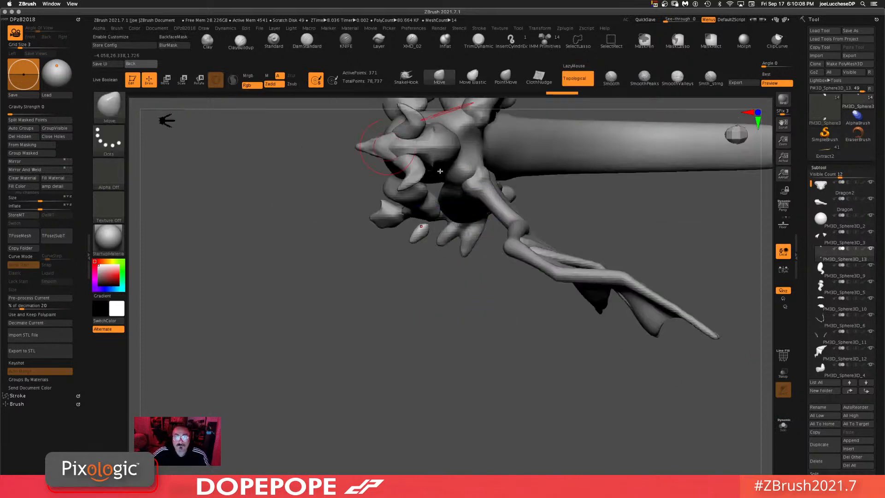
mouse_move(473, 293)
mouse_down()
mouse_move(455, 244)
mouse_move(421, 233)
mouse_up()
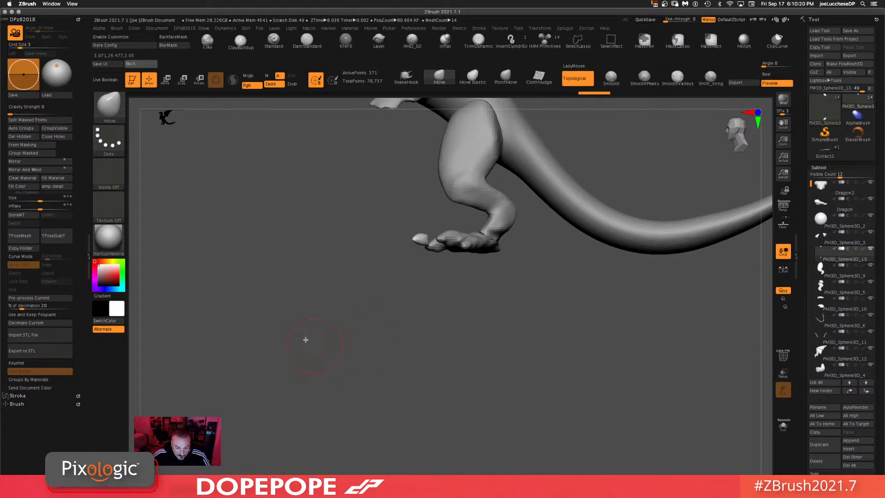
key(space)
drag(376, 309, 367, 308)
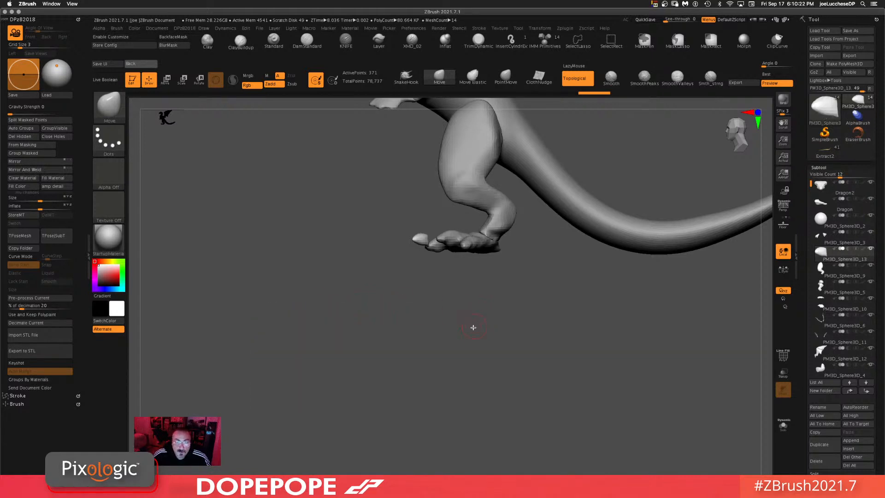
alt+drag(474, 328, 475, 356)
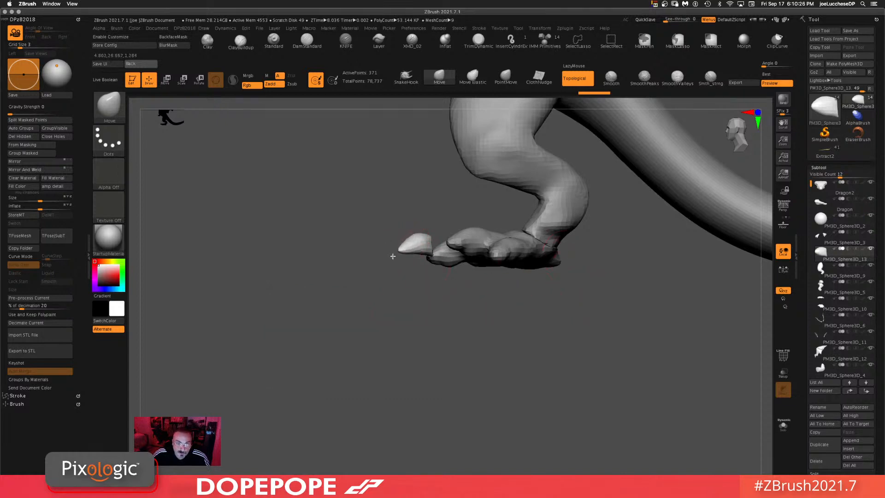
mouse_move(442, 317)
mouse_down()
mouse_move(433, 345)
mouse_move(430, 292)
mouse_up()
key(space)
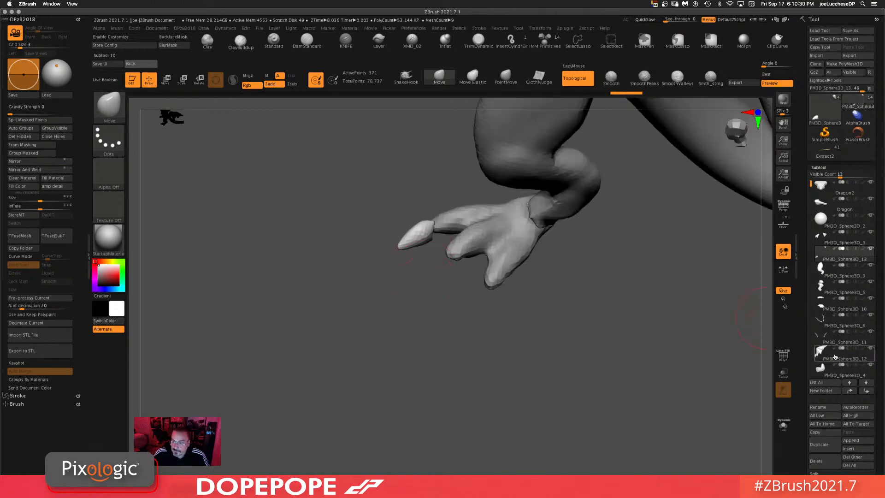
mouse_move(406, 320)
mouse_down()
mouse_move(415, 253)
mouse_move(468, 328)
mouse_move(419, 251)
mouse_move(453, 250)
mouse_up()
mouse_move(607, 357)
alt+mouse_down()
mouse_move(561, 247)
mouse_move(579, 283)
alt+mouse_up()
ctrl+drag(706, 259, 592, 427)
alt+drag(573, 320, 576, 377)
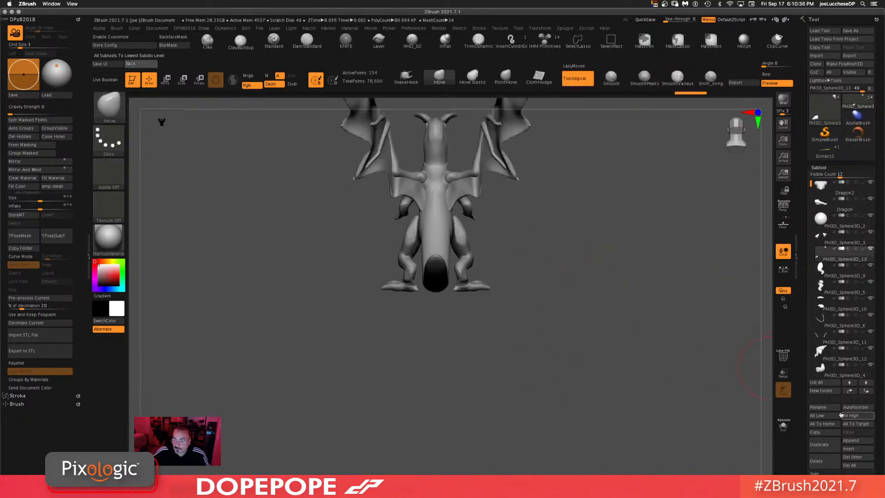
Step: Reshape a claw on the underside of the foot with the Move brush
drag(803, 417, 790, 339)
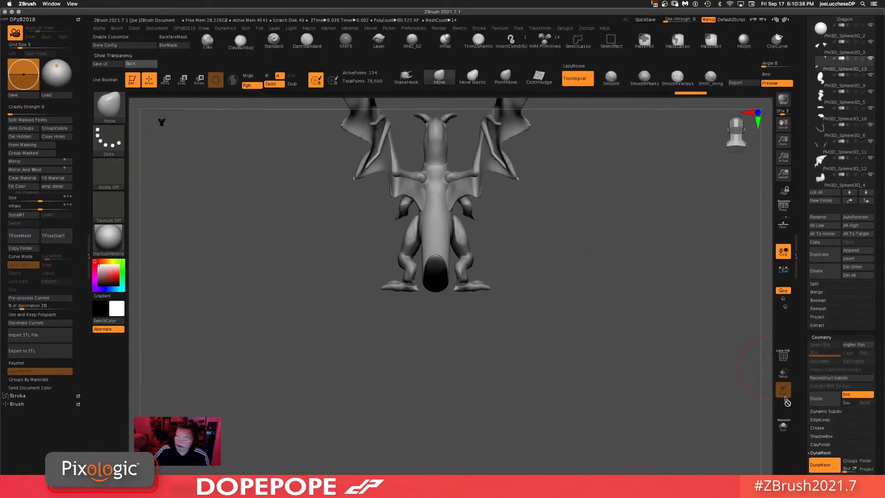
drag(454, 351, 564, 360)
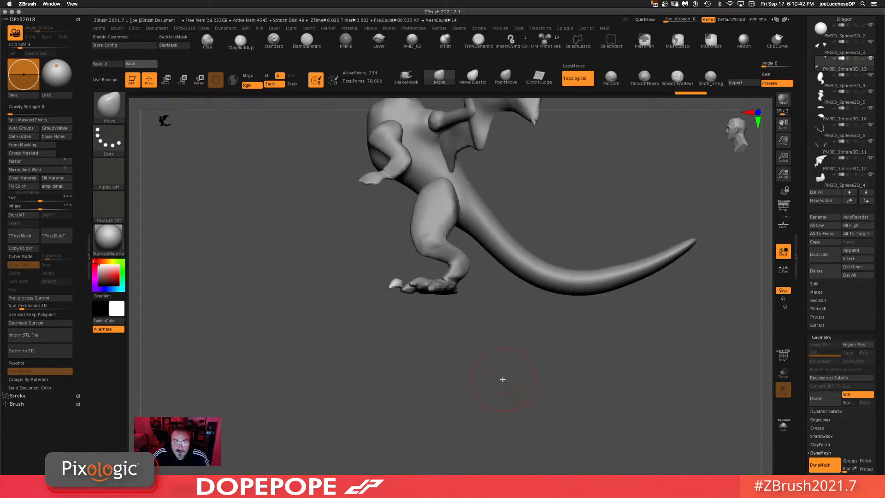
alt+drag(502, 379, 517, 405)
key(w)
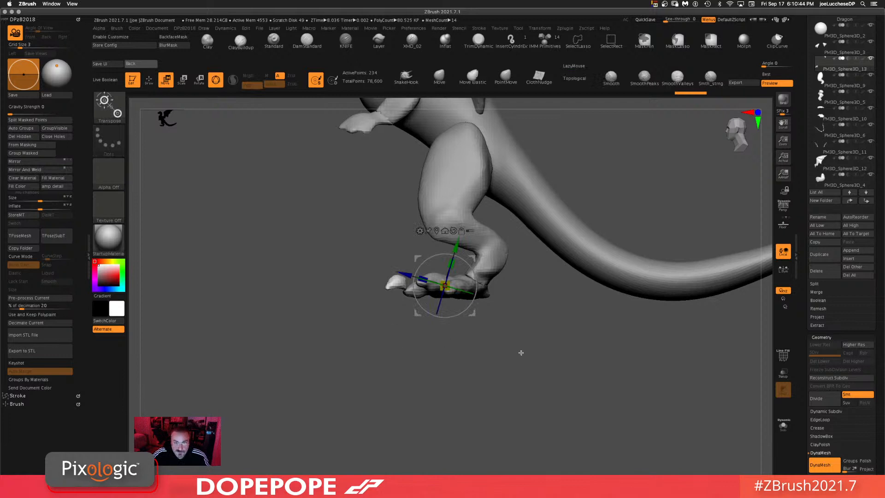
drag(521, 353, 495, 296)
drag(638, 294, 655, 292)
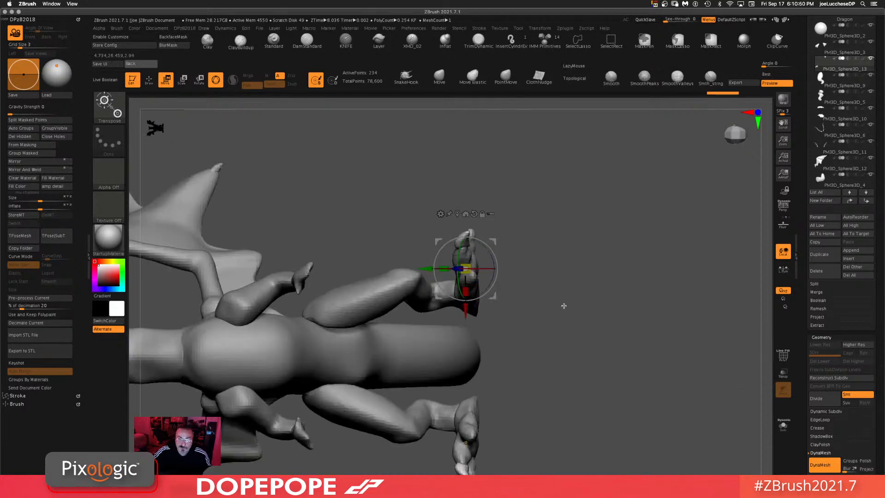
drag(564, 306, 583, 269)
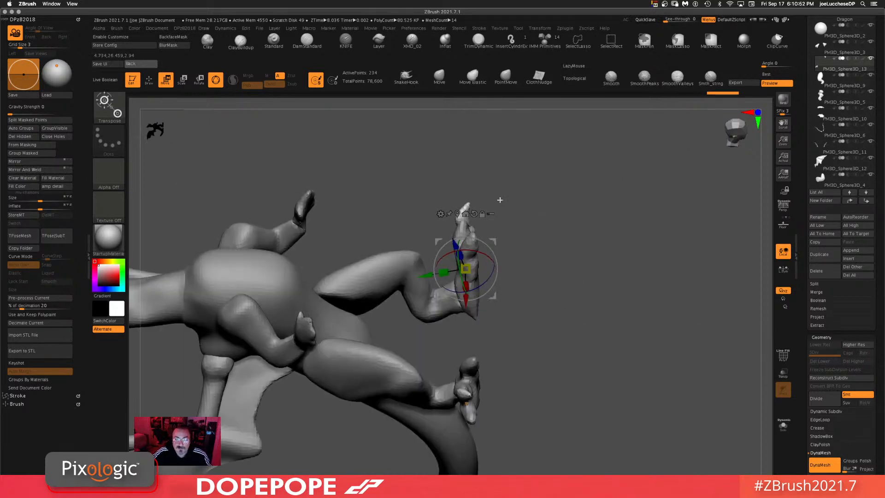
click(428, 83)
alt+drag(549, 260, 550, 287)
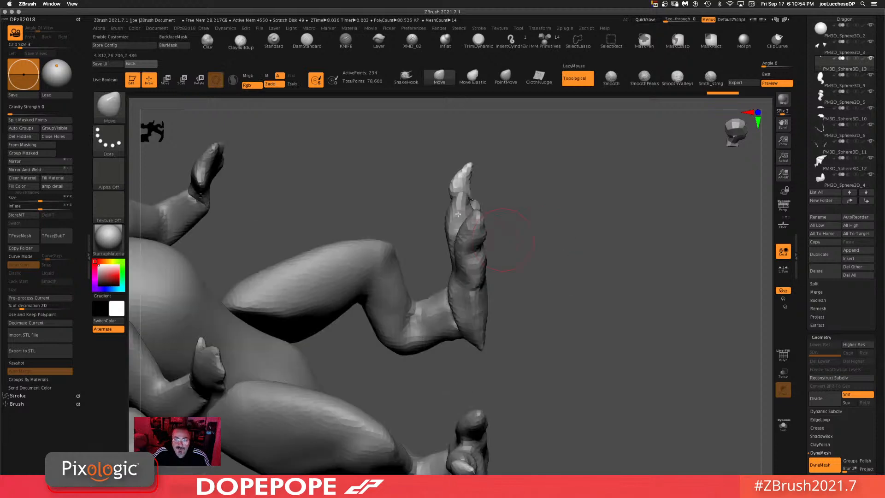
shift+drag(467, 184, 470, 198)
Step: Move the claw and scale it to about 0.71 with the transform gizmo to fit the toe
key(w)
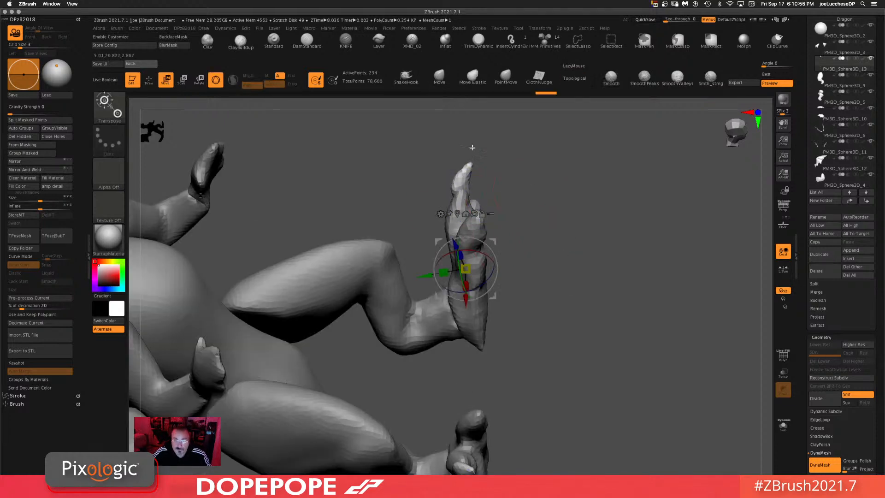
drag(553, 249, 548, 259)
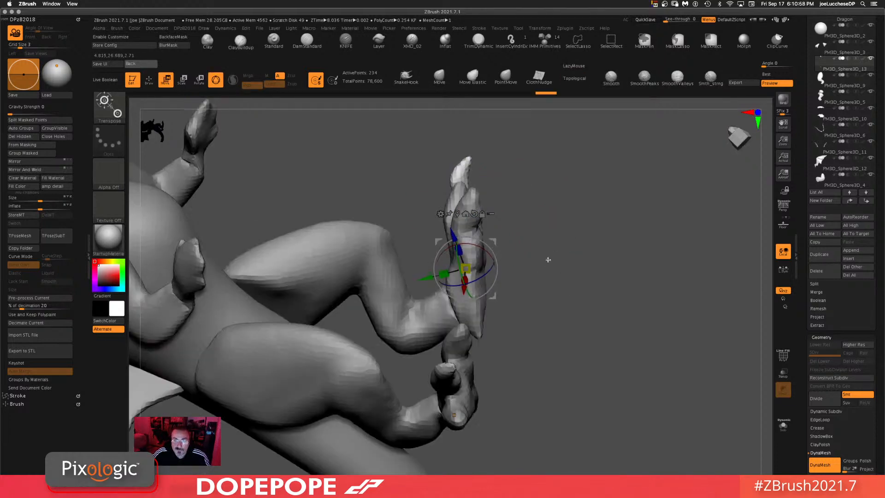
alt+drag(494, 296, 488, 212)
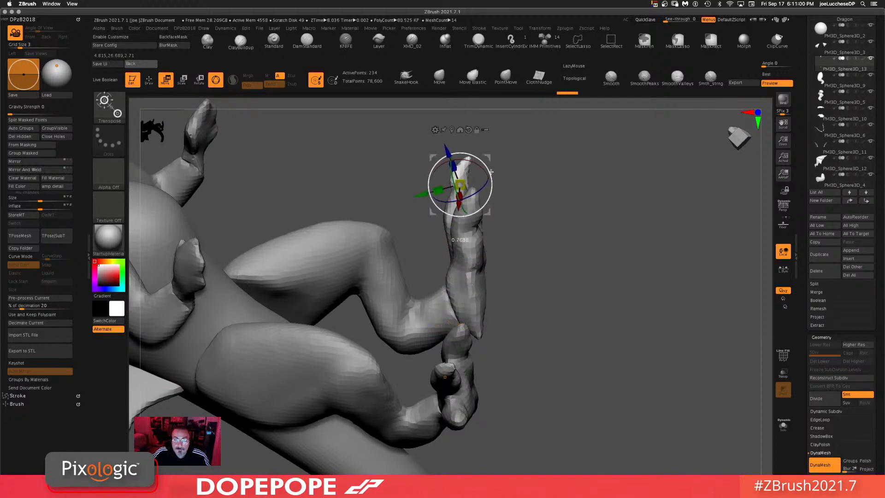
drag(491, 172, 483, 161)
drag(574, 196, 602, 268)
drag(579, 239, 549, 295)
key(ctrl)
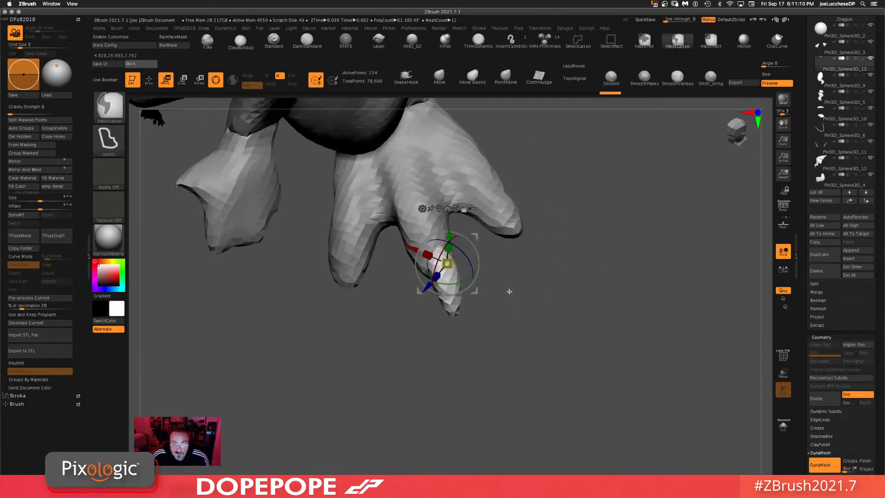
Step: Reposition the claw on the rear foot's toe with the transform gizmo
ctrl+drag(473, 292, 380, 301)
drag(387, 268, 413, 318)
drag(448, 344, 433, 292)
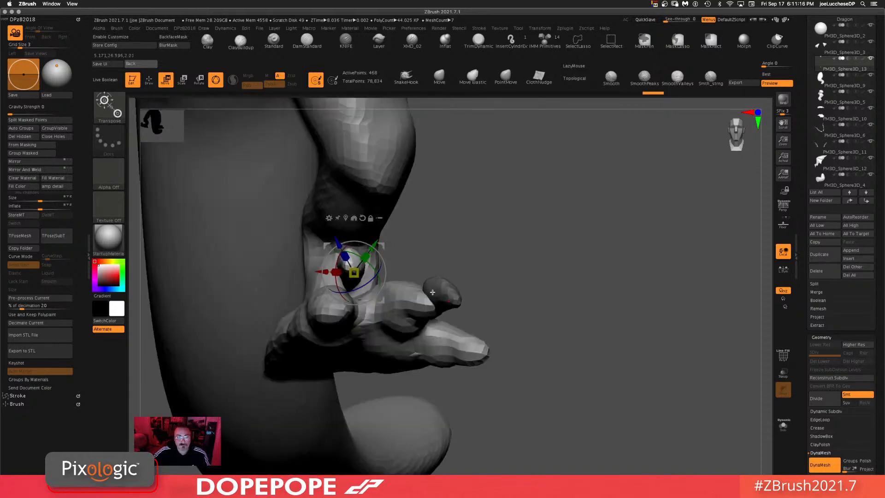
drag(380, 302, 363, 330)
shift+drag(530, 282, 549, 295)
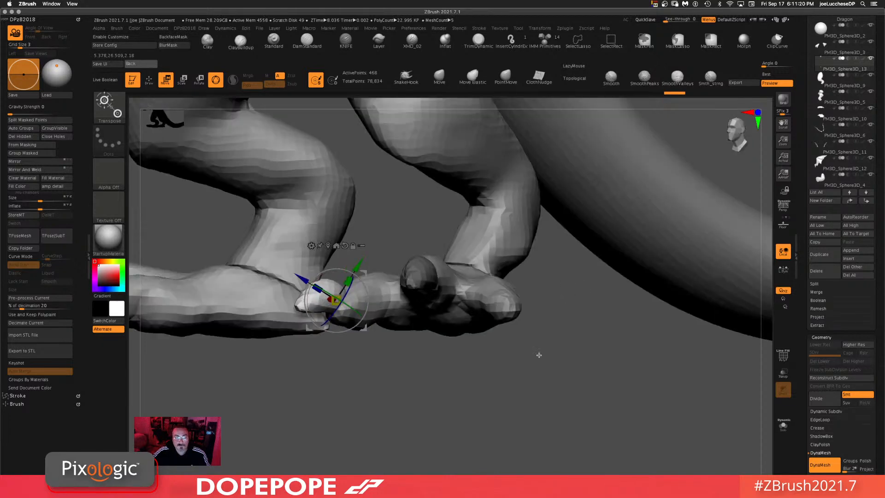
Step: Reshape the rear foot's claw tip with the Move brush
alt+drag(538, 355, 538, 296)
key(q)
mouse_move(534, 395)
mouse_down()
mouse_move(476, 373)
mouse_move(479, 380)
mouse_up()
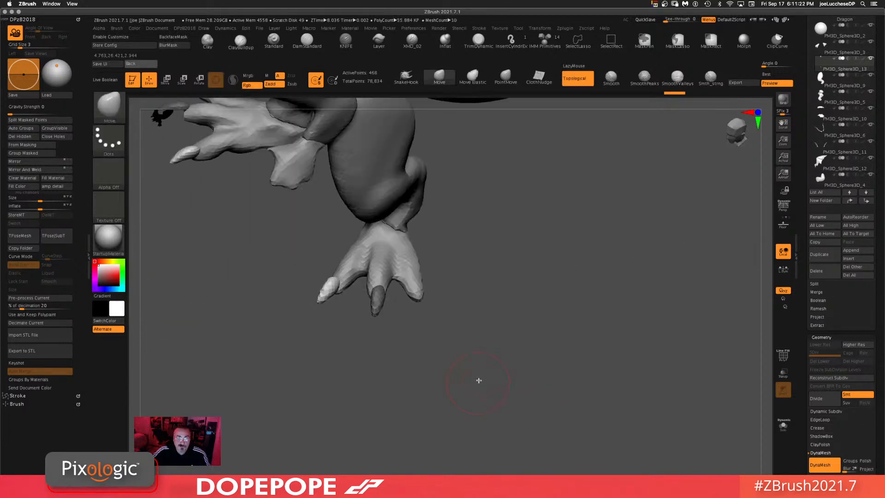
drag(511, 283, 456, 307)
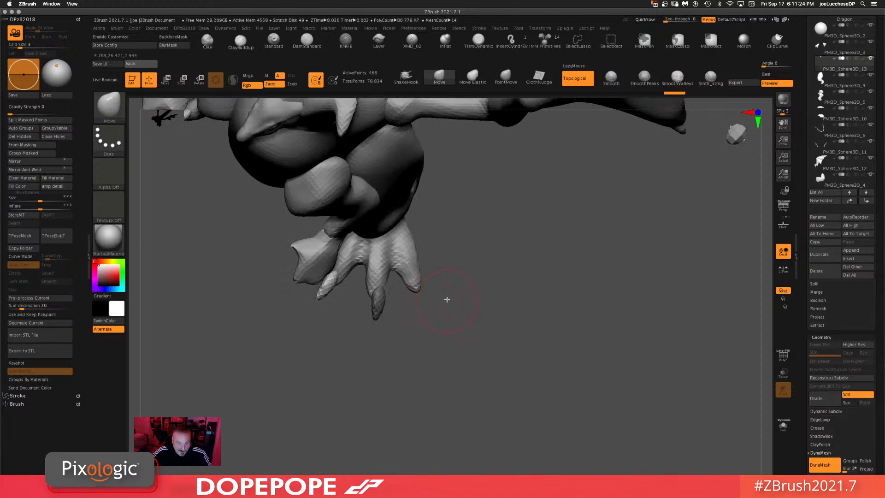
Step: Move a claw on the other rear foot into place with the transform gizmo
key(w)
drag(357, 309, 362, 308)
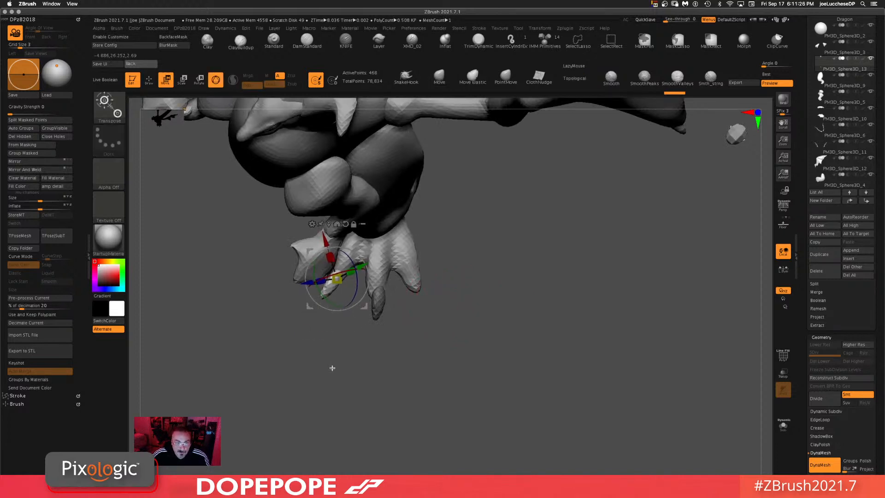
drag(332, 368, 331, 359)
ctrl+drag(363, 307, 443, 266)
mouse_move(501, 330)
mouse_down()
mouse_move(543, 341)
mouse_move(545, 328)
mouse_move(518, 354)
mouse_move(504, 343)
mouse_up()
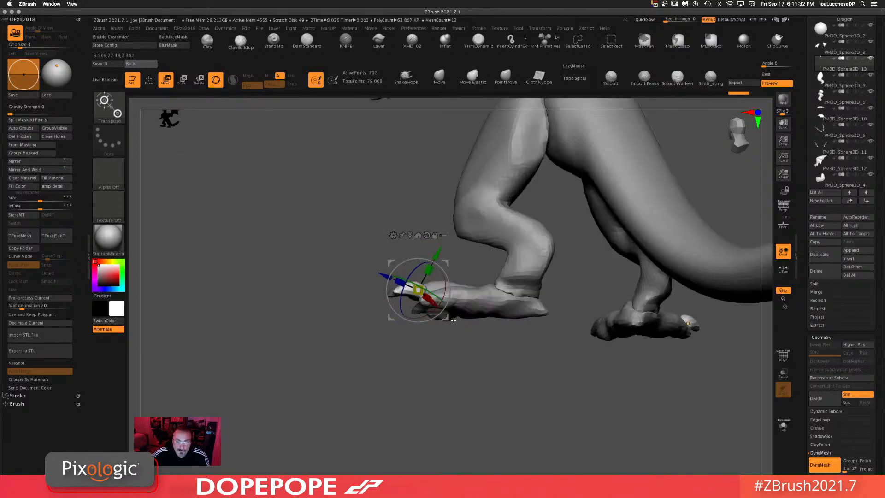
drag(447, 319, 457, 323)
drag(517, 347, 534, 408)
drag(527, 365, 526, 405)
drag(476, 418, 565, 339)
drag(538, 250, 530, 295)
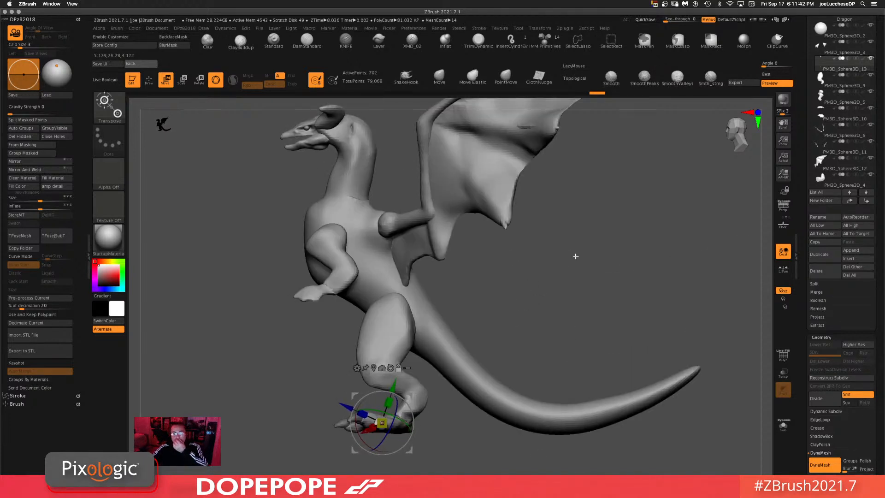
mouse_move(558, 325)
mouse_down()
mouse_move(563, 281)
mouse_move(577, 303)
mouse_move(553, 251)
mouse_move(516, 306)
mouse_move(532, 338)
mouse_move(461, 302)
mouse_move(560, 332)
mouse_up()
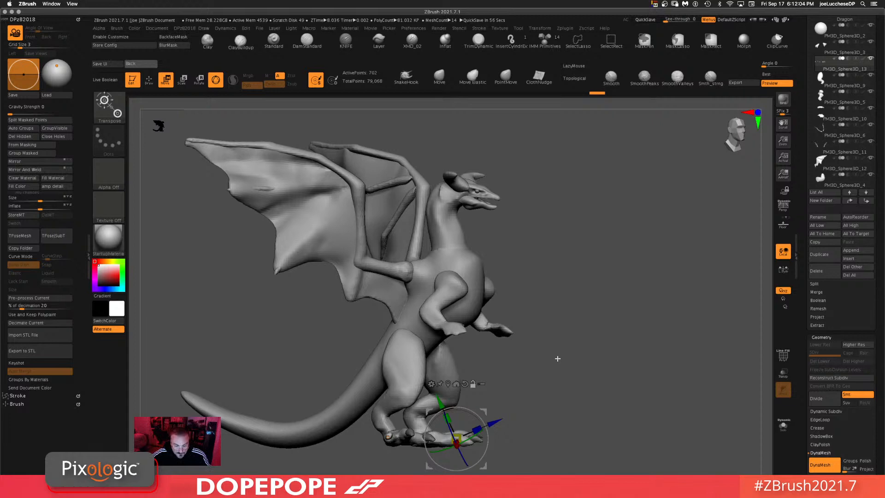
Step: Adjust the rear-foot claws with the transform gizmo, checking them from the top view
drag(560, 362, 485, 174)
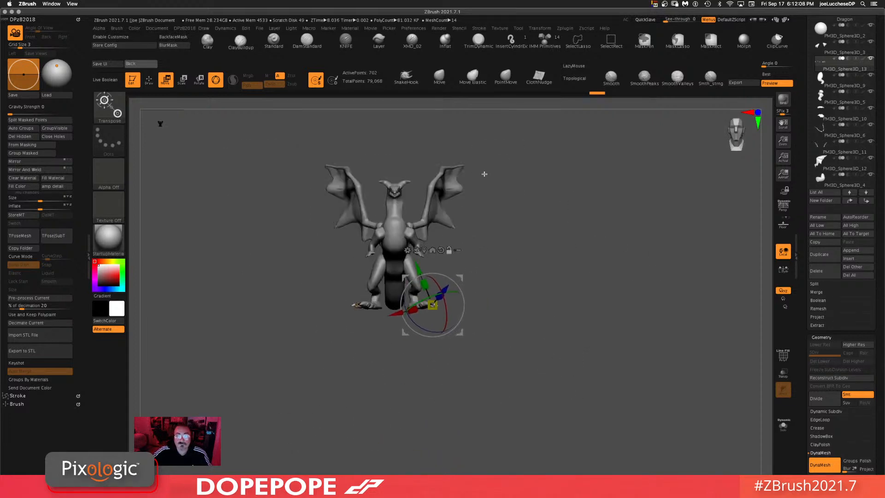
click(441, 76)
mouse_move(563, 312)
mouse_down()
mouse_move(559, 340)
mouse_move(573, 320)
mouse_move(566, 326)
mouse_move(552, 297)
mouse_move(564, 320)
mouse_move(501, 153)
mouse_move(563, 362)
mouse_move(526, 270)
mouse_up()
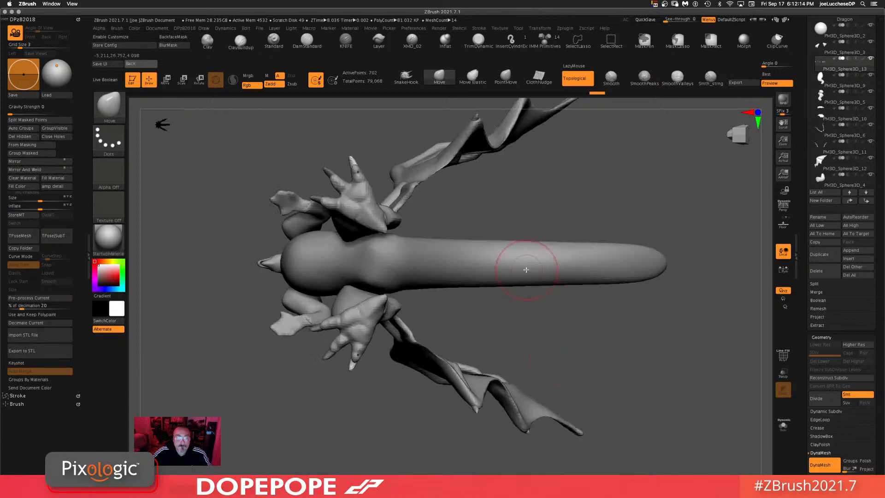
key(w)
ctrl+drag(385, 197, 494, 219)
drag(496, 178, 465, 245)
shift+drag(601, 283, 627, 264)
alt+drag(591, 360, 589, 436)
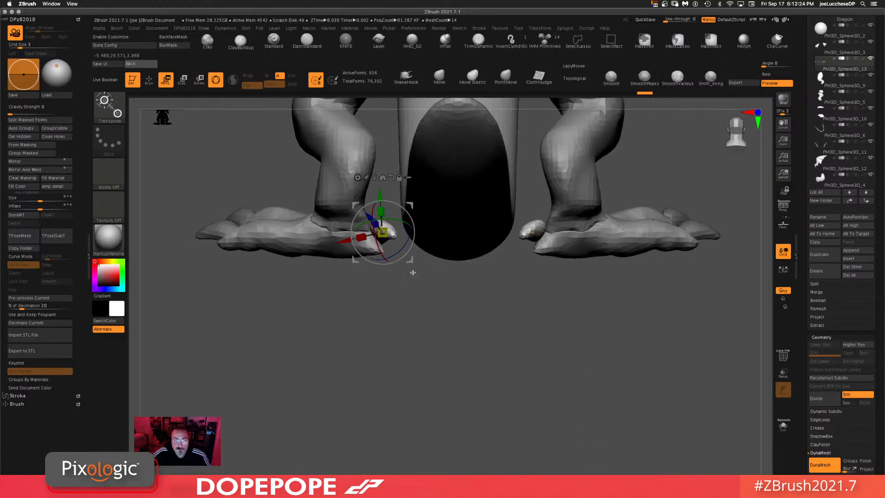
Step: Apply Auto Groups and Mirror And Weld to the claw subtool to match both rear feet
mouse_move(412, 273)
mouse_down()
mouse_move(441, 297)
mouse_move(432, 253)
mouse_move(421, 247)
mouse_move(402, 267)
mouse_move(438, 233)
mouse_move(407, 244)
mouse_move(408, 270)
mouse_up()
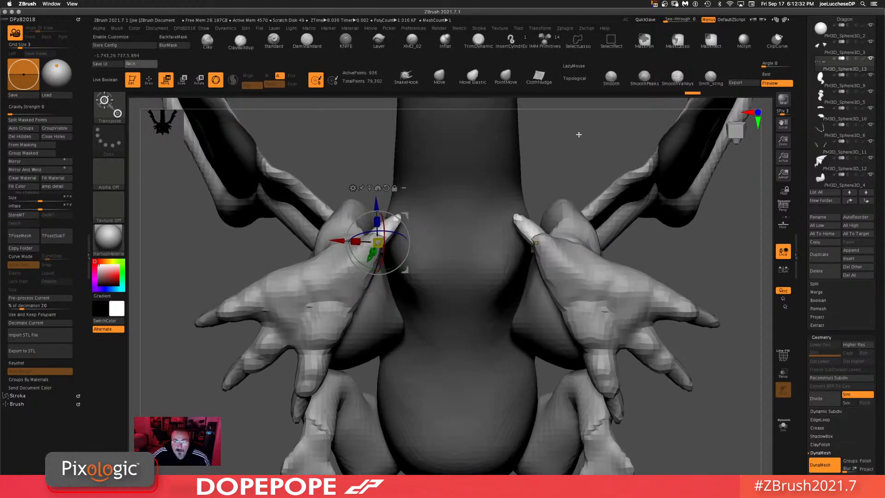
shift+drag(579, 134, 560, 413)
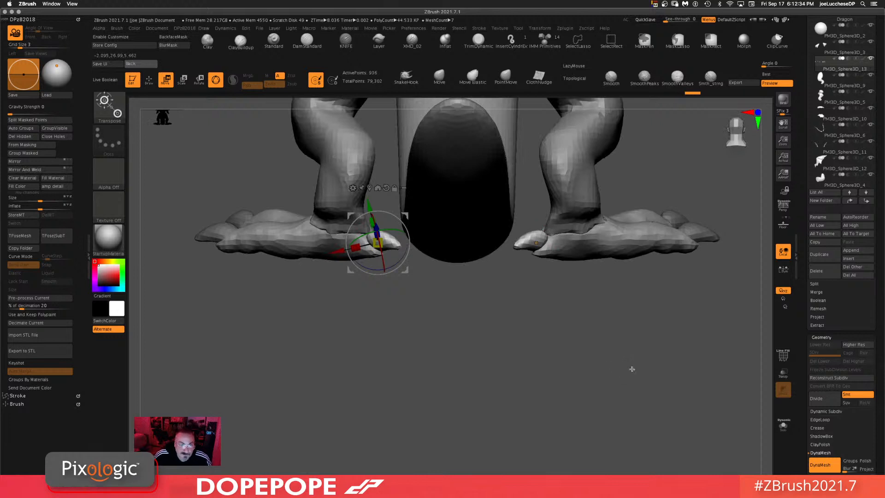
drag(592, 380, 560, 391)
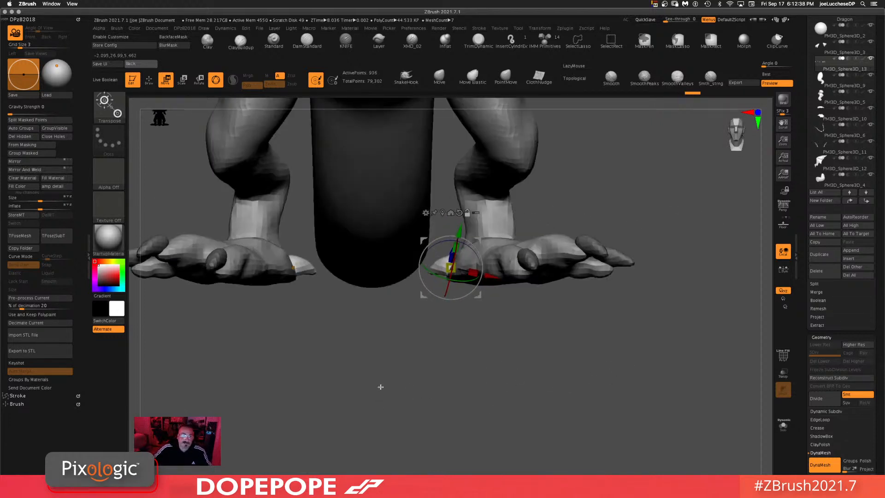
drag(346, 343, 497, 386)
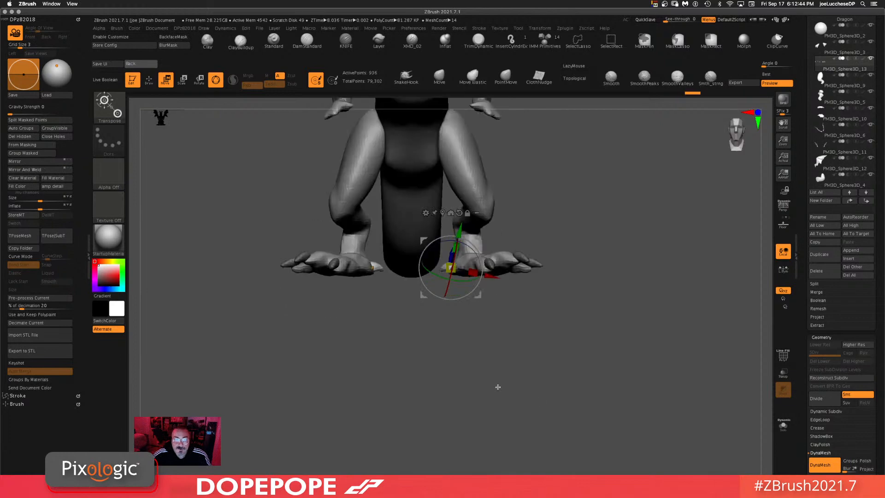
click(19, 129)
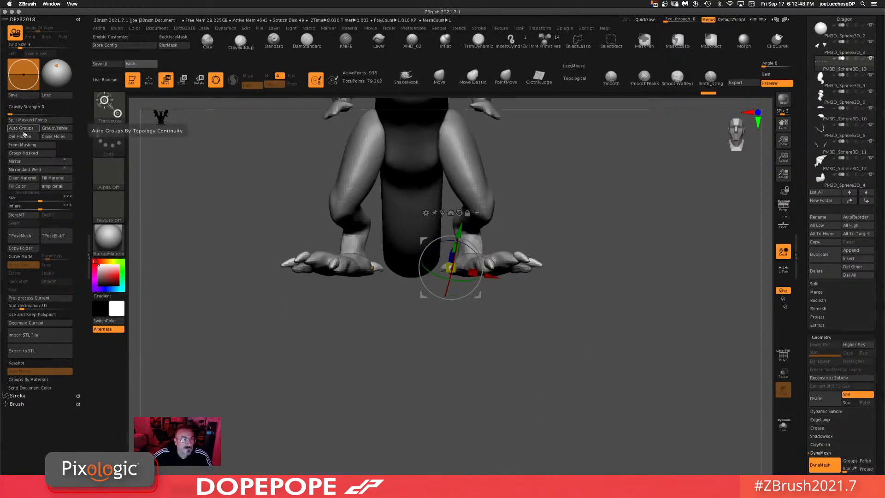
click(45, 170)
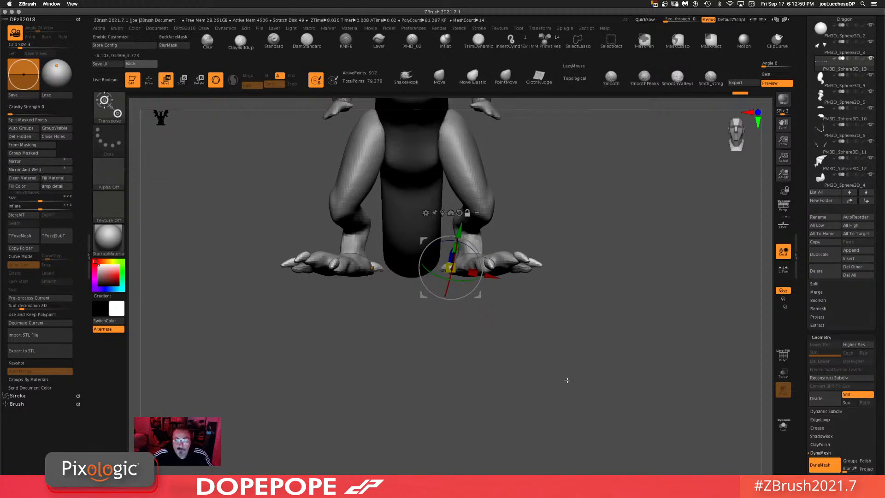
Step: Toggle the polyframe display to inspect the claw subtool's groups from several angles
drag(567, 379, 575, 385)
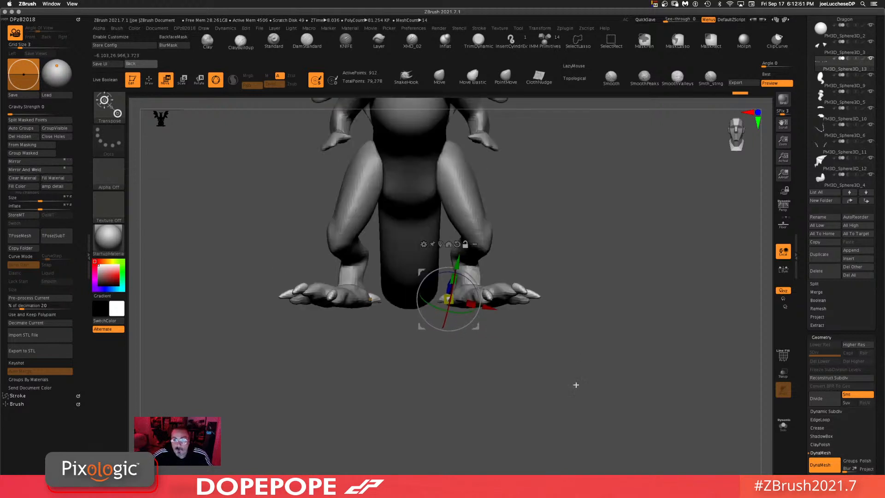
click(784, 356)
mouse_move(696, 354)
mouse_down()
mouse_move(658, 340)
mouse_move(688, 346)
mouse_up()
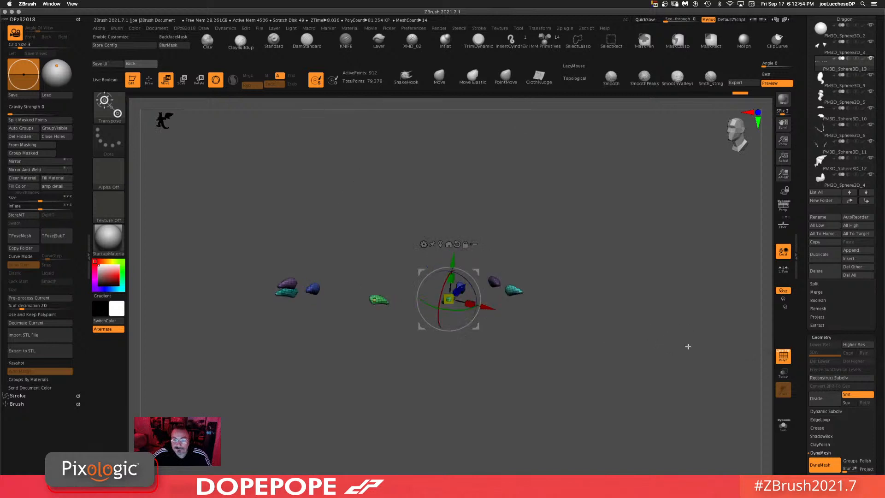
key(shift+f)
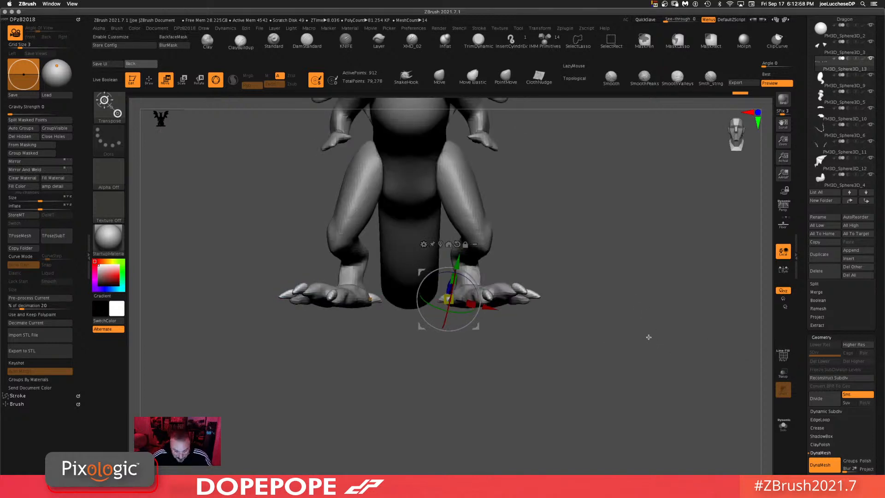
alt+drag(638, 300, 645, 336)
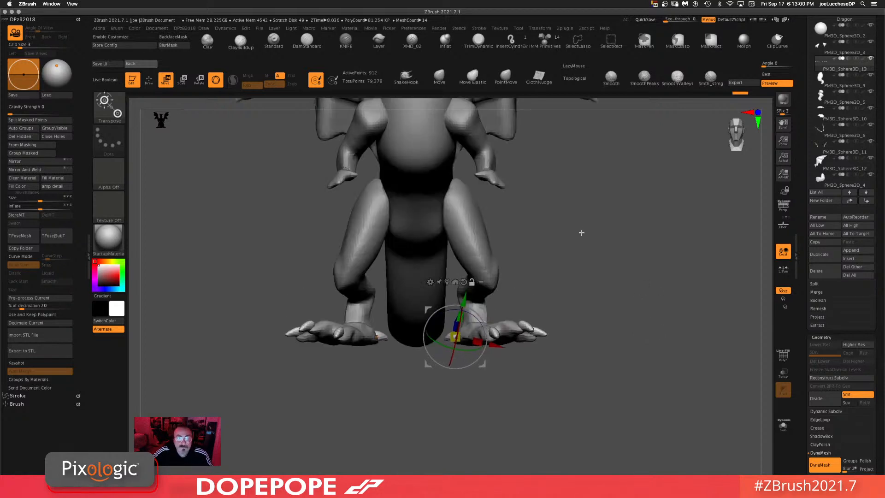
alt+drag(581, 233, 563, 266)
Step: Select the arm subtool and isolate it in Solo mode
alt+click(404, 291)
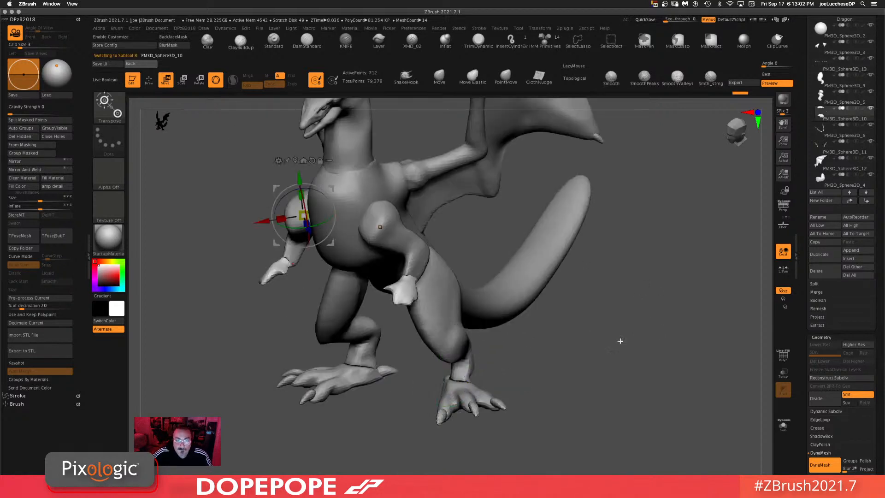
alt+drag(655, 361, 607, 262)
alt+drag(602, 296, 551, 314)
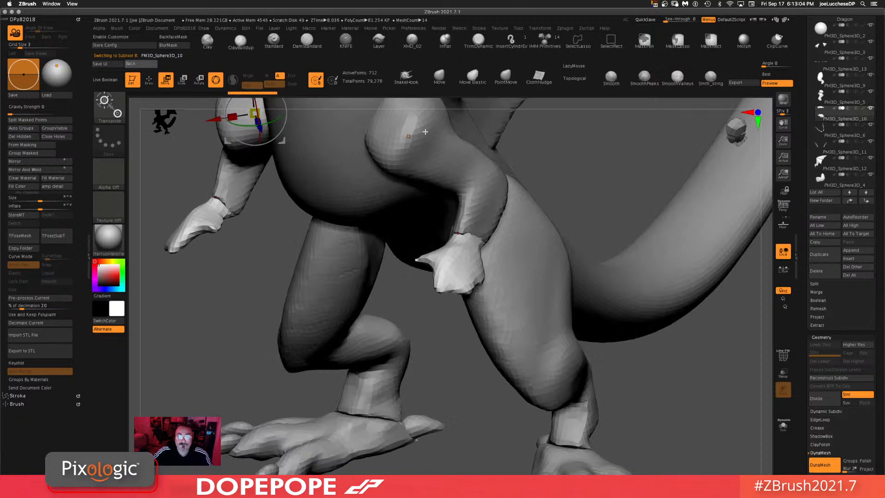
click(240, 40)
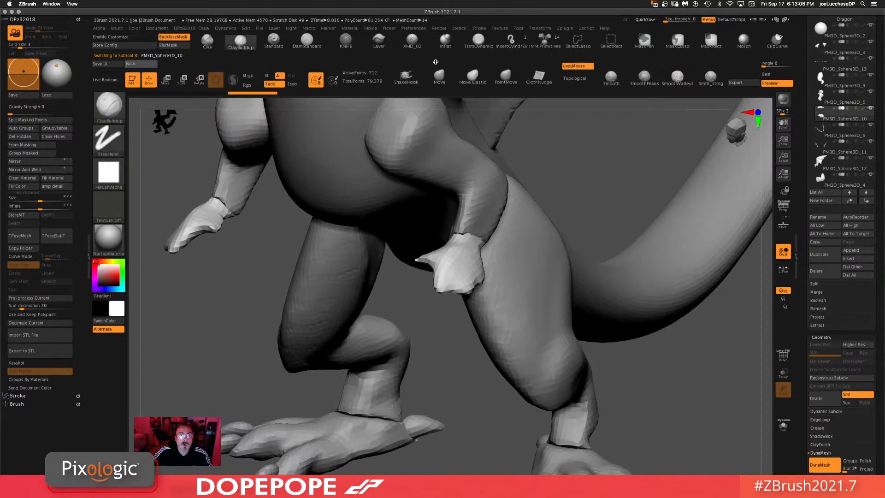
right_click(570, 194)
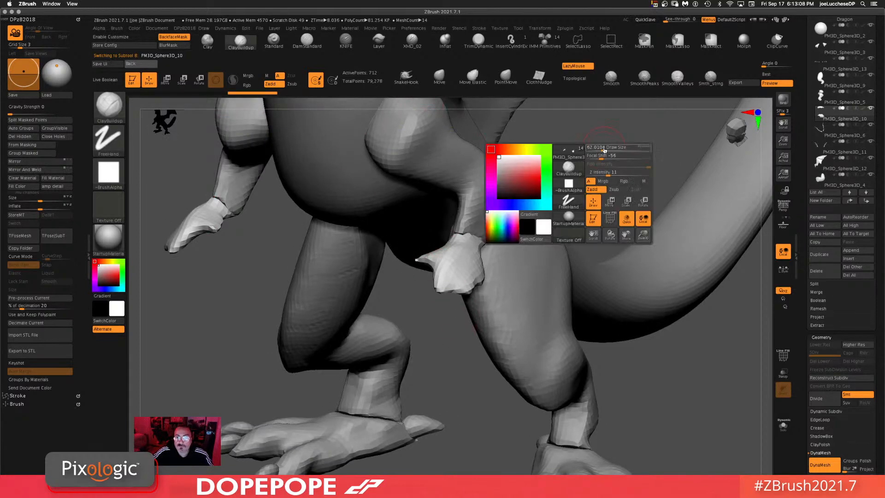
click(605, 149)
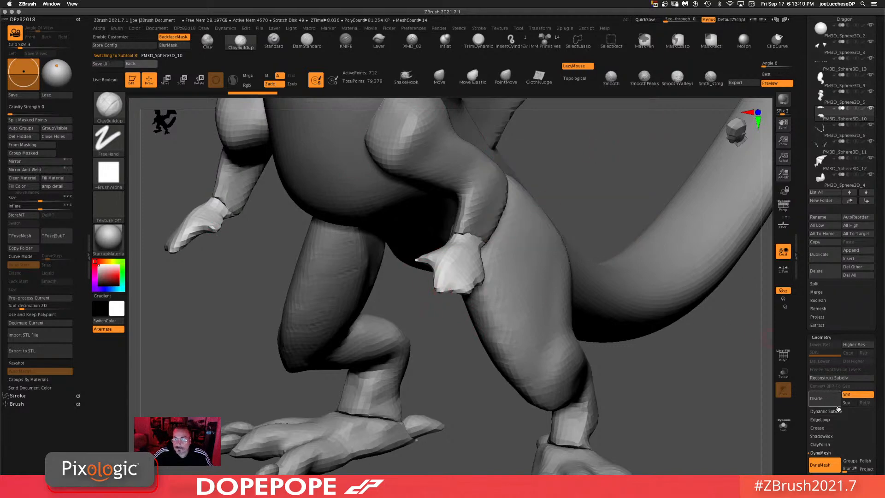
click(783, 429)
Step: Pull the hands' fingers into pointed shapes with the Move brush
key(space)
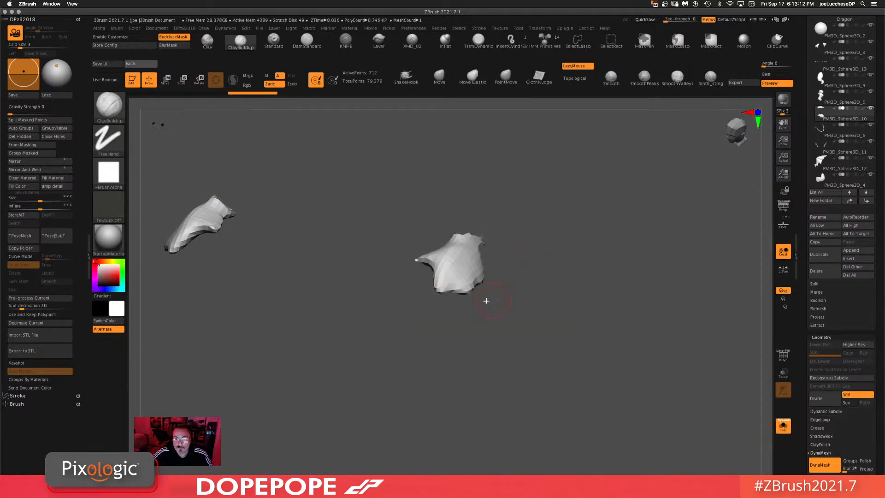
click(442, 79)
drag(439, 292, 423, 326)
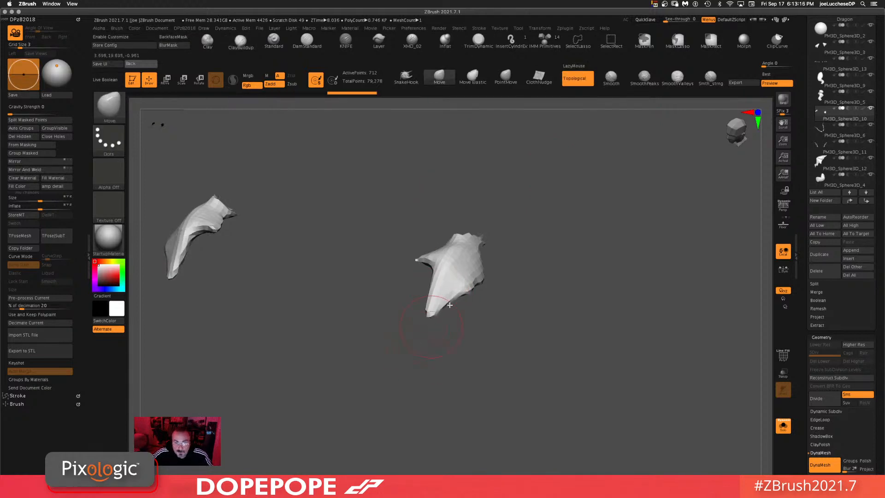
mouse_move(564, 296)
mouse_down()
mouse_move(577, 248)
mouse_move(555, 223)
mouse_up()
key(space)
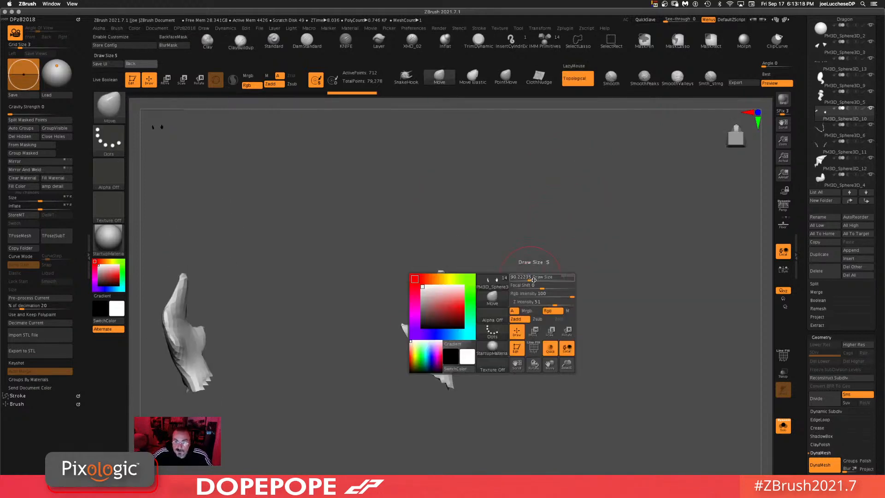
drag(532, 280, 527, 279)
drag(467, 316, 526, 257)
drag(474, 345, 506, 335)
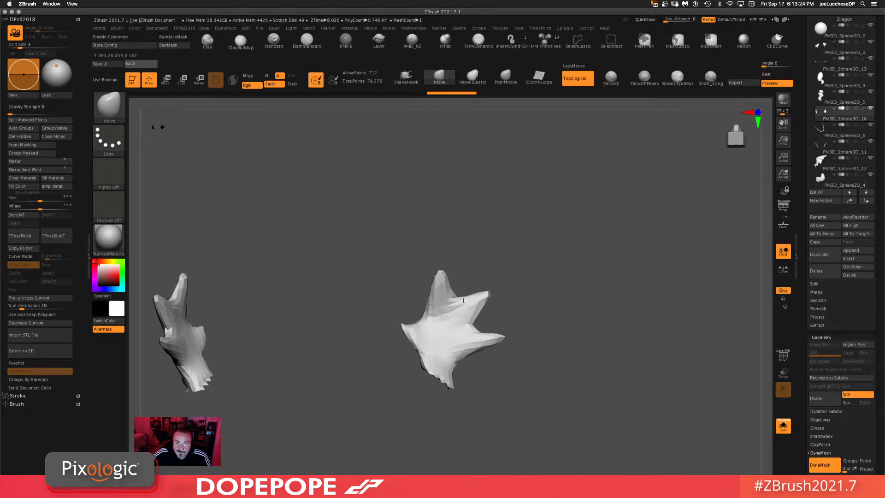
Step: Continue shaping the hand's fingers with the Move brush from several angles
drag(407, 328, 400, 322)
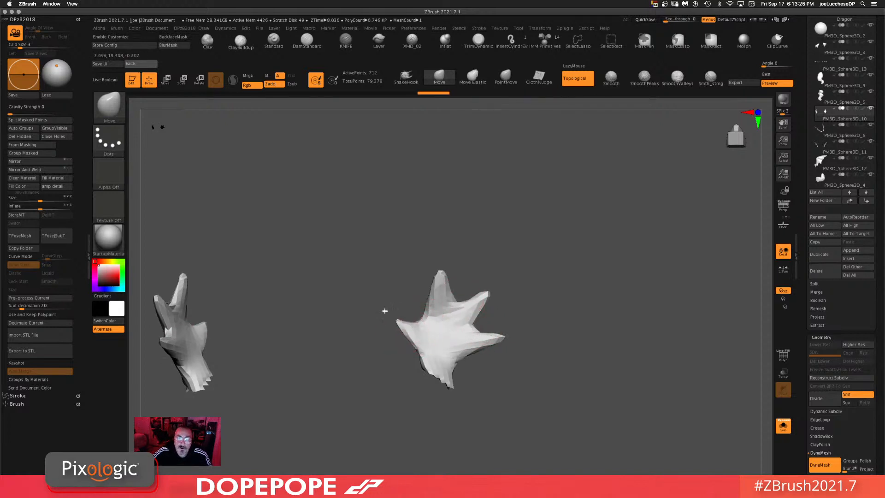
drag(570, 300, 616, 326)
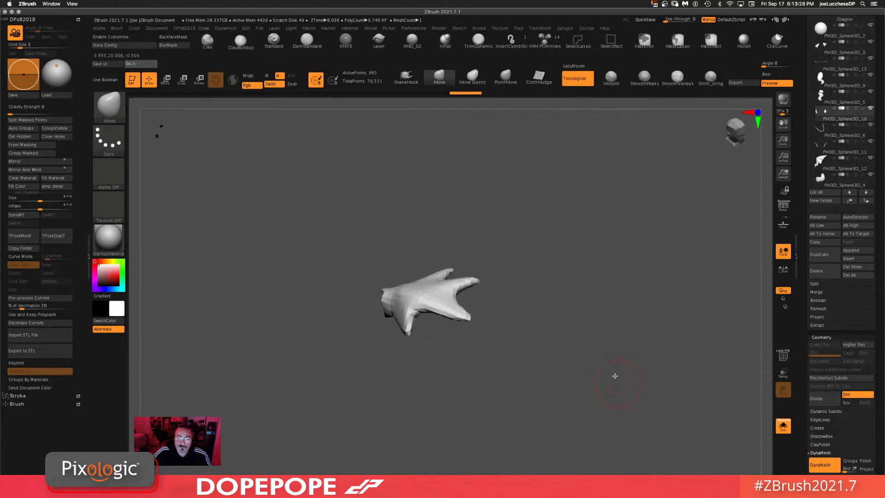
mouse_move(614, 375)
mouse_down()
mouse_move(631, 394)
mouse_move(585, 292)
mouse_move(549, 247)
mouse_move(512, 263)
mouse_move(488, 227)
mouse_move(456, 249)
mouse_move(421, 237)
mouse_up()
key(ctrl)
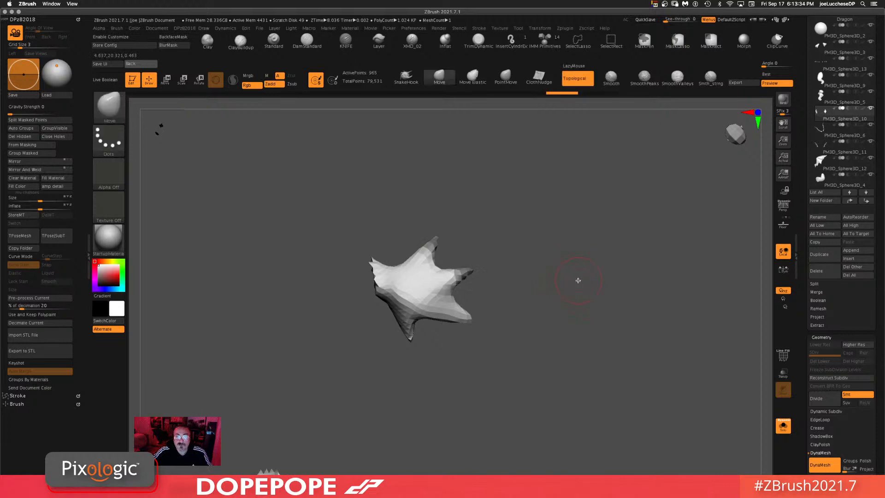
mouse_move(578, 280)
mouse_down()
mouse_move(569, 291)
mouse_move(589, 273)
mouse_move(591, 236)
mouse_up()
ctrl+click(569, 291)
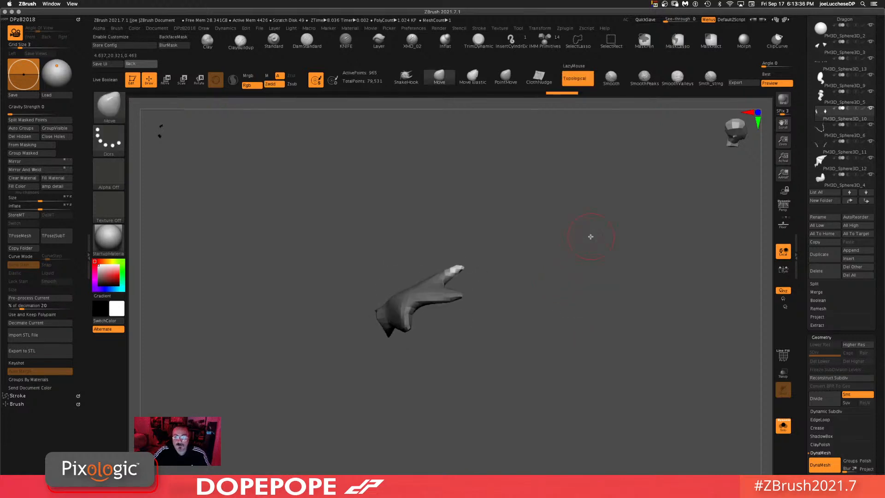
Step: Reposition the hand with the transform gizmo
key(r)
click(273, 280)
mouse_move(476, 268)
mouse_down()
mouse_move(479, 289)
mouse_move(516, 319)
mouse_move(509, 329)
mouse_move(446, 298)
mouse_move(497, 319)
mouse_move(542, 253)
mouse_move(464, 322)
mouse_up()
ctrl+click(546, 299)
mouse_move(482, 304)
mouse_down()
mouse_move(482, 285)
mouse_move(473, 300)
mouse_up()
drag(593, 285, 587, 358)
drag(434, 354, 543, 259)
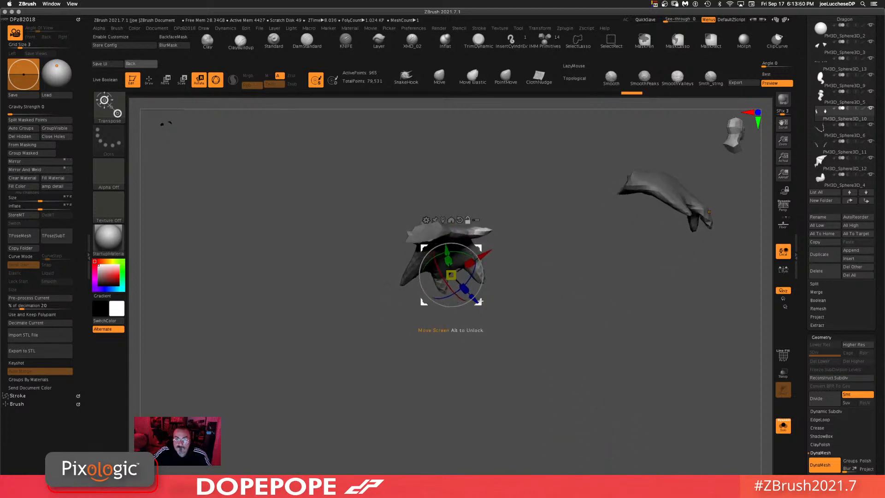
Step: Rotate the isolated hand into place with the transform gizmo
alt+drag(451, 276, 490, 264)
drag(585, 297, 524, 322)
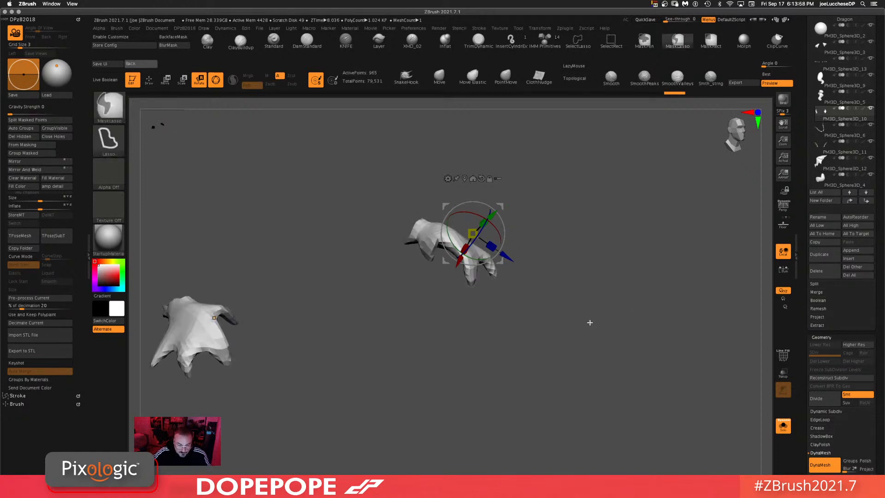
mouse_move(611, 342)
mouse_down()
mouse_move(570, 343)
mouse_move(569, 364)
mouse_move(540, 326)
mouse_up()
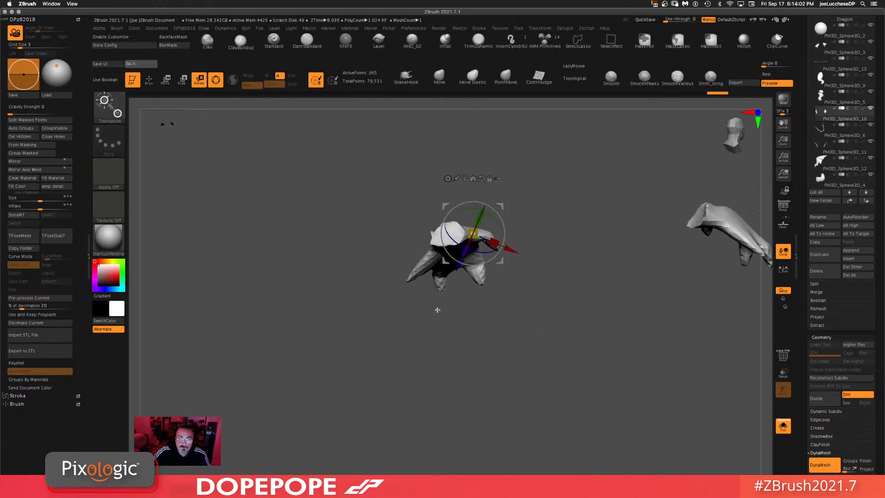
Step: Fine-tune the hand's rotation and scale with the gizmo, then turn Solo mode off
mouse_move(429, 287)
ctrl+mouse_down()
mouse_move(385, 314)
mouse_move(406, 306)
ctrl+mouse_up()
ctrl+click(436, 332)
drag(437, 333, 478, 362)
alt+drag(500, 262, 475, 313)
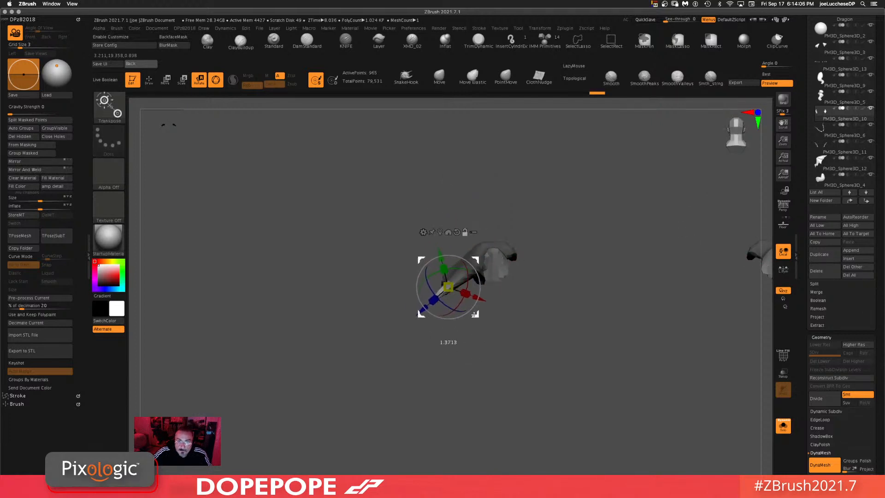
drag(482, 283, 463, 262)
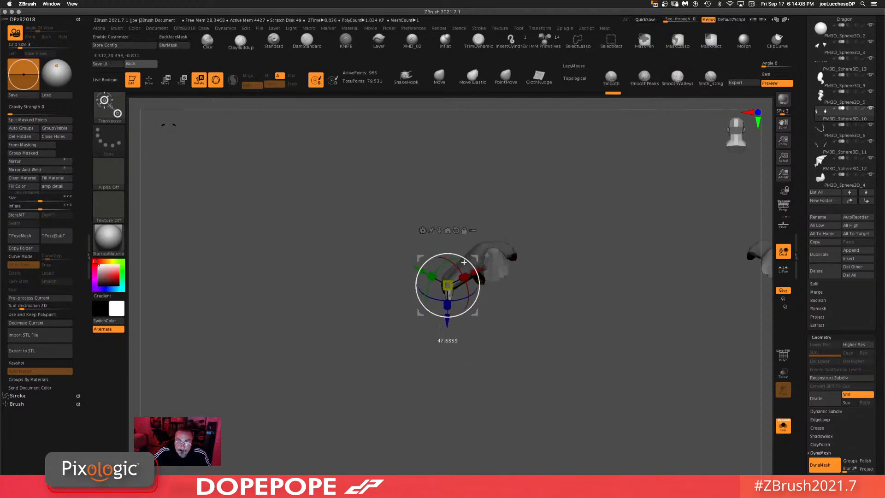
drag(531, 316, 563, 306)
ctrl+drag(592, 368, 580, 351)
ctrl+drag(583, 282, 587, 304)
click(783, 426)
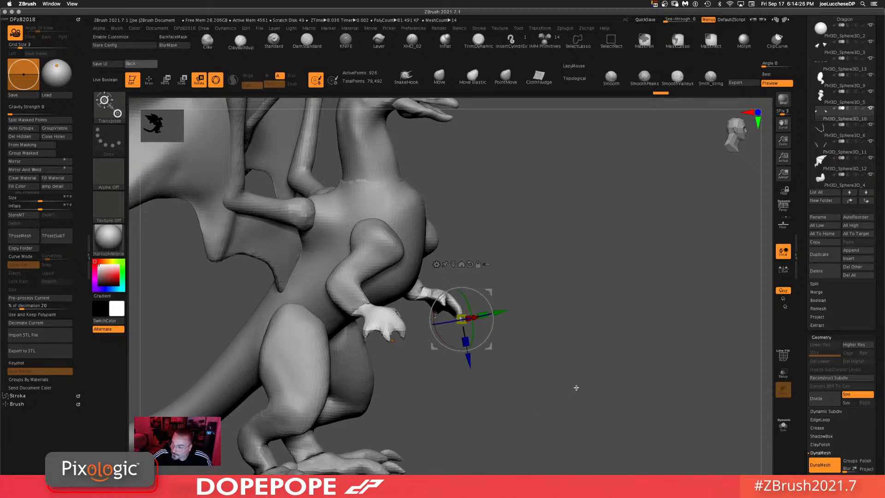
Step: Orbit around the whole dragon to inspect how the hands sit on the body
drag(590, 374, 581, 379)
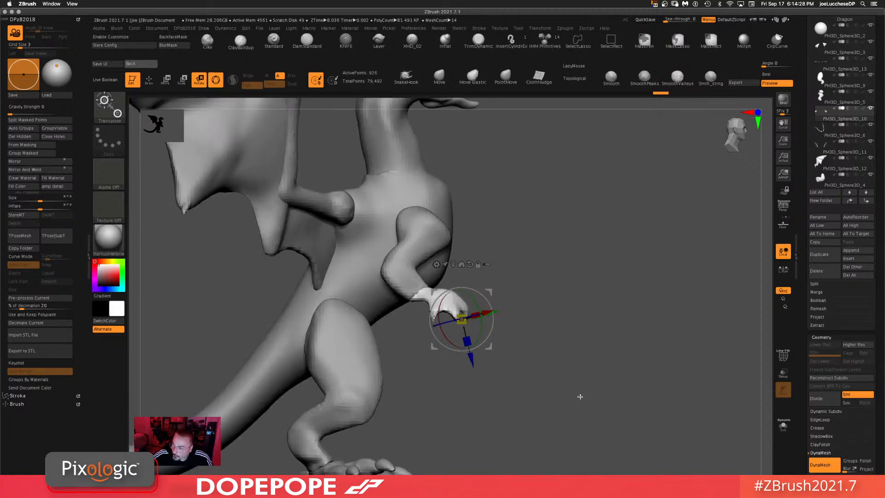
alt+drag(573, 397, 594, 391)
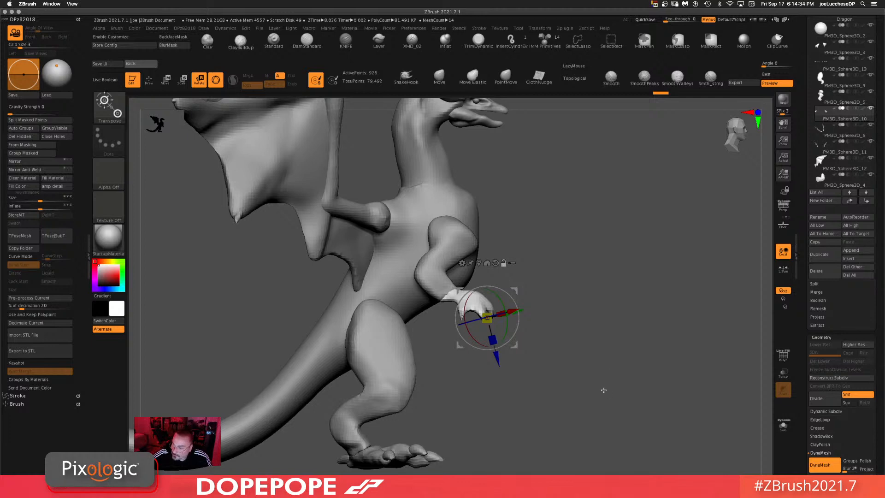
mouse_move(593, 395)
mouse_down()
mouse_move(583, 386)
mouse_move(581, 403)
mouse_move(598, 395)
mouse_up()
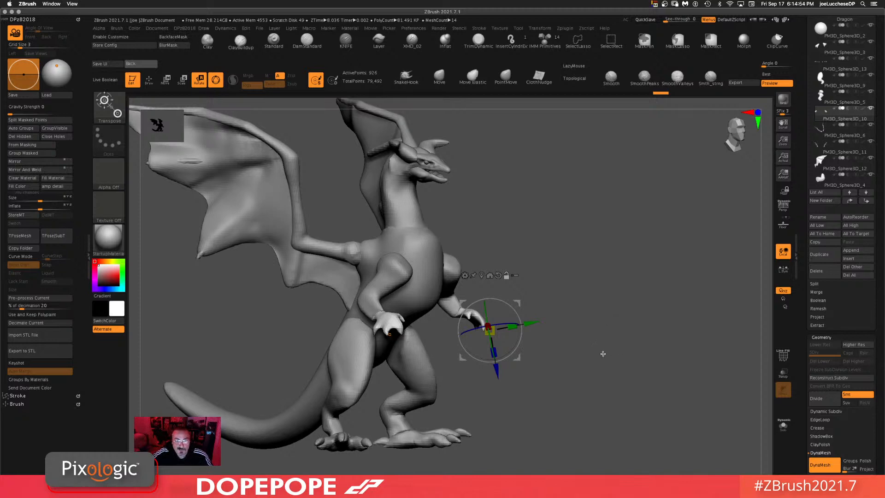
drag(620, 346, 583, 363)
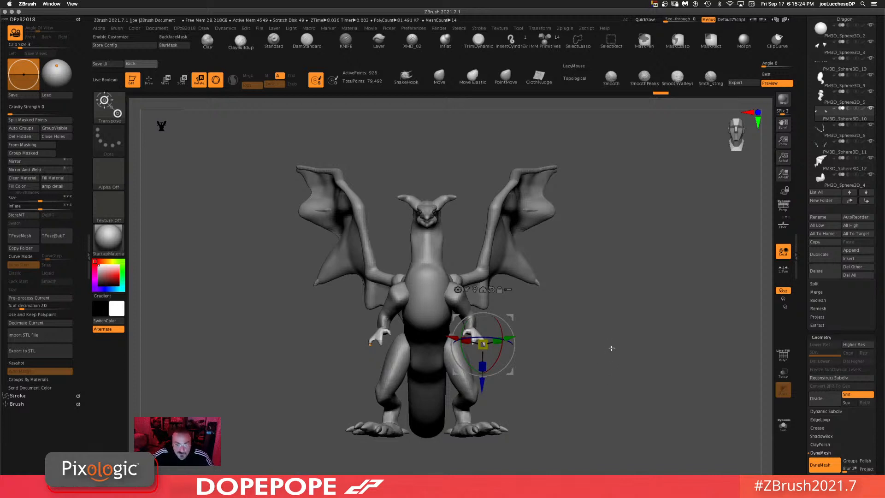
drag(590, 373, 606, 381)
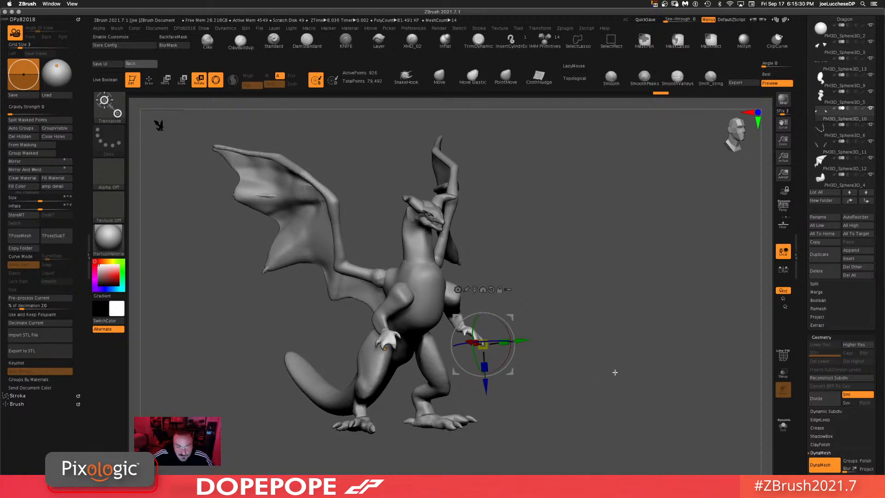
alt+drag(608, 391, 544, 366)
drag(419, 367, 392, 385)
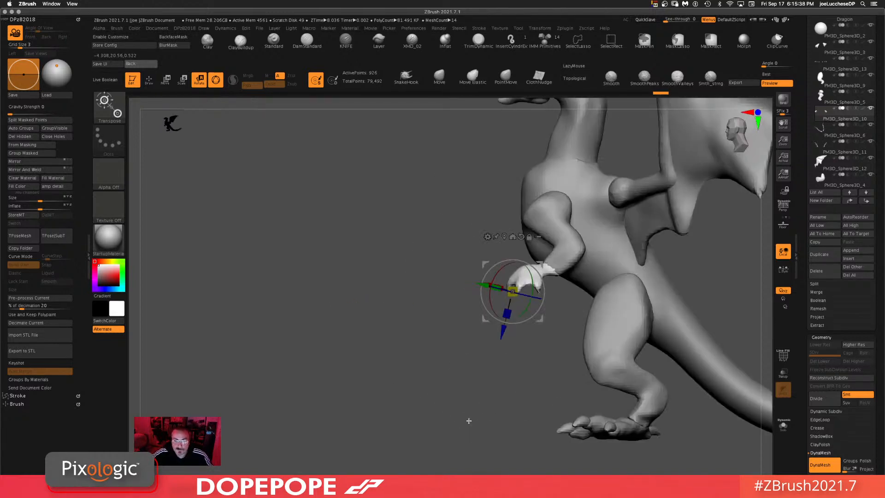
alt+drag(468, 420, 444, 445)
alt+drag(529, 422, 453, 409)
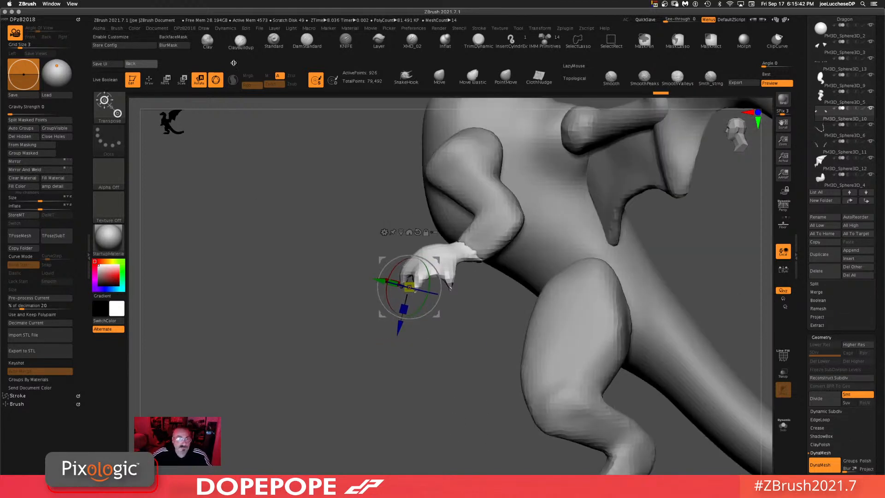
Step: Select the foot claws subtool on the dragon and switch to the transform gizmo
click(243, 41)
drag(398, 341, 427, 355)
drag(618, 241, 555, 336)
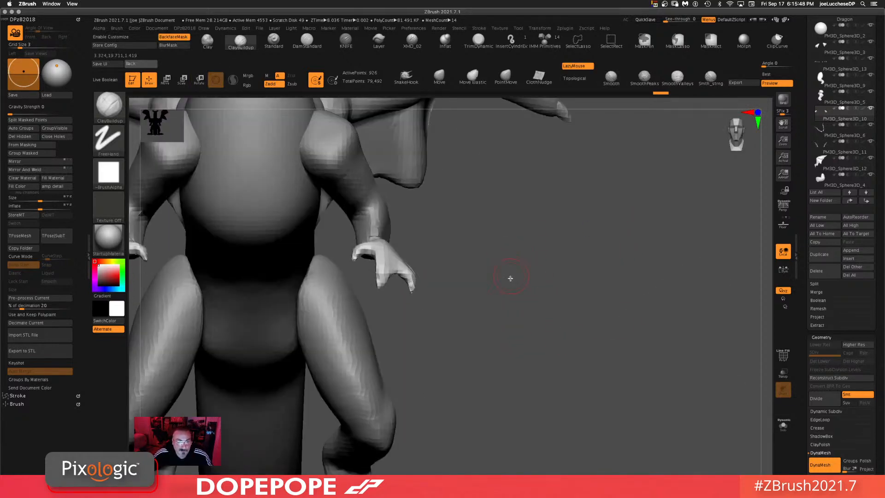
alt+drag(488, 303, 658, 283)
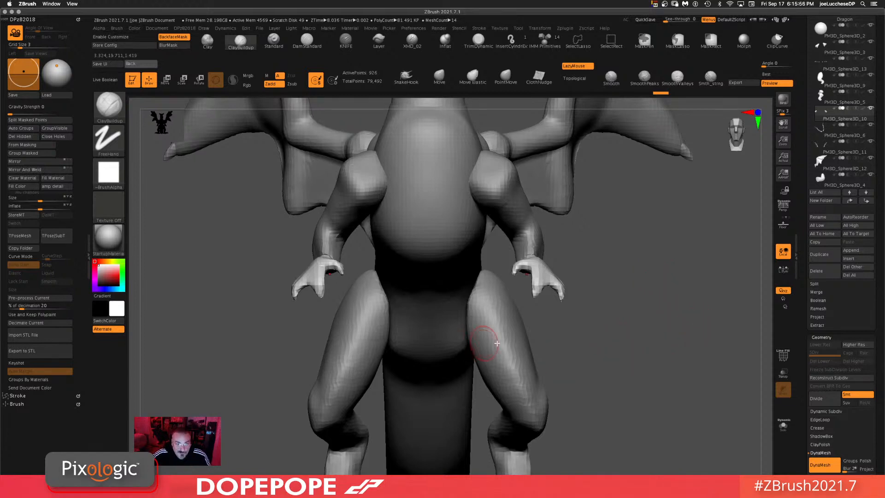
drag(615, 346, 642, 253)
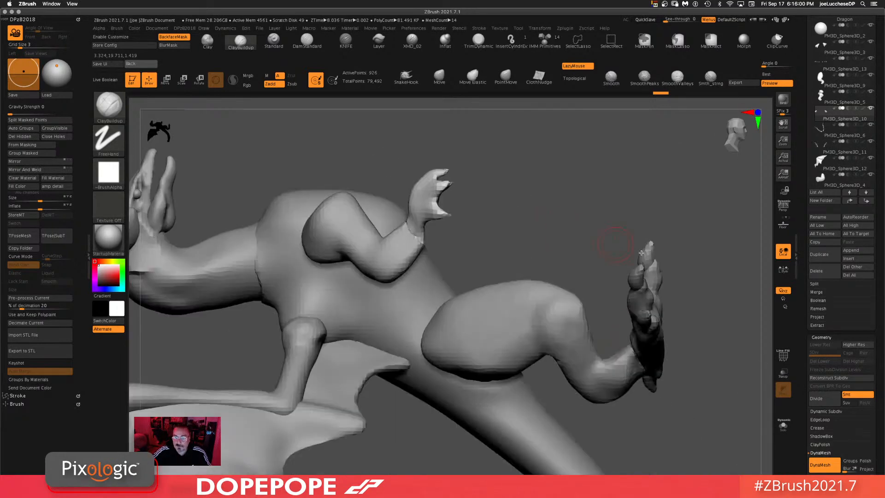
alt+click(642, 253)
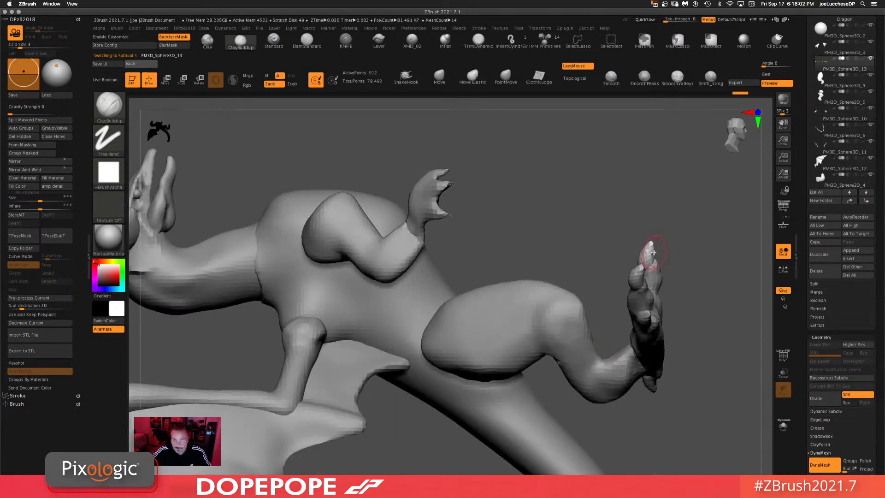
key(w)
key(ctrl)
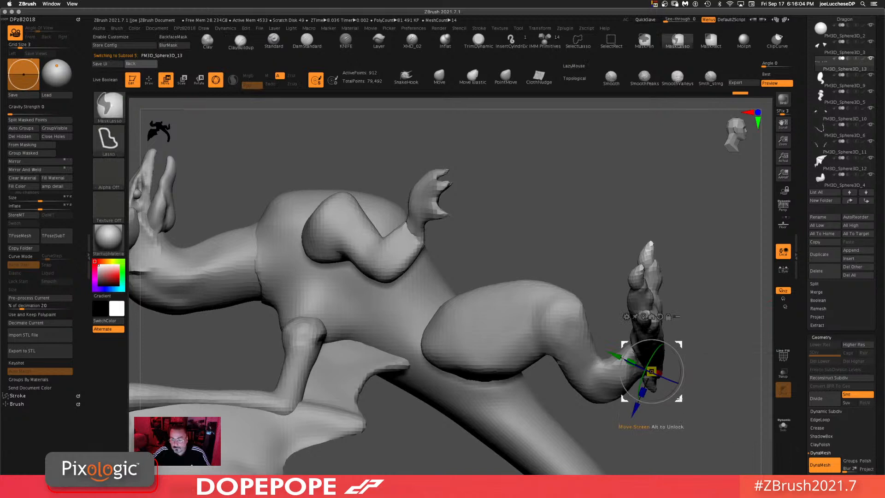
mouse_move(652, 372)
ctrl+mouse_down()
mouse_move(530, 237)
mouse_move(537, 239)
ctrl+mouse_up()
drag(638, 184, 639, 184)
key(ctrl+z)
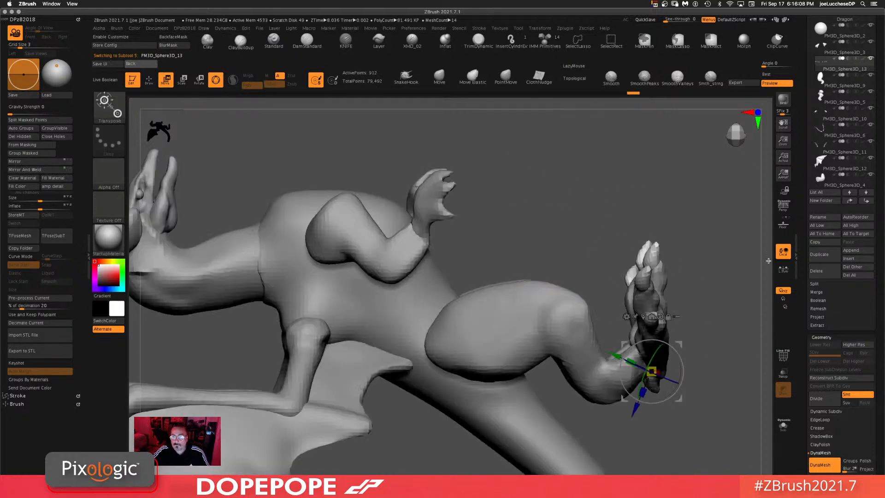
Step: Isolate the claws in Solo mode and split one claw piece into its own subtool
click(783, 427)
ctrl+click(621, 253)
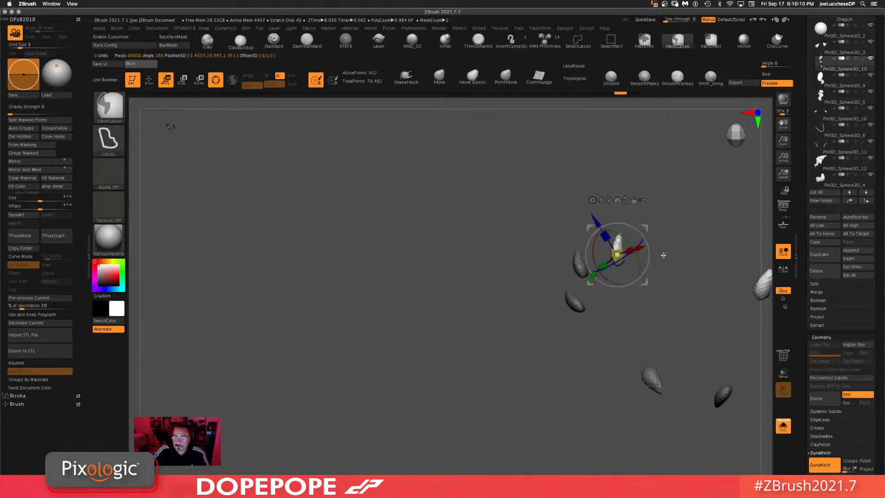
shift+drag(664, 255, 663, 251)
ctrl+drag(647, 283, 508, 194)
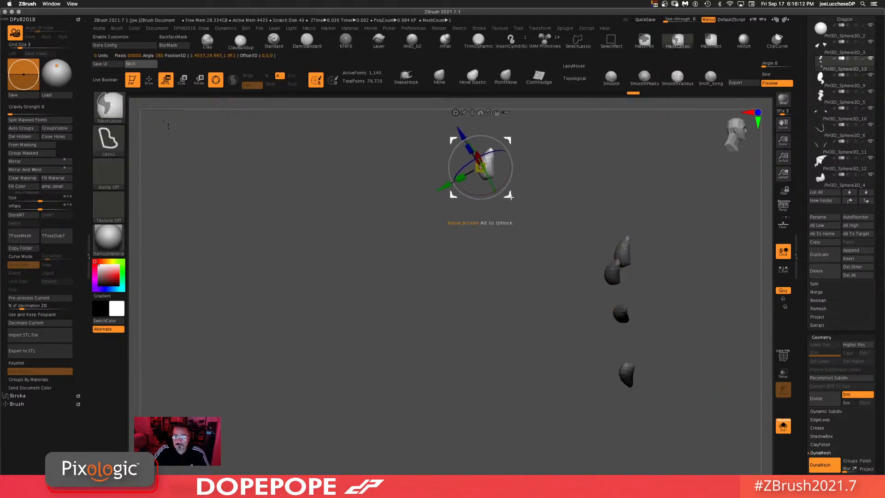
click(51, 121)
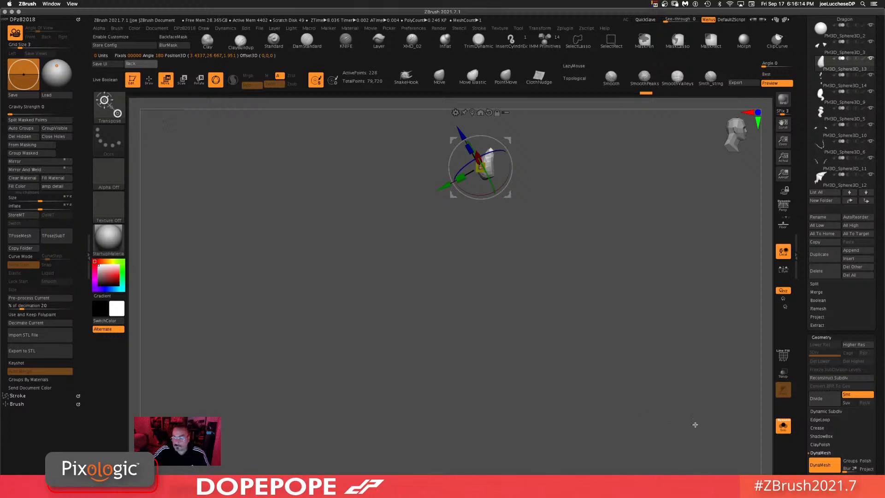
Step: Turn Solo mode off and position the separated claw on the dragon with the transform gizmo
click(783, 428)
alt+drag(543, 264, 548, 323)
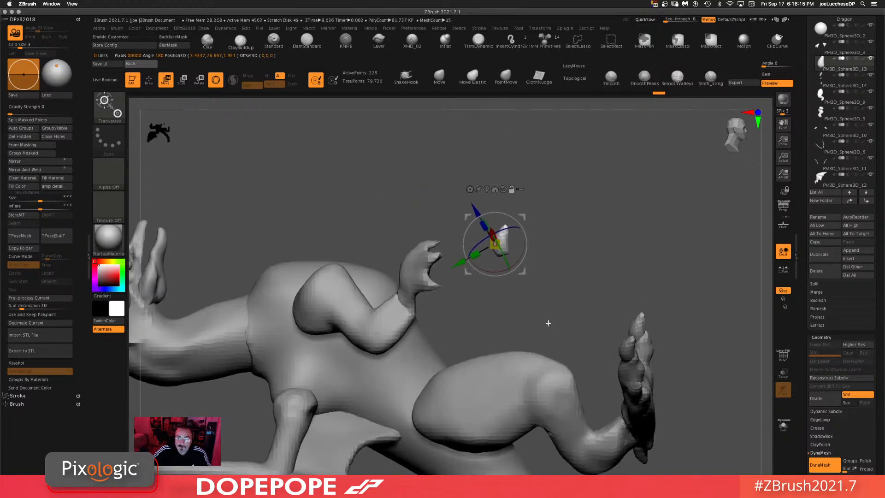
drag(521, 226, 569, 219)
alt+click(504, 190)
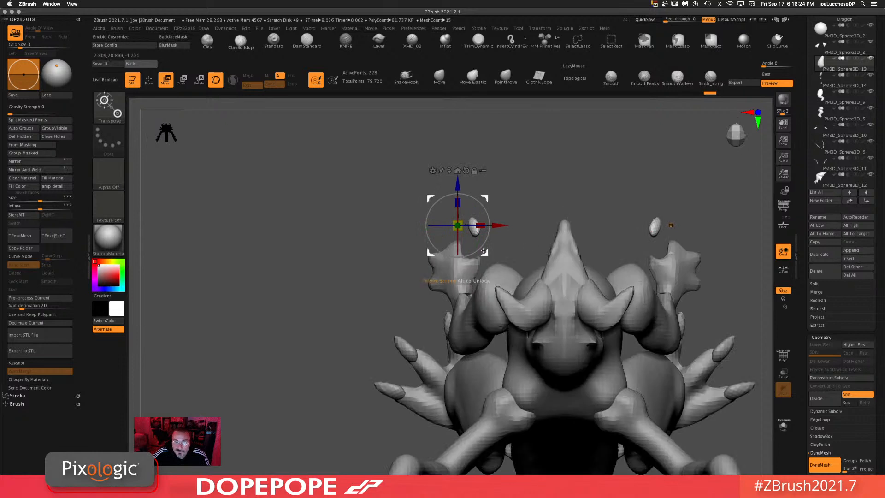
drag(486, 252, 470, 257)
drag(467, 212, 483, 226)
drag(469, 258, 475, 256)
click(525, 174)
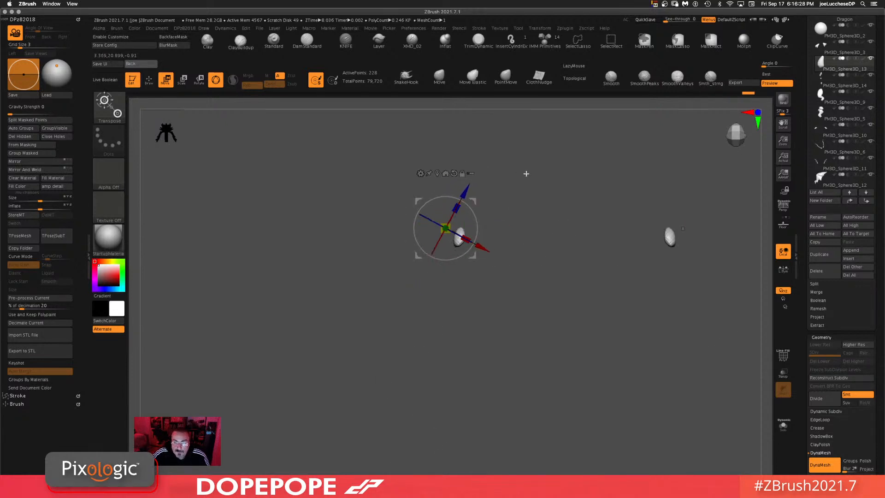
shift+drag(549, 180, 525, 188)
drag(475, 256, 451, 258)
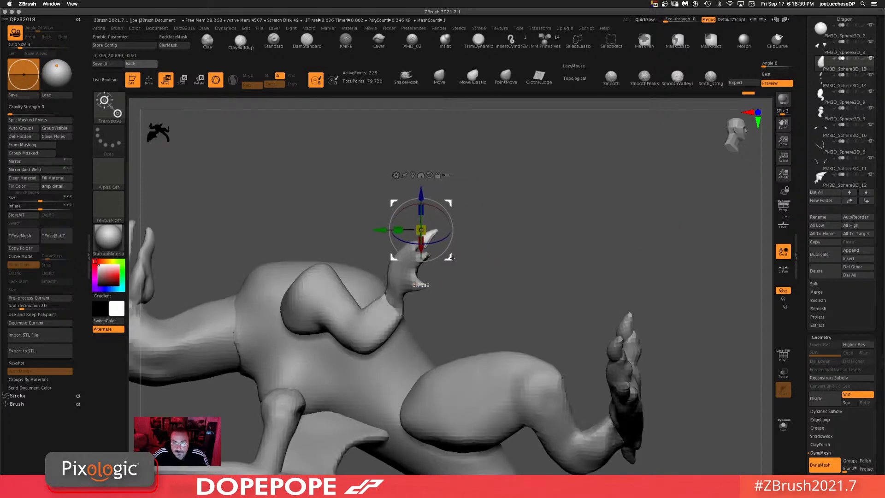
drag(536, 201, 566, 204)
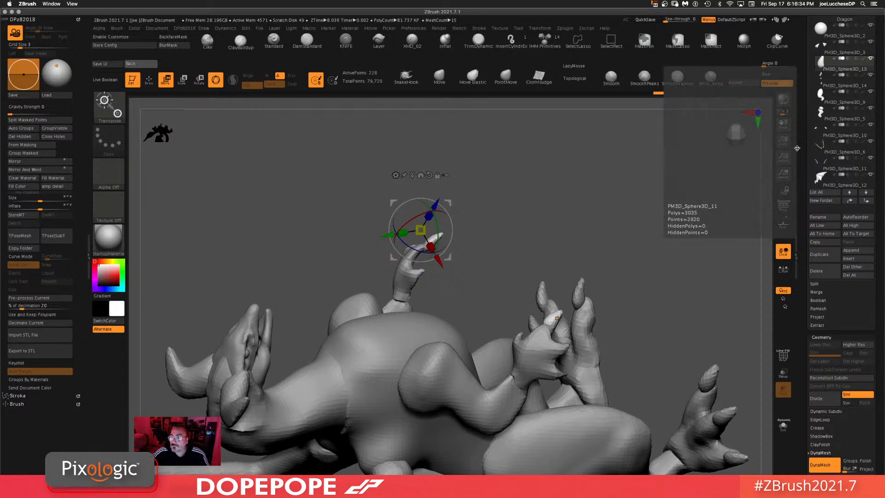
Step: Select the hand subtool and move its fingertip outward with the gizmo
click(871, 61)
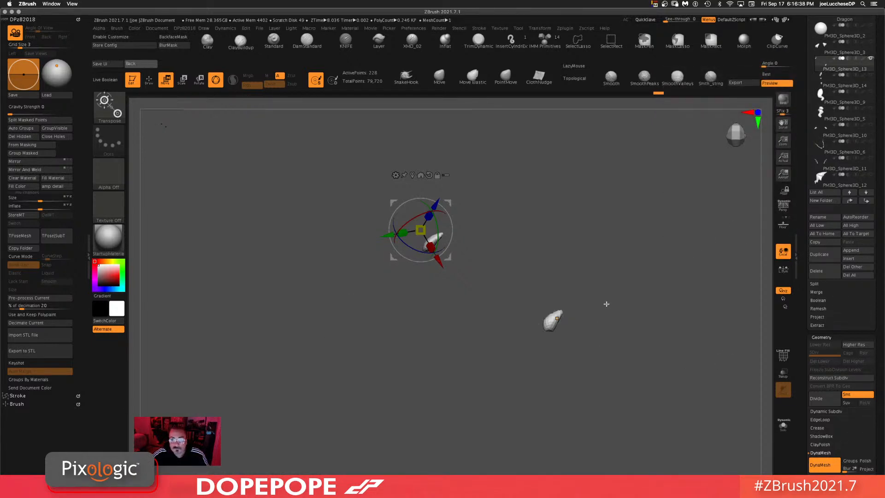
shift+drag(606, 304, 624, 320)
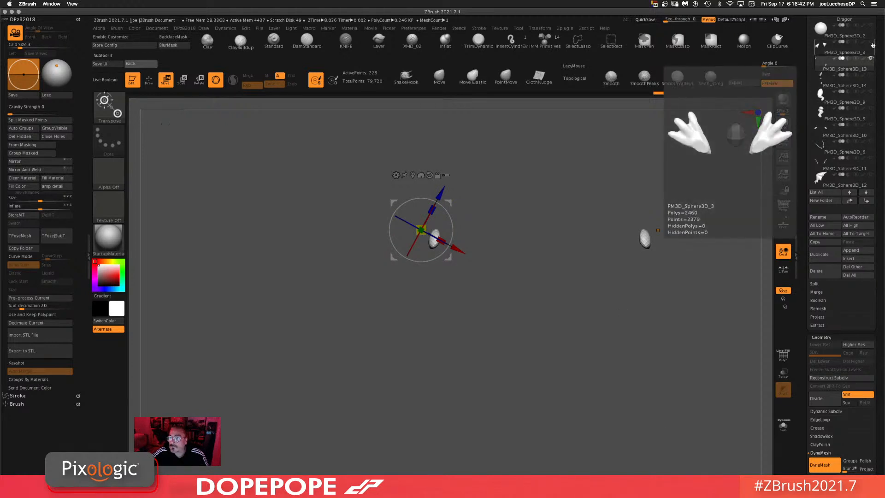
click(870, 127)
drag(506, 222, 494, 405)
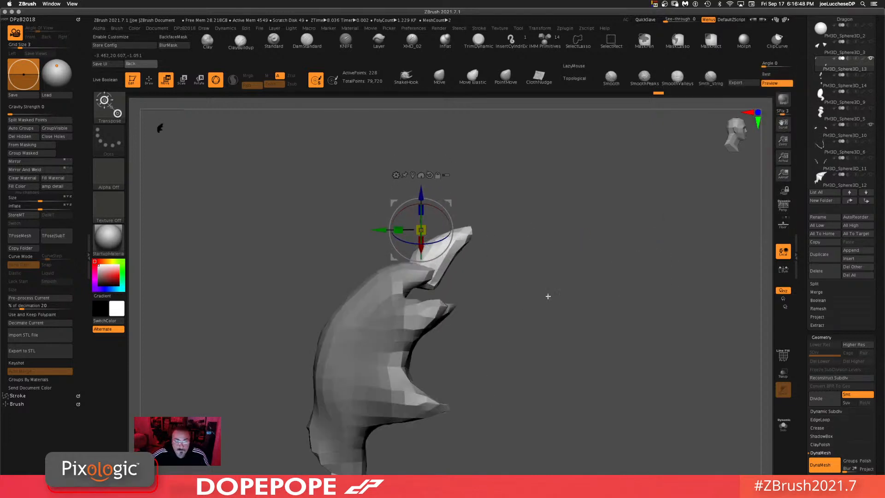
alt+drag(549, 296, 537, 246)
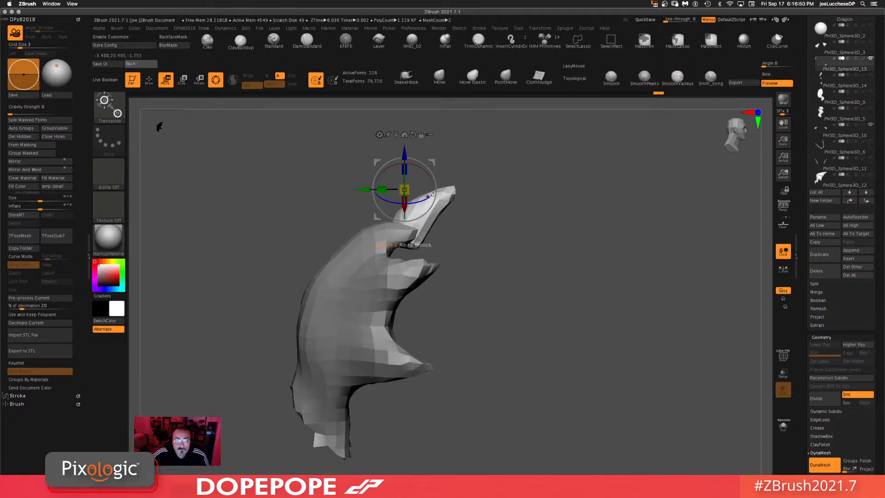
drag(437, 189, 513, 172)
alt+click(382, 190)
drag(438, 190, 514, 199)
Step: Reshape the hand's fingers with the transform gizmo from several angles
alt+click(511, 262)
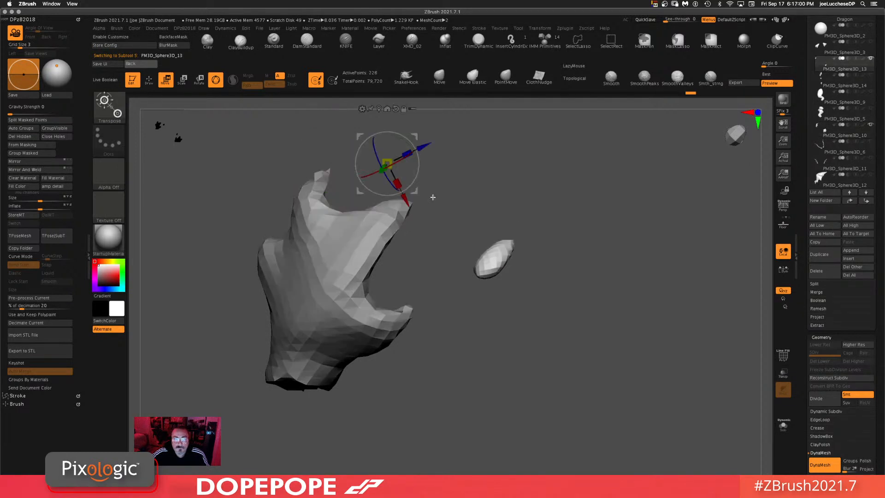
drag(417, 190, 324, 133)
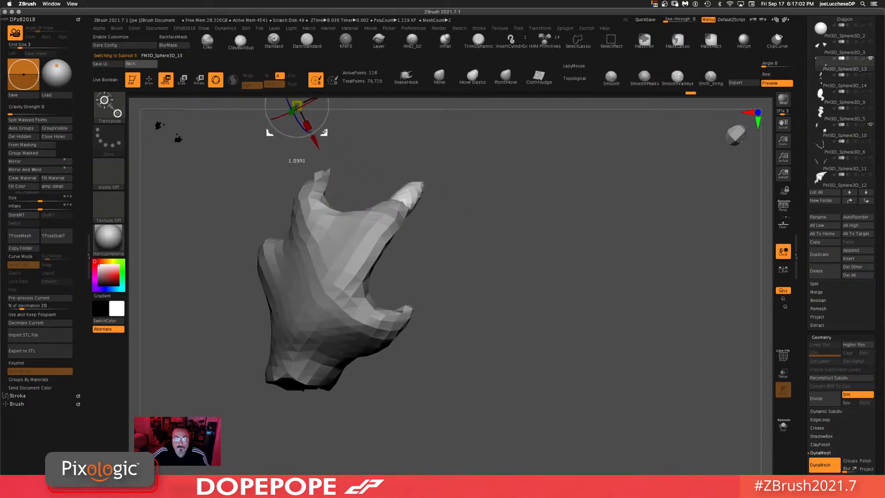
drag(540, 185, 576, 172)
shift+drag(627, 196, 613, 188)
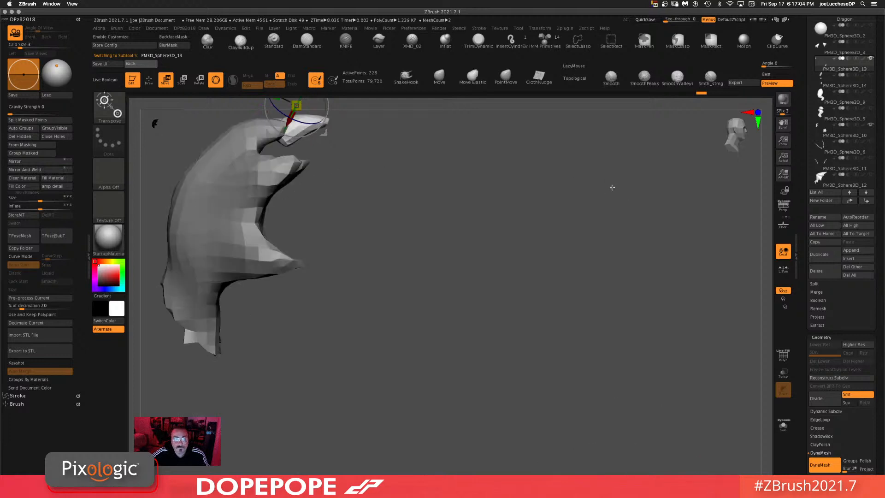
alt+drag(519, 170, 615, 316)
alt+drag(422, 284, 416, 309)
drag(410, 261, 416, 275)
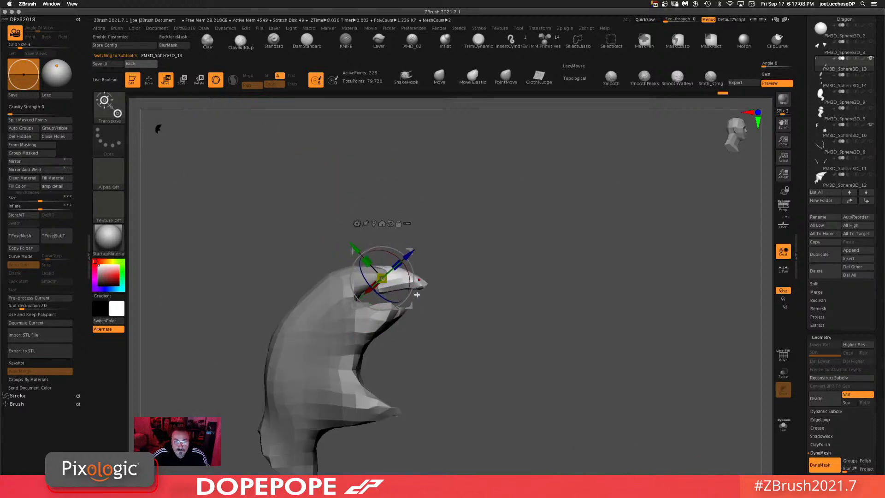
drag(411, 306, 406, 302)
drag(391, 269, 385, 277)
drag(512, 280, 561, 263)
drag(549, 300, 537, 300)
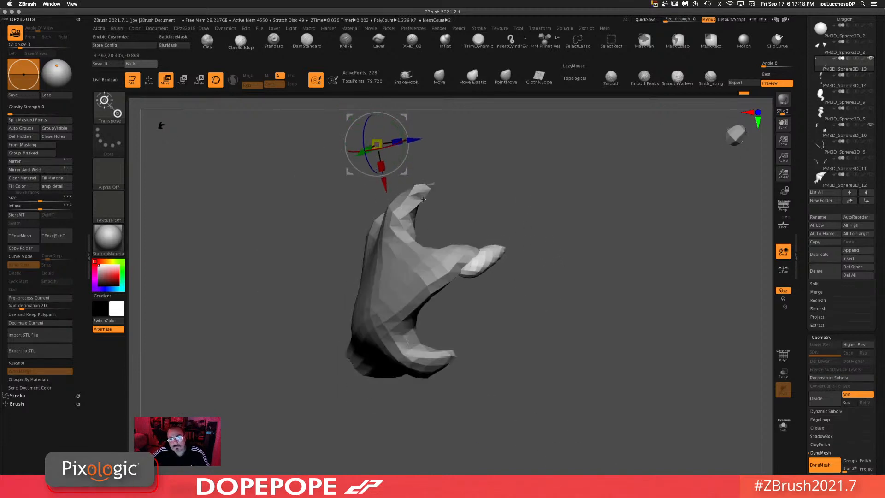
Step: Move the separated claw piece onto the hand's fingertip with the transform gizmo
mouse_move(407, 171)
mouse_down()
mouse_move(502, 145)
mouse_move(405, 159)
mouse_up()
drag(521, 152, 525, 227)
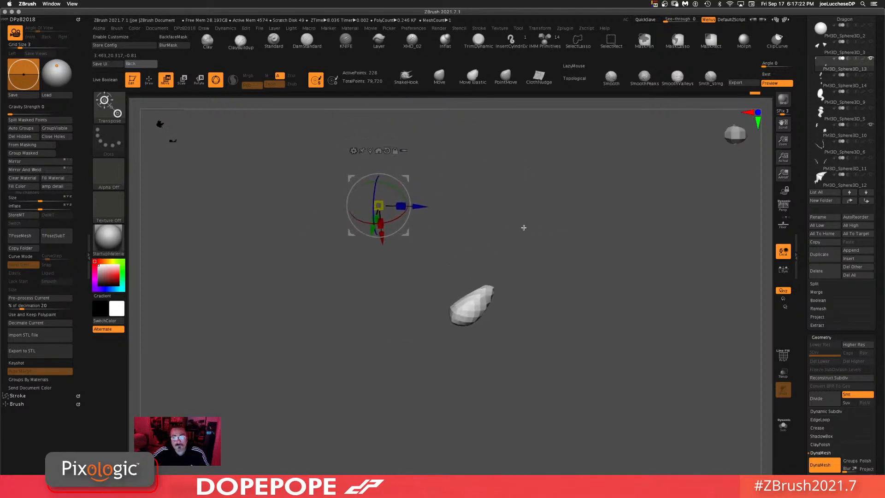
drag(408, 233, 571, 174)
ctrl+drag(436, 204, 469, 285)
drag(525, 289, 584, 299)
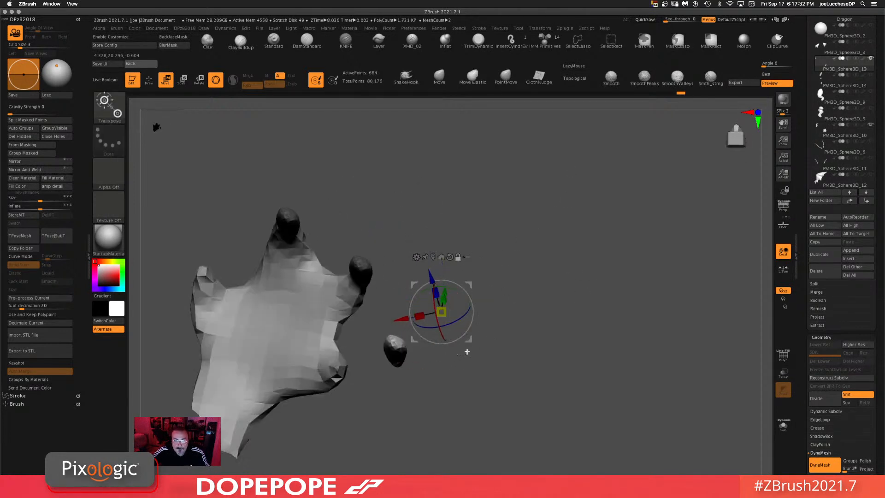
drag(469, 341, 366, 402)
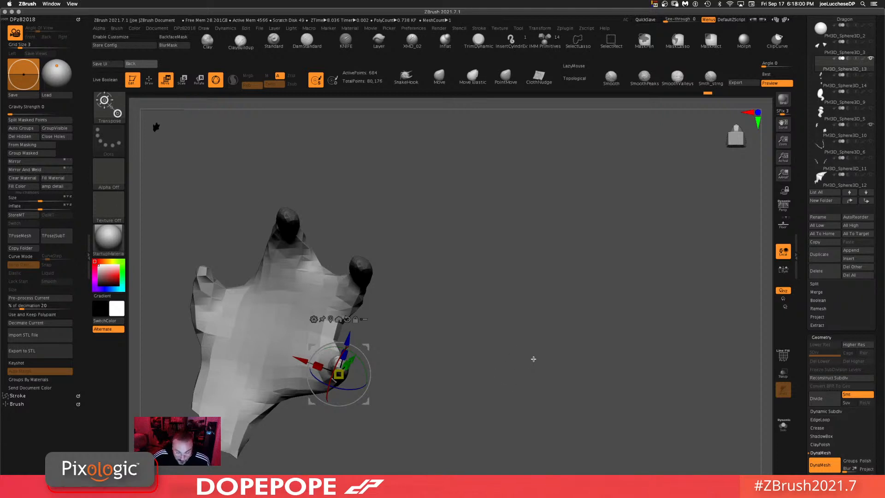
Step: Refine the claw placements on the hand's fingers with the gizmo, checking from several angles
alt+drag(450, 330, 507, 291)
drag(494, 261, 556, 280)
mouse_move(436, 358)
ctrl+mouse_down()
mouse_move(490, 176)
mouse_move(497, 209)
ctrl+mouse_up()
drag(560, 198, 581, 172)
drag(500, 210, 568, 269)
drag(530, 211, 614, 269)
drag(607, 362, 610, 324)
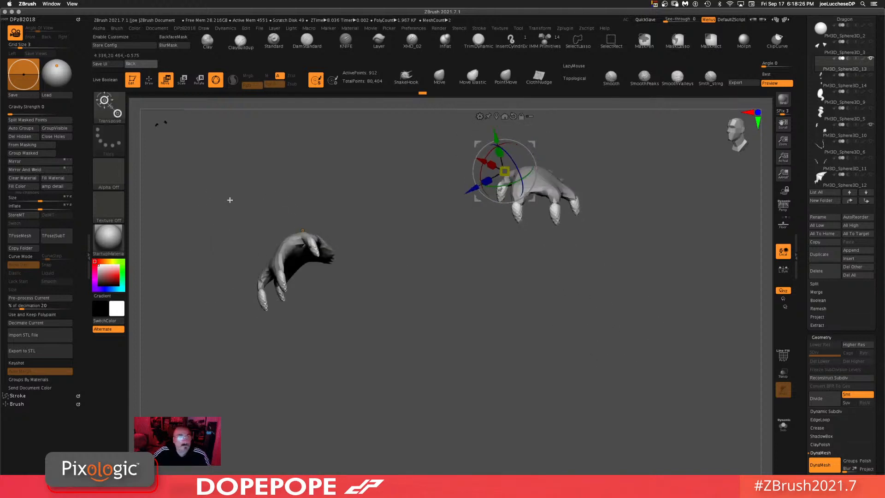
Step: Apply Mirror And Weld to the hand subtool, leave Solo mode and frame the whole dragon
click(24, 169)
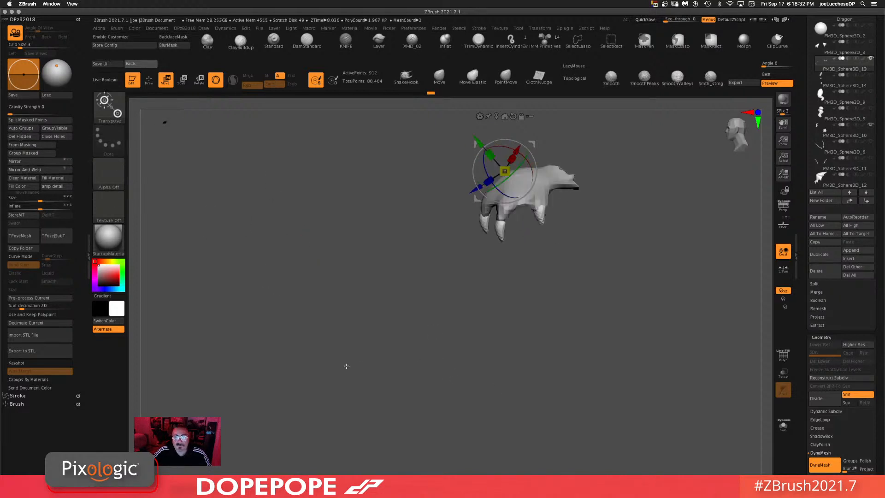
alt+drag(729, 376, 680, 311)
alt+drag(647, 344, 617, 421)
click(784, 426)
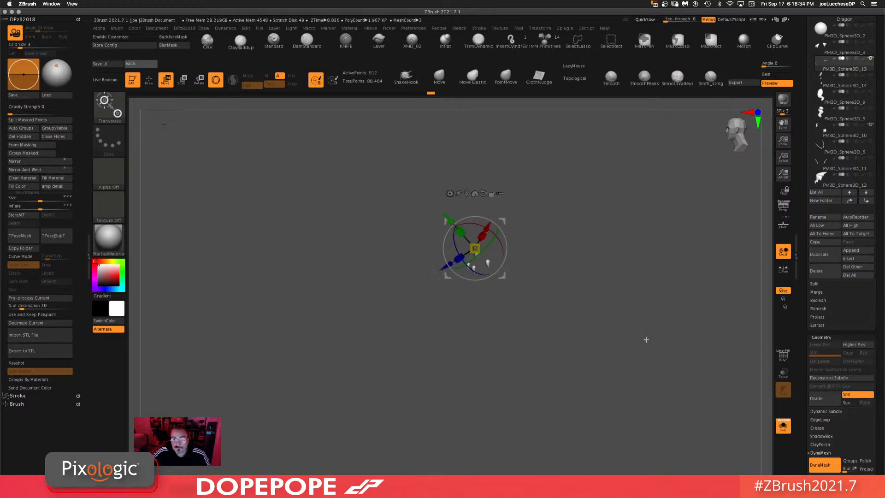
click(784, 426)
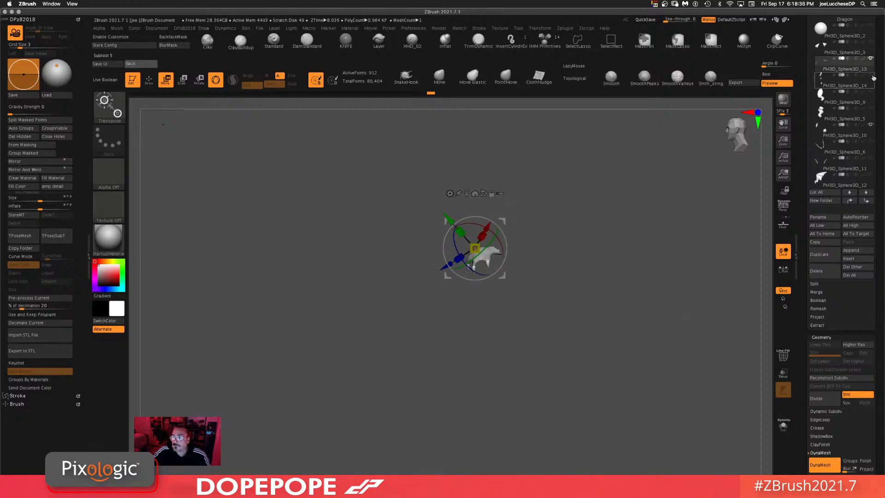
key(f)
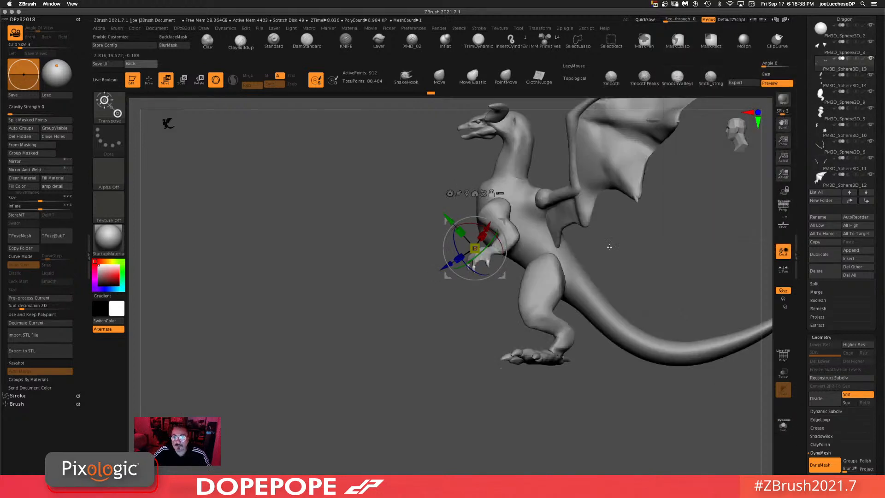
Step: Open the Ghidorah reference tool and orbit around it to study its wings and body
shift+drag(483, 280, 546, 264)
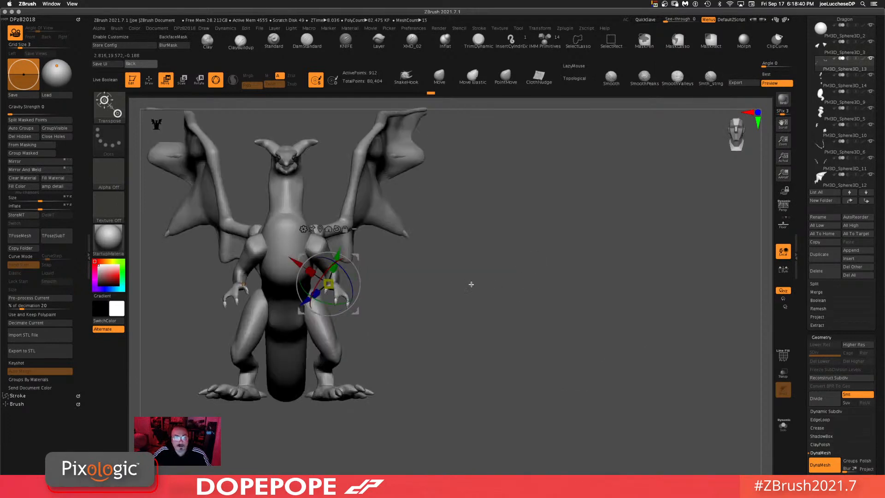
alt+drag(471, 285, 563, 293)
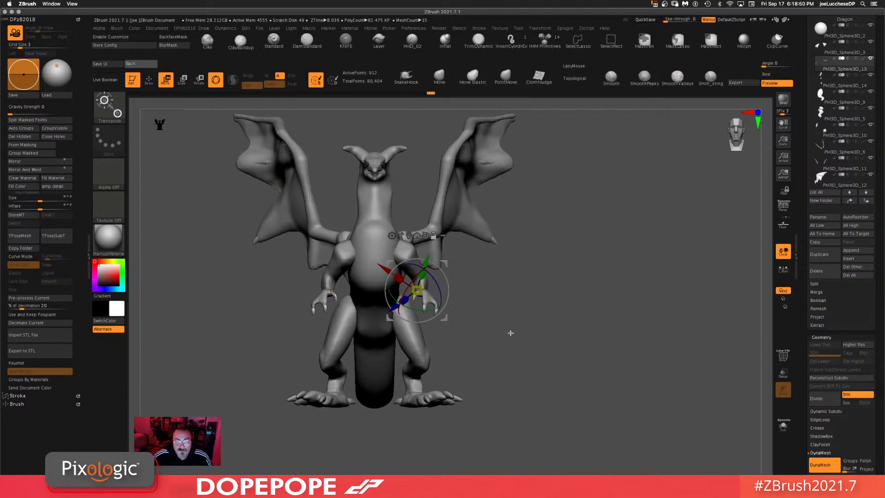
alt+drag(508, 319, 595, 319)
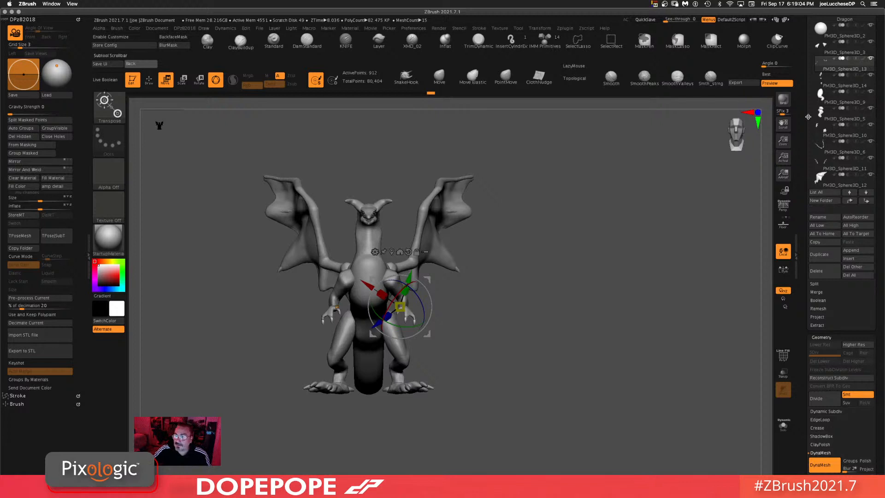
drag(805, 147, 806, 280)
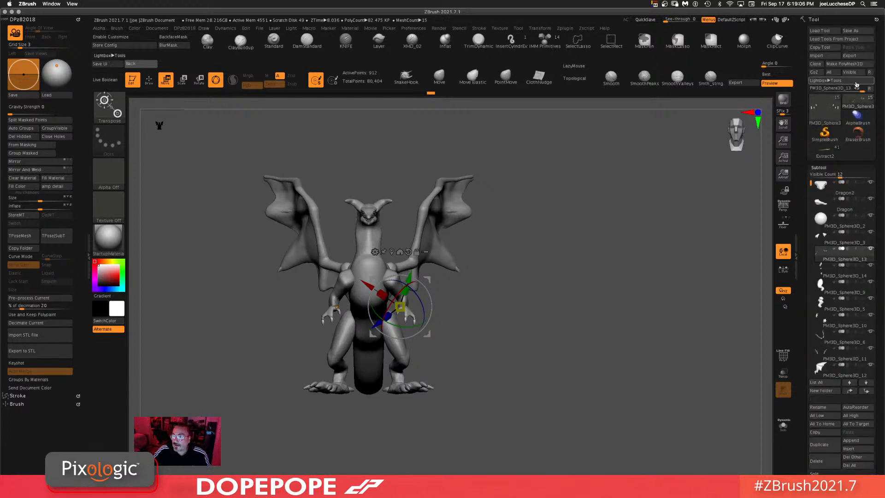
click(827, 152)
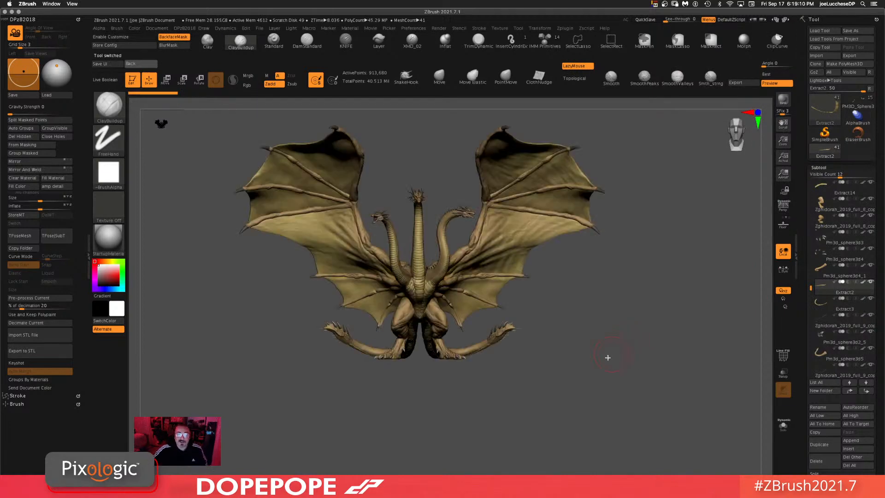
alt+drag(599, 354, 607, 376)
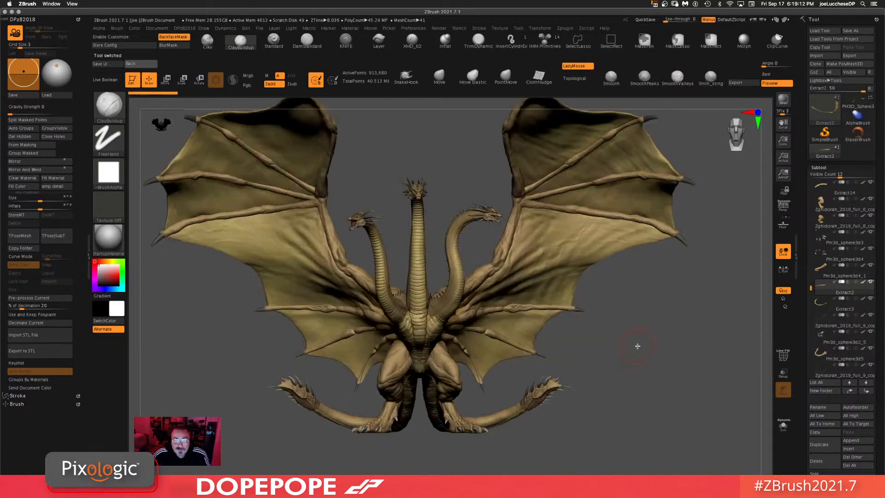
alt+drag(643, 330, 668, 355)
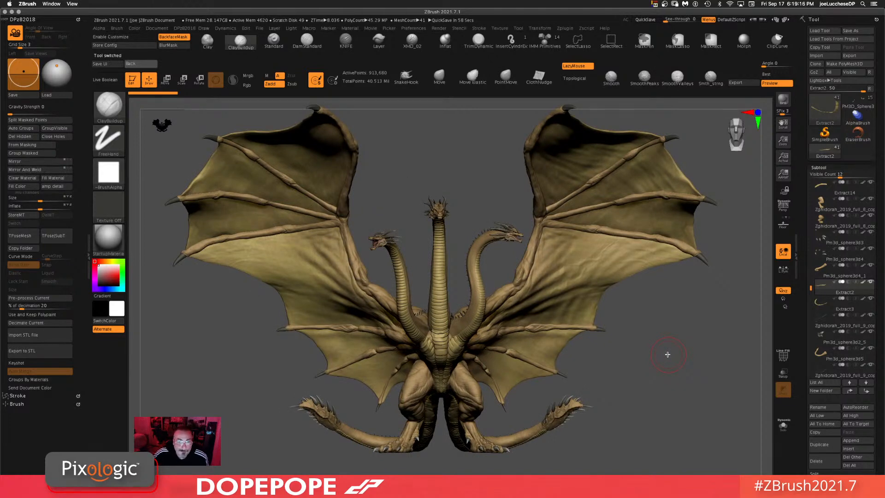
drag(634, 367, 629, 366)
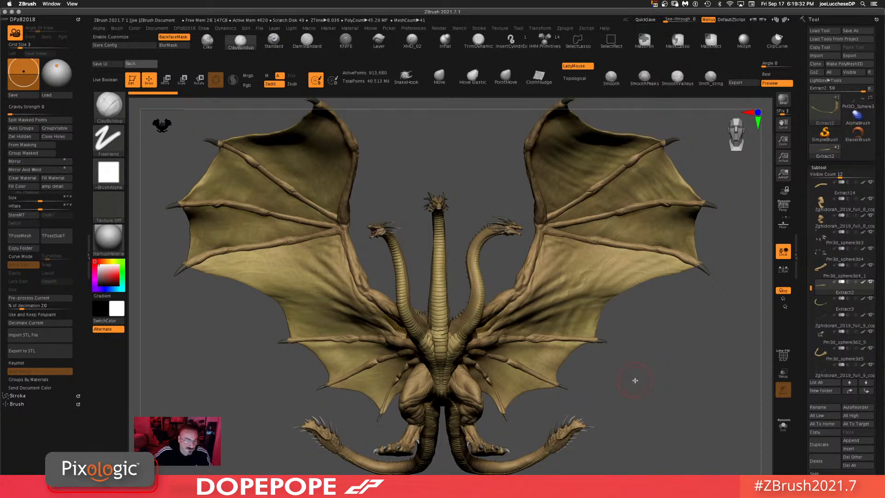
drag(624, 377, 622, 396)
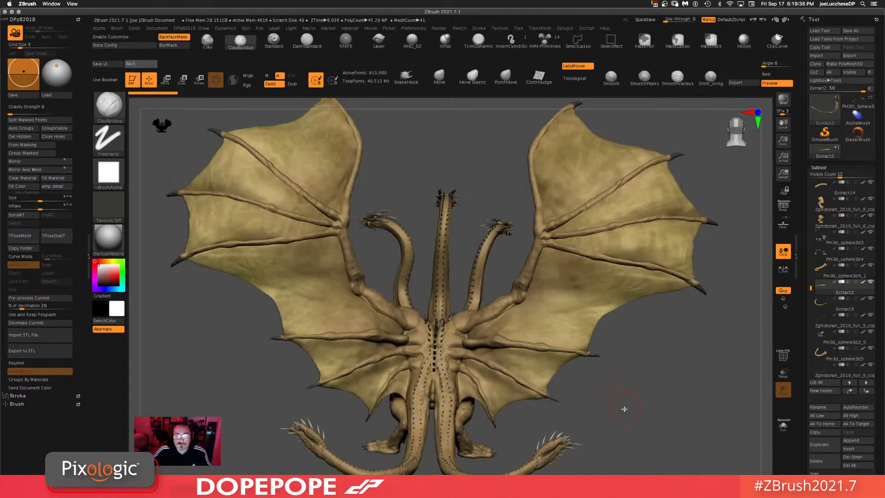
drag(641, 400, 583, 385)
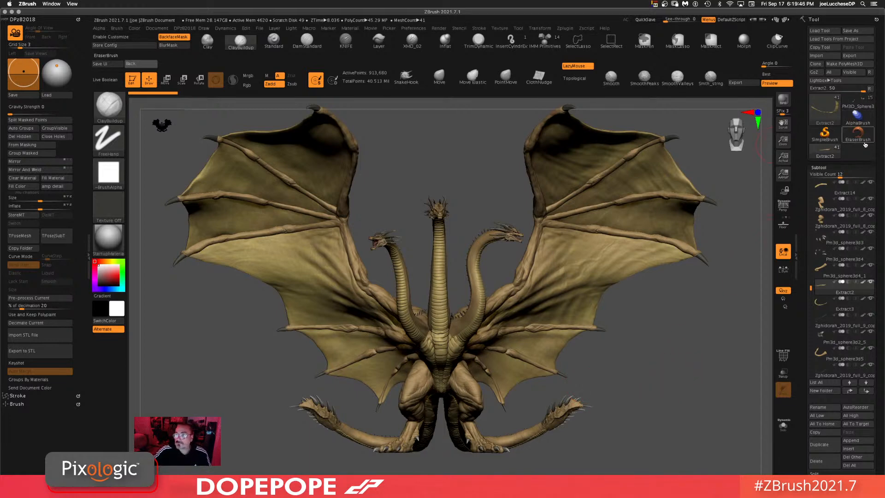
Step: Return to the dragon tool and orbit around it to review its proportions
click(858, 105)
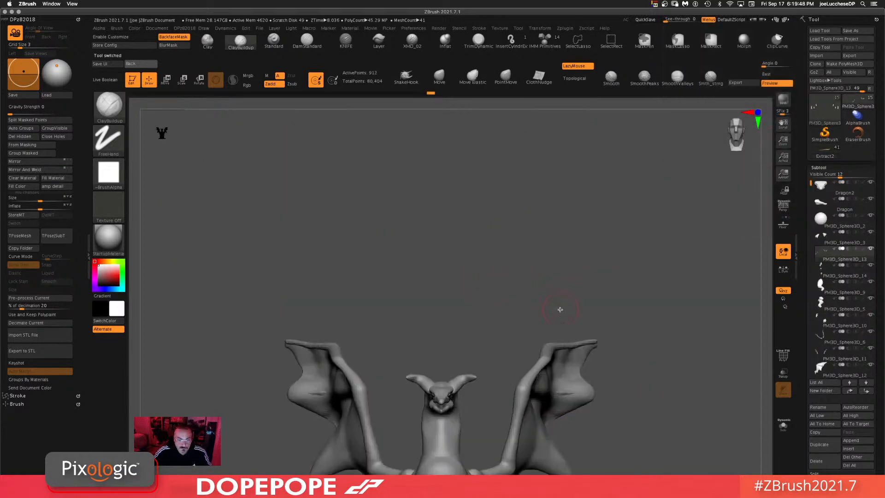
alt+drag(649, 398, 628, 309)
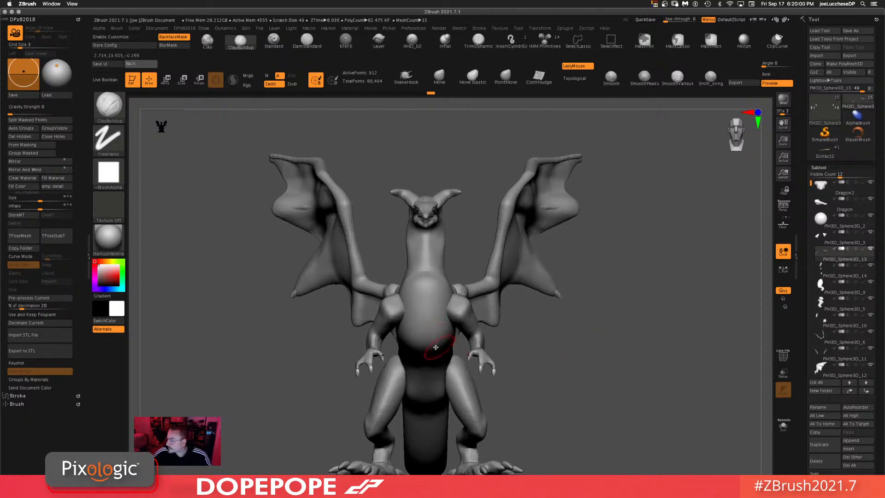
drag(632, 283, 611, 206)
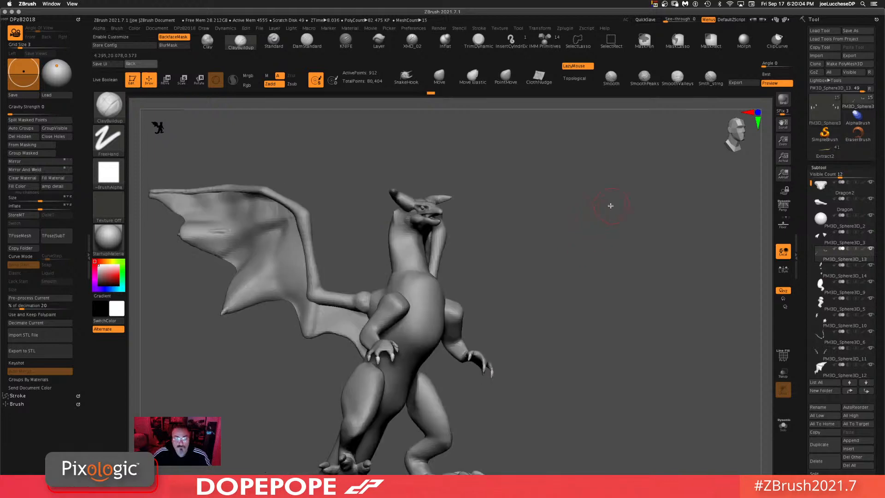
drag(598, 266, 461, 252)
drag(617, 243, 673, 270)
alt+drag(629, 276, 534, 189)
mouse_move(556, 237)
mouse_down()
mouse_move(421, 186)
mouse_move(467, 190)
mouse_move(475, 201)
mouse_up()
key(space)
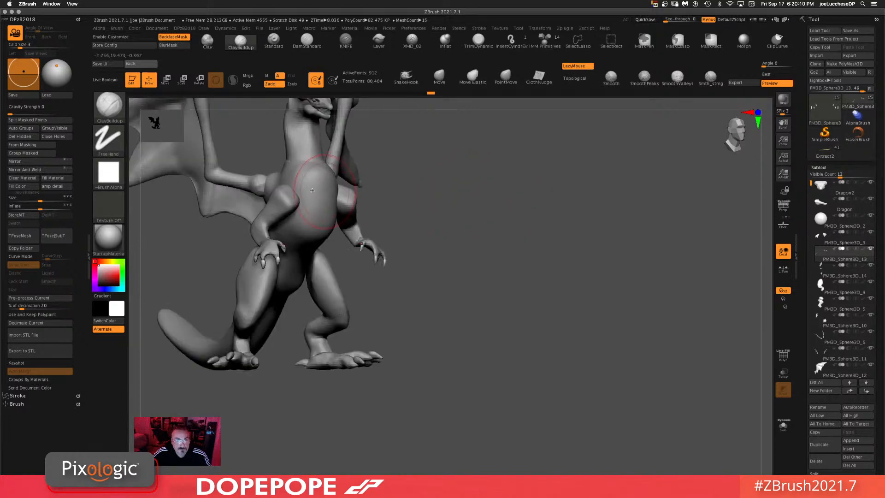
Step: Select another dragon subtool and orbit the model to inspect it from the side and below
alt+click(308, 196)
mouse_move(276, 179)
mouse_down()
mouse_move(245, 163)
mouse_move(227, 190)
mouse_move(231, 175)
mouse_up()
alt+drag(498, 185, 525, 212)
drag(525, 213, 537, 198)
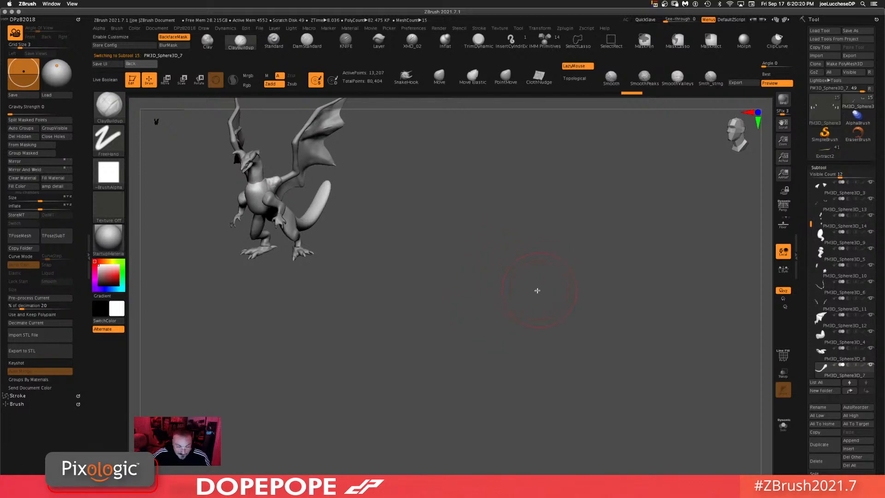
drag(554, 287, 543, 324)
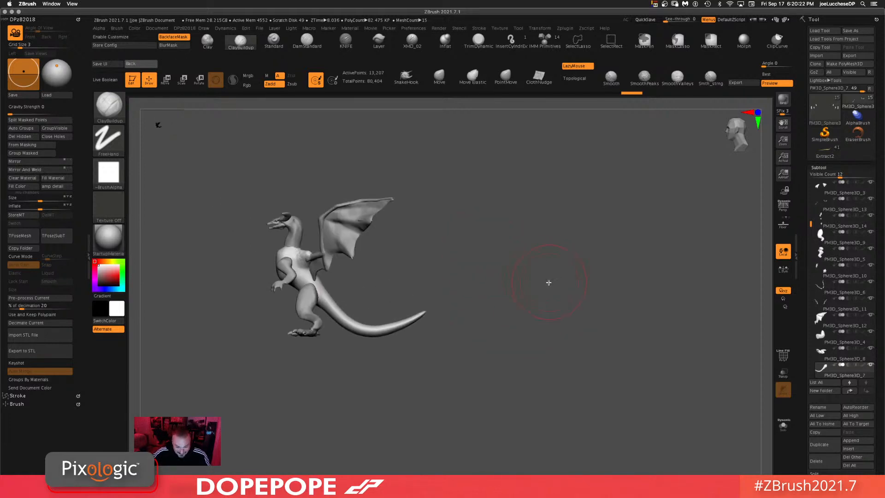
ctrl+drag(553, 271, 557, 350)
drag(553, 370, 554, 357)
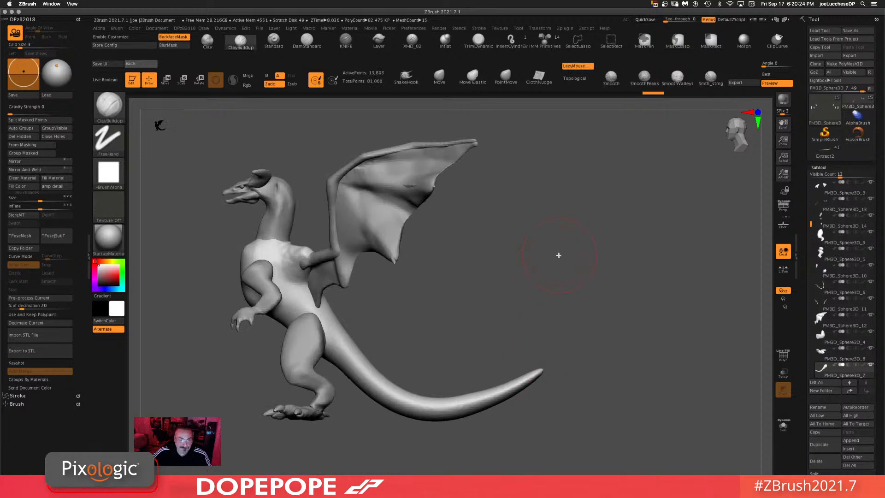
drag(536, 268, 527, 268)
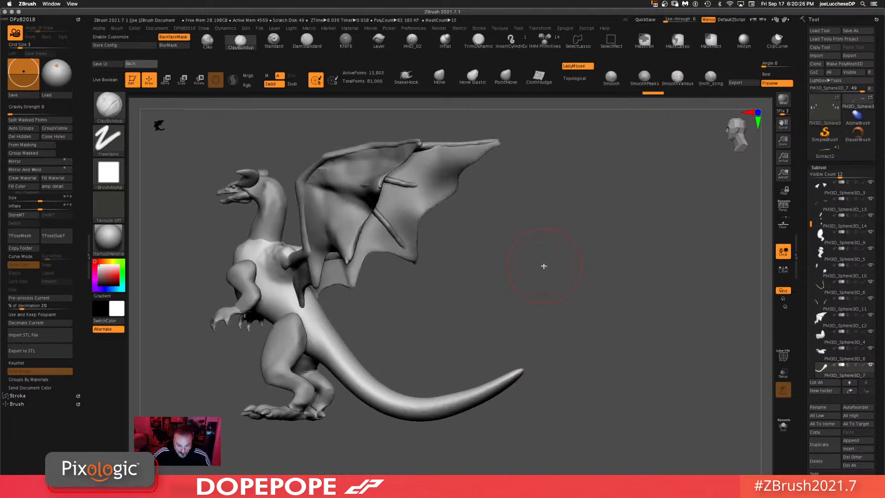
drag(546, 261, 580, 317)
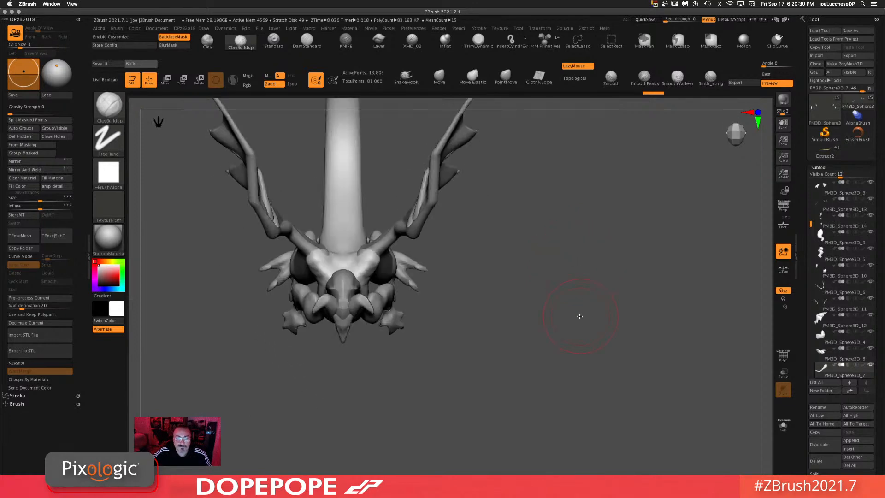
Step: Select the wing arm subtool and switch to the Move gizmo
drag(482, 328, 455, 297)
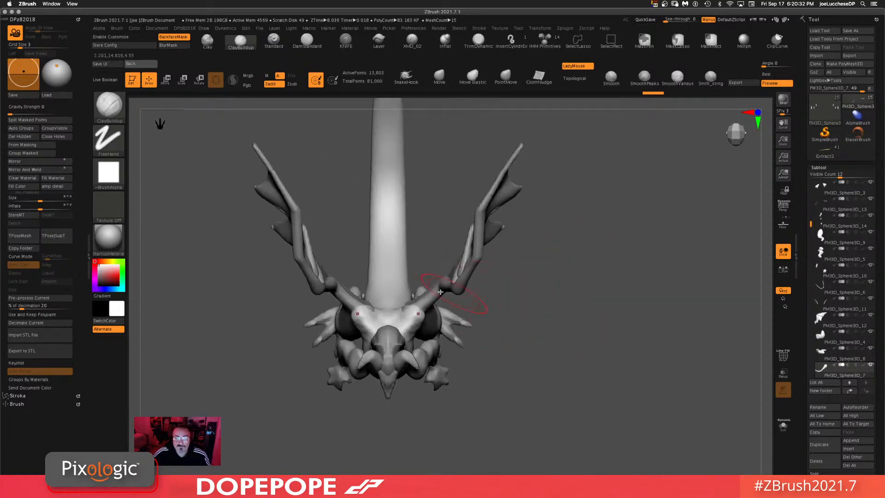
alt+click(431, 298)
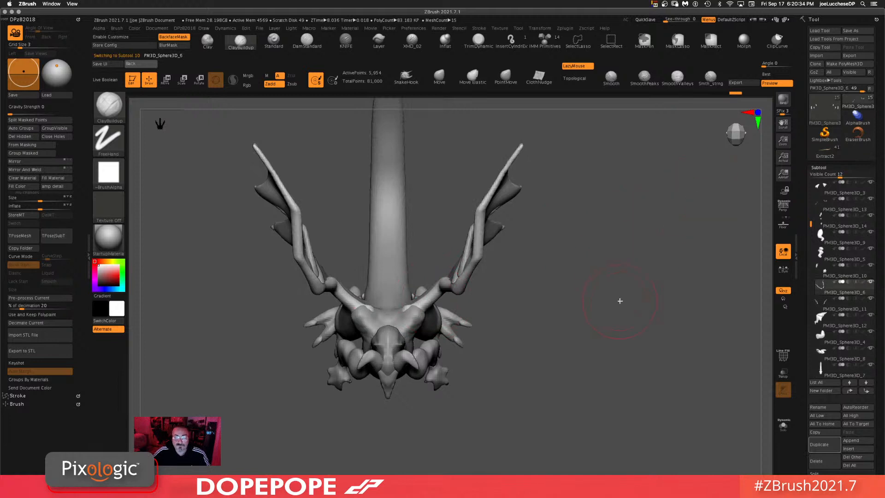
drag(620, 301, 595, 223)
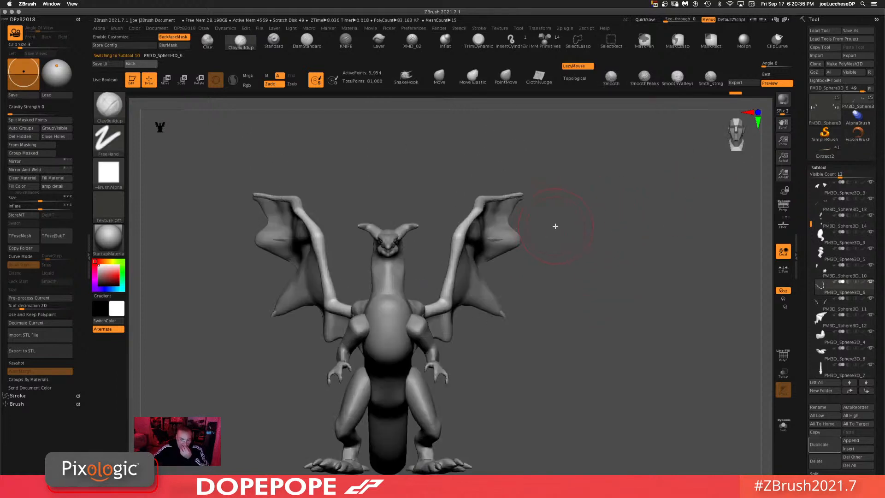
drag(576, 345, 591, 319)
drag(660, 306, 625, 255)
key(w)
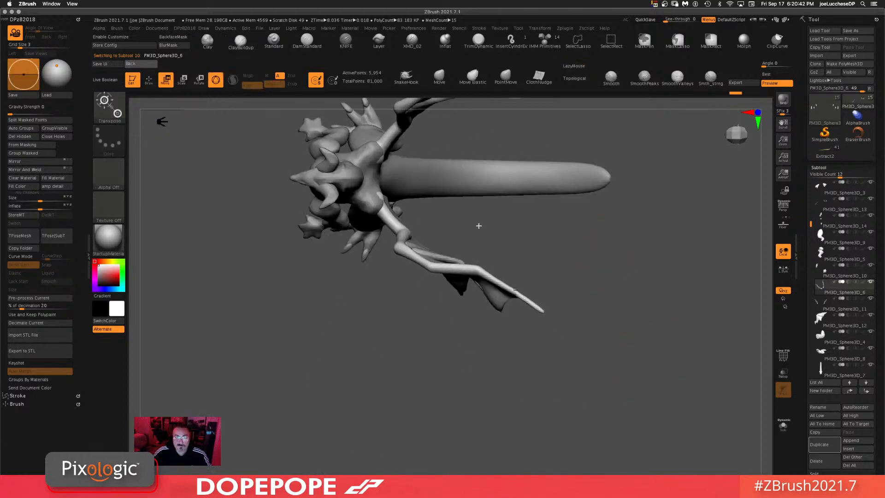
Step: Reposition the gizmo pivot onto the wing arm's shoulder and orbit to view the dragon from the side, front and below
alt+drag(504, 224, 457, 268)
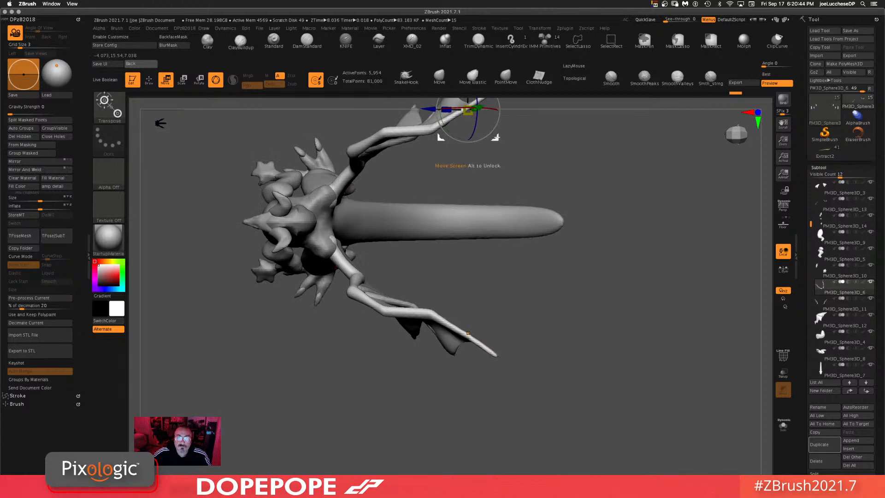
alt+drag(503, 139, 351, 276)
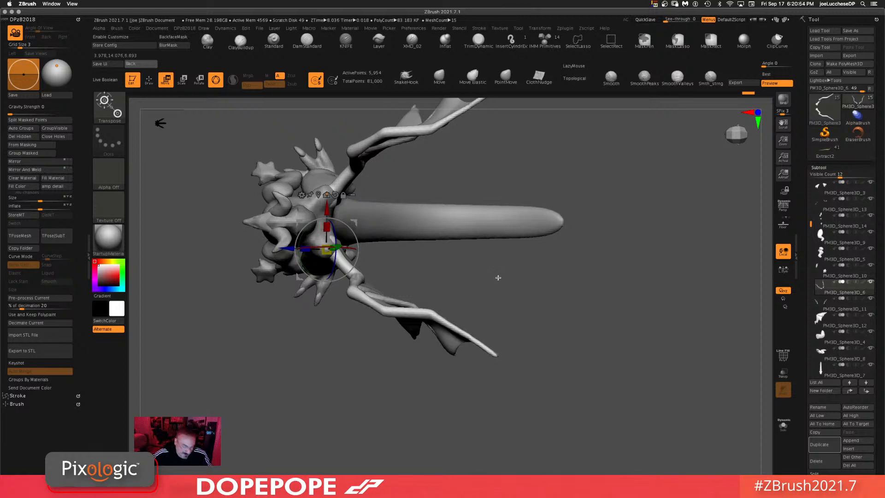
drag(527, 310, 551, 279)
drag(532, 366, 491, 300)
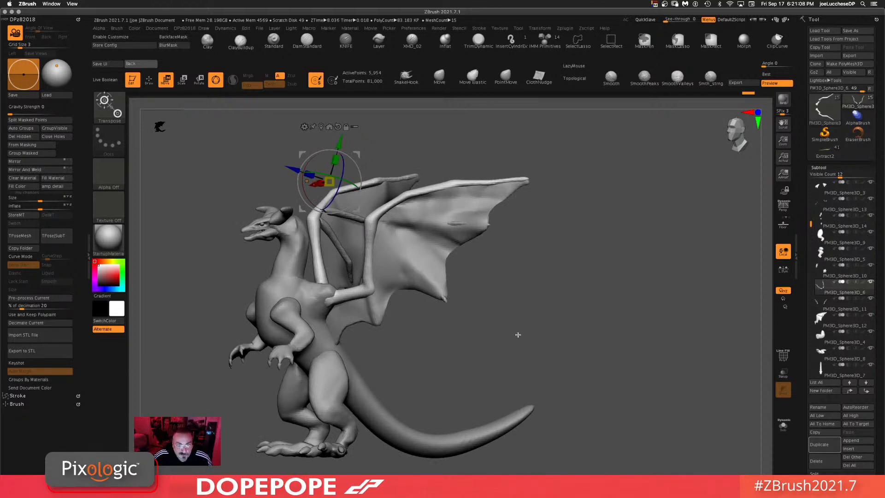
drag(488, 323, 506, 331)
drag(411, 363, 493, 341)
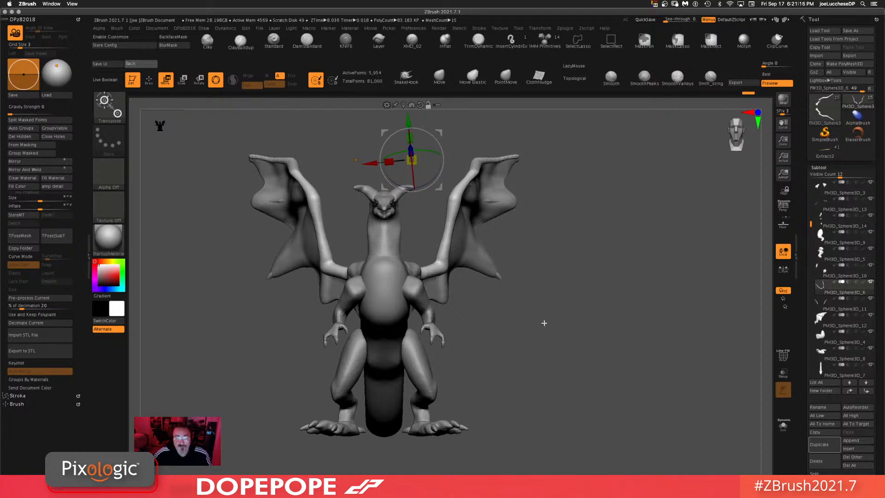
mouse_move(551, 317)
mouse_down()
mouse_move(555, 382)
mouse_move(581, 285)
mouse_move(569, 440)
mouse_move(582, 237)
mouse_up()
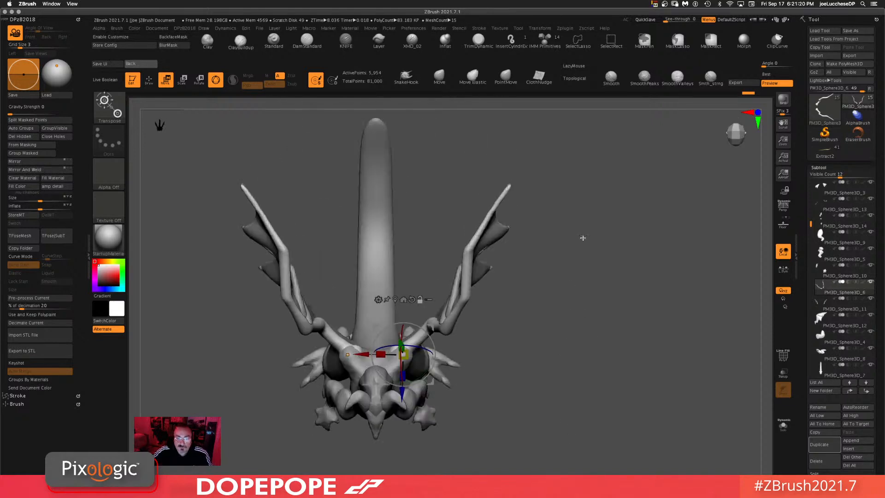
mouse_move(548, 196)
ctrl+shift+mouse_down()
mouse_move(495, 341)
mouse_move(455, 348)
ctrl+shift+mouse_up()
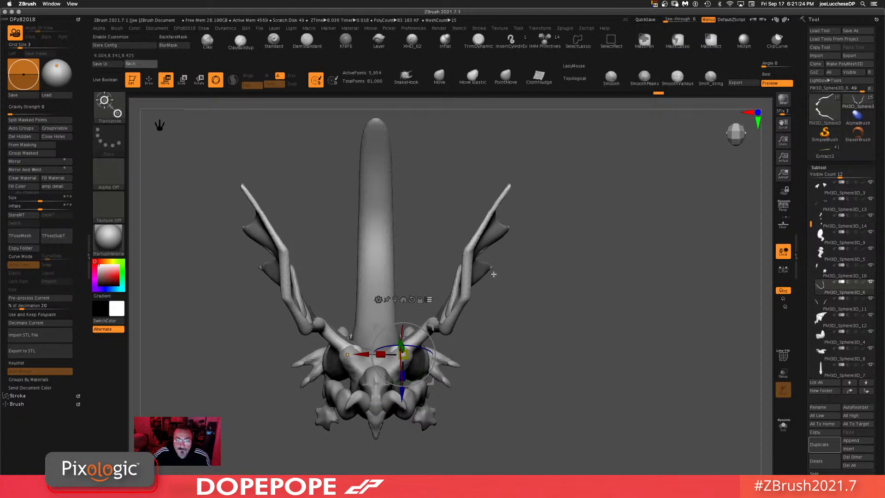
Step: Rotate the wing arm subtool outward with the gizmo and lower it onto the shoulders
mouse_move(565, 236)
ctrl+alt+shift+mouse_down()
mouse_move(518, 435)
mouse_move(305, 229)
mouse_move(337, 178)
mouse_move(562, 229)
ctrl+alt+shift+mouse_up()
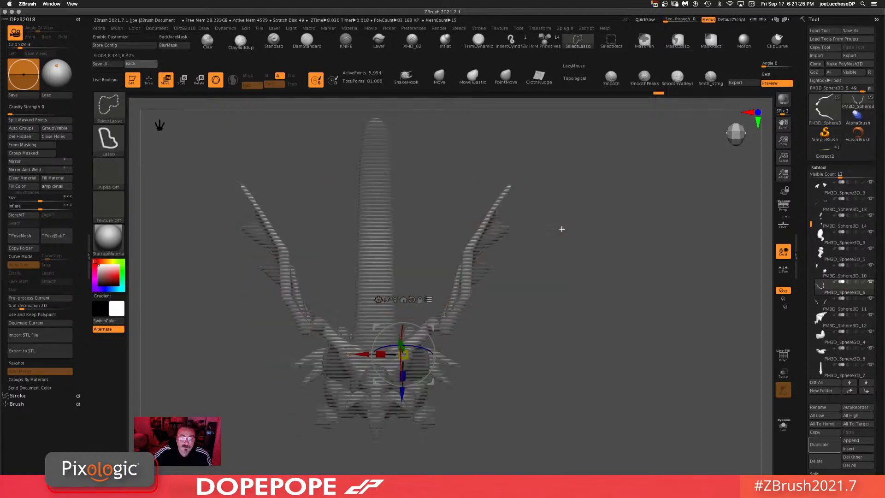
mouse_move(518, 164)
ctrl+shift+mouse_down()
mouse_move(420, 330)
mouse_move(528, 198)
mouse_move(521, 175)
ctrl+shift+mouse_up()
mouse_move(522, 281)
mouse_down()
mouse_move(545, 223)
mouse_move(585, 231)
mouse_move(572, 227)
mouse_move(598, 193)
mouse_move(648, 245)
mouse_move(534, 275)
mouse_up()
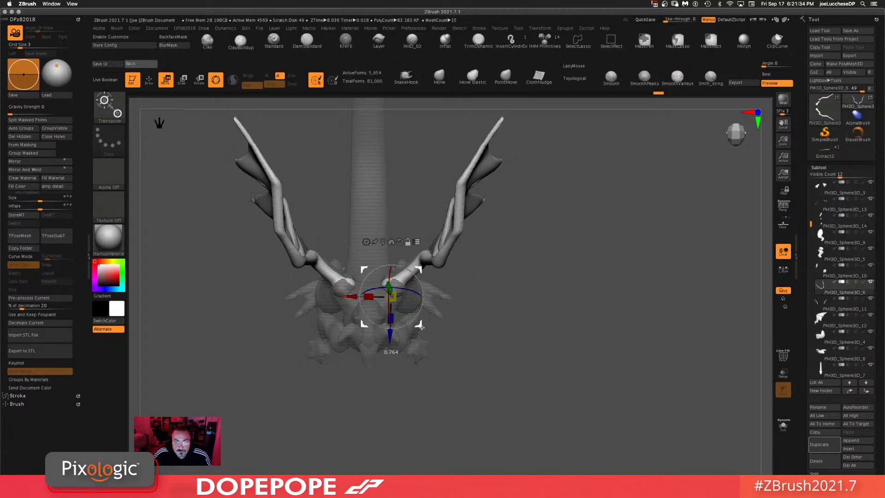
drag(423, 305, 429, 284)
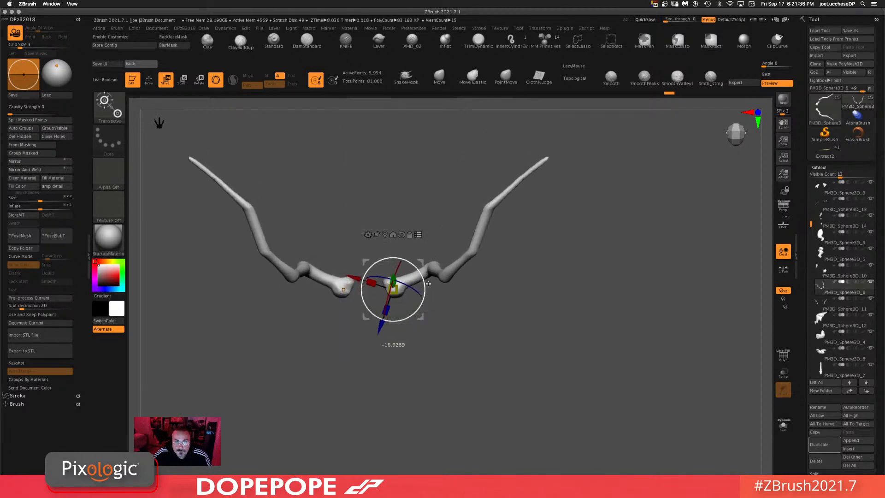
drag(521, 295, 560, 127)
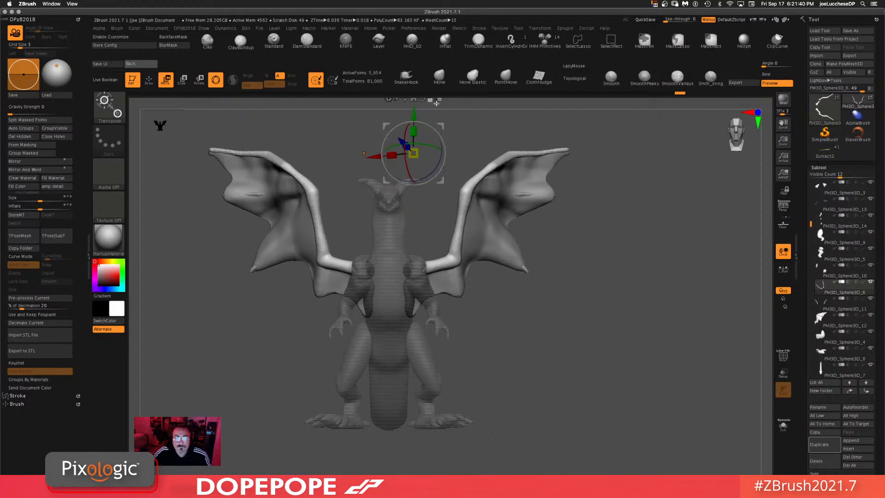
alt+drag(440, 184, 428, 239)
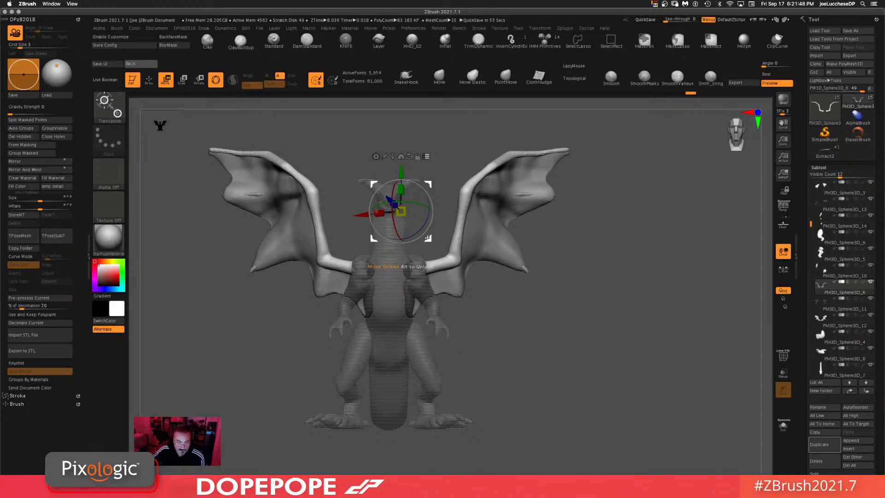
drag(430, 238, 435, 232)
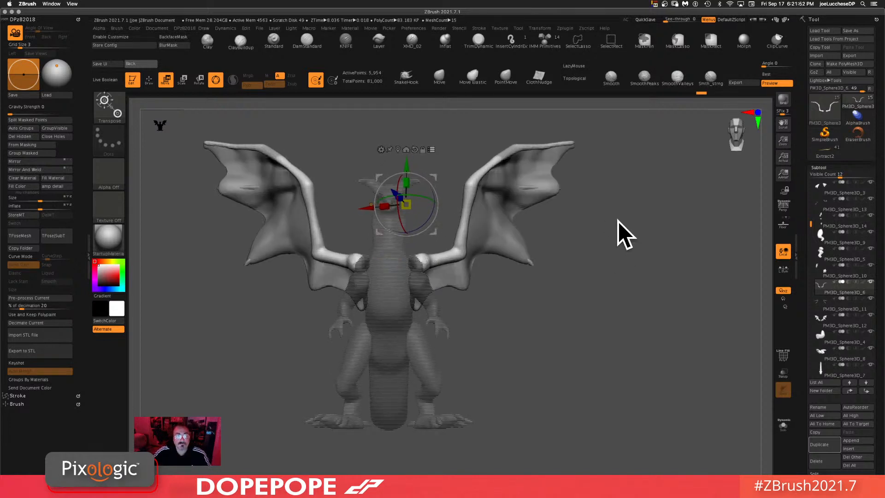
Step: Switch to the Move brush, decline Dynamic Subdiv, and zoom out to frame the whole dragon
click(439, 77)
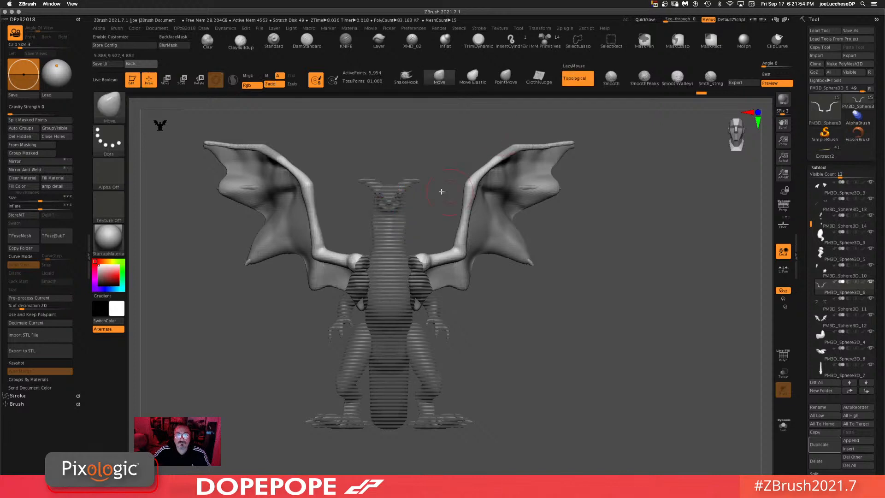
key(d)
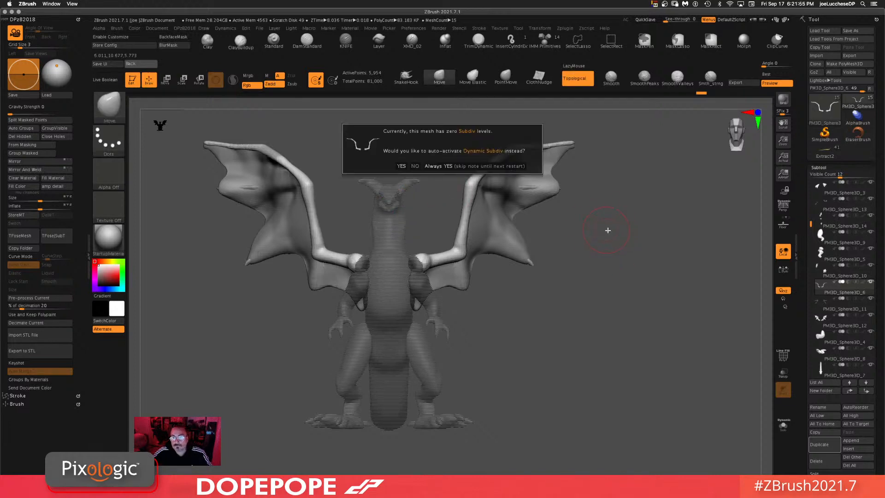
click(412, 167)
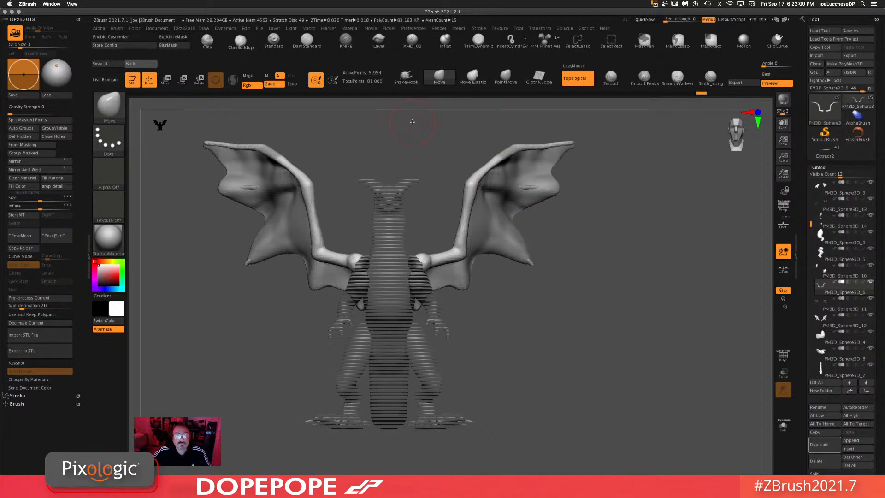
key(w)
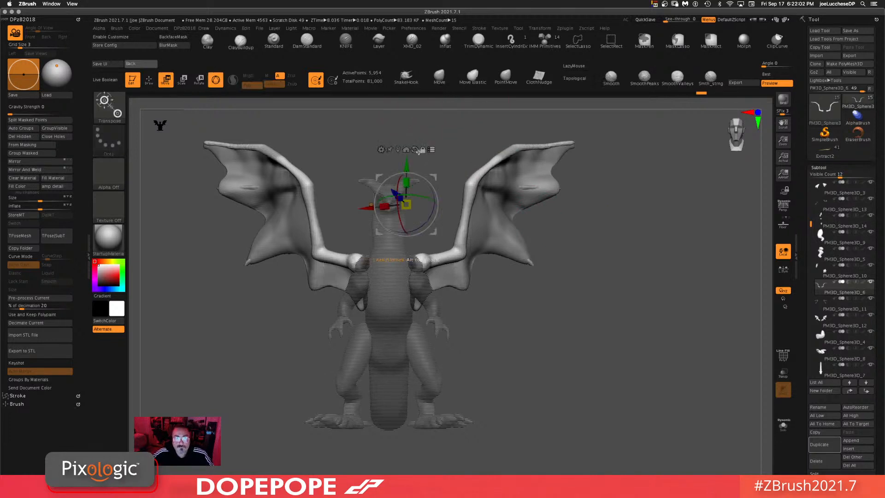
ctrl+click(601, 217)
ctrl+drag(581, 337, 594, 386)
mouse_move(578, 332)
alt+mouse_down()
mouse_move(568, 299)
mouse_move(597, 313)
alt+mouse_up()
click(439, 77)
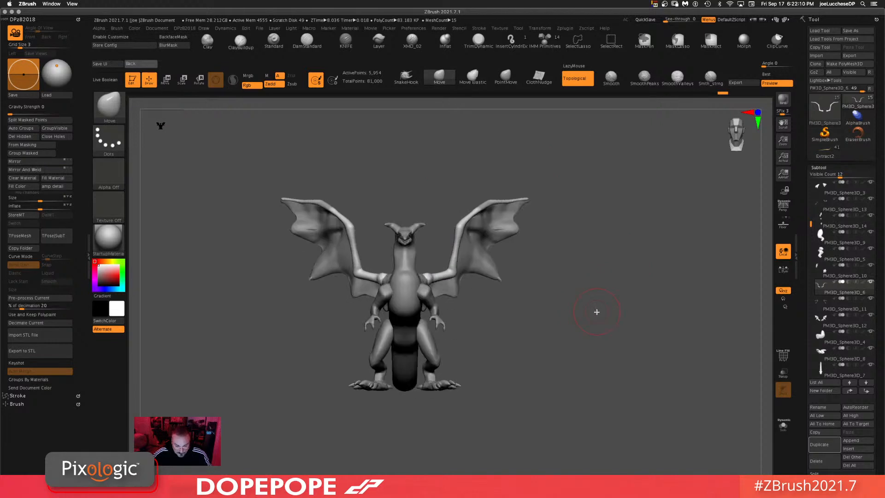
Step: Save the tool as Dragon2.ztl
click(850, 30)
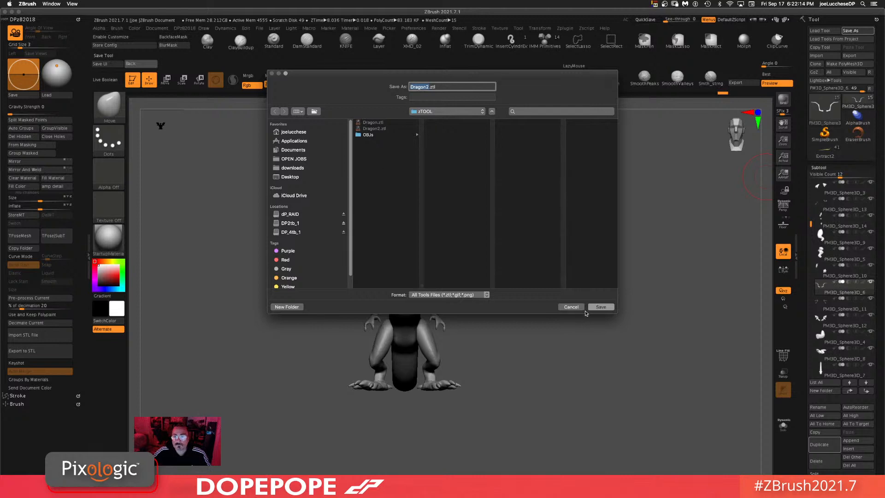
click(599, 308)
click(492, 119)
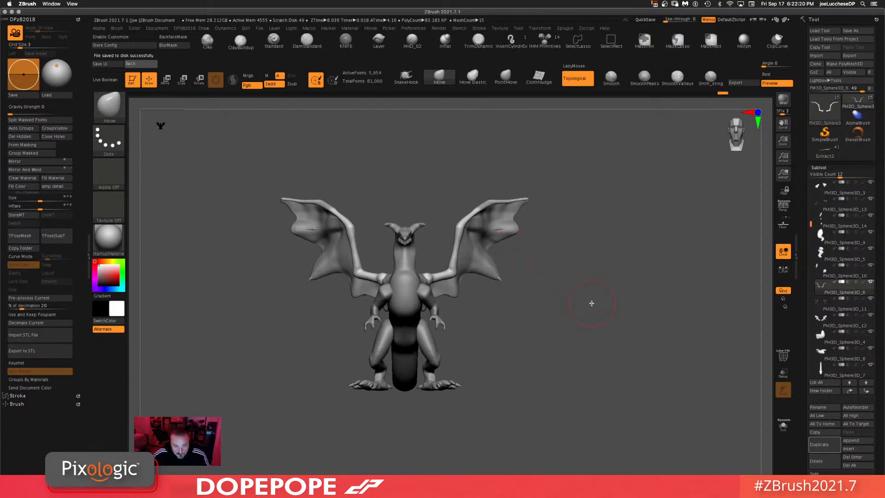
Step: Select the wing membrane subtool and orbit around the dragon to inspect the wings
drag(599, 293, 500, 241)
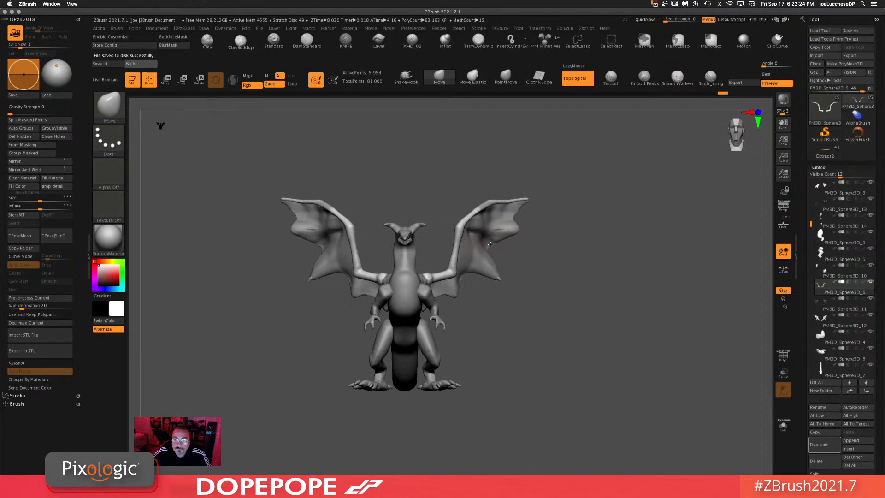
alt+click(500, 241)
drag(615, 249, 565, 258)
drag(497, 251, 515, 243)
mouse_move(471, 276)
mouse_down()
mouse_move(482, 288)
mouse_move(459, 289)
mouse_move(418, 319)
mouse_move(403, 298)
mouse_up()
mouse_move(500, 305)
mouse_down()
mouse_move(525, 287)
mouse_move(611, 350)
mouse_move(526, 350)
mouse_up()
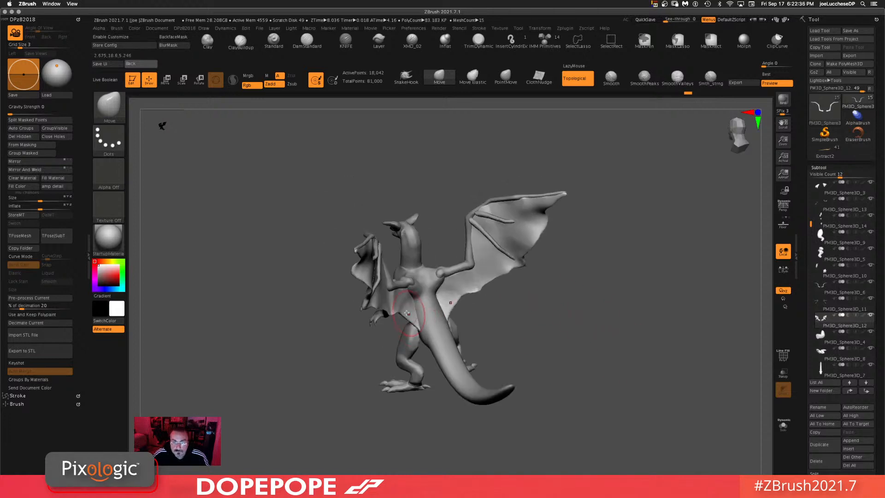
mouse_move(404, 310)
mouse_down()
mouse_move(406, 317)
mouse_move(416, 308)
mouse_up()
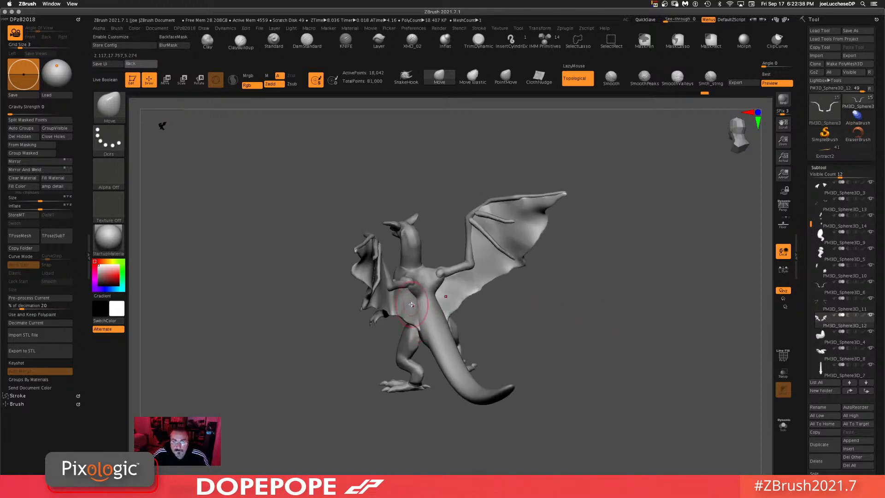
shift+drag(632, 324, 626, 321)
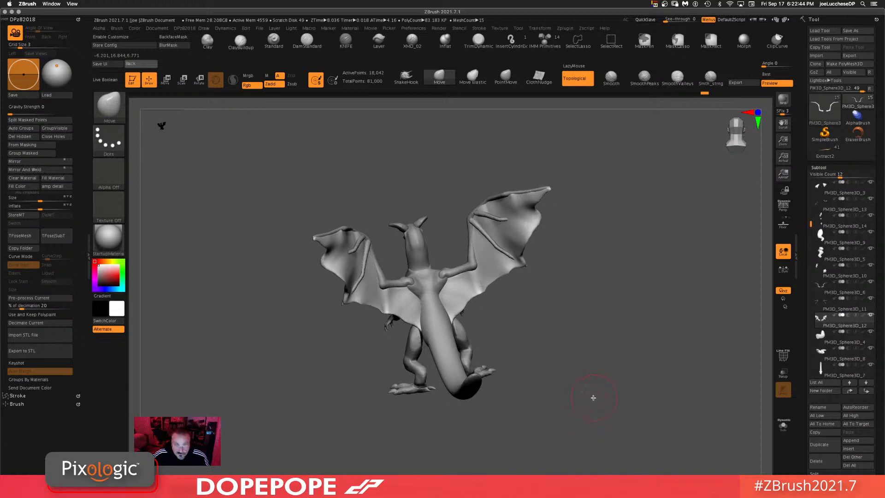
Step: Try reshaping the wing membrane with Move and Clay brush strokes, then undo the strokes
shift+drag(594, 397, 611, 286)
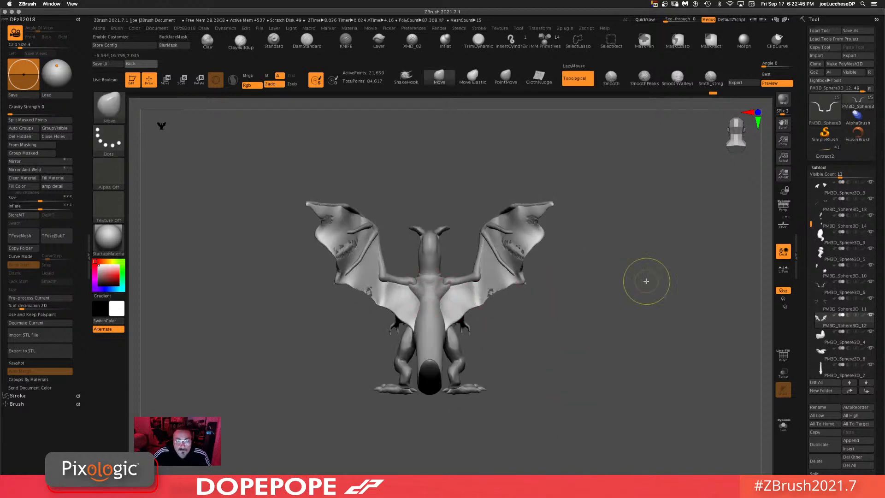
key(ctrl+z)
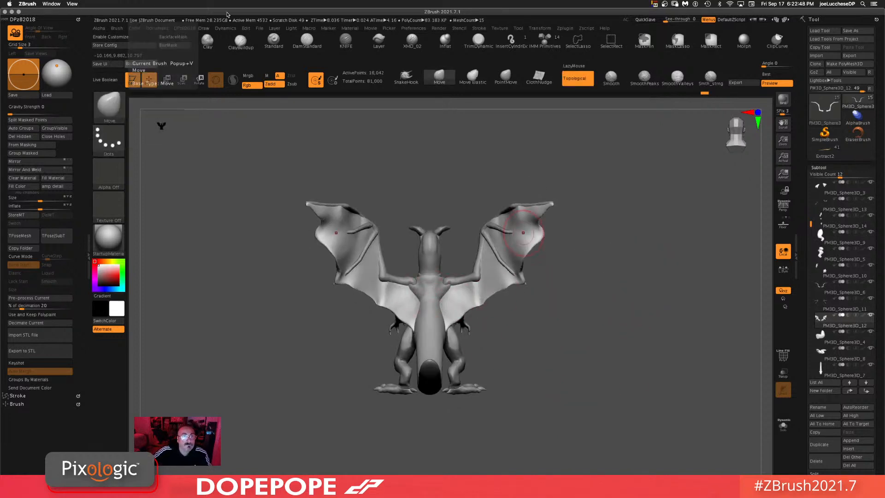
click(211, 42)
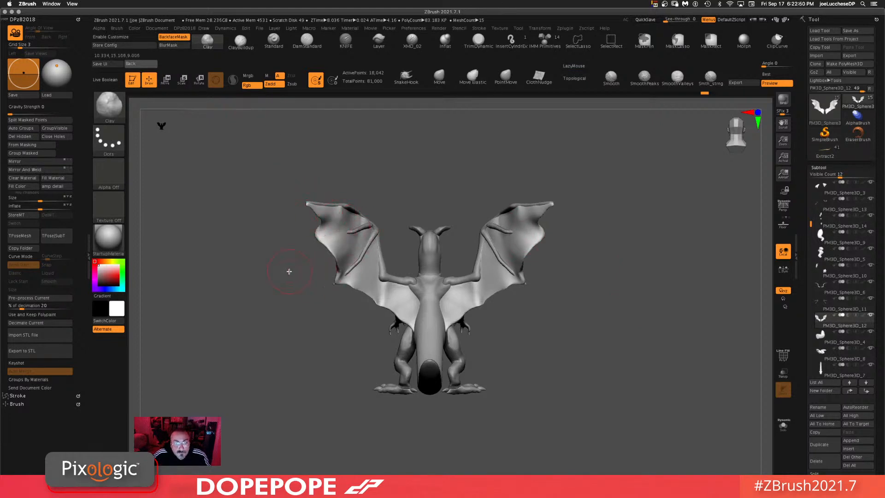
mouse_move(309, 369)
mouse_down()
mouse_move(587, 370)
mouse_move(442, 299)
mouse_move(492, 293)
mouse_move(506, 303)
mouse_move(480, 287)
mouse_move(470, 314)
mouse_move(482, 329)
mouse_up()
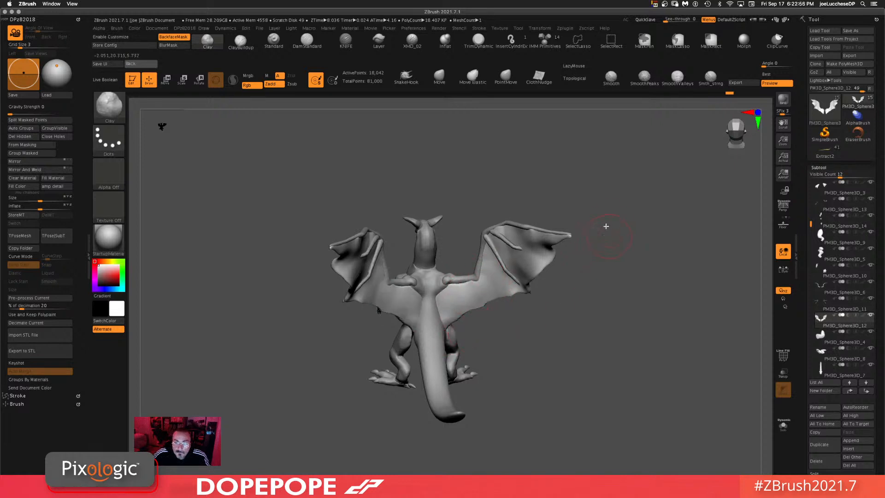
drag(606, 227, 648, 216)
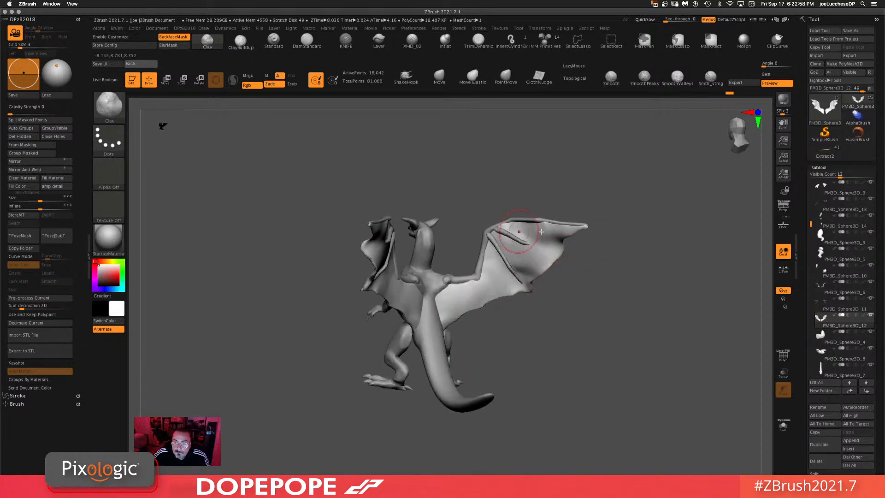
ctrl+drag(668, 243, 671, 375)
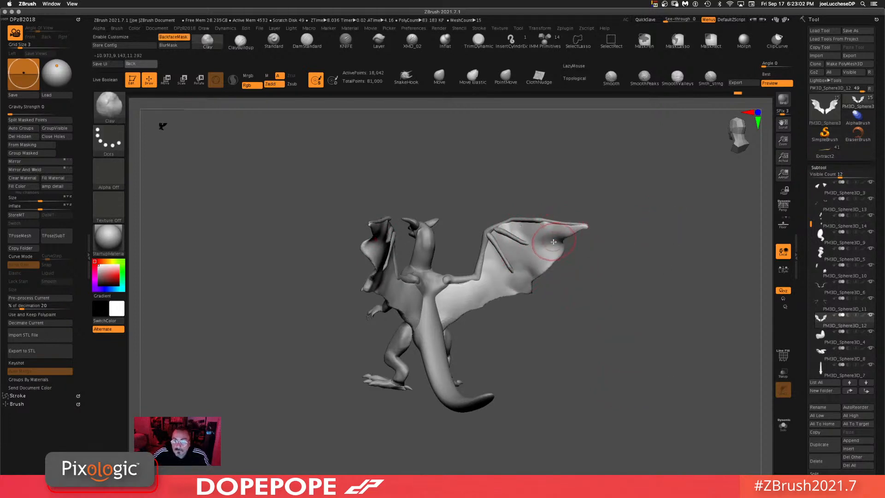
mouse_move(554, 242)
mouse_down()
mouse_move(574, 248)
mouse_move(624, 231)
mouse_up()
mouse_move(546, 241)
mouse_down()
mouse_move(573, 244)
mouse_move(561, 281)
mouse_up()
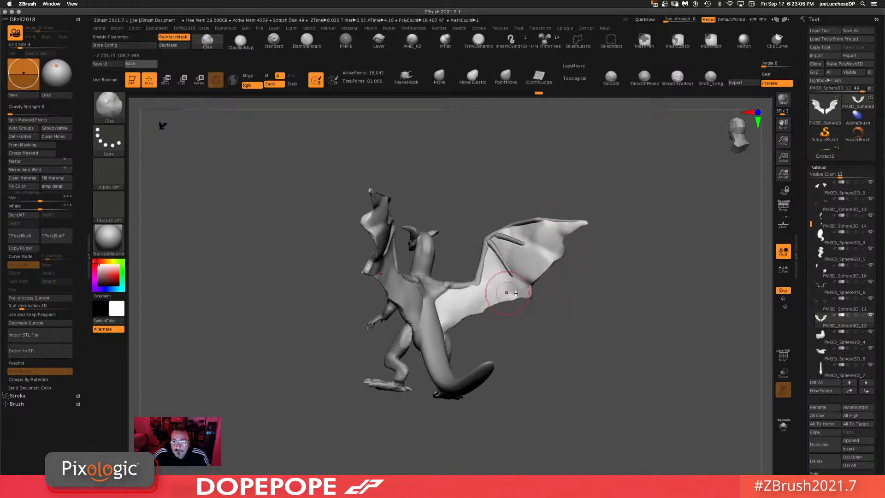
drag(504, 293, 530, 300)
shift+drag(563, 326, 562, 318)
mouse_move(651, 251)
ctrl+mouse_down()
mouse_move(637, 349)
mouse_move(608, 325)
ctrl+mouse_up()
mouse_move(356, 242)
shift+mouse_down()
mouse_move(354, 220)
mouse_move(340, 220)
mouse_move(331, 233)
mouse_move(351, 268)
mouse_move(382, 292)
shift+mouse_up()
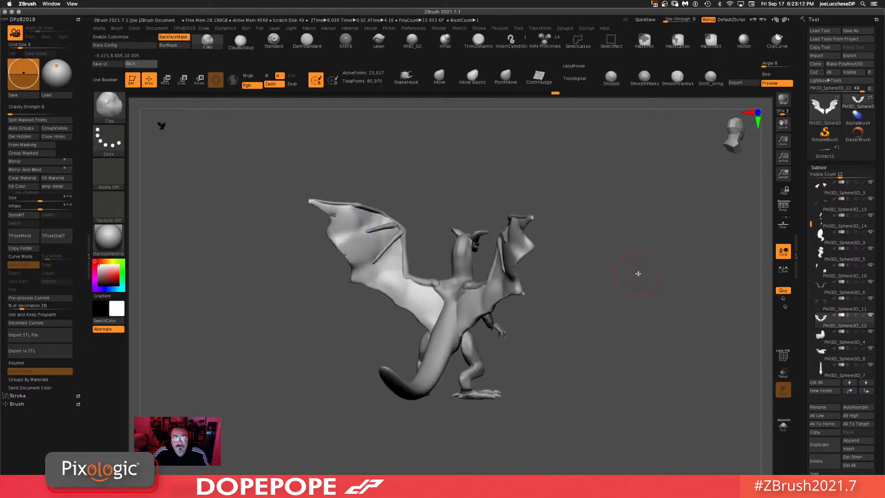
mouse_move(636, 273)
mouse_down()
mouse_move(610, 274)
mouse_move(609, 369)
mouse_up()
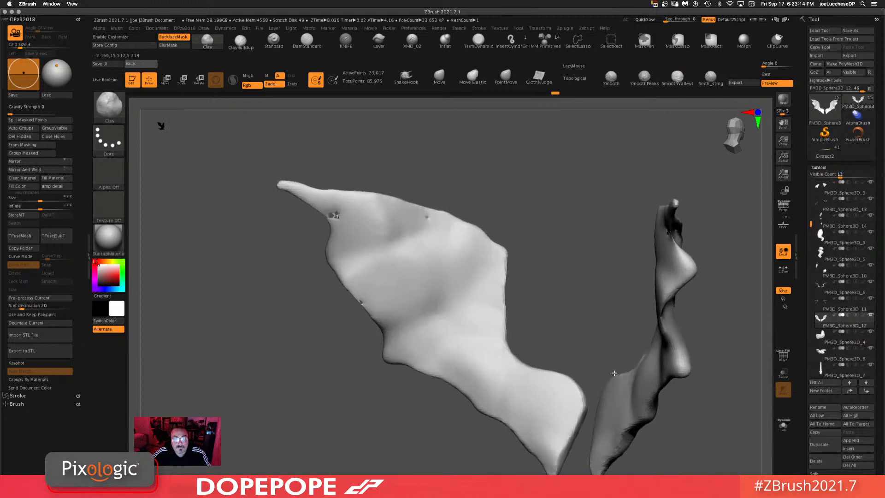
key(ctrl+z)
key(ctrl+z)
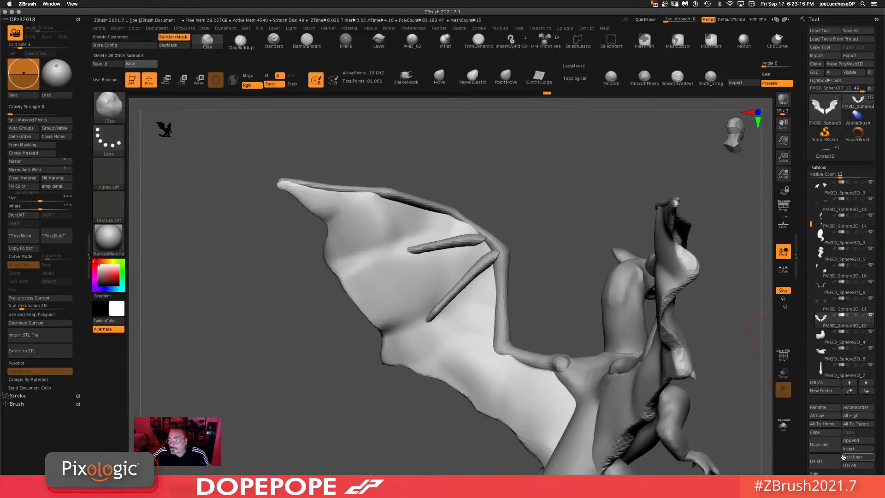
Step: DynaMesh the wing membrane subtool at a resolution of 32
scroll(800, 345, down, 10)
drag(800, 345, 800, 343)
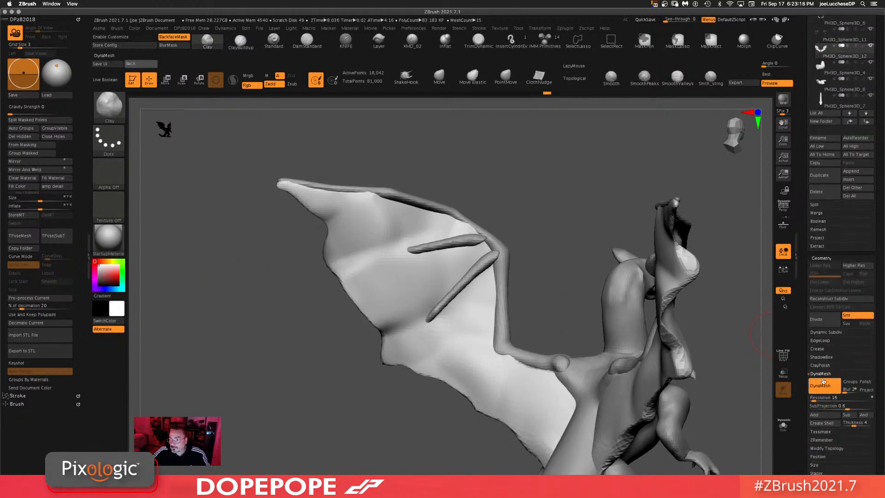
click(814, 396)
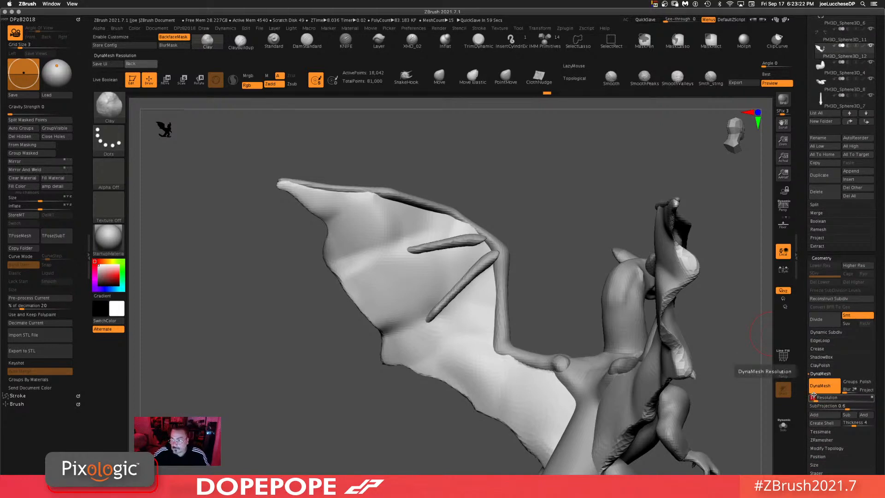
mouse_move(564, 206)
ctrl+mouse_down()
mouse_move(568, 294)
mouse_move(563, 237)
ctrl+mouse_up()
mouse_move(702, 320)
alt+mouse_down()
mouse_move(638, 274)
mouse_move(628, 301)
alt+mouse_up()
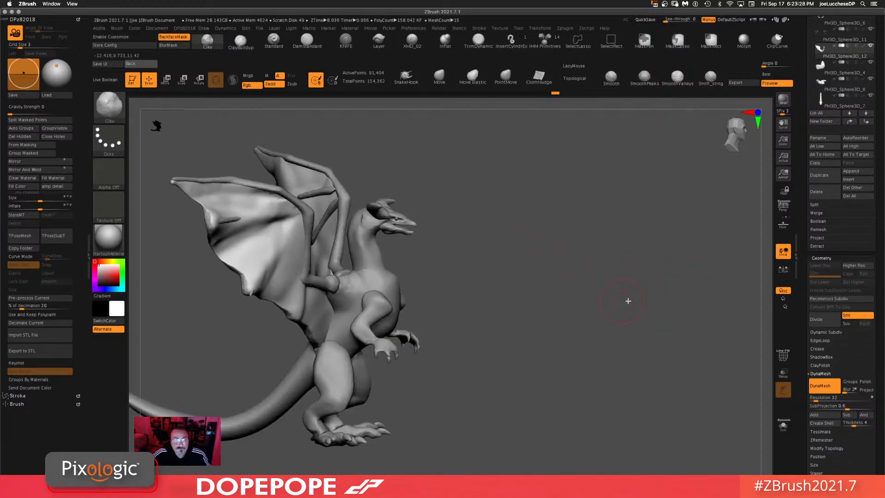
Step: Orbit around the whole dragon to inspect the remeshed wings, then select the head horn subtool
drag(585, 282, 597, 254)
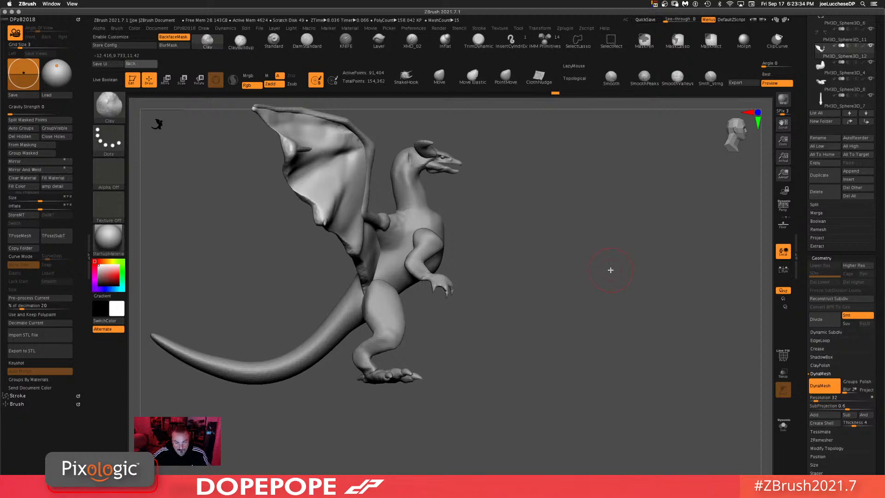
drag(566, 345, 589, 203)
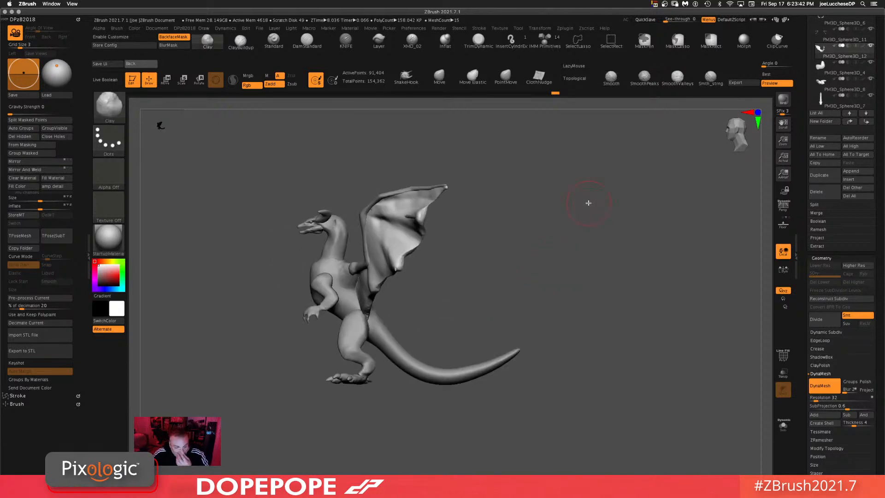
drag(560, 242, 550, 296)
drag(559, 237, 587, 275)
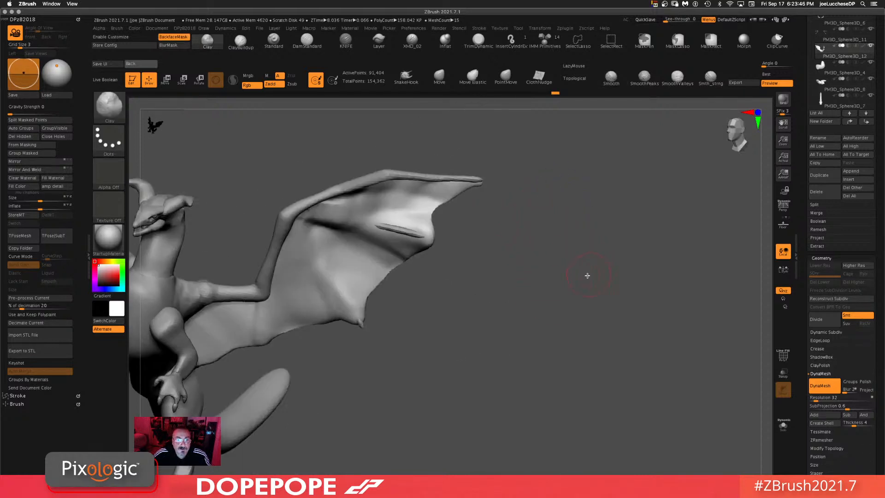
alt+drag(513, 281, 598, 275)
drag(372, 185, 380, 206)
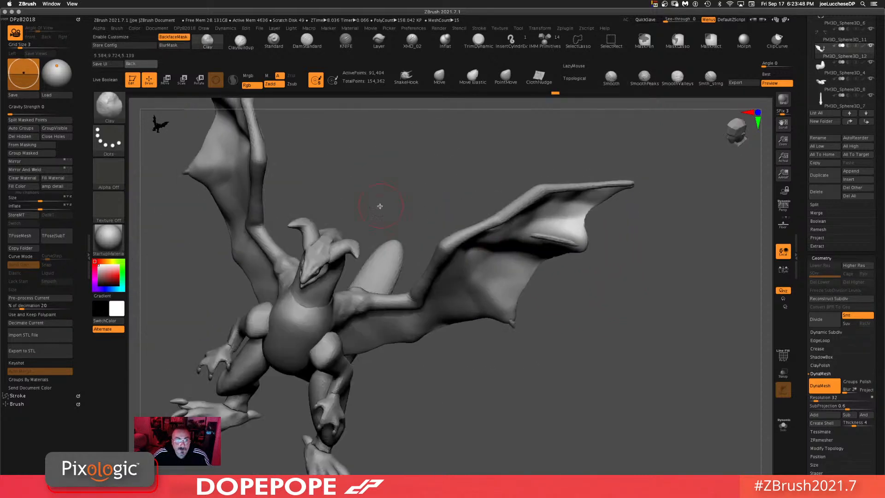
alt+click(312, 235)
drag(391, 202, 404, 178)
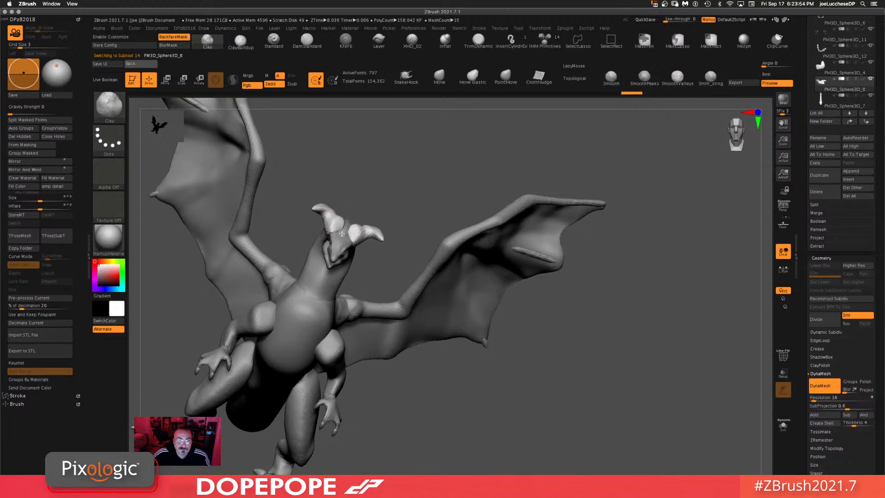
drag(475, 159, 468, 134)
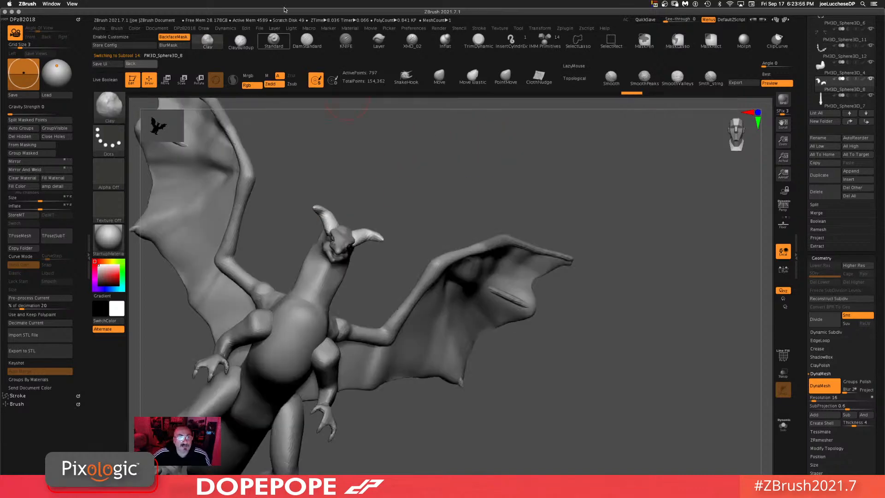
Step: Switch to the Move brush and nudge the horn subtool slightly
click(441, 79)
key(space)
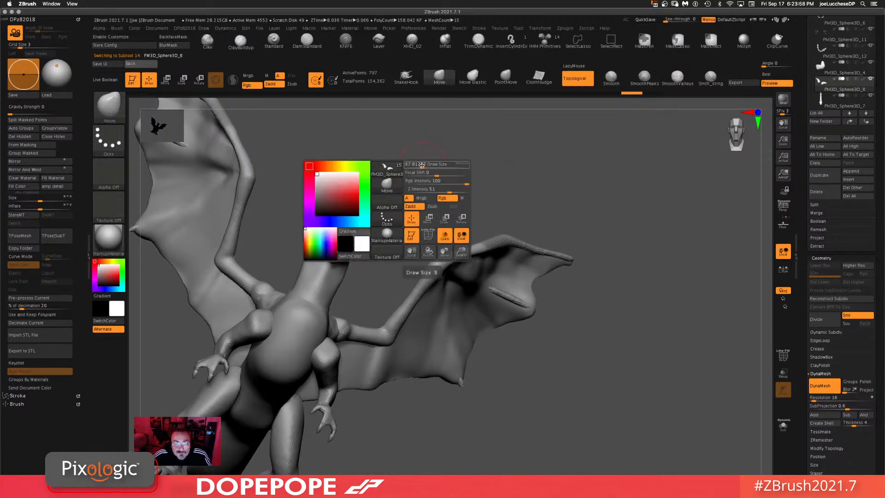
drag(393, 196, 394, 189)
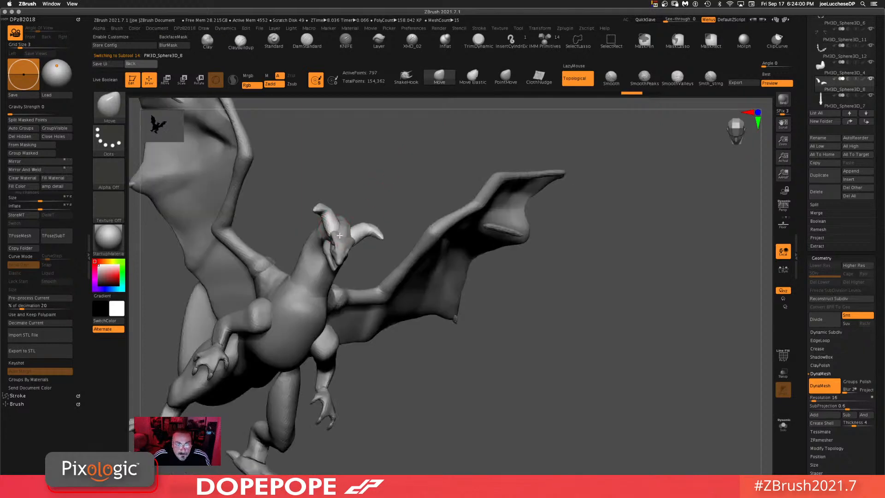
drag(443, 158, 416, 196)
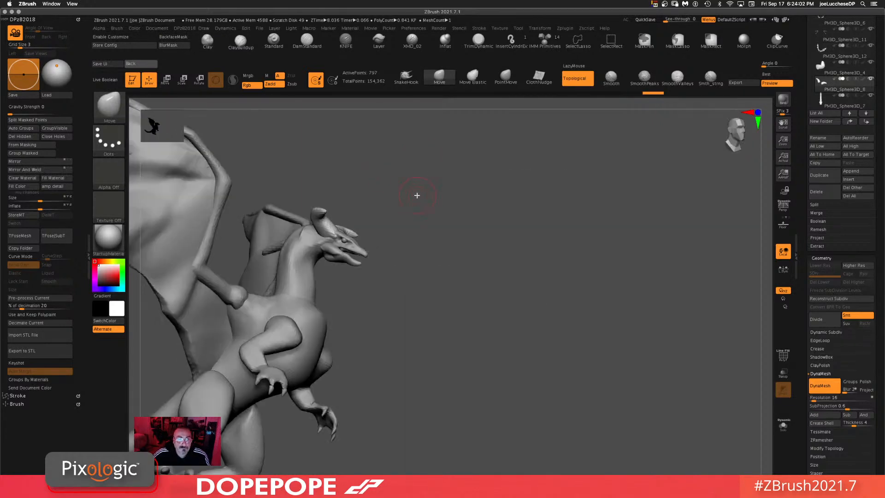
drag(369, 217, 441, 147)
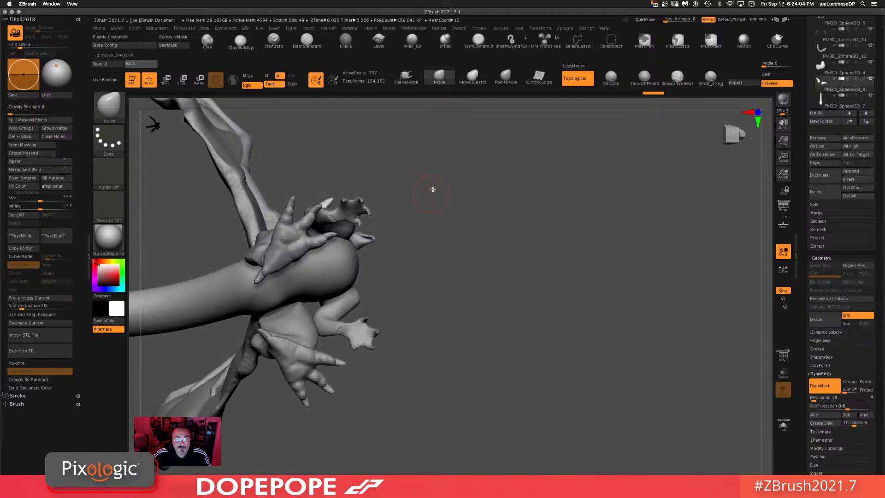
Step: Select the Dragon2 head subtool
key(space)
drag(433, 187, 418, 236)
alt+click(369, 237)
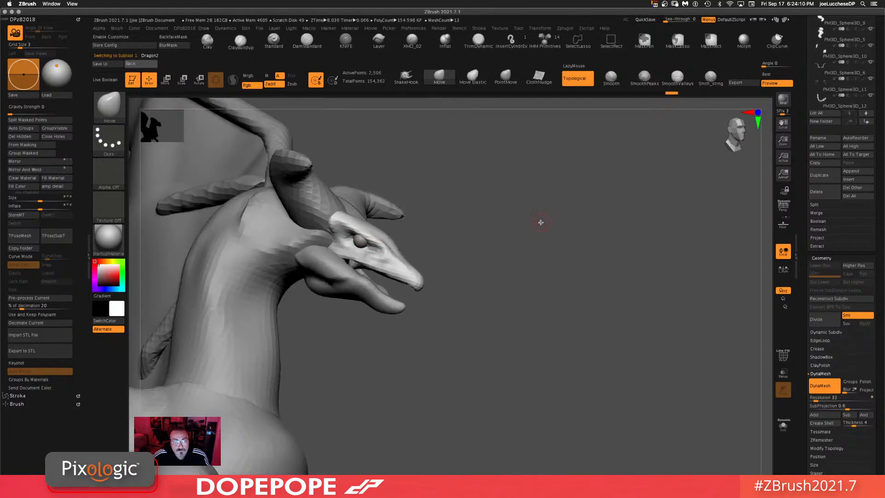
drag(512, 181, 518, 133)
Step: Sculpt around the head's eye and brow with the ClayBuildup brush
click(241, 40)
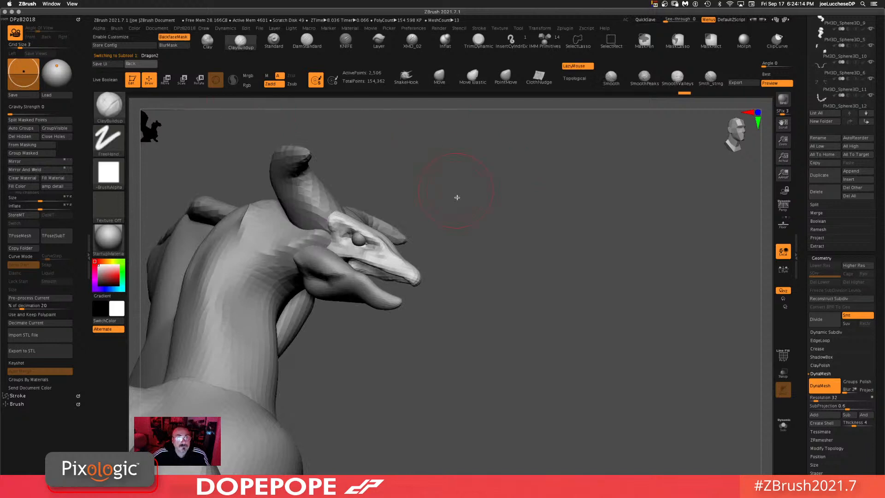
key(space)
drag(455, 204, 411, 216)
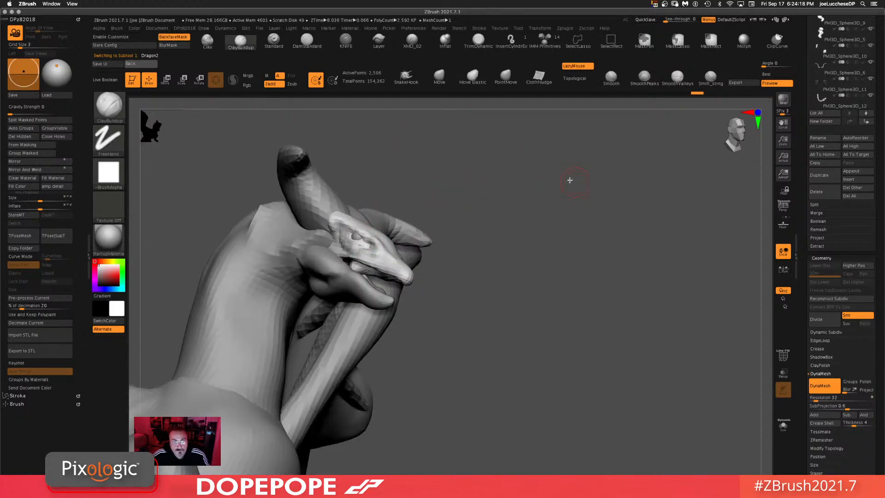
drag(569, 180, 542, 172)
key(space)
mouse_move(487, 205)
mouse_down()
mouse_move(494, 182)
mouse_move(478, 183)
mouse_up()
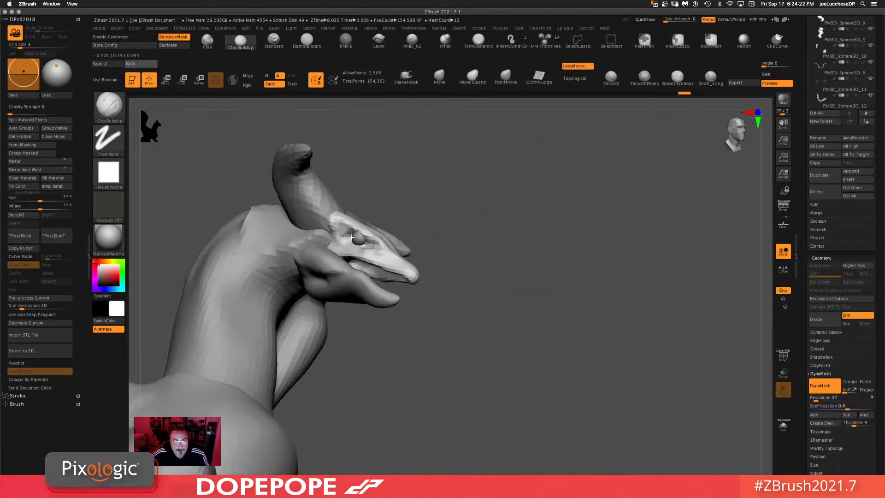
drag(358, 245, 364, 250)
drag(538, 198, 536, 214)
drag(342, 237, 346, 238)
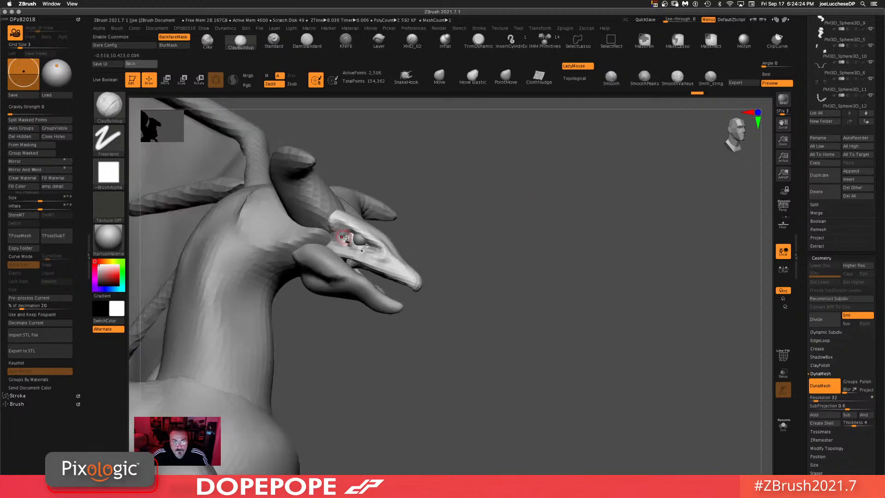
drag(330, 200, 406, 273)
drag(502, 272, 468, 276)
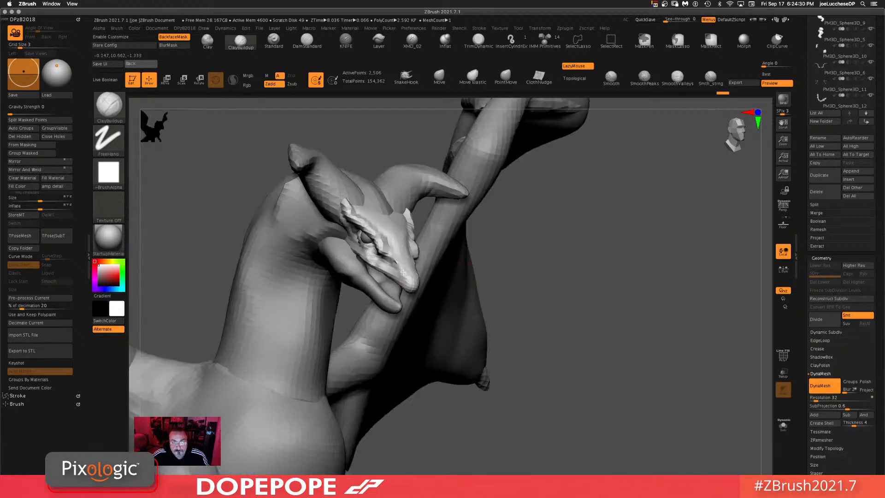
drag(402, 272, 412, 281)
mouse_move(613, 241)
mouse_down()
mouse_move(609, 223)
mouse_move(576, 261)
mouse_up()
drag(347, 238, 356, 253)
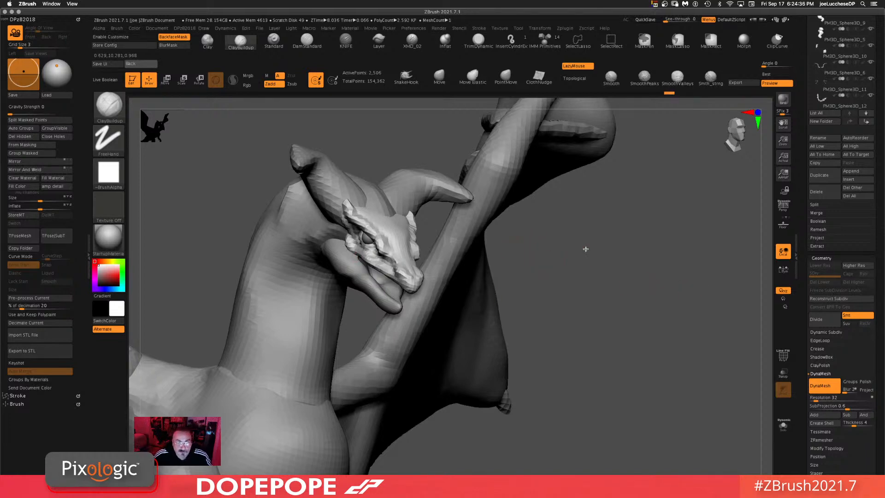
drag(586, 249, 561, 246)
drag(504, 258, 511, 272)
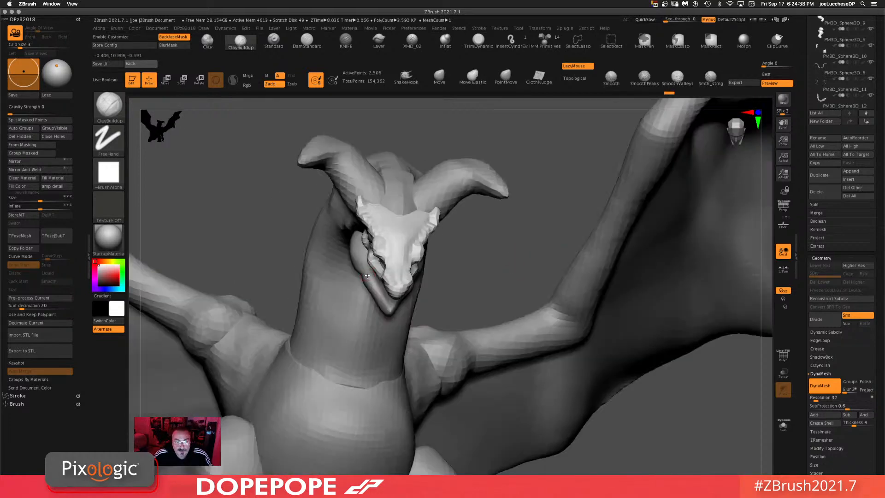
Step: Set the DynaMesh resolution of the Dragon2 head subtool to 64
alt+click(367, 276)
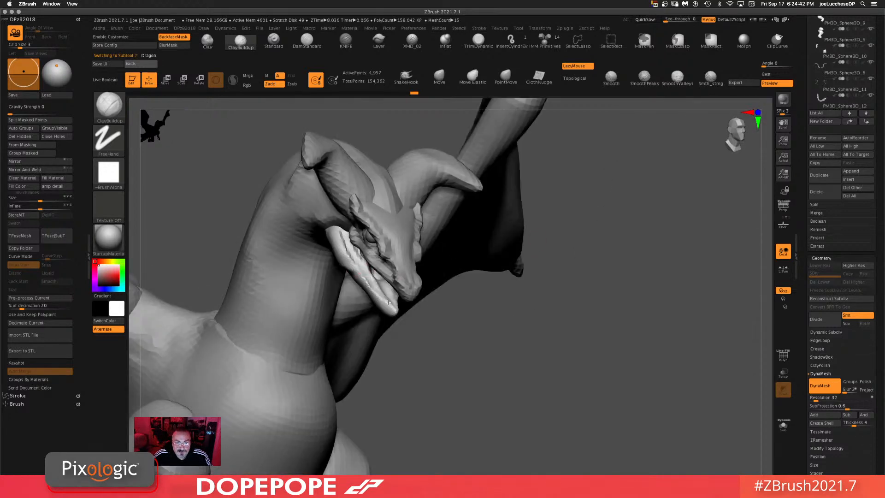
drag(681, 264, 625, 226)
drag(463, 293, 482, 302)
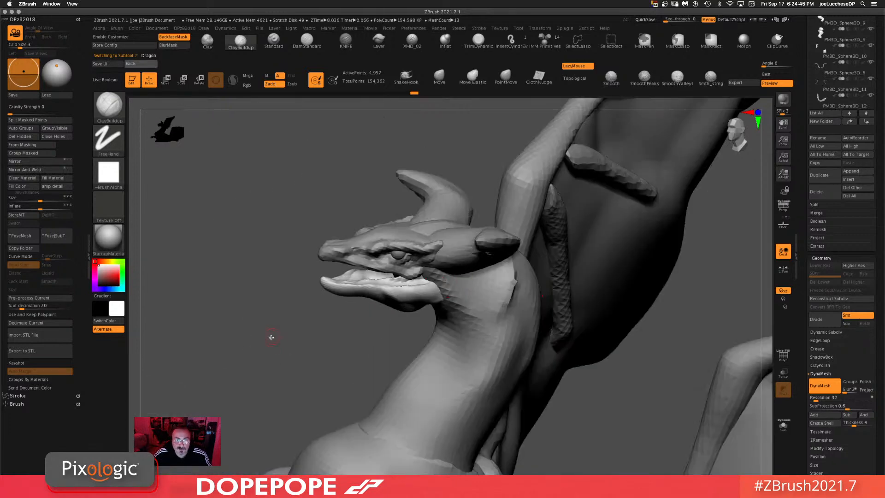
drag(271, 337, 288, 317)
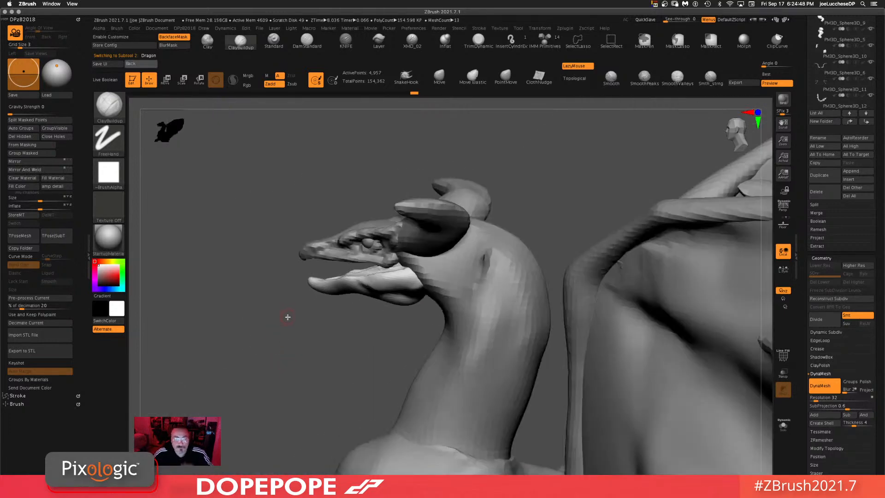
drag(335, 366, 276, 322)
alt+click(404, 256)
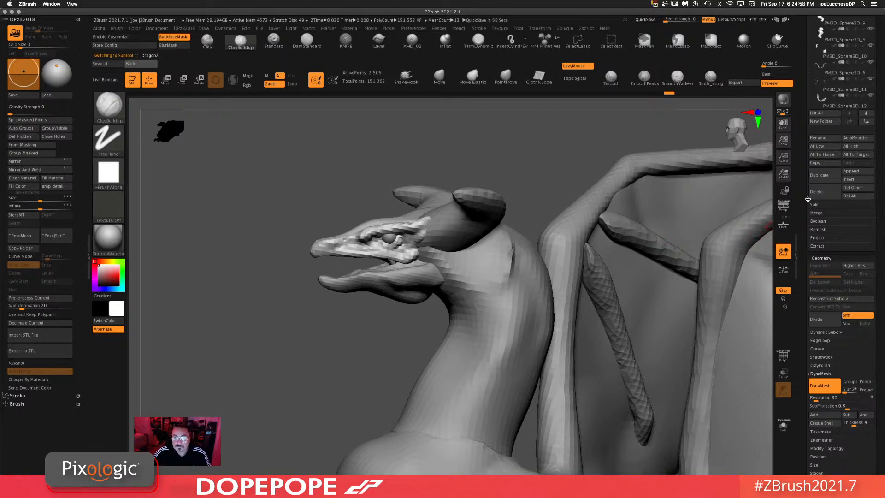
click(813, 398)
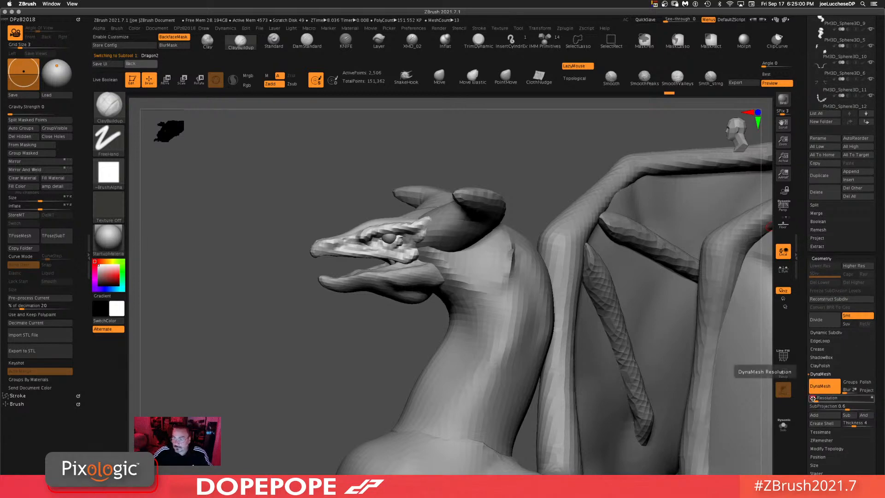
text(64)
key(Return)
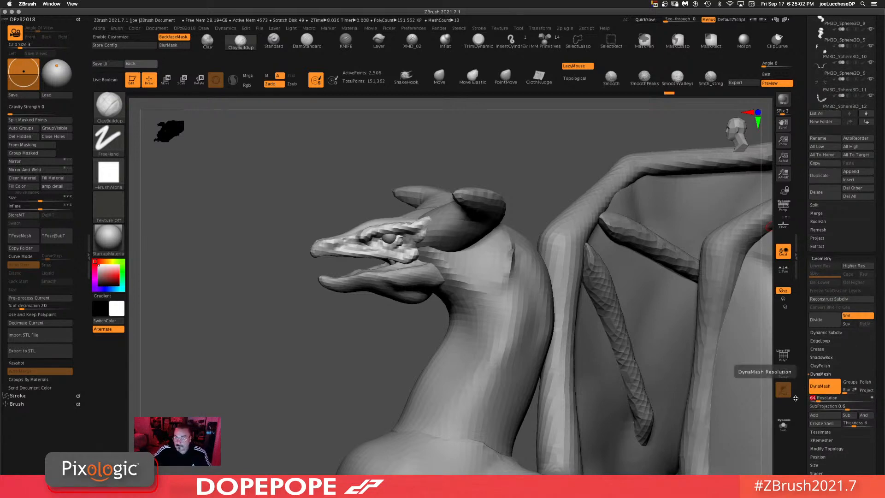
Step: Remesh the Dragon2 head subtool at the new DynaMesh resolution
alt+click(409, 281)
click(815, 398)
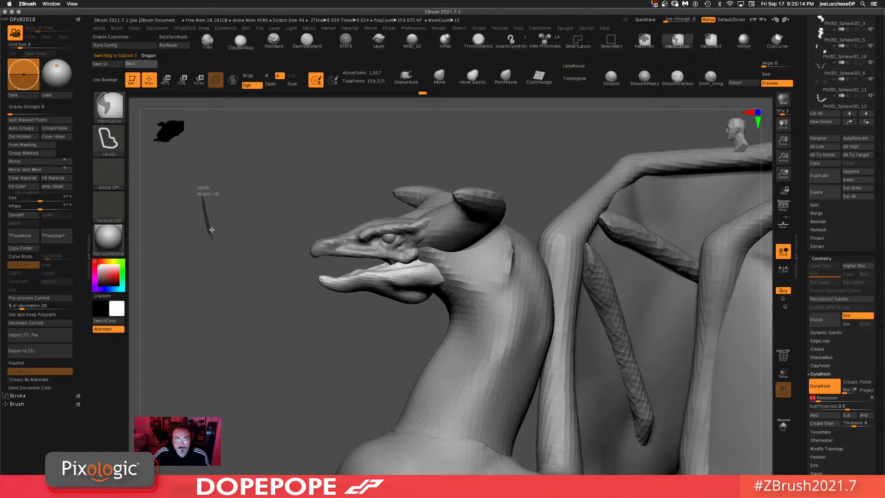
key(ctrl)
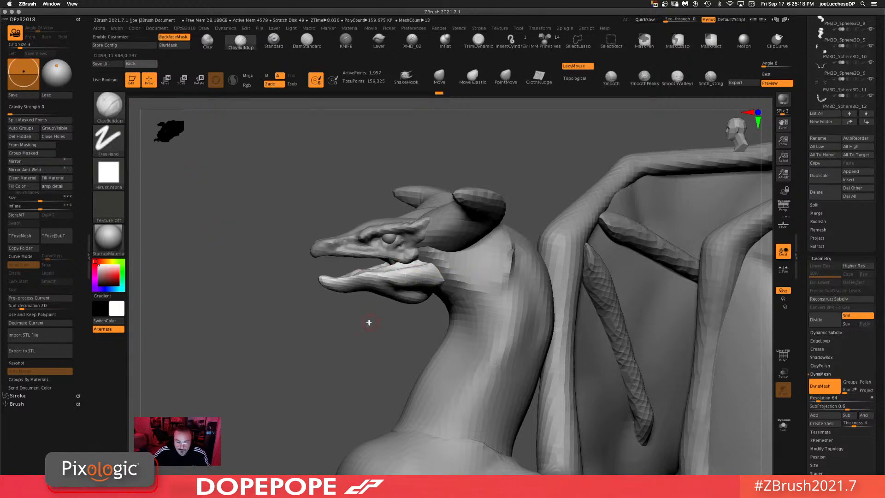
key(shift)
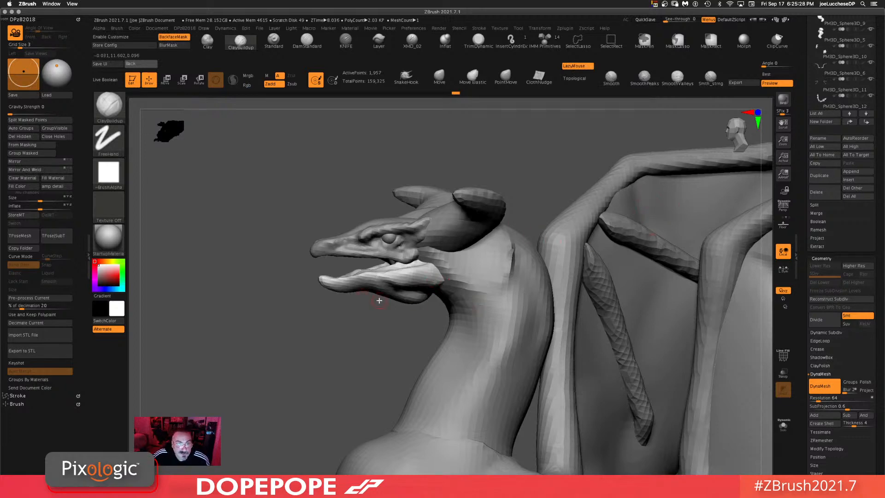
drag(379, 300, 383, 302)
mouse_move(349, 339)
ctrl+mouse_down()
mouse_move(346, 363)
mouse_move(372, 334)
ctrl+mouse_up()
alt+click(361, 246)
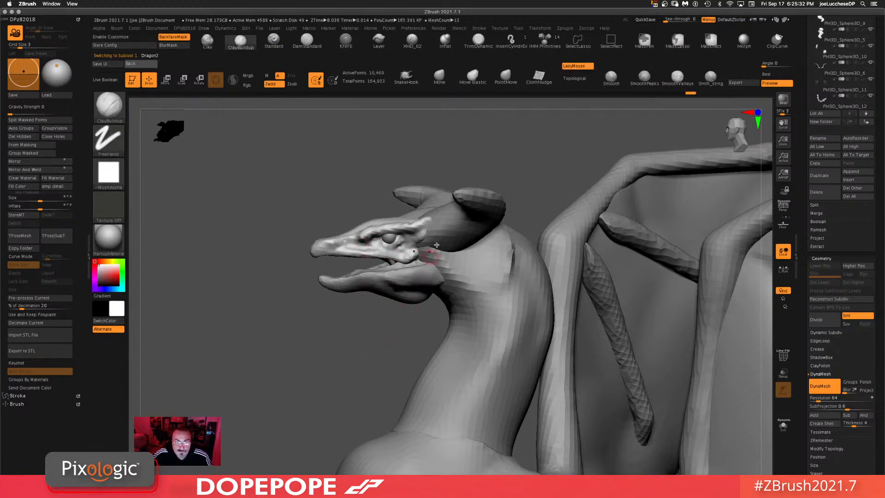
Step: Switch to the Move brush at a small draw size and push the shape of the head near the jaw
click(439, 77)
key(space)
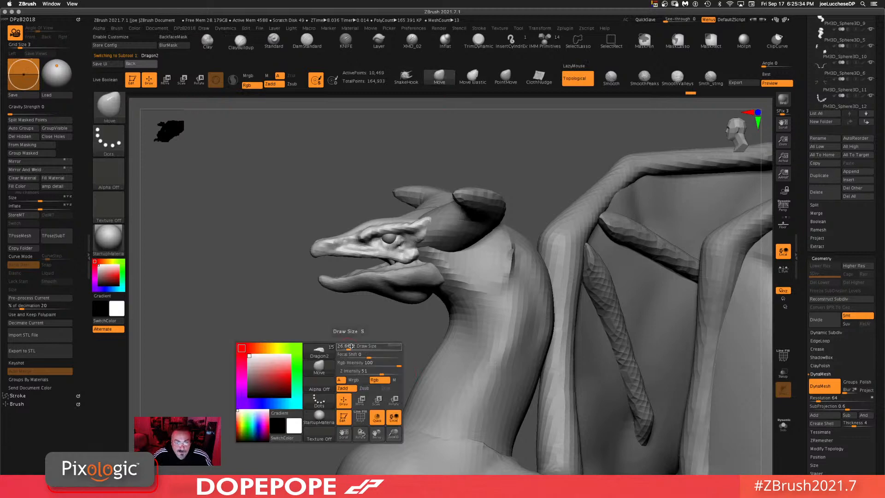
drag(367, 346, 360, 341)
alt+click(397, 294)
mouse_move(397, 303)
mouse_down()
mouse_move(394, 295)
mouse_move(352, 320)
mouse_move(349, 363)
mouse_move(352, 356)
mouse_move(306, 328)
mouse_move(406, 221)
mouse_move(409, 200)
mouse_up()
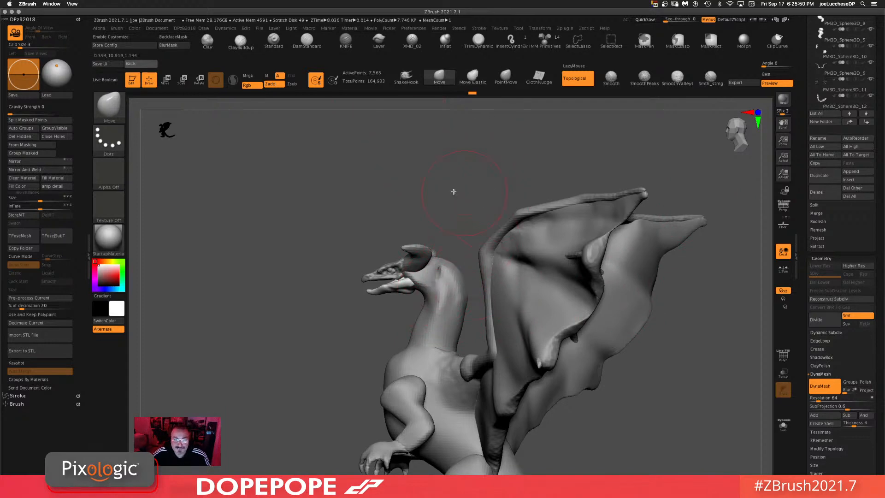
drag(453, 192, 456, 202)
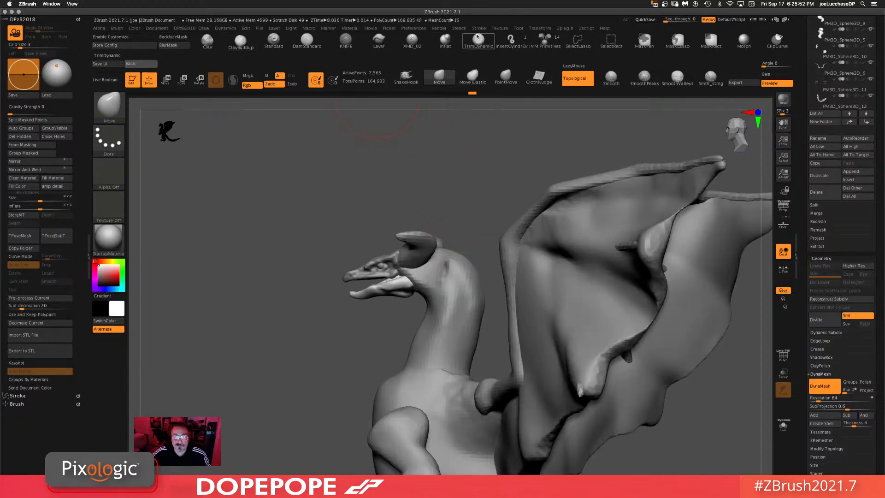
Step: Select the XMD_02 brush and enlarge its draw size
click(412, 41)
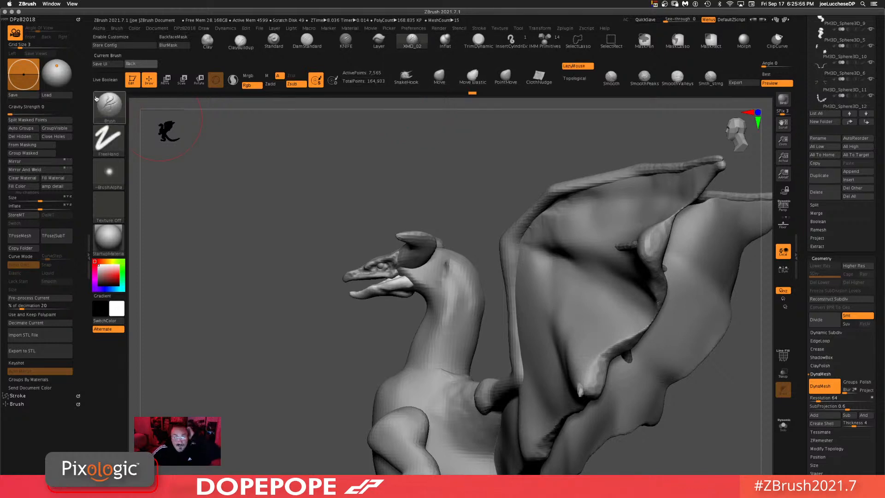
drag(23, 114, 26, 112)
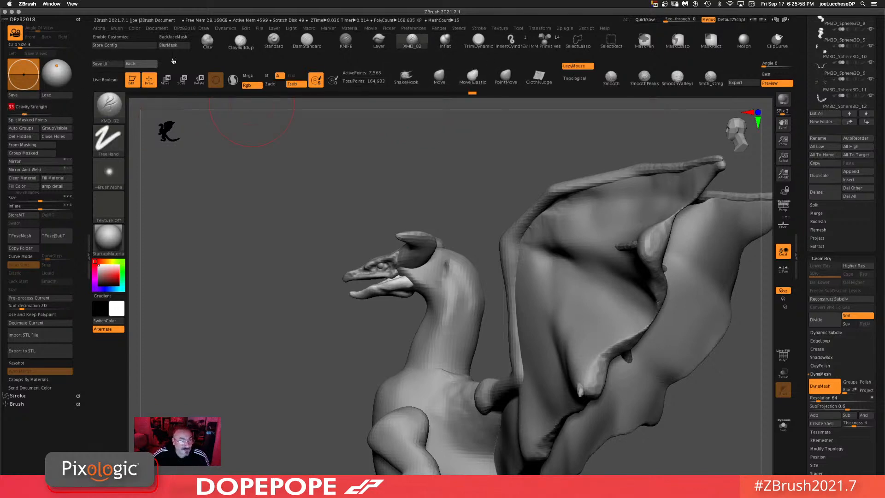
key(space)
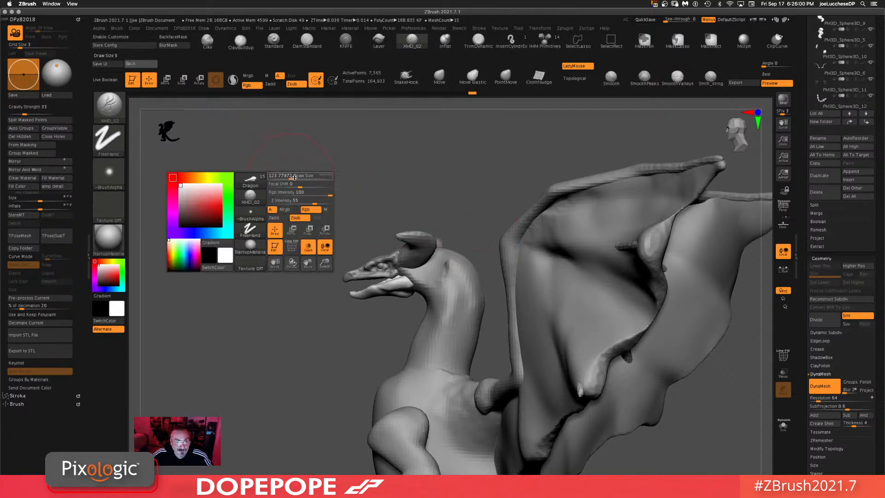
drag(239, 222, 231, 228)
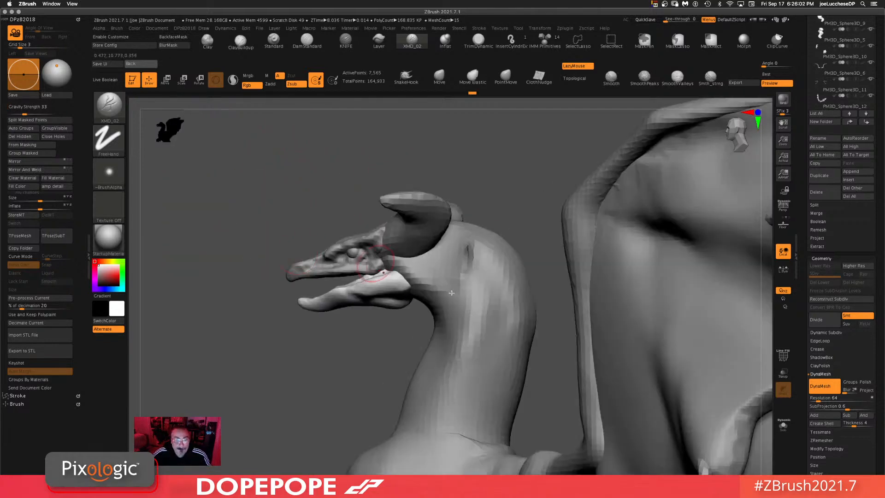
Step: Select the neck subtool and sculpt where the neck meets the head with the XMD_02 brush, undoing one stroke
alt+click(382, 259)
drag(382, 259, 425, 299)
drag(331, 379, 369, 379)
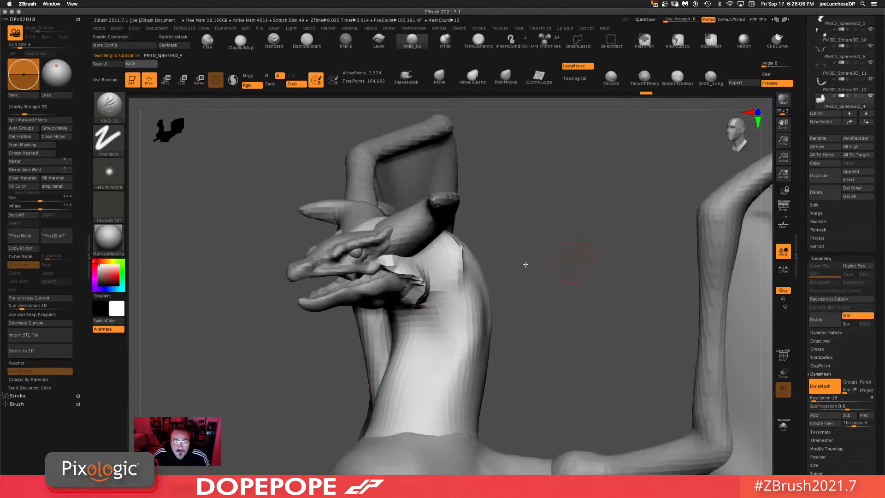
key(ctrl+z)
mouse_move(386, 260)
mouse_down()
mouse_move(406, 267)
mouse_move(420, 328)
mouse_up()
drag(600, 318, 561, 251)
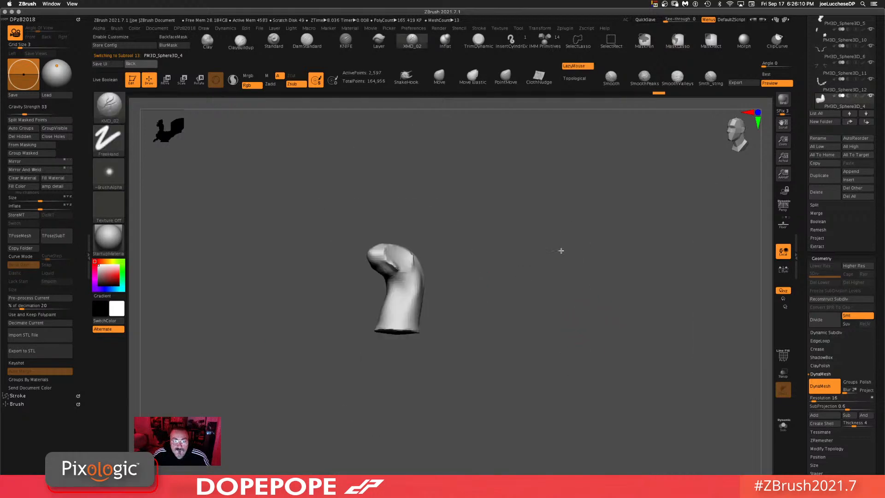
Step: Orbit around the dragon to inspect the neck and body from the side and front
drag(458, 232, 481, 202)
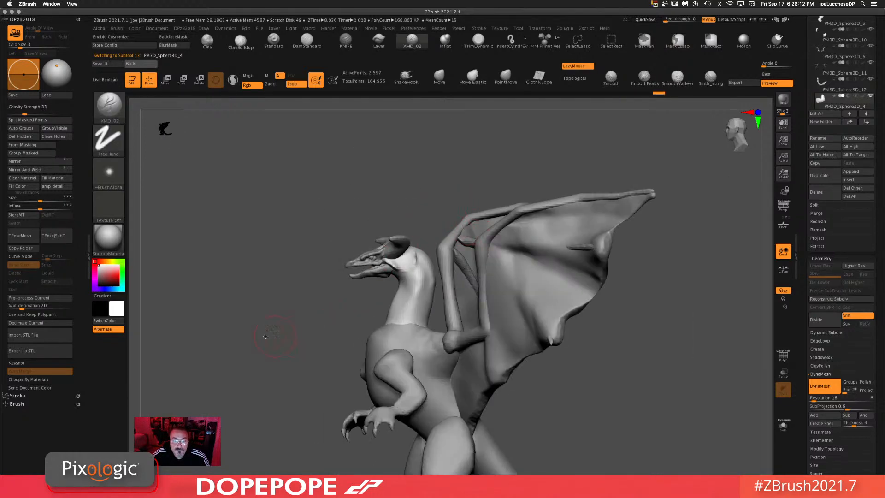
drag(266, 336, 369, 320)
drag(702, 354, 698, 394)
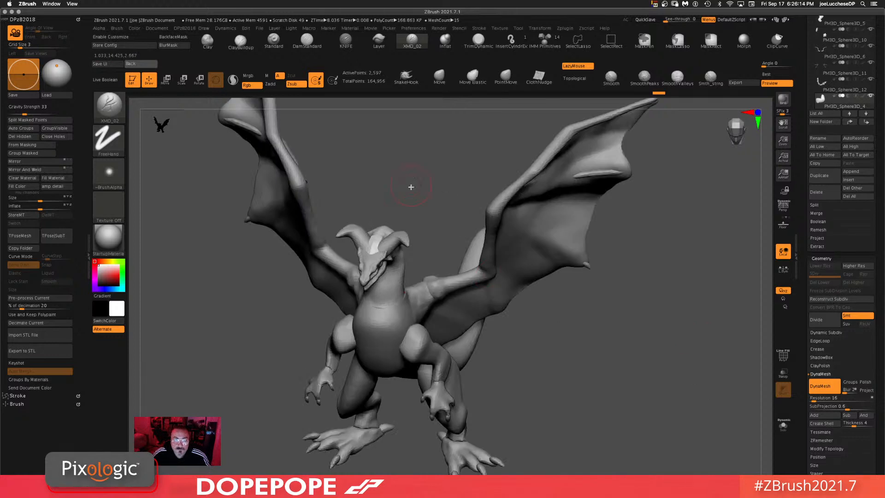
key(space)
drag(396, 249, 571, 287)
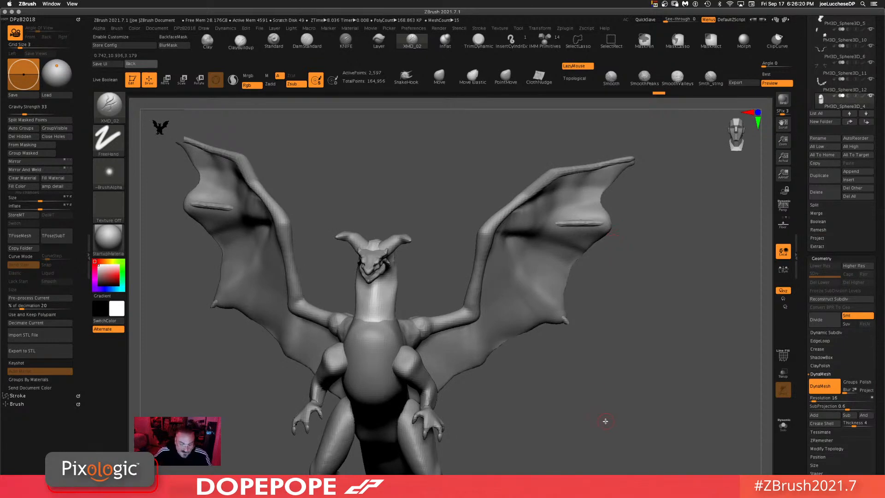
drag(596, 401, 594, 326)
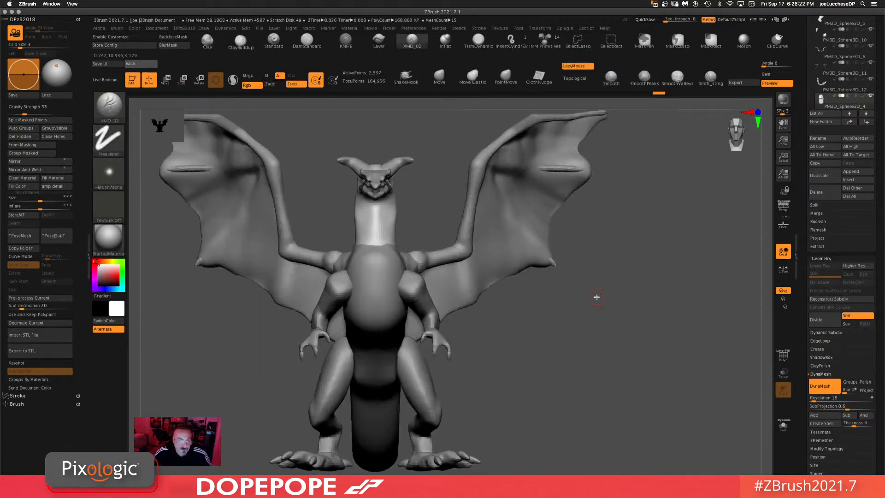
mouse_move(529, 366)
mouse_down()
mouse_move(539, 361)
mouse_move(454, 157)
mouse_up()
Step: Switch to the Move brush, adjust its draw size and nudge the neck
key(b)
key(m)
key(v)
key(space)
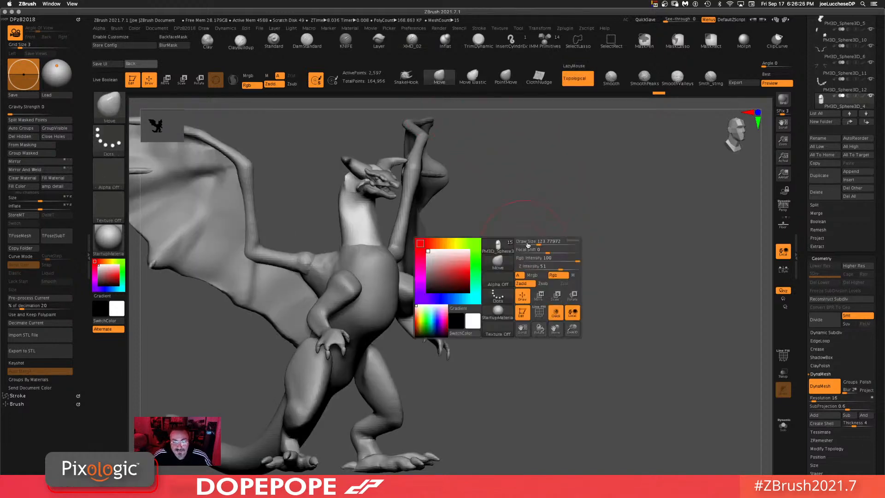
drag(529, 242, 488, 251)
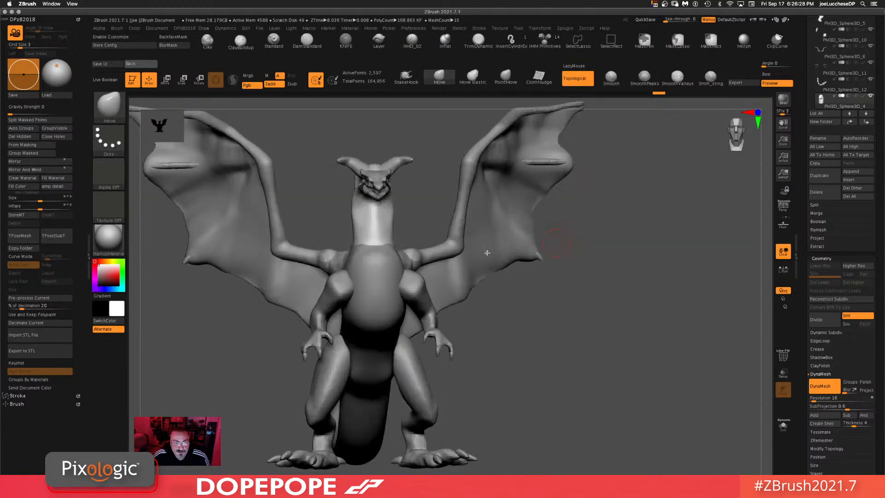
key(space)
mouse_move(622, 320)
mouse_down()
mouse_move(642, 320)
mouse_move(631, 314)
mouse_up()
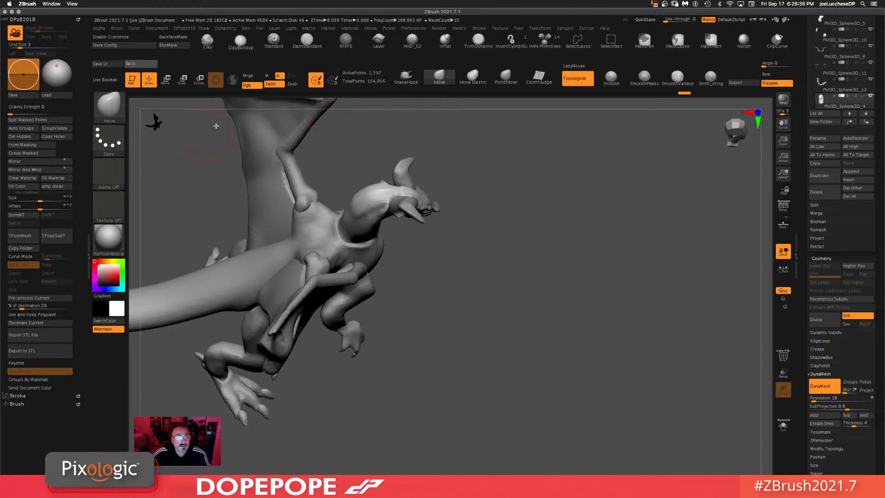
Step: Return to the XMD_02 brush and build up the base of the neck and chest
click(412, 39)
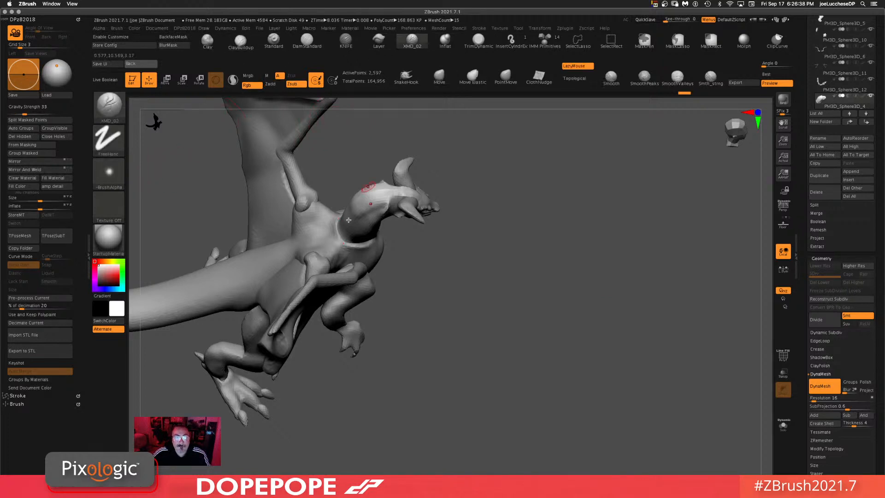
drag(529, 281, 545, 234)
drag(597, 187, 589, 201)
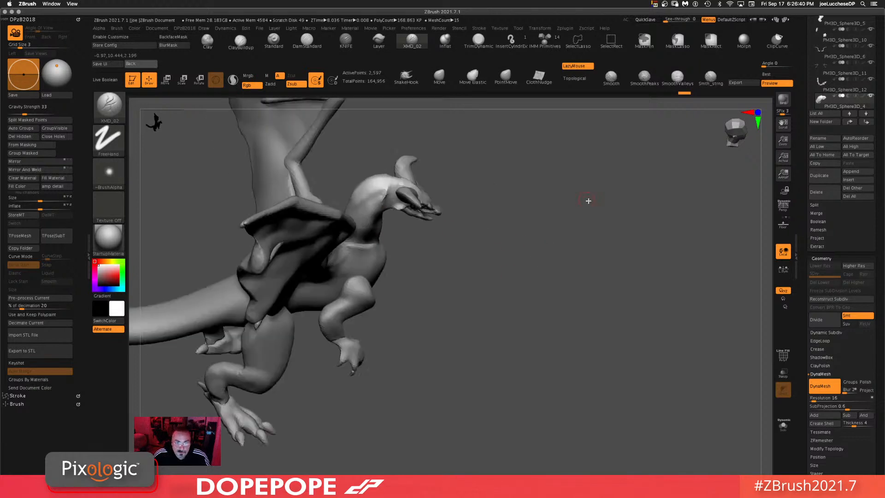
drag(386, 186, 357, 207)
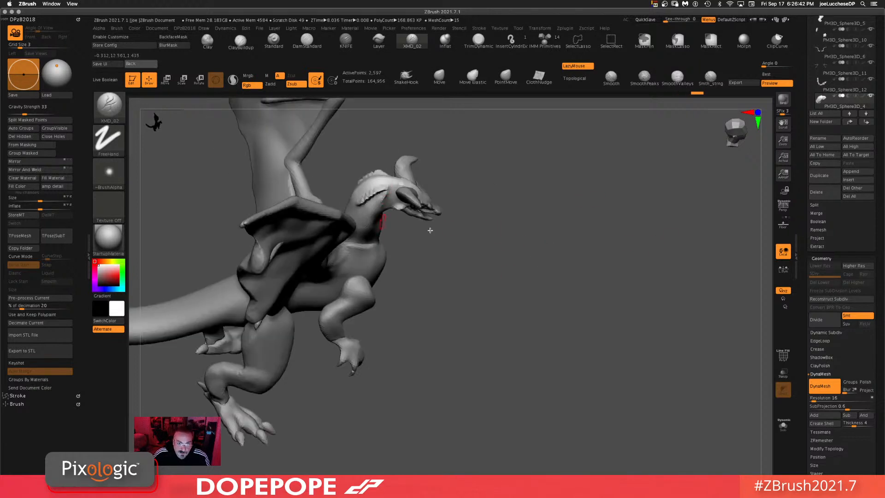
drag(599, 171, 608, 176)
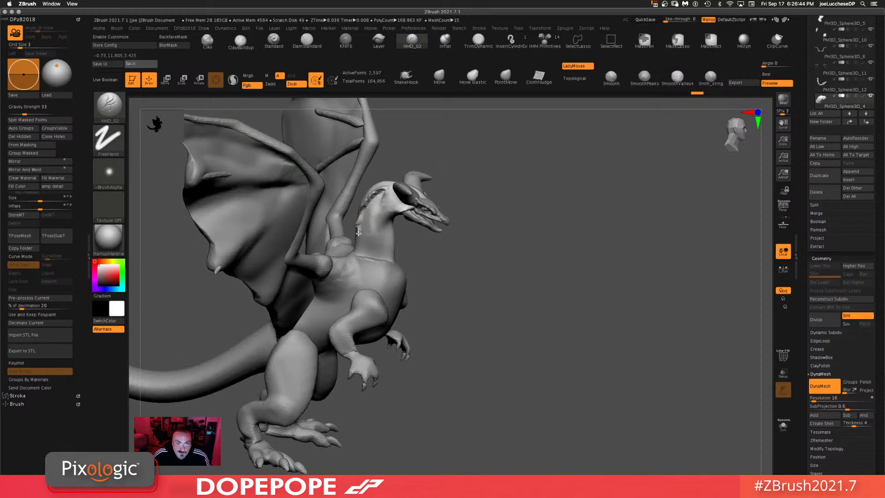
drag(364, 262, 366, 265)
ctrl+drag(563, 177, 537, 371)
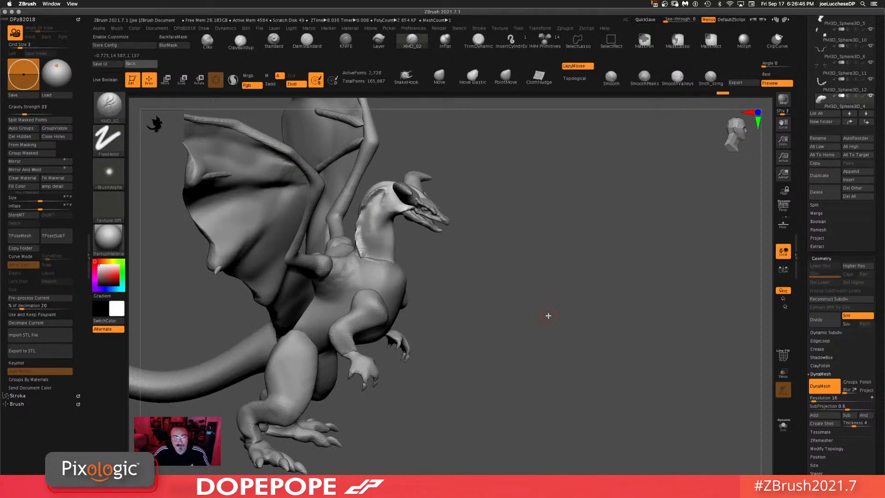
Step: Keep sculpting the neck subtool with XMD_02 strokes around the throat and shoulders
drag(549, 315, 564, 274)
mouse_move(386, 200)
shift+mouse_down()
mouse_move(383, 193)
mouse_move(368, 204)
mouse_move(360, 251)
shift+mouse_up()
drag(520, 280, 460, 270)
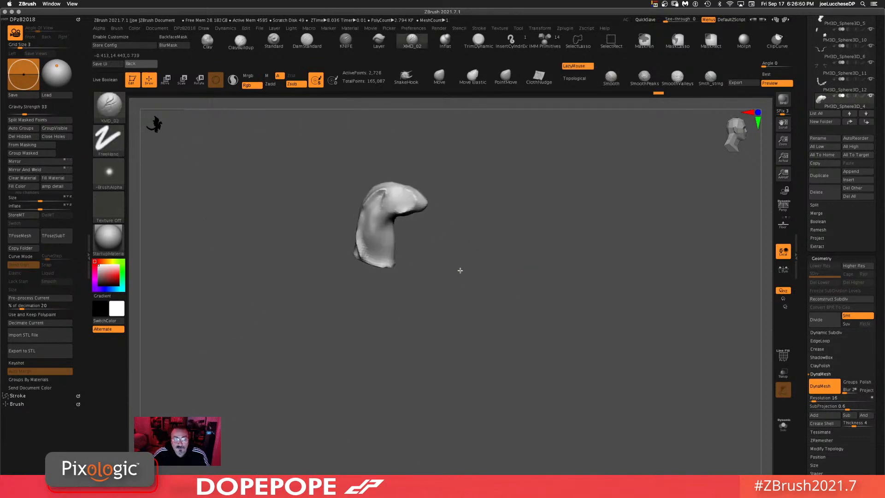
shift+drag(362, 253, 363, 251)
drag(529, 223, 569, 225)
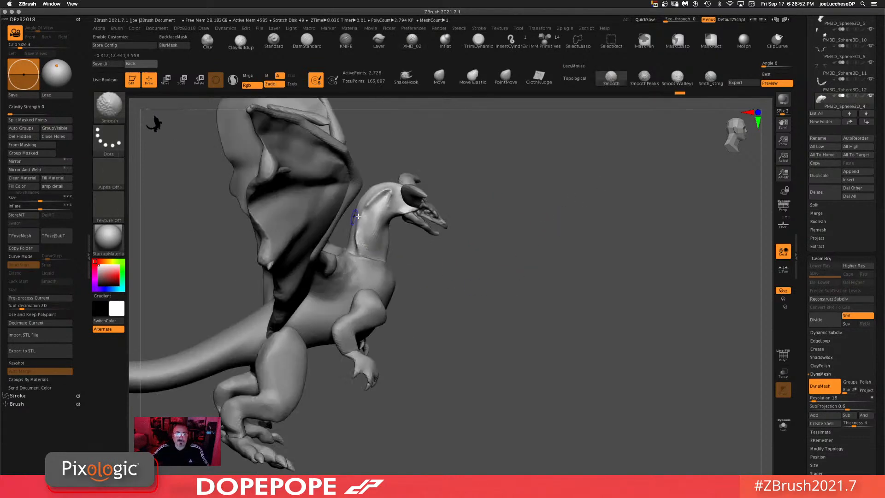
Step: Add more XMD_02 strokes along the neck's side and check the form from behind
shift+drag(391, 198, 373, 235)
drag(649, 248, 577, 210)
drag(582, 219, 551, 220)
drag(638, 382, 589, 264)
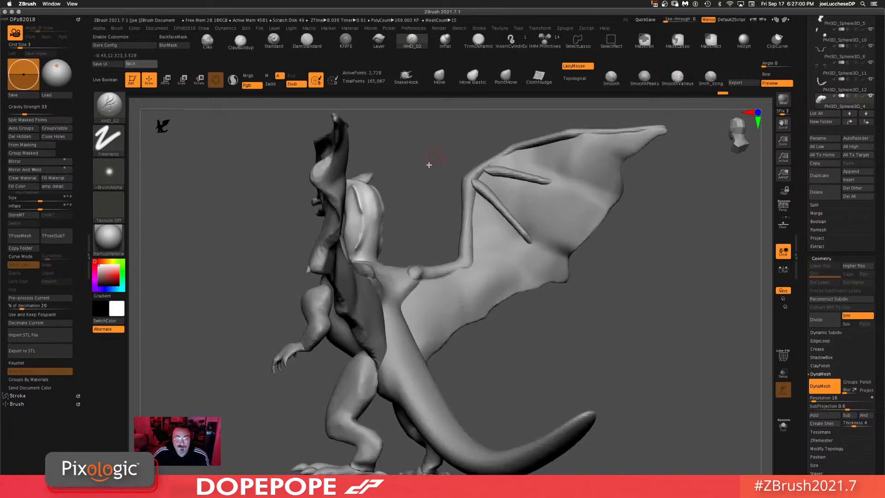
drag(429, 164, 414, 134)
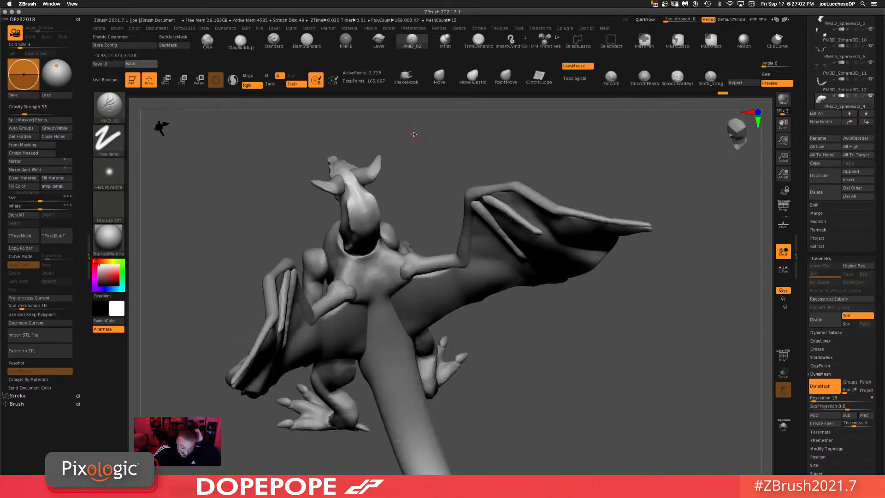
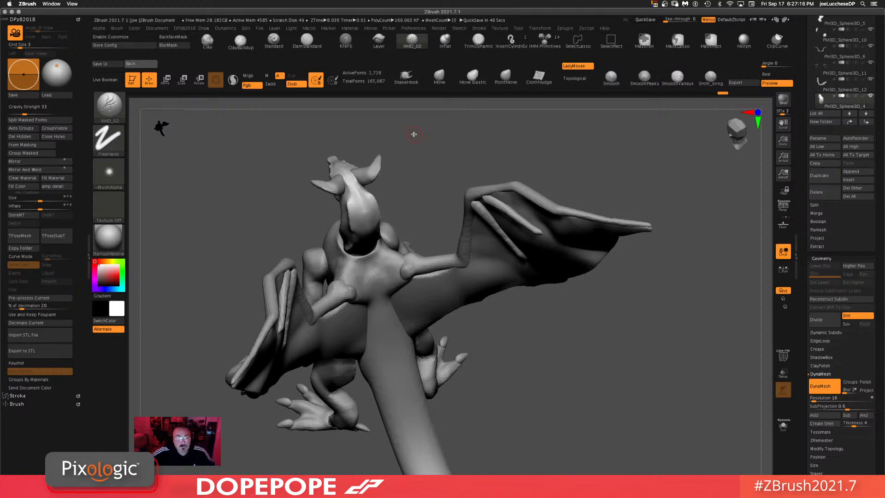
Step: Select the Move brush and pull the wing tip into a new shape
mouse_move(529, 164)
mouse_down()
mouse_move(433, 168)
mouse_move(510, 288)
mouse_move(575, 317)
mouse_move(571, 298)
mouse_move(538, 304)
mouse_move(546, 279)
mouse_up()
key(shift)
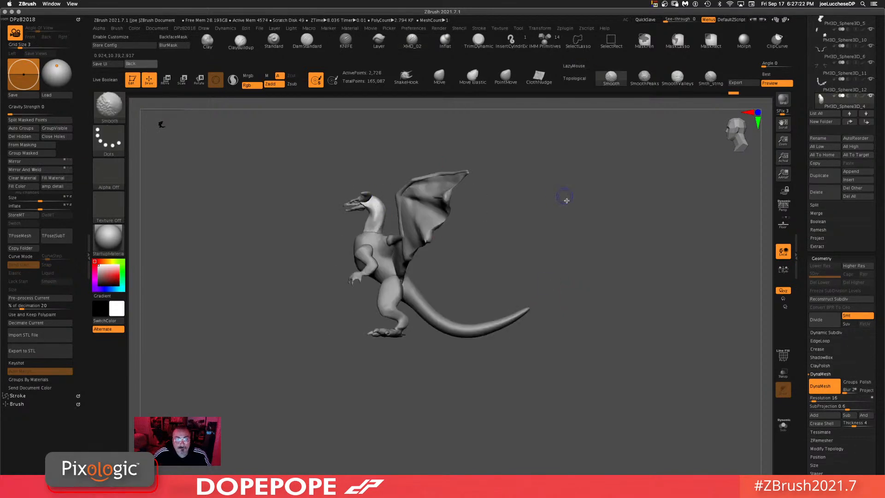
alt+drag(566, 213, 573, 269)
drag(528, 221, 590, 216)
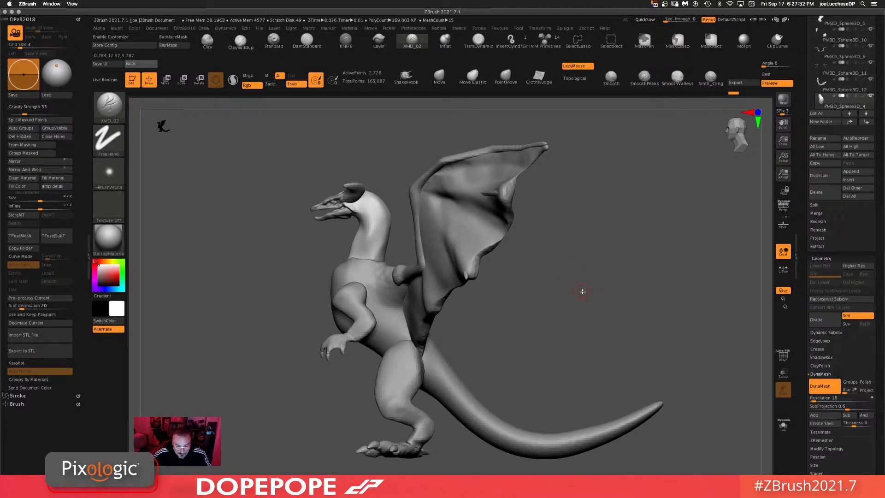
mouse_move(578, 314)
alt+mouse_down()
mouse_move(507, 272)
mouse_move(449, 268)
mouse_move(462, 266)
mouse_move(421, 246)
mouse_move(510, 304)
mouse_move(585, 276)
mouse_move(493, 306)
mouse_move(322, 256)
mouse_move(305, 266)
mouse_move(403, 310)
mouse_move(519, 317)
mouse_move(513, 312)
mouse_move(510, 360)
mouse_move(502, 250)
mouse_move(452, 264)
alt+mouse_up()
click(437, 81)
alt+click(378, 256)
key(space)
key(space)
mouse_move(254, 222)
mouse_down()
mouse_move(258, 250)
mouse_move(242, 249)
mouse_move(323, 269)
mouse_up()
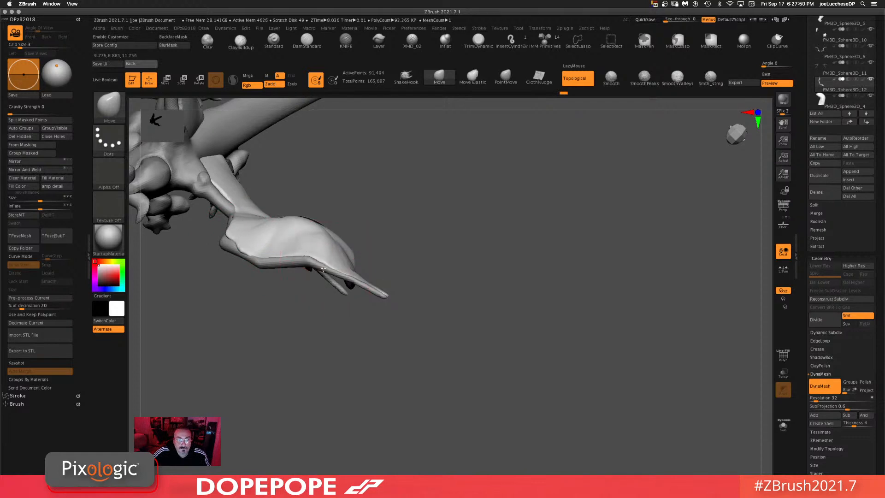
Step: Set the Move brush size to about 140 and pull the wing membranes into taller, narrower shapes
drag(563, 344, 557, 302)
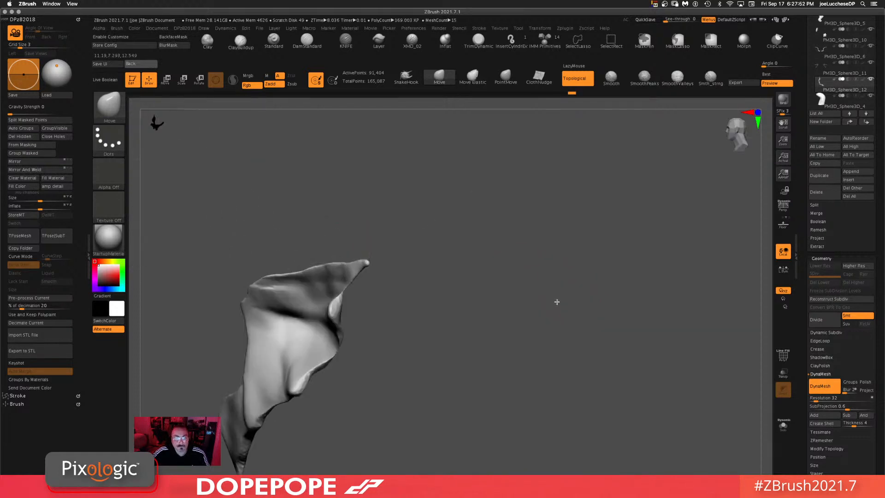
alt+drag(435, 363, 468, 396)
key(space)
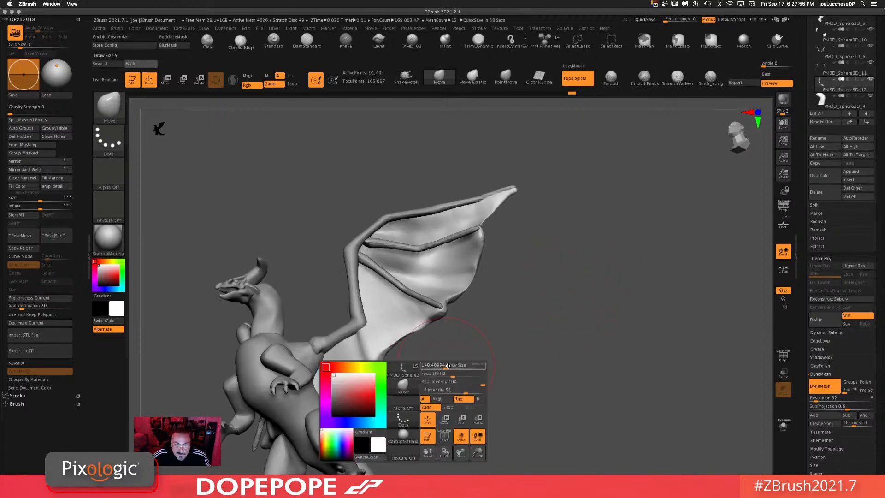
drag(443, 368, 470, 374)
drag(569, 322, 567, 362)
drag(511, 293, 546, 310)
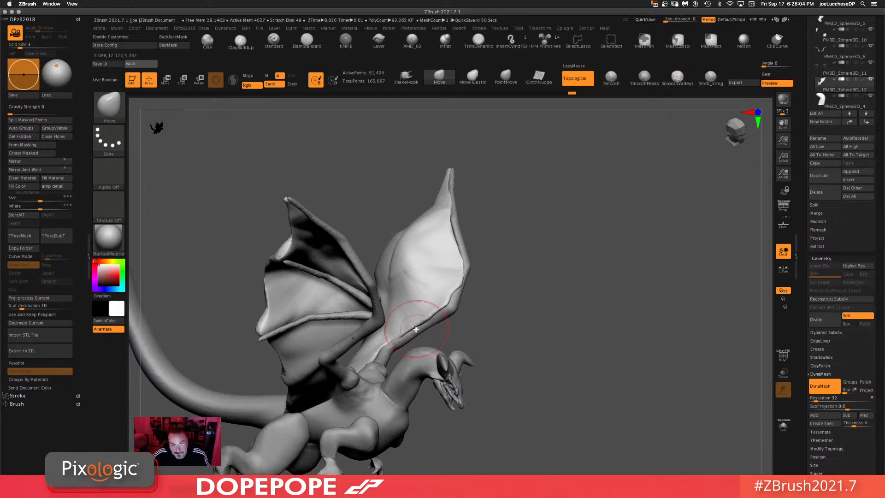
drag(564, 317, 521, 327)
drag(499, 297, 417, 306)
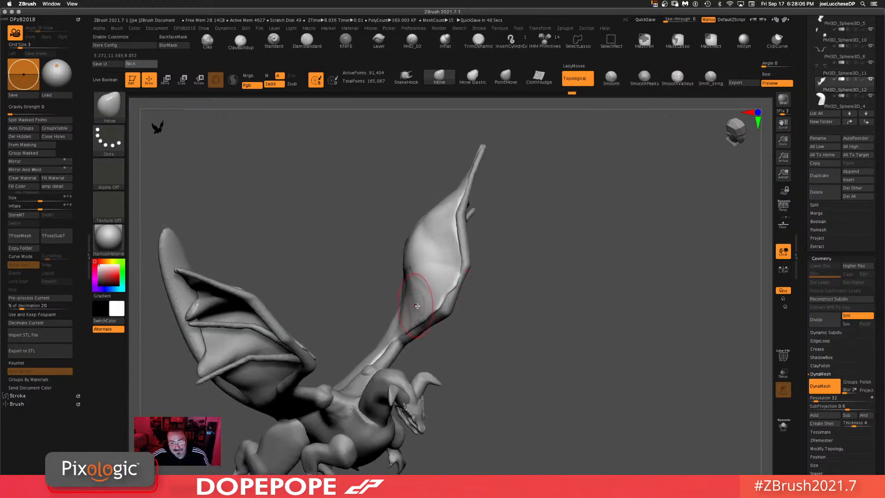
drag(511, 291, 425, 314)
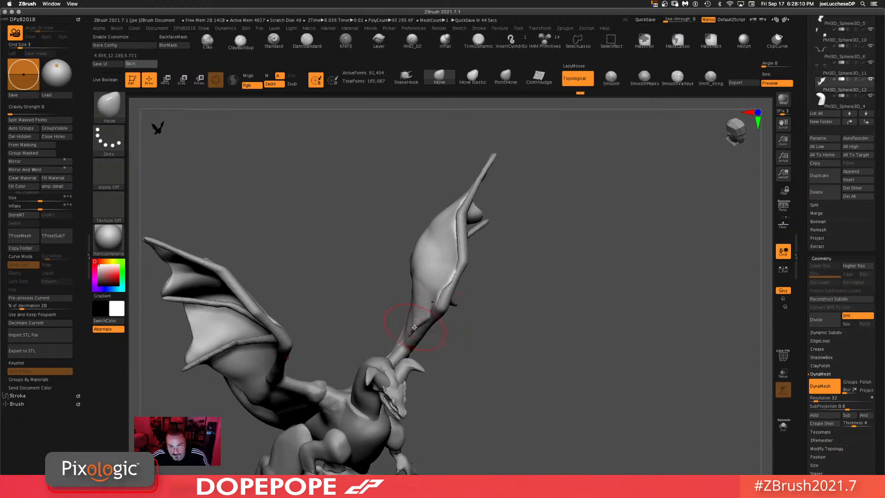
drag(480, 331, 555, 315)
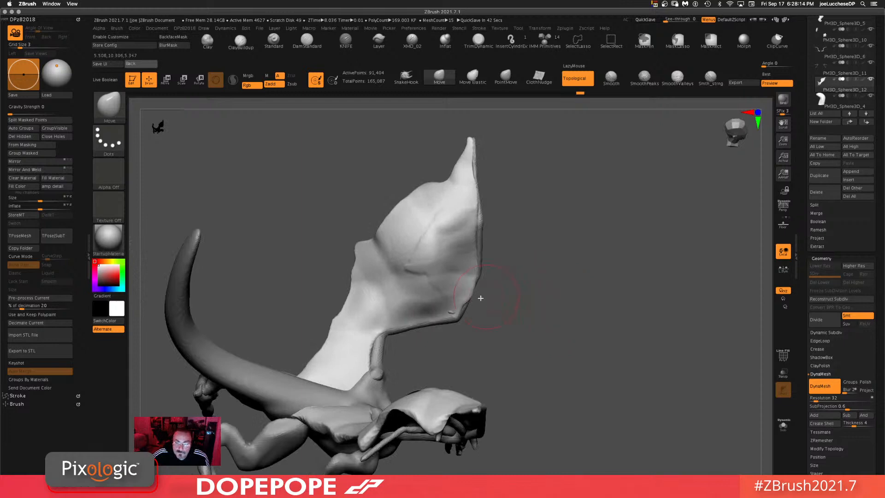
Step: Pull the trailing edges of both wing membranes with a smaller Move brush
mouse_move(470, 289)
right_down()
mouse_move(527, 259)
mouse_move(520, 235)
mouse_move(461, 302)
right_up()
drag(465, 308, 476, 290)
drag(555, 272, 607, 283)
drag(290, 282, 305, 245)
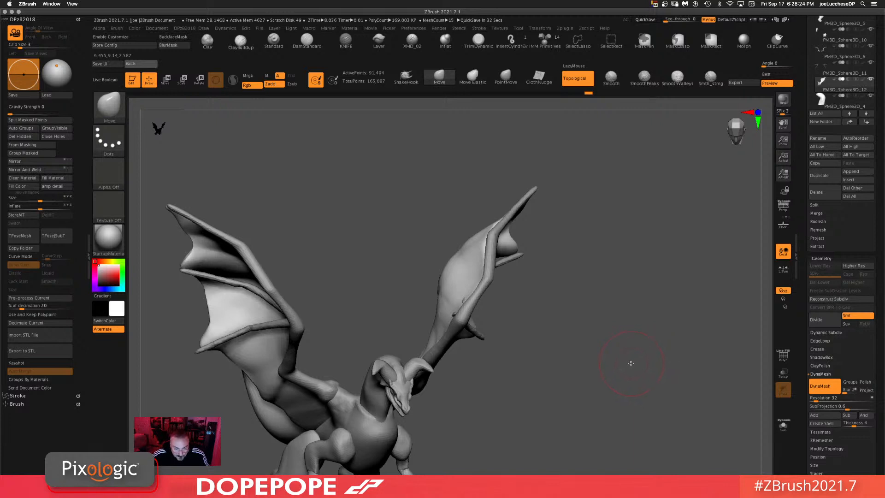
key(space)
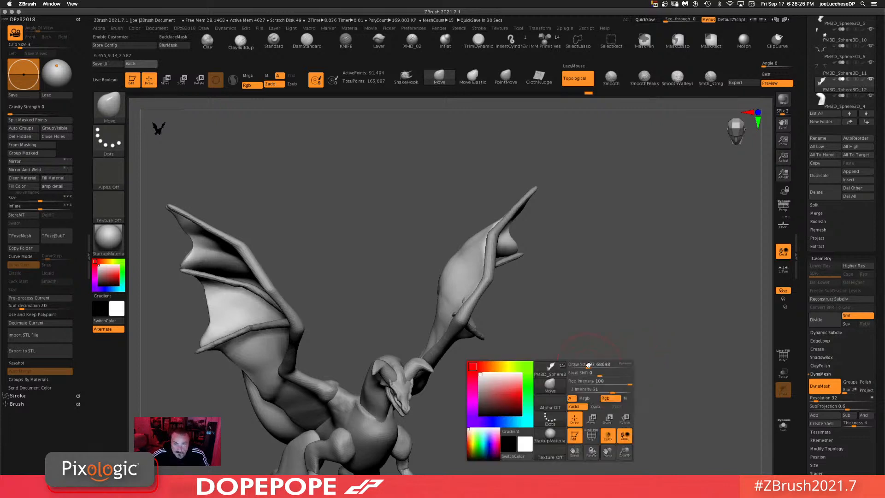
mouse_move(588, 365)
mouse_down()
mouse_move(578, 366)
mouse_move(593, 353)
mouse_up()
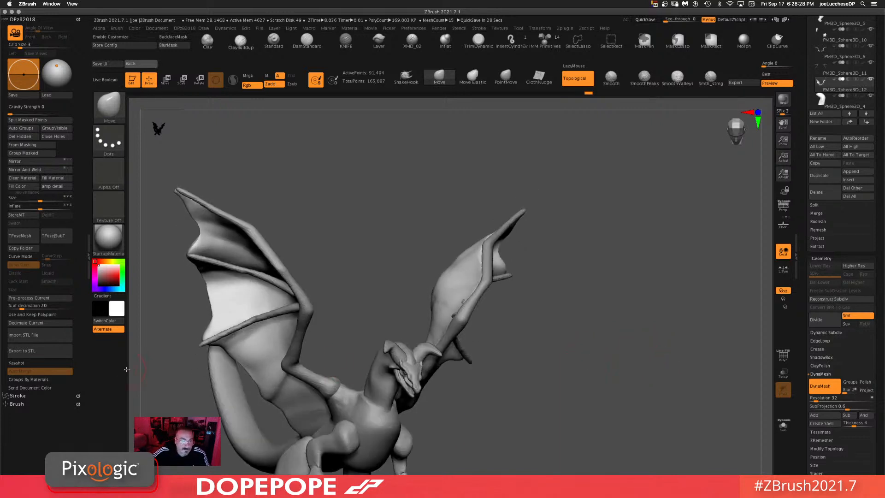
drag(394, 218, 406, 227)
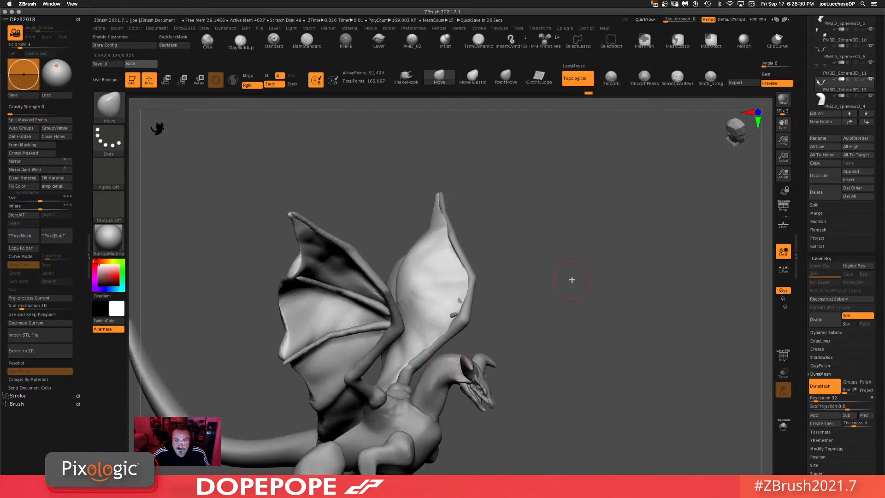
drag(572, 278, 546, 213)
drag(259, 256, 569, 310)
Step: Set the brush size to about 54 and smooth the lower edge of the wing membrane
key(space)
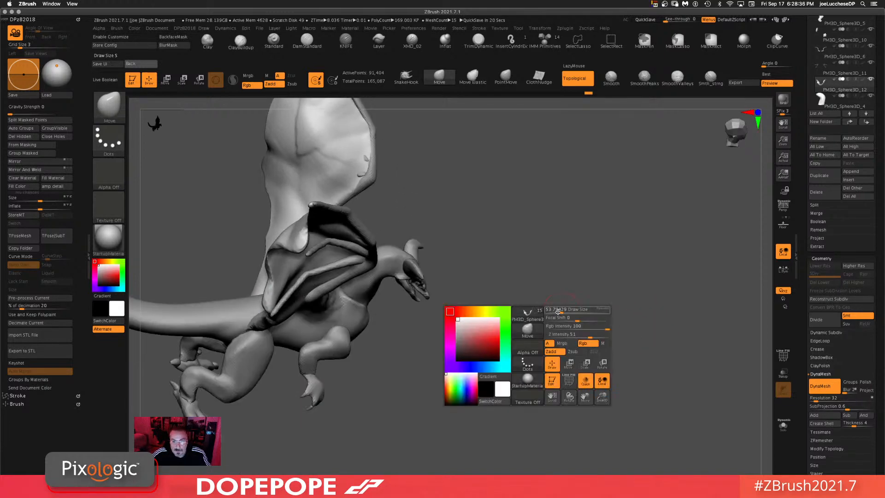
drag(429, 320, 262, 314)
key(shift)
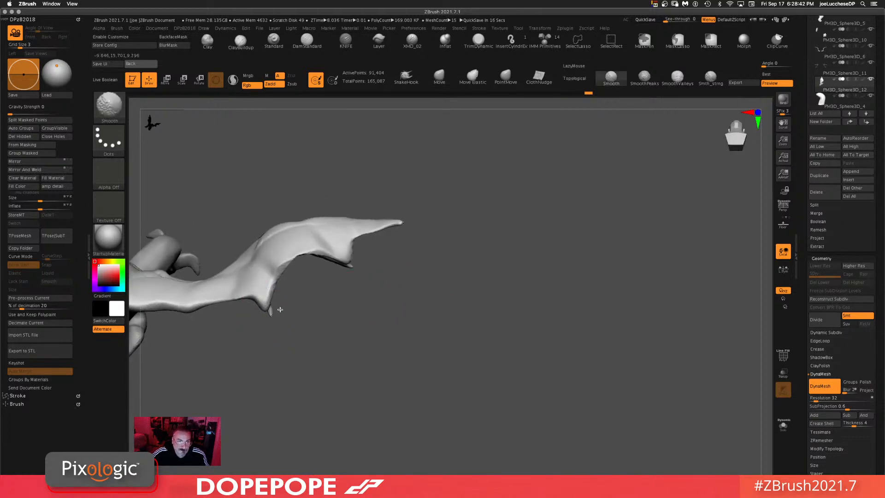
mouse_move(281, 309)
shift+mouse_down()
mouse_move(245, 306)
mouse_move(243, 315)
shift+mouse_up()
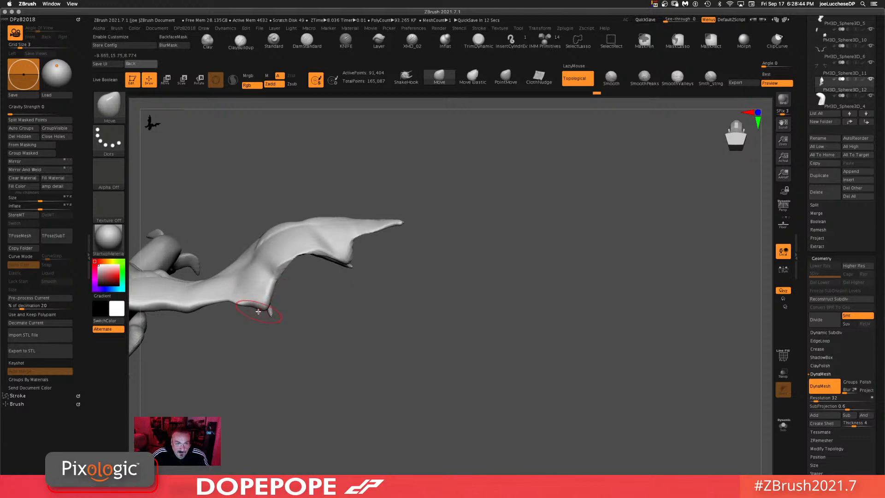
drag(320, 340, 275, 314)
drag(429, 375, 505, 396)
Step: Enlarge the brush to about 71 and keep reshaping the wing's trailing edge
key(space)
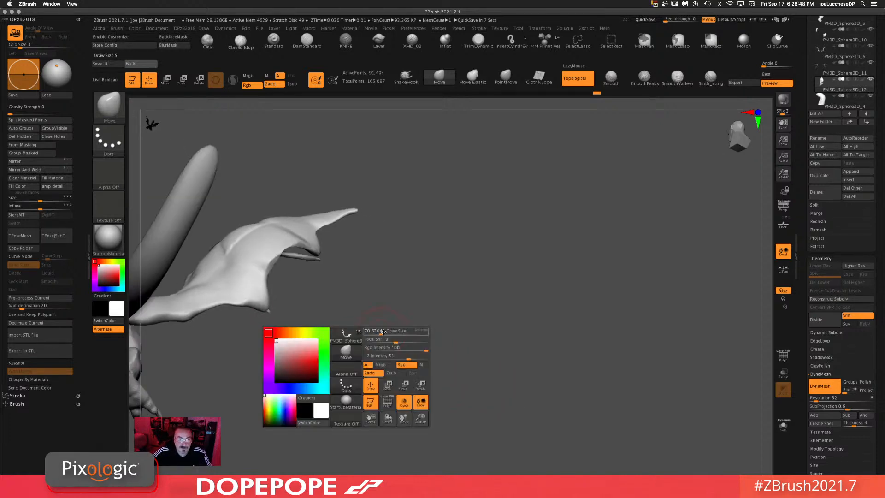
drag(286, 321, 353, 326)
key(space)
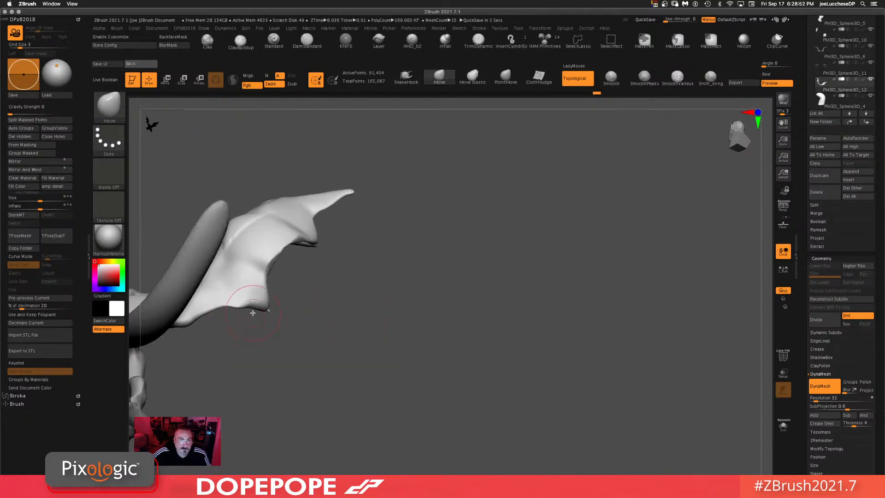
drag(254, 307, 252, 303)
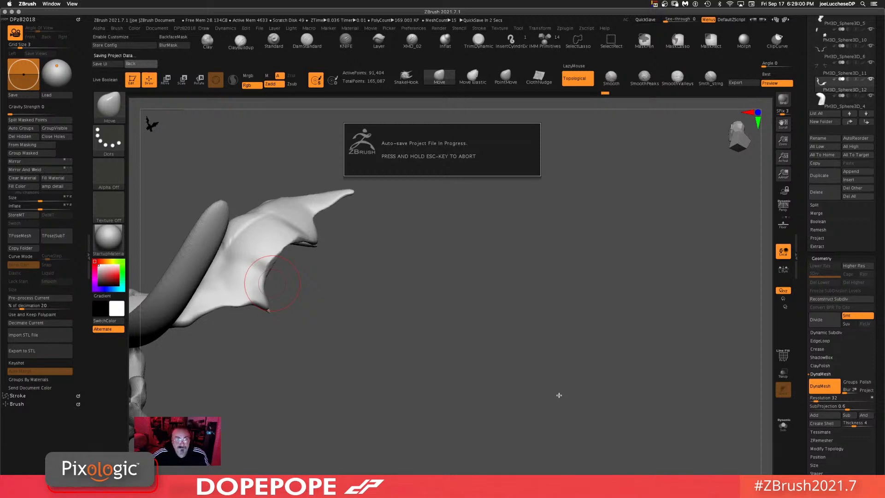
drag(559, 396, 521, 438)
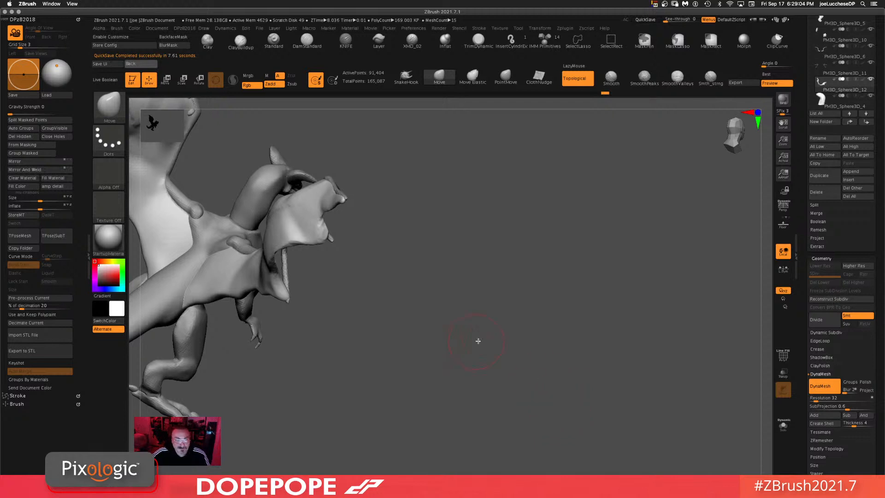
drag(543, 346, 500, 372)
shift+drag(584, 380, 583, 339)
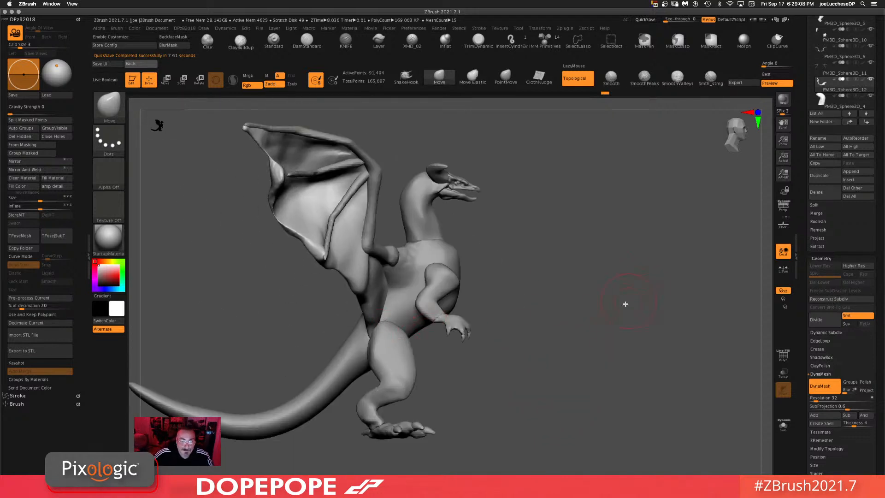
drag(592, 364, 576, 334)
Step: Resize the brush and switch to the ClayBuildup brush
key(space)
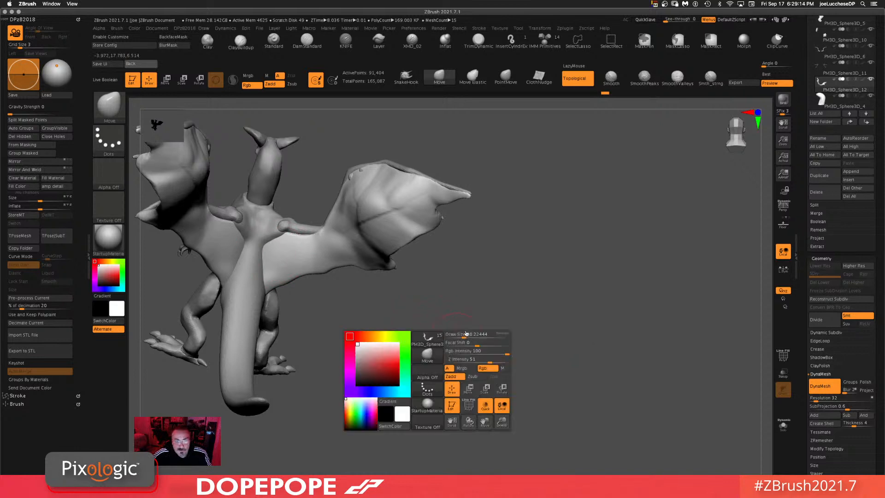
drag(499, 339, 492, 322)
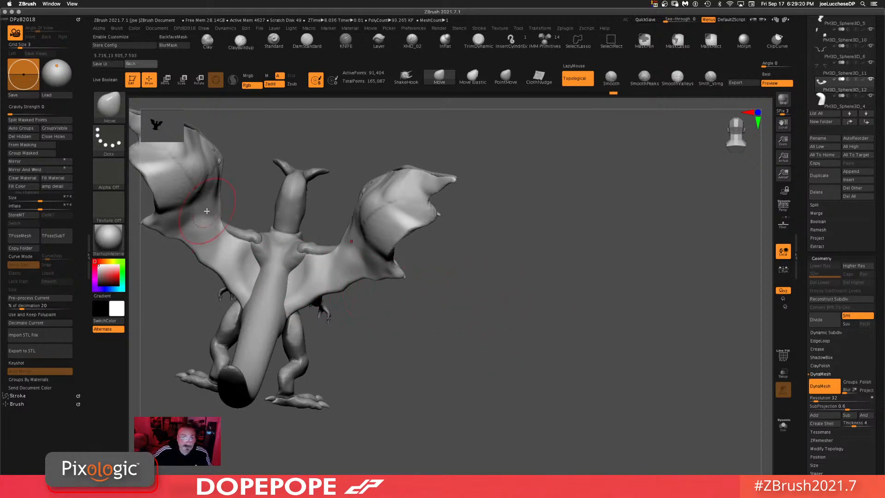
click(239, 44)
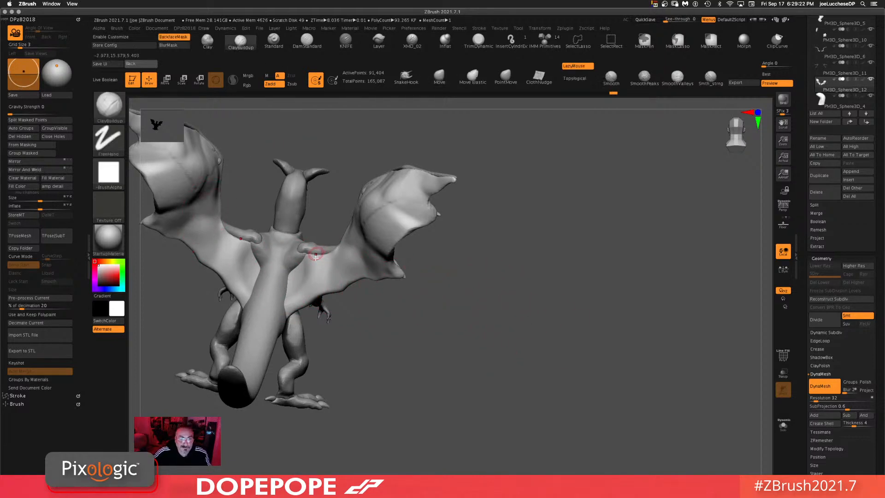
key(space)
Step: Smooth the wing membranes and undo the last ClayBuildup stroke
drag(335, 270, 338, 271)
drag(364, 314, 380, 332)
mouse_move(325, 273)
mouse_down()
mouse_move(283, 272)
mouse_move(303, 279)
mouse_up()
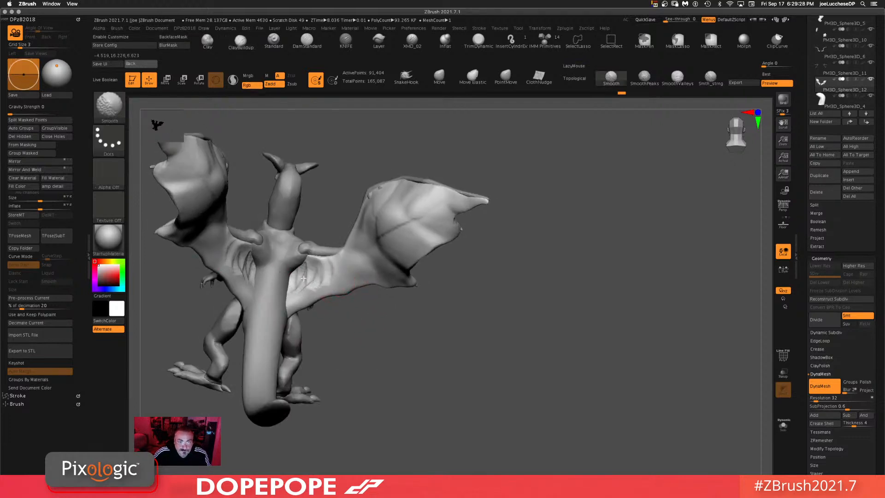
mouse_move(578, 278)
ctrl+mouse_down()
mouse_move(519, 465)
mouse_move(505, 464)
ctrl+mouse_up()
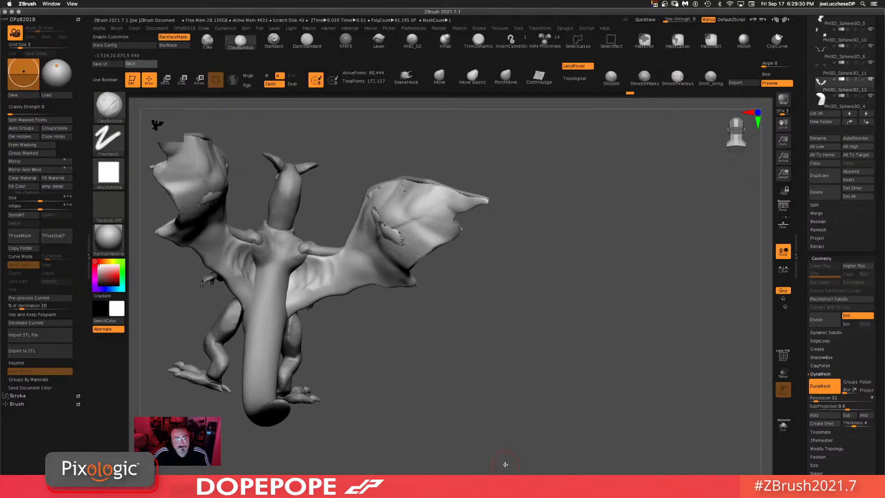
key(ctrl+z)
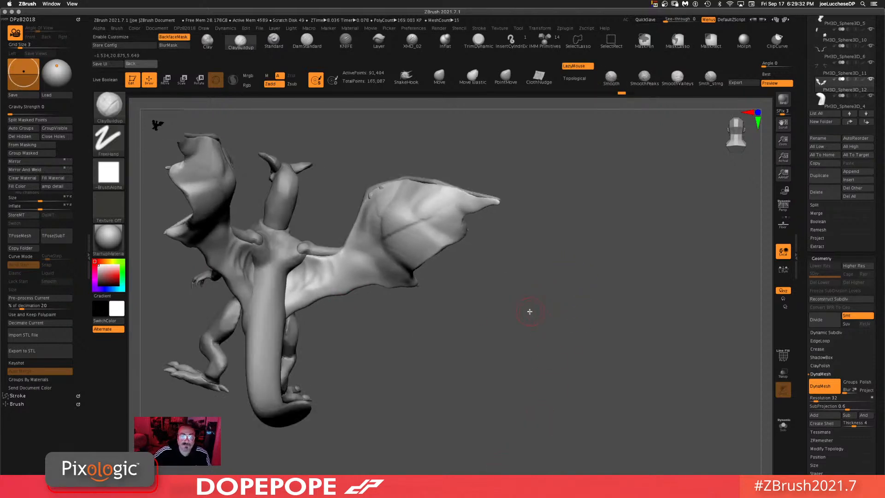
Step: Select the Clay brush and add clay strokes across the far wing membrane
key(b)
key(c)
key(l)
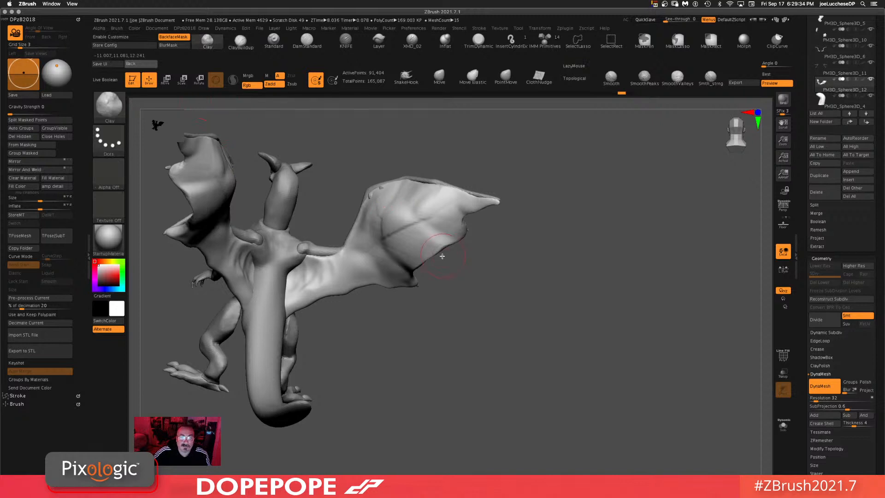
mouse_move(402, 246)
mouse_down()
mouse_move(376, 221)
mouse_move(378, 205)
mouse_move(412, 223)
mouse_move(438, 221)
mouse_move(396, 252)
mouse_move(332, 266)
mouse_up()
shift+drag(456, 209, 439, 224)
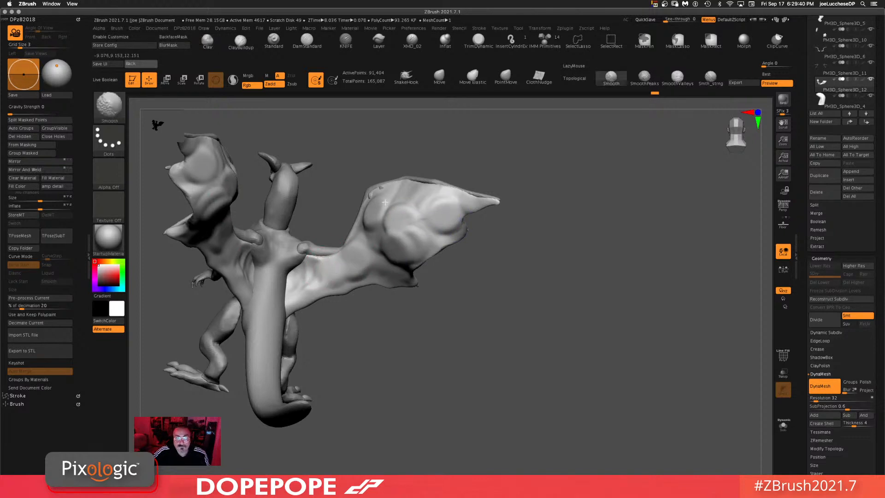
Step: Sculpt clay onto the wing membranes and where the wings join the body
mouse_move(722, 307)
ctrl+mouse_down()
mouse_move(703, 363)
mouse_move(695, 359)
ctrl+mouse_up()
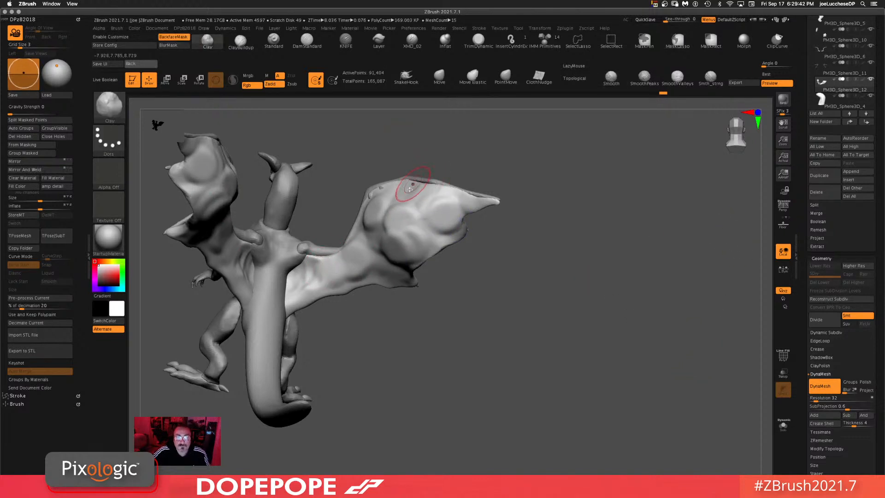
drag(409, 190, 399, 196)
mouse_move(582, 251)
ctrl+mouse_down()
mouse_move(567, 324)
mouse_move(617, 307)
mouse_move(593, 317)
mouse_move(603, 311)
mouse_move(603, 351)
mouse_move(617, 323)
mouse_move(573, 310)
mouse_move(585, 296)
mouse_move(573, 296)
mouse_move(589, 305)
mouse_move(584, 329)
ctrl+mouse_up()
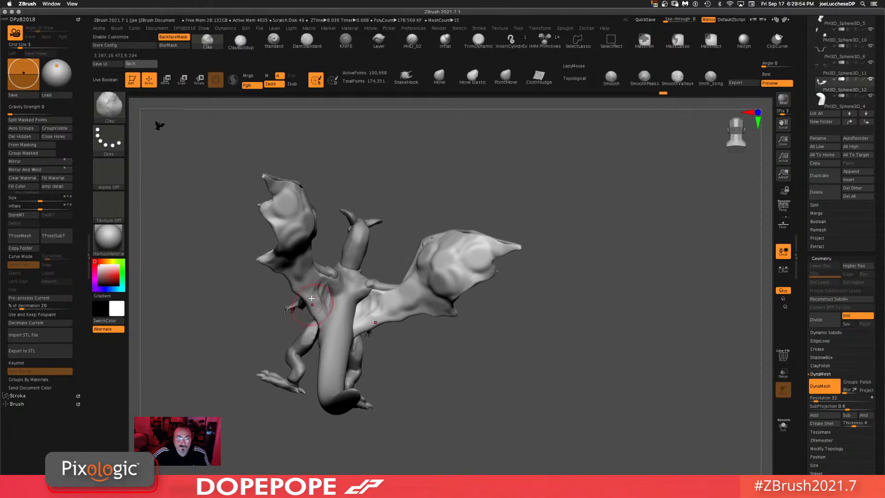
drag(707, 381, 415, 313)
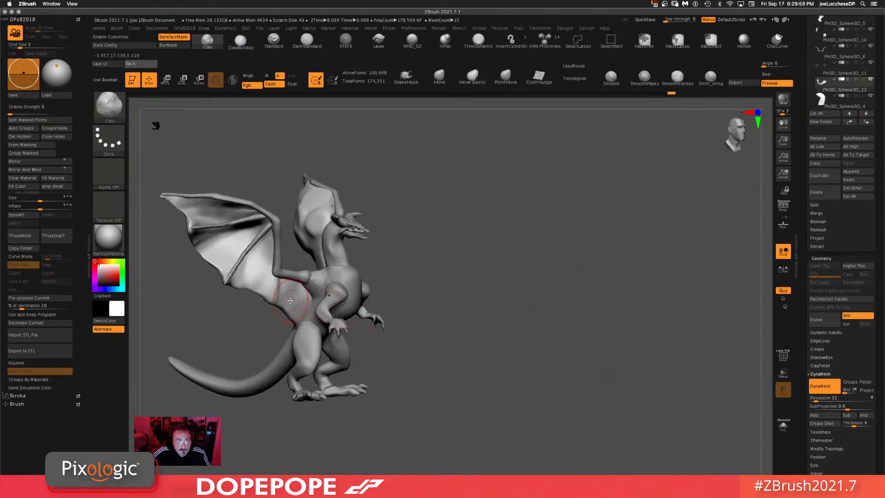
drag(542, 333, 519, 347)
mouse_move(520, 298)
ctrl+mouse_down()
mouse_move(533, 389)
mouse_move(540, 336)
mouse_move(486, 354)
mouse_move(538, 368)
mouse_move(544, 409)
ctrl+mouse_up()
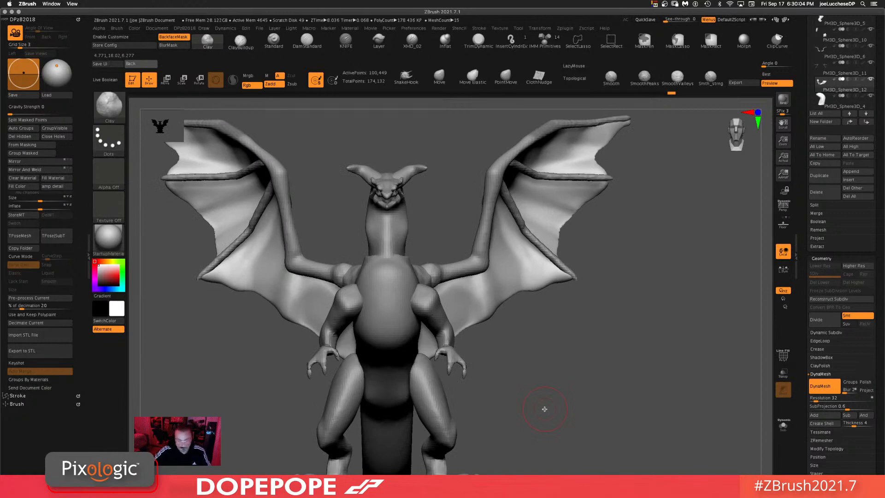
Step: Zoom in on the head and switch to the Dragon2 subtool by selecting it
alt+drag(629, 313, 648, 360)
alt+drag(514, 169, 502, 307)
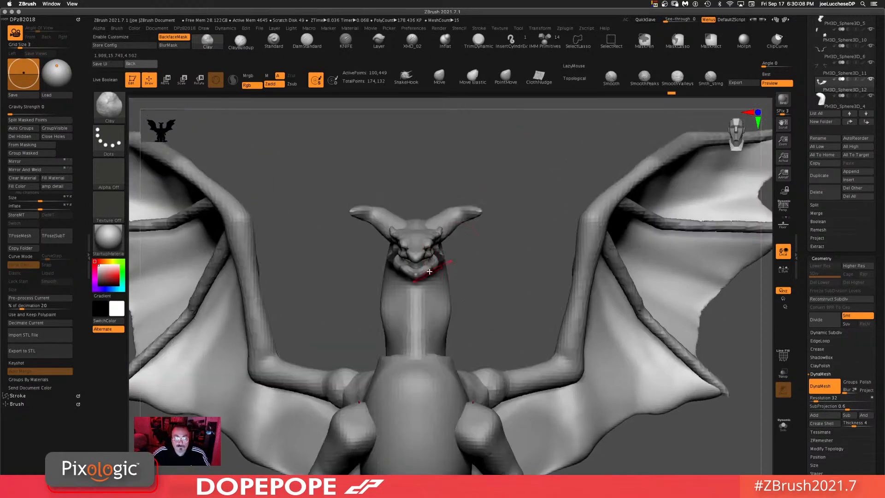
alt+click(416, 242)
drag(495, 185, 500, 179)
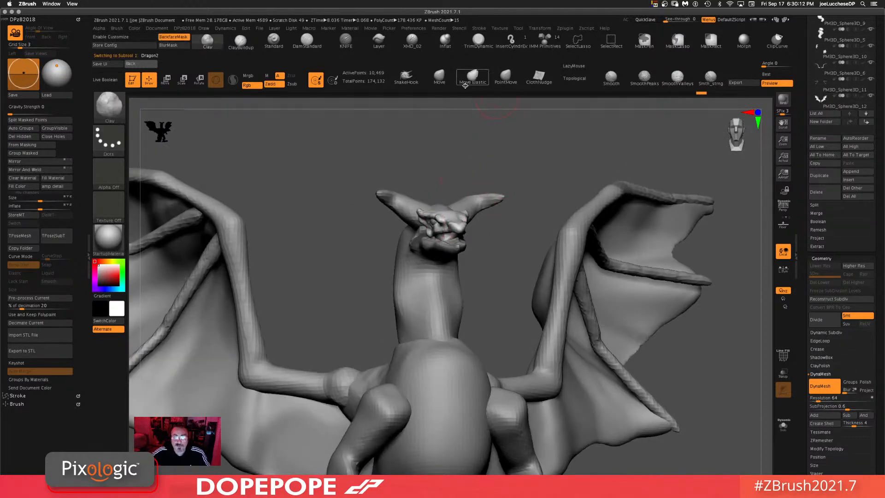
Step: Switch to the Move brush and pull the dragon's brow and eye area into shape on the head
double_click(439, 77)
key(space)
mouse_move(504, 163)
mouse_down()
mouse_move(492, 162)
mouse_move(513, 180)
mouse_up()
mouse_move(423, 218)
mouse_down()
mouse_move(416, 211)
mouse_move(442, 226)
mouse_move(435, 220)
mouse_up()
shift+drag(548, 223, 605, 179)
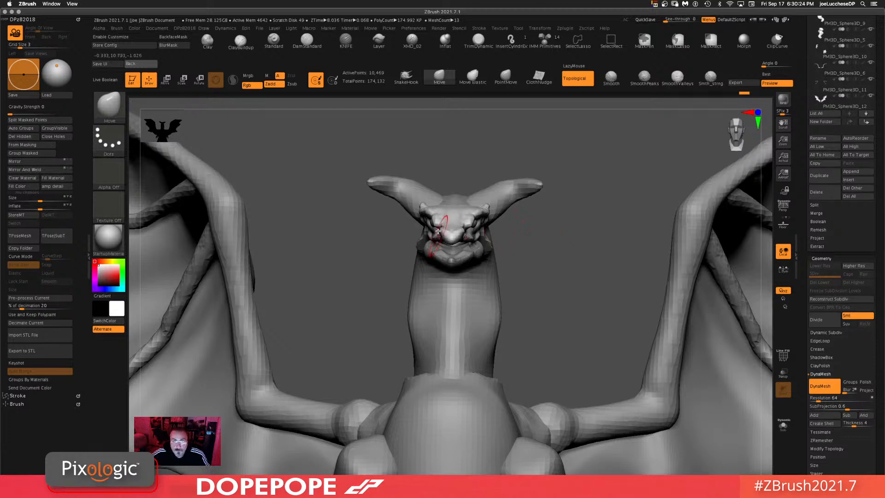
drag(434, 224, 436, 229)
key(space)
click(559, 232)
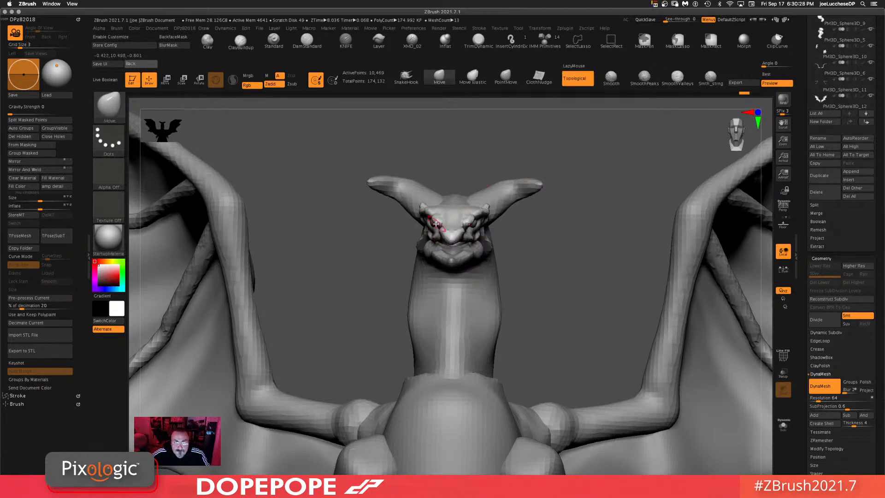
drag(437, 218, 451, 224)
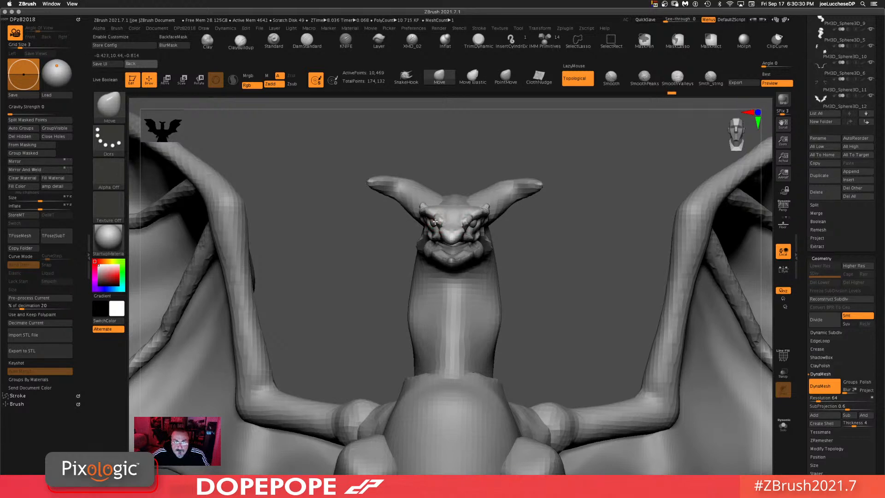
drag(516, 222, 570, 216)
drag(614, 187, 640, 197)
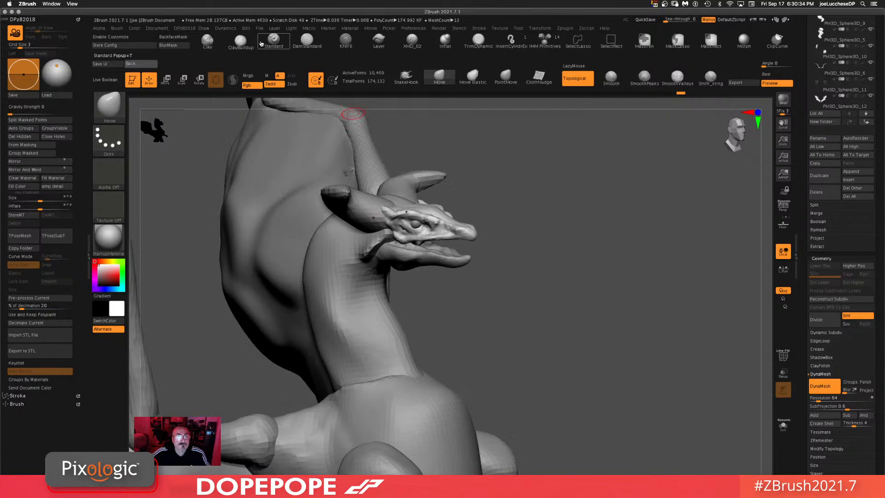
Step: Build up clay around the head's eye sockets and brow with ClayBuildup, smoothing the strokes
click(241, 40)
key(space)
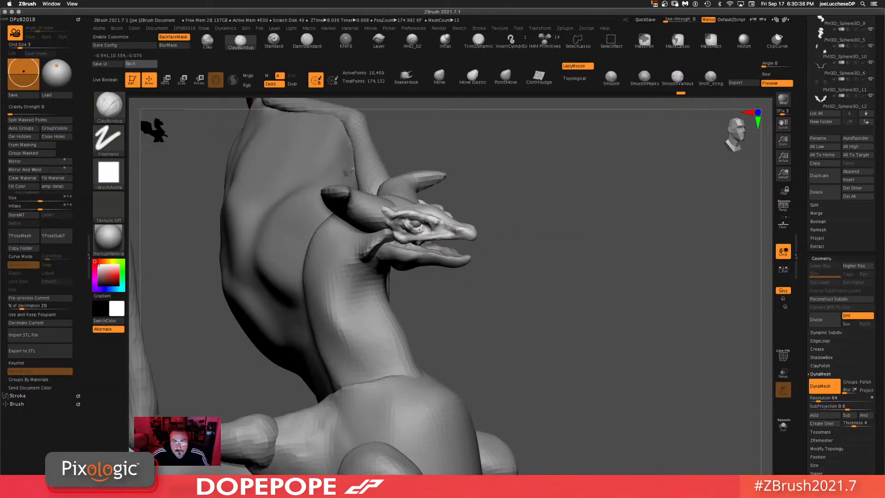
mouse_move(410, 230)
mouse_down()
mouse_move(397, 216)
mouse_move(411, 215)
mouse_up()
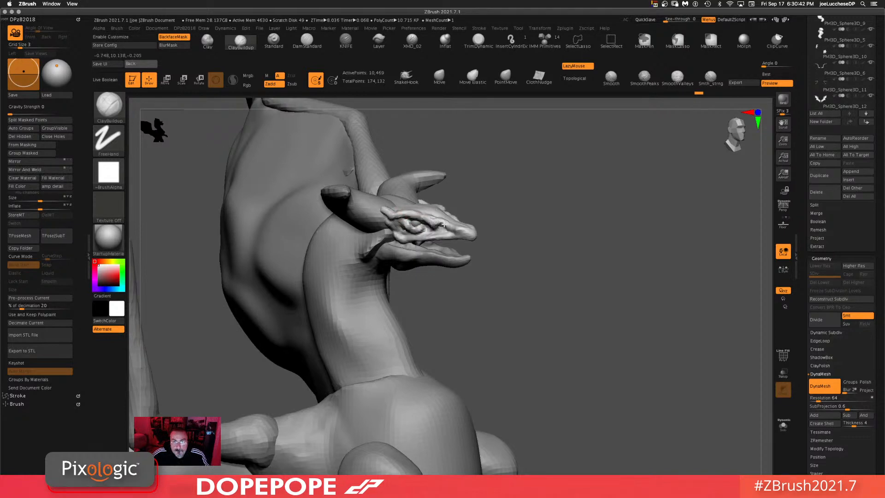
drag(586, 231, 559, 220)
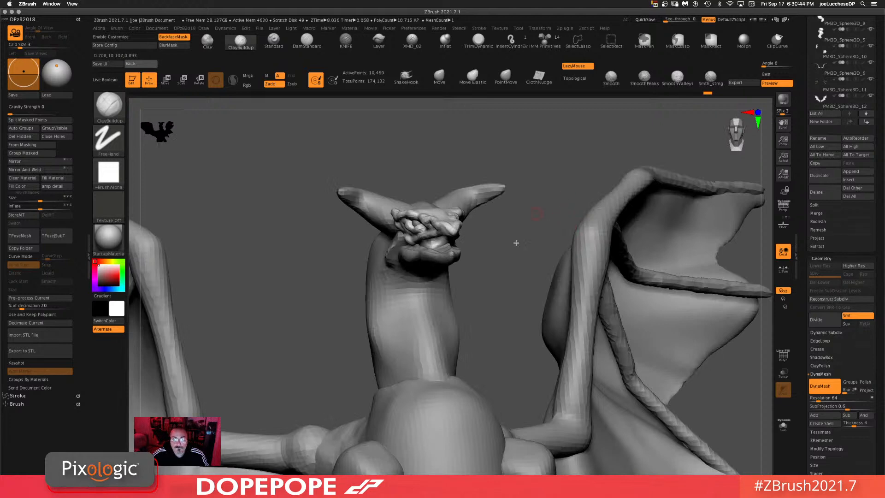
drag(516, 243, 514, 276)
drag(581, 222, 615, 170)
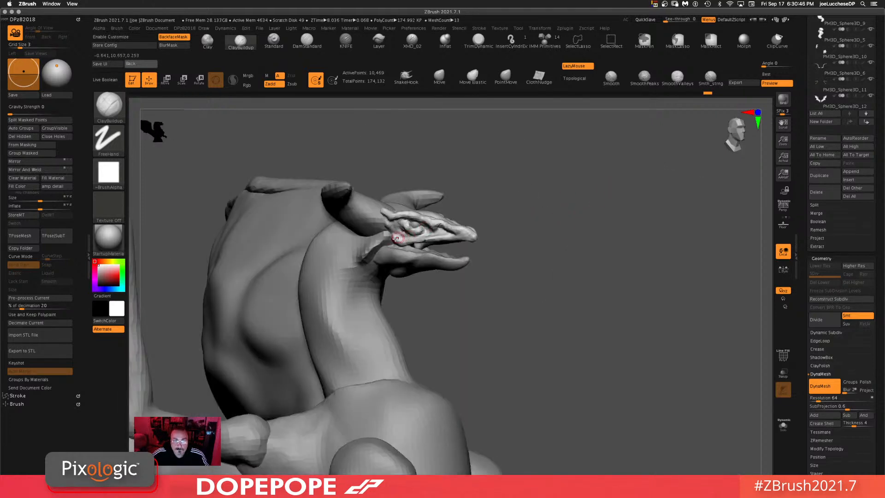
drag(386, 243, 393, 238)
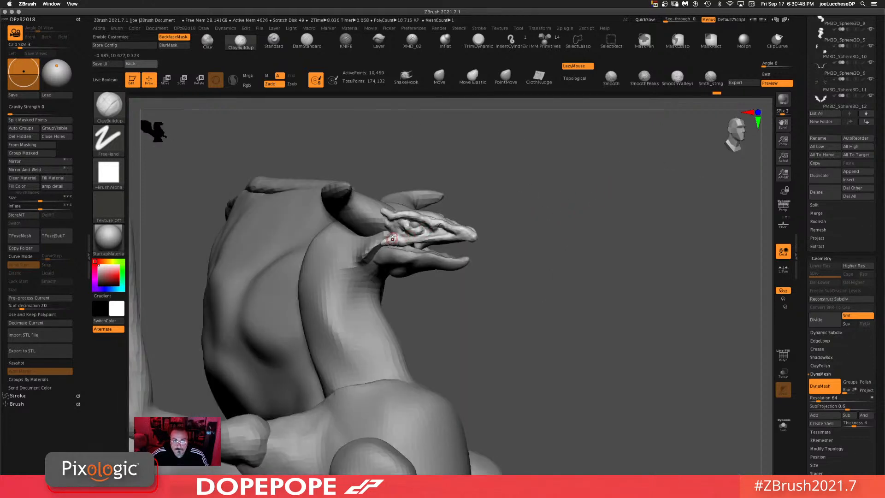
drag(631, 213, 562, 265)
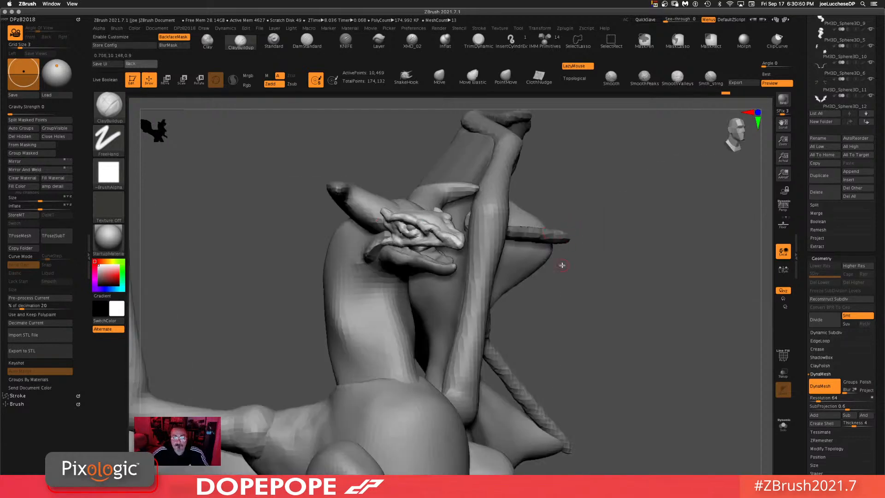
drag(570, 374, 427, 255)
key(shift)
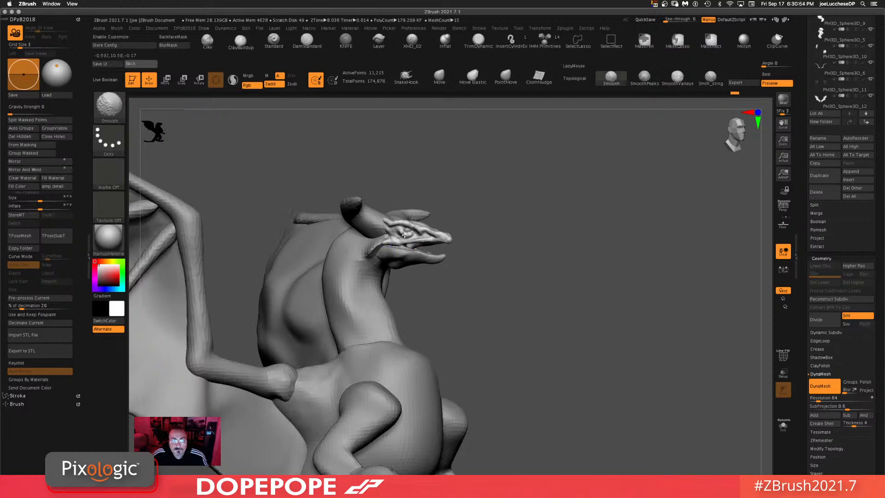
drag(595, 231, 552, 217)
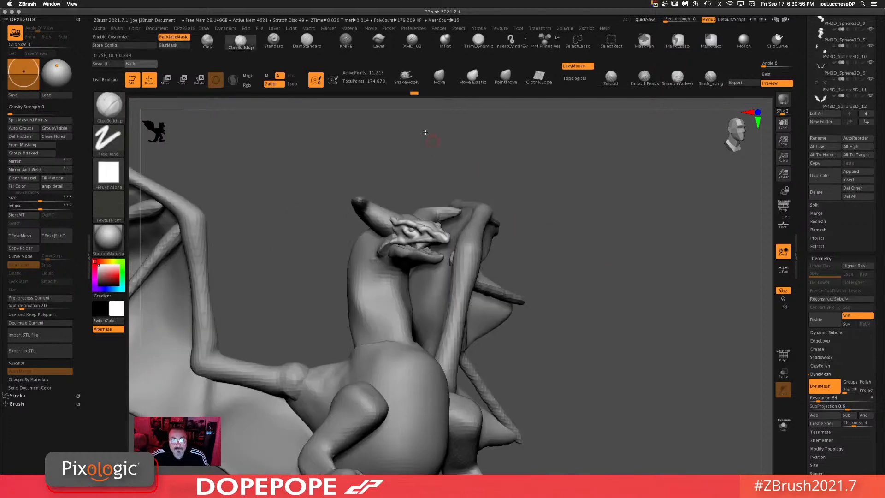
Step: Select DamStandard and carve crease lines into the dragon's head around the eyes and snout
click(305, 44)
alt+drag(633, 295, 634, 337)
key(space)
drag(407, 226, 386, 217)
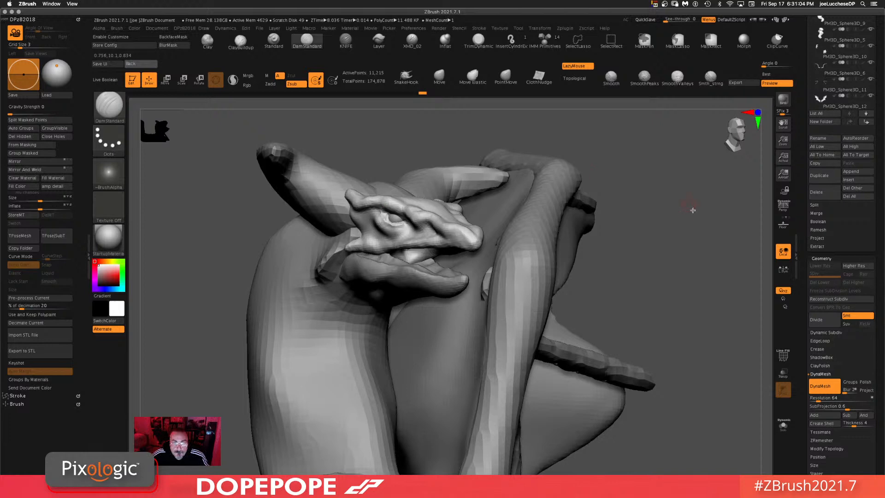
drag(693, 210, 424, 217)
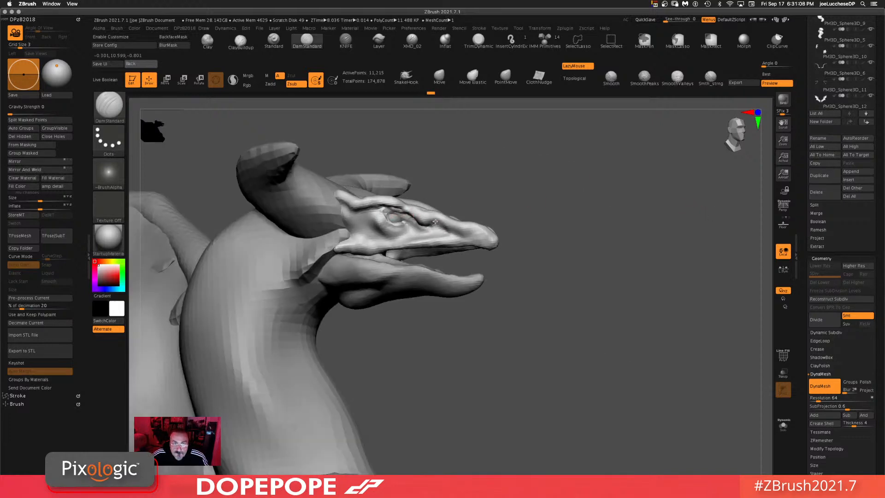
drag(456, 228, 617, 242)
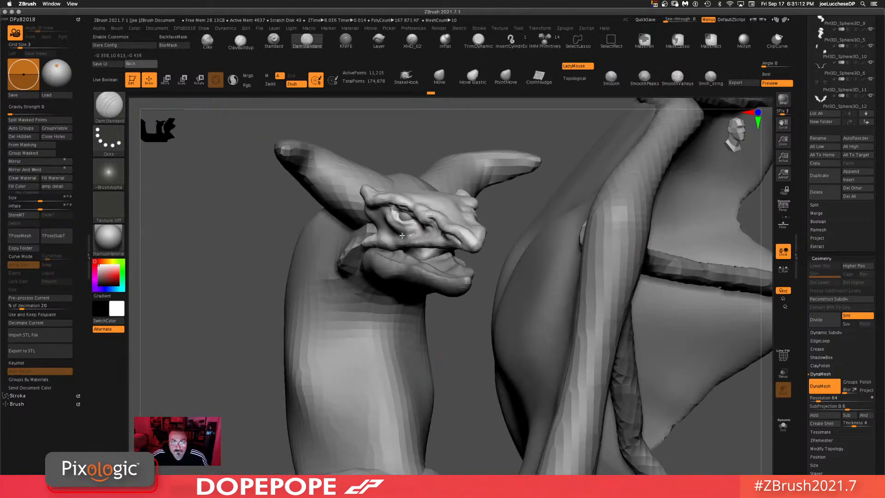
alt+drag(479, 313, 436, 269)
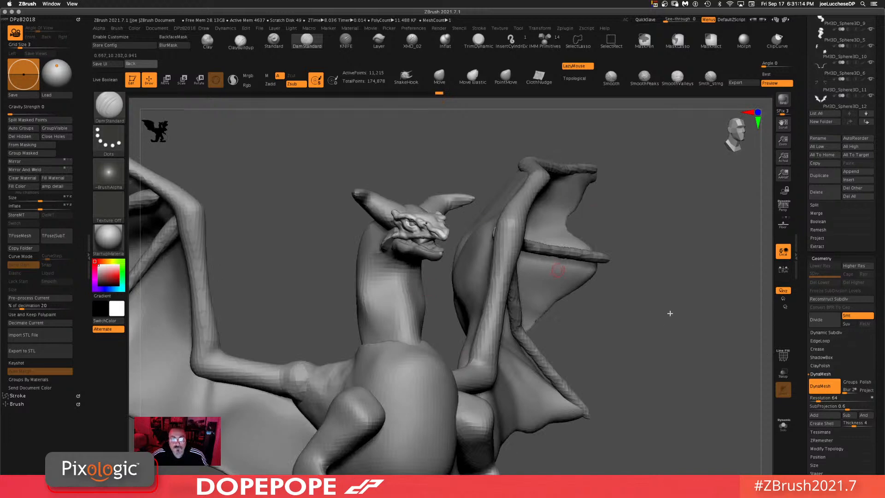
Step: Orbit around the whole dragon to inspect the head and wings from several angles
alt+drag(670, 313, 548, 427)
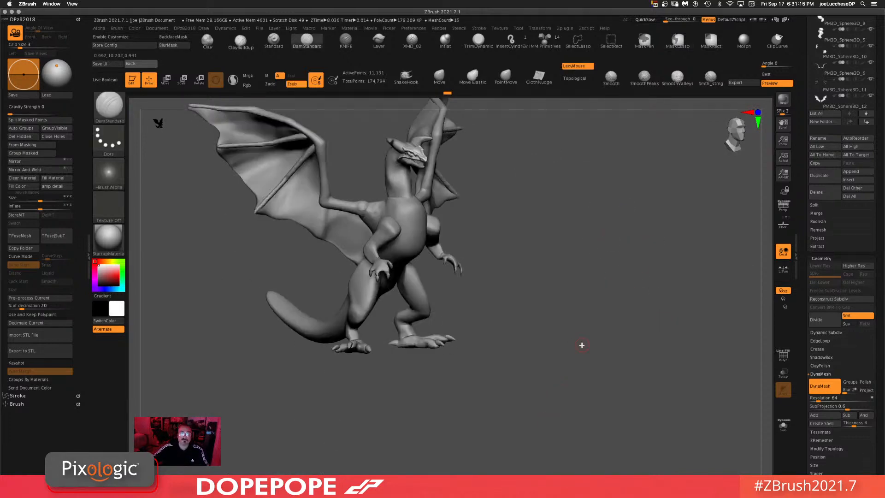
drag(583, 341, 552, 359)
drag(551, 224, 552, 198)
drag(589, 137, 556, 199)
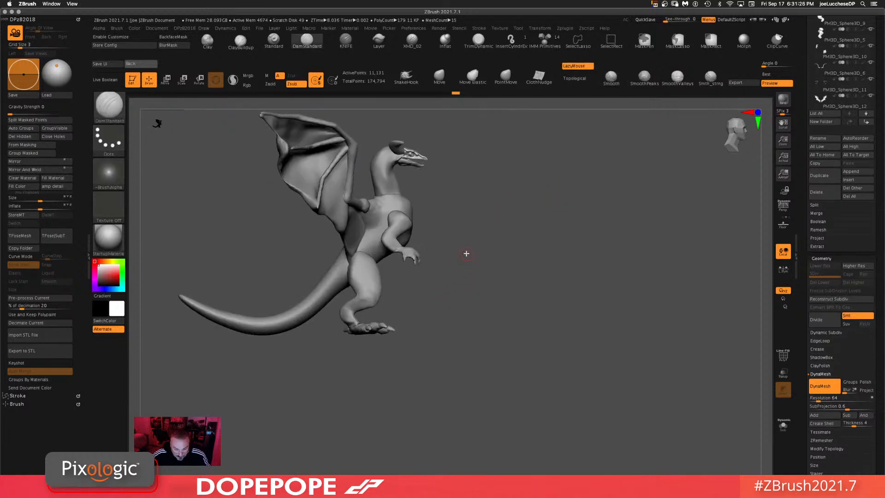
alt+drag(510, 456, 522, 359)
mouse_move(547, 302)
mouse_down()
mouse_move(534, 348)
mouse_move(521, 300)
mouse_up()
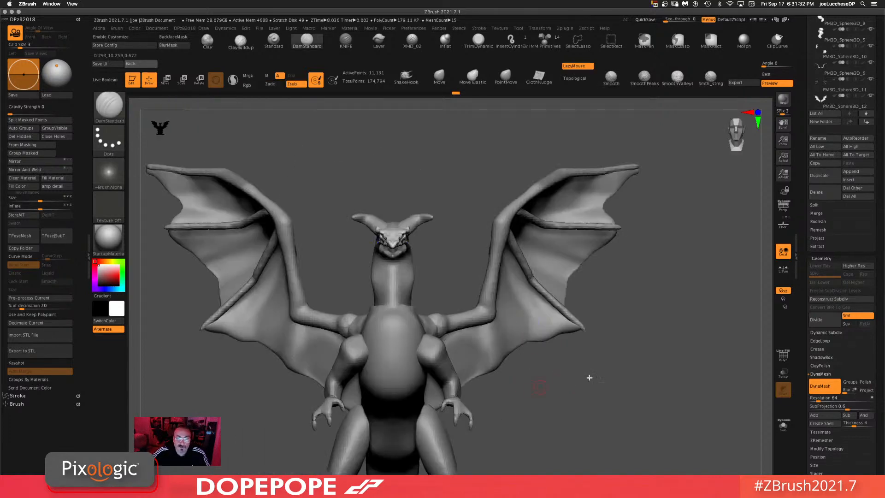
mouse_move(576, 380)
alt+mouse_down()
mouse_move(590, 383)
mouse_move(604, 429)
alt+mouse_up()
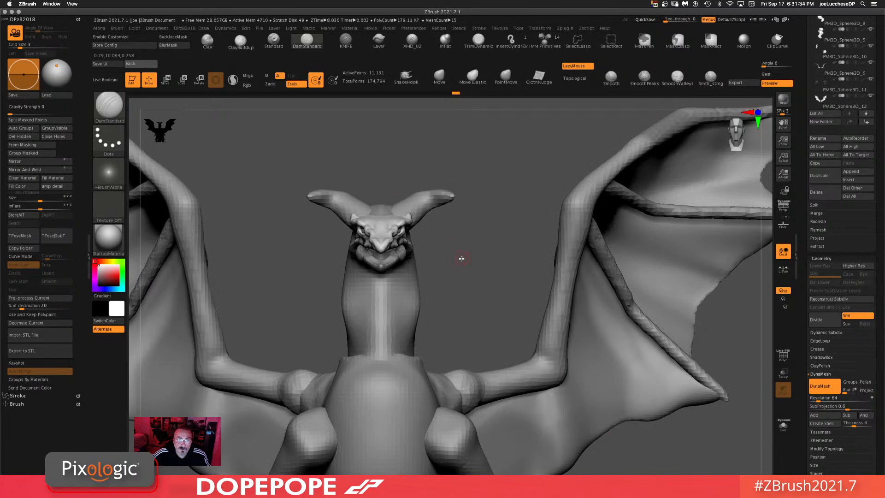
mouse_move(462, 265)
mouse_down()
mouse_move(464, 286)
mouse_move(469, 243)
mouse_up()
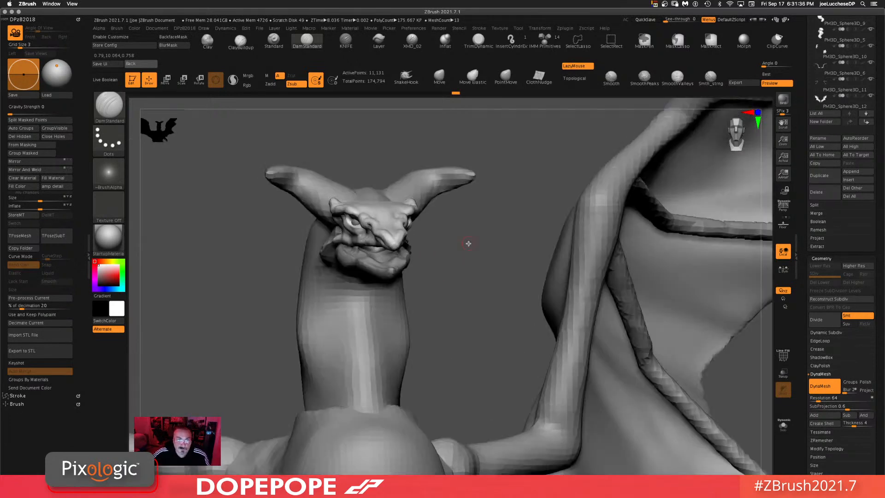
Step: Switch to the Move brush, reduce its draw size, and reshape the head's brow and horn bases
click(439, 77)
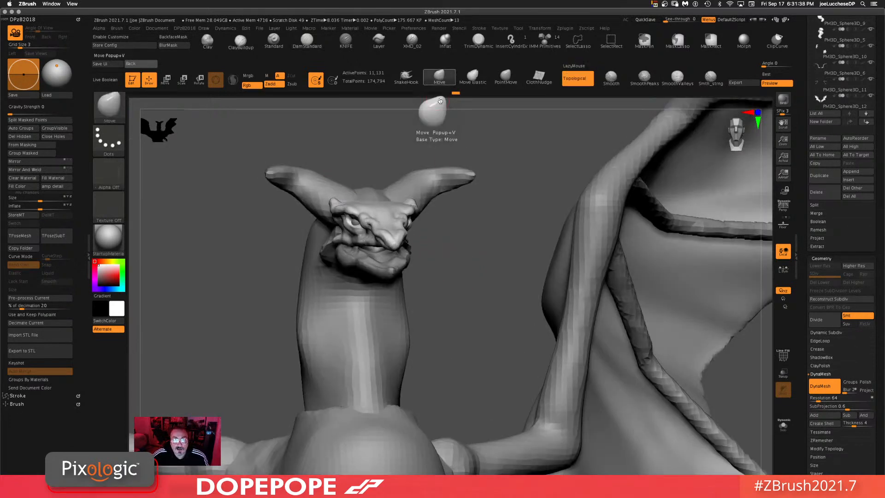
key(space)
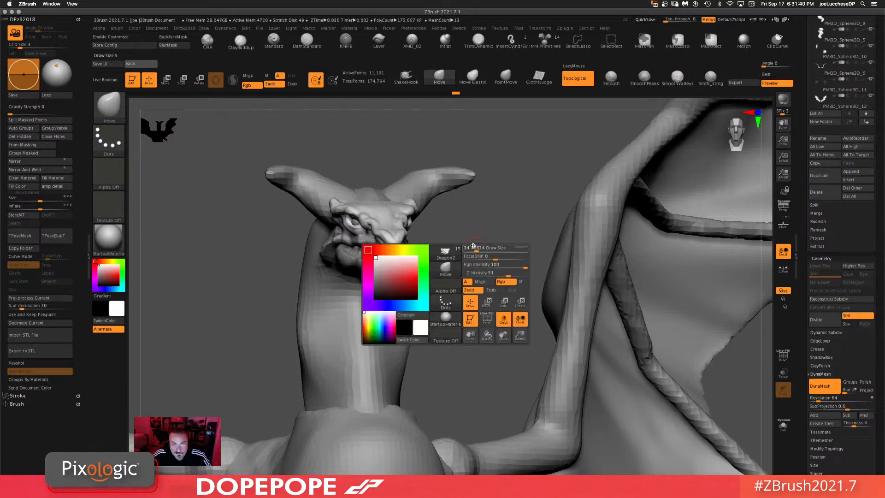
mouse_move(480, 236)
mouse_down()
mouse_move(465, 230)
mouse_move(487, 209)
mouse_move(503, 239)
mouse_move(346, 219)
mouse_up()
key(space)
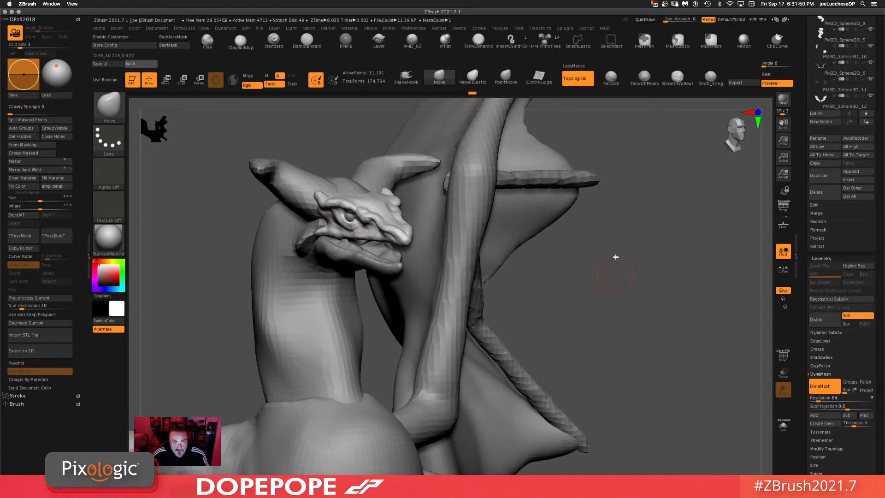
drag(616, 257, 639, 127)
mouse_move(512, 197)
mouse_down()
mouse_move(494, 223)
mouse_move(350, 223)
mouse_up()
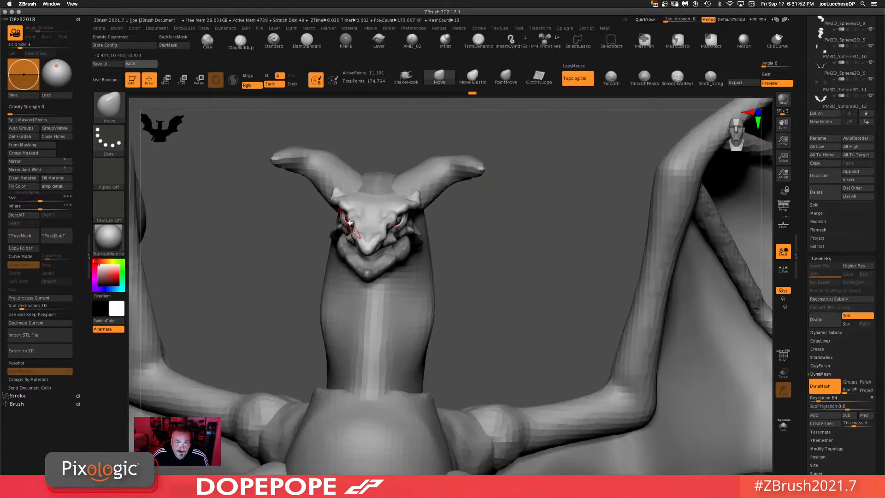
mouse_move(542, 230)
mouse_down()
mouse_move(461, 243)
mouse_move(355, 227)
mouse_up()
mouse_move(537, 181)
mouse_down()
mouse_move(542, 138)
mouse_move(385, 217)
mouse_up()
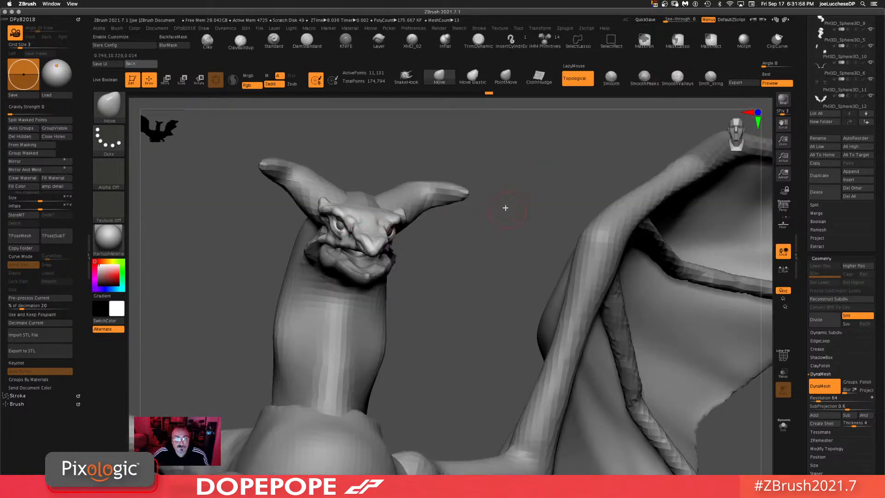
drag(505, 208, 384, 227)
mouse_move(491, 188)
mouse_down()
mouse_move(462, 186)
mouse_move(473, 277)
mouse_up()
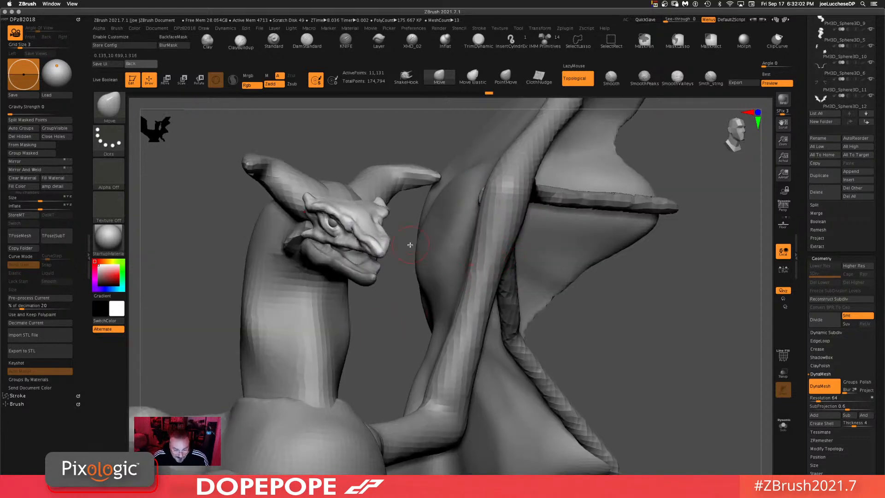
mouse_move(699, 333)
mouse_down()
mouse_move(563, 352)
mouse_move(530, 382)
mouse_move(397, 120)
mouse_up()
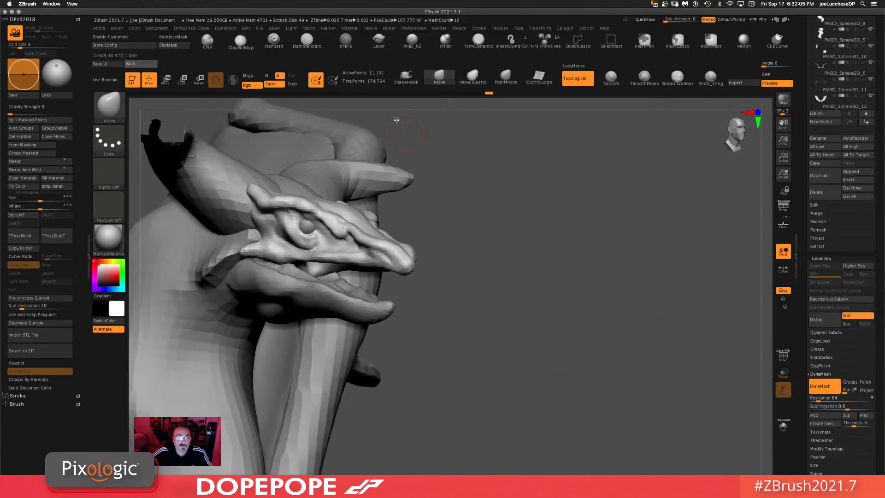
Step: Select ClayBuildup, adjust its draw size, and add clay over the eyes and brow ridges on the head
click(240, 42)
key(space)
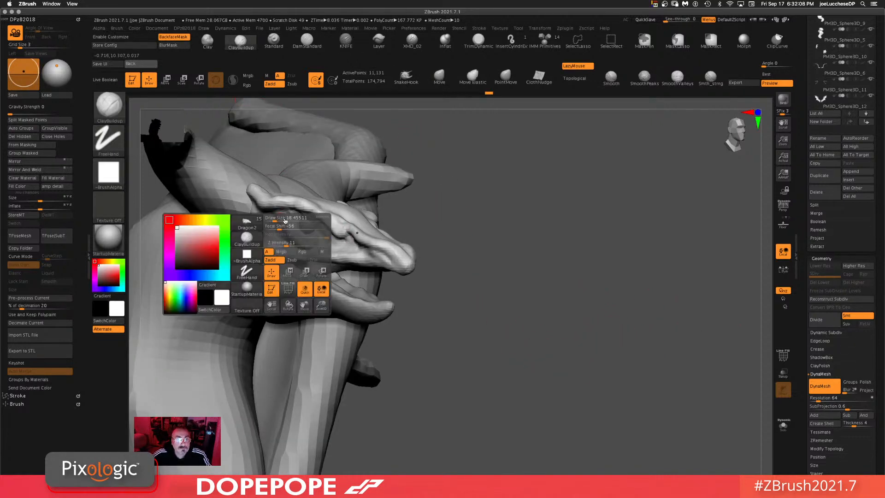
mouse_move(279, 218)
mouse_down()
mouse_move(286, 218)
mouse_move(270, 219)
mouse_move(279, 236)
mouse_move(282, 222)
mouse_move(264, 205)
mouse_move(274, 224)
mouse_up()
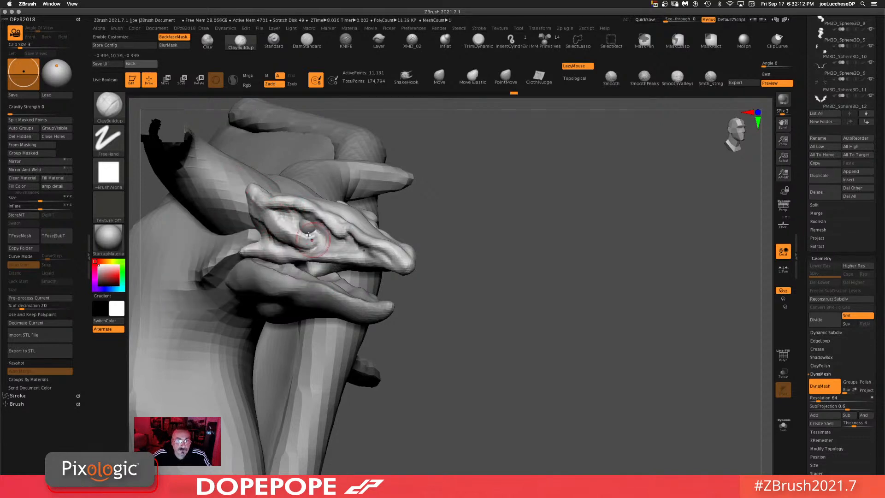
drag(553, 208, 493, 215)
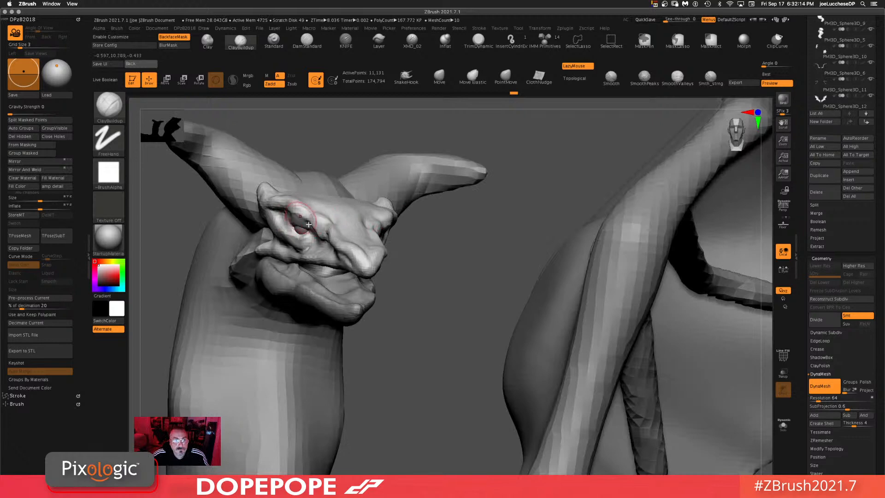
drag(475, 245, 440, 231)
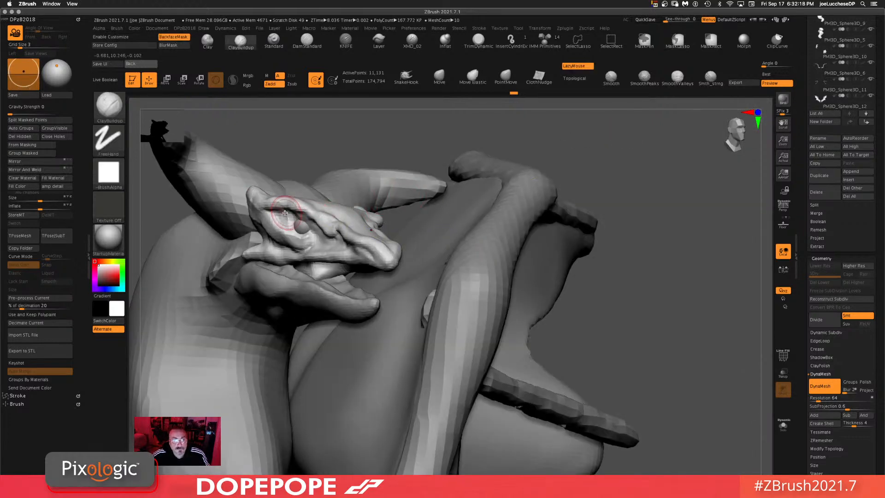
mouse_move(283, 204)
mouse_down()
mouse_move(280, 218)
mouse_move(317, 227)
mouse_up()
mouse_move(680, 294)
alt+mouse_down()
mouse_move(620, 220)
mouse_move(564, 227)
alt+mouse_up()
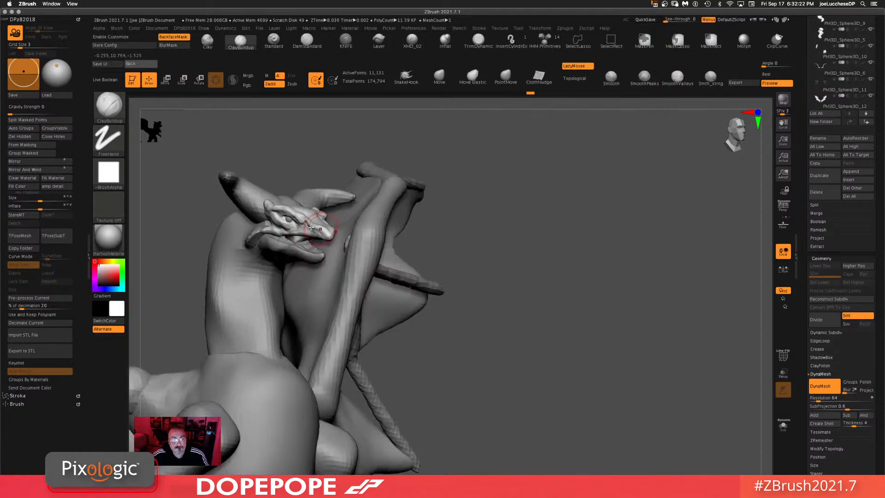
drag(307, 221, 292, 225)
mouse_move(584, 156)
mouse_down()
mouse_move(611, 177)
mouse_move(615, 166)
mouse_up()
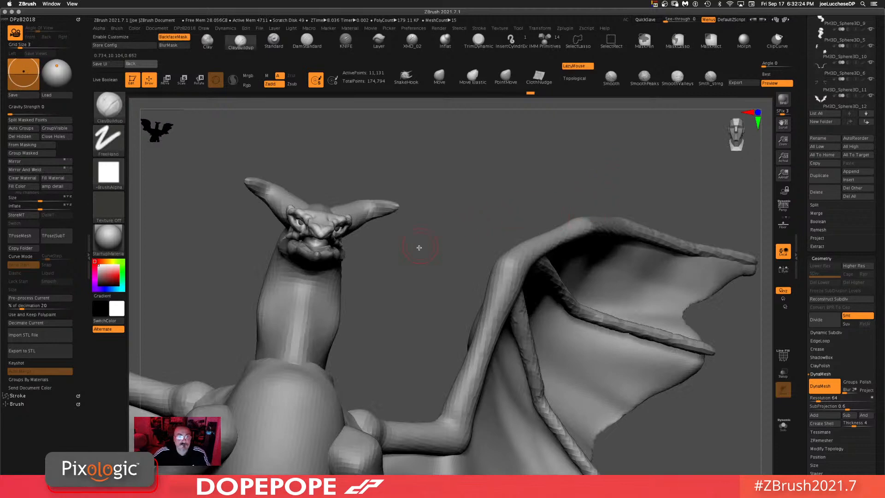
drag(419, 248, 400, 251)
drag(544, 270, 618, 270)
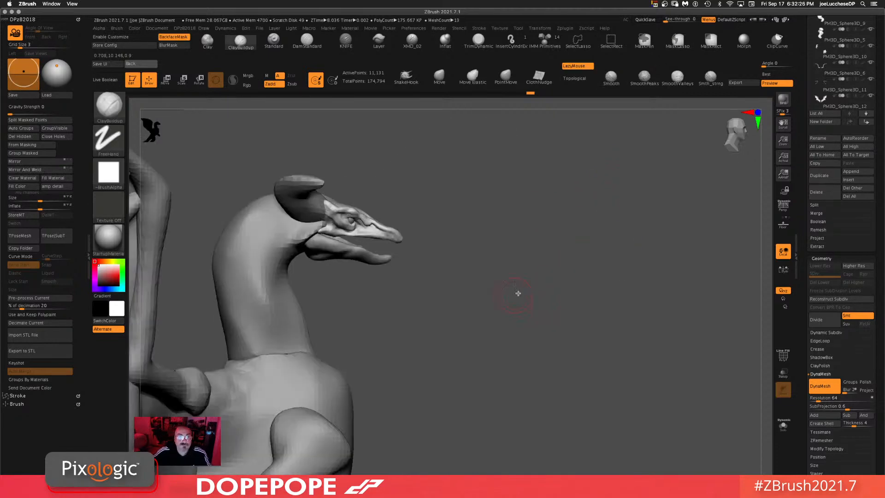
Step: Select the dragon's lower jaw with the Transpose gizmo and move it down to open the mouth
alt+drag(514, 294, 622, 318)
key(w)
alt+click(451, 262)
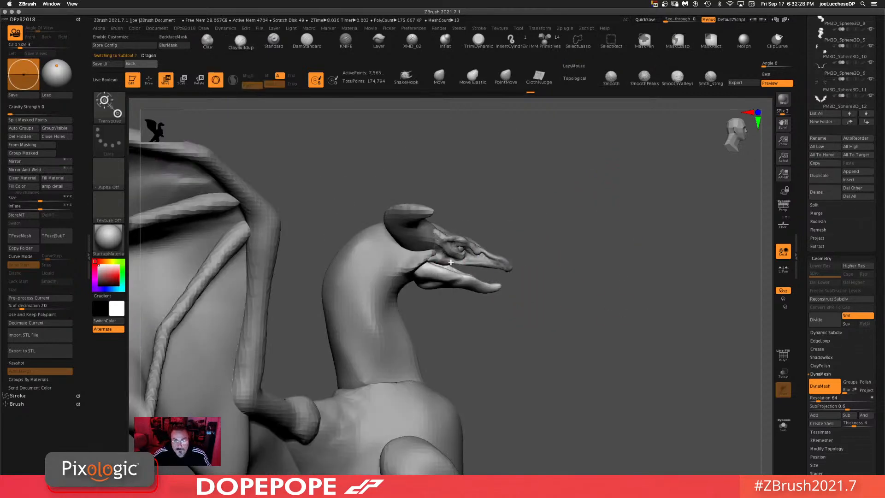
click(425, 268)
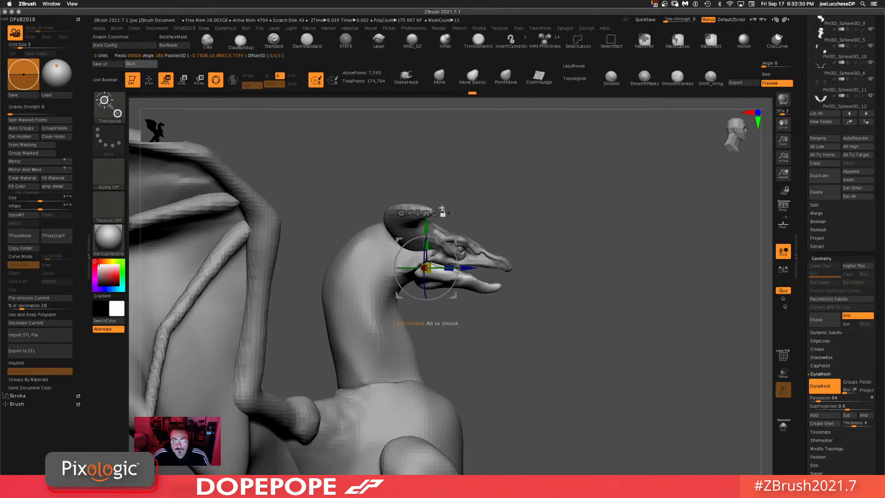
drag(455, 258, 452, 283)
Step: Select the teeth subtool and isolate it with Solo mode
click(440, 77)
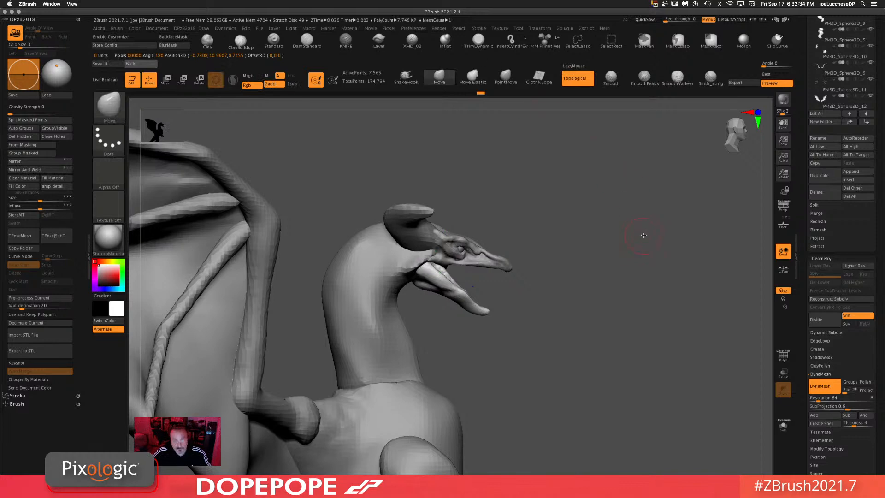
drag(568, 240, 588, 227)
alt+drag(609, 292, 433, 343)
alt+click(424, 342)
drag(560, 296, 471, 364)
key(w)
click(783, 426)
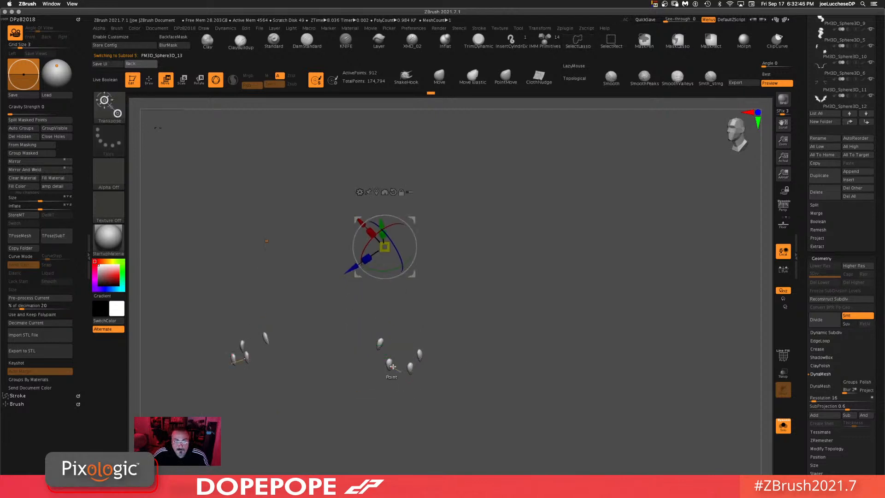
Step: Split one tooth off into its own subtool and move it up toward the dragon's head
ctrl+click(390, 367)
ctrl+drag(390, 363, 386, 407)
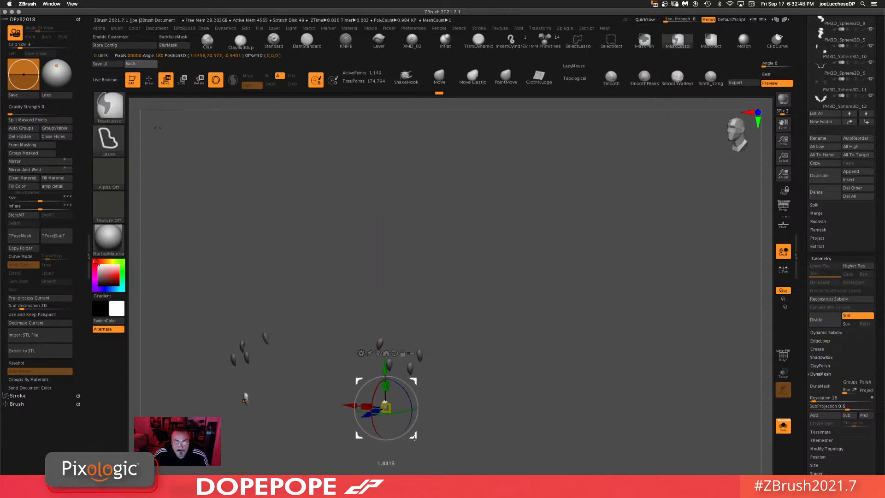
click(28, 120)
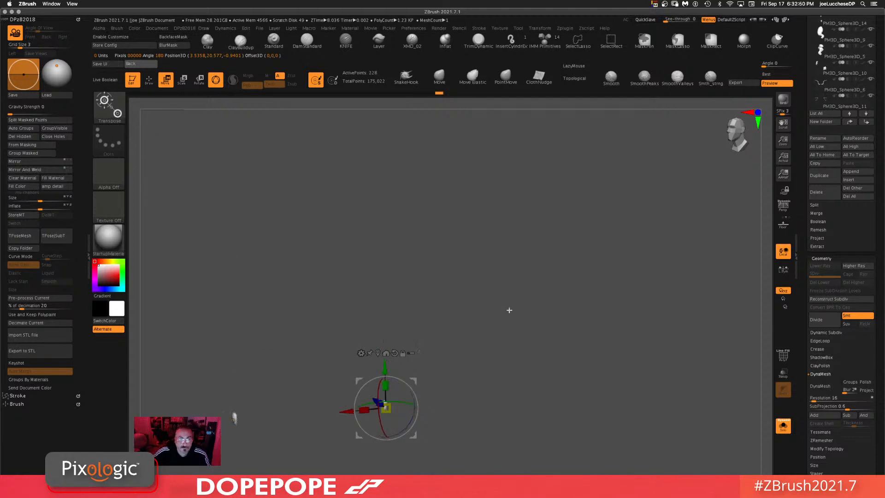
alt+drag(414, 445, 438, 240)
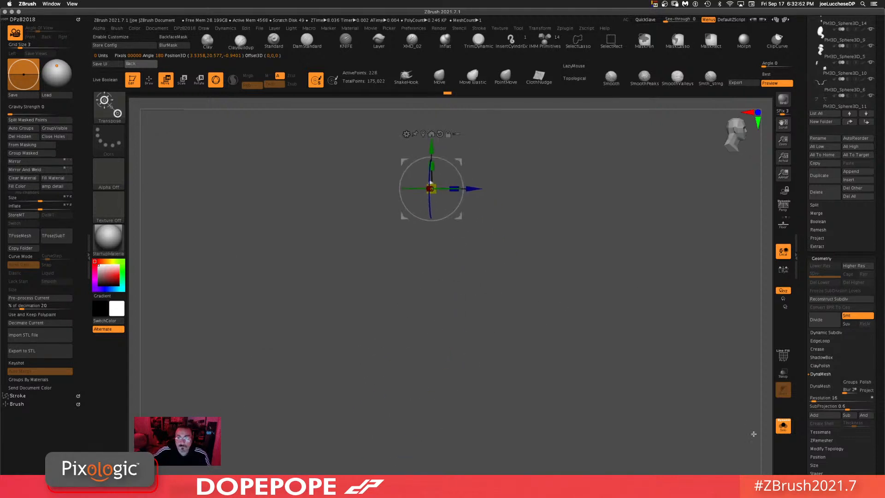
click(791, 429)
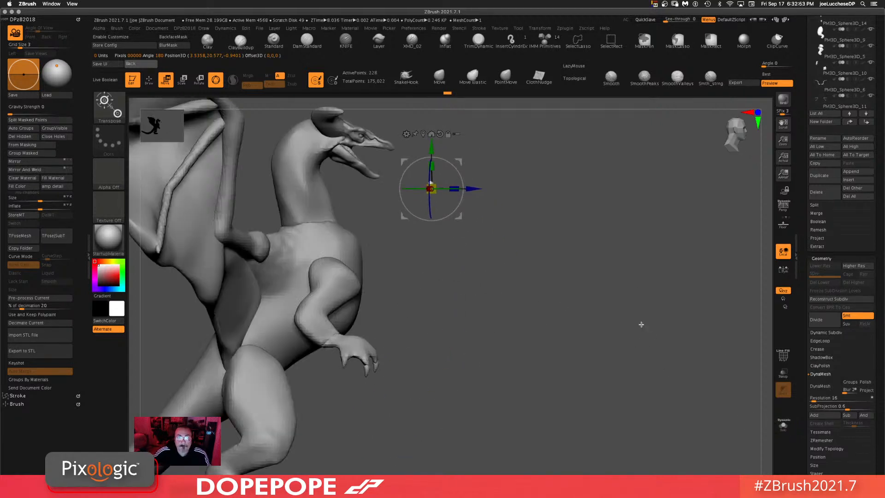
alt+click(441, 134)
shift+drag(524, 182, 518, 208)
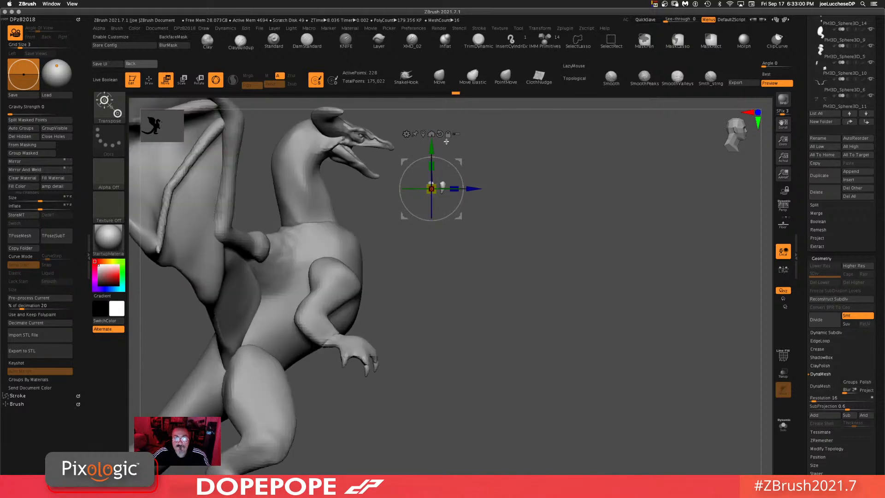
key(ctrl+z)
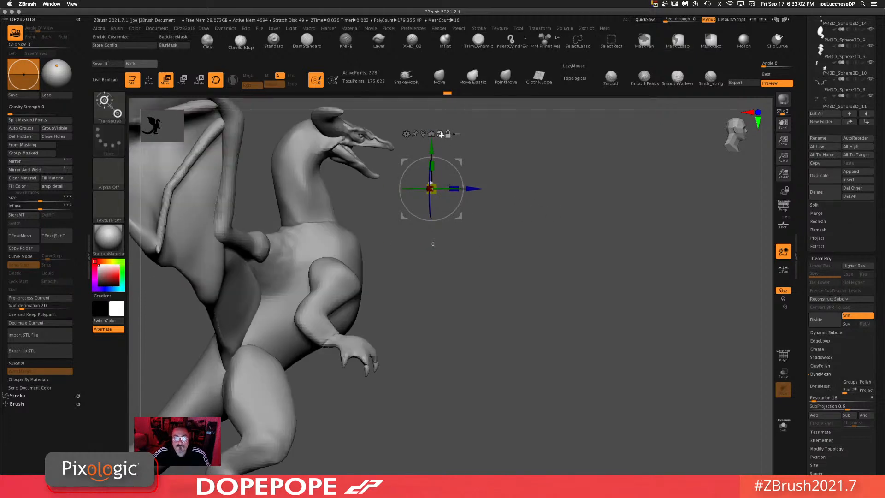
Step: Isolate the separated tooth in front view and shift it sideways toward the dragon's head
click(441, 134)
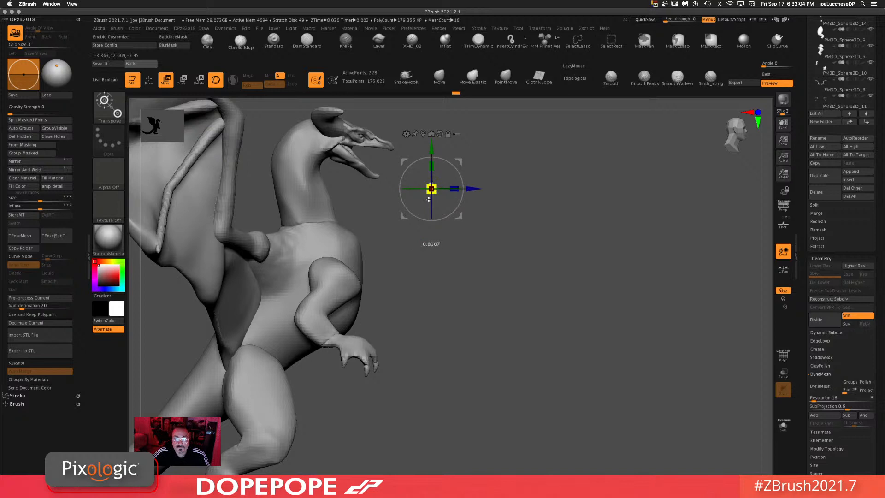
drag(416, 214, 573, 222)
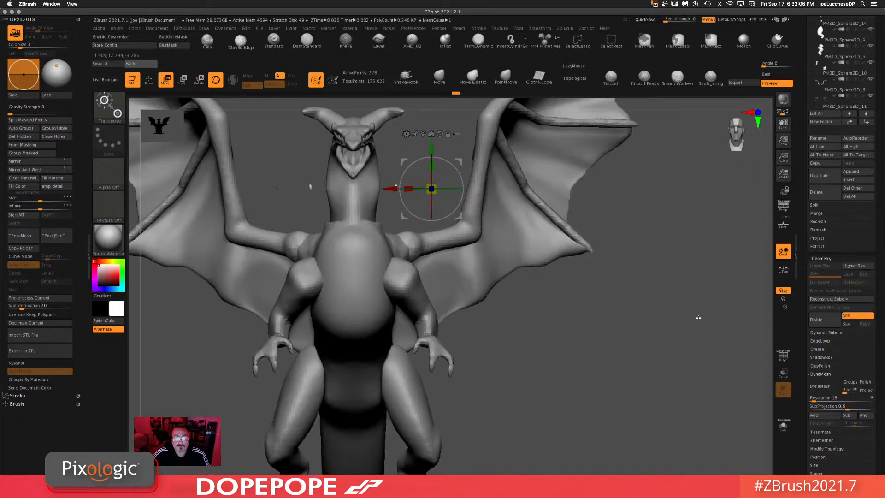
click(784, 426)
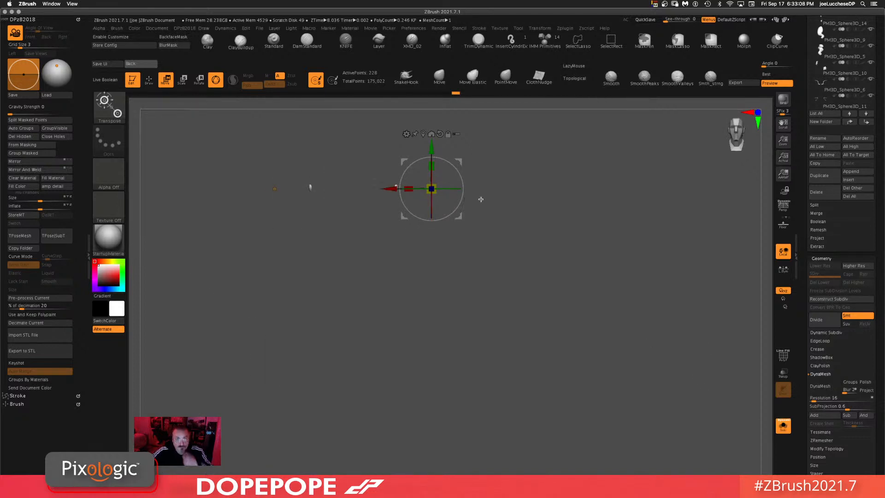
click(439, 76)
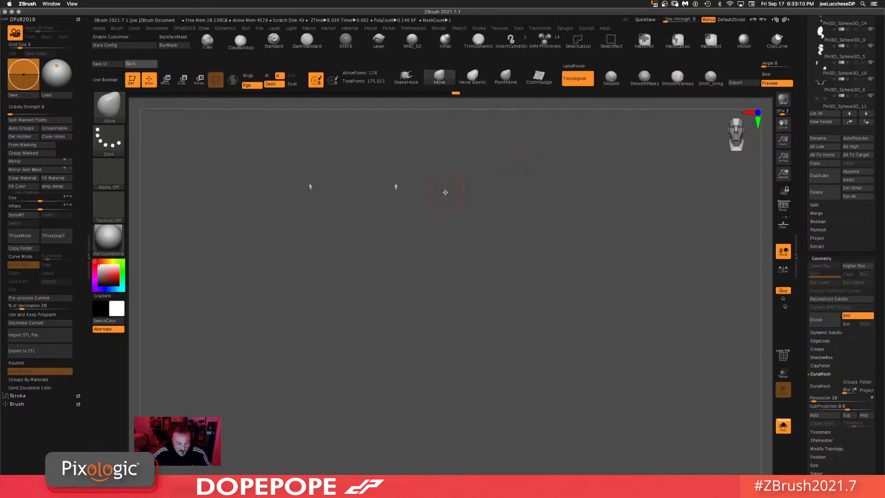
mouse_move(415, 173)
ctrl+alt+shift+mouse_down()
mouse_move(388, 185)
mouse_move(398, 172)
ctrl+alt+shift+mouse_up()
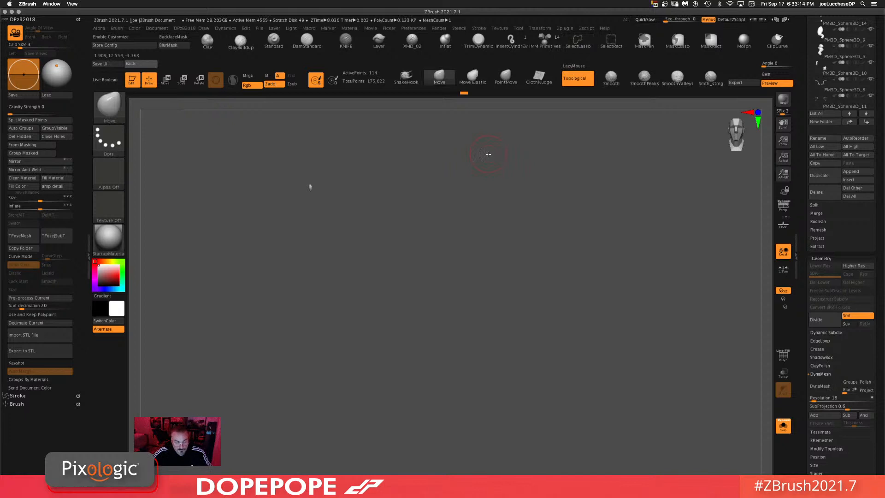
key(w)
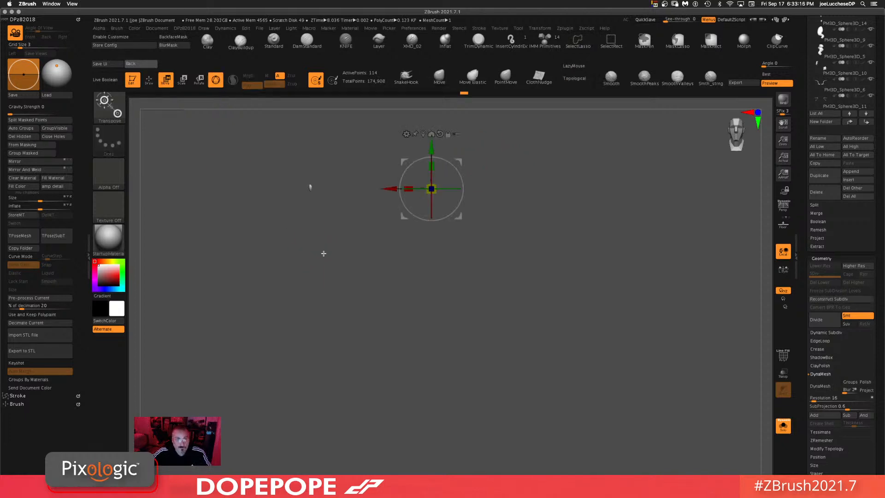
alt+drag(463, 226, 532, 226)
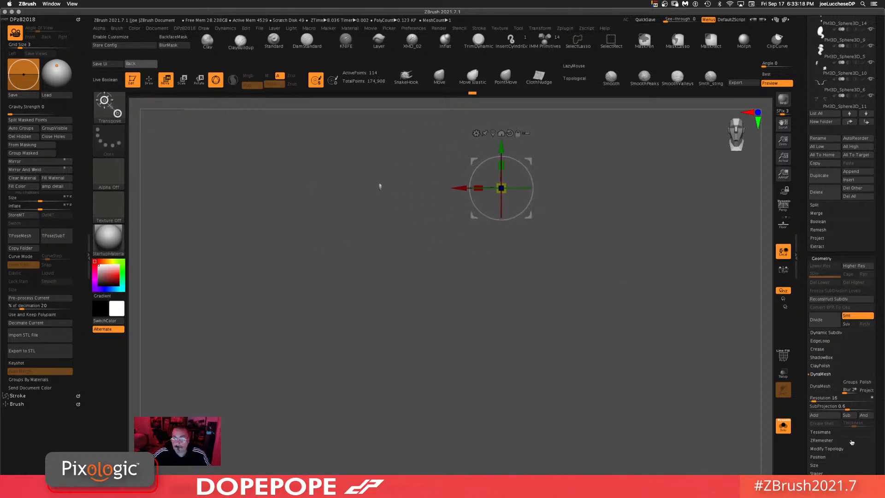
click(786, 426)
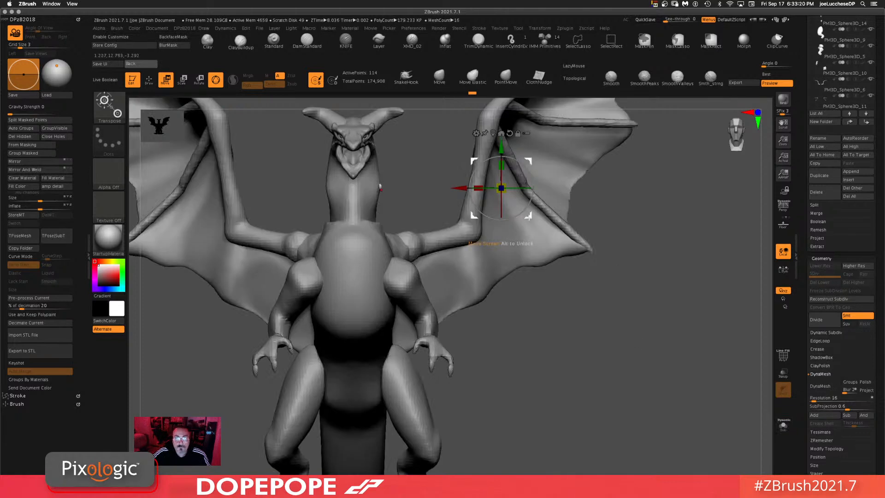
Step: Move the tooth up toward the dragon's snout with the gizmo
drag(529, 216, 495, 180)
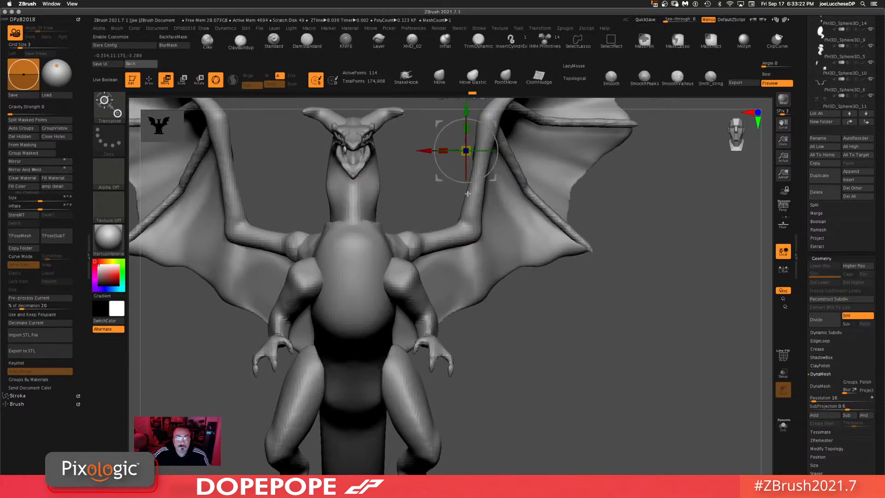
shift+drag(408, 195, 456, 209)
alt+drag(566, 213, 575, 284)
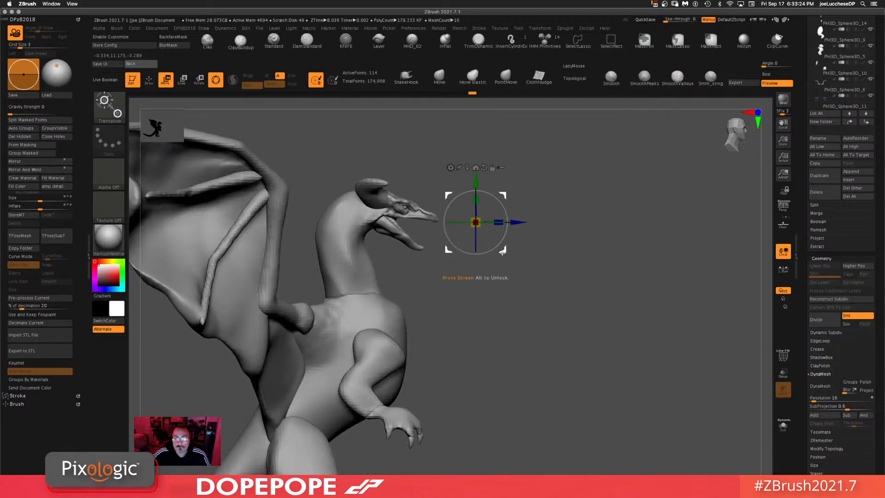
drag(507, 252, 559, 265)
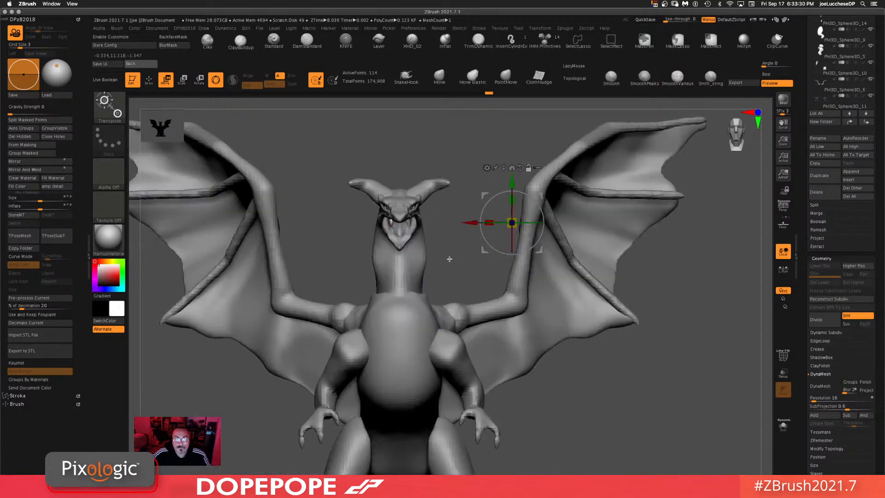
shift+drag(449, 260, 470, 336)
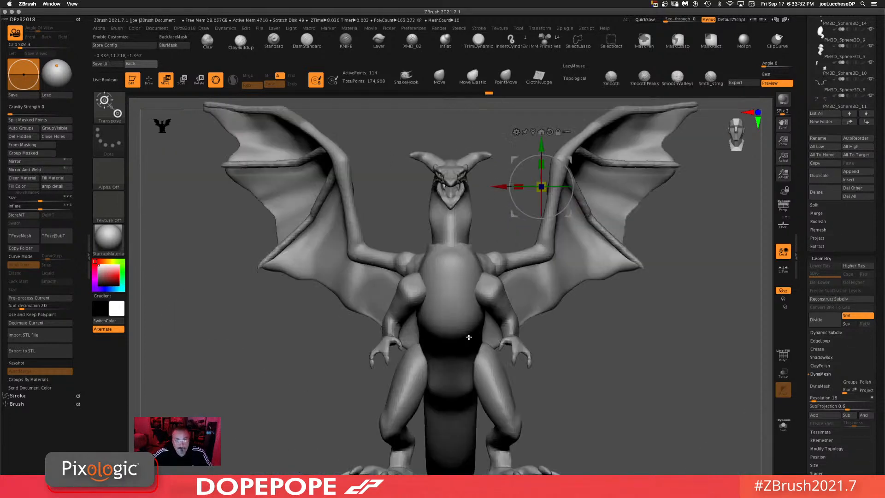
Step: Select the tooth subtool in front of the snout and isolate it with Solo mode
alt+click(445, 186)
alt+drag(485, 208, 501, 352)
alt+drag(464, 213, 381, 217)
key(ctrl+z)
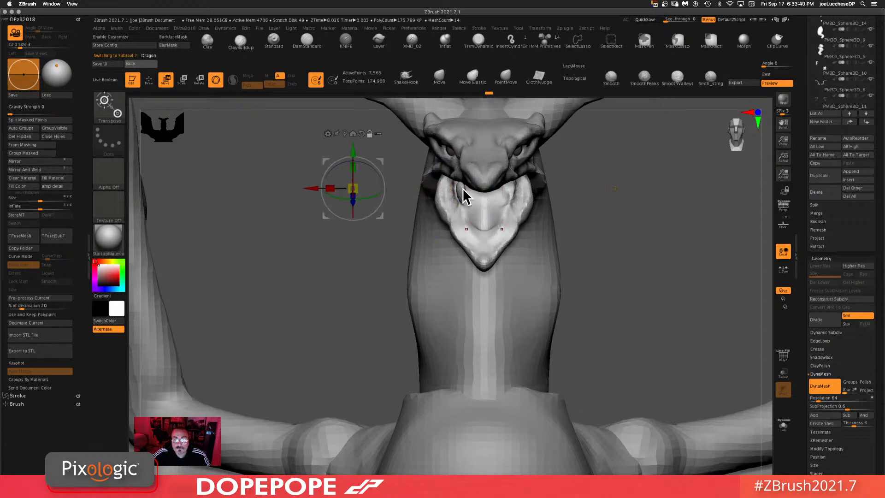
alt+click(465, 196)
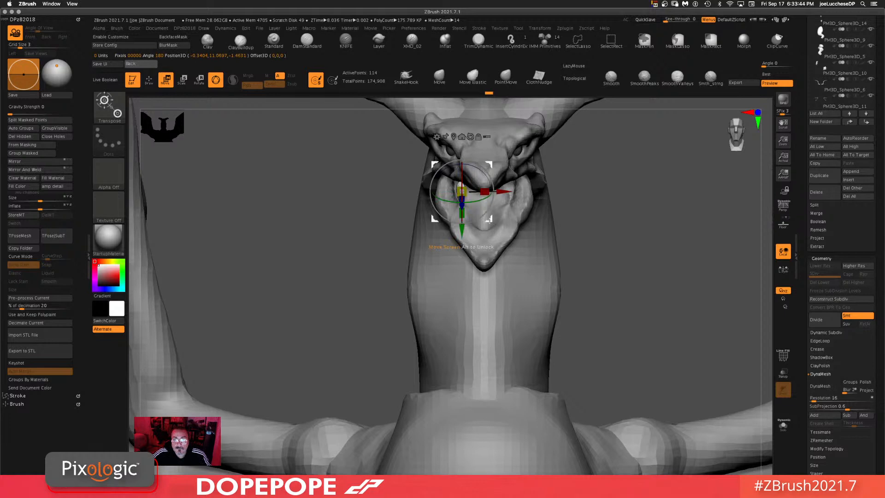
key(q)
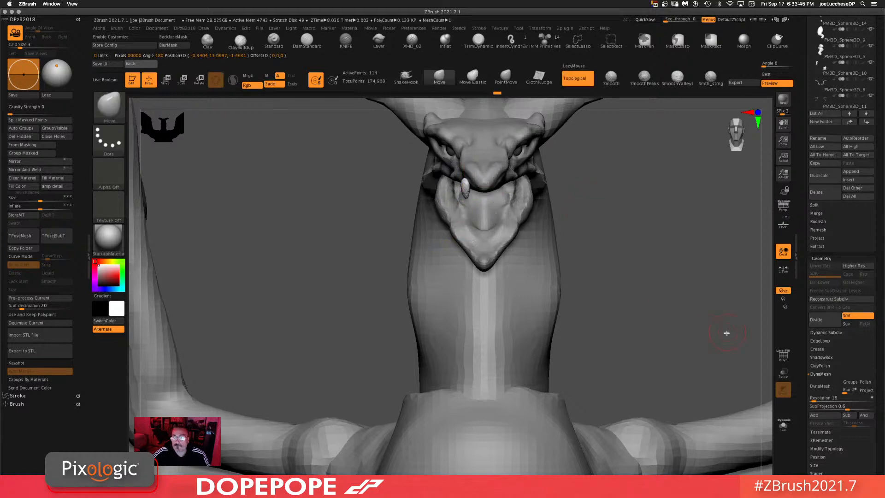
click(783, 427)
drag(645, 312, 664, 303)
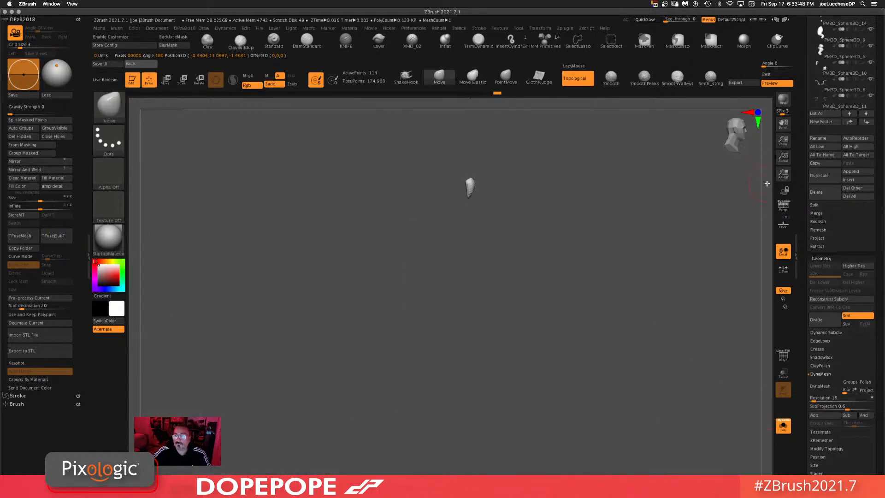
Step: Turn off Solo mode so the full dragon head shows again alongside the tooth
scroll(798, 181, up, 10)
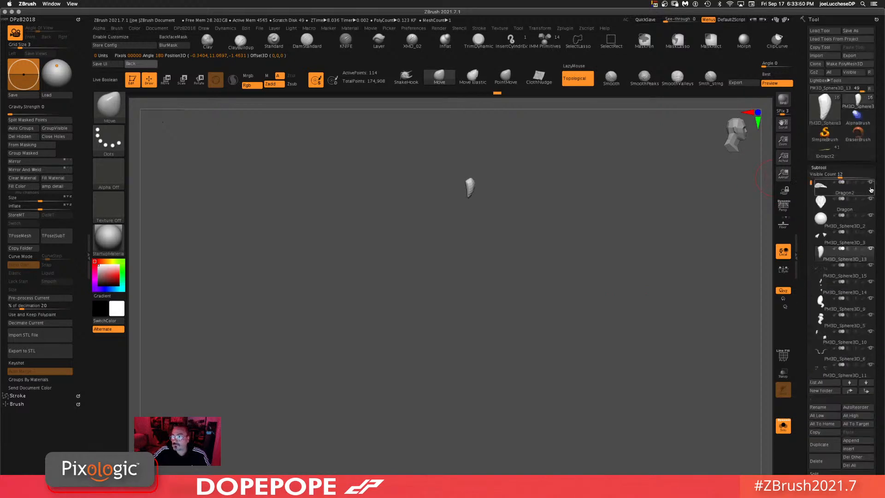
key(shift)
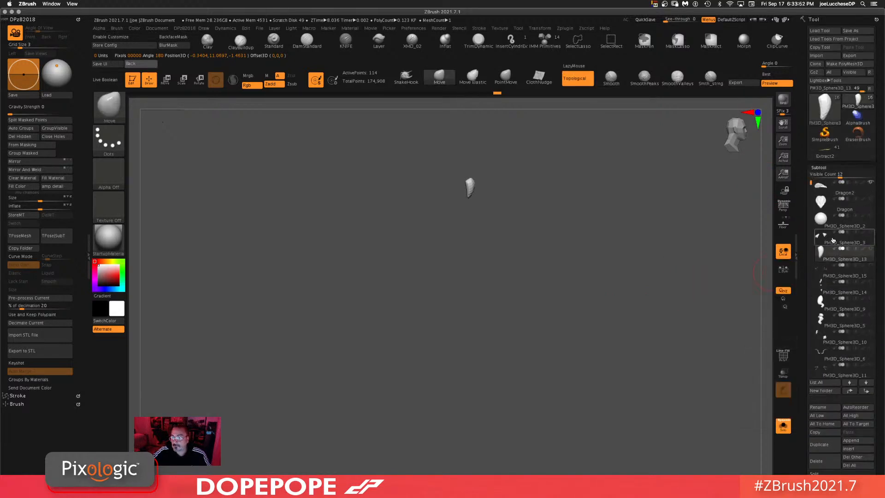
click(783, 427)
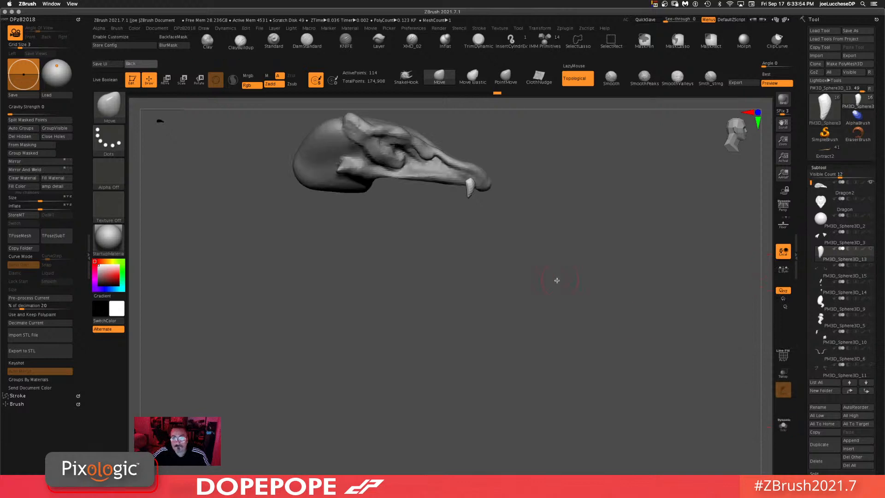
Step: Switch to the Move gizmo and duplicate the tooth, placing the copy beside the original along the snout
key(w)
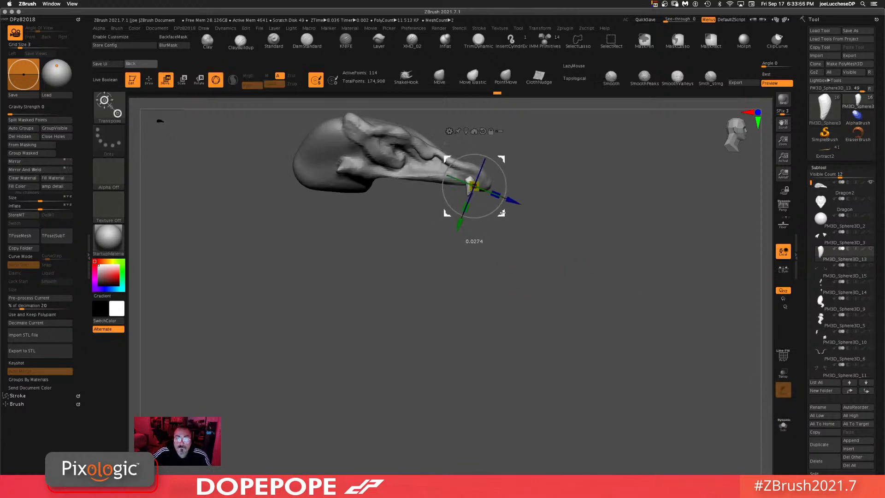
shift+drag(518, 231, 545, 233)
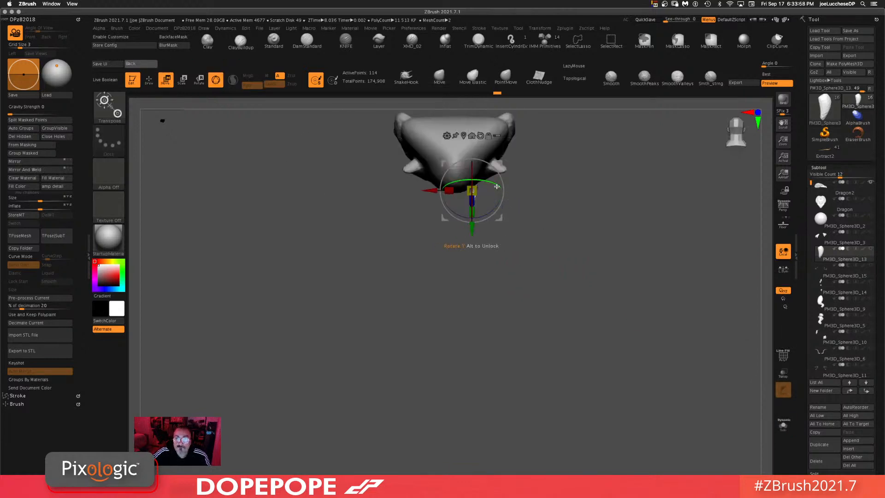
drag(496, 186, 489, 181)
drag(500, 218, 548, 203)
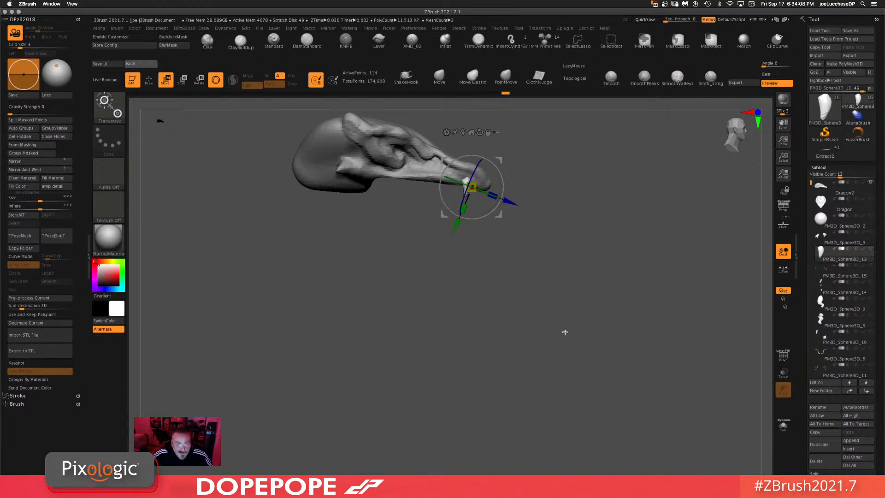
alt+drag(549, 326, 538, 332)
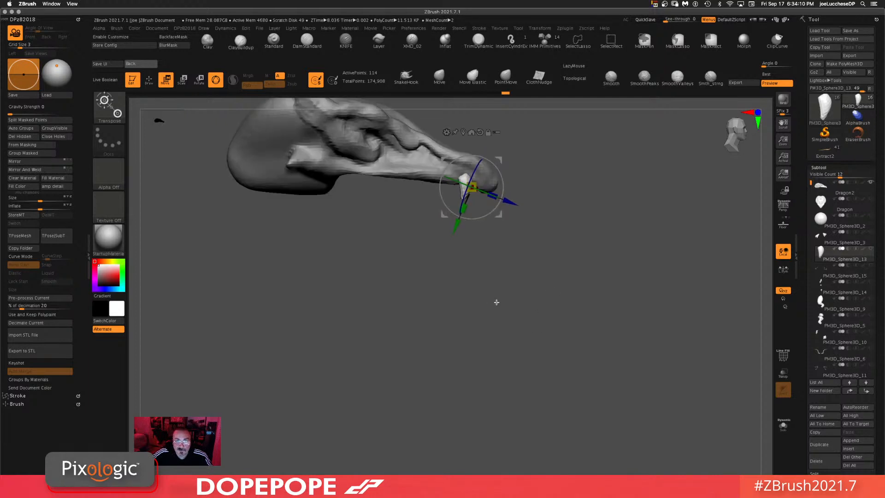
drag(496, 302, 523, 261)
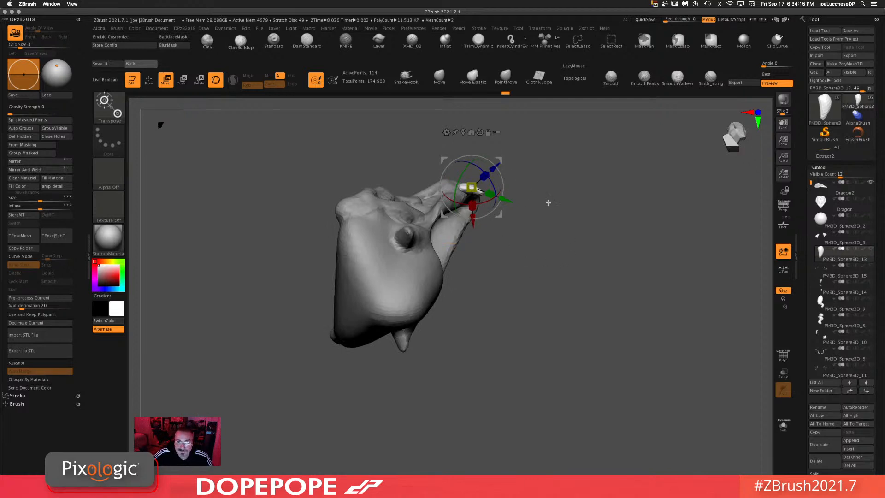
drag(542, 248, 540, 243)
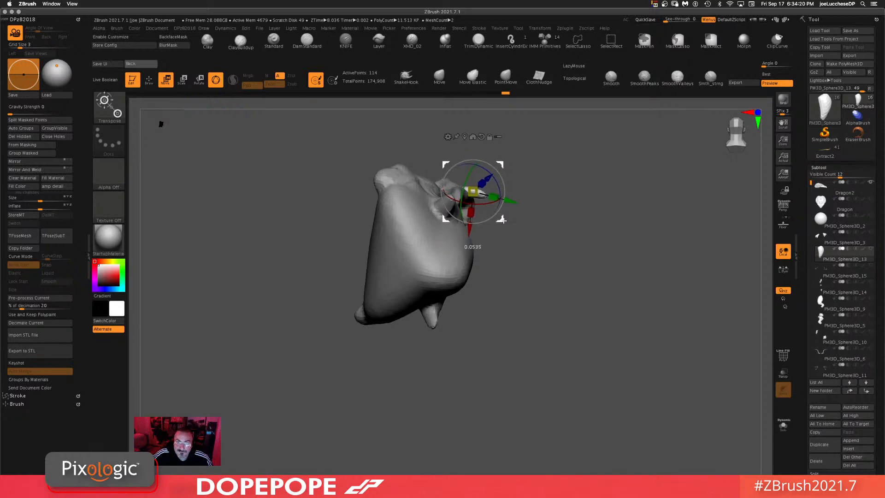
drag(563, 209, 572, 258)
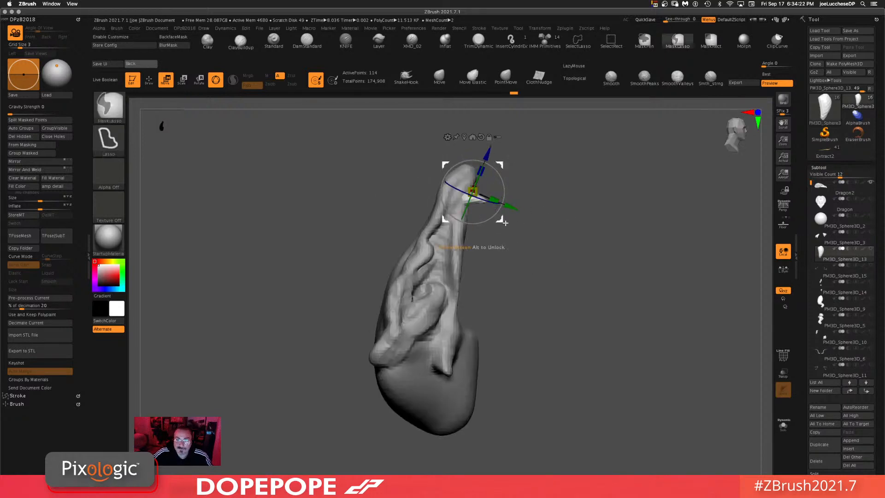
ctrl+drag(473, 193, 507, 177)
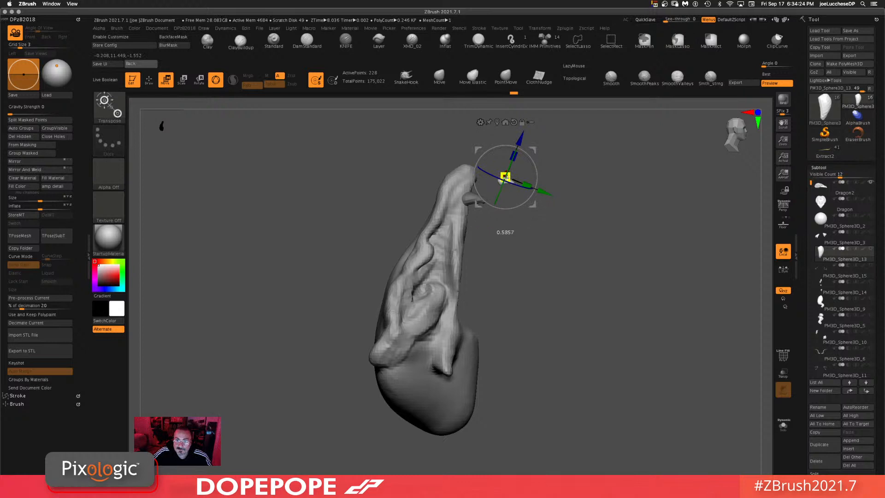
drag(532, 204, 501, 211)
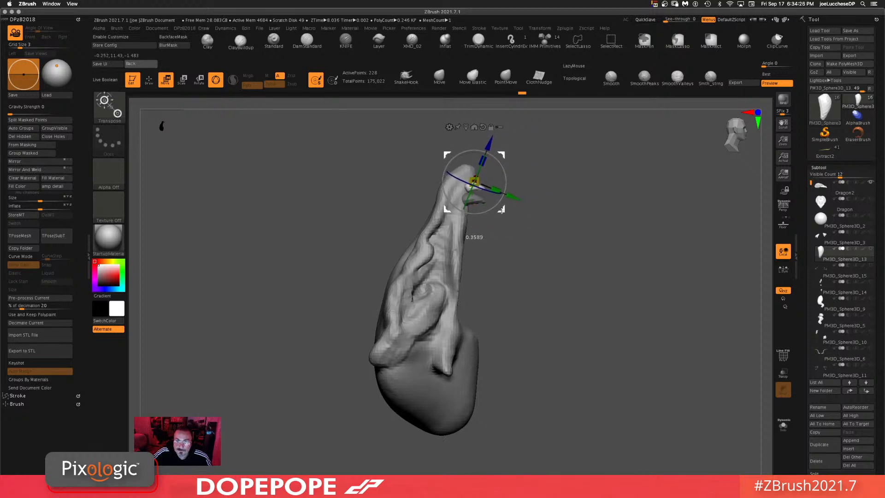
Step: Duplicate more teeth with the gizmo, lining them up along the upper jaw behind the first ones
drag(582, 205, 530, 199)
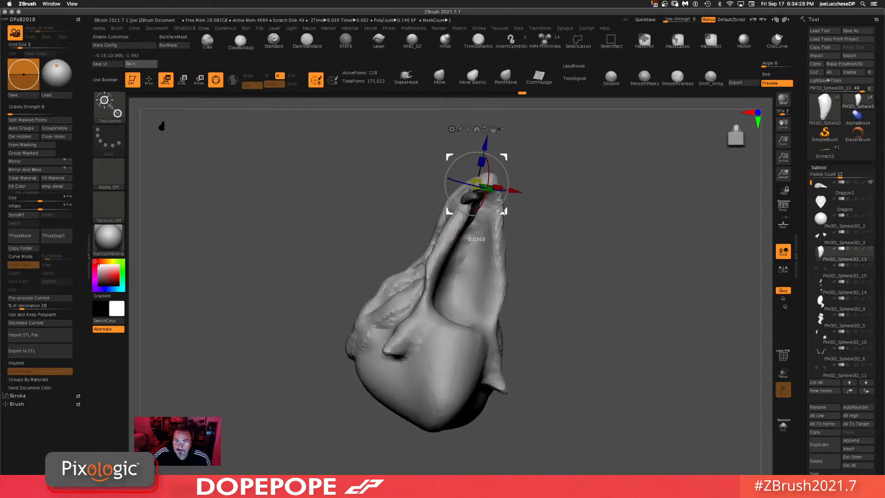
mouse_move(591, 236)
shift+mouse_down()
mouse_move(606, 238)
mouse_move(582, 325)
shift+mouse_up()
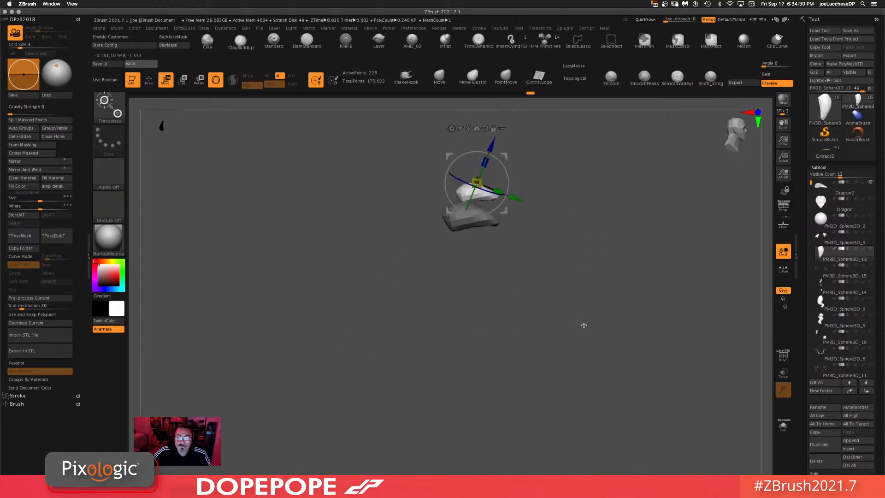
ctrl+drag(504, 210, 491, 257)
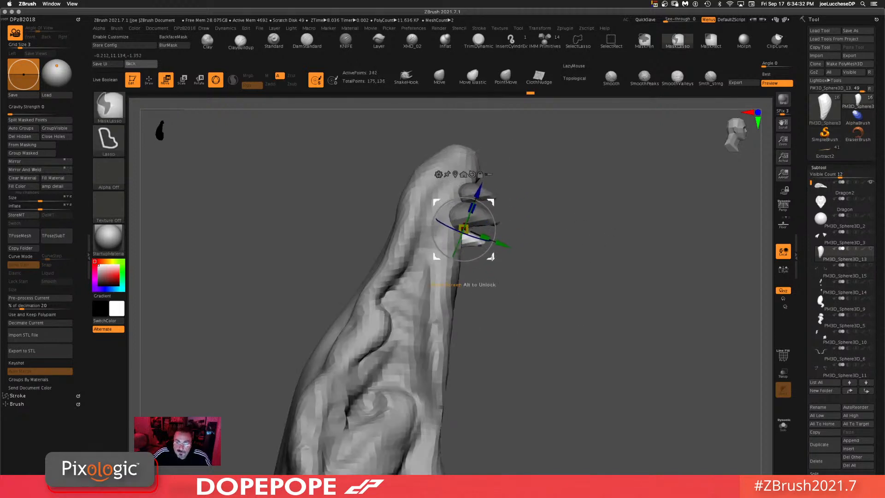
drag(611, 250, 563, 250)
drag(483, 259, 476, 259)
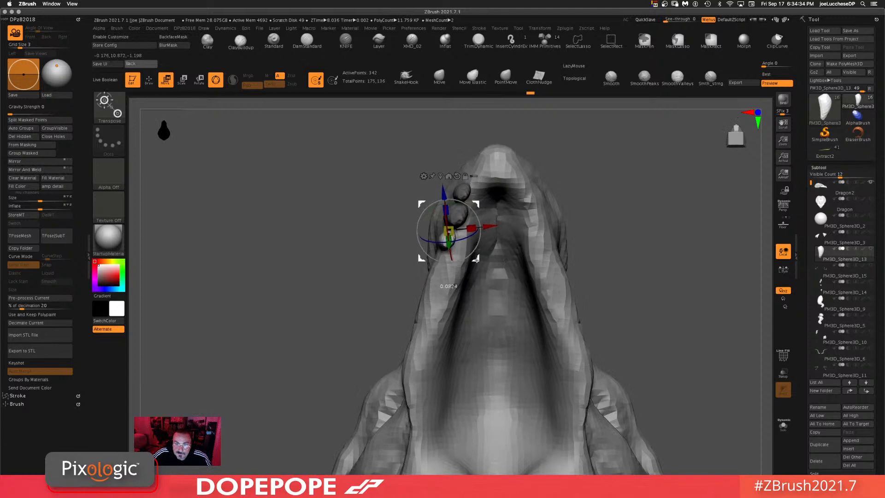
drag(644, 237, 675, 238)
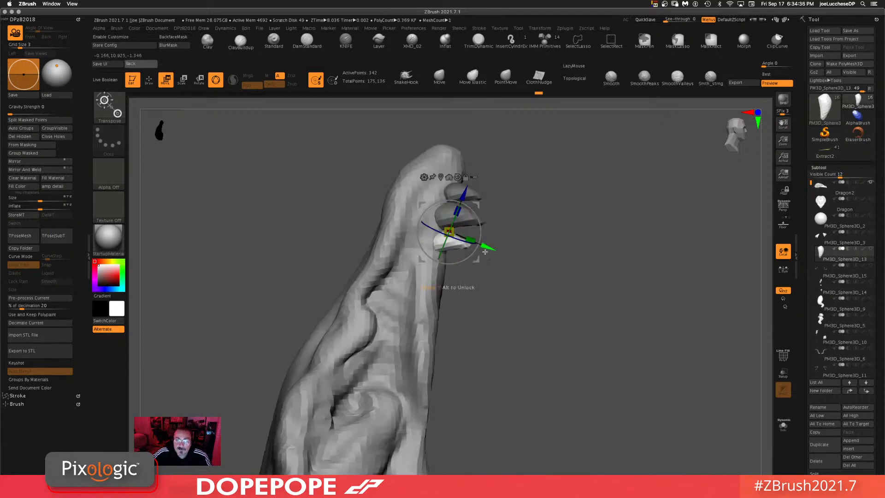
mouse_move(444, 243)
mouse_down()
mouse_move(474, 258)
mouse_move(481, 311)
mouse_up()
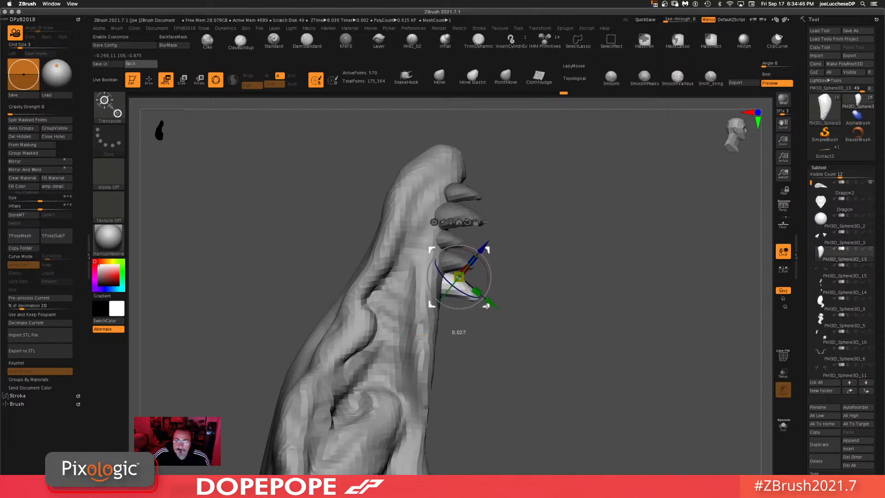
Step: Keep duplicating teeth with the gizmo to fill the upper jaw row back toward the mouth corner
drag(498, 306, 626, 235)
ctrl+right_drag(617, 258, 595, 338)
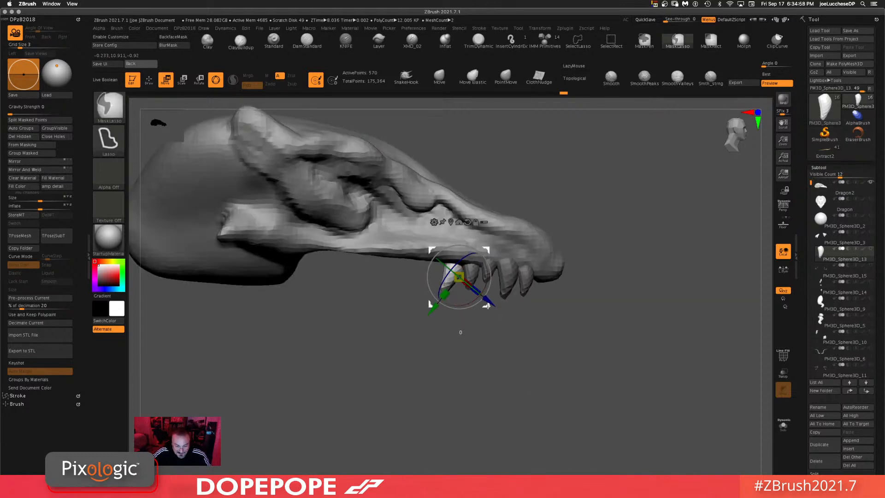
ctrl+drag(488, 306, 469, 295)
right_drag(464, 339, 468, 300)
drag(467, 294, 470, 274)
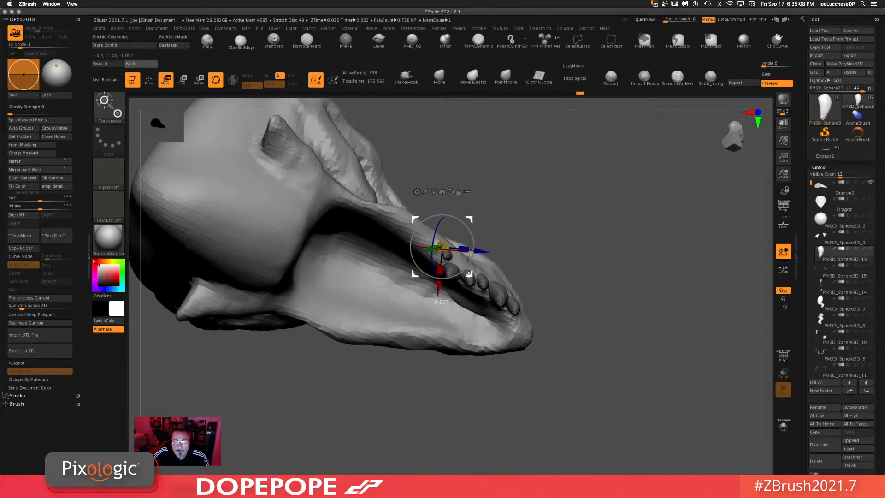
drag(597, 247, 604, 282)
drag(476, 278, 353, 273)
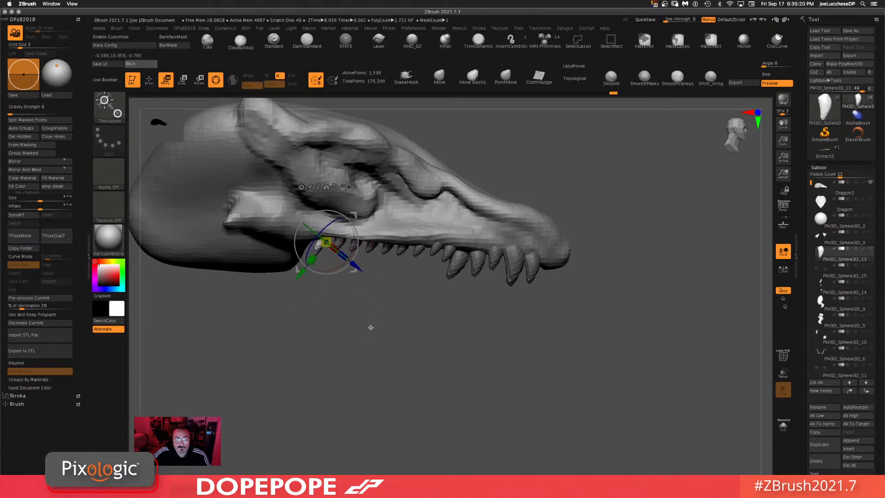
shift+drag(370, 327, 355, 265)
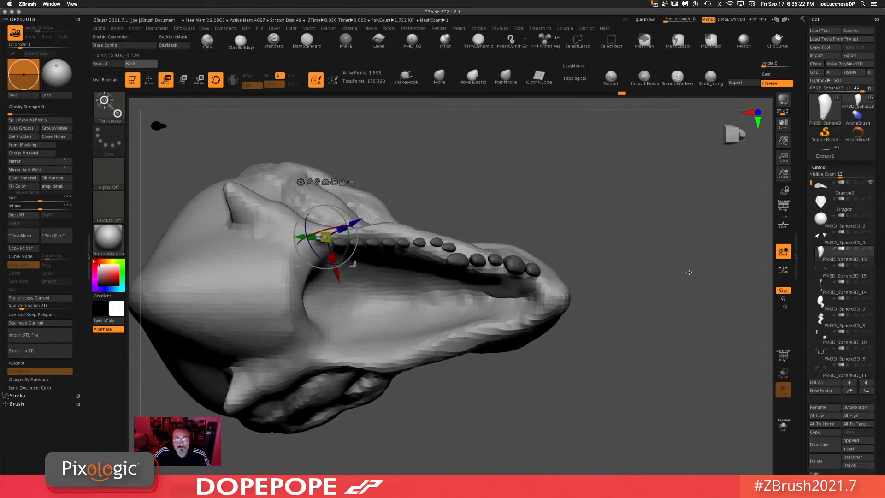
shift+drag(662, 278, 652, 326)
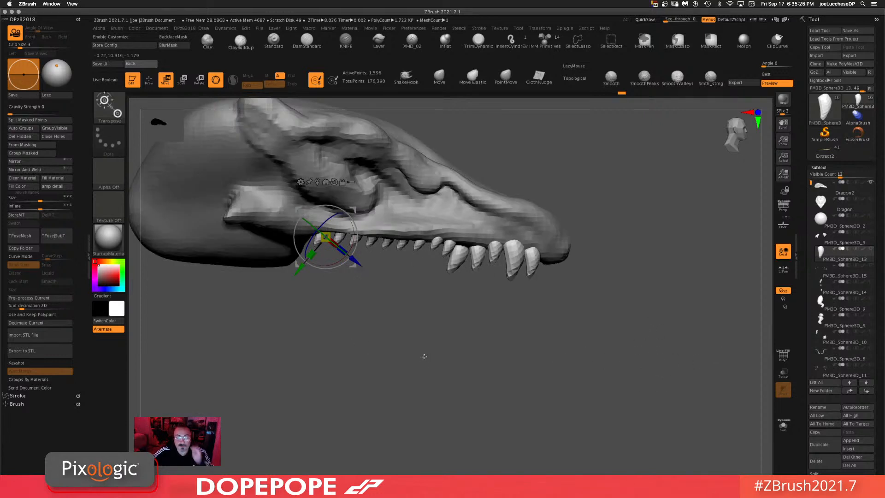
Step: Apply Auto Groups so each tooth in the row gets its own polygroup
click(22, 129)
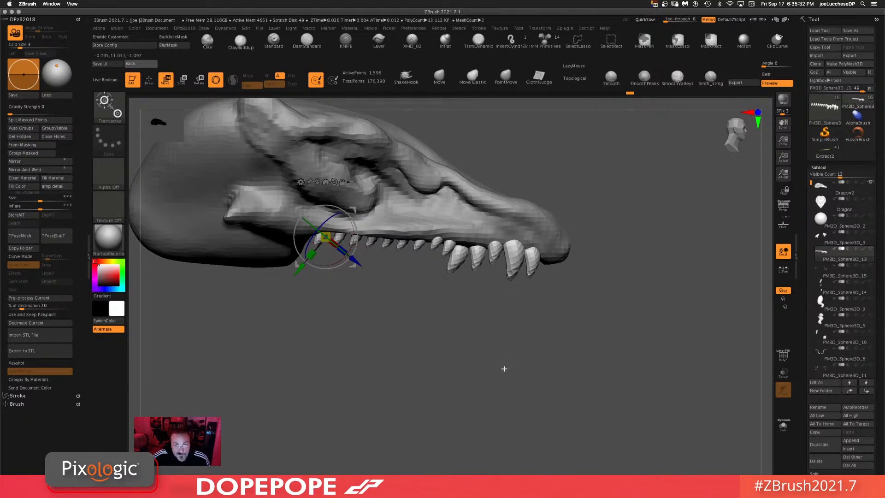
drag(504, 369, 552, 364)
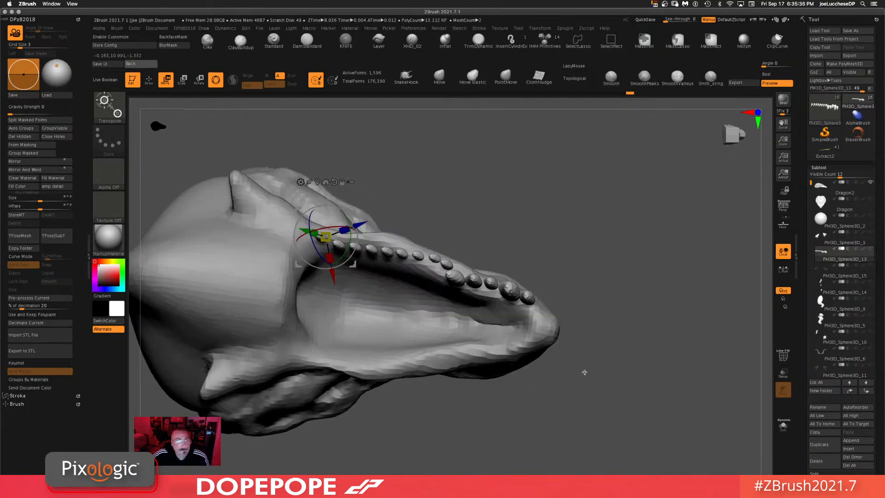
Step: Mirror And Weld the row of teeth to the other side of the jaw
click(26, 169)
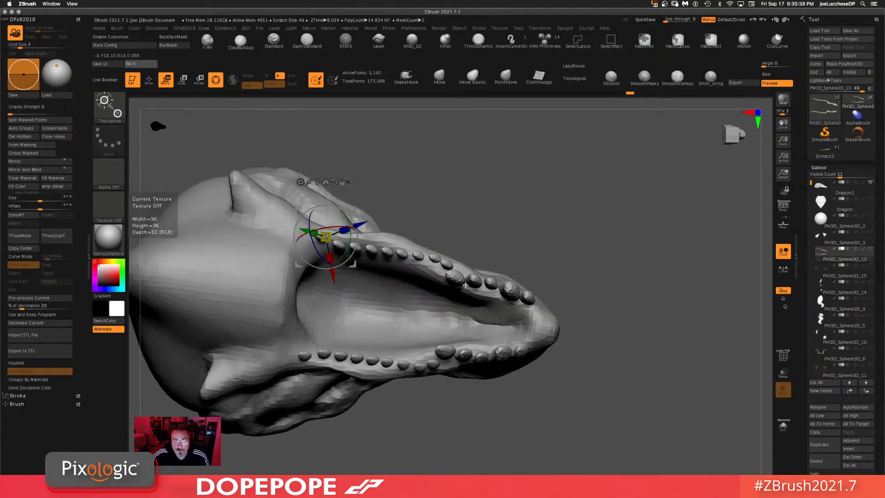
drag(615, 278, 564, 455)
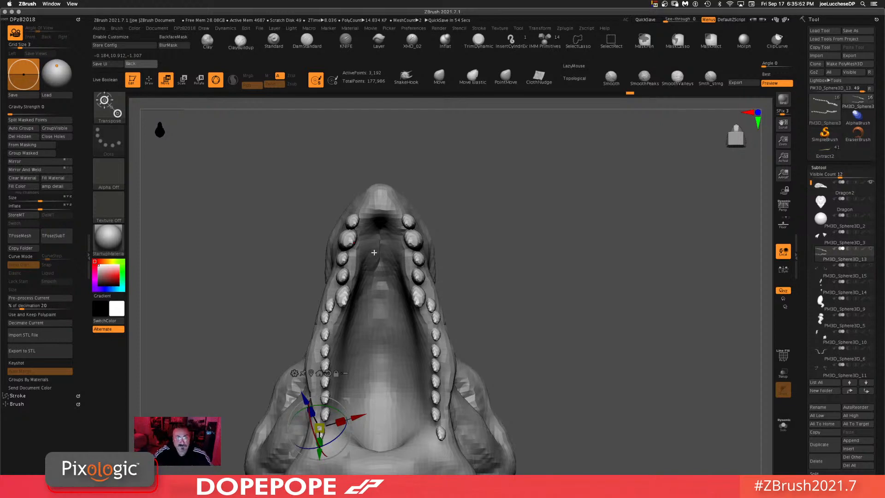
Step: Duplicate a tooth to the tip of the upper jaw and position it with the gizmo
alt+click(352, 222)
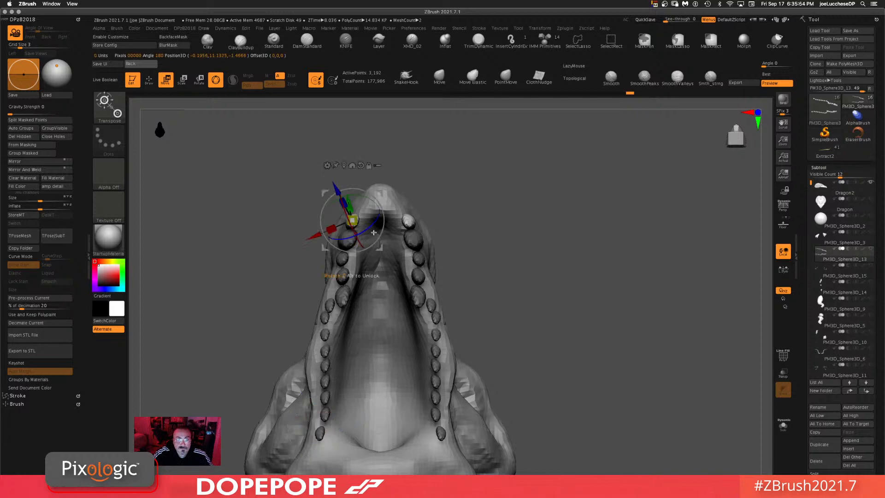
key(ctrl+z)
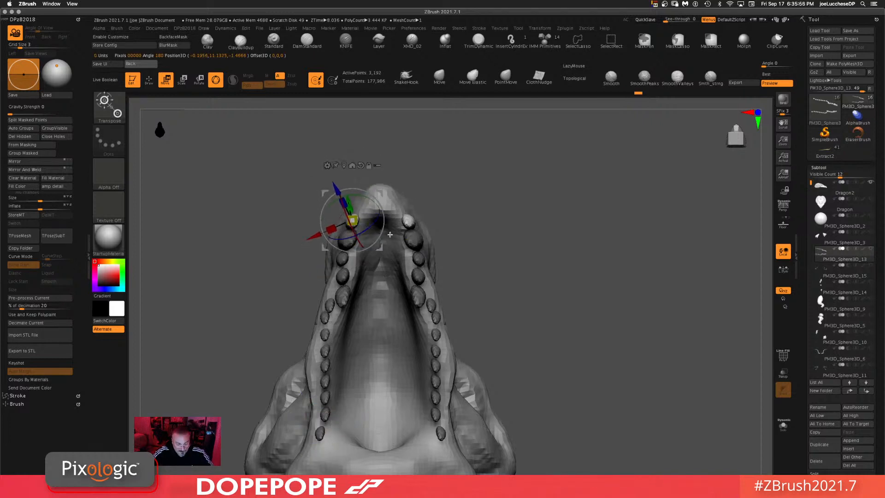
key(ctrl+shift+z)
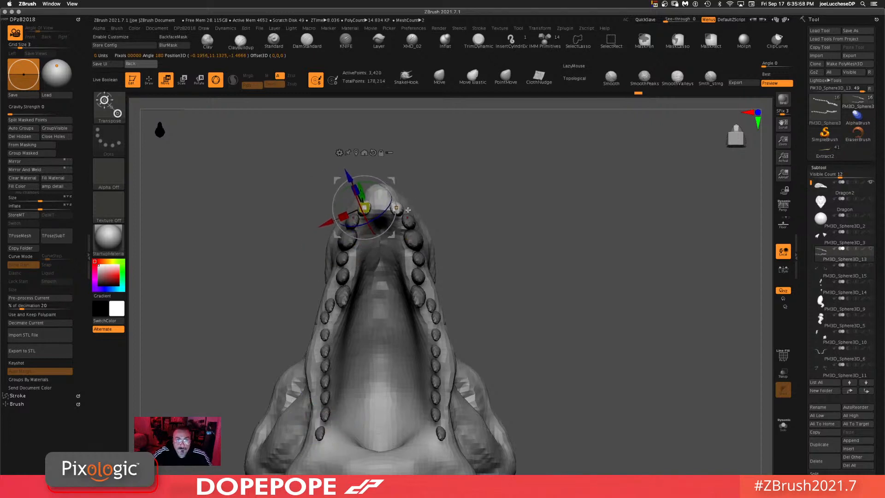
drag(429, 220, 498, 196)
drag(424, 236, 422, 229)
shift+drag(510, 215, 480, 210)
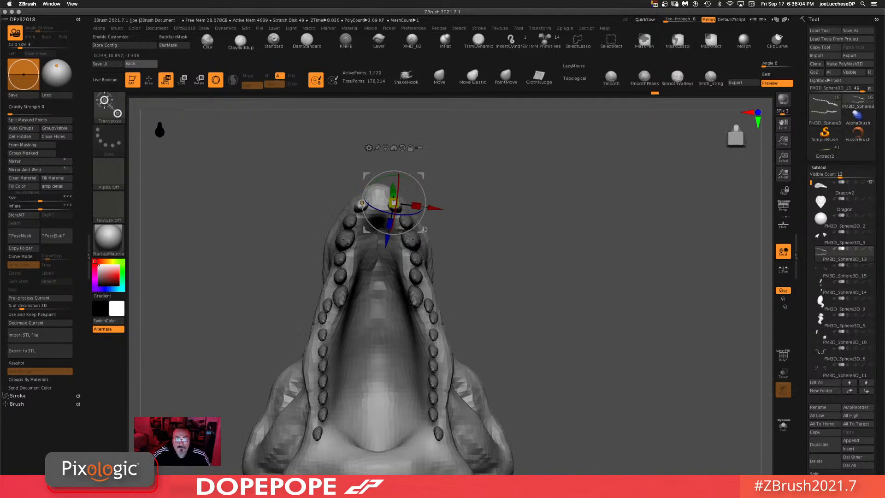
drag(422, 230, 416, 214)
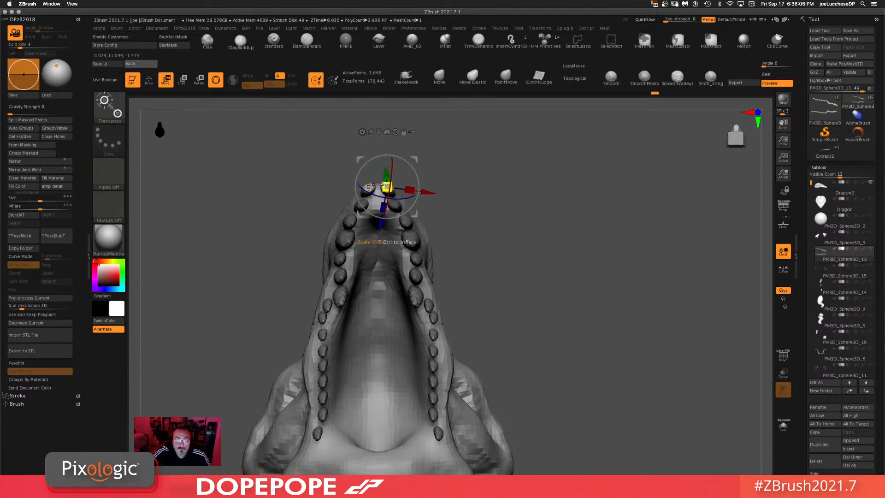
drag(384, 185, 386, 188)
shift+drag(481, 198, 523, 192)
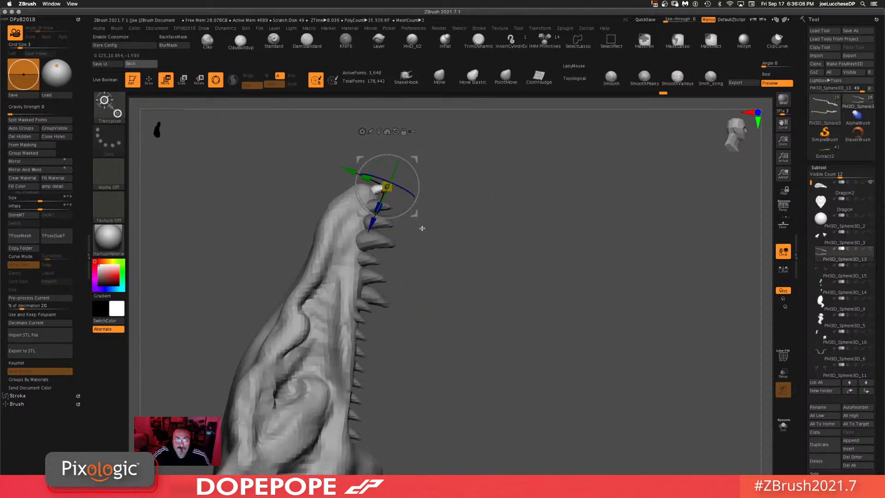
drag(415, 214, 415, 218)
ctrl+drag(489, 213, 560, 330)
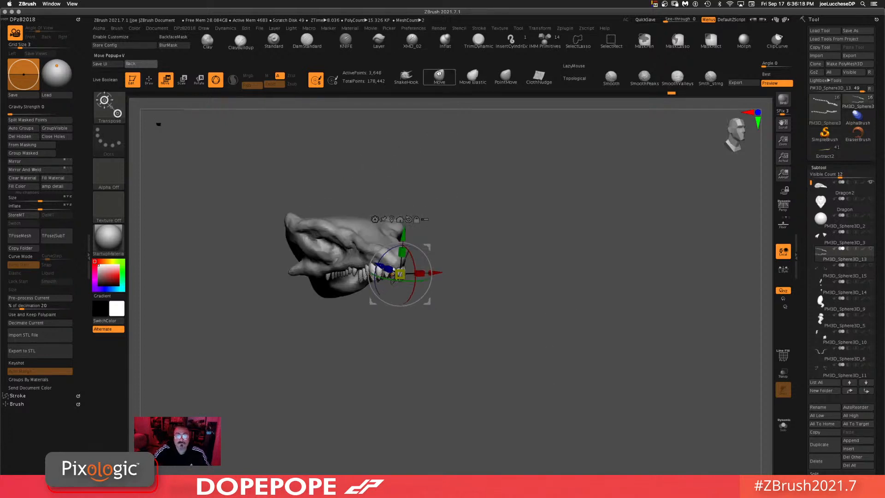
Step: Switch to the Move brush
click(439, 77)
drag(511, 153, 511, 192)
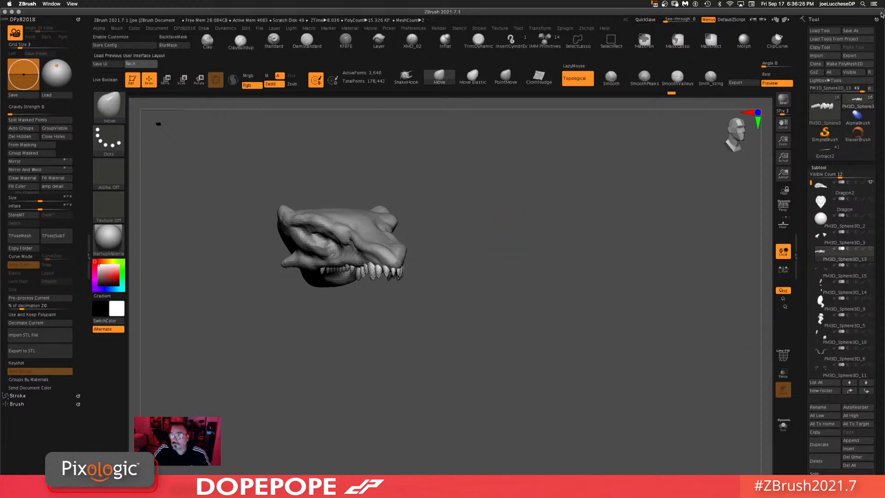
Step: Save the tool as Dragon2.ztl
click(851, 30)
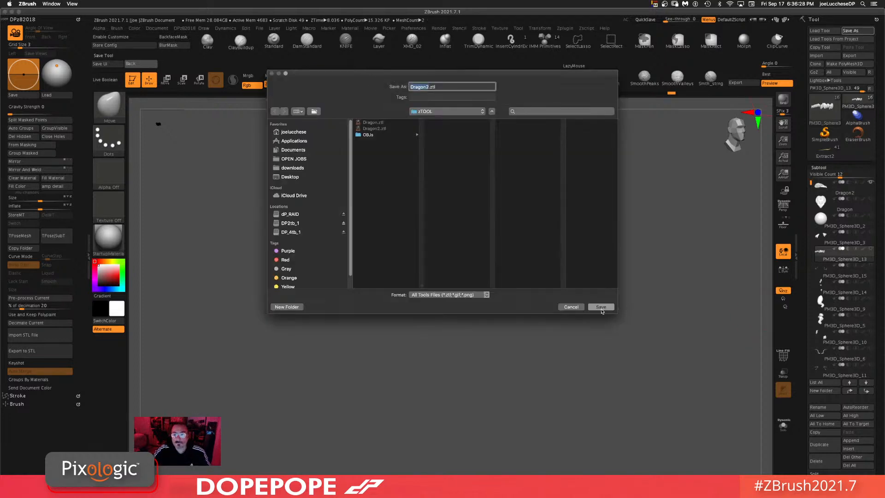
click(601, 307)
click(492, 119)
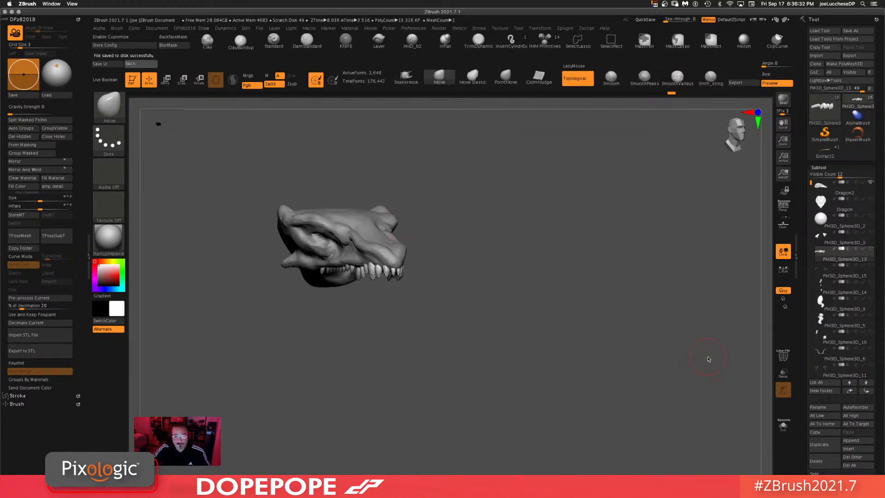
Step: Orbit and zoom around the model to examine the dragon's head and open jaws
shift+click(870, 183)
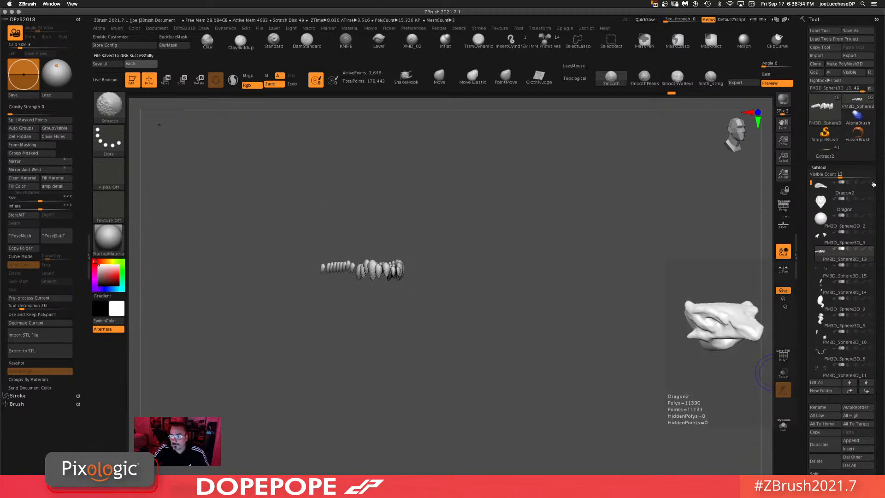
shift+click(871, 182)
alt+drag(390, 400, 390, 342)
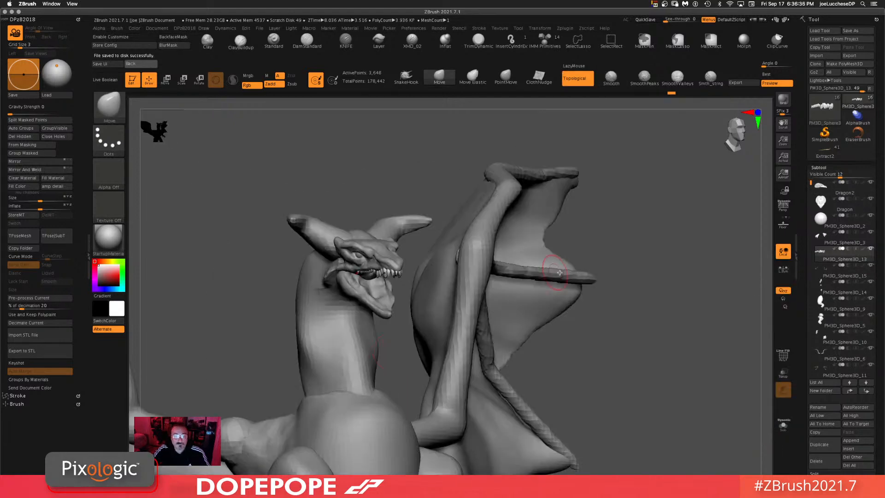
drag(710, 278, 642, 313)
alt+drag(560, 309, 605, 178)
drag(542, 189, 572, 184)
drag(489, 201, 571, 263)
mouse_move(561, 231)
mouse_down()
mouse_move(577, 219)
mouse_move(553, 220)
mouse_up()
drag(419, 298, 572, 279)
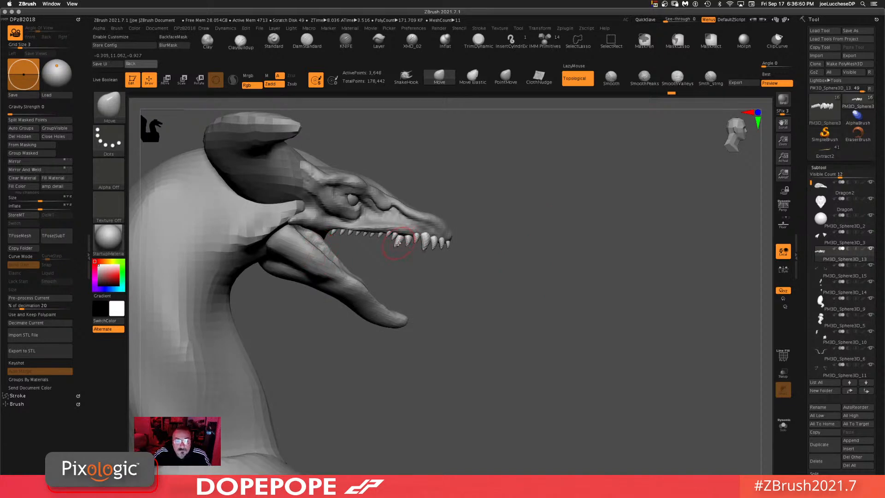
Step: Duplicate a tooth down to the tip of the lower jaw with the gizmo and split it into its own subtool
key(w)
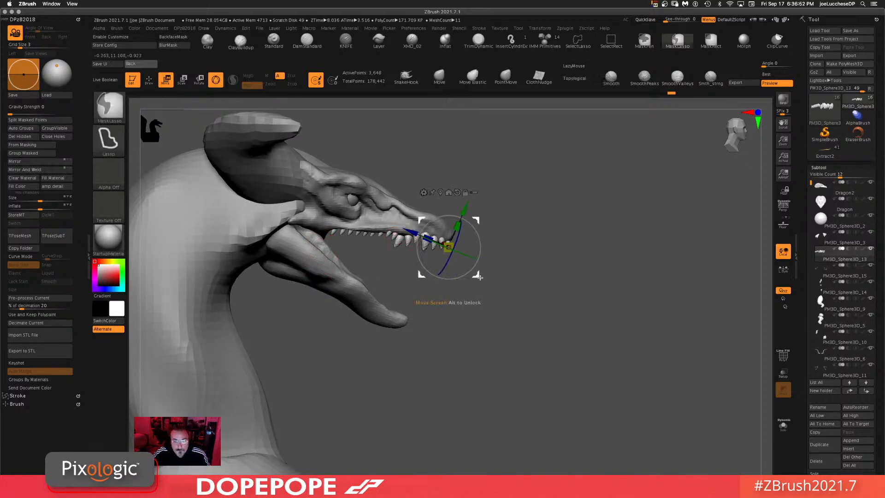
ctrl+click(398, 245)
ctrl+drag(421, 271, 419, 309)
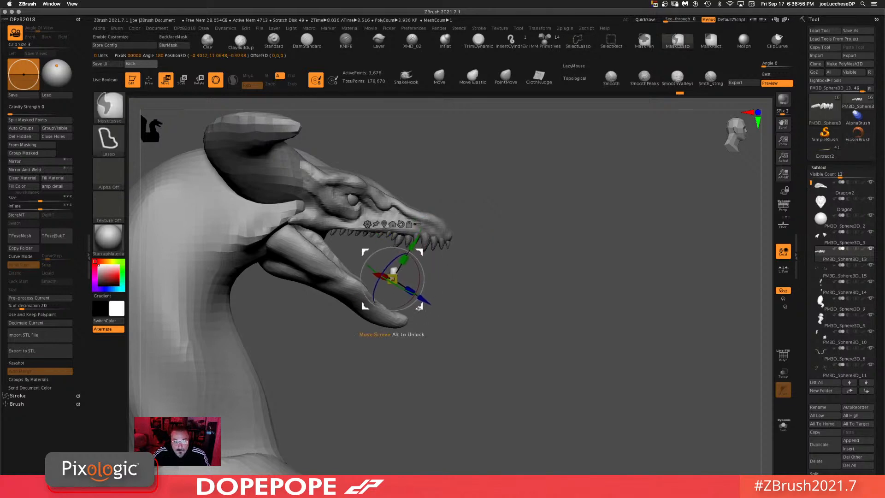
click(27, 120)
Step: Move the lower tooth to one side of the jaw tip and Mirror And Weld it to the other side
shift+drag(566, 332, 533, 321)
alt+click(401, 225)
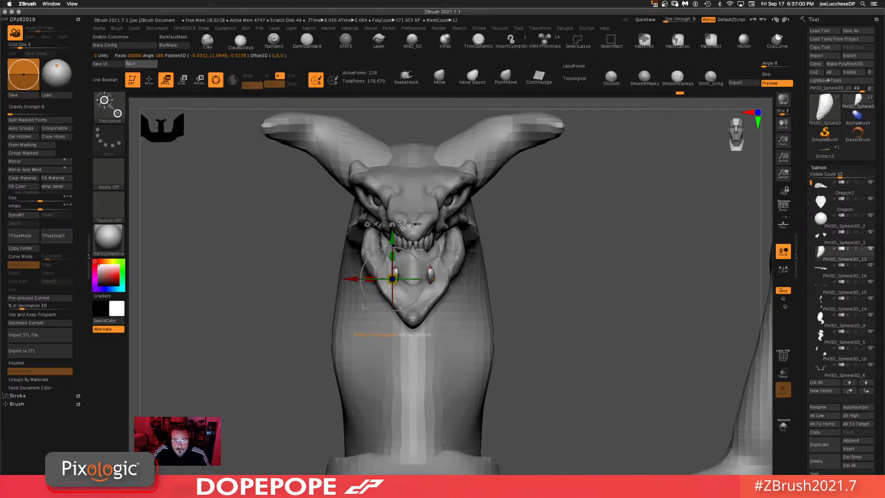
drag(424, 272, 314, 355)
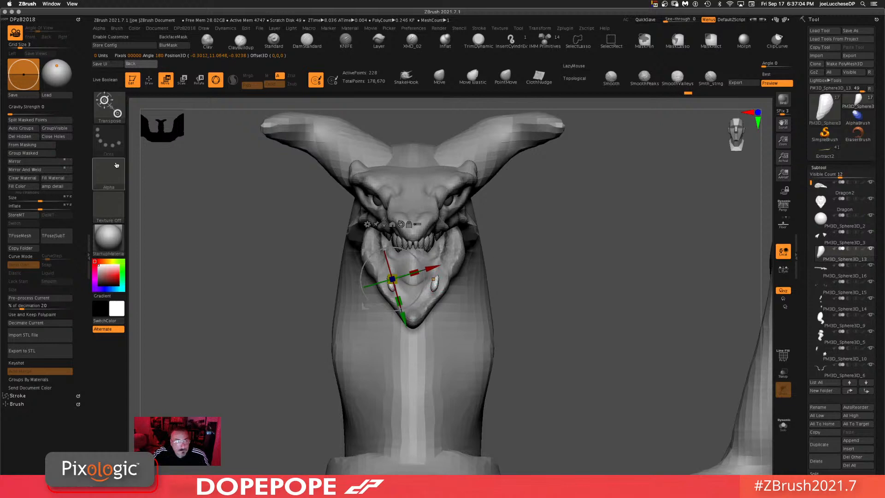
click(57, 174)
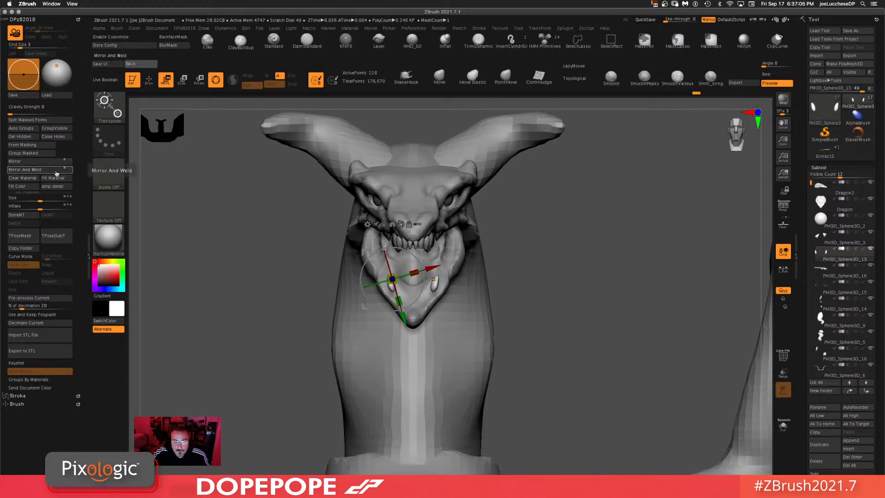
Step: Adjust the position of the mirrored pair of teeth at the lower jaw tip with the gizmo
drag(685, 267, 721, 271)
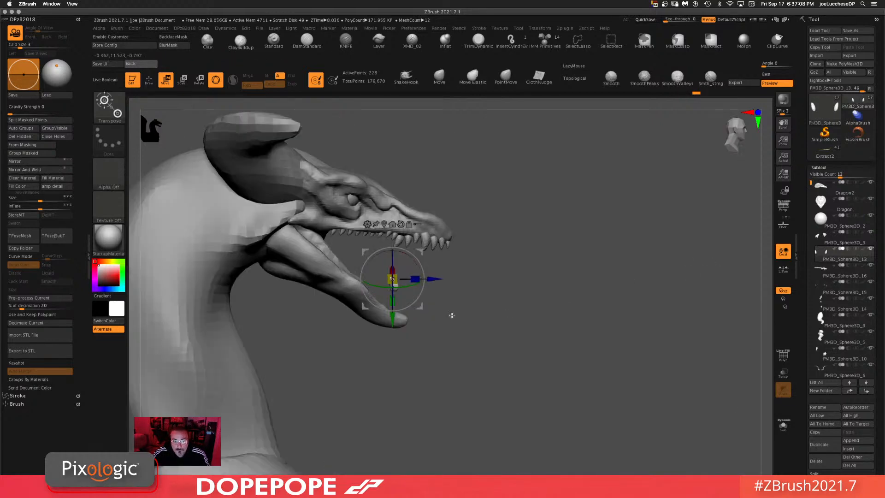
drag(425, 273, 428, 330)
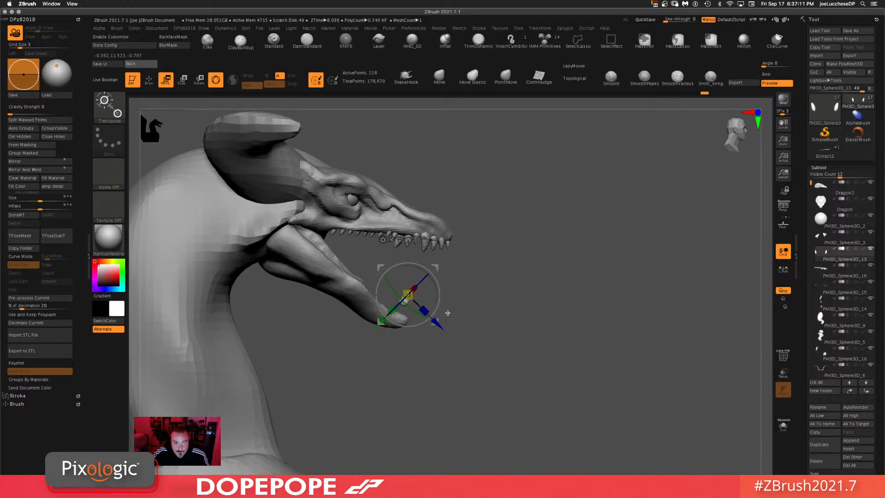
alt+click(416, 240)
drag(437, 266, 544, 331)
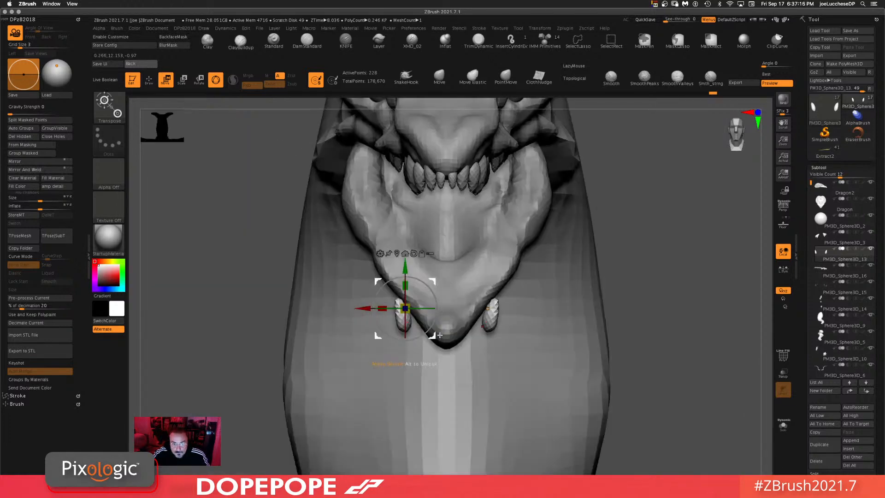
drag(437, 335, 464, 326)
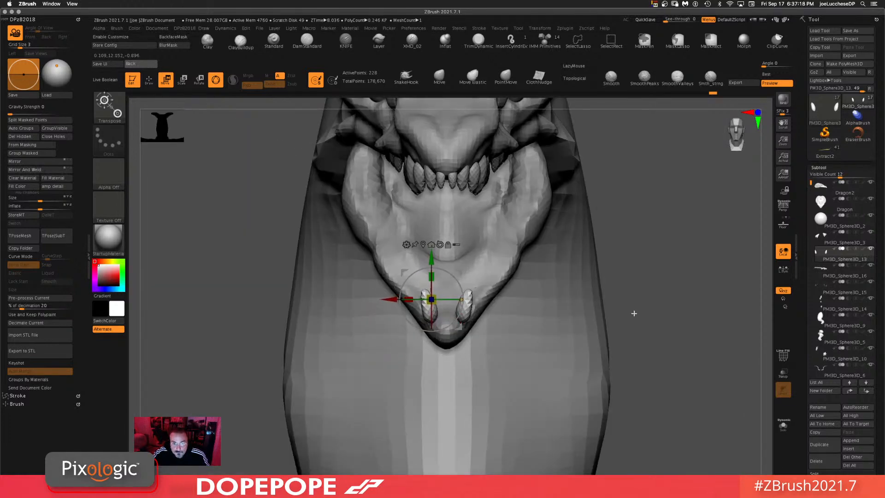
Step: Duplicate the lower tooth pair one position back along the lower jaw with the gizmo
shift+drag(634, 313, 679, 309)
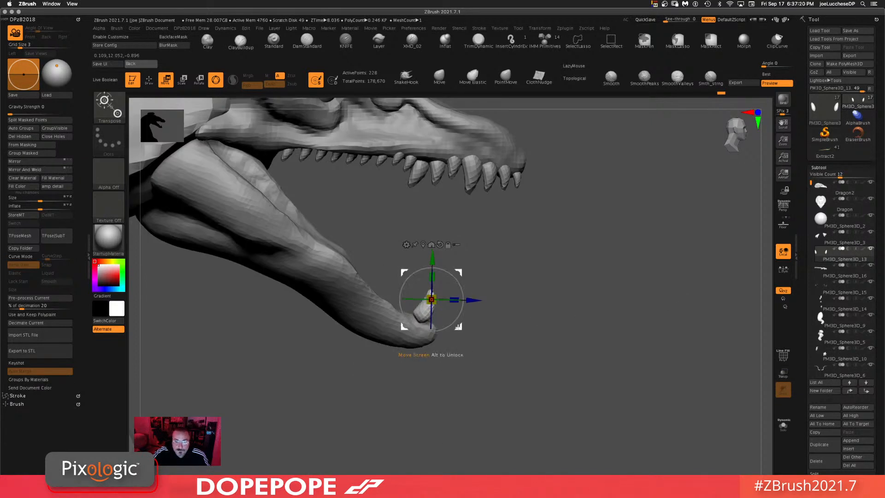
drag(459, 327, 446, 333)
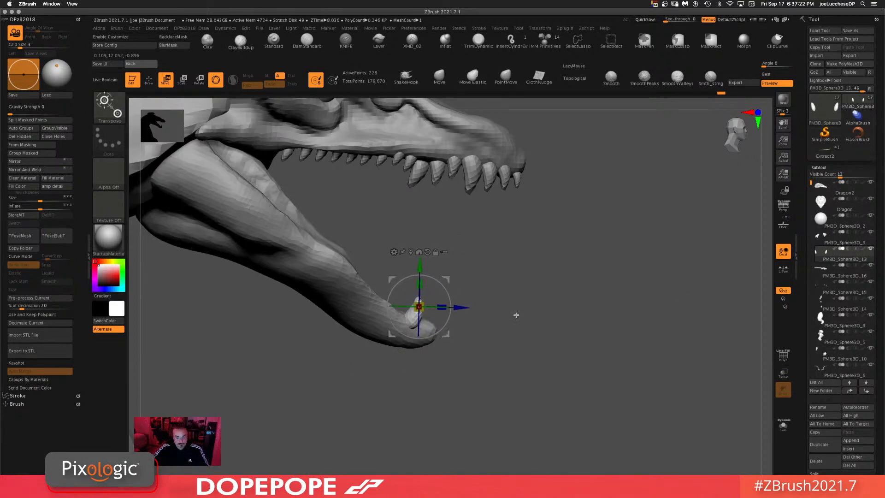
ctrl+drag(446, 333, 429, 323)
drag(530, 292, 519, 344)
drag(533, 274, 524, 283)
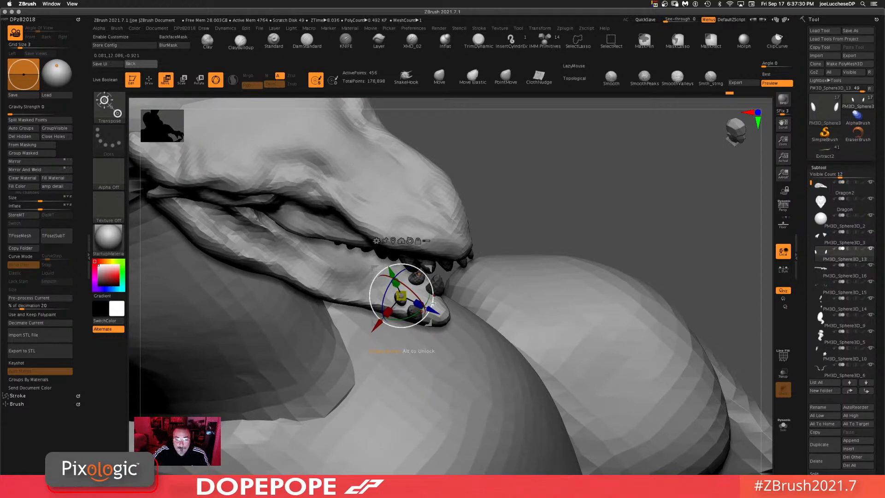
drag(433, 304, 428, 332)
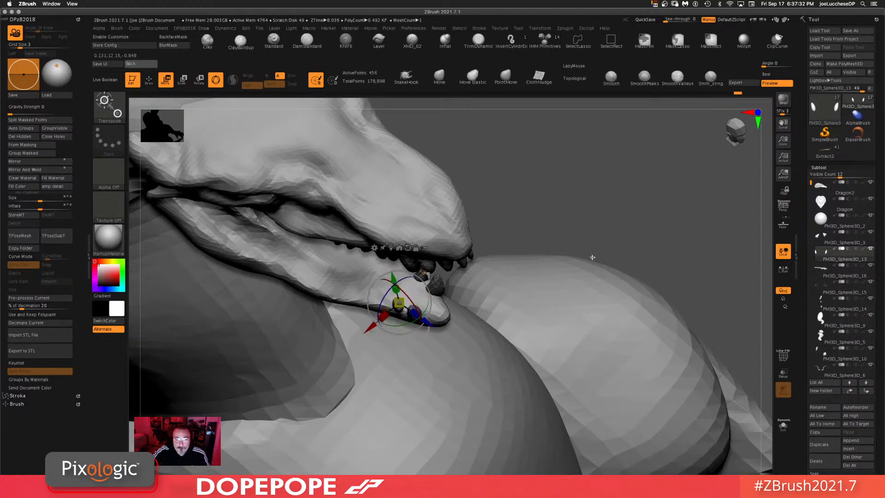
Step: Duplicate another pair of teeth further back along the lower jaw
drag(593, 257, 625, 207)
drag(427, 332, 413, 324)
drag(495, 291, 533, 268)
drag(415, 323, 410, 323)
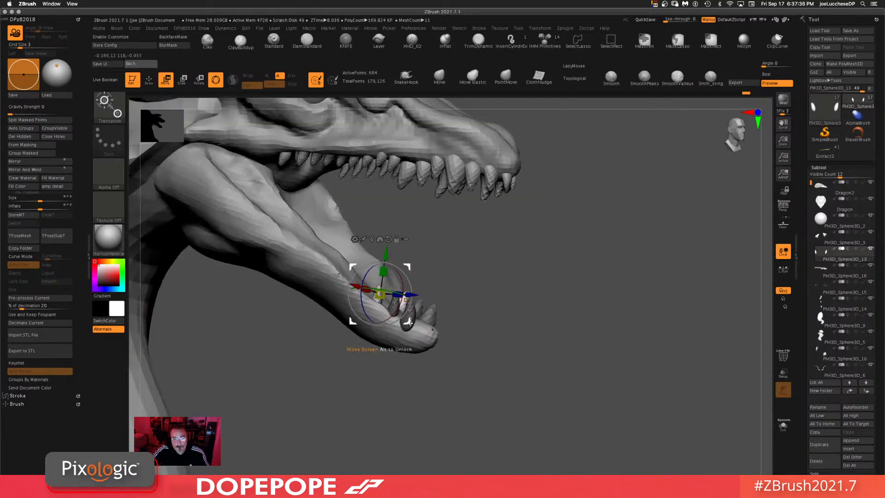
Step: Add one more duplicated pair of teeth behind the others on the lower jaw
drag(495, 290, 547, 281)
drag(409, 321, 399, 315)
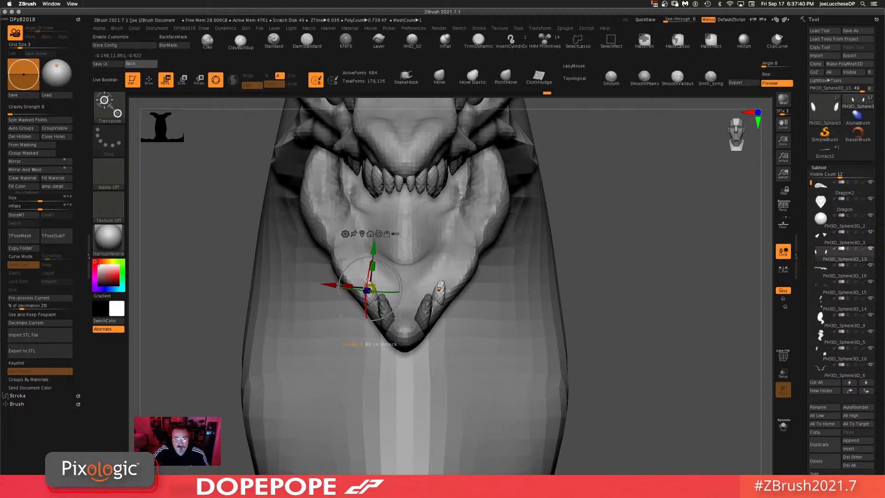
drag(366, 279, 369, 274)
mouse_move(653, 311)
mouse_down()
mouse_move(698, 306)
mouse_move(641, 313)
mouse_up()
drag(400, 323, 391, 314)
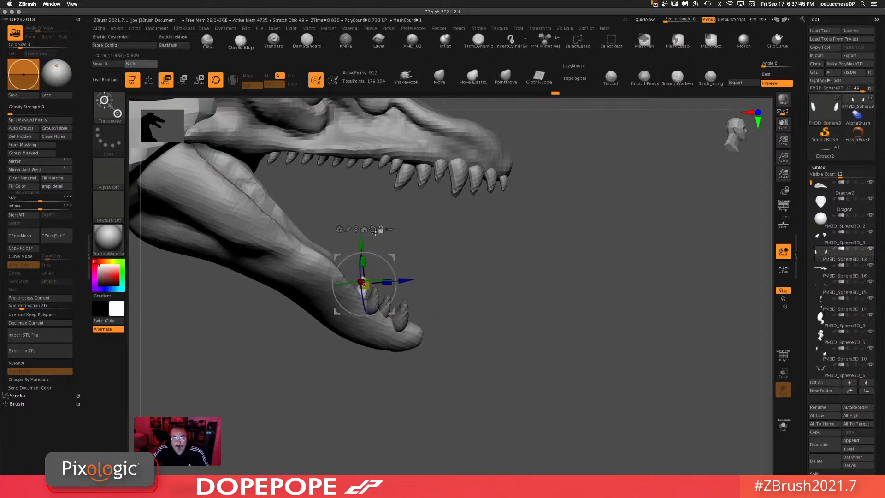
Step: Duplicate the whole set of lower teeth back along the jaw toward the corners of the mouth
drag(364, 284, 398, 280)
drag(575, 309, 474, 332)
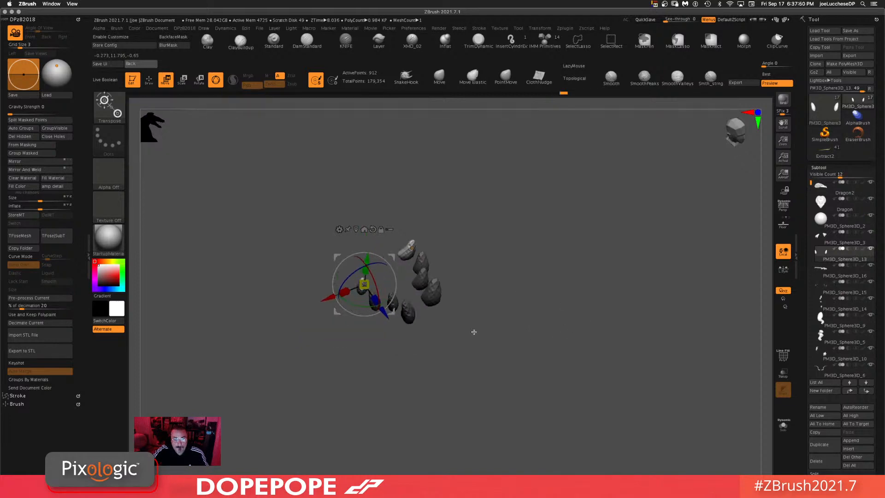
drag(391, 312, 363, 297)
drag(554, 316, 648, 320)
mouse_move(363, 297)
mouse_down()
mouse_move(375, 262)
mouse_move(365, 289)
mouse_move(347, 265)
mouse_move(331, 263)
mouse_up()
drag(464, 250, 508, 270)
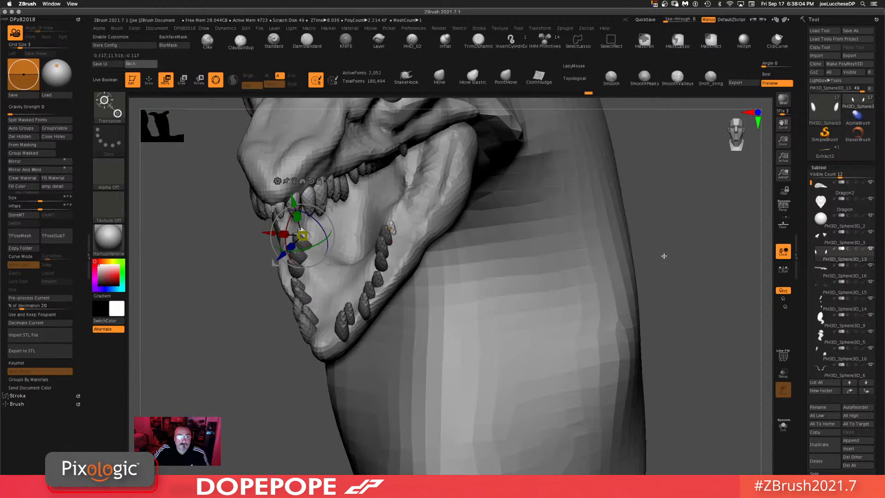
Step: Duplicate more teeth toward the back of the lower jaw and position them with the gizmo
drag(664, 256, 683, 250)
drag(500, 242, 530, 276)
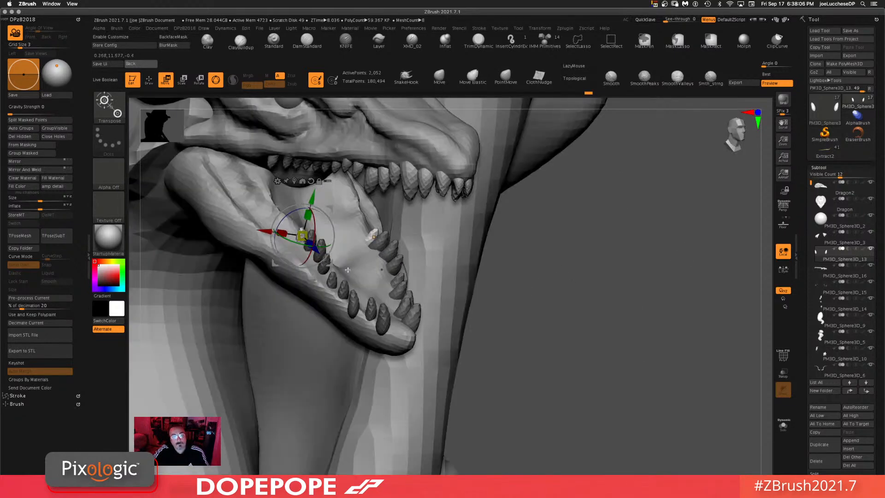
ctrl+drag(330, 262, 304, 239)
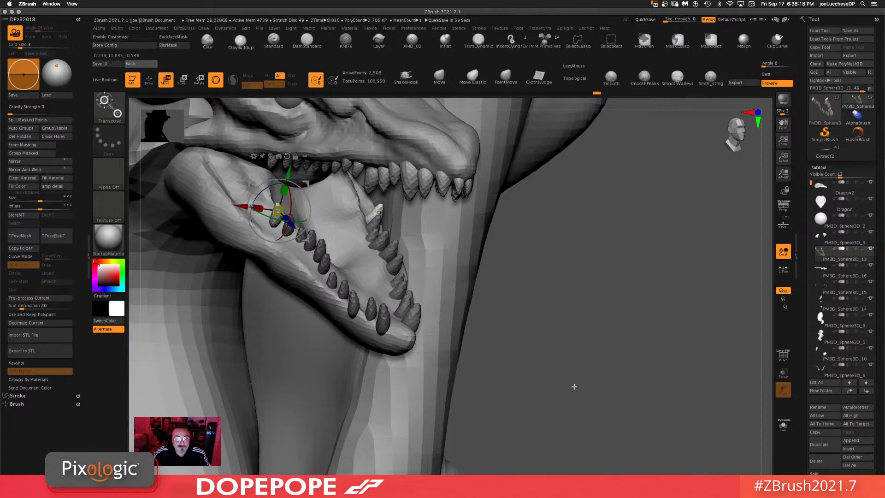
alt+drag(562, 388, 612, 437)
drag(601, 401, 557, 368)
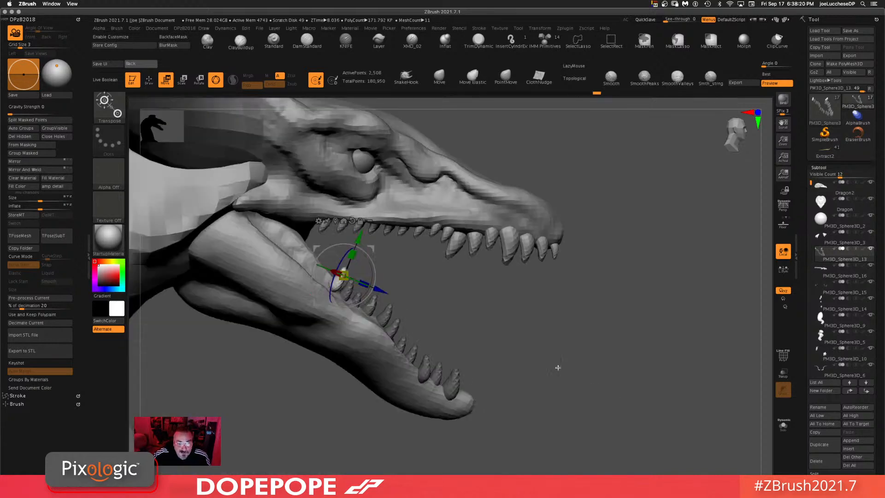
ctrl+drag(372, 302, 356, 294)
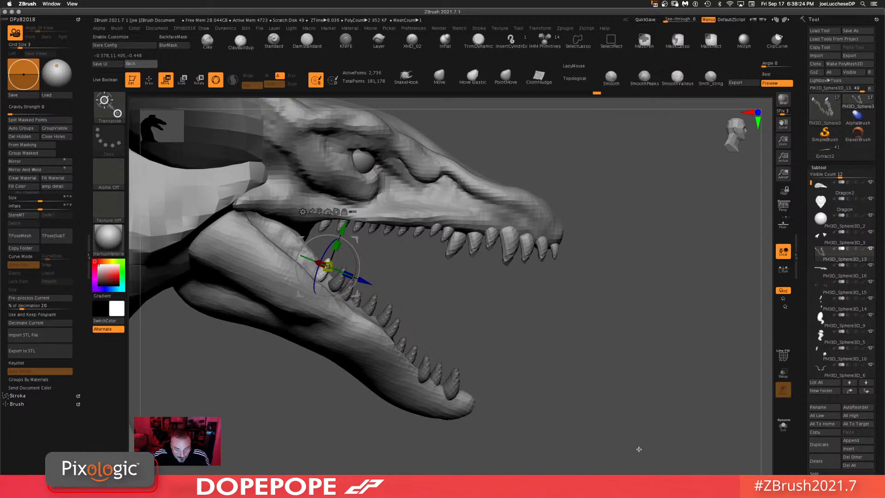
Step: Duplicate a final tooth pair near the jaw hinge and fit it into the gap
drag(619, 444, 461, 373)
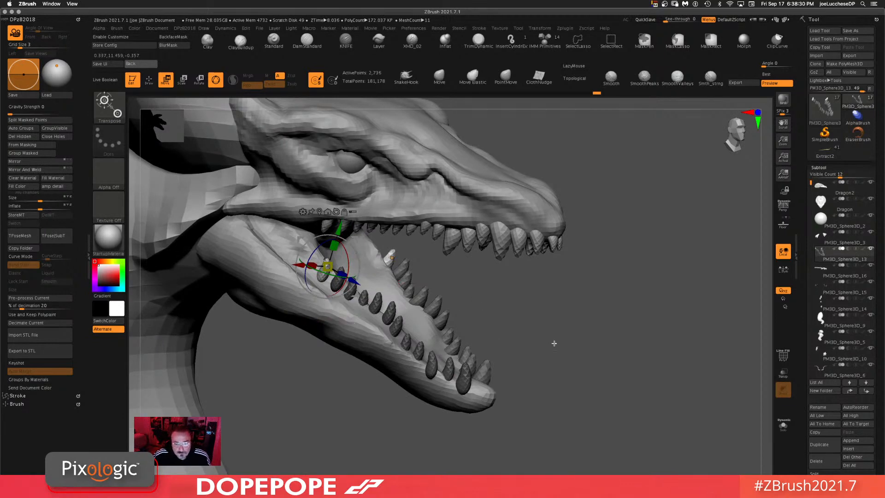
drag(554, 344, 507, 323)
drag(326, 266, 362, 264)
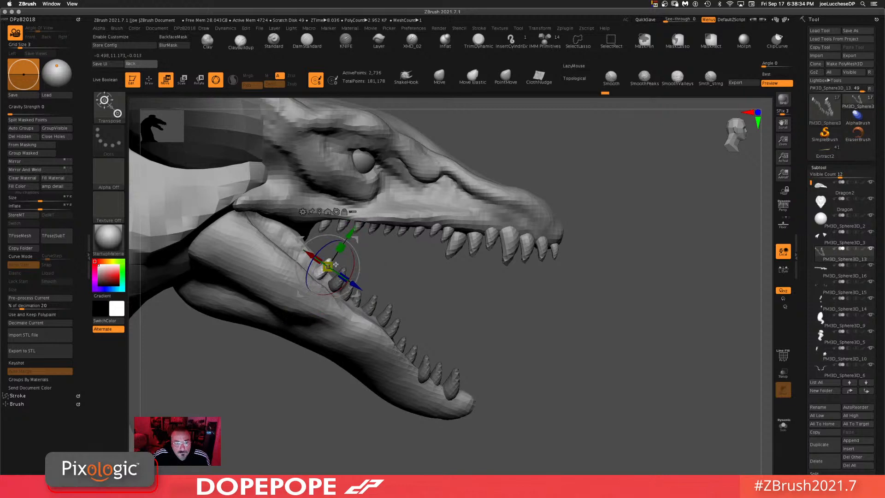
drag(466, 339, 416, 303)
drag(555, 354, 576, 355)
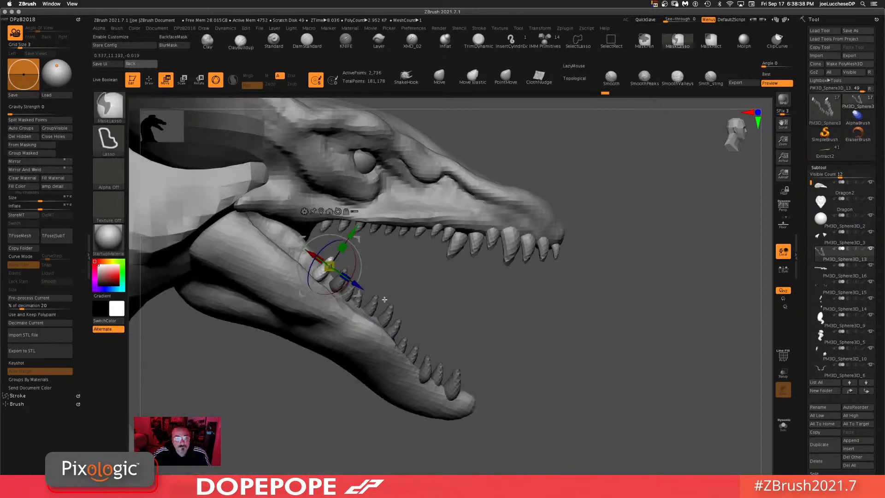
drag(357, 293, 325, 264)
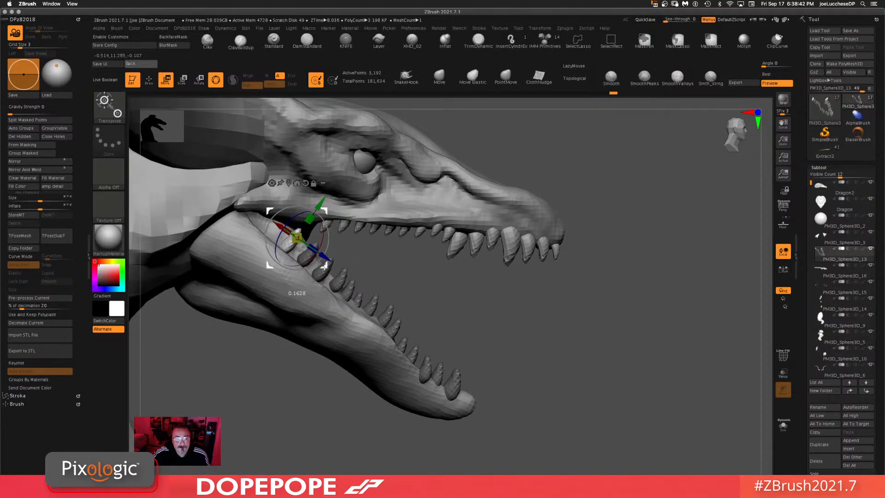
drag(653, 428, 608, 400)
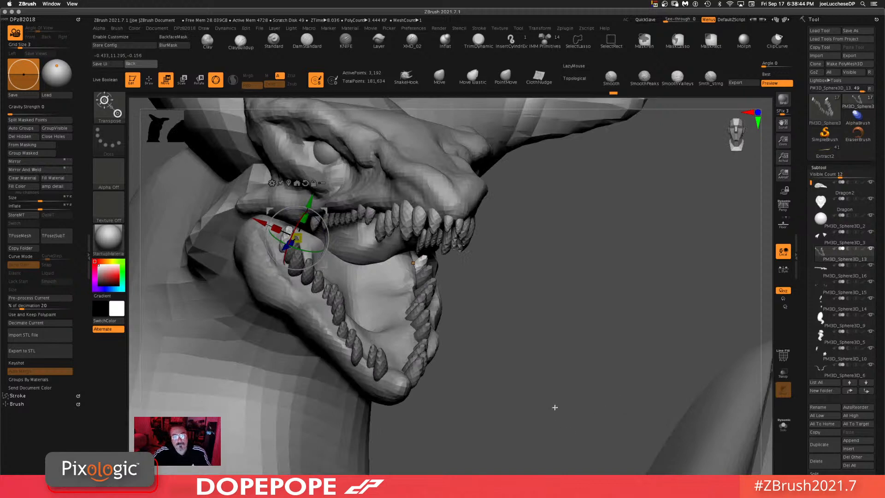
alt+drag(555, 408, 585, 361)
Step: Nudge the rearmost lower tooth upward into the jaw with the Transpose gizmo
click(439, 77)
mouse_move(480, 156)
mouse_down()
mouse_move(562, 285)
mouse_move(533, 348)
mouse_up()
mouse_move(559, 311)
mouse_down()
mouse_move(559, 303)
mouse_move(549, 306)
mouse_up()
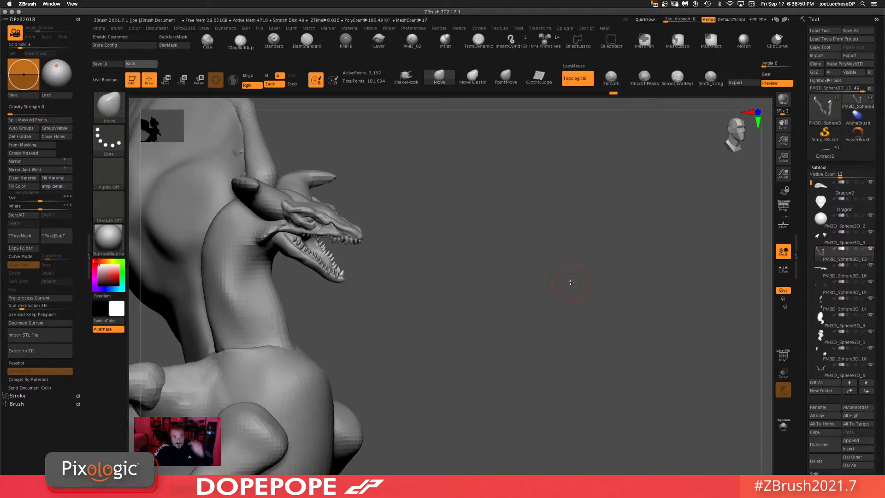
drag(536, 272, 490, 271)
alt+drag(498, 306, 494, 356)
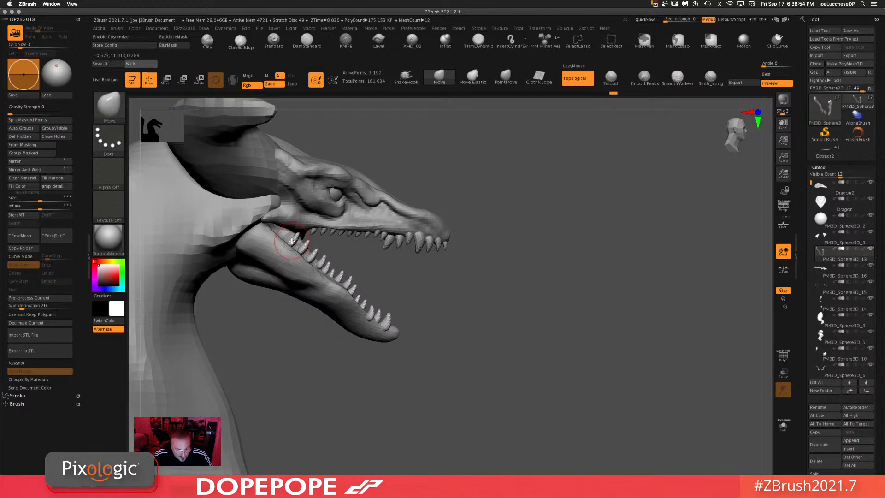
key(w)
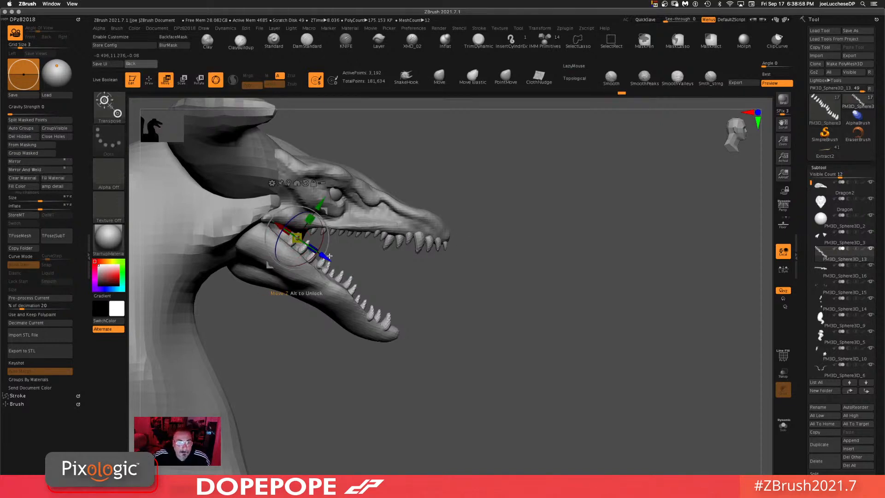
click(335, 194)
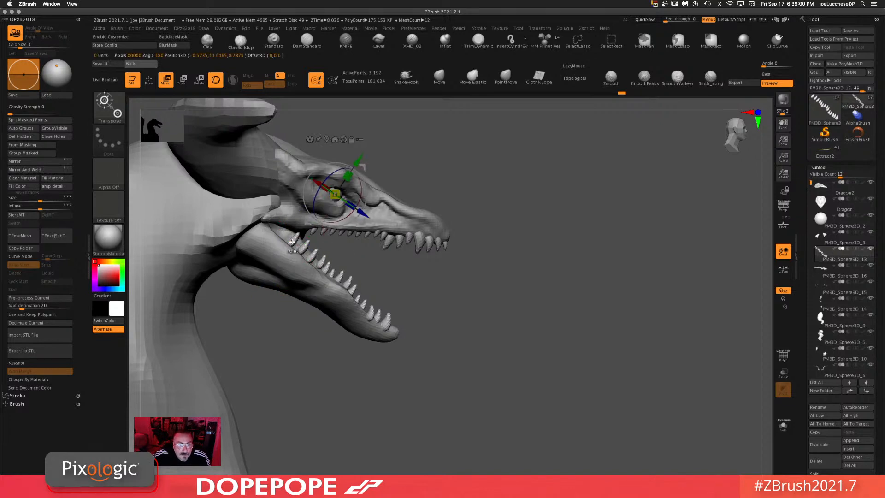
click(292, 242)
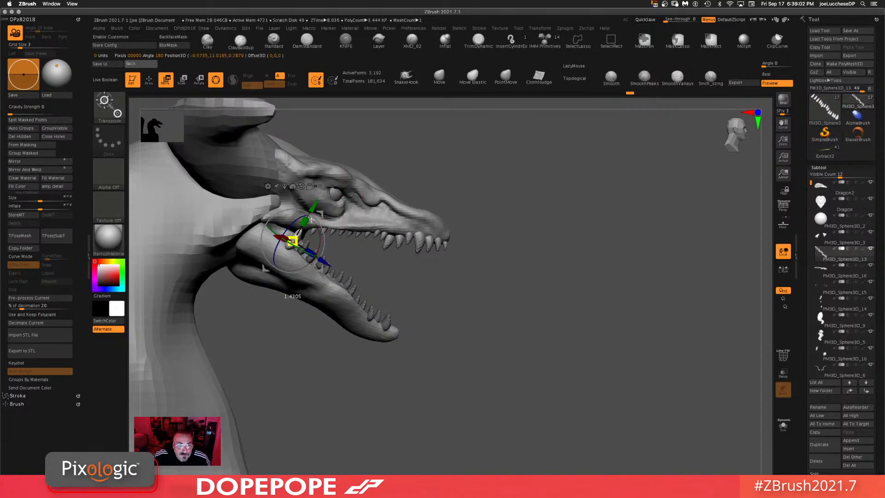
drag(312, 220, 323, 208)
Step: Try reshaping the left cheek spike with the Move brush from the front view, and undo the stroke
drag(541, 216, 481, 220)
key(q)
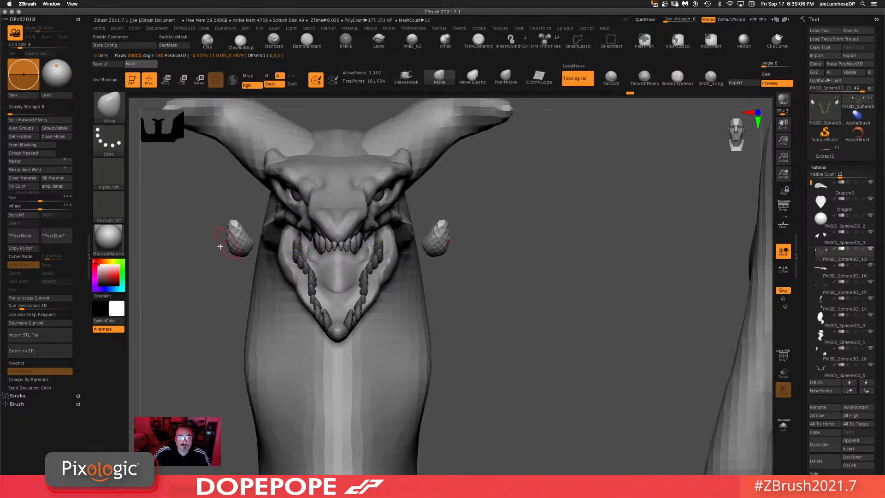
mouse_move(248, 226)
mouse_down()
mouse_move(241, 235)
mouse_move(233, 229)
mouse_move(236, 247)
mouse_up()
key(ctrl+z)
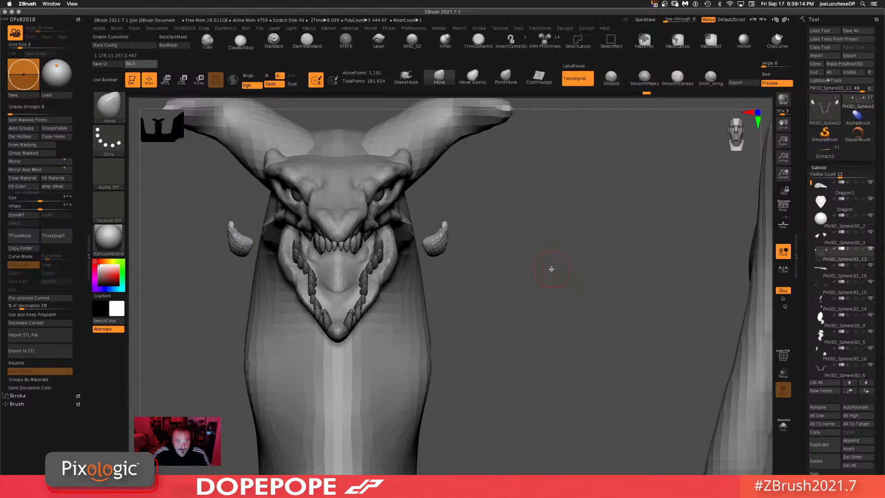
Step: Adjust the rear teeth near the jaw hinge with the gizmo and a small Move brush stroke
key(w)
drag(326, 268, 367, 260)
drag(563, 276, 588, 275)
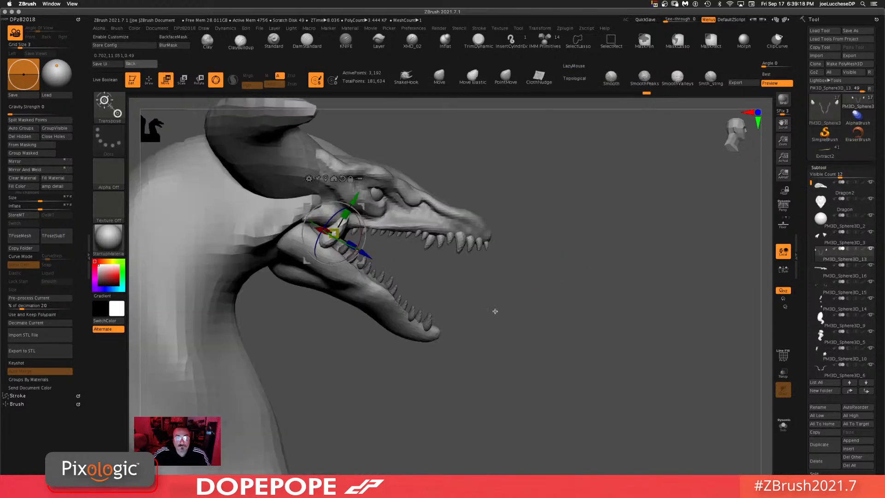
drag(495, 311, 524, 320)
click(438, 78)
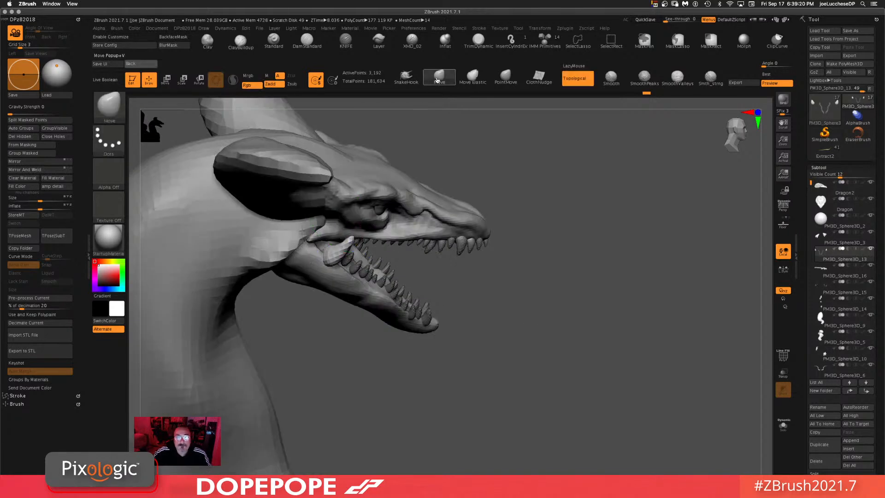
alt+click(331, 273)
drag(582, 279, 543, 281)
mouse_move(317, 264)
mouse_down()
mouse_move(333, 271)
mouse_move(320, 253)
mouse_move(315, 260)
mouse_up()
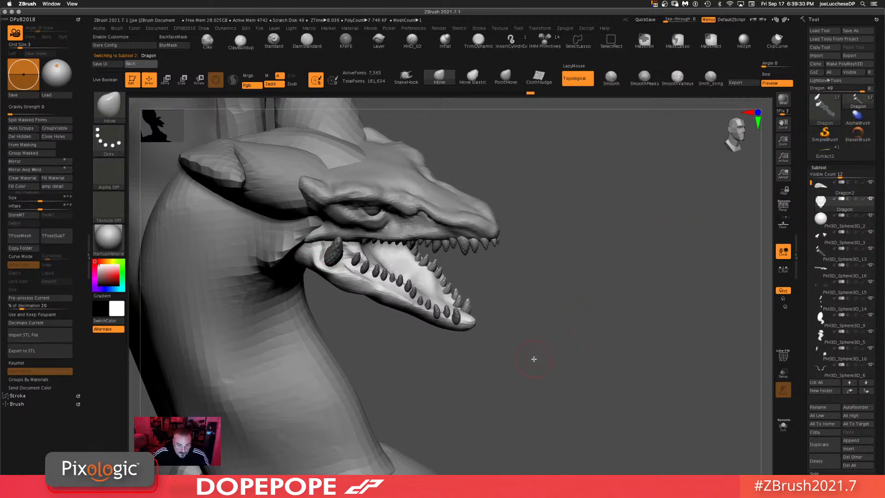
Step: Orbit around the whole dragon to review the head, jaws and teeth from several angles
drag(550, 362, 641, 273)
alt+drag(646, 243, 640, 269)
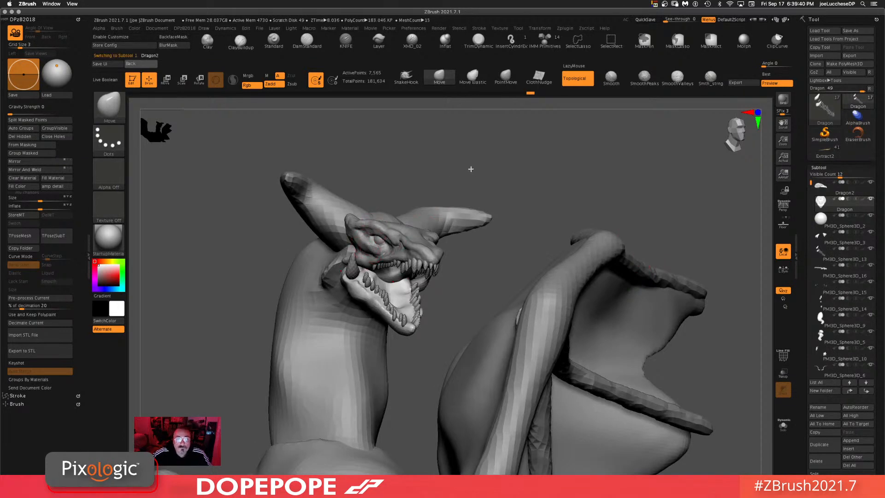
key(space)
alt+click(358, 241)
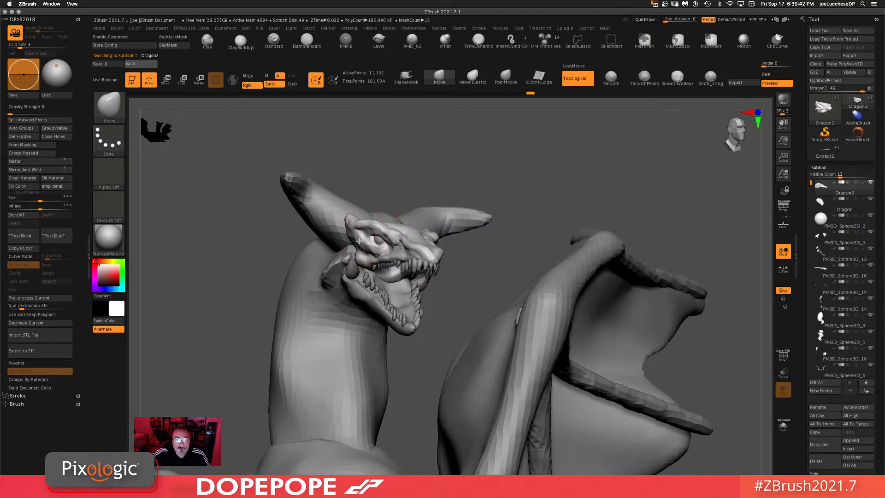
alt+drag(543, 186, 577, 233)
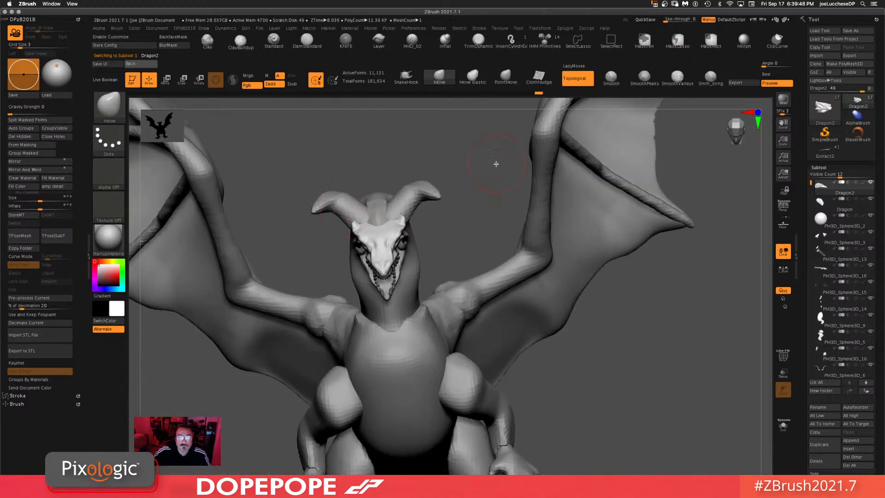
alt+drag(665, 395, 614, 216)
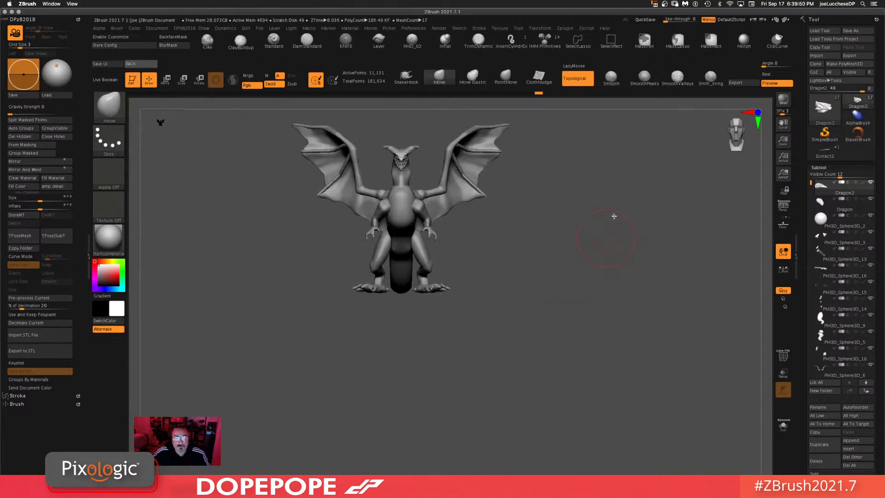
drag(524, 250, 605, 244)
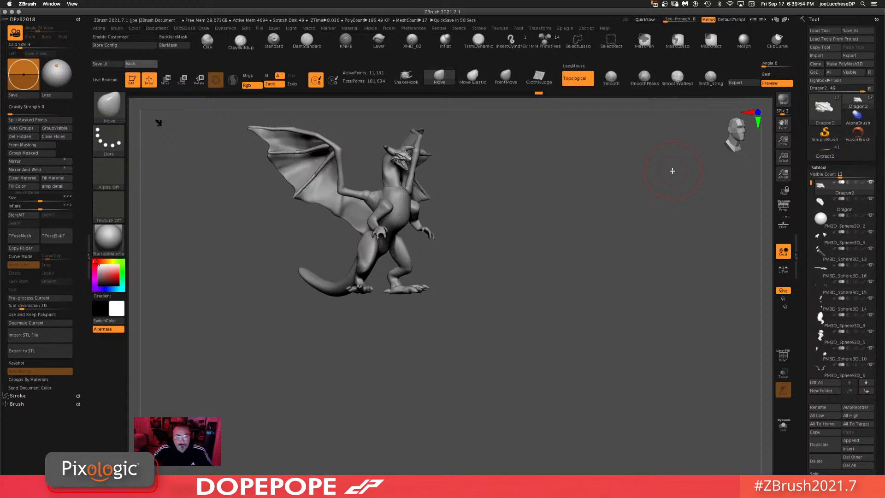
shift+drag(500, 265, 507, 277)
drag(528, 239, 546, 305)
alt+drag(546, 222, 487, 222)
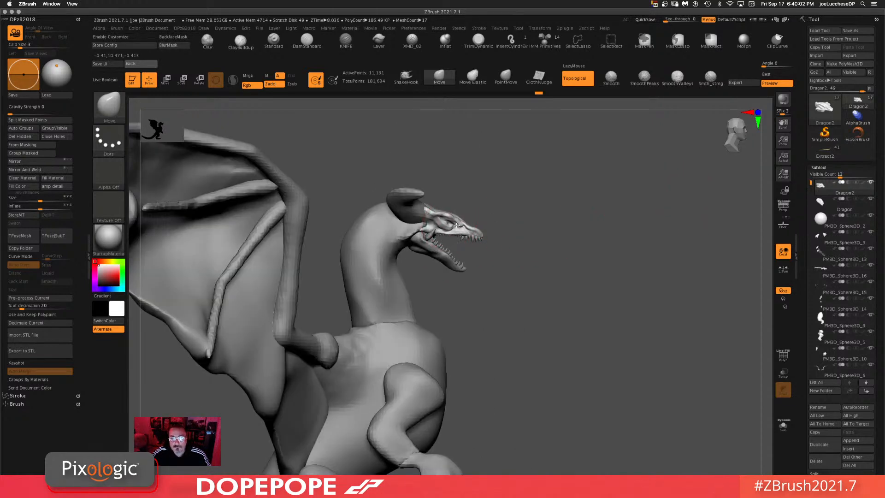
Step: Select the eye sphere subtool, isolate it, and nudge its position slightly with the Transpose gizmo
click(832, 222)
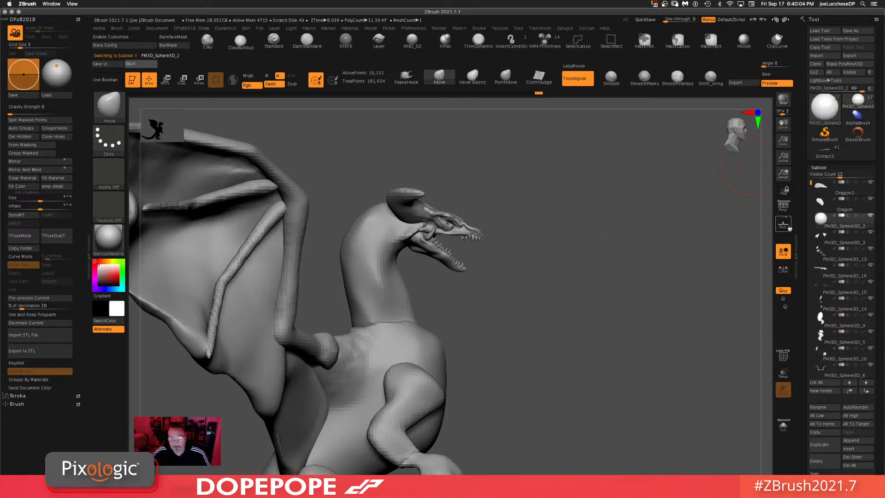
key(w)
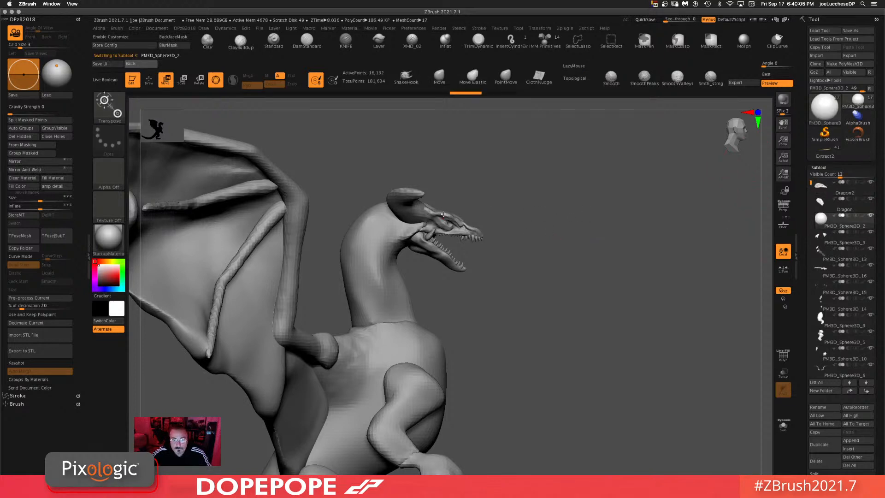
alt+click(448, 221)
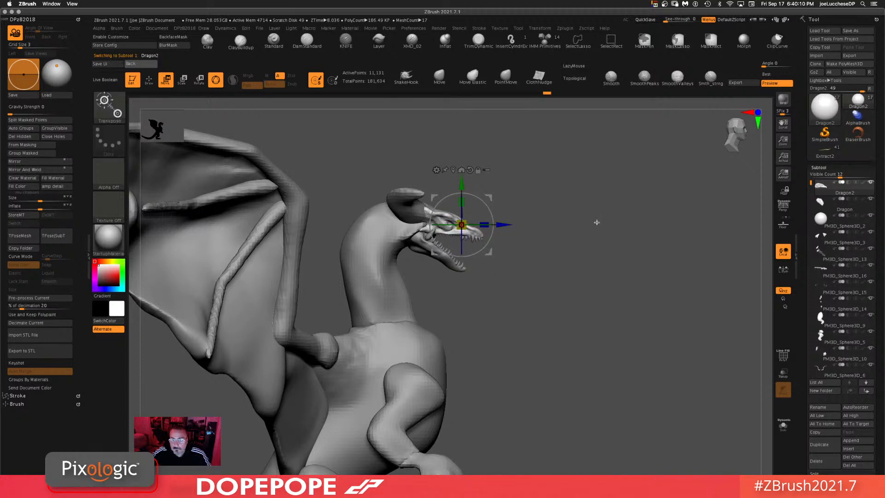
click(839, 220)
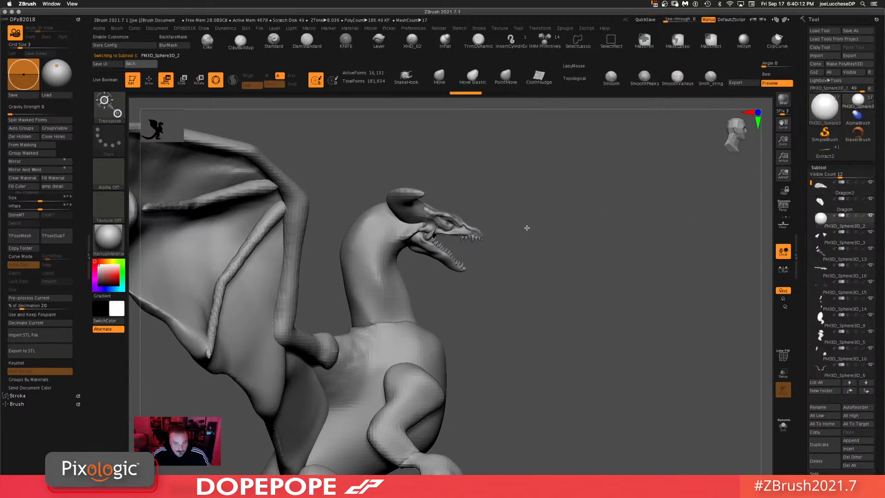
alt+click(438, 225)
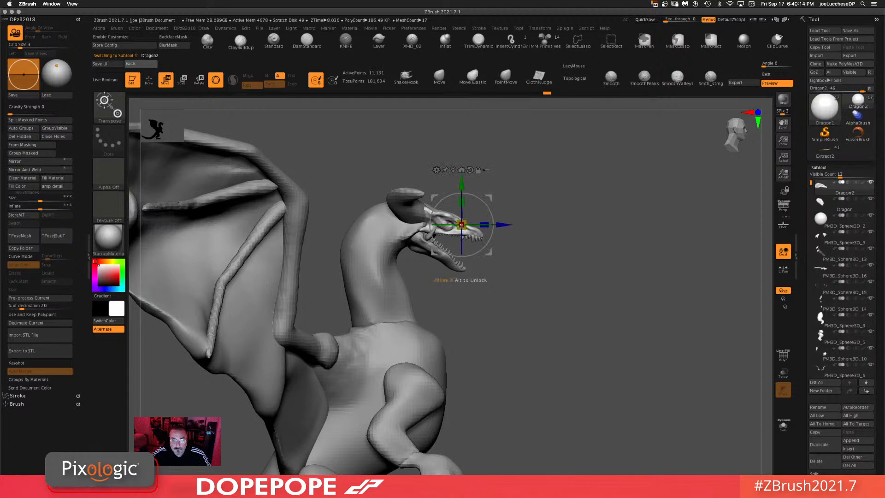
click(837, 225)
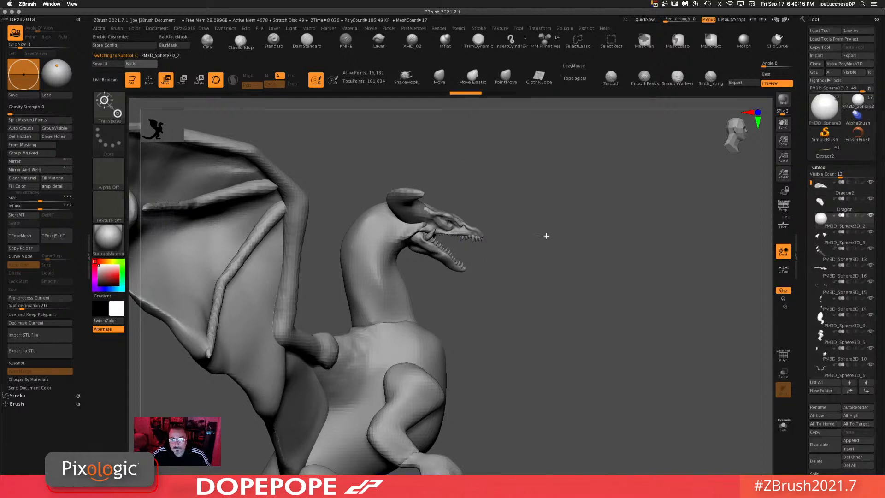
drag(504, 241, 452, 191)
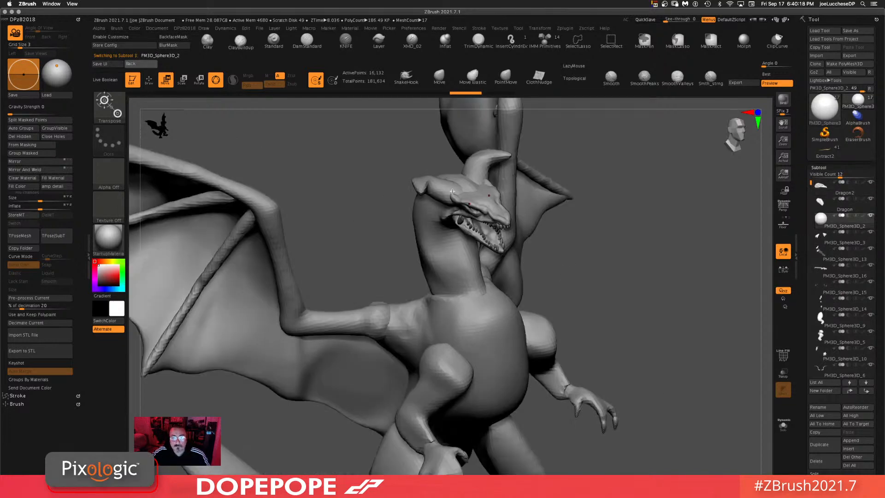
drag(618, 224, 438, 219)
key(q)
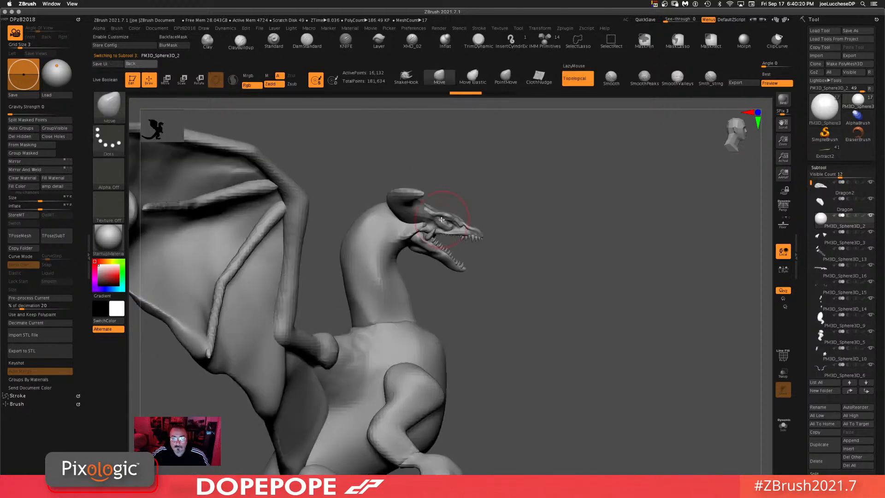
click(783, 425)
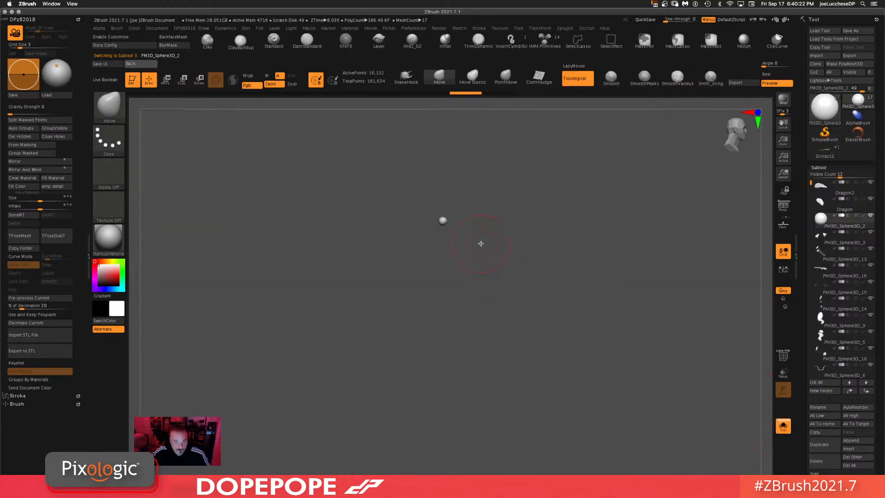
key(w)
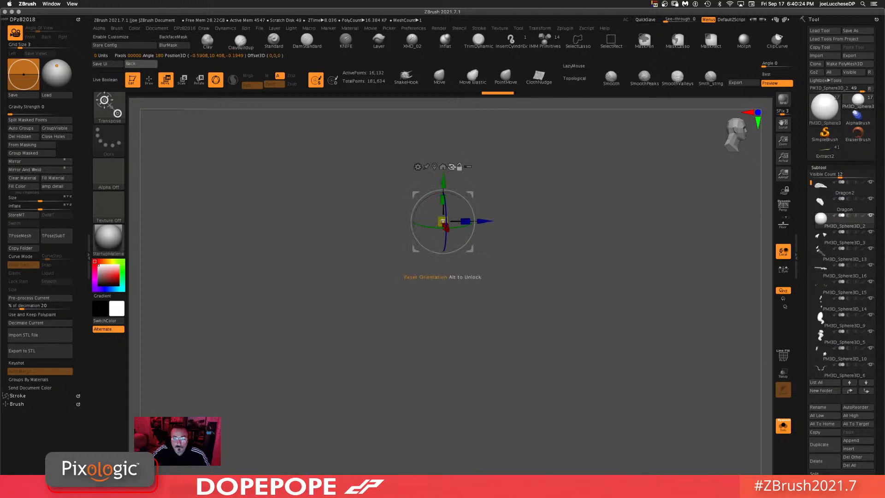
click(782, 427)
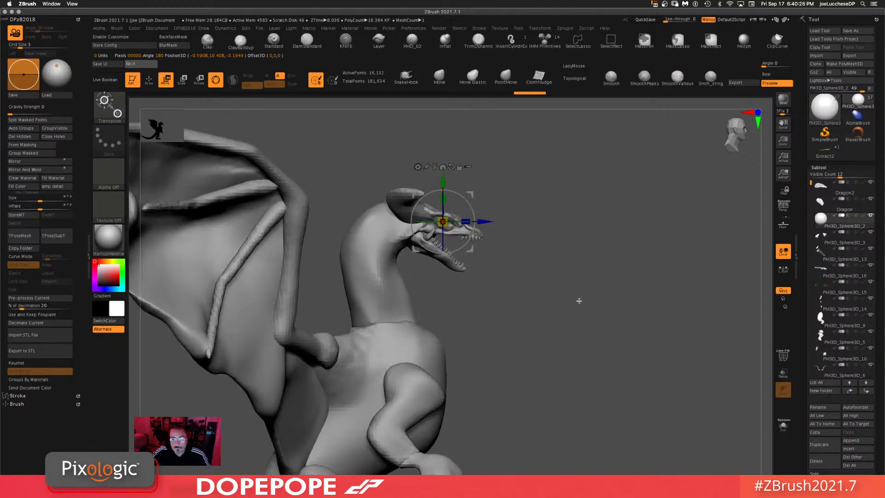
alt+drag(487, 221, 491, 221)
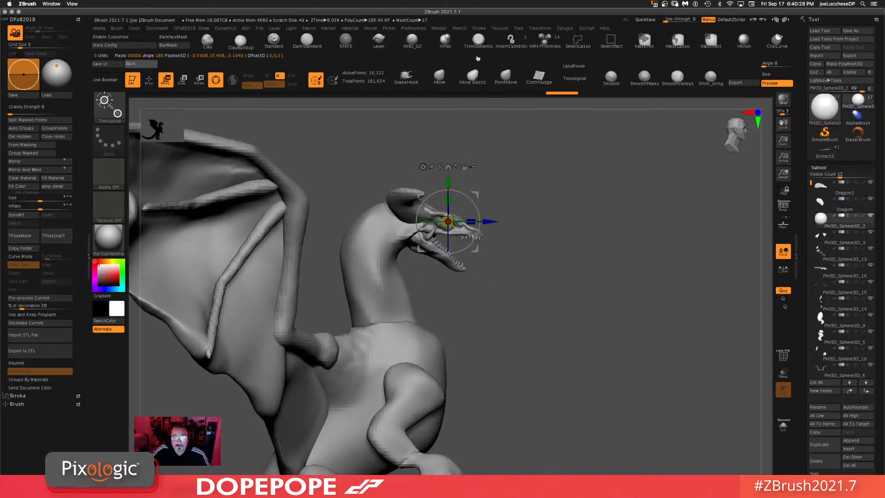
Step: Orbit around the full dragon to review the overall sculpt
click(443, 73)
mouse_move(553, 192)
mouse_down()
mouse_move(618, 208)
mouse_move(613, 271)
mouse_move(601, 249)
mouse_move(597, 263)
mouse_up()
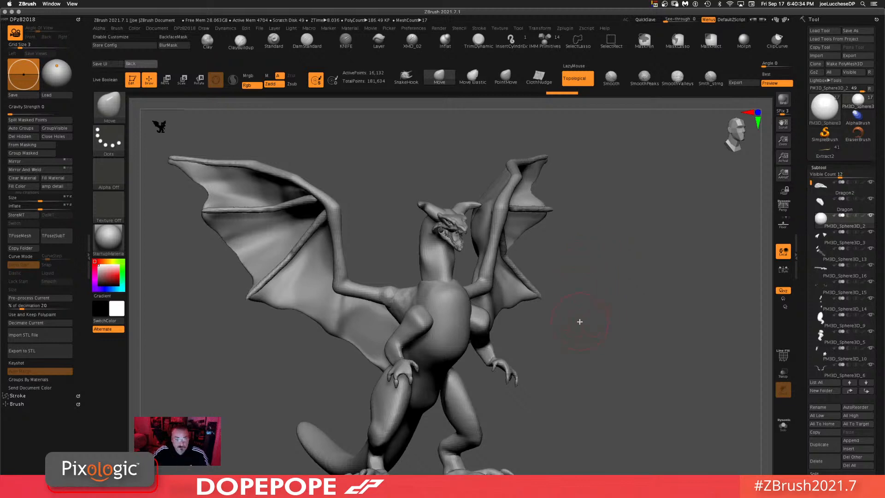
alt+drag(621, 329, 623, 341)
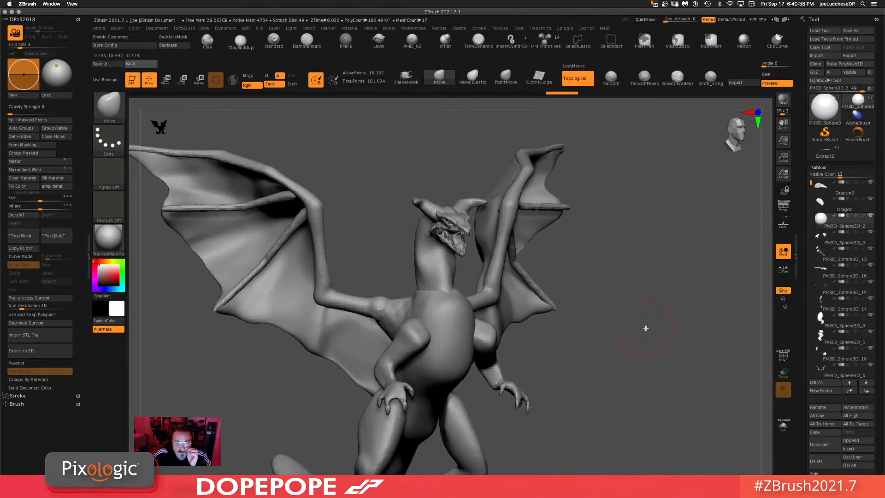
alt+drag(632, 344, 610, 320)
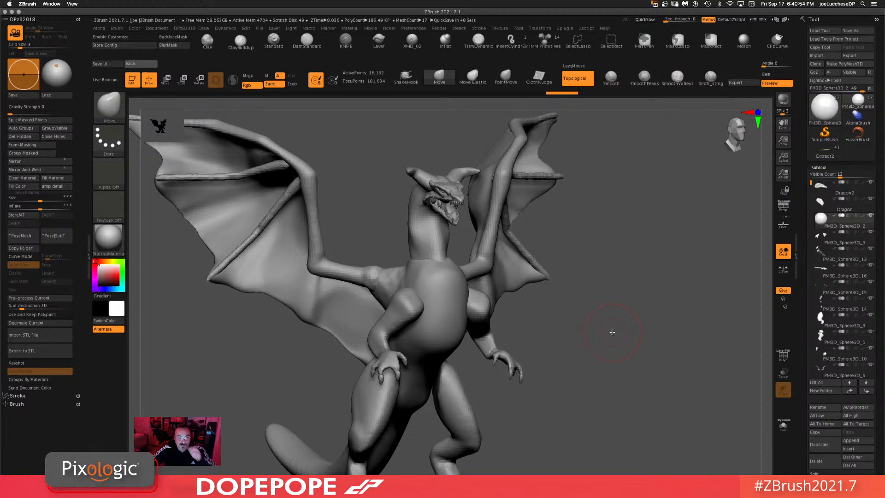
drag(648, 350, 562, 369)
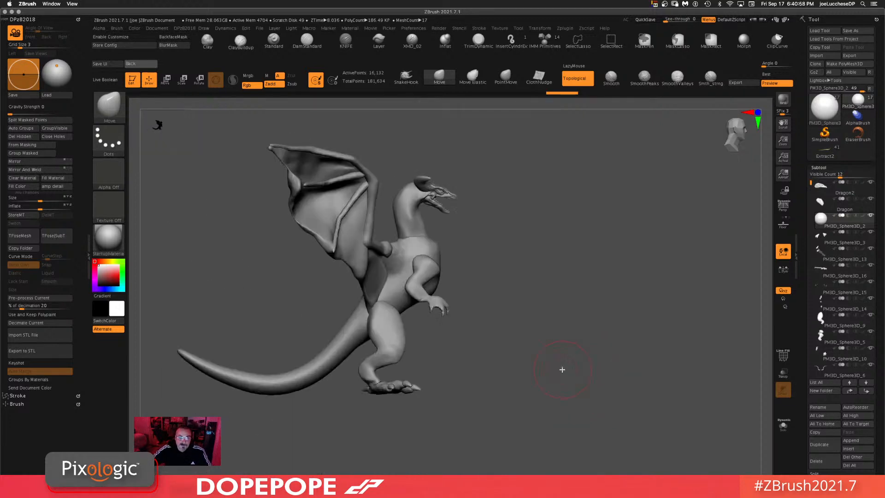
mouse_move(556, 331)
mouse_down()
mouse_move(566, 352)
mouse_move(565, 326)
mouse_move(546, 339)
mouse_up()
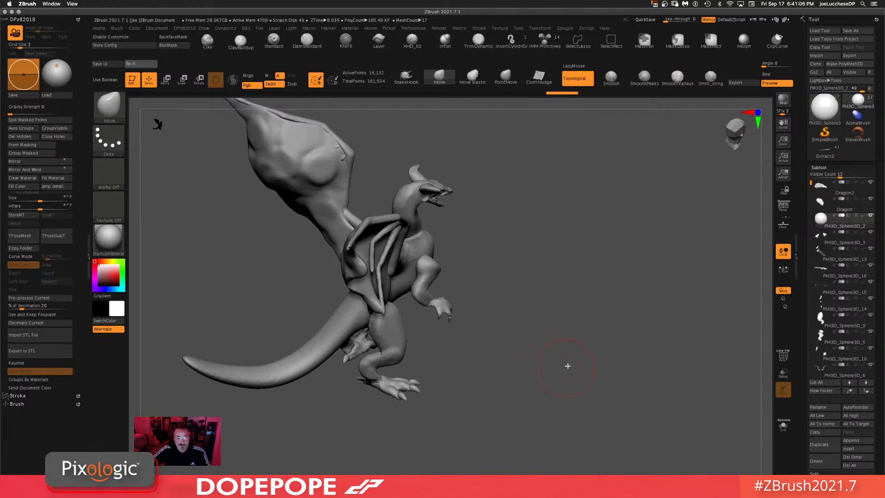
drag(568, 365, 563, 338)
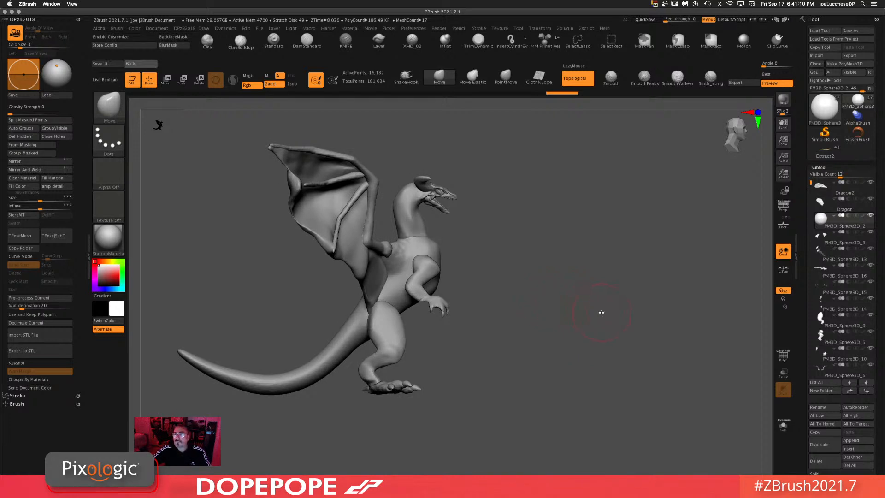
shift+drag(601, 313, 521, 308)
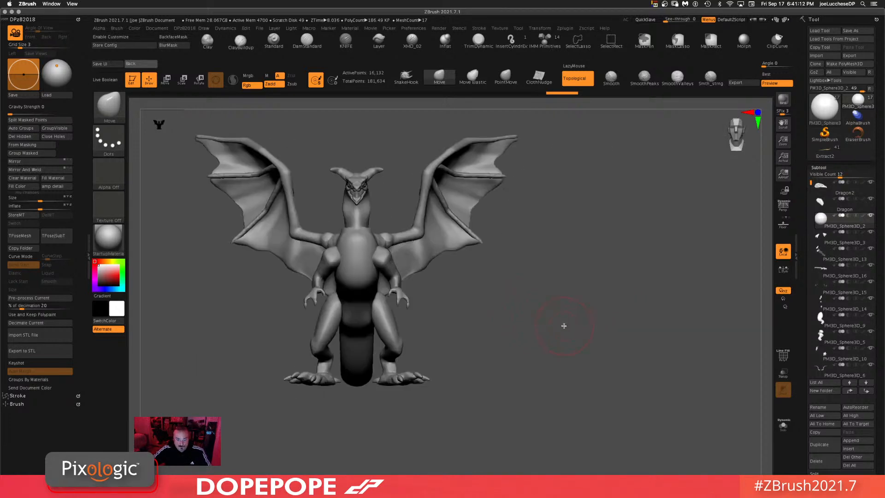
Step: Select the horn subtool beneath the head and isolate it with Solo
alt+drag(565, 338, 570, 357)
alt+drag(411, 286, 407, 355)
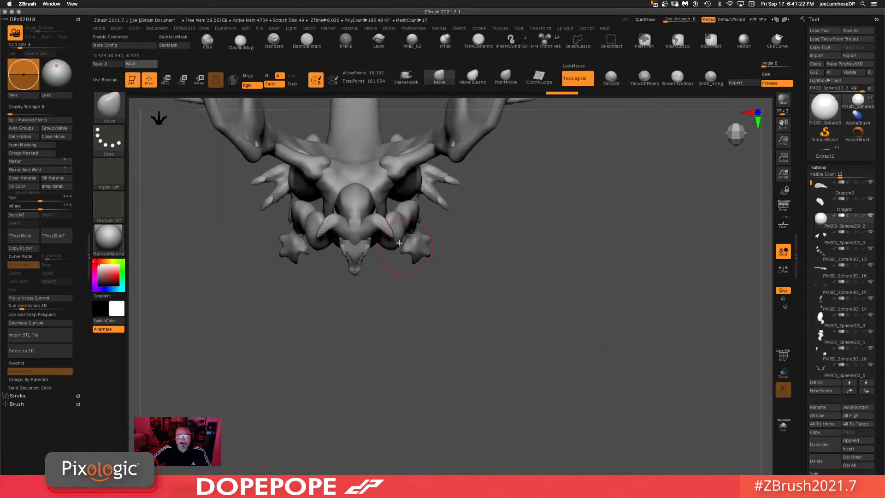
alt+click(383, 224)
drag(504, 257, 509, 263)
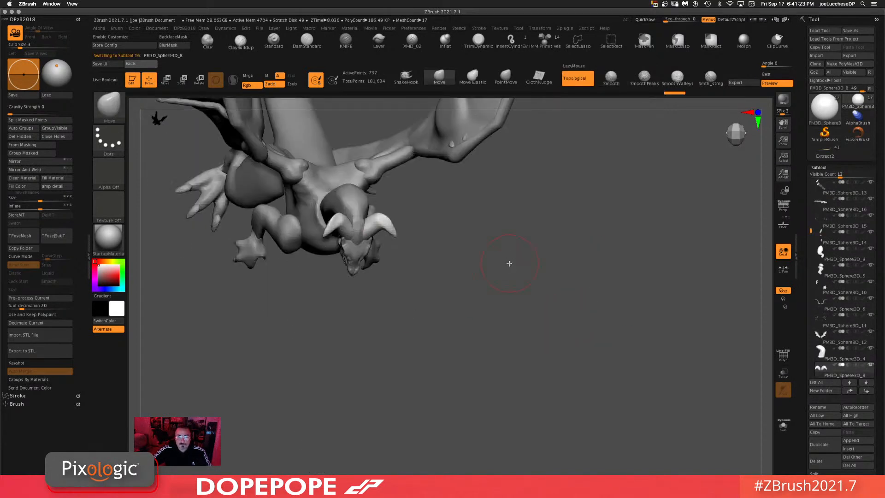
click(785, 427)
alt+drag(514, 338, 476, 249)
alt+drag(575, 237, 583, 392)
key(space)
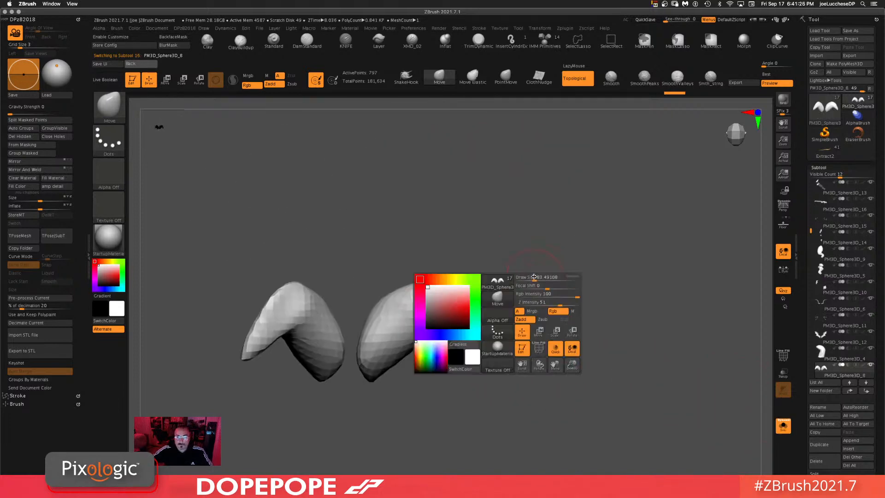
Step: Reshape both isolated horns into longer swept-back curves with Move brush strokes and exit Solo mode
drag(534, 278, 540, 277)
mouse_move(434, 290)
mouse_down()
mouse_move(439, 251)
mouse_move(455, 230)
mouse_up()
mouse_move(483, 363)
mouse_down()
mouse_move(472, 416)
mouse_move(445, 454)
mouse_move(449, 435)
mouse_up()
ctrl+drag(605, 434, 591, 270)
mouse_move(591, 277)
mouse_down()
mouse_move(615, 402)
mouse_move(619, 281)
mouse_move(574, 295)
mouse_up()
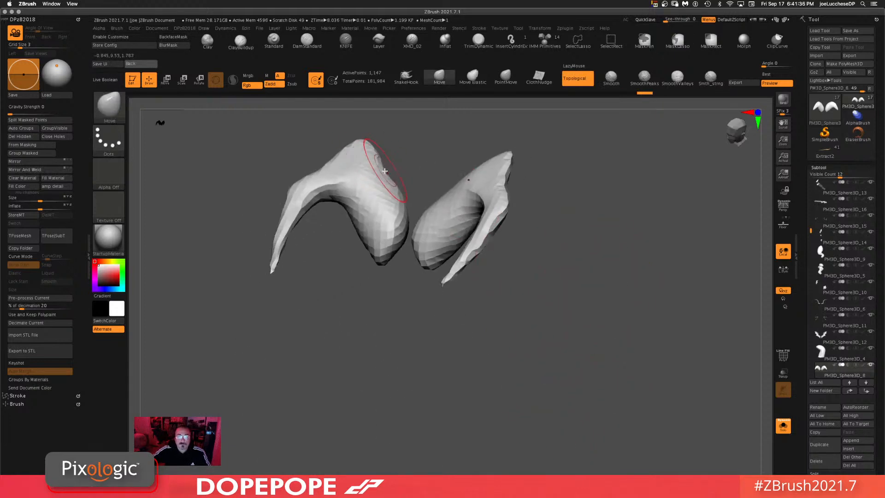
drag(388, 167, 377, 196)
drag(434, 153, 388, 184)
drag(467, 160, 485, 198)
drag(422, 169, 411, 173)
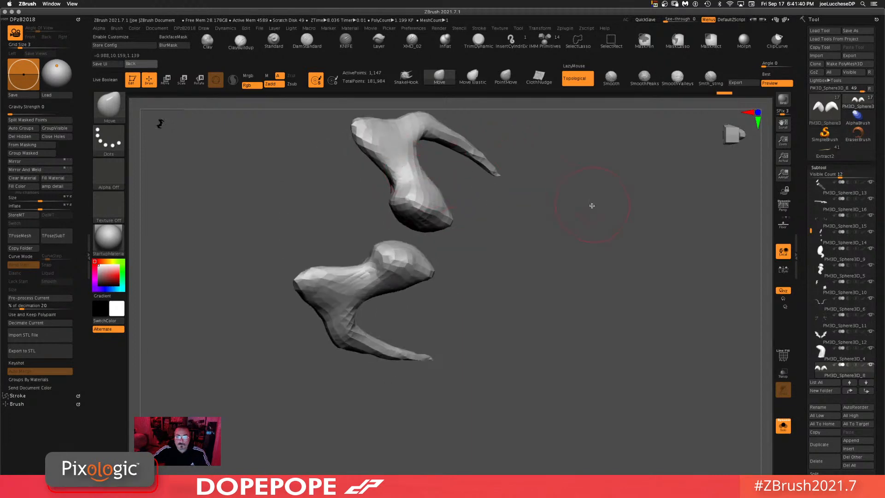
mouse_move(591, 206)
mouse_down()
mouse_move(632, 245)
mouse_move(612, 373)
mouse_move(512, 342)
mouse_move(693, 399)
mouse_up()
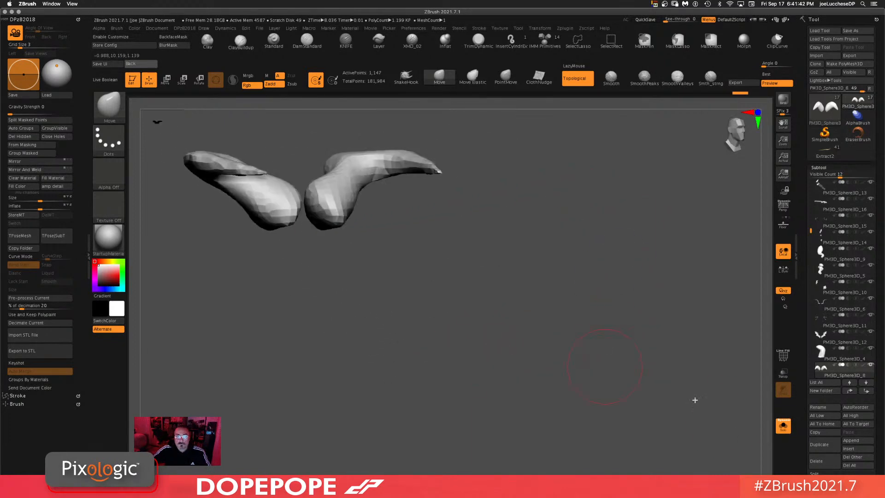
click(784, 427)
drag(563, 317, 567, 274)
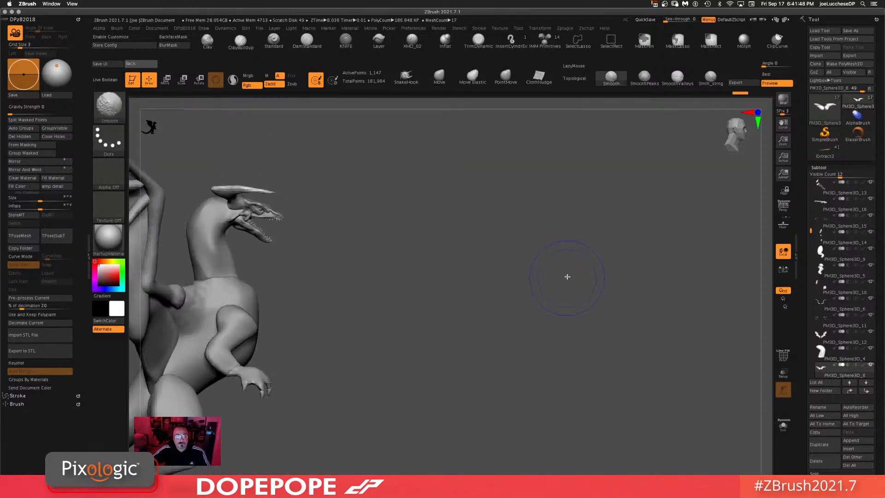
Step: Rotate and reposition the horns on the dragon's head with the Transpose gizmo
key(r)
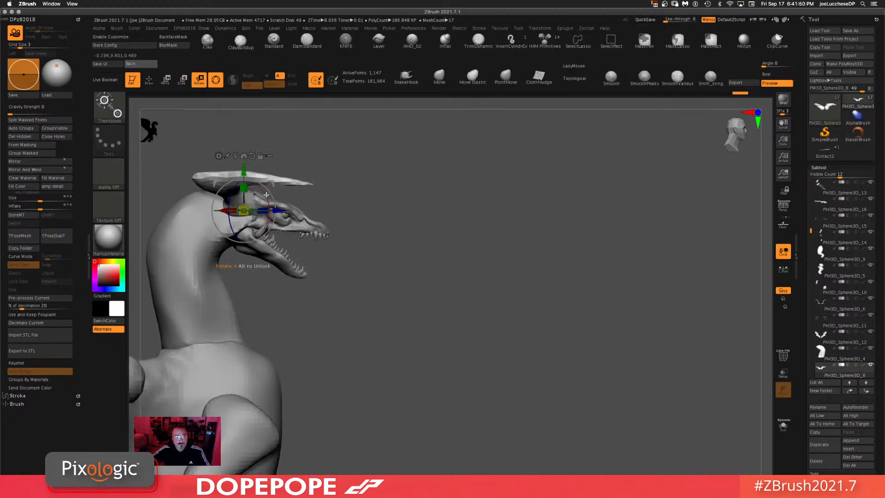
drag(275, 196, 264, 228)
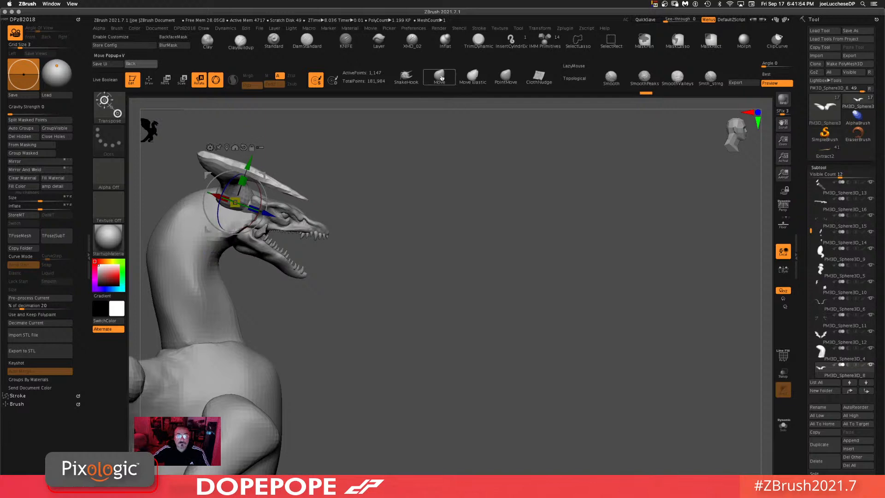
drag(494, 188, 606, 217)
ctrl+click(528, 203)
mouse_move(527, 203)
ctrl+mouse_down()
mouse_move(482, 223)
mouse_move(538, 154)
ctrl+mouse_up()
mouse_move(634, 226)
ctrl+mouse_down()
mouse_move(607, 342)
mouse_move(612, 325)
ctrl+mouse_up()
mouse_move(671, 262)
mouse_down()
mouse_move(684, 264)
mouse_move(669, 260)
mouse_up()
drag(619, 245, 611, 314)
Step: Select the neck subtool and paint a row of spikes down the side of the neck with the XMD_02 brush
alt+click(269, 222)
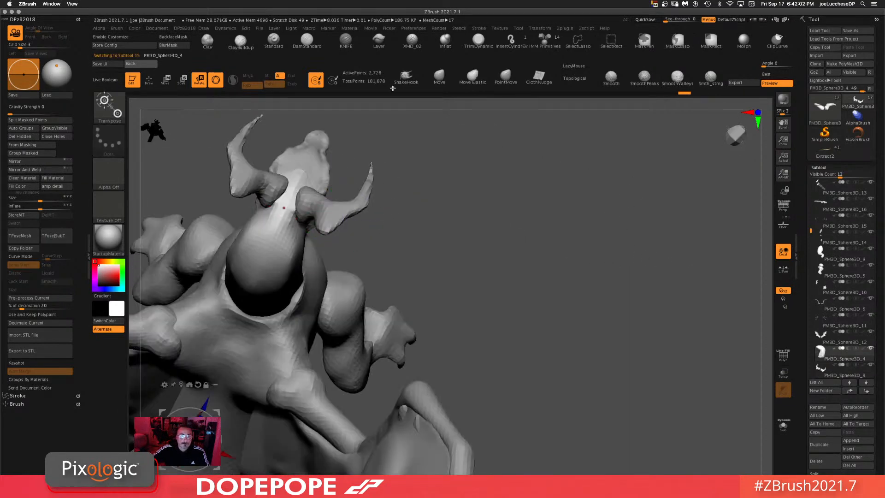
click(412, 40)
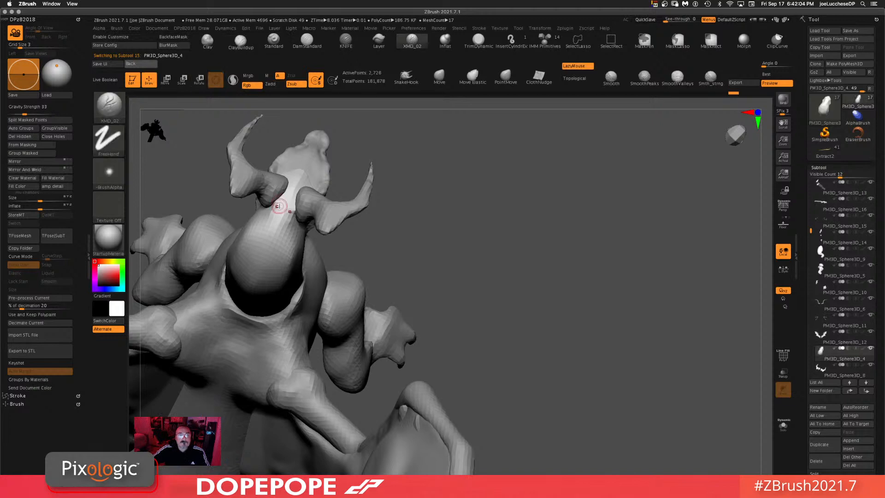
key(space)
mouse_move(284, 207)
mouse_down()
mouse_move(260, 210)
mouse_move(246, 265)
mouse_up()
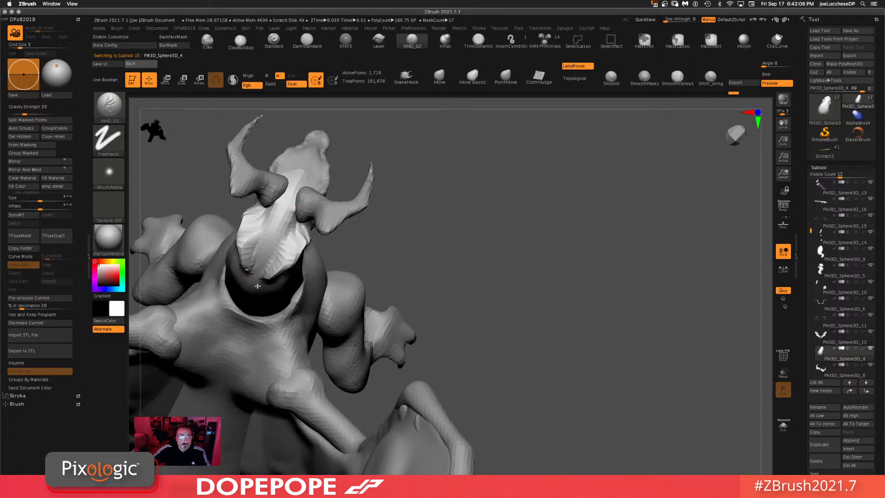
mouse_move(538, 249)
mouse_down()
mouse_move(544, 198)
mouse_move(280, 275)
mouse_up()
drag(559, 221, 497, 227)
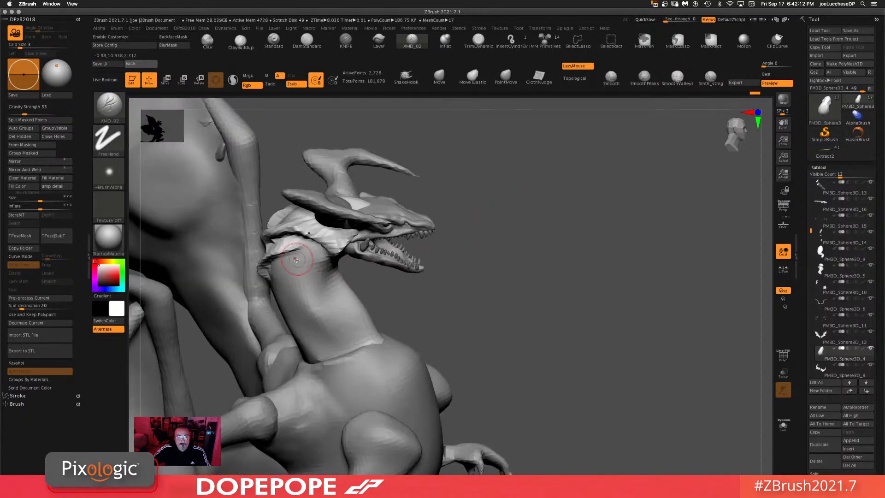
mouse_move(298, 258)
mouse_down()
mouse_move(272, 292)
mouse_move(318, 369)
mouse_up()
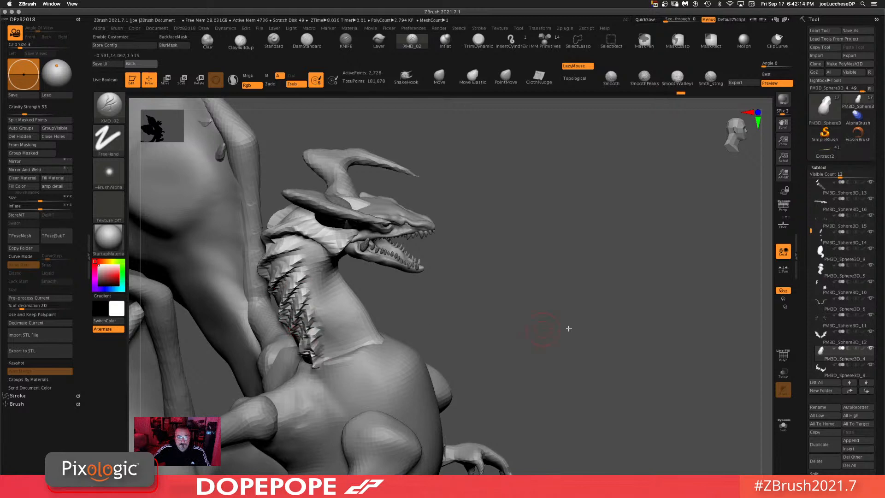
Step: Orbit around the dragon to review the new neck spikes and horns from several angles
alt+drag(611, 336, 596, 289)
shift+drag(583, 254, 630, 322)
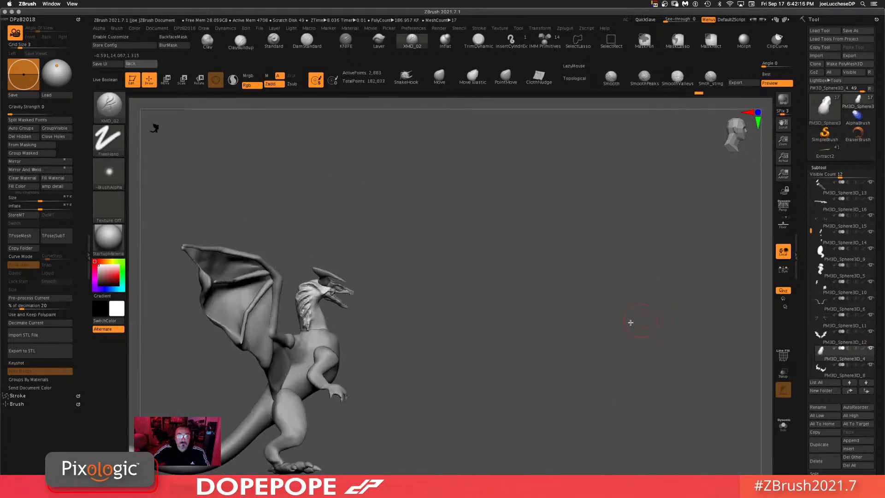
mouse_move(480, 321)
alt+mouse_down()
mouse_move(614, 229)
mouse_move(575, 292)
alt+mouse_up()
alt+drag(591, 254, 574, 305)
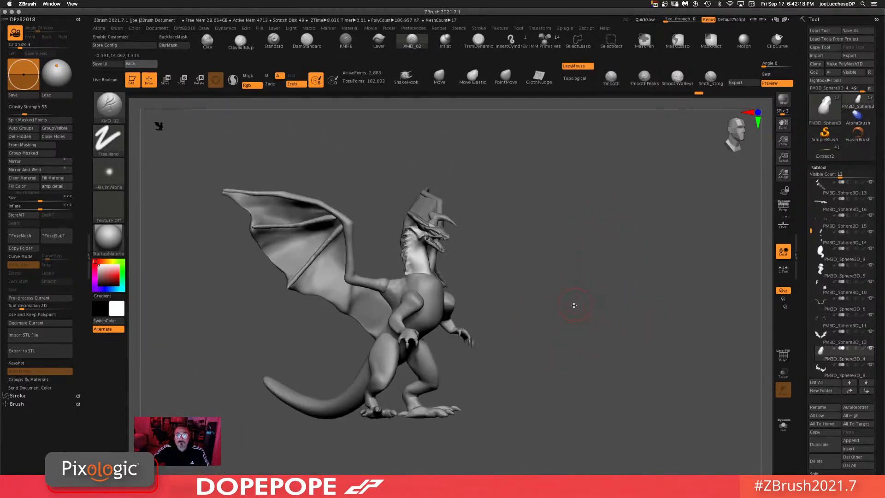
drag(518, 244, 541, 254)
drag(563, 289, 492, 274)
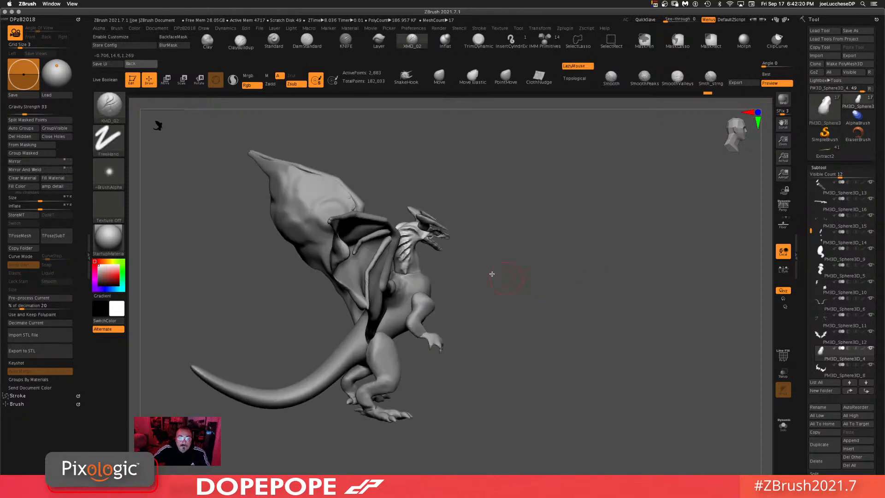
alt+drag(571, 259, 535, 272)
alt+drag(578, 329, 552, 252)
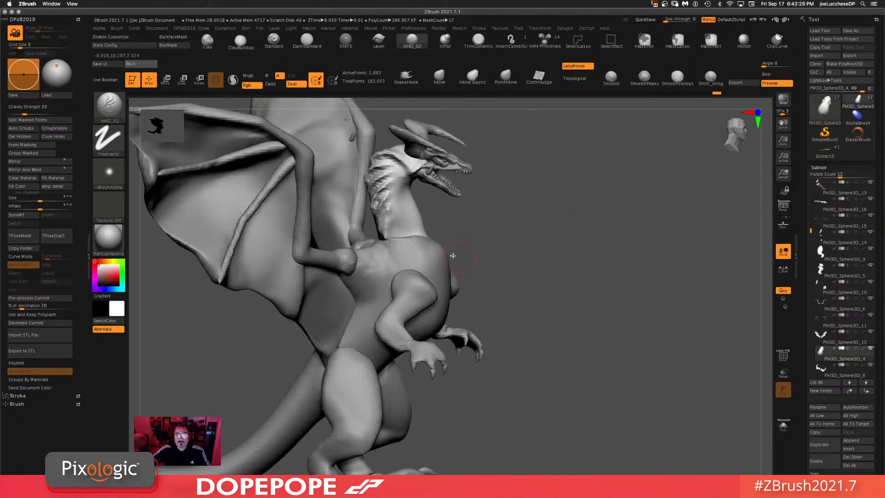
drag(586, 226, 535, 231)
Step: Select the body subtool and paint spike rows across the chest and shoulders with the XMD_02 brush
alt+click(419, 264)
drag(619, 239, 622, 173)
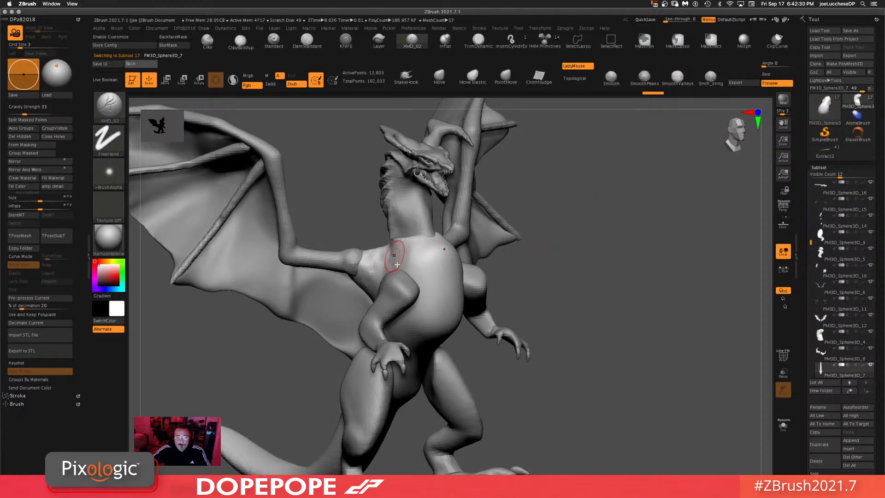
drag(616, 244, 621, 216)
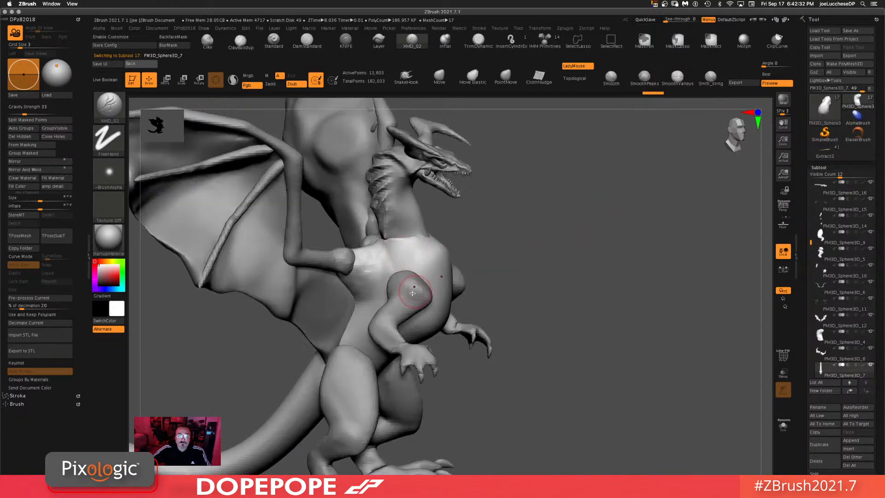
alt+click(415, 294)
drag(423, 299, 391, 300)
drag(622, 244, 562, 248)
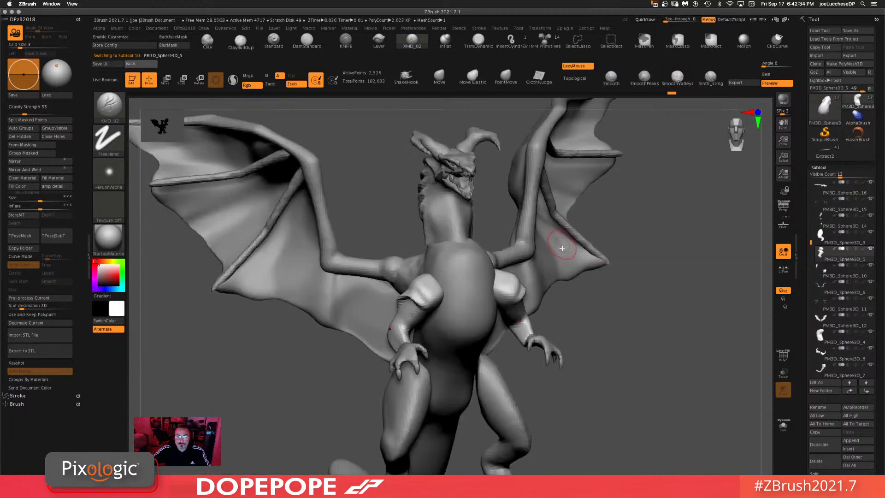
drag(650, 279, 712, 286)
alt+click(399, 268)
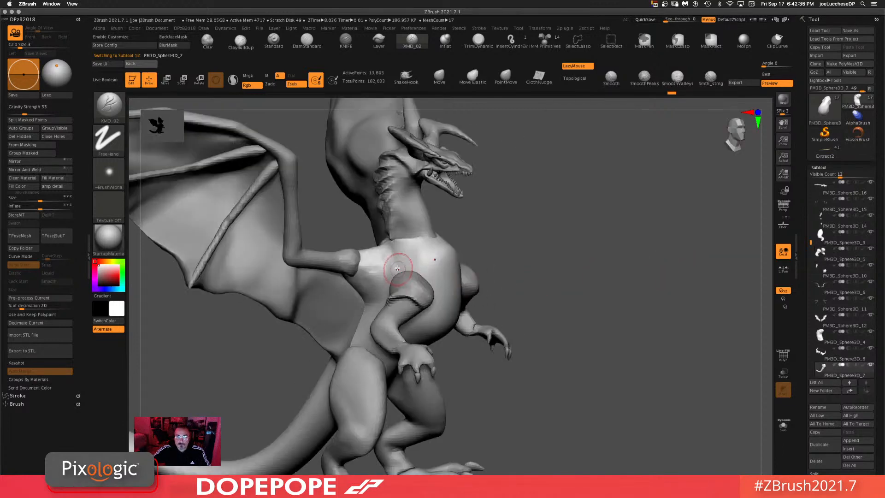
drag(405, 268, 435, 296)
drag(646, 281, 597, 291)
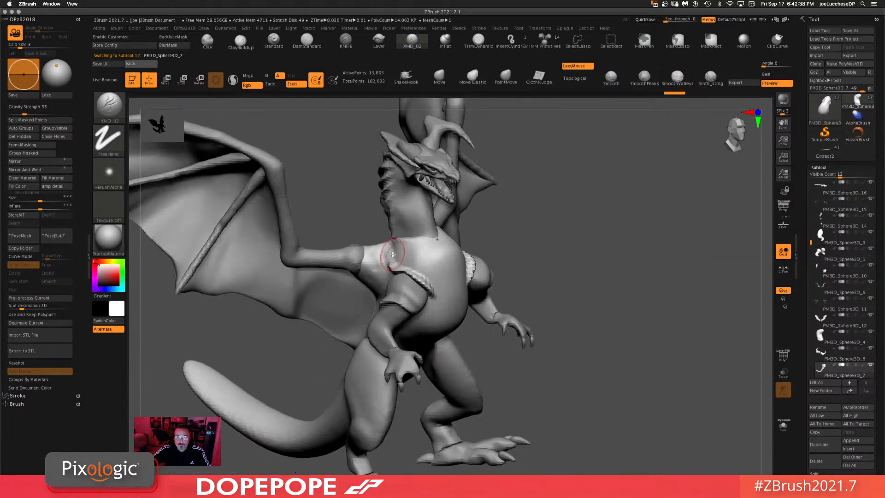
drag(415, 255, 429, 264)
mouse_move(643, 271)
mouse_down()
mouse_move(597, 276)
mouse_move(613, 306)
mouse_up()
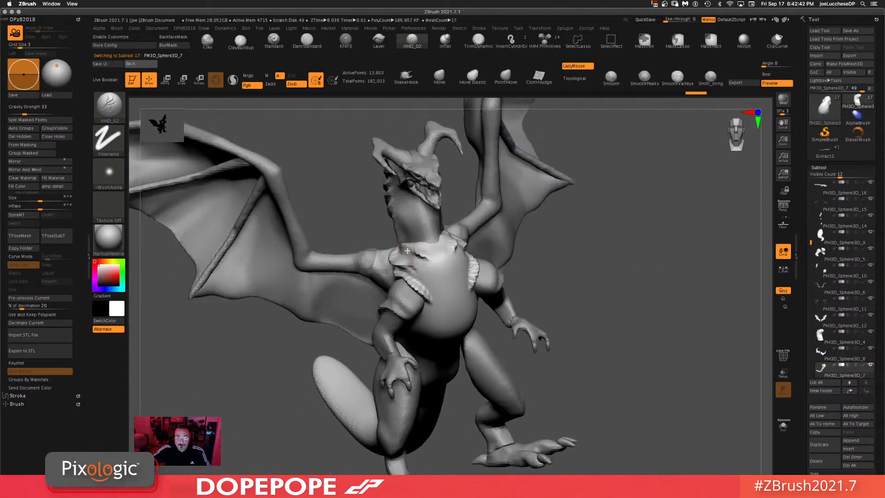
drag(408, 251, 423, 257)
mouse_move(725, 198)
mouse_down()
mouse_move(667, 237)
mouse_move(606, 221)
mouse_up()
mouse_move(668, 226)
mouse_down()
mouse_move(642, 229)
mouse_move(647, 317)
mouse_up()
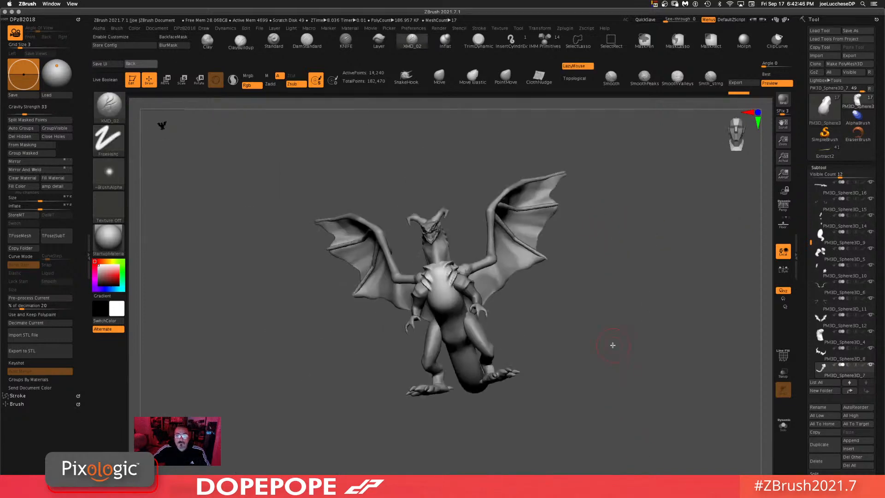
drag(613, 345, 667, 329)
shift+drag(430, 257, 417, 273)
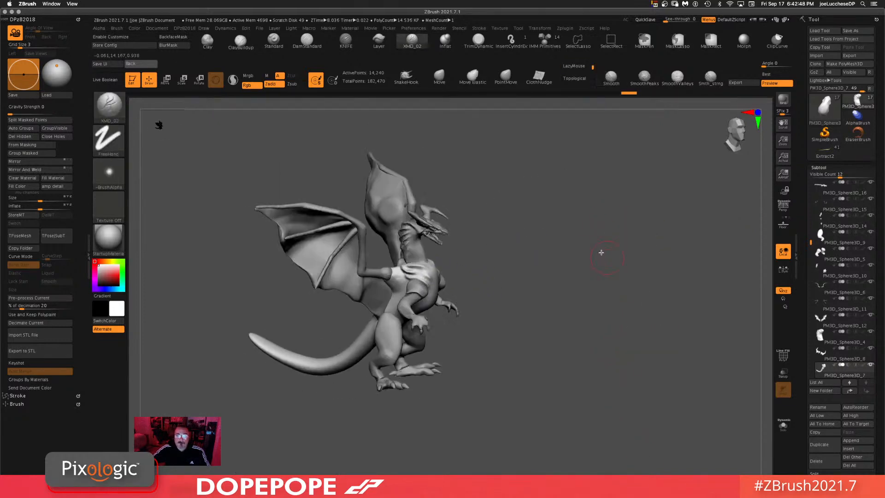
mouse_move(559, 261)
shift+mouse_down()
mouse_move(626, 282)
mouse_move(598, 375)
shift+mouse_up()
Step: Select the neck subtool again and refine its spikes with further brush strokes, orbiting to check them
alt+click(409, 219)
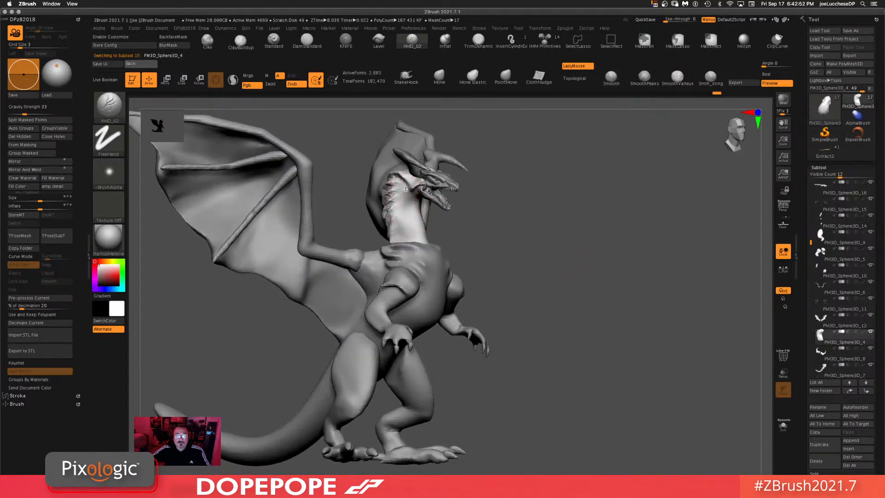
drag(636, 207, 423, 197)
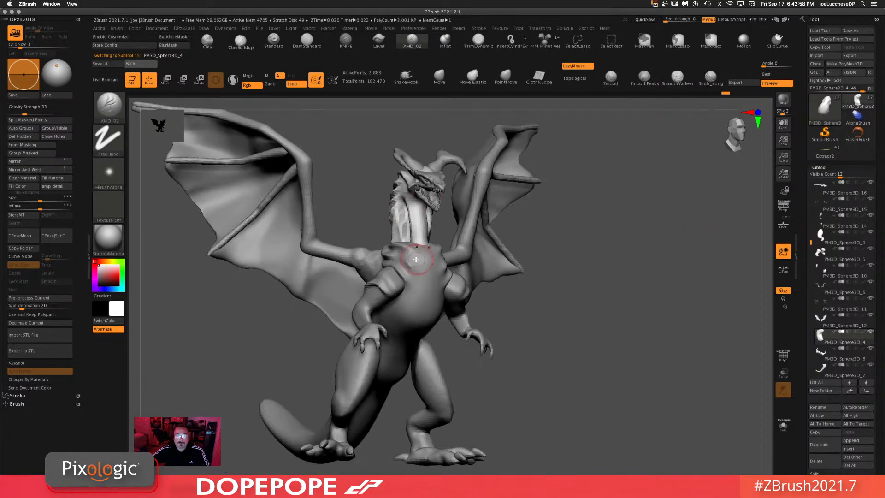
mouse_move(605, 254)
mouse_down()
mouse_move(635, 259)
mouse_move(663, 329)
mouse_move(674, 324)
mouse_up()
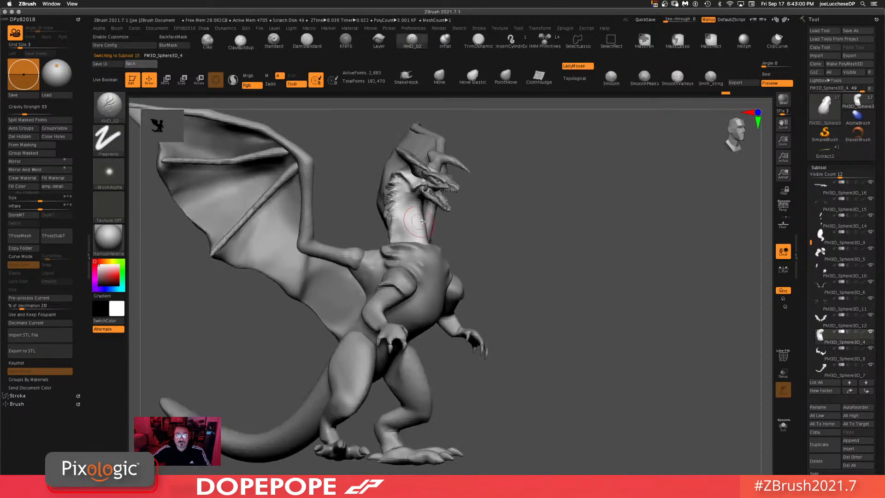
mouse_move(414, 223)
shift+mouse_down()
mouse_move(406, 186)
mouse_move(407, 258)
shift+mouse_up()
drag(571, 237, 595, 171)
ctrl+drag(597, 209, 579, 375)
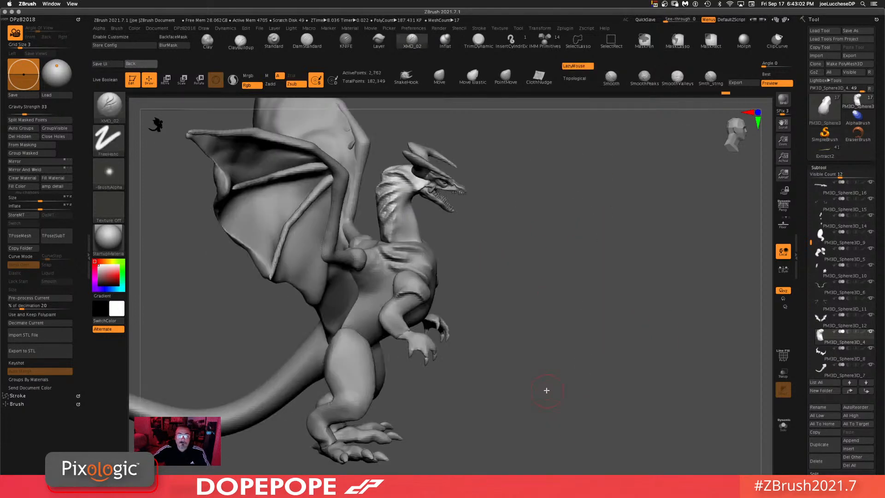
drag(575, 289, 570, 260)
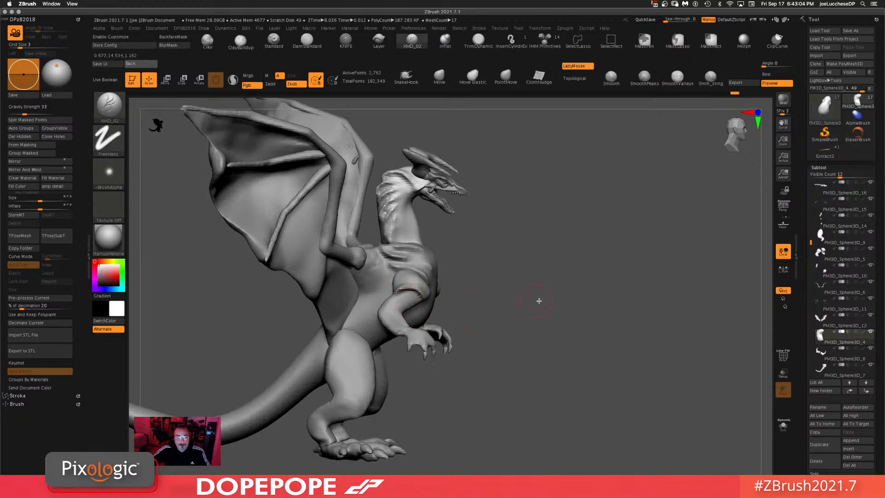
drag(539, 301, 568, 320)
alt+drag(527, 393, 554, 330)
alt+drag(619, 210, 619, 254)
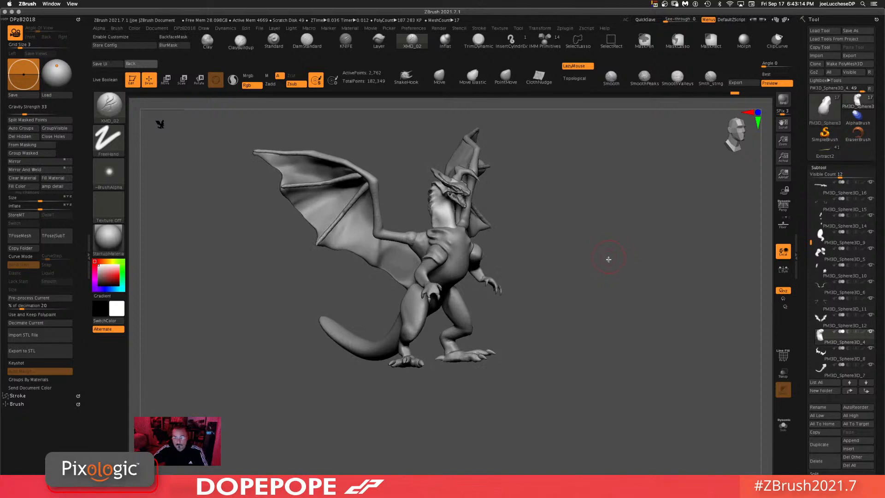
Step: Orbit beneath the dragon and inspect the claw subtool with the Transpose gizmo
drag(609, 259, 615, 319)
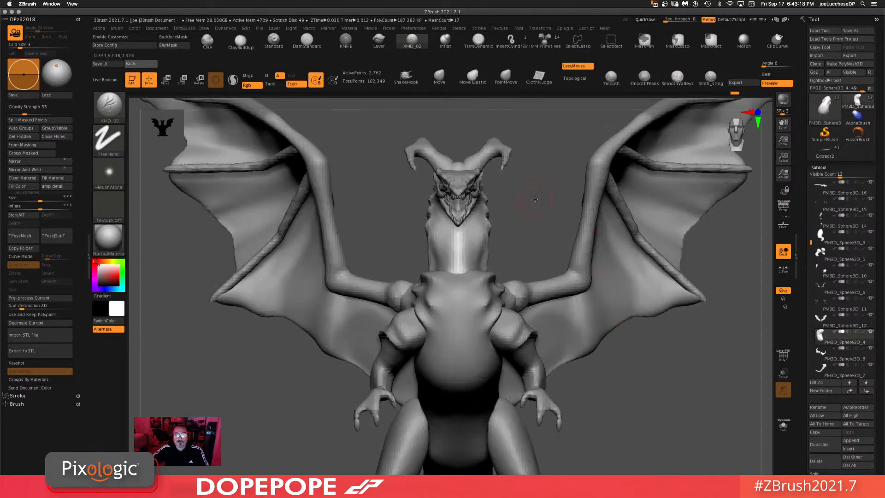
drag(536, 199, 414, 170)
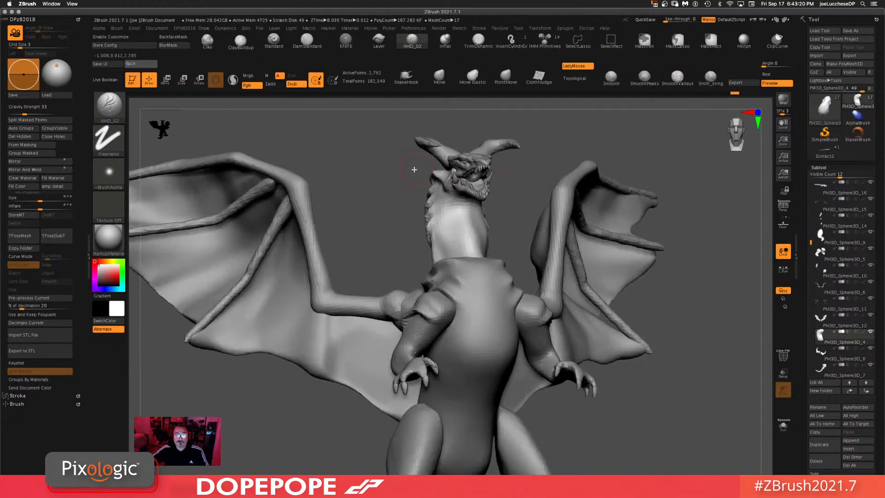
drag(600, 119, 592, 219)
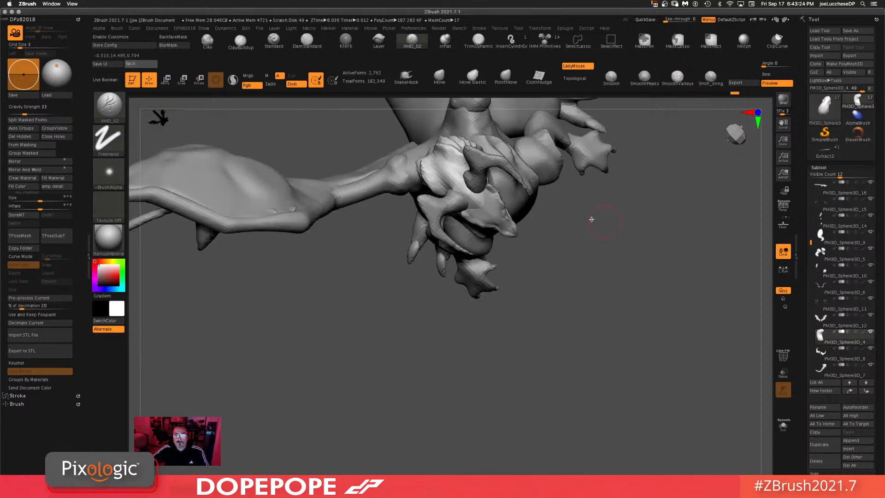
alt+click(452, 203)
drag(643, 240, 652, 225)
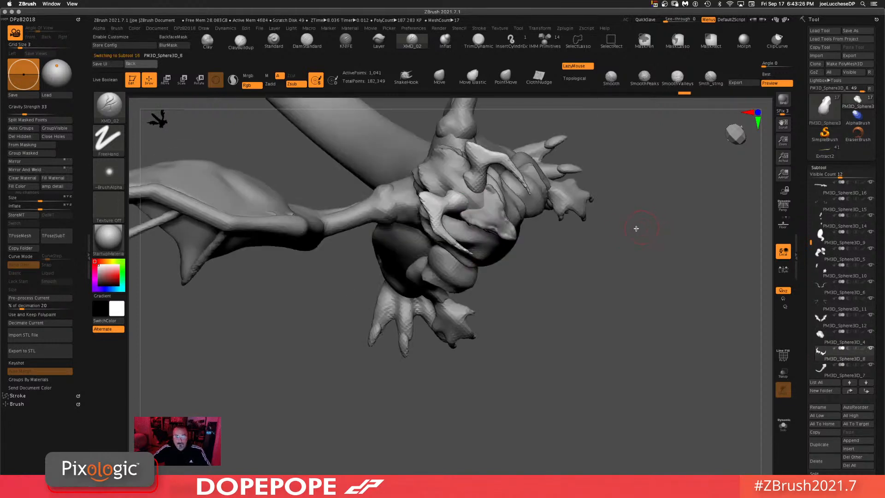
key(w)
drag(474, 240, 465, 249)
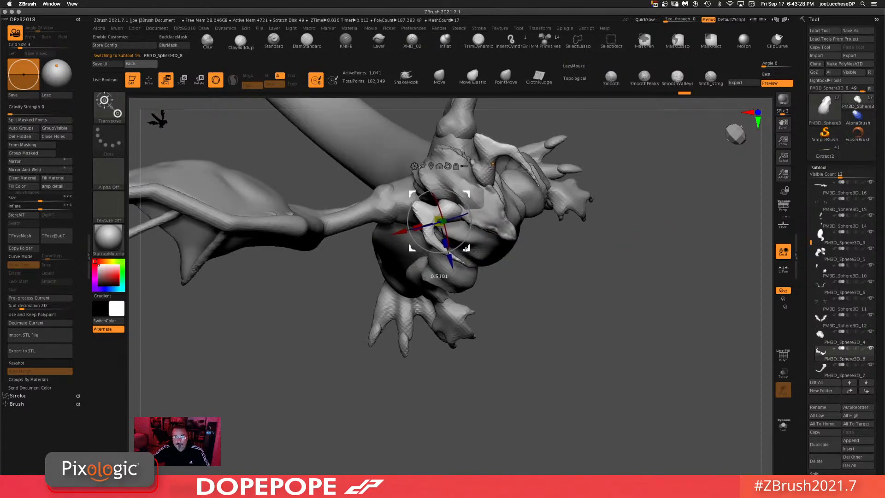
drag(617, 240, 622, 229)
Step: Switch to the Move brush with Topological on, select the neck subtool and adjust the draw size
click(439, 77)
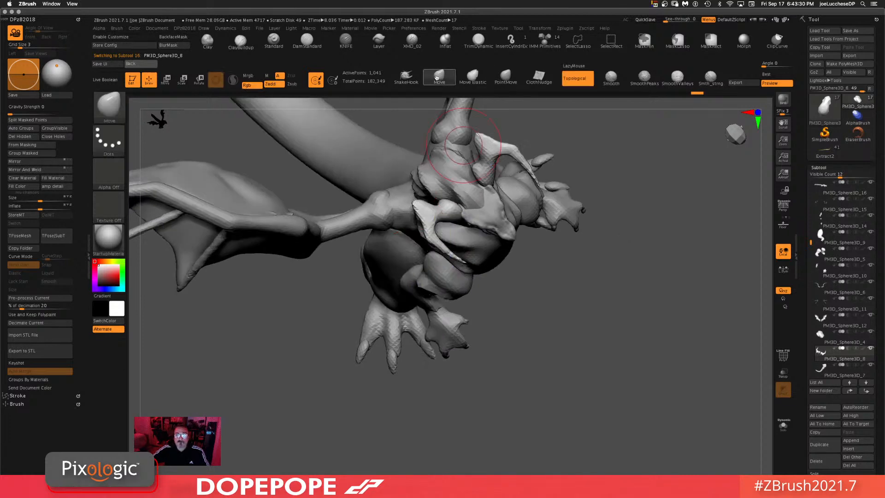
alt+click(457, 188)
drag(619, 188, 595, 189)
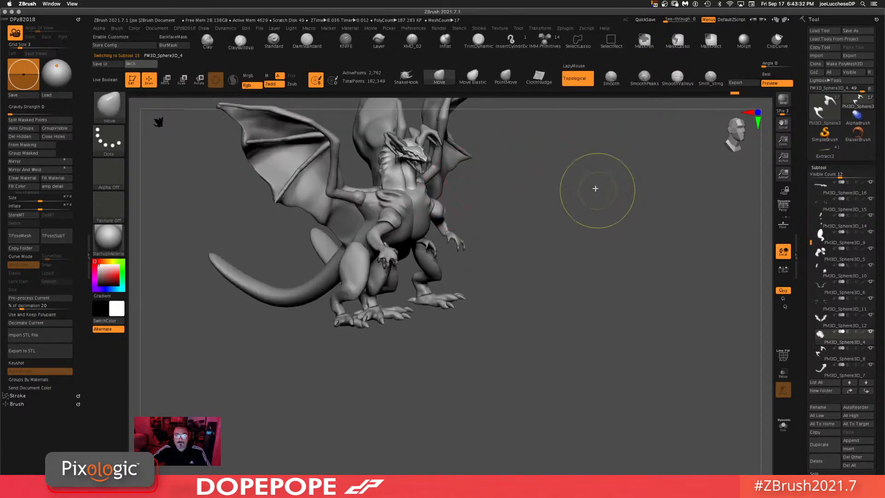
mouse_move(567, 217)
mouse_down()
mouse_move(612, 214)
mouse_move(615, 324)
mouse_move(584, 292)
mouse_up()
key(space)
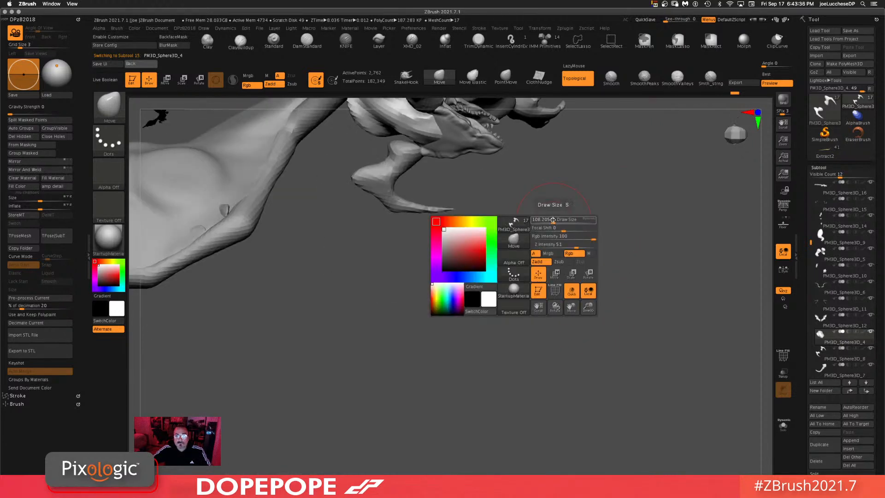
drag(561, 221, 525, 211)
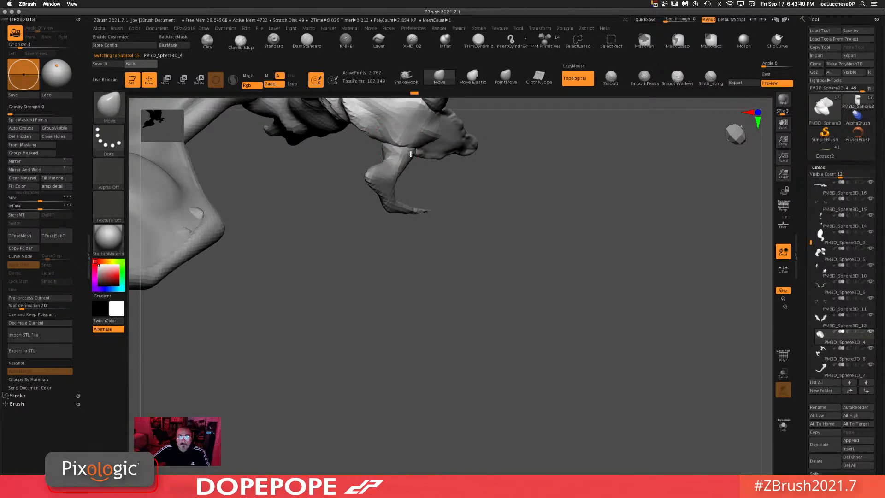
Step: Orbit around the head and neck, selecting the head and neck subtools to review them
drag(632, 179, 573, 159)
drag(593, 190, 648, 210)
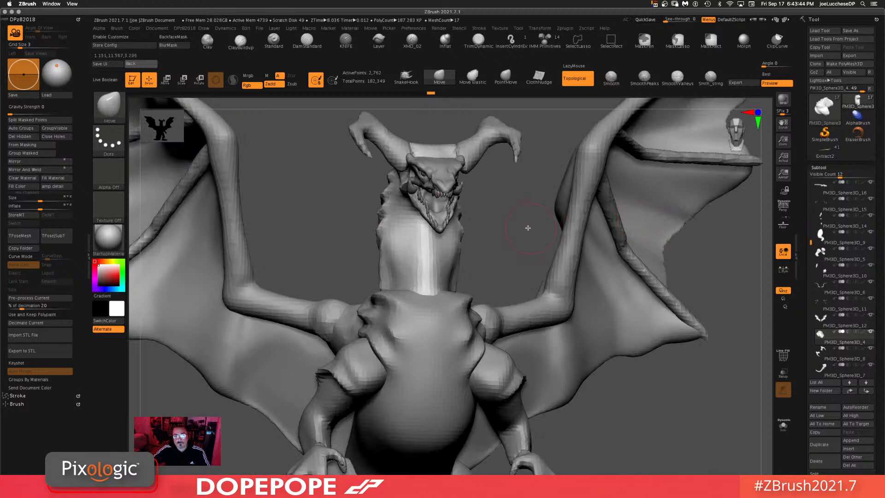
drag(513, 202, 577, 206)
drag(636, 216, 664, 223)
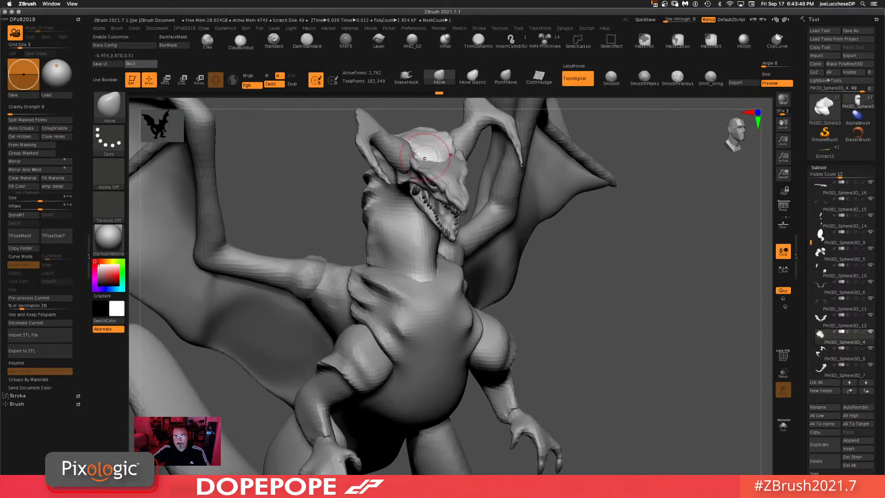
drag(637, 218, 438, 169)
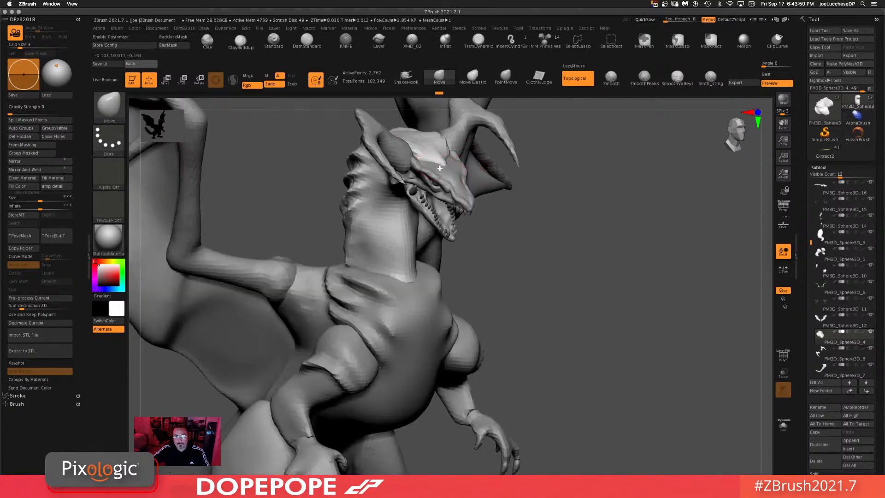
mouse_move(635, 255)
mouse_down()
mouse_move(646, 223)
mouse_move(613, 226)
mouse_move(604, 236)
mouse_up()
key(space)
drag(588, 187, 493, 173)
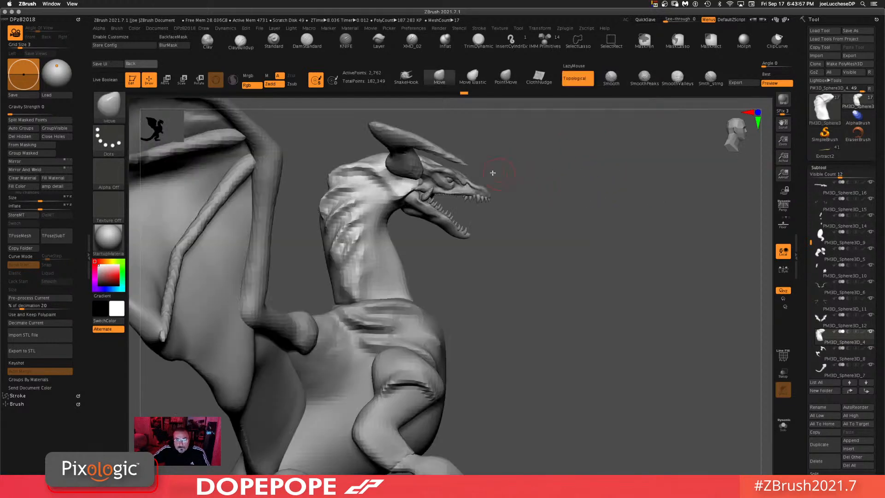
key(space)
alt+click(440, 171)
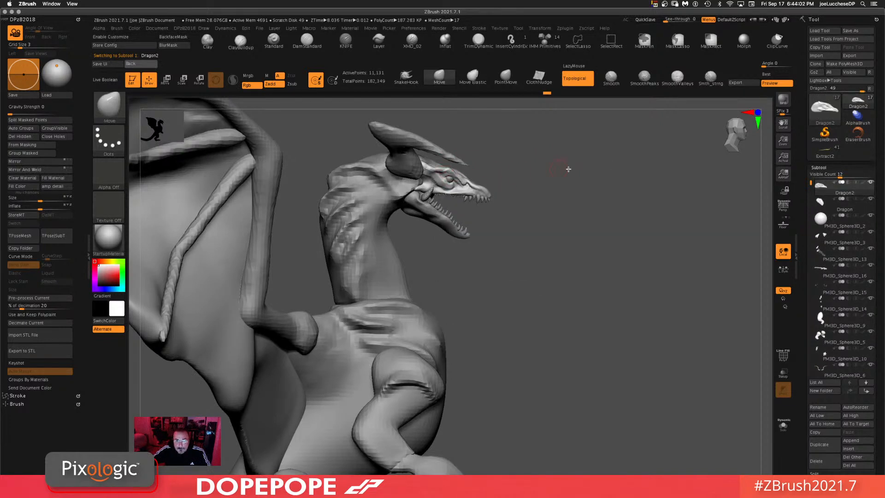
drag(610, 172, 524, 174)
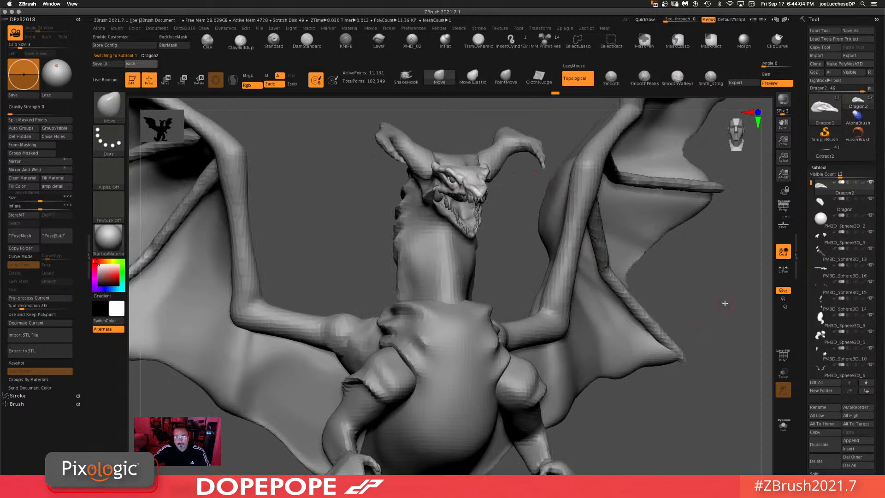
drag(725, 303, 722, 269)
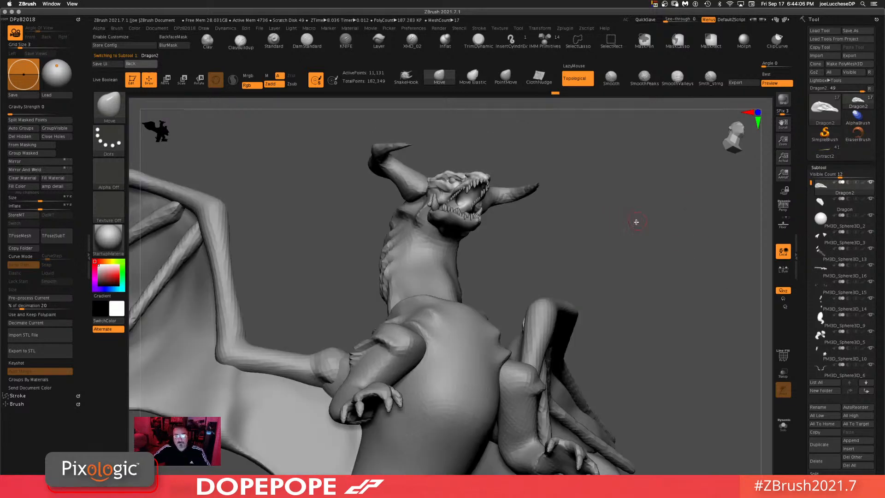
drag(636, 221, 564, 201)
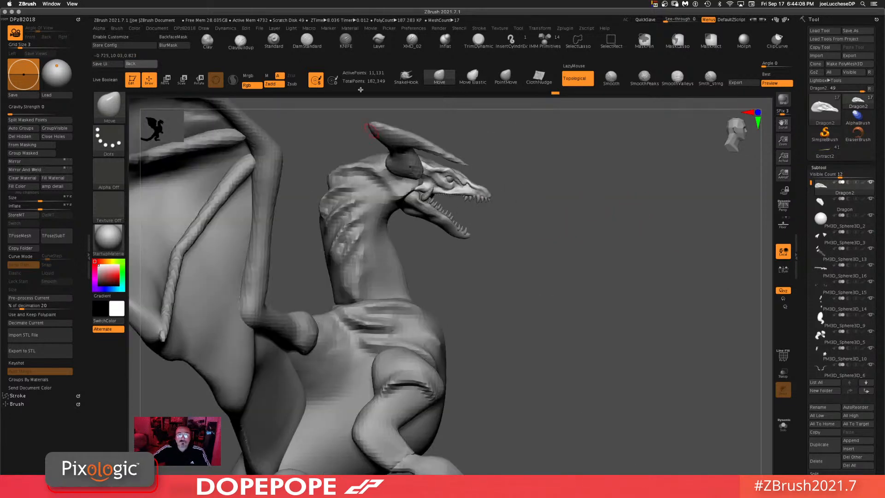
alt+click(398, 214)
key(space)
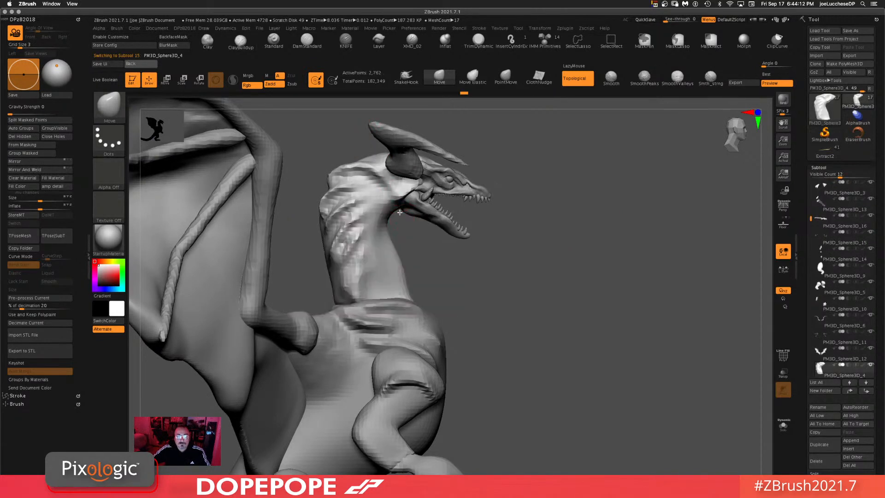
Step: Select the head subtool and isolate it in Solo mode
drag(582, 175, 544, 184)
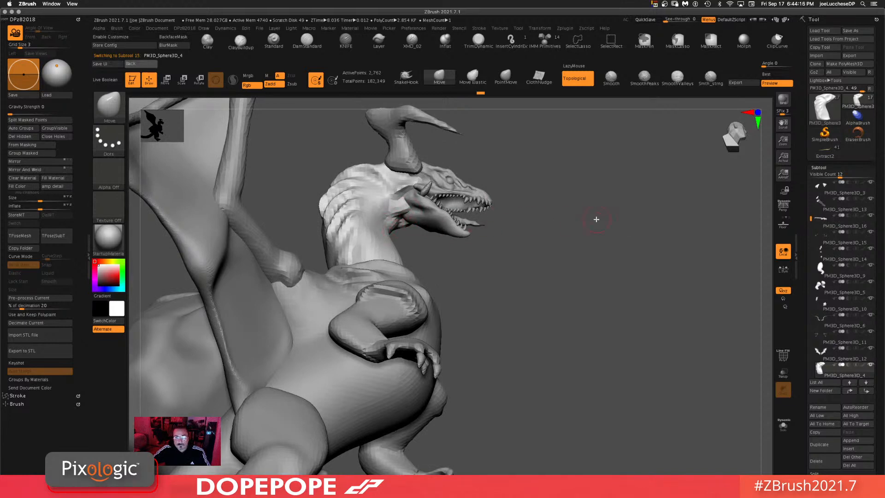
drag(593, 220, 601, 248)
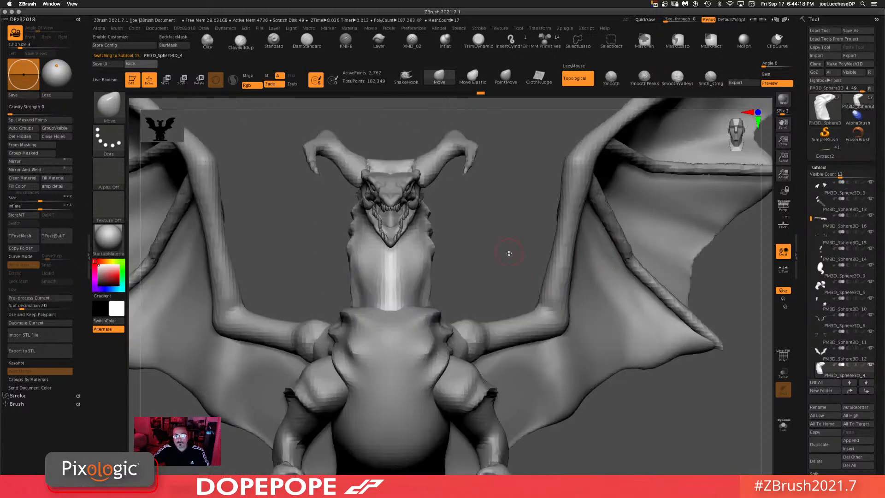
drag(510, 250, 501, 238)
drag(516, 205, 567, 243)
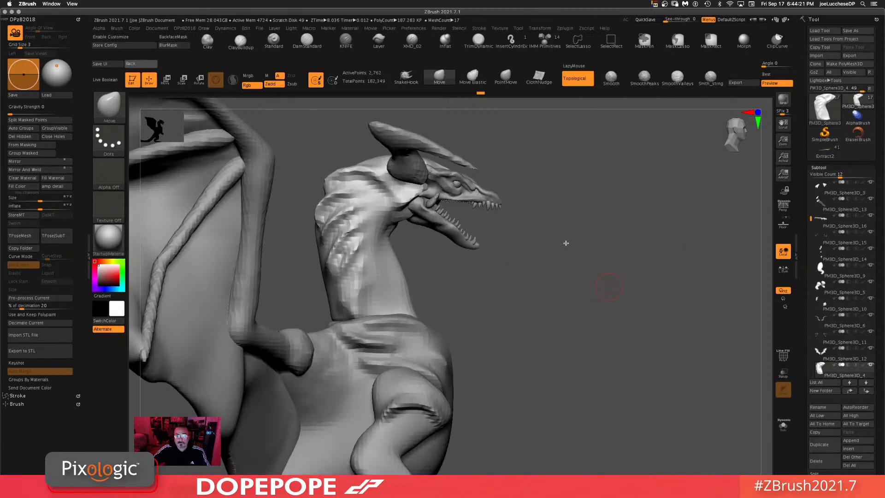
alt+click(449, 237)
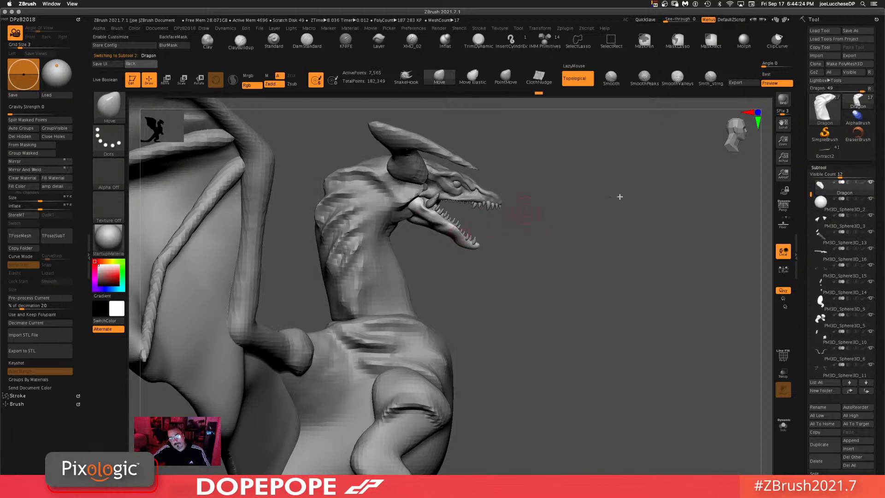
drag(620, 197, 474, 218)
drag(627, 175, 571, 220)
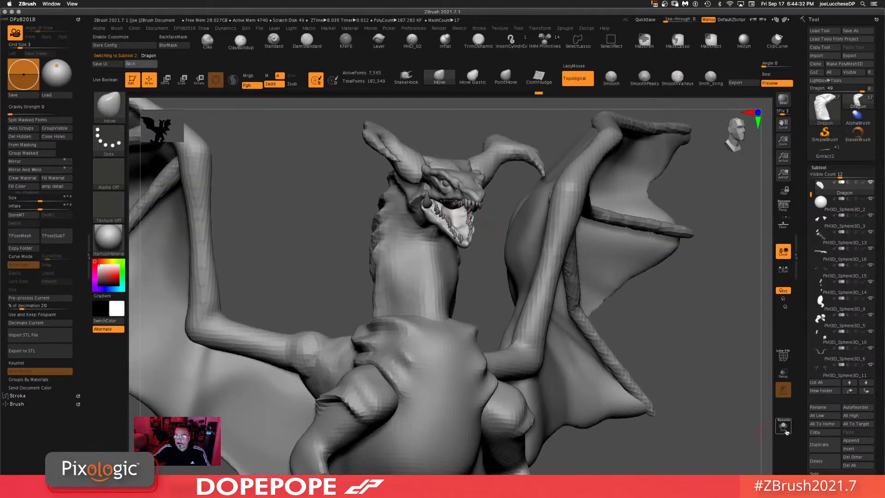
click(787, 432)
drag(588, 208, 627, 237)
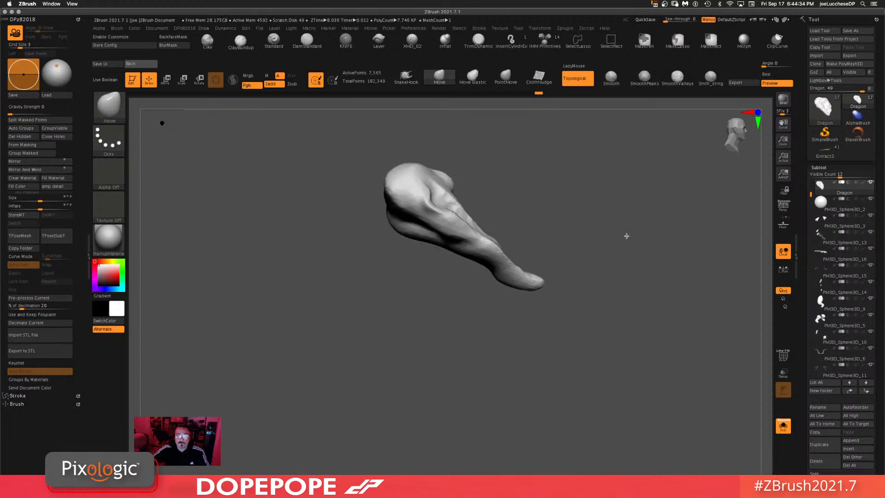
Step: Pull a long spike out of the soloed piece, mask it and split the masked points into a separate subtool
key(space)
mouse_move(551, 151)
mouse_down()
mouse_move(448, 201)
mouse_move(630, 237)
mouse_up()
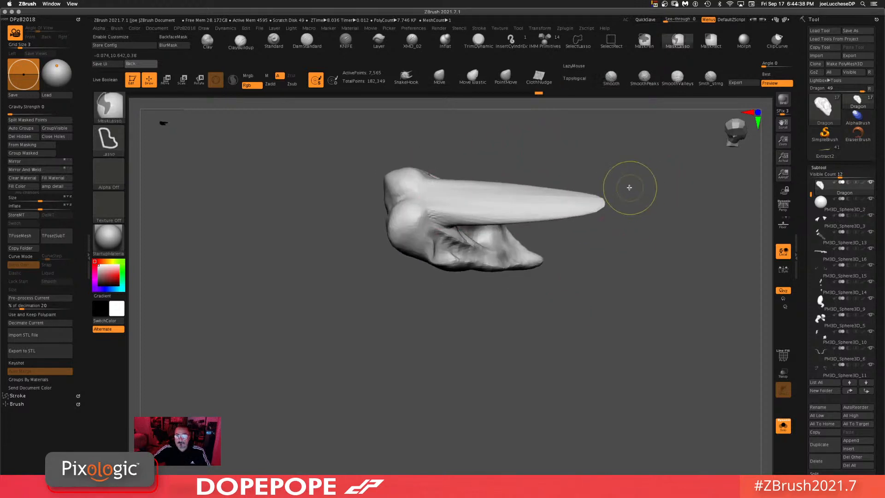
mouse_move(628, 186)
mouse_down()
mouse_move(642, 118)
mouse_move(603, 179)
mouse_move(443, 189)
mouse_move(517, 241)
mouse_up()
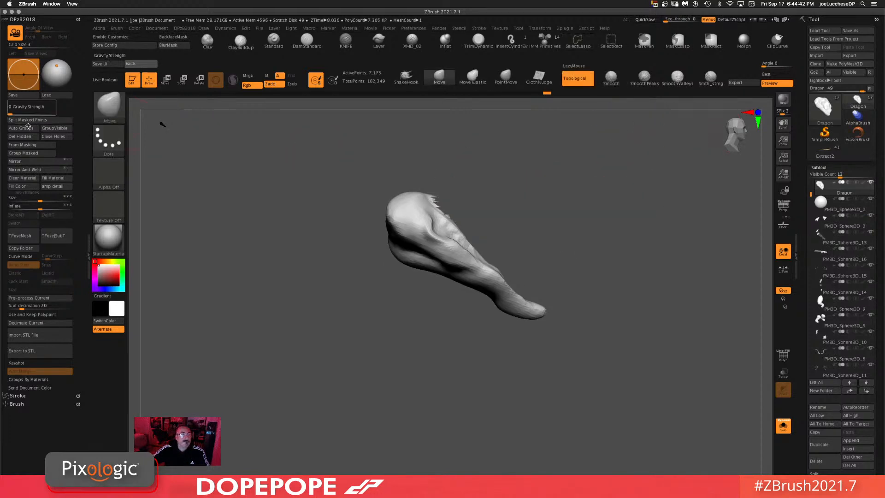
click(55, 129)
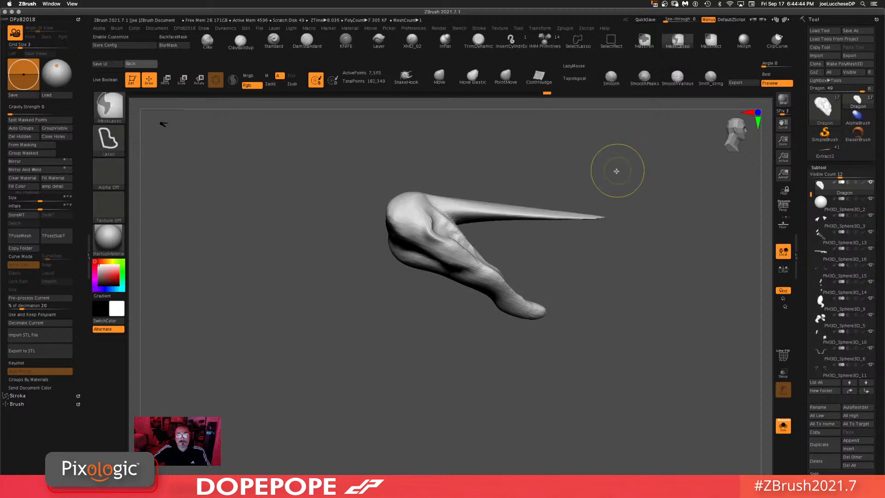
ctrl+shift+click(588, 168)
mouse_move(589, 167)
ctrl+mouse_down()
mouse_move(436, 175)
mouse_move(491, 233)
mouse_move(655, 240)
ctrl+mouse_up()
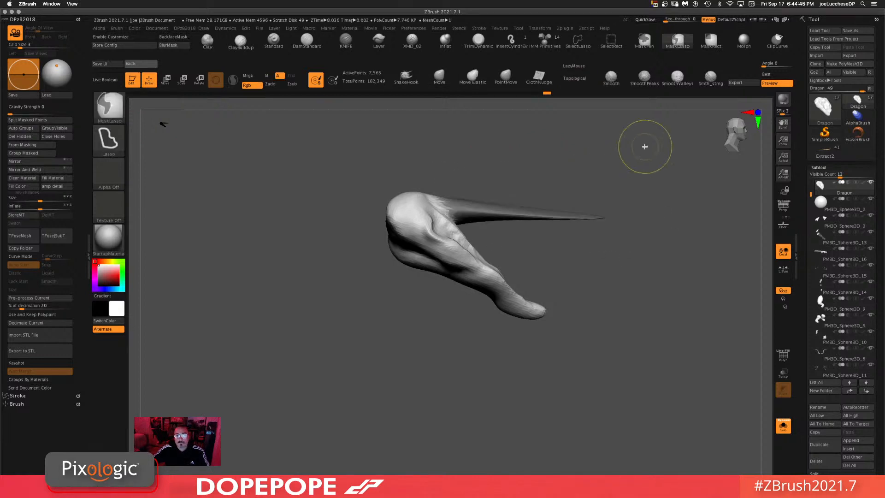
click(28, 119)
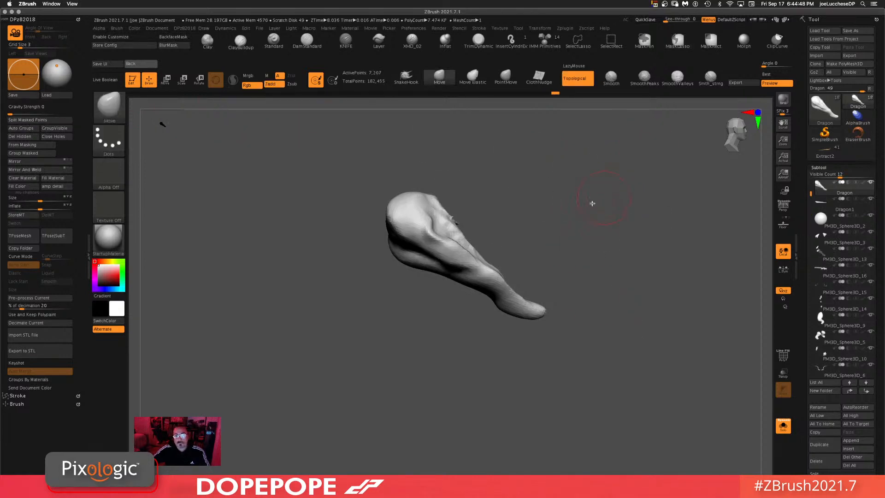
Step: Turn Solo mode off and orbit back to view the dragon's head
mouse_move(593, 202)
mouse_down()
mouse_move(468, 223)
mouse_move(444, 198)
mouse_up()
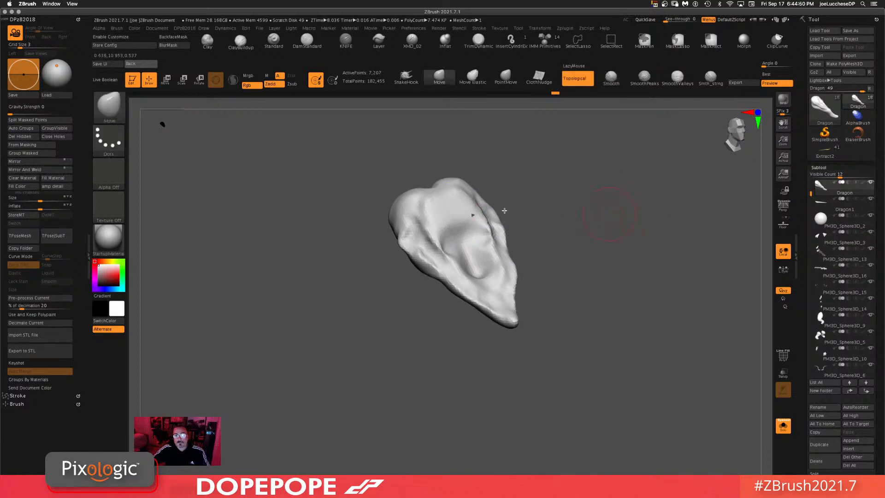
ctrl+drag(609, 212, 622, 364)
click(784, 426)
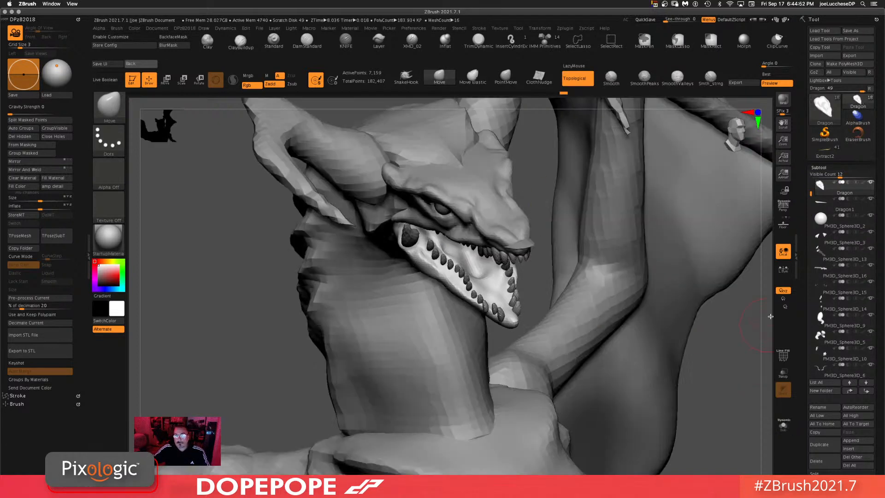
drag(719, 367, 745, 344)
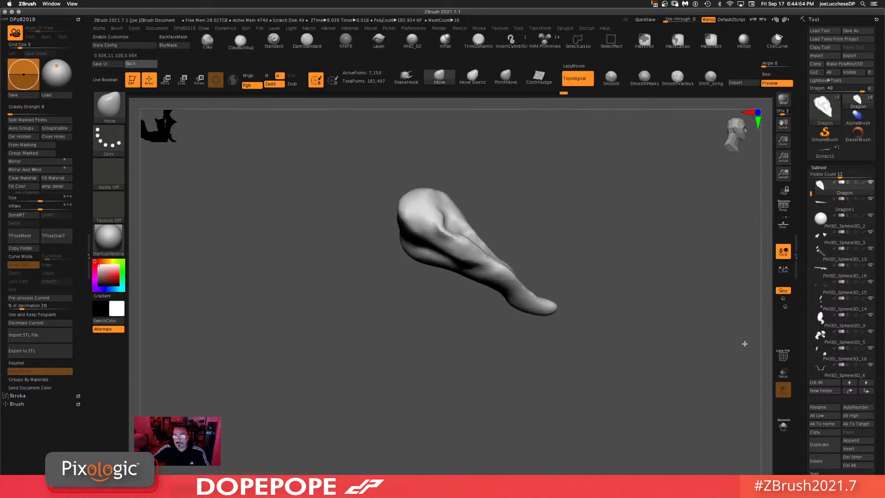
Step: Select the new spike subtool and move it under the lower jaw with the Transpose gizmo
alt+click(603, 214)
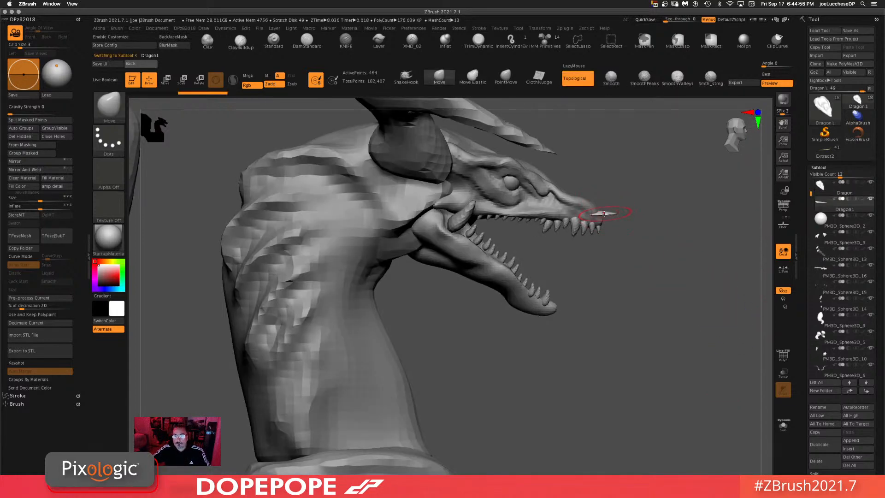
key(w)
mouse_move(459, 252)
mouse_down()
mouse_move(557, 311)
mouse_move(566, 330)
mouse_up()
mouse_move(692, 363)
ctrl+mouse_down()
mouse_move(619, 430)
mouse_move(612, 421)
ctrl+mouse_up()
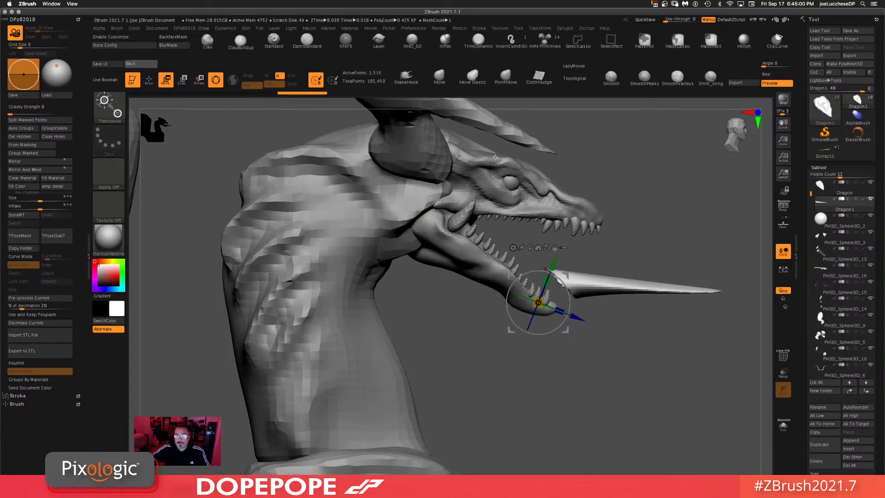
Step: Switch to the Clay Buildup brush, sculpt over the spike, and isolate it in Solo mode
click(439, 78)
click(243, 43)
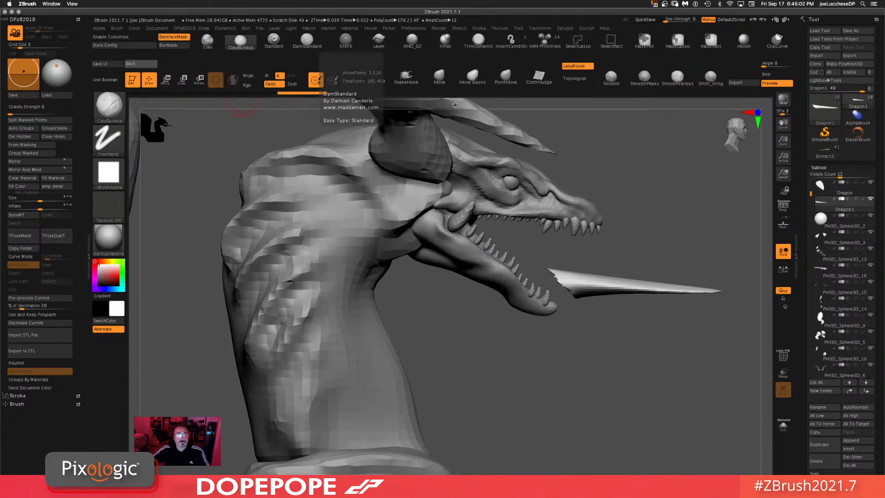
drag(605, 394, 607, 348)
drag(636, 224, 617, 238)
click(784, 425)
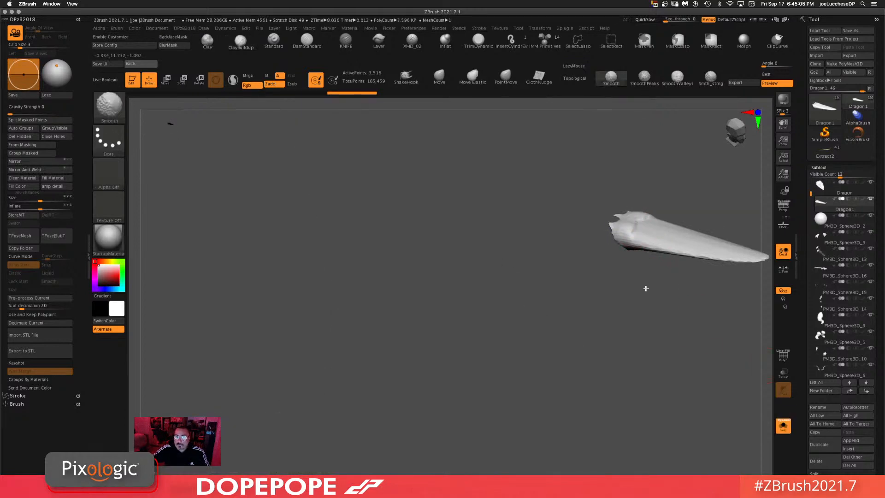
Step: Build up and smooth the soloed spike's surface from several angles, then turn Solo mode off
alt+drag(646, 289, 395, 351)
drag(552, 223, 550, 360)
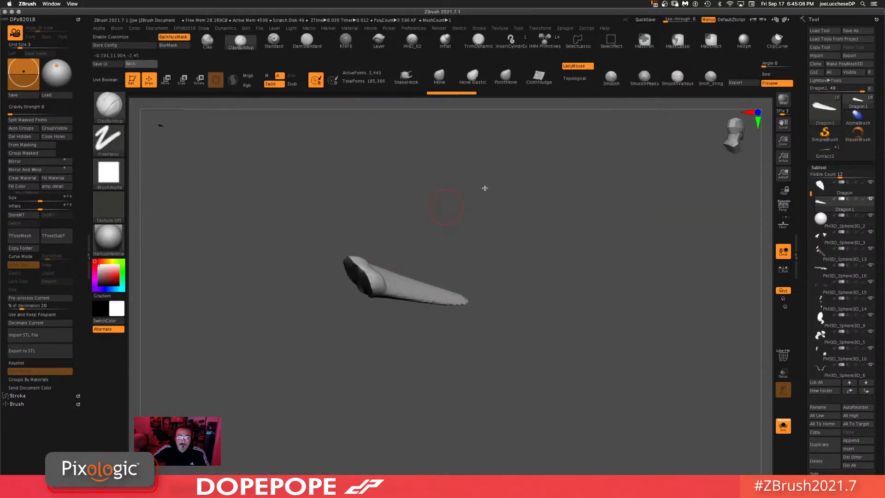
drag(484, 188, 466, 219)
shift+drag(368, 277, 383, 289)
ctrl+drag(636, 274, 569, 349)
drag(474, 336, 438, 277)
mouse_move(359, 272)
shift+mouse_down()
mouse_move(327, 273)
mouse_move(338, 293)
shift+mouse_up()
ctrl+drag(532, 251, 507, 336)
mouse_move(586, 307)
mouse_down()
mouse_move(466, 240)
mouse_move(512, 257)
mouse_up()
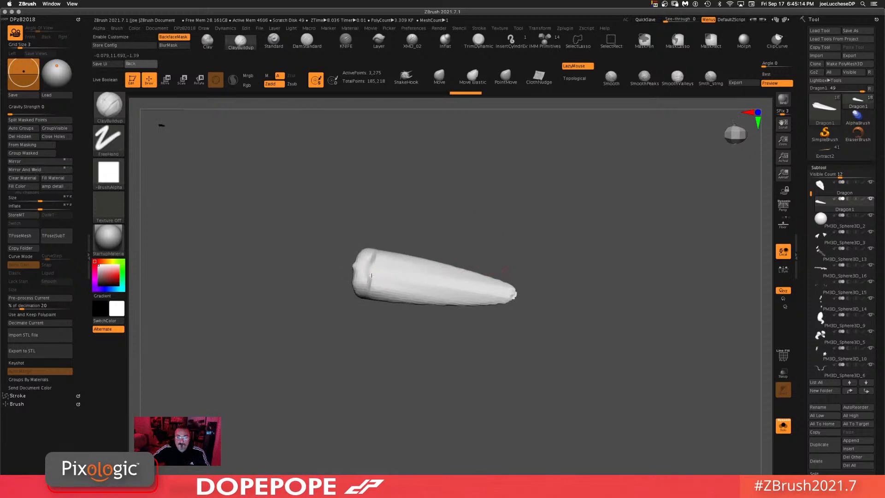
mouse_move(372, 276)
mouse_down()
mouse_move(515, 295)
mouse_move(466, 285)
mouse_up()
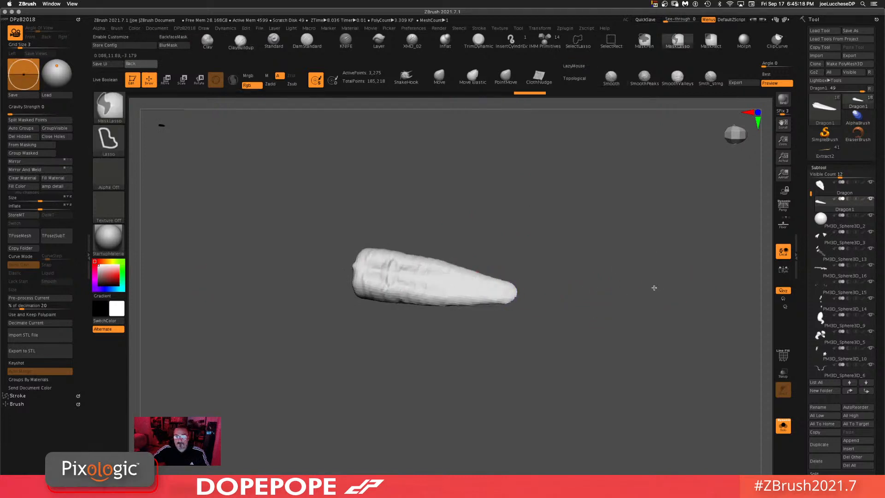
mouse_move(654, 289)
ctrl+mouse_down()
mouse_move(634, 323)
mouse_move(624, 239)
mouse_move(654, 268)
ctrl+mouse_up()
click(783, 426)
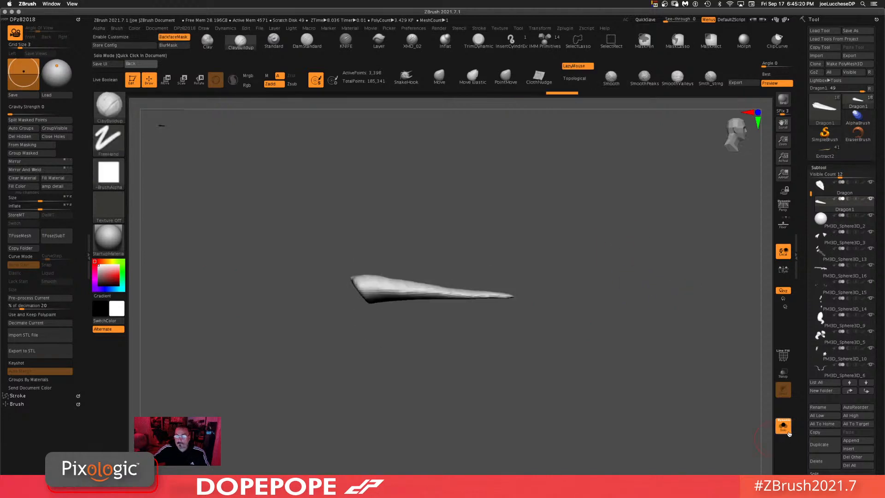
Step: Move the spike subtool into the open lower jaw as a tongue with the Transpose gizmo
key(w)
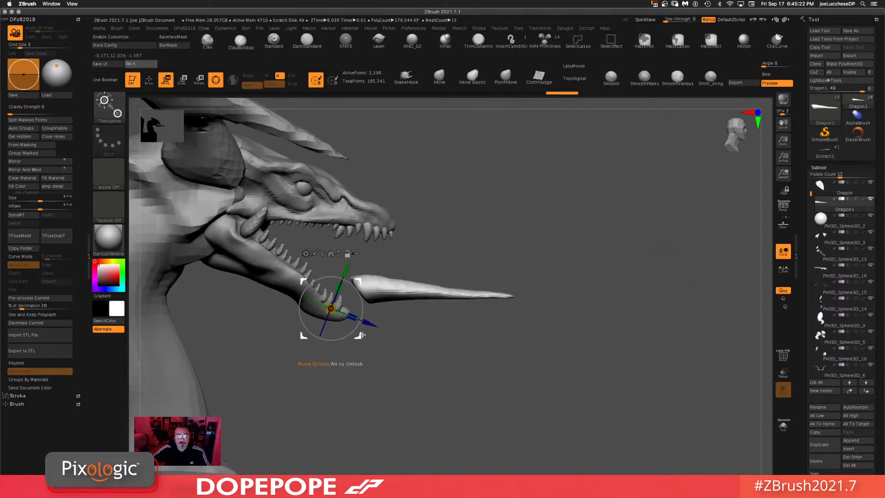
drag(409, 287, 301, 209)
Step: Reshape the tongue and jaw with the Move brush at a smaller draw size
click(439, 77)
key(space)
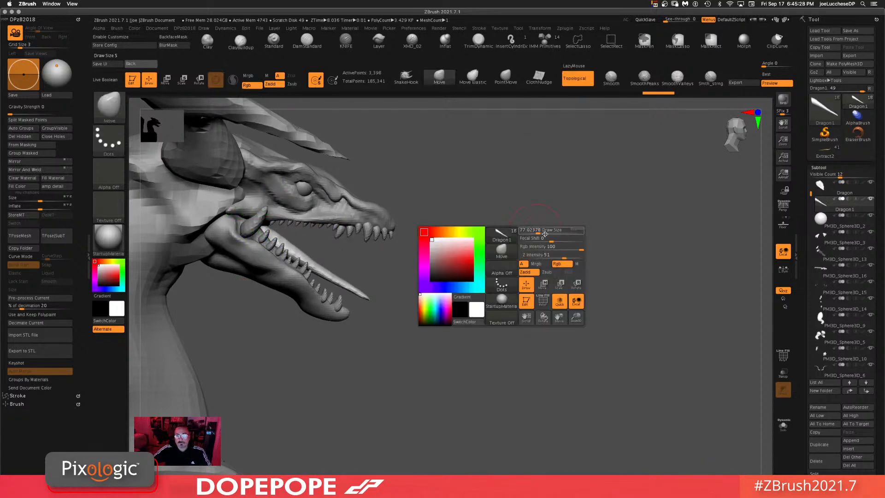
drag(545, 233, 553, 233)
drag(289, 248, 298, 234)
mouse_move(333, 280)
mouse_down()
mouse_move(325, 295)
mouse_move(354, 288)
mouse_move(351, 272)
mouse_up()
mouse_move(520, 267)
mouse_down()
mouse_move(648, 323)
mouse_move(610, 241)
mouse_move(552, 259)
mouse_up()
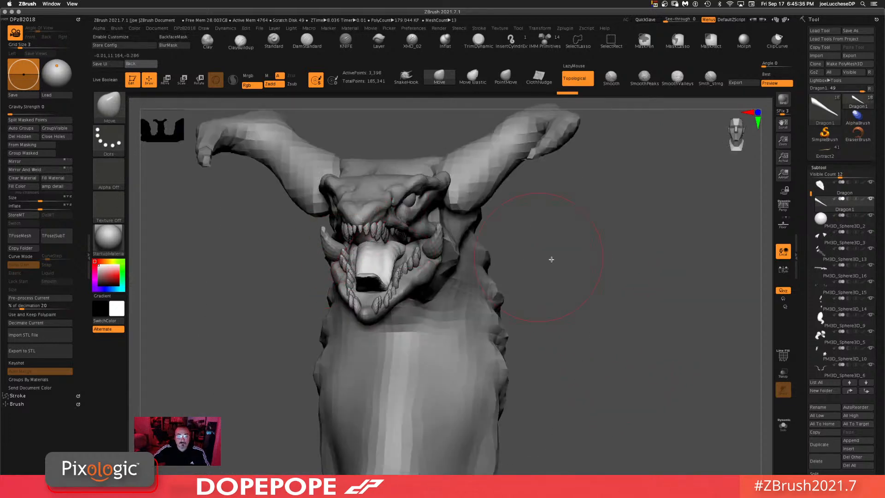
drag(647, 318, 676, 311)
alt+drag(719, 352, 696, 278)
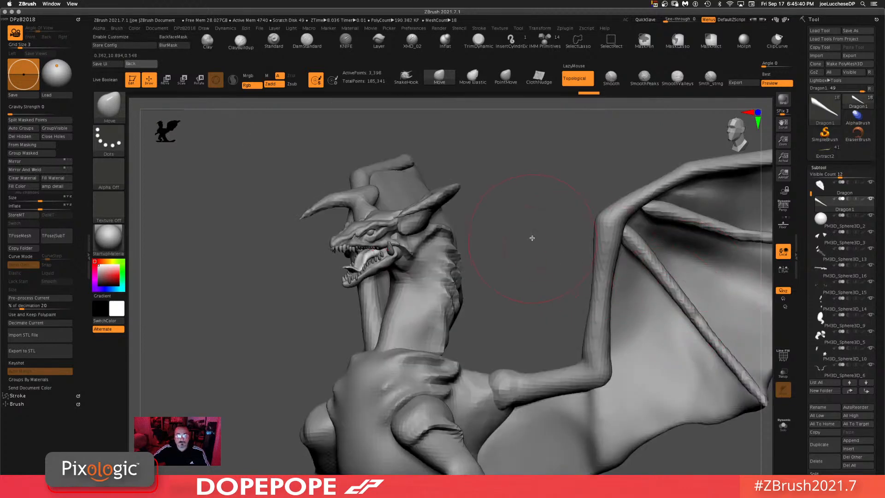
Step: Enlarge the Move brush draw size and select the head subtool by picking it on the model
drag(532, 237, 535, 267)
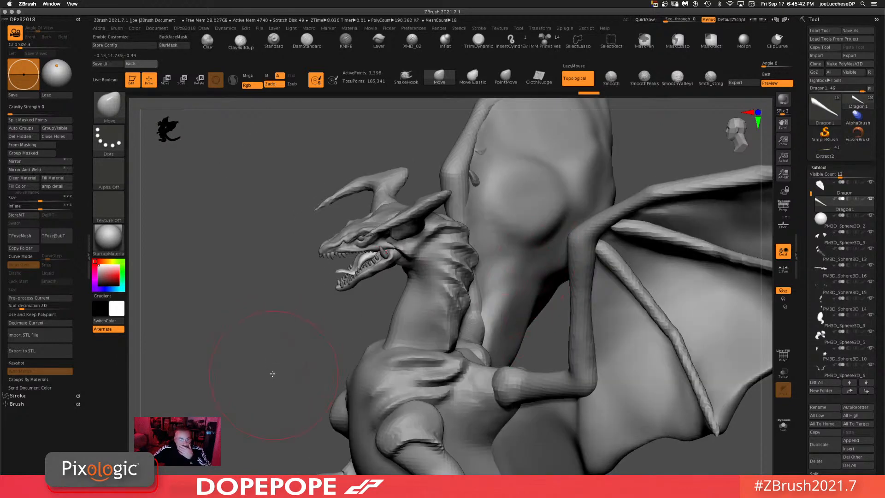
drag(276, 342, 298, 344)
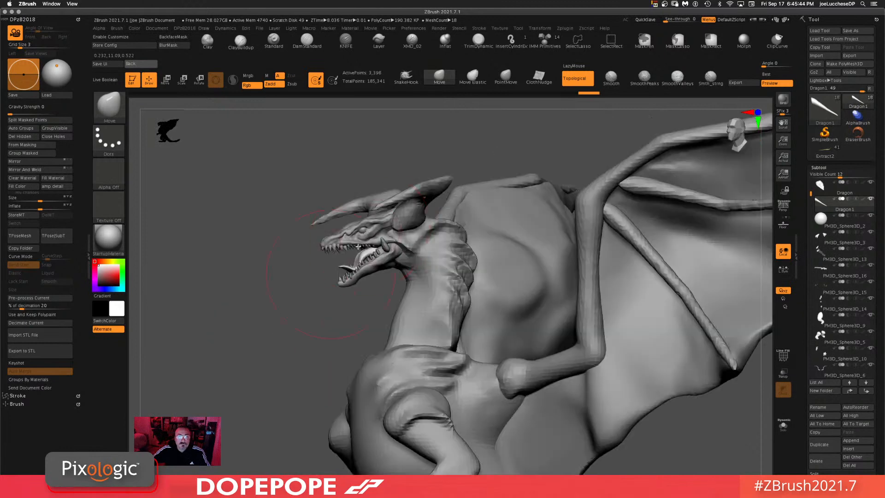
key(space)
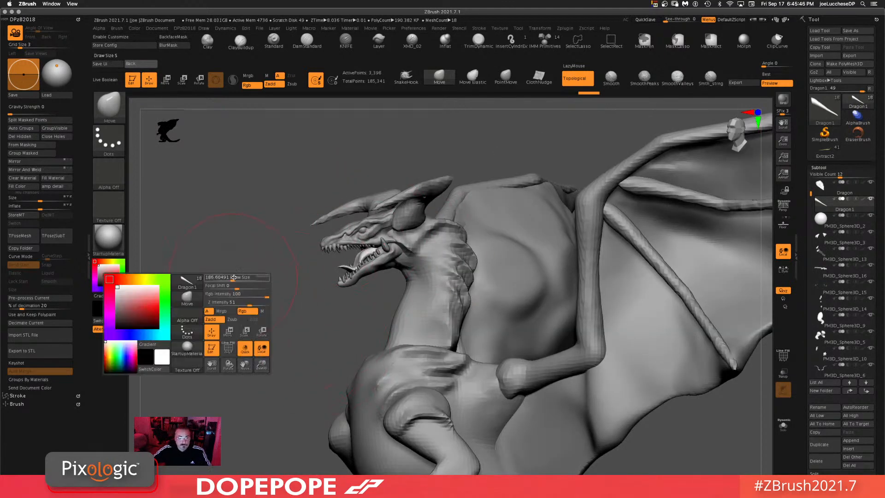
drag(224, 277, 282, 321)
alt+click(376, 185)
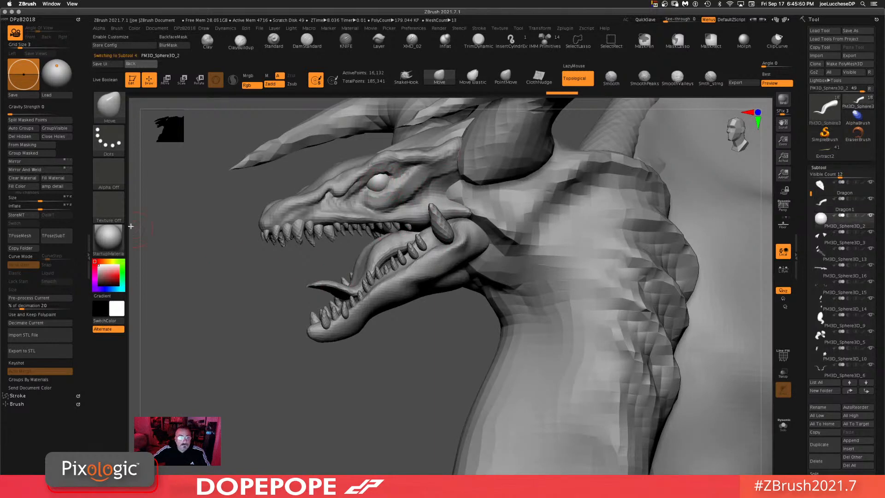
Step: Preview the ToyPlastic material on the model and switch back to the original material
click(108, 239)
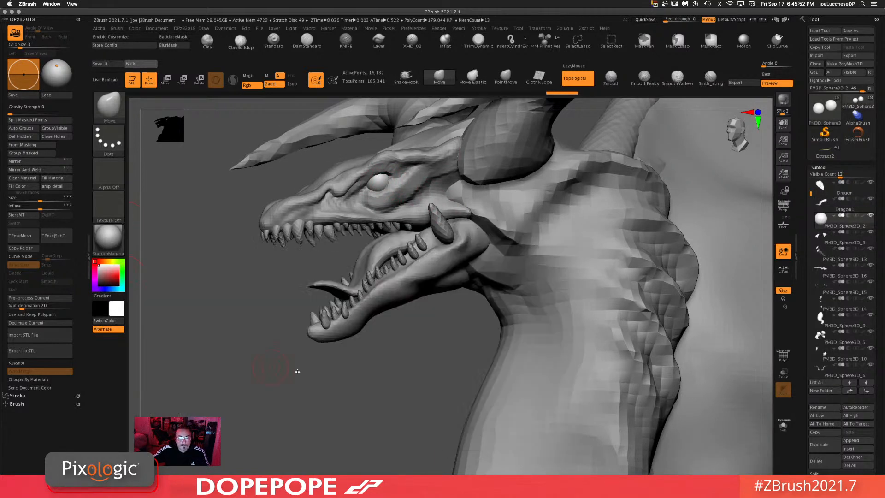
click(113, 236)
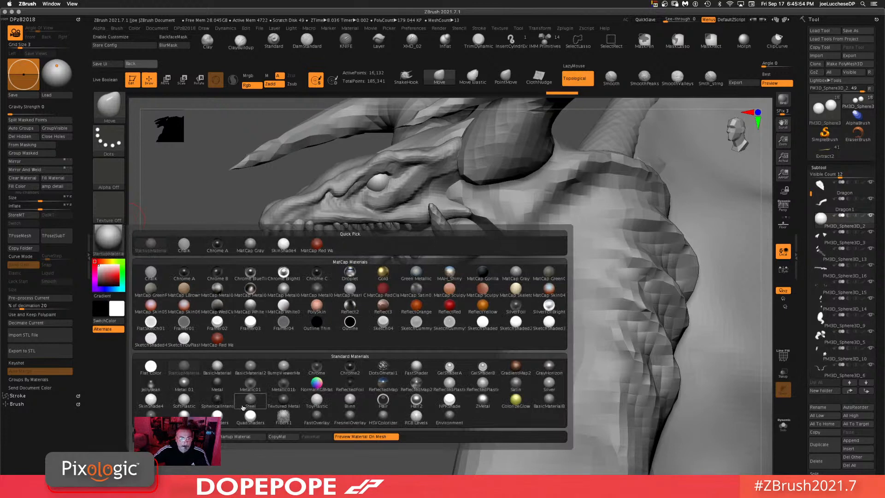
mouse_move(245, 408)
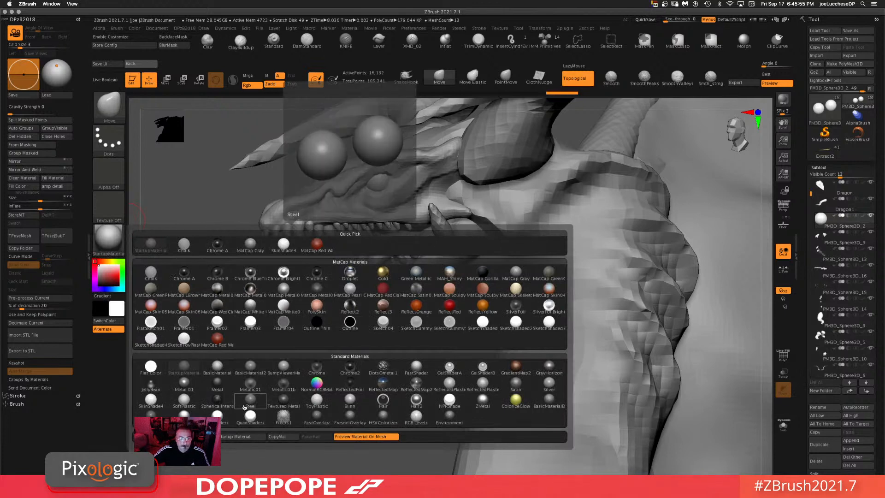
click(317, 400)
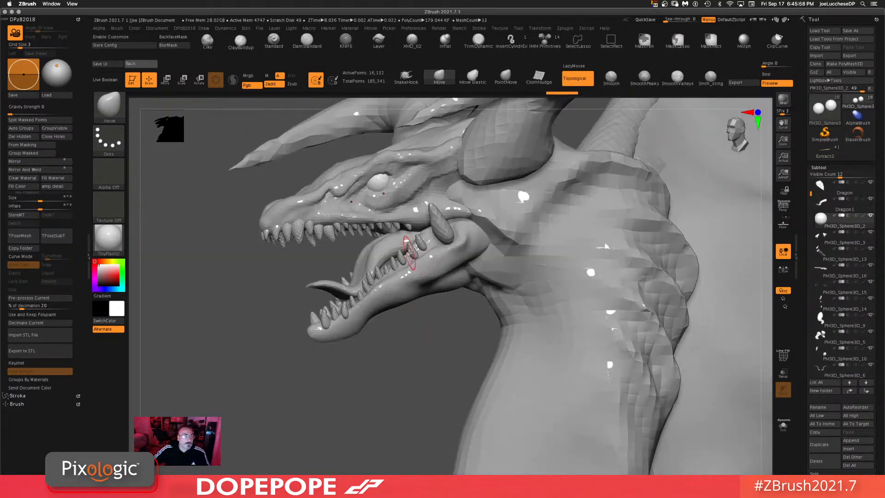
click(58, 179)
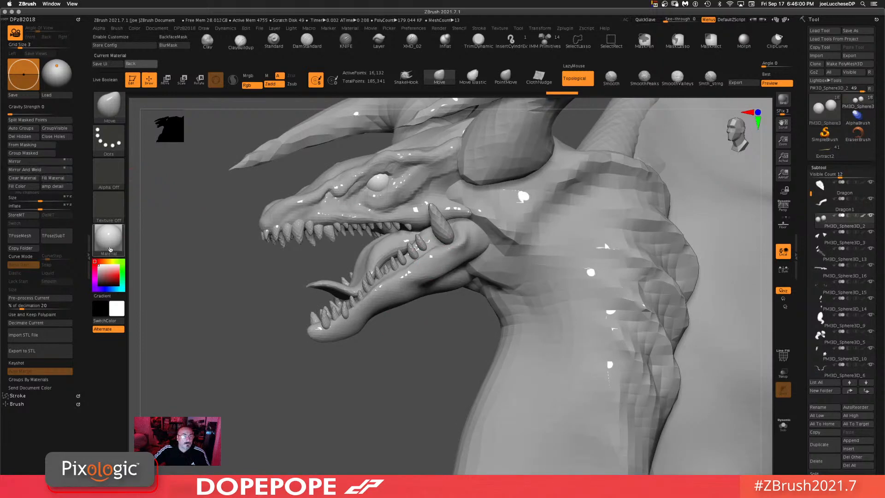
click(108, 239)
click(185, 369)
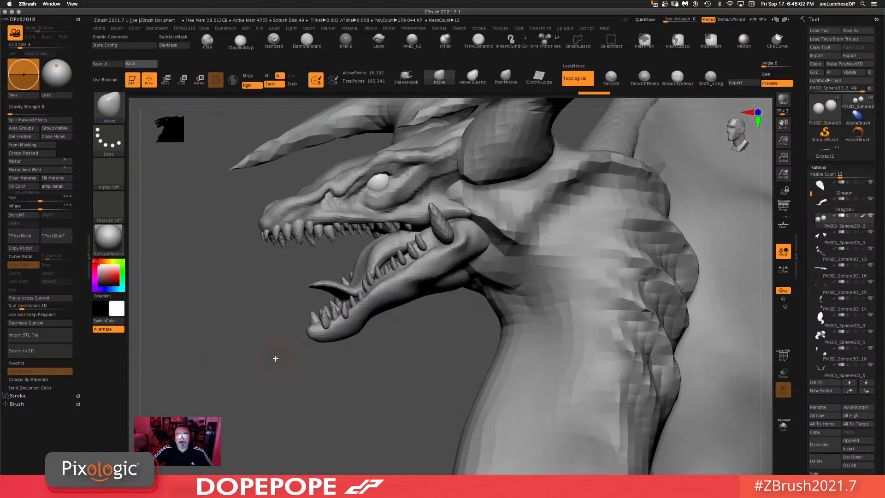
Step: Orbit around the head and neck and select the subtool behind the head
drag(377, 402, 372, 379)
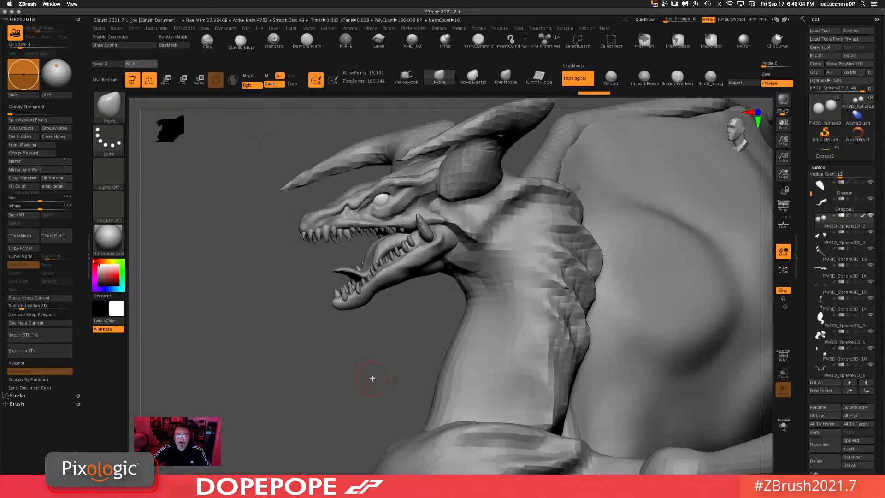
drag(248, 350, 358, 338)
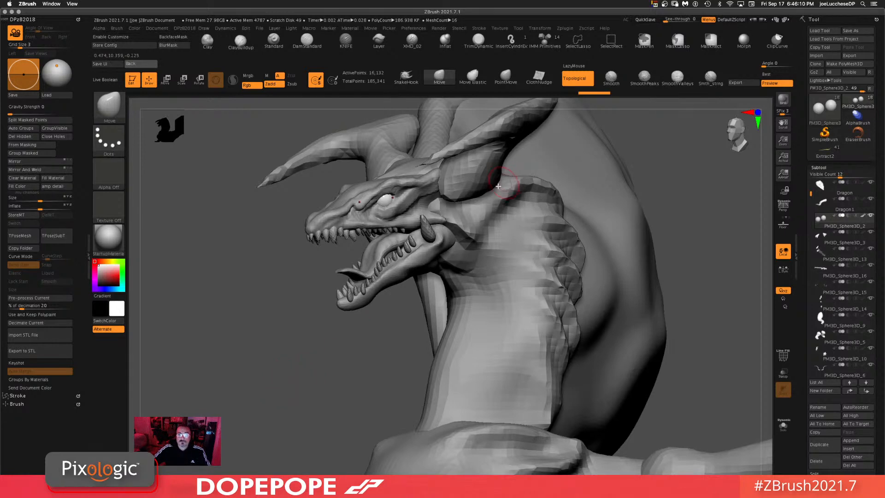
alt+click(475, 178)
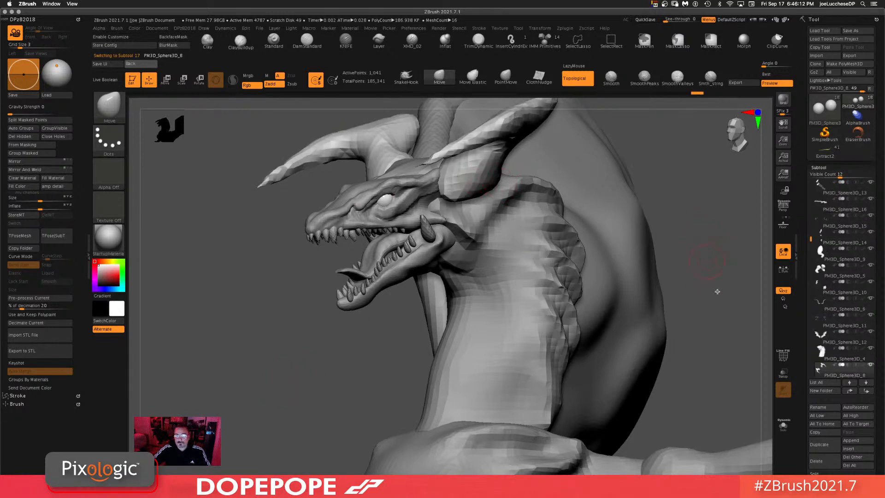
drag(705, 263, 668, 277)
drag(613, 239, 625, 250)
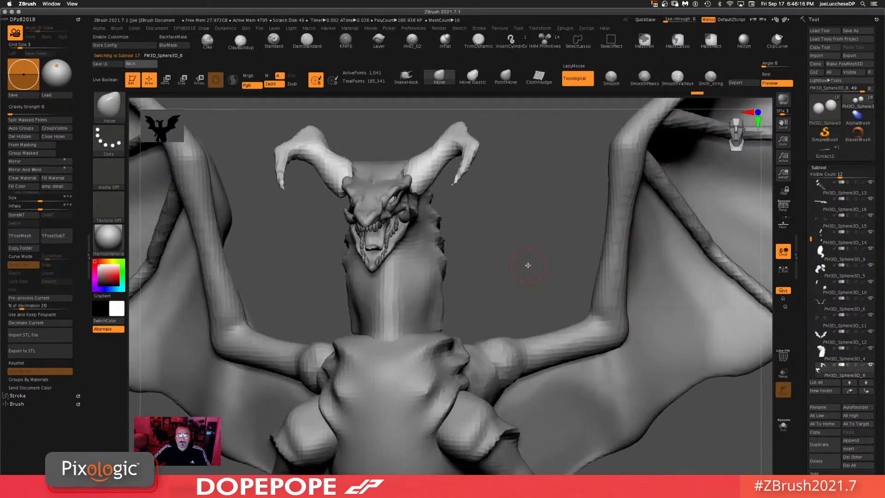
drag(528, 265, 580, 277)
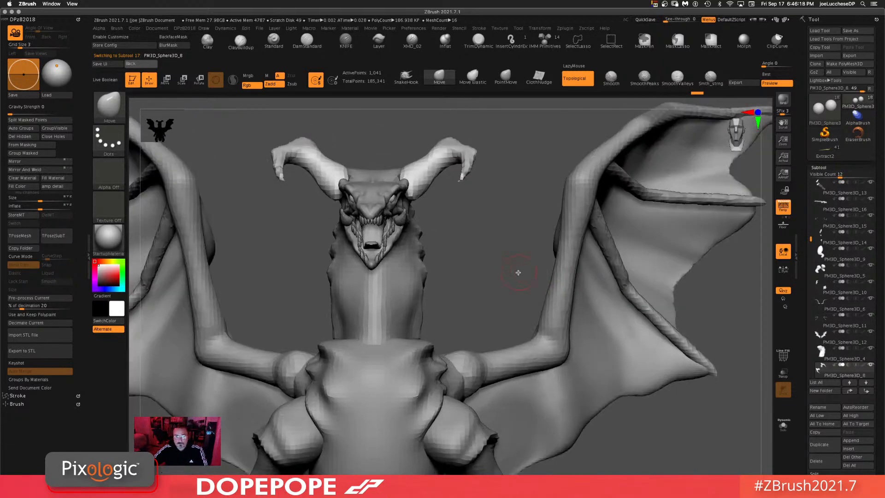
Step: Toggle perspective, select the PM3D_Sphere3D_2 subtool from the list, and orbit around the whole dragon
key(p)
drag(508, 267, 496, 268)
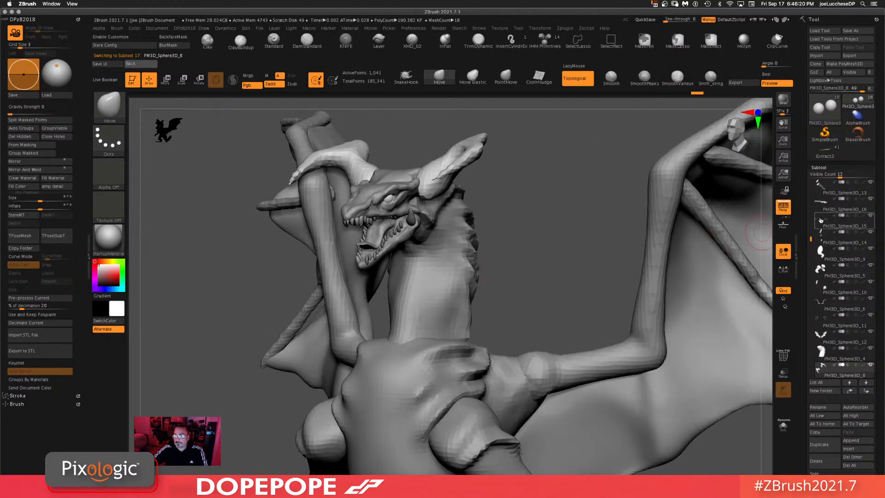
drag(813, 238, 813, 193)
click(833, 221)
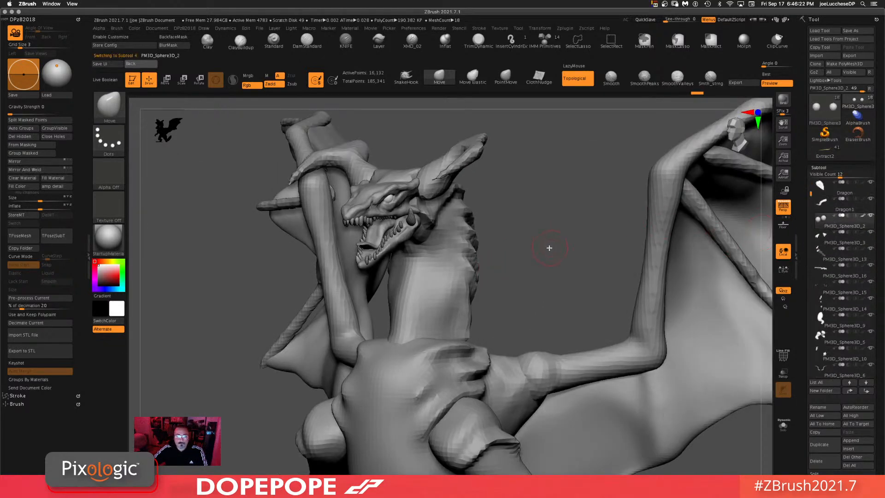
drag(550, 237, 547, 231)
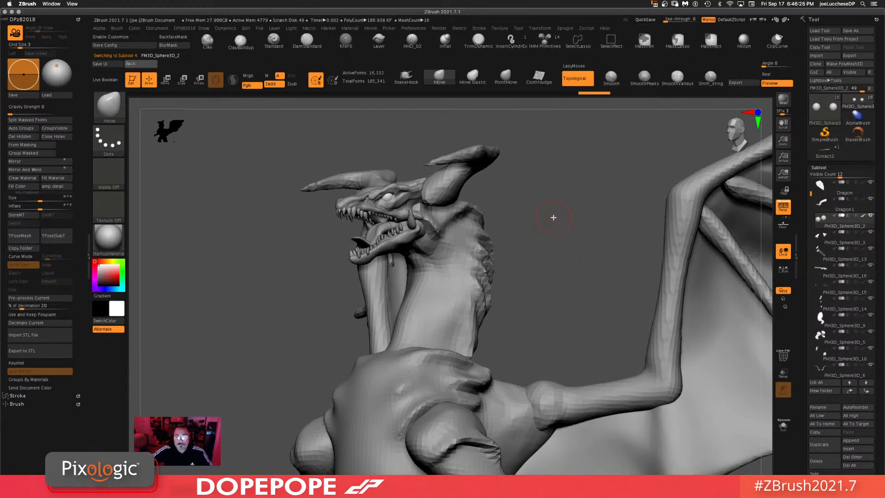
drag(553, 218, 564, 203)
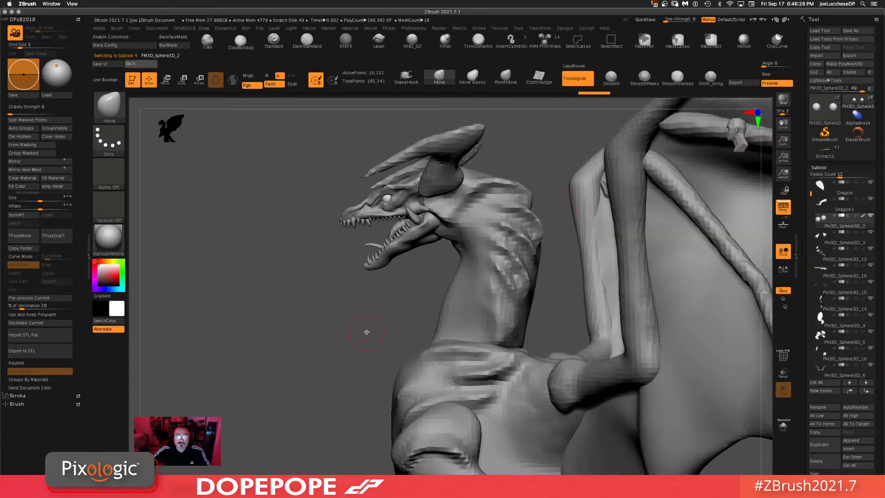
drag(367, 329, 339, 316)
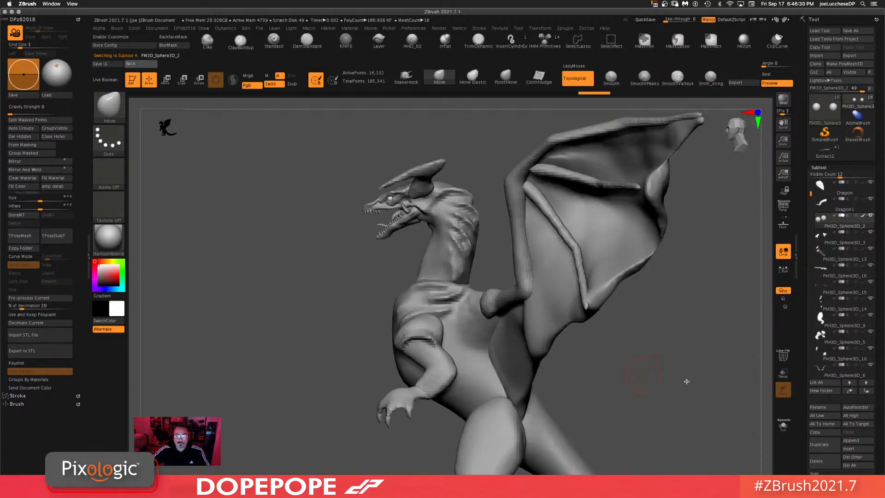
drag(687, 381, 611, 324)
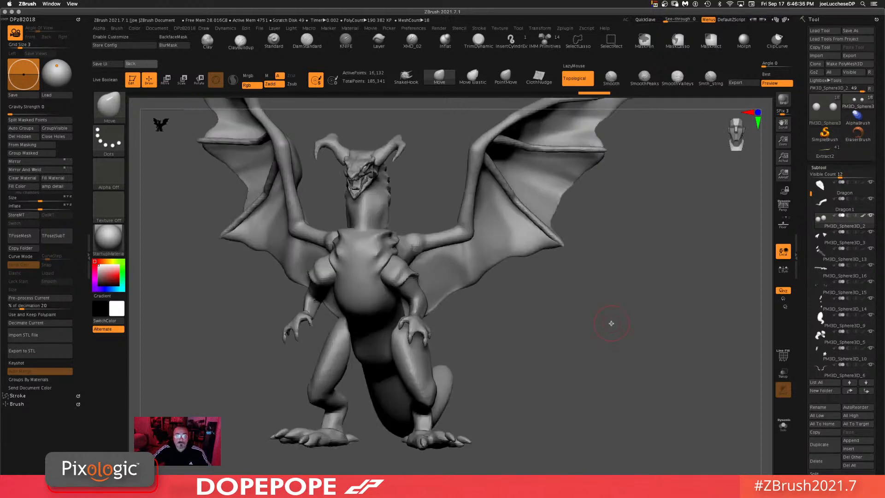
Step: Switch to the Clay brush, pick the PM3D_Sphere3D_9 subtool on the model and add small clay strokes to it
click(207, 39)
drag(530, 369, 318, 379)
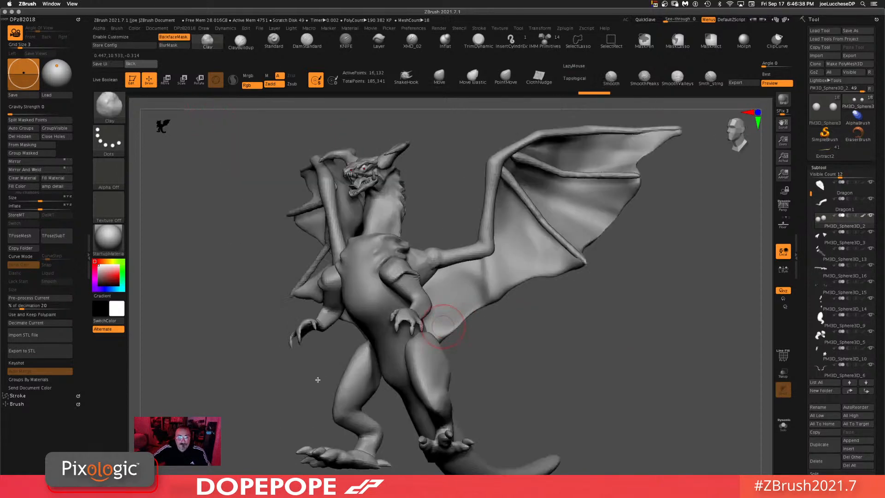
alt+click(364, 385)
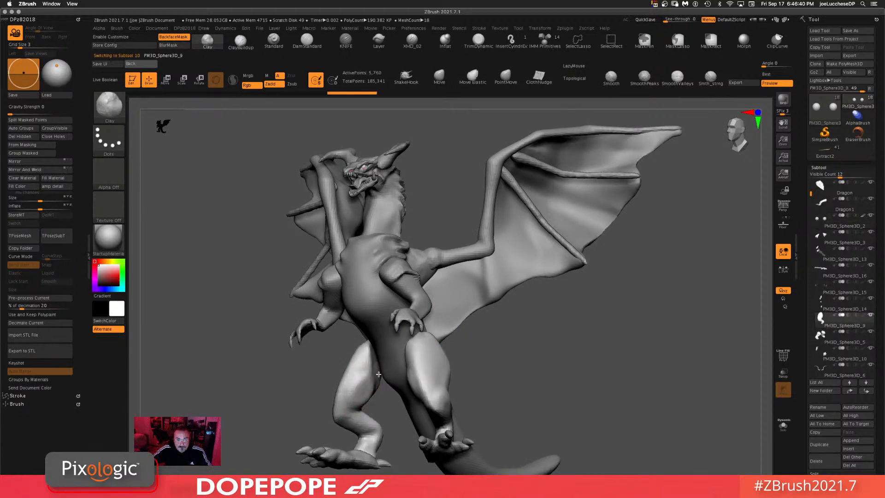
mouse_move(382, 371)
mouse_down()
mouse_move(373, 359)
mouse_move(381, 378)
mouse_up()
mouse_move(544, 339)
mouse_down()
mouse_move(600, 322)
mouse_move(456, 358)
mouse_move(397, 385)
mouse_up()
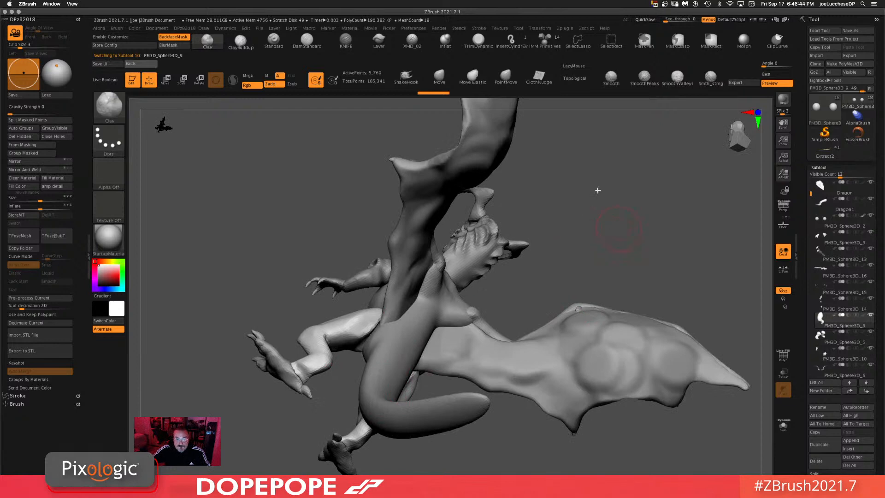
ctrl+drag(660, 176, 598, 238)
mouse_move(369, 334)
mouse_down()
mouse_move(354, 344)
mouse_move(364, 340)
mouse_up()
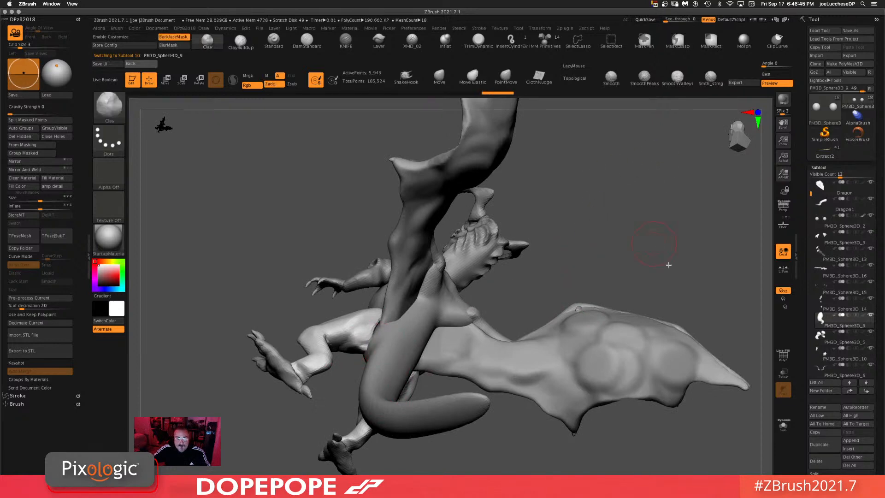
mouse_move(669, 265)
mouse_down()
mouse_move(395, 353)
mouse_move(390, 331)
mouse_up()
Step: Select the PM3D_Sphere3D_7 subtool and build up Clay strokes along the underside of the neck
alt+click(395, 328)
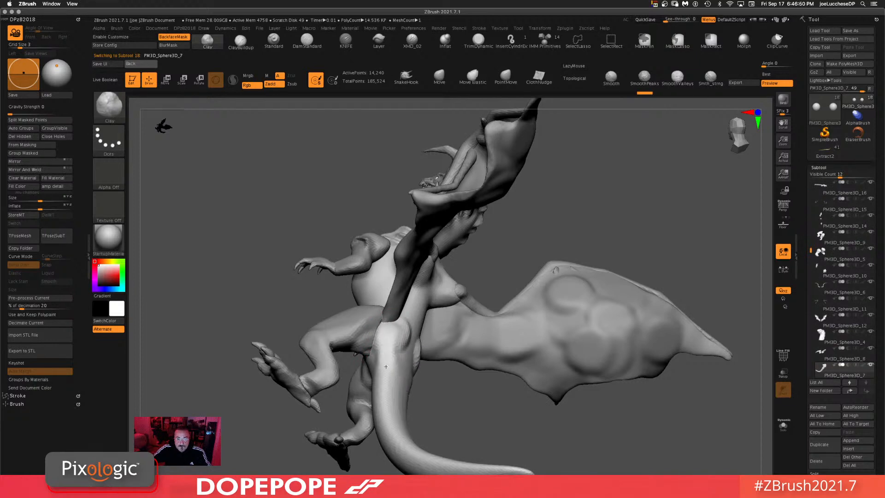
drag(386, 366, 377, 343)
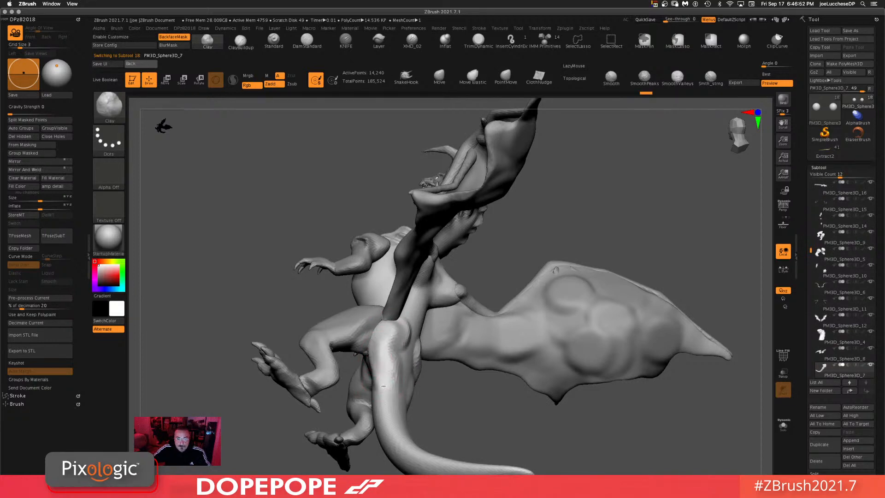
mouse_move(383, 385)
mouse_down()
mouse_move(398, 390)
mouse_move(375, 352)
mouse_move(411, 397)
mouse_move(408, 330)
mouse_up()
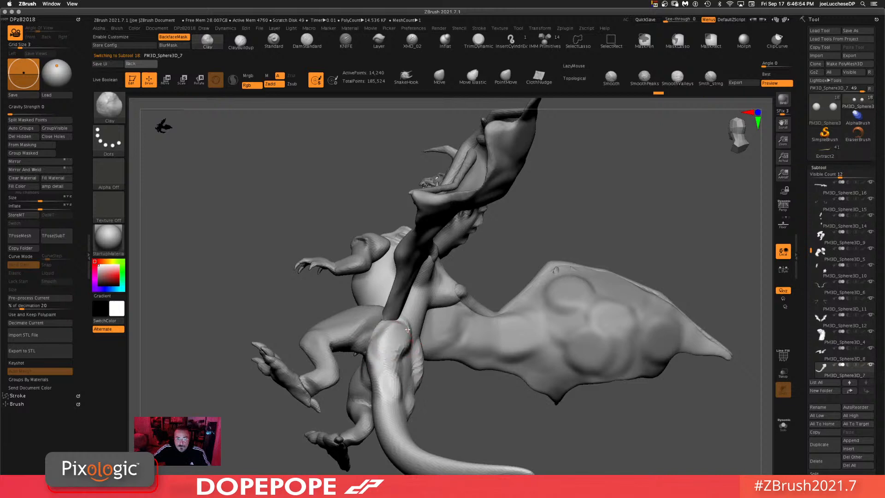
drag(544, 230, 326, 296)
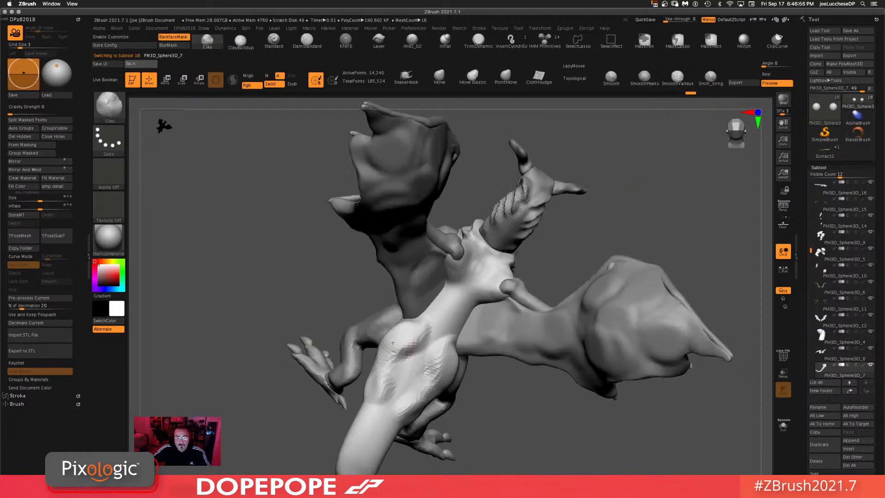
drag(393, 343, 384, 360)
mouse_move(521, 378)
ctrl+mouse_down()
mouse_move(575, 438)
mouse_move(641, 470)
ctrl+mouse_up()
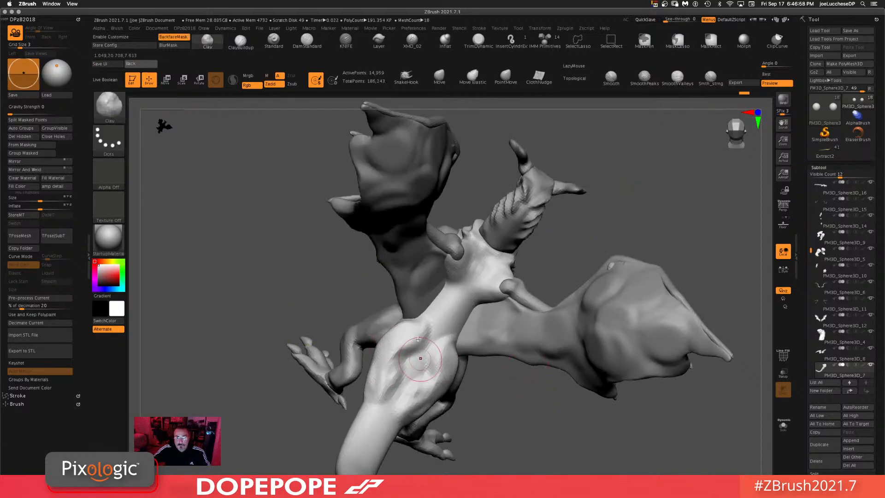
mouse_move(407, 372)
shift+mouse_down()
mouse_move(404, 348)
mouse_move(408, 357)
shift+mouse_up()
mouse_move(560, 422)
mouse_down()
mouse_move(538, 411)
mouse_move(532, 392)
mouse_up()
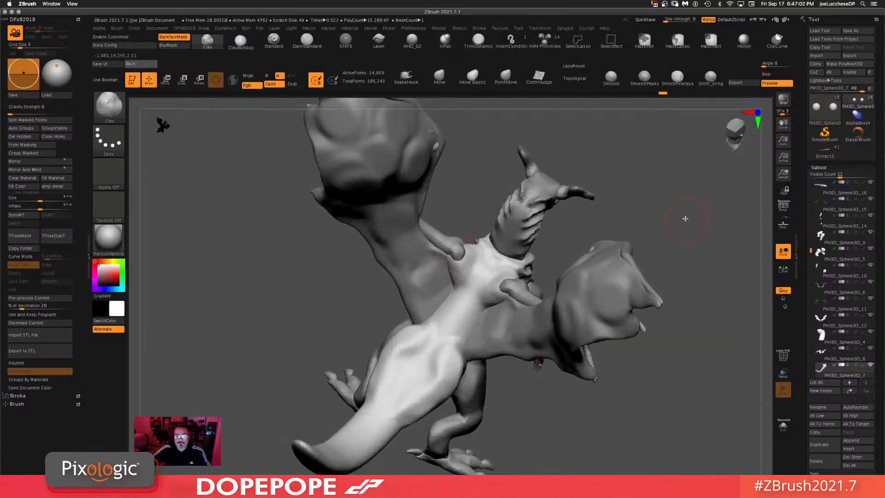
Step: Sculpt and smooth the belly plates of the PM3D_Sphere3D_7 subtool with Clay strokes
alt+click(421, 249)
mouse_move(423, 243)
mouse_down()
mouse_move(442, 285)
mouse_move(447, 251)
mouse_move(422, 267)
mouse_up()
key(shift)
ctrl+drag(277, 267, 261, 304)
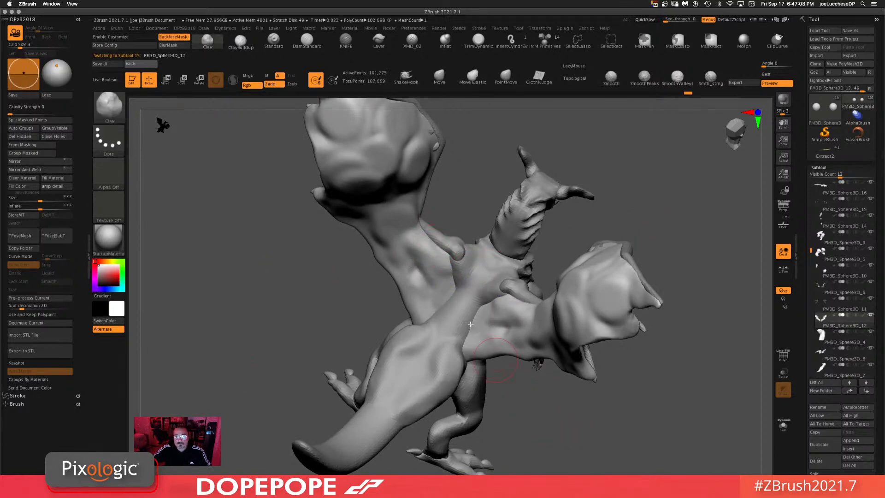
alt+click(450, 291)
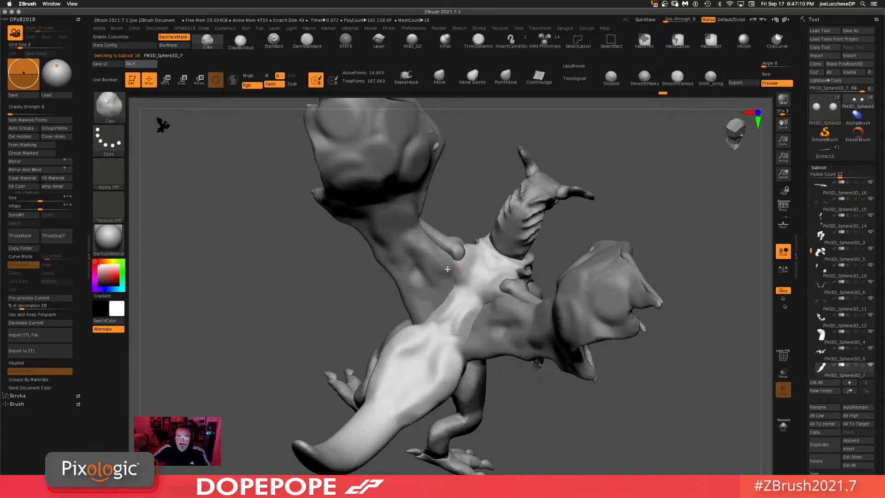
mouse_move(448, 269)
mouse_down()
mouse_move(458, 276)
mouse_move(443, 312)
mouse_up()
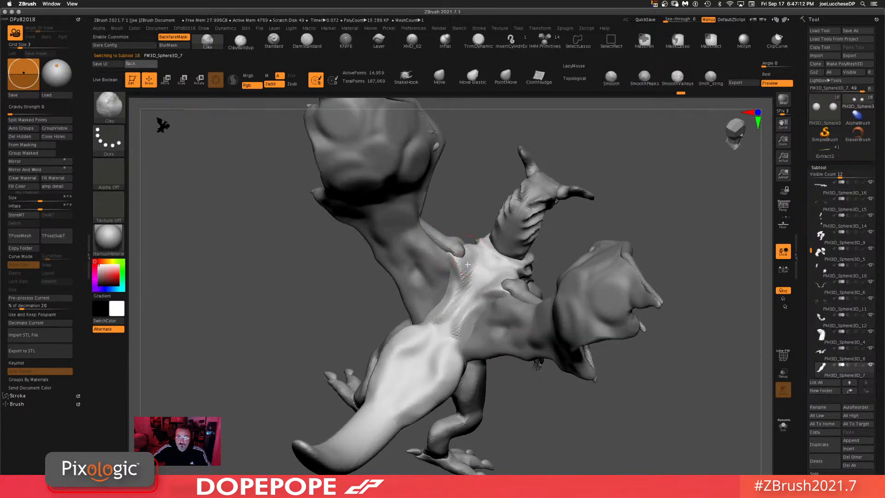
drag(467, 265, 433, 233)
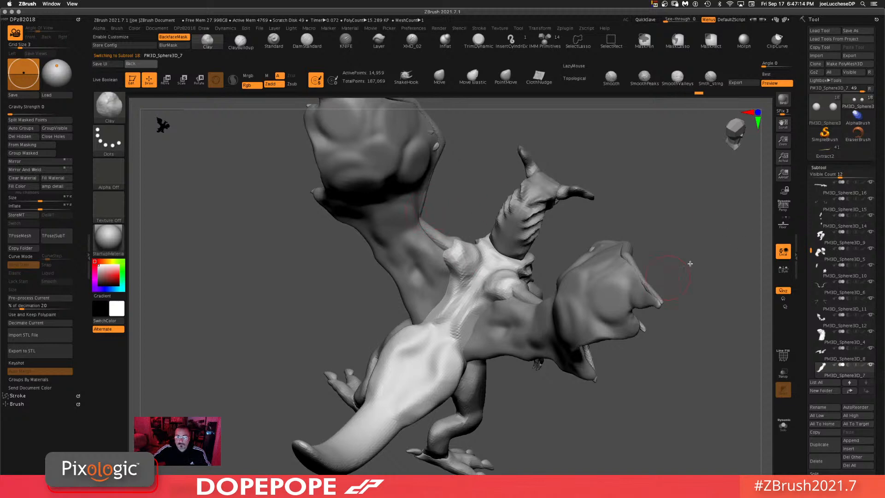
Step: Select the Dragon1 horn subtool and isolate it with Solo mode
ctrl+drag(691, 266, 715, 451)
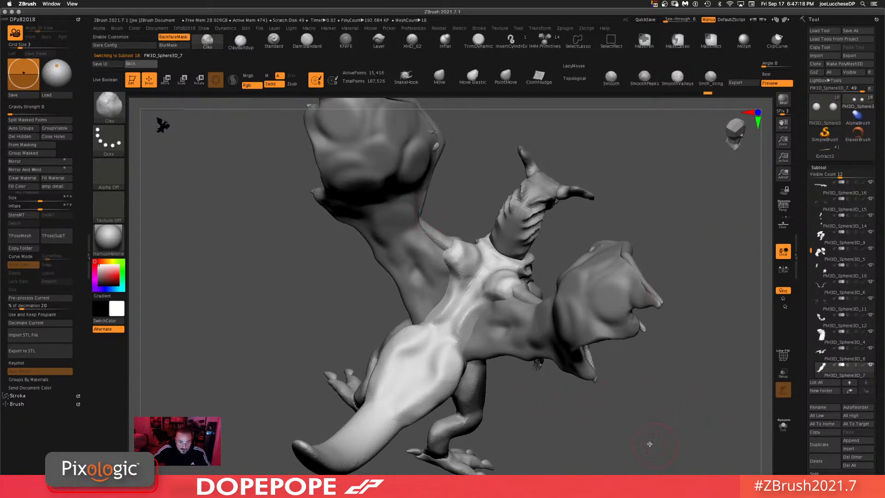
drag(624, 431, 590, 250)
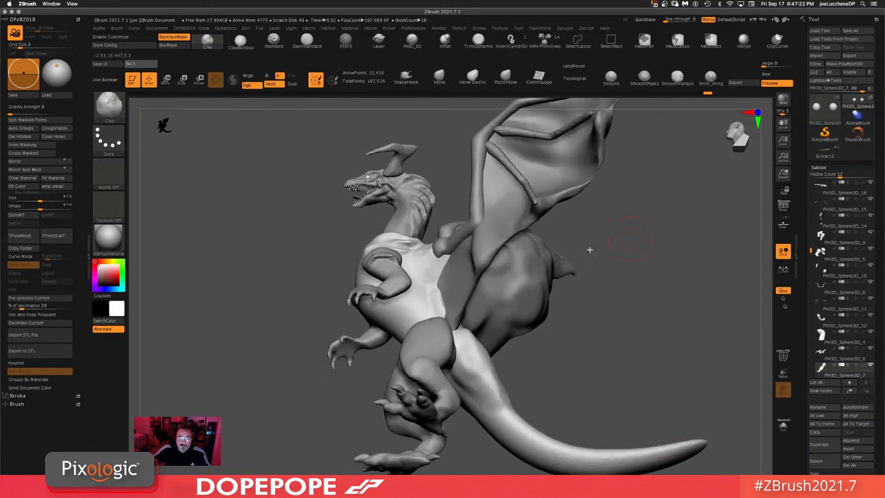
drag(606, 346, 563, 293)
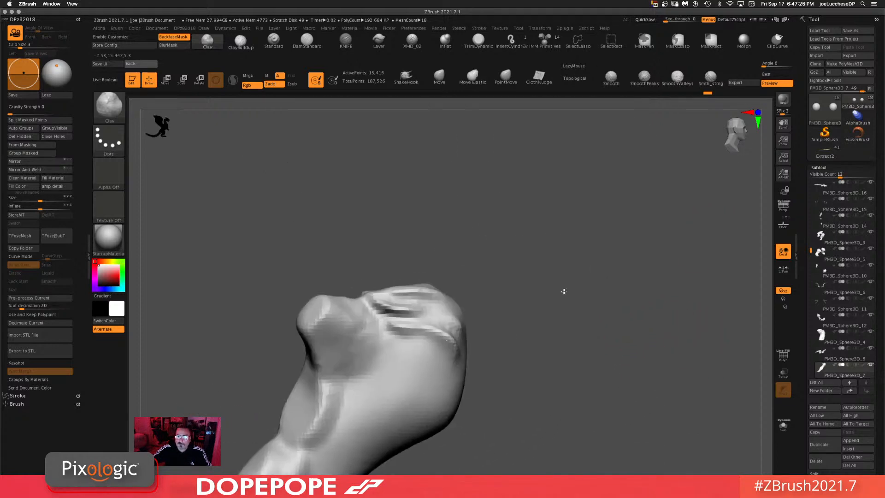
click(784, 427)
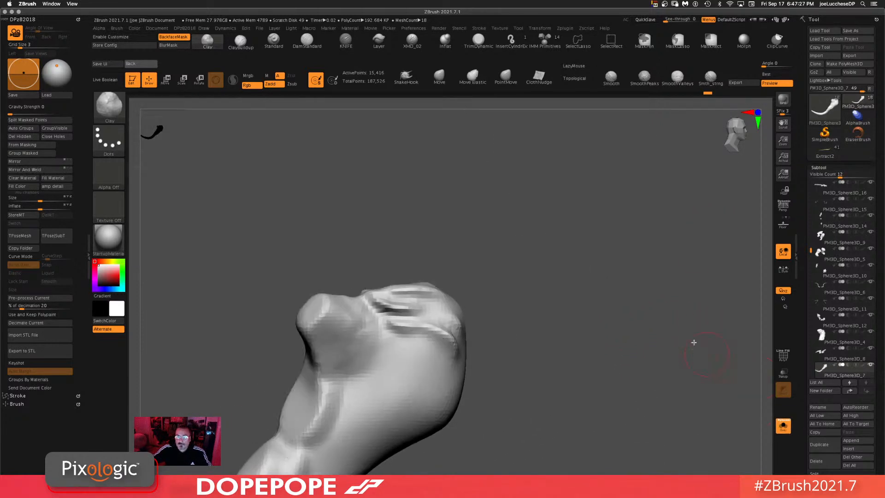
click(786, 430)
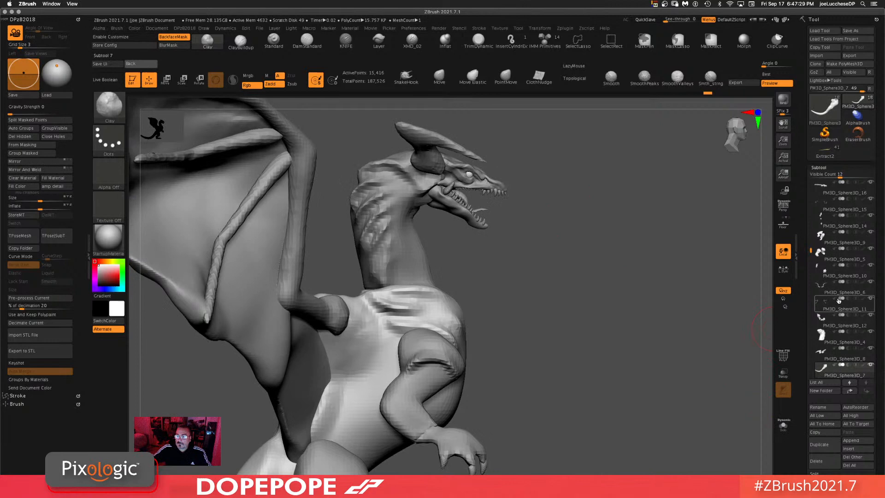
alt+click(462, 196)
click(786, 430)
Step: Adjust the brush size and apply Clay strokes to the isolated horn
alt+drag(556, 322, 565, 217)
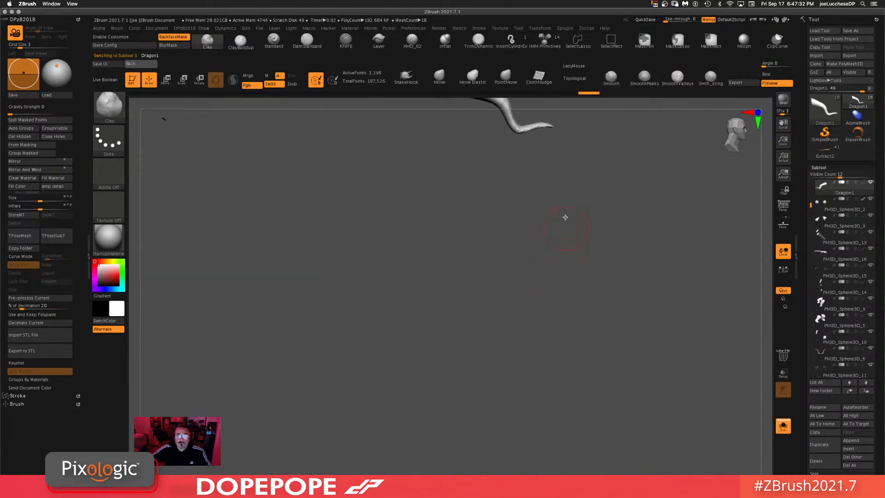
alt+drag(576, 251, 528, 312)
key(space)
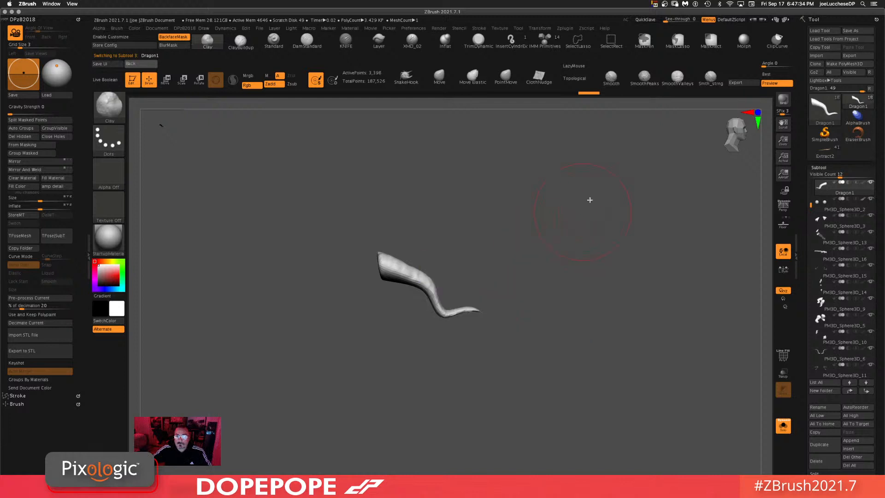
mouse_move(587, 96)
mouse_down()
mouse_move(504, 96)
mouse_move(591, 96)
mouse_up()
key(space)
drag(514, 301, 524, 302)
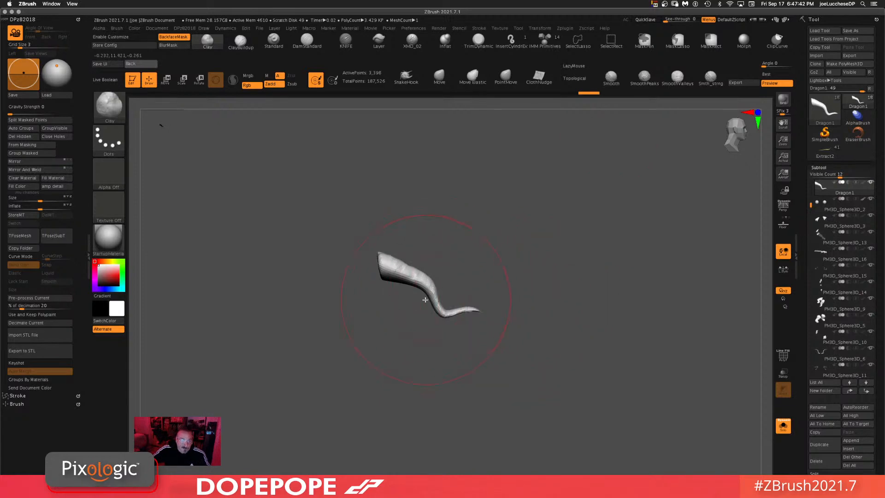
mouse_move(435, 283)
mouse_down()
mouse_move(428, 280)
mouse_move(454, 295)
mouse_up()
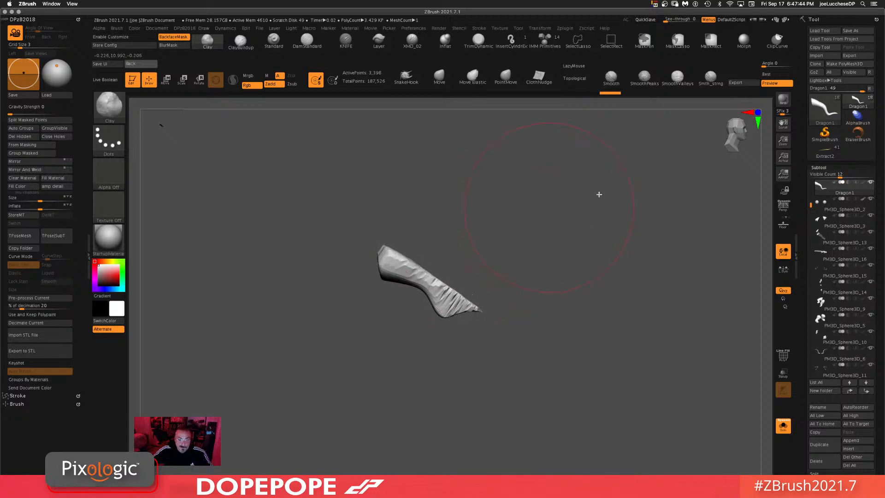
Step: Switch to the Move brush and undo the last stroke on the horn
key(b)
key(m)
key(v)
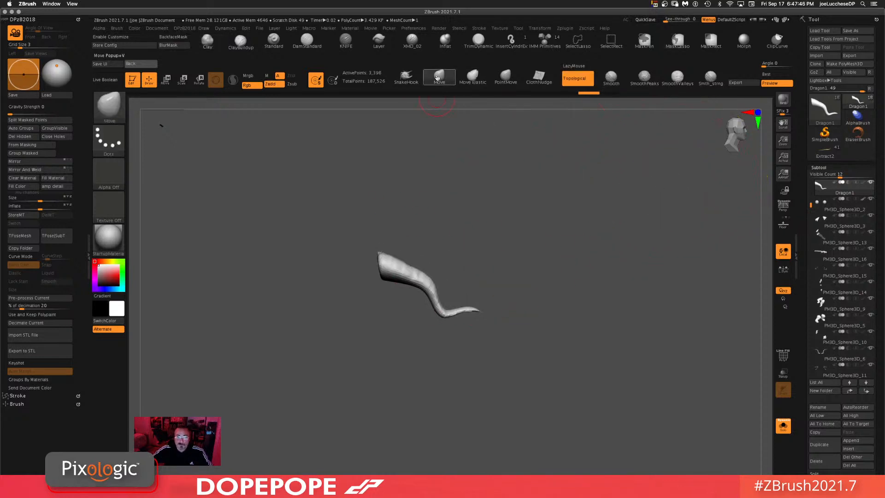
key(space)
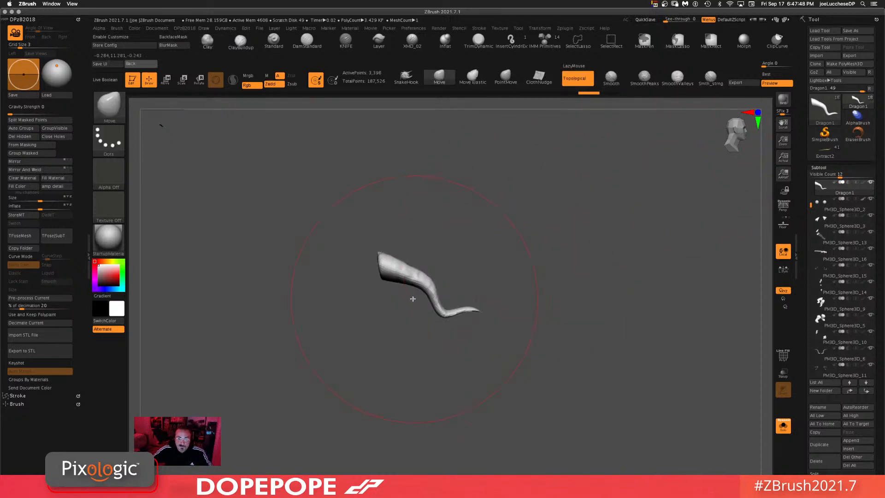
mouse_move(432, 290)
mouse_down()
mouse_move(432, 274)
mouse_move(442, 307)
mouse_move(408, 302)
mouse_move(439, 287)
mouse_move(412, 292)
mouse_move(430, 289)
mouse_up()
key(ctrl+z)
Step: Reduce the Move brush draw size and turn Solo mode off
key(space)
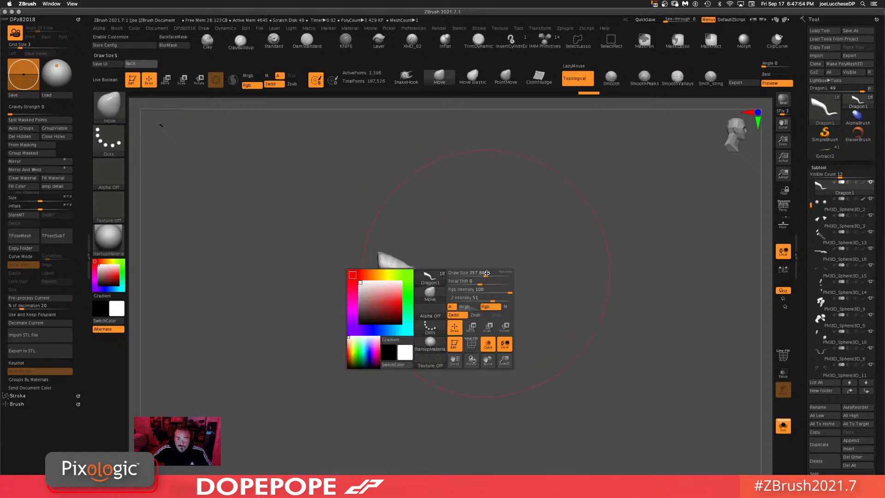
mouse_move(484, 274)
mouse_down()
mouse_move(423, 285)
mouse_move(429, 280)
mouse_up()
click(784, 426)
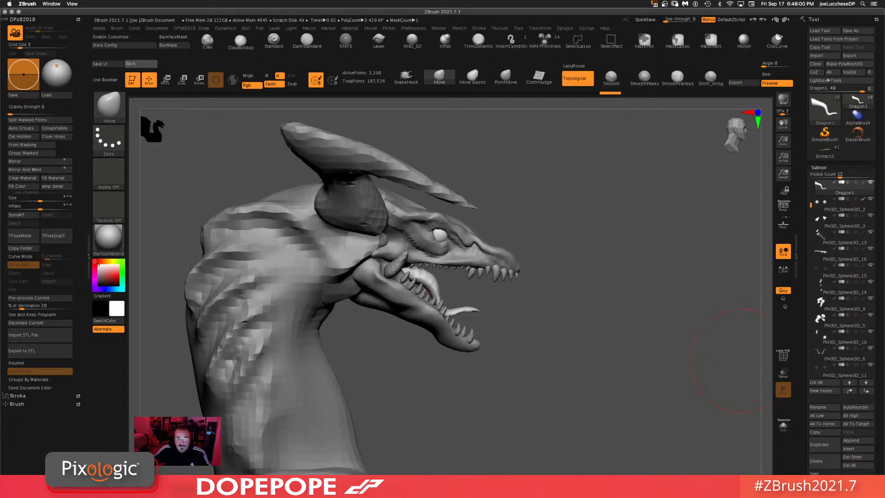
Step: Undo the last edit on the head's horns
key(ctrl)
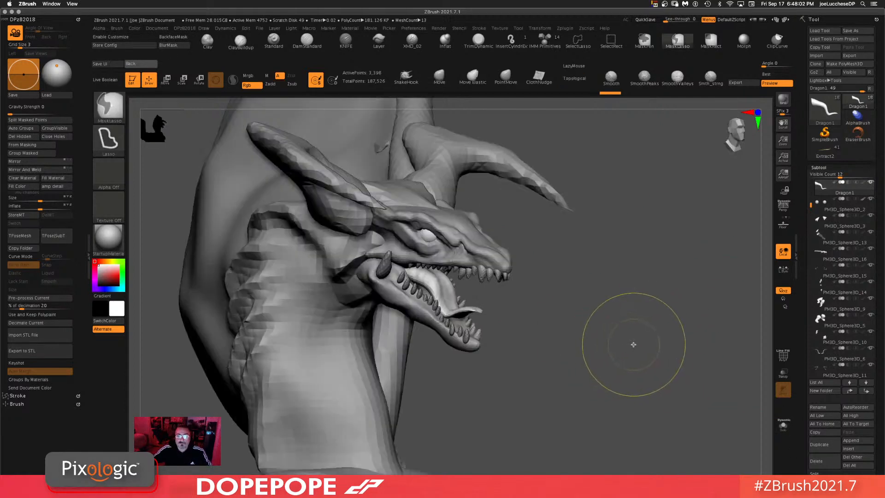
key(ctrl+z)
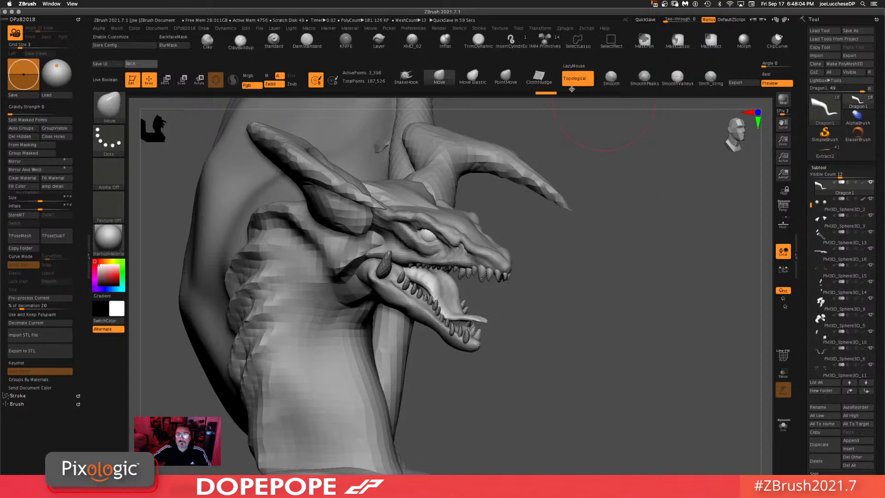
click(611, 92)
Step: Select the PM3D_Sphere3D_8 horn subtool on the model and apply DynaMesh to it
alt+drag(597, 369, 593, 309)
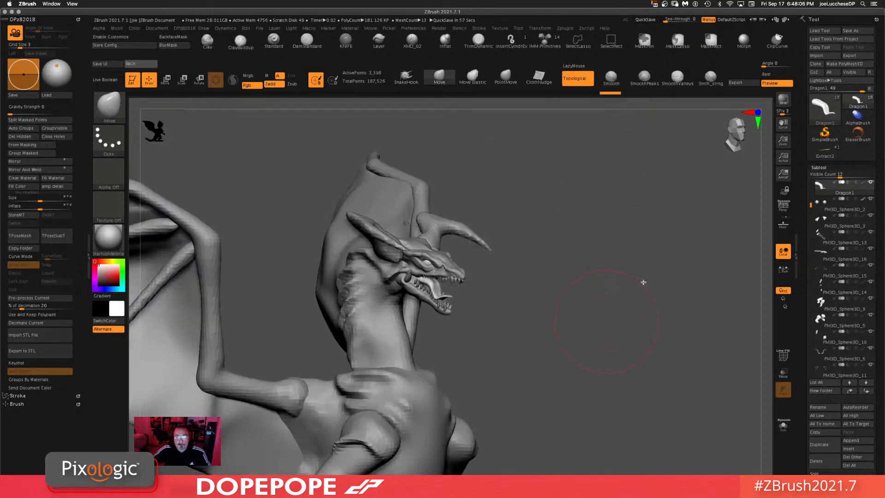
drag(603, 367, 633, 365)
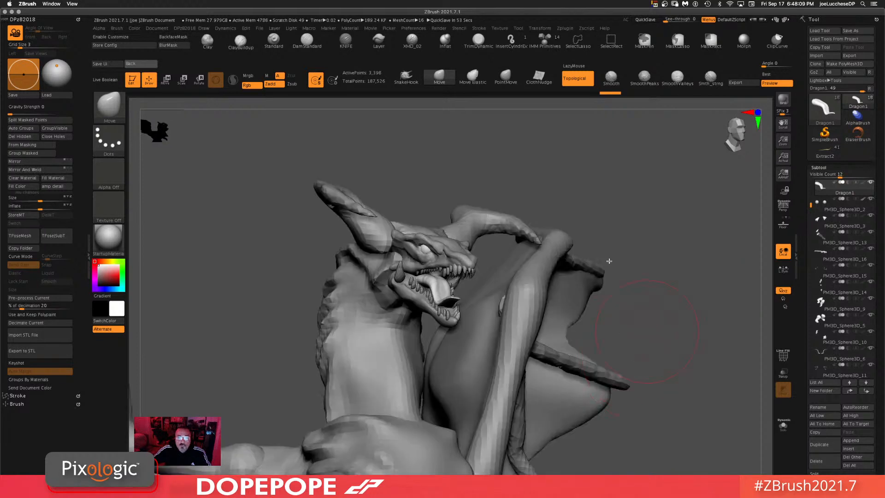
alt+click(376, 235)
drag(807, 391, 801, 327)
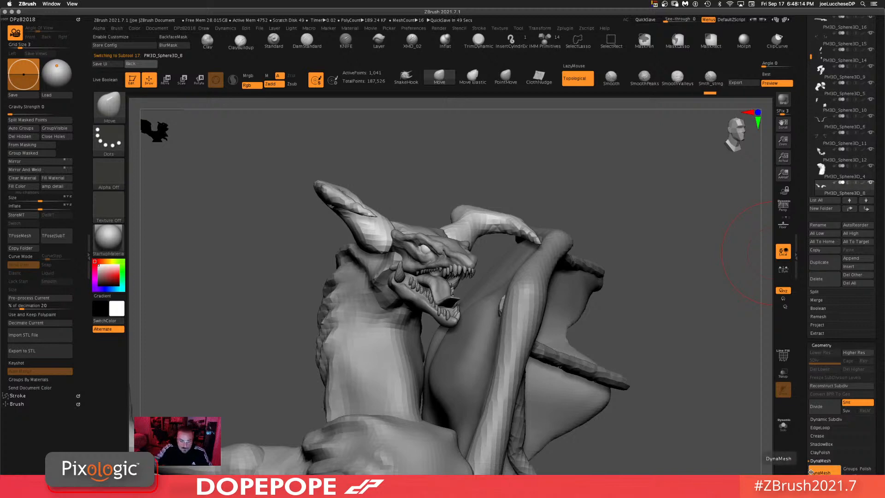
click(811, 472)
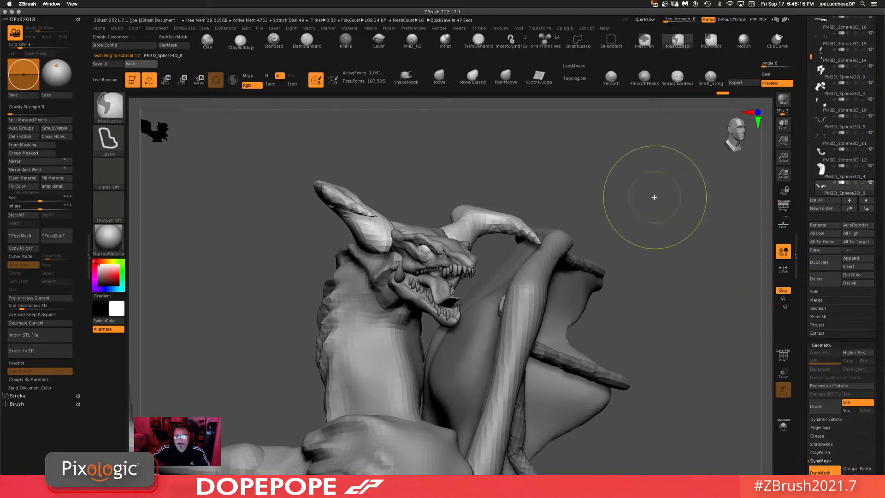
Step: Flatten the base of the selected horn with the TrimDynamic brush
mouse_move(611, 271)
mouse_down()
mouse_move(712, 179)
mouse_move(701, 190)
mouse_up()
drag(592, 198, 411, 119)
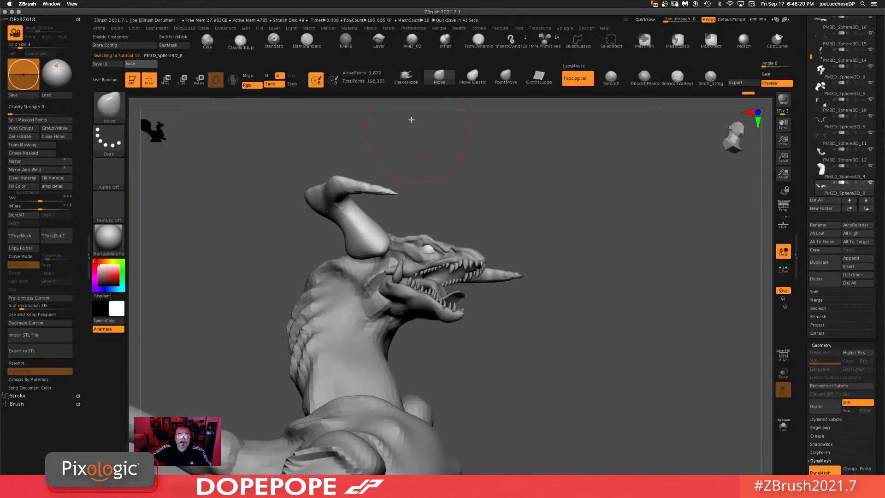
click(480, 44)
drag(595, 209, 360, 221)
key(space)
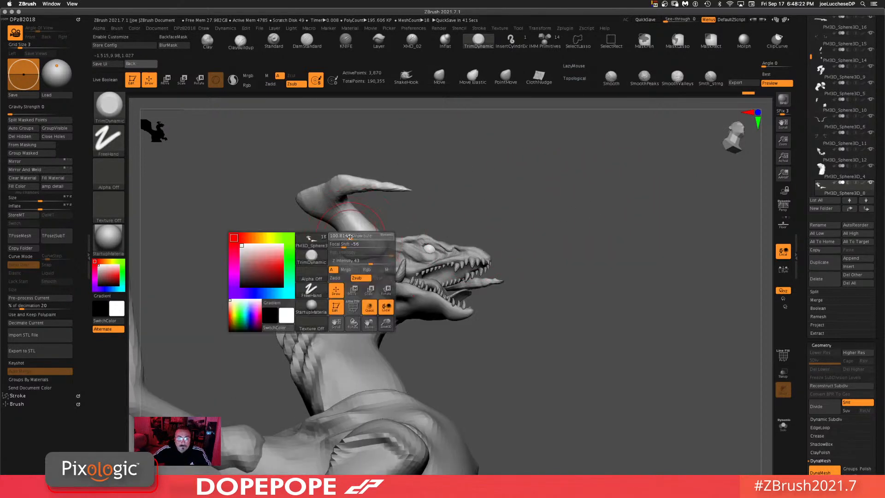
mouse_move(466, 190)
mouse_down()
mouse_move(339, 181)
mouse_move(387, 183)
mouse_up()
drag(533, 190, 512, 188)
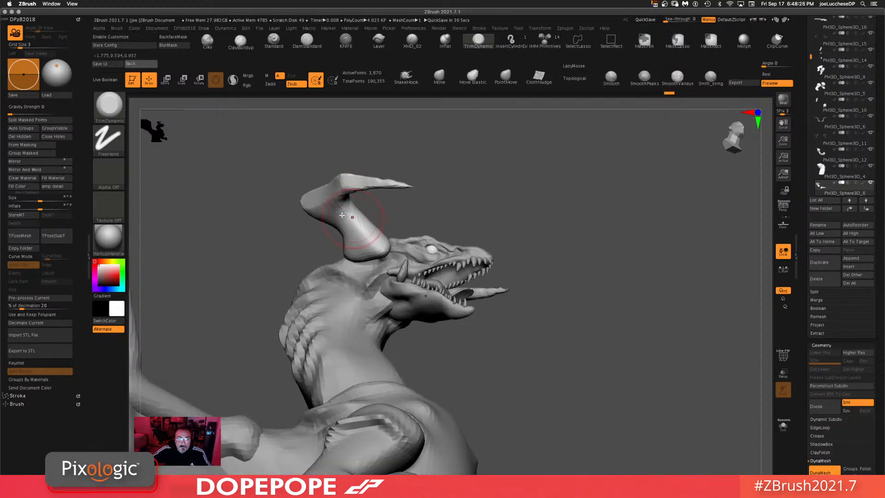
drag(341, 215, 338, 217)
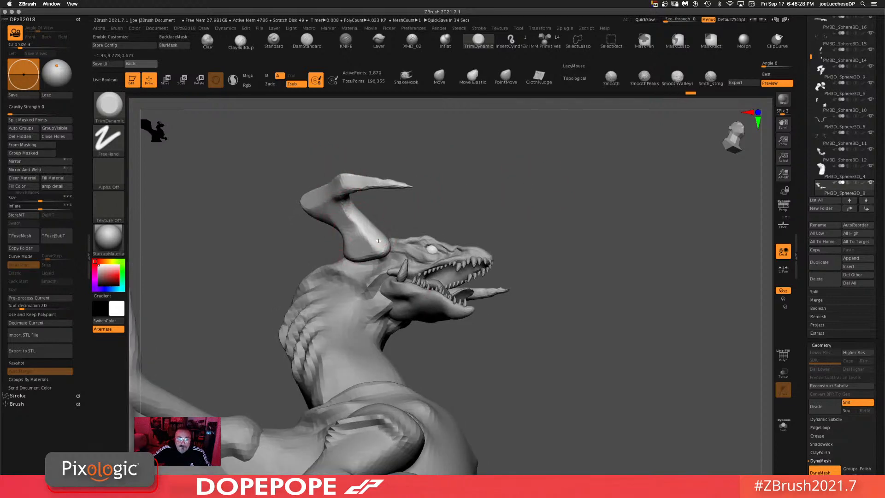
Step: Switch to the Move brush and nudge the horn's base against the head
mouse_move(566, 210)
mouse_down()
mouse_move(630, 150)
mouse_move(624, 142)
mouse_up()
click(439, 77)
drag(533, 195, 501, 182)
mouse_move(364, 260)
mouse_down()
mouse_move(374, 264)
mouse_move(356, 261)
mouse_up()
key(space)
Step: Select the PM3D_Sphere3D_4 subtool and build up the neck behind the head with the ClayBuildup brush
click(241, 43)
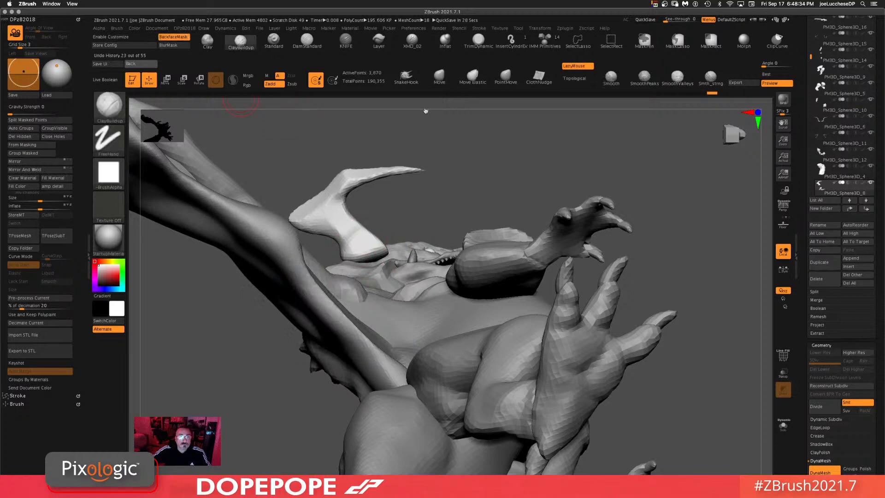
drag(426, 111, 473, 155)
alt+click(375, 264)
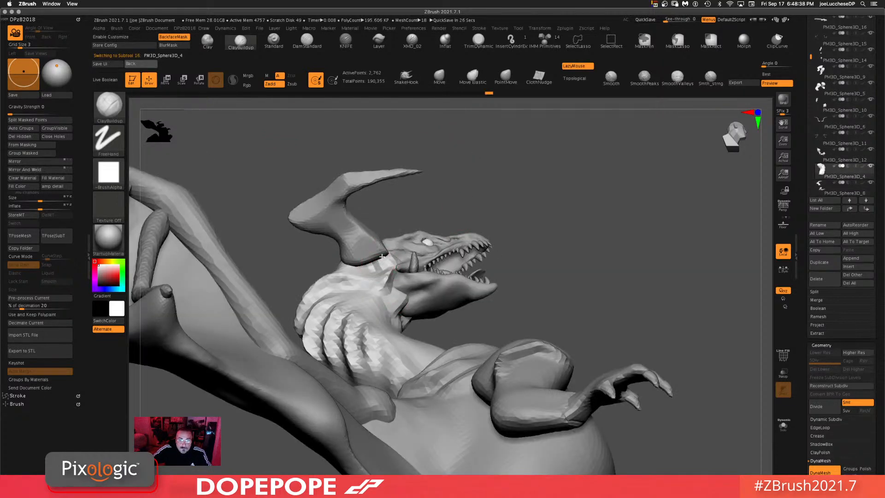
mouse_move(382, 256)
mouse_down()
mouse_move(364, 261)
mouse_move(384, 247)
mouse_up()
mouse_move(544, 182)
mouse_down()
mouse_move(637, 192)
mouse_move(669, 221)
mouse_up()
mouse_move(322, 252)
mouse_down()
mouse_move(311, 232)
mouse_move(330, 260)
mouse_move(312, 255)
mouse_up()
Step: Review the dragon from below and the front and add more ClayBuildup strokes to the neck
ctrl+drag(484, 176, 674, 246)
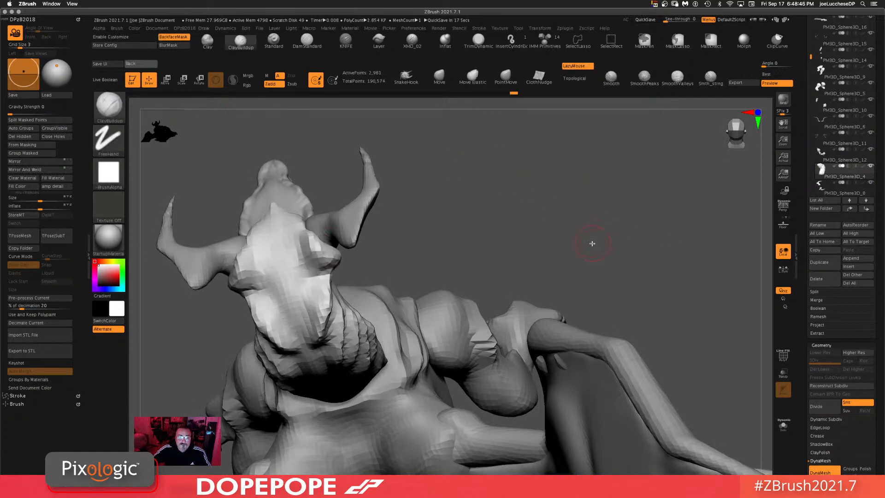
drag(617, 215, 638, 194)
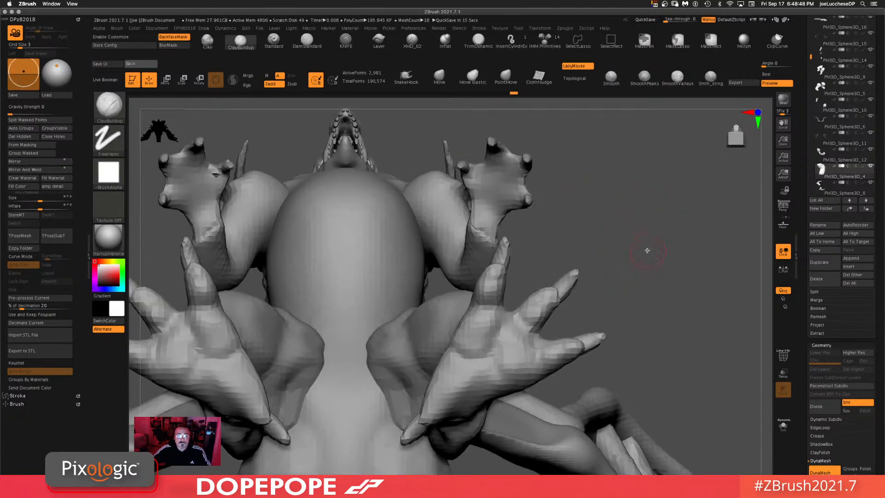
shift+drag(675, 265, 676, 311)
alt+drag(489, 339, 651, 263)
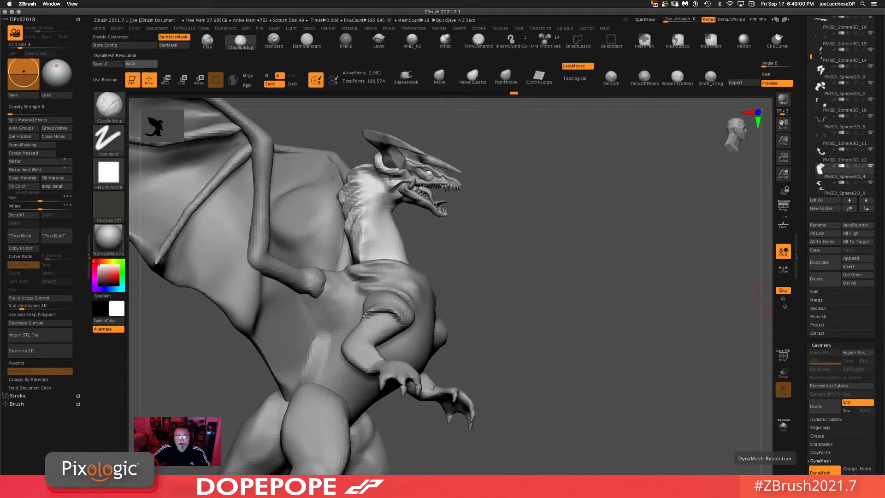
mouse_move(571, 291)
ctrl+mouse_down()
mouse_move(569, 336)
mouse_move(601, 350)
ctrl+mouse_up()
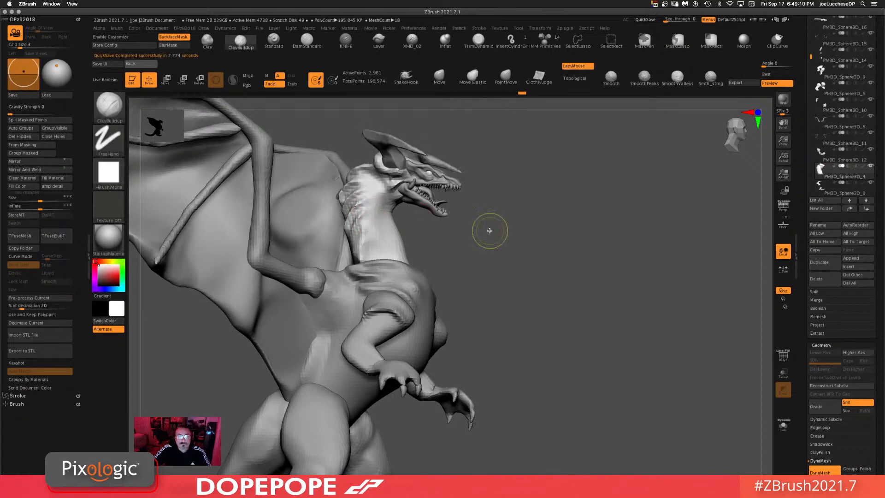
shift+drag(370, 201, 378, 203)
ctrl+drag(554, 245, 566, 325)
drag(501, 256, 550, 259)
Step: Select the tail subtool PM3D_Sphere3D_7 and isolate it with Solo mode
alt+click(397, 278)
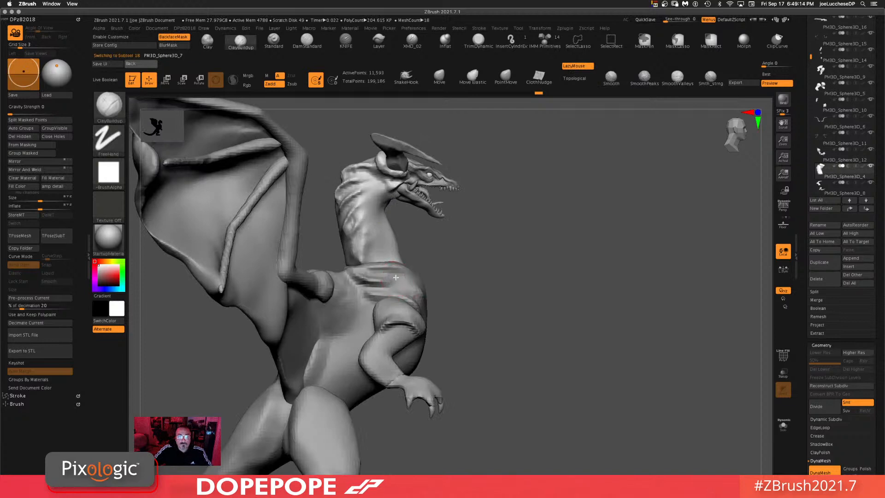
alt+drag(618, 379, 614, 362)
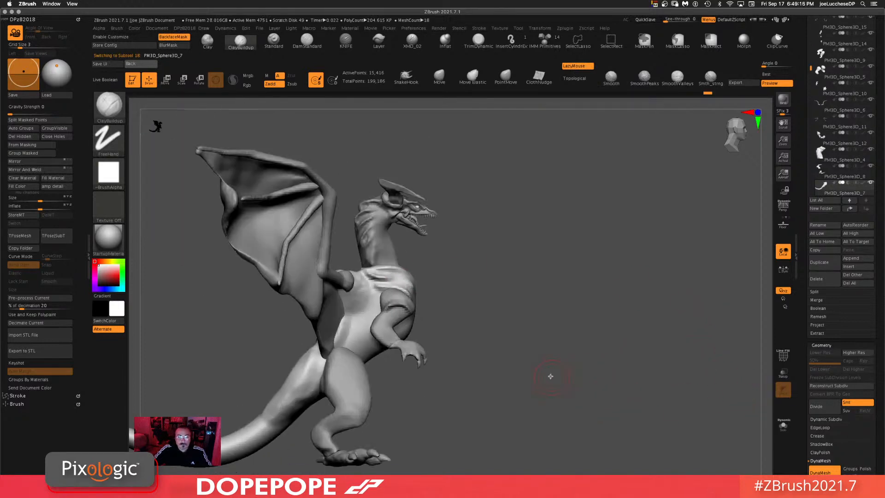
alt+drag(550, 376, 625, 372)
click(784, 426)
alt+drag(474, 393, 618, 348)
mouse_move(567, 326)
mouse_down()
mouse_move(575, 352)
mouse_move(573, 330)
mouse_up()
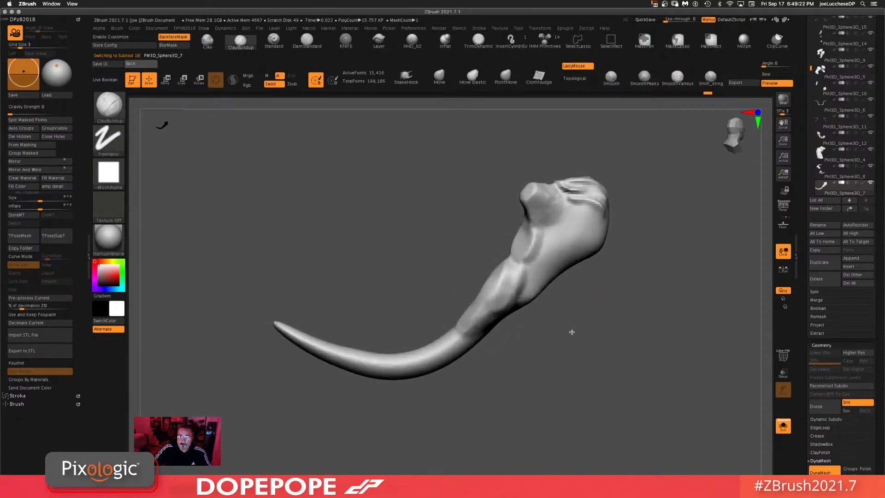
Step: Lasso-mask the tail's rear section and split the masked points into a separate subtool
mouse_move(469, 337)
ctrl+mouse_down()
mouse_move(360, 301)
mouse_move(368, 306)
ctrl+mouse_up()
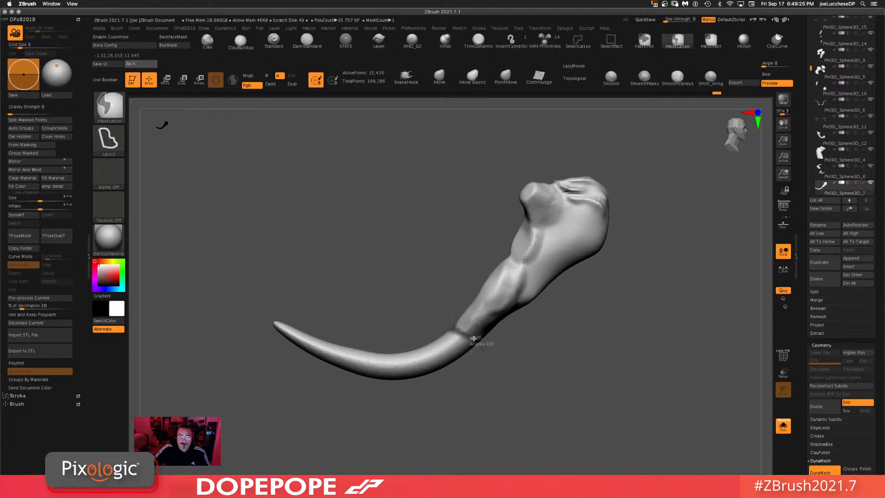
mouse_move(485, 356)
ctrl+mouse_down()
mouse_move(219, 323)
mouse_move(518, 425)
mouse_move(523, 418)
ctrl+mouse_up()
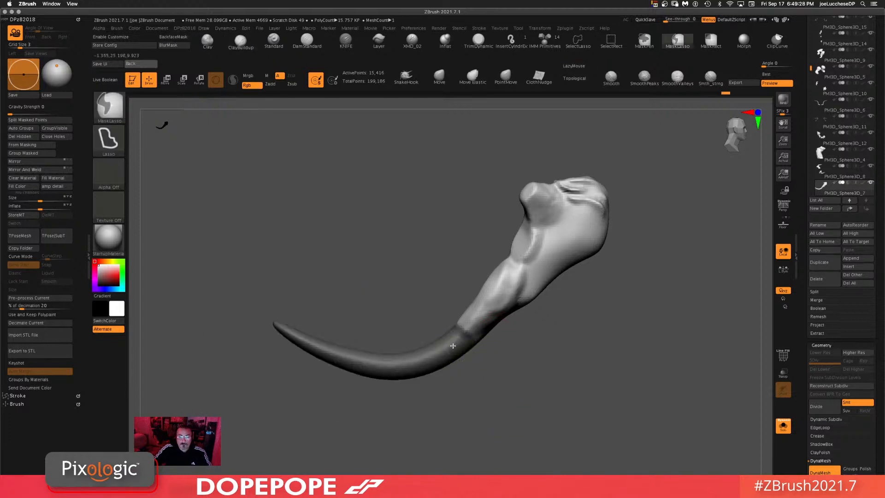
click(27, 120)
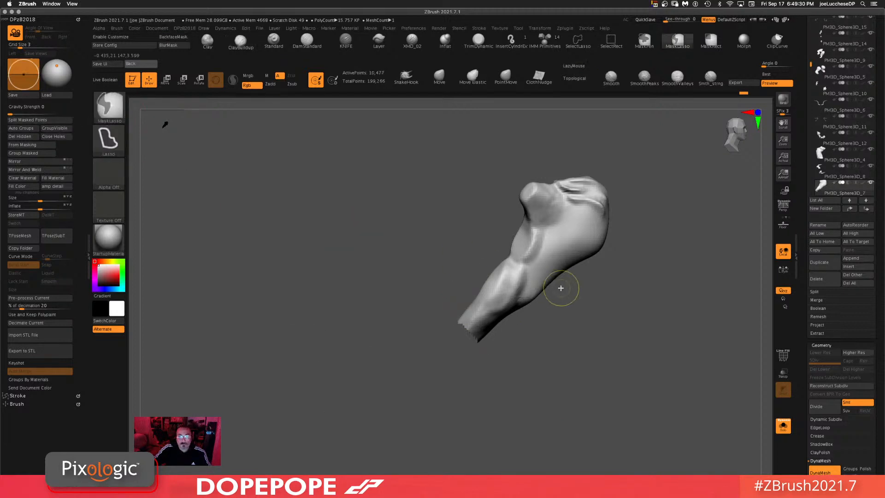
Step: Select the split-off tail subtool PM3D_Sphere3D_17 and turn Solo mode off
ctrl+drag(606, 319, 559, 406)
drag(565, 402, 510, 356)
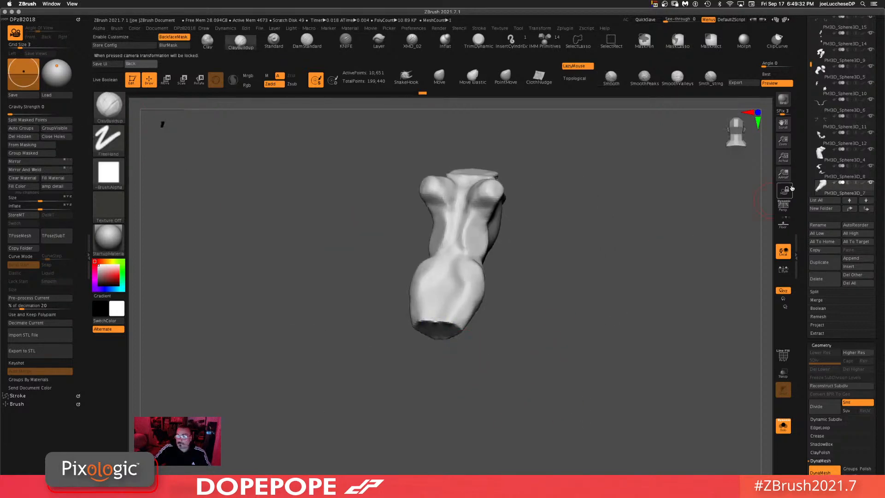
drag(811, 65, 812, 81)
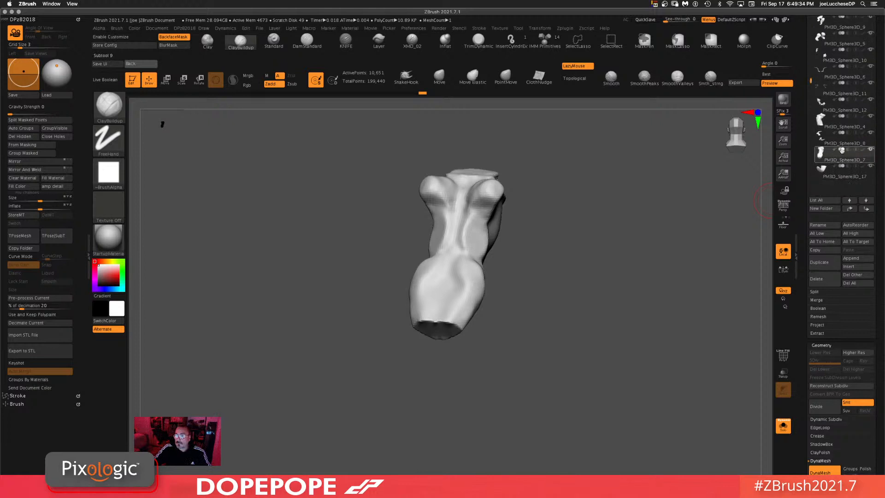
click(830, 176)
ctrl+drag(629, 271, 620, 379)
mouse_move(606, 342)
mouse_down()
mouse_move(555, 391)
mouse_move(559, 412)
mouse_up()
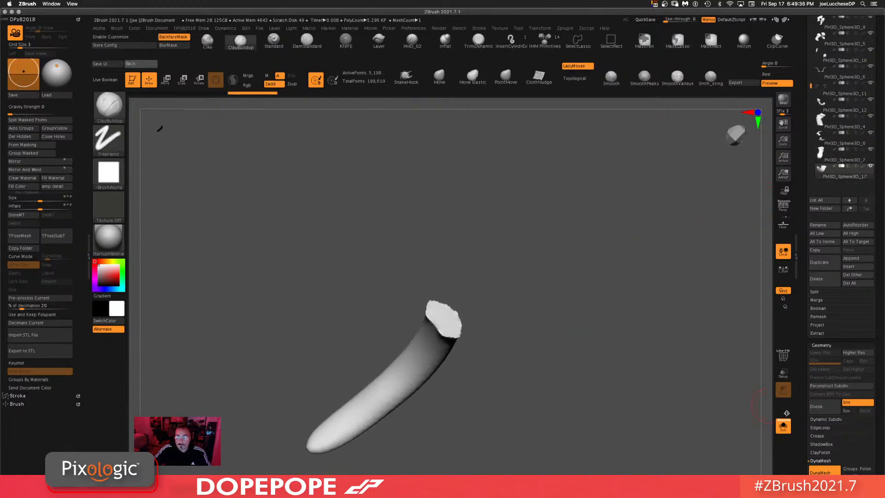
click(786, 432)
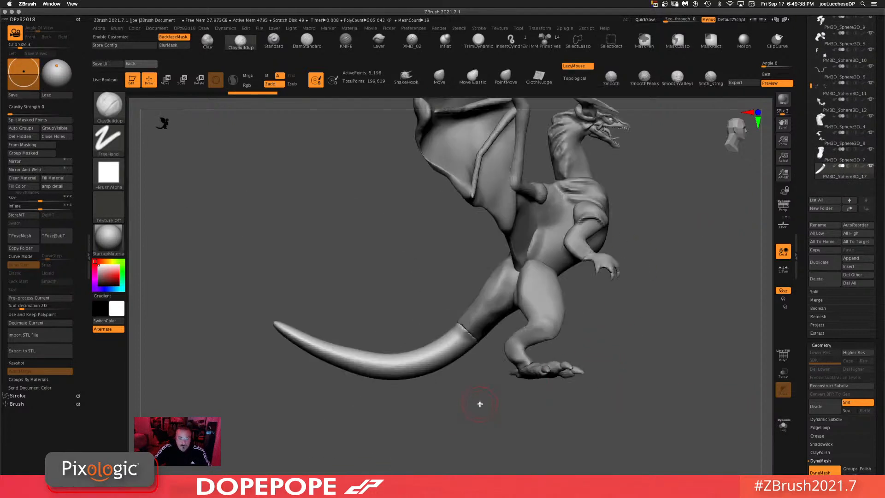
Step: Switch to the Move brush, enlarge its draw size and bend the tail tip upward
click(438, 84)
key(space)
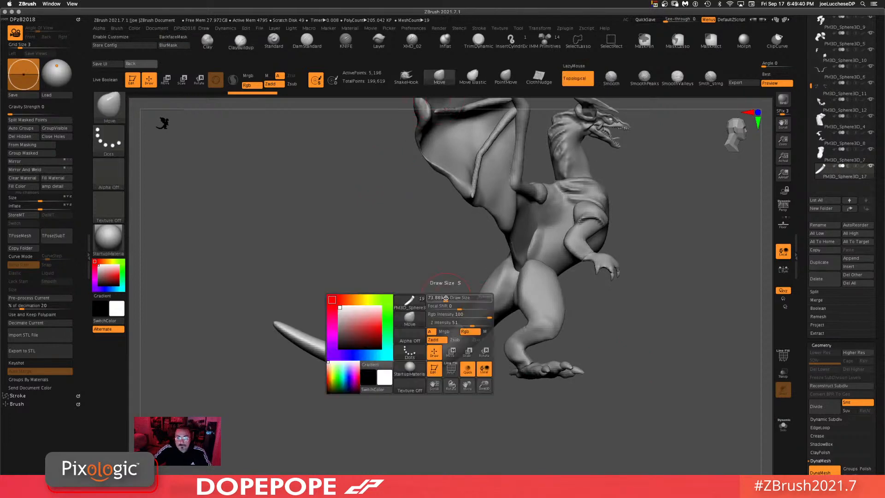
drag(462, 325, 477, 339)
mouse_move(330, 246)
mouse_down()
mouse_move(334, 267)
mouse_move(318, 277)
mouse_move(323, 332)
mouse_move(304, 277)
mouse_up()
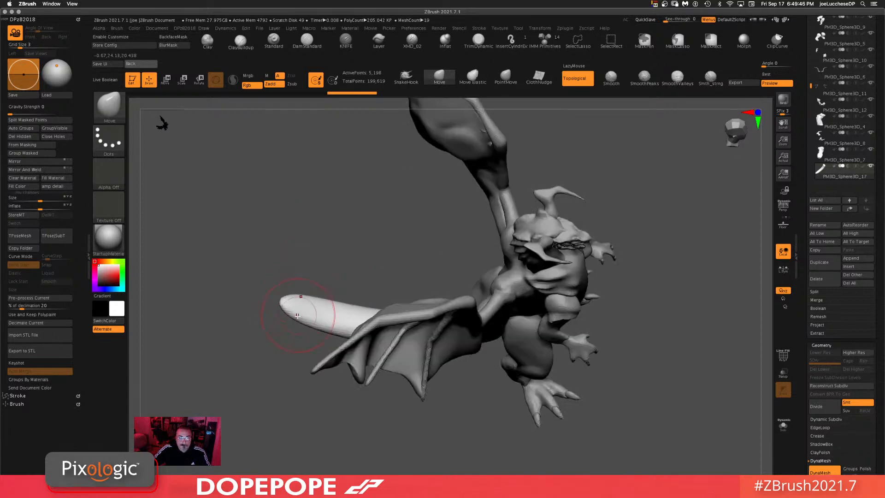
drag(302, 326, 310, 319)
mouse_move(320, 333)
mouse_down()
mouse_move(325, 324)
mouse_move(338, 328)
mouse_up()
shift+drag(333, 369, 333, 355)
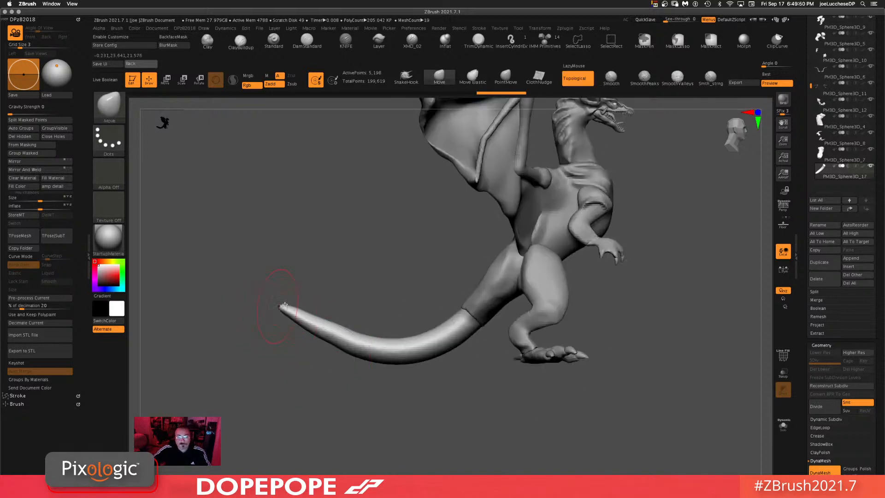
Step: Continue curling the tail tip into a hook with Move brush strokes
key(space)
drag(365, 276, 362, 275)
drag(307, 317, 337, 274)
drag(363, 334, 343, 337)
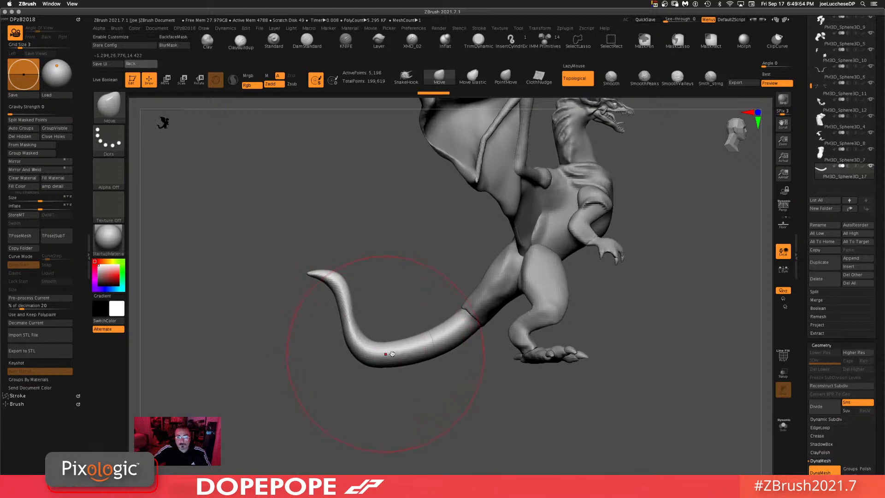
key(space)
mouse_move(389, 354)
mouse_down()
mouse_move(372, 354)
mouse_move(374, 347)
mouse_up()
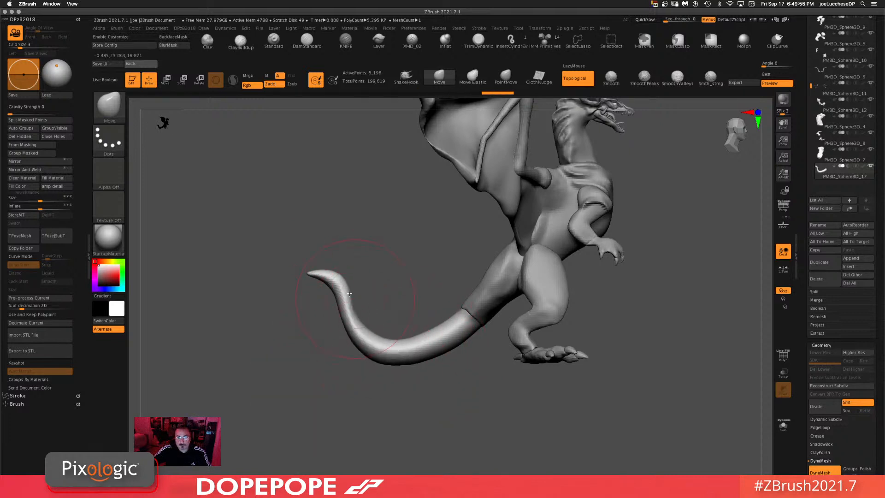
ctrl+drag(297, 276, 293, 265)
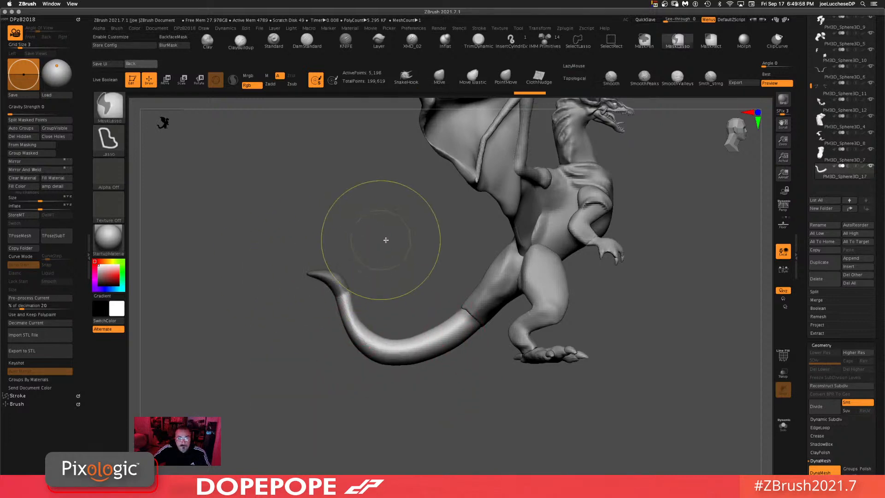
Step: Place the Rotate gizmo on the tail tip and rotate the tip
ctrl+click(386, 239)
key(r)
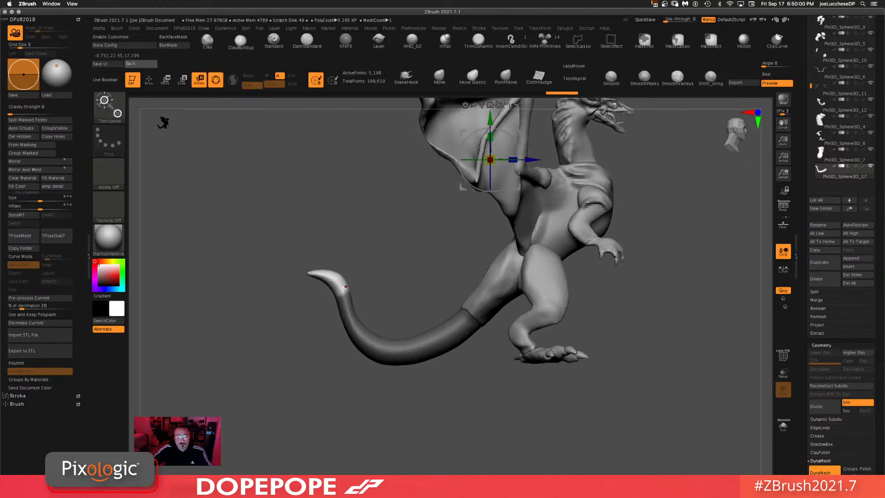
alt+click(344, 288)
alt+click(351, 235)
drag(343, 290, 351, 279)
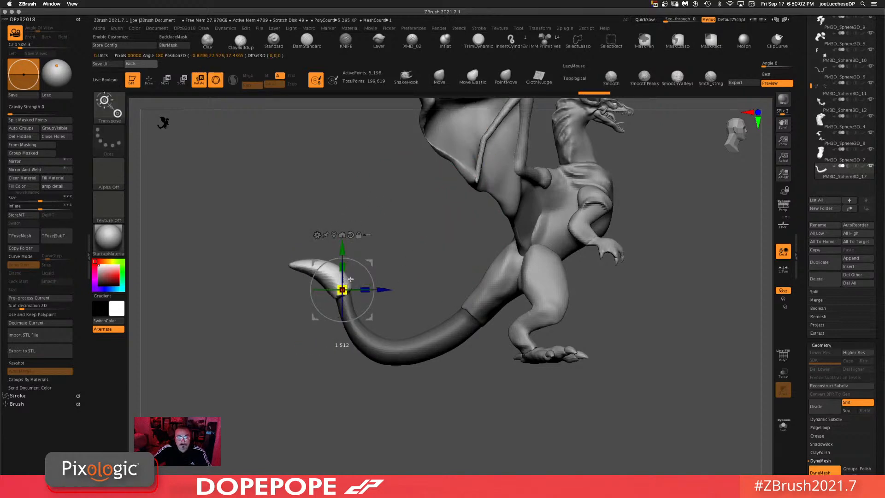
mouse_move(407, 218)
mouse_down()
mouse_move(389, 277)
mouse_move(329, 286)
mouse_up()
Step: Switch back to the Move brush and shape the tail tip into a flattened spade, then smooth it
click(439, 78)
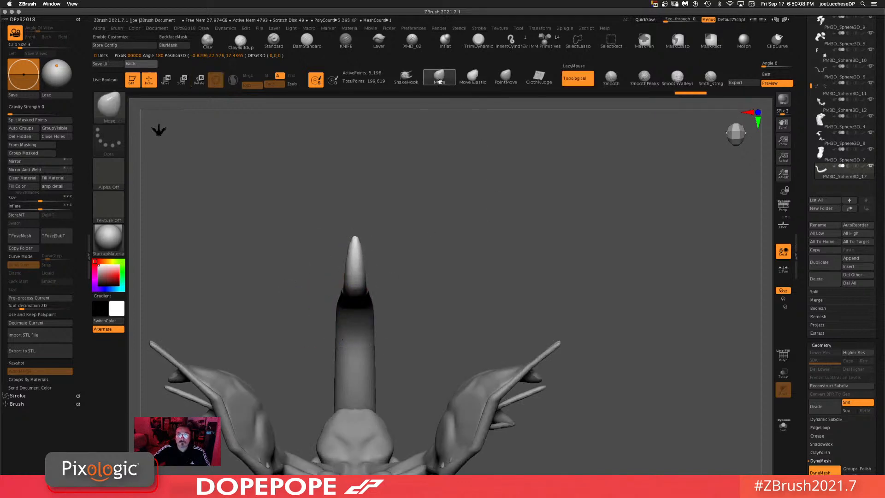
drag(560, 191, 495, 208)
key(space)
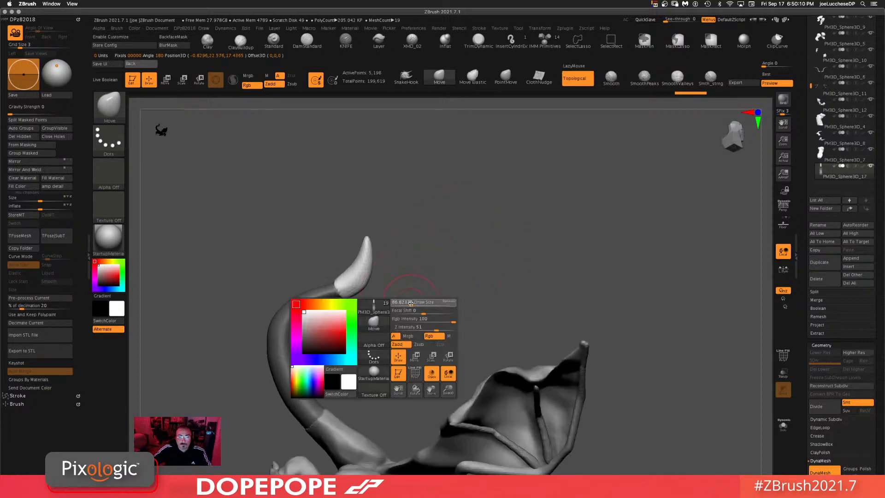
drag(367, 240, 359, 224)
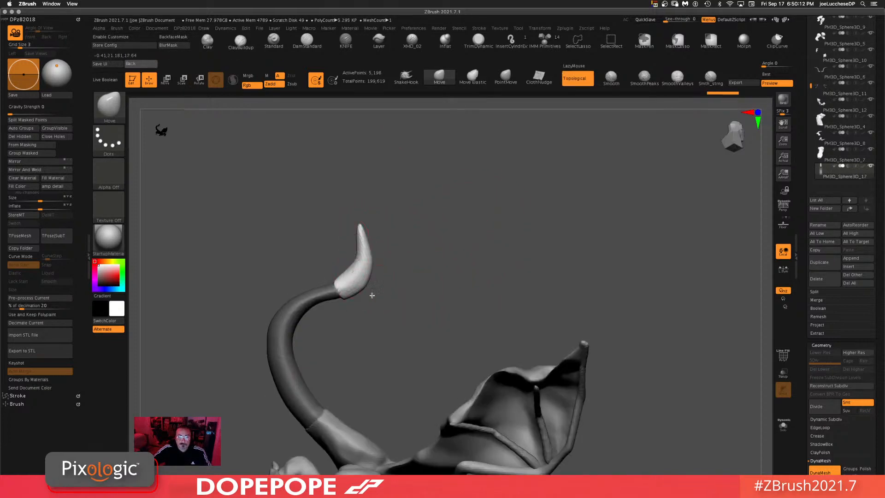
drag(372, 296, 379, 277)
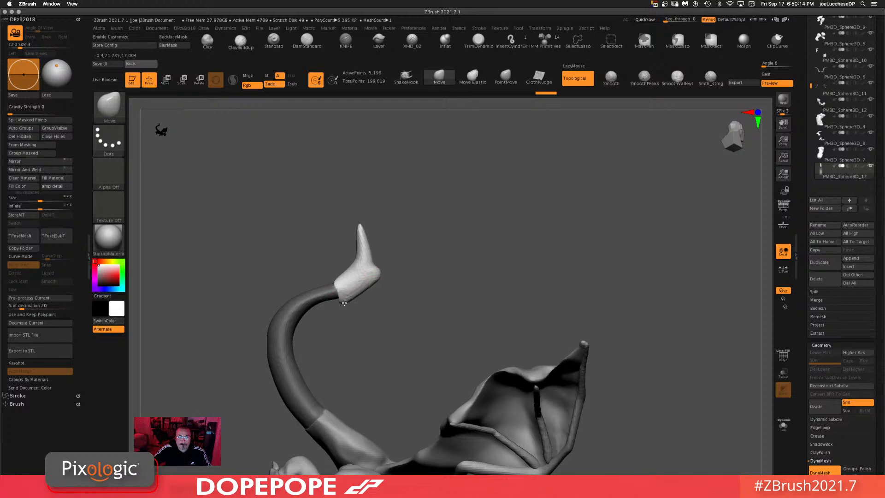
drag(372, 296, 369, 292)
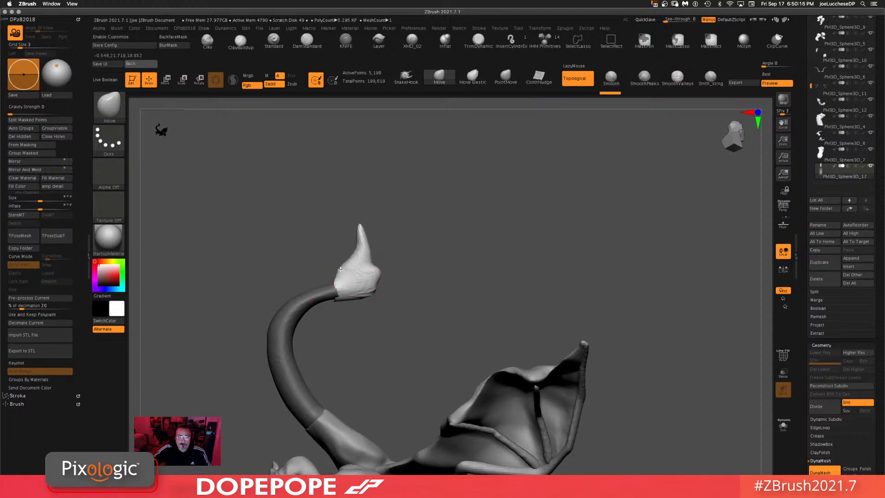
drag(446, 241, 431, 250)
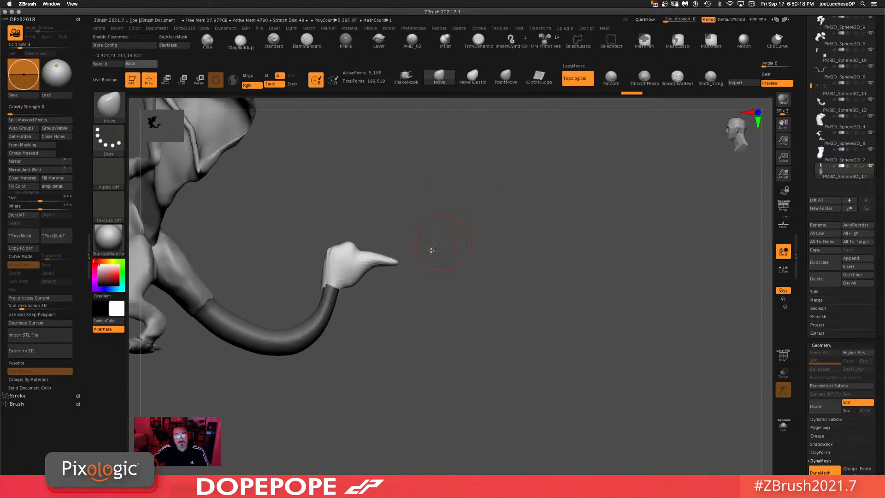
key(shift)
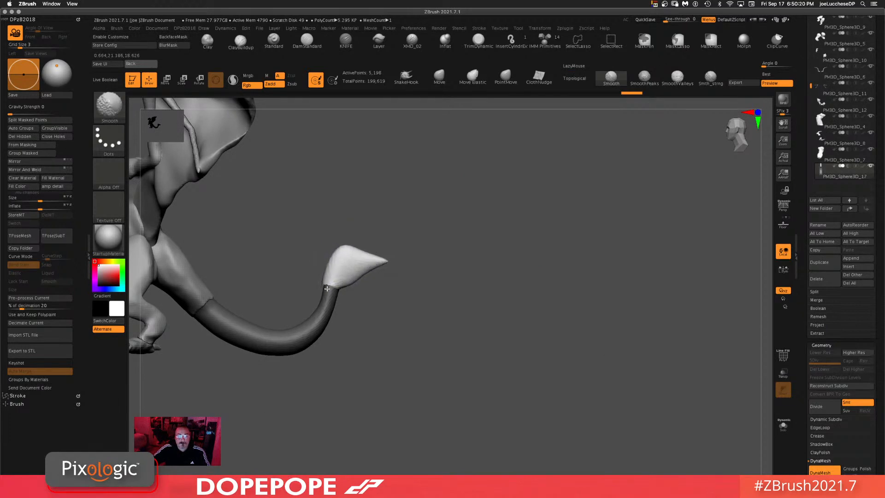
Step: Smooth the base of the tail tip and undo the last stroke
shift+drag(327, 288, 313, 299)
mouse_move(502, 279)
ctrl+mouse_down()
mouse_move(439, 401)
mouse_move(418, 298)
ctrl+mouse_up()
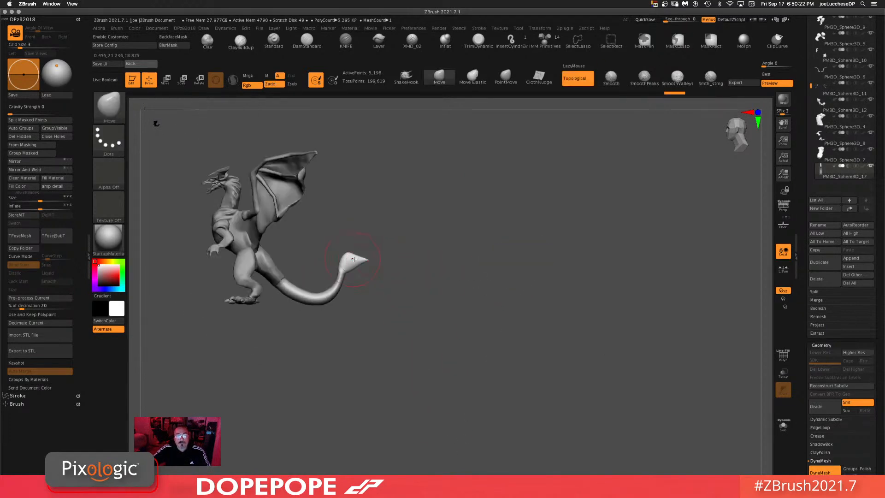
drag(353, 260, 357, 253)
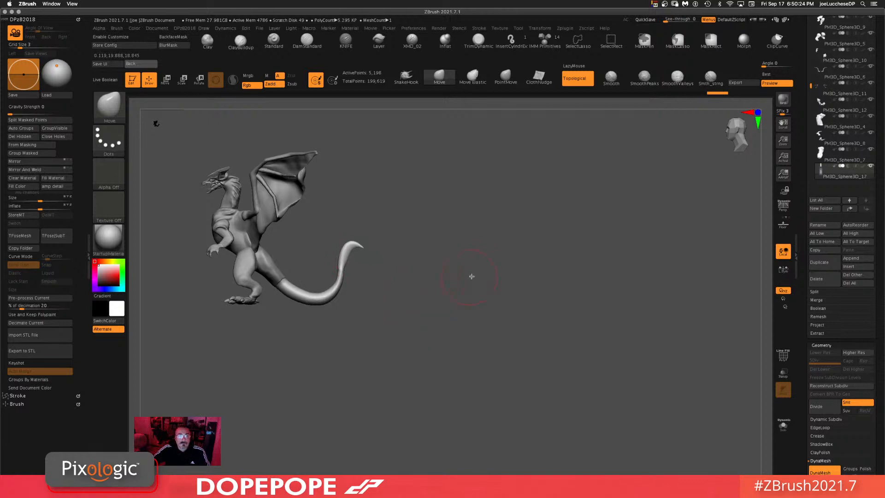
key(ctrl+z)
Step: Select the tail subtool, switch to ClayBuildup and build up the tail where it joins the body
right_click(451, 281)
alt+drag(497, 261, 486, 296)
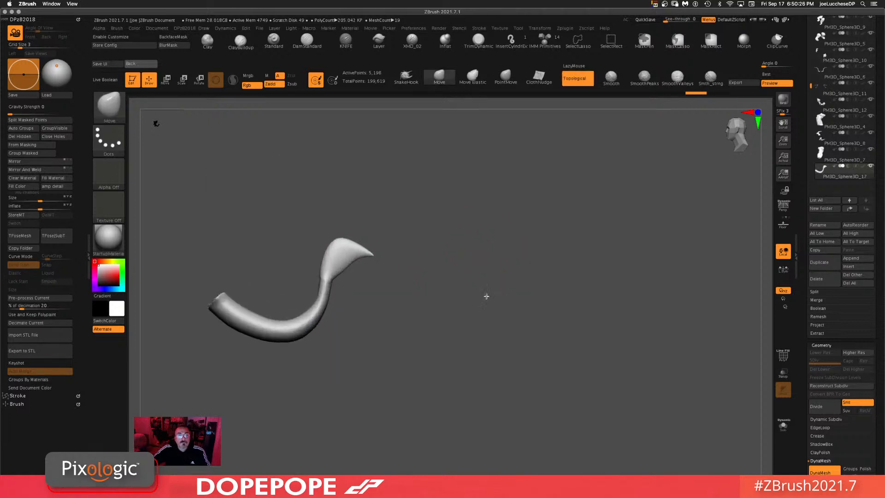
mouse_move(350, 330)
alt+mouse_down()
mouse_move(451, 323)
mouse_move(557, 340)
mouse_move(510, 332)
alt+mouse_up()
shift+drag(480, 270, 541, 223)
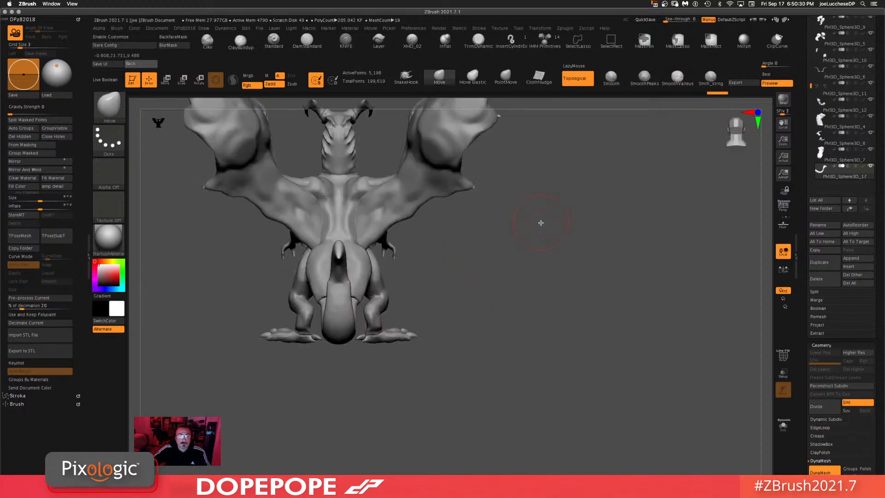
drag(564, 276, 592, 347)
alt+drag(588, 355, 577, 386)
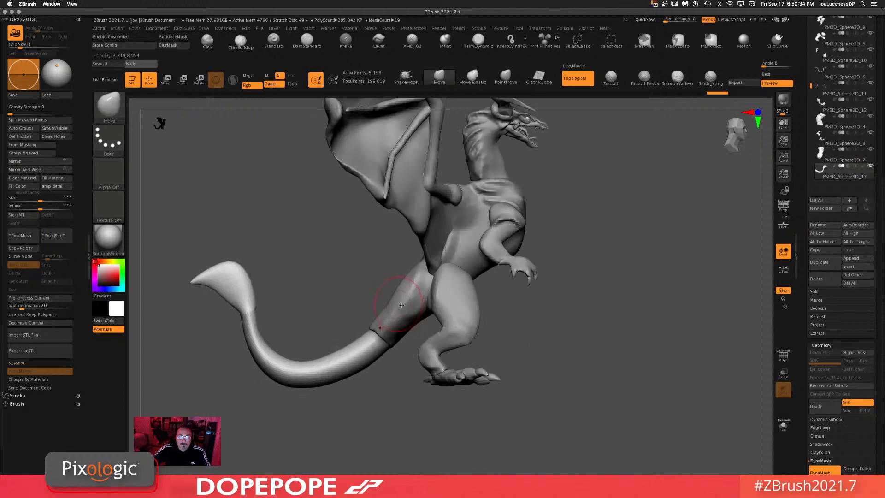
alt+click(406, 303)
click(241, 41)
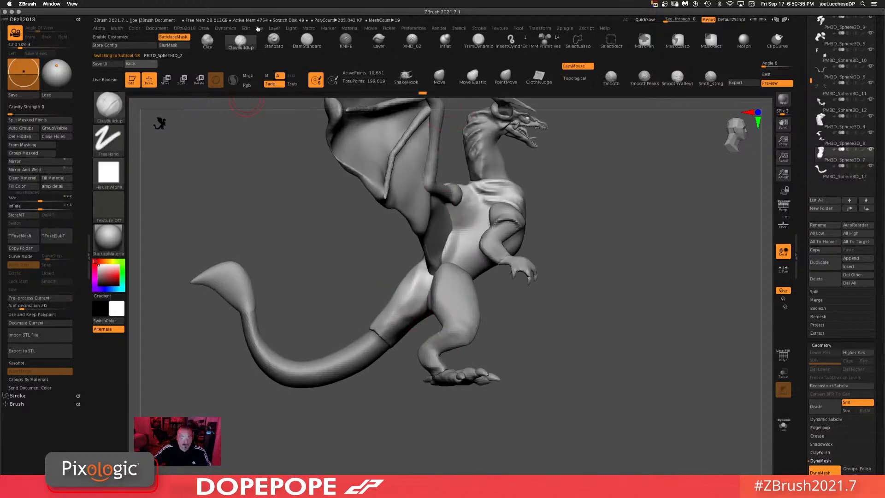
key(space)
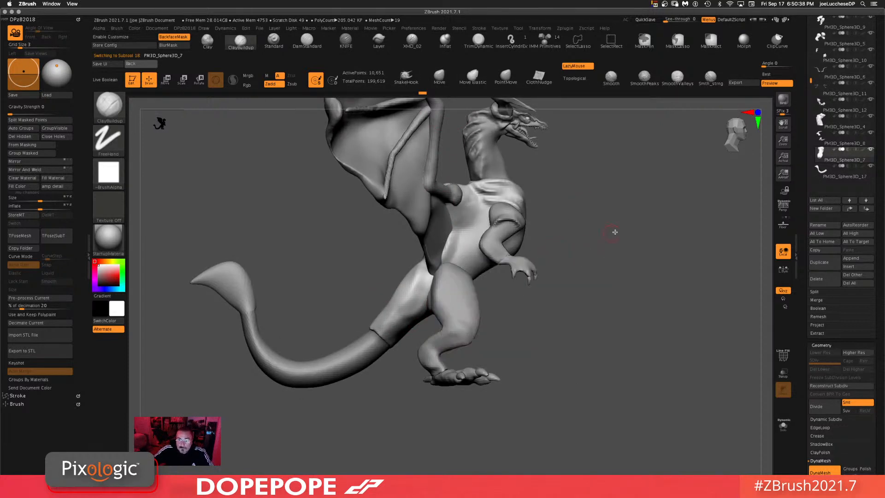
mouse_move(615, 233)
mouse_down()
mouse_move(410, 290)
mouse_move(422, 273)
mouse_move(411, 302)
mouse_up()
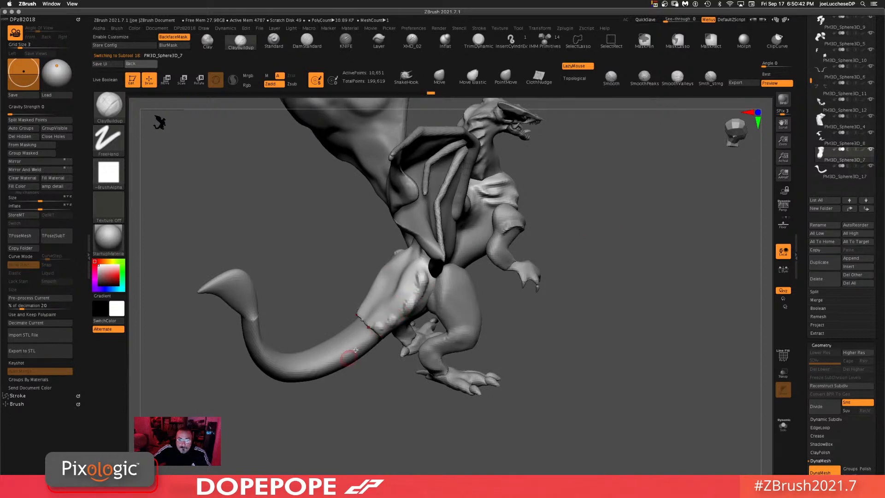
alt+click(367, 339)
drag(367, 339, 291, 362)
Step: Add ClayBuildup strokes along the tail's underside and junction, then smooth them
drag(652, 326, 555, 370)
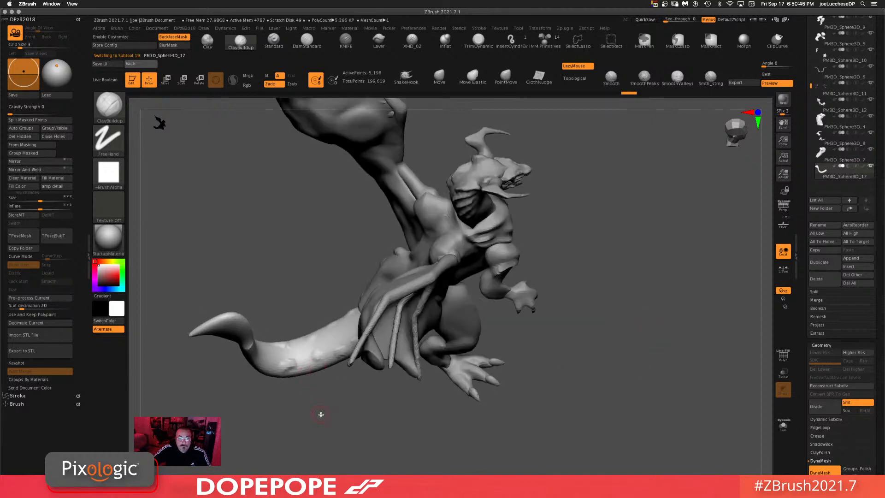
drag(321, 414, 245, 340)
mouse_move(206, 376)
mouse_down()
mouse_move(223, 306)
mouse_move(236, 316)
mouse_move(199, 286)
mouse_move(201, 388)
mouse_up()
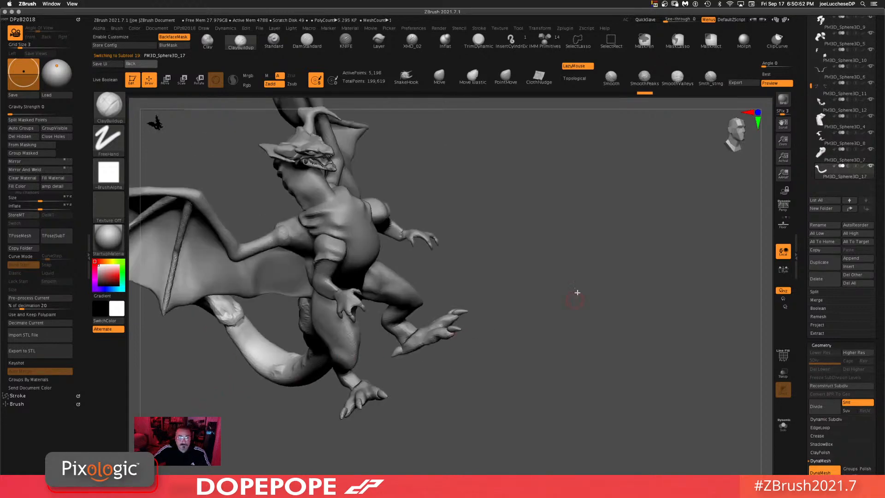
drag(577, 292, 603, 285)
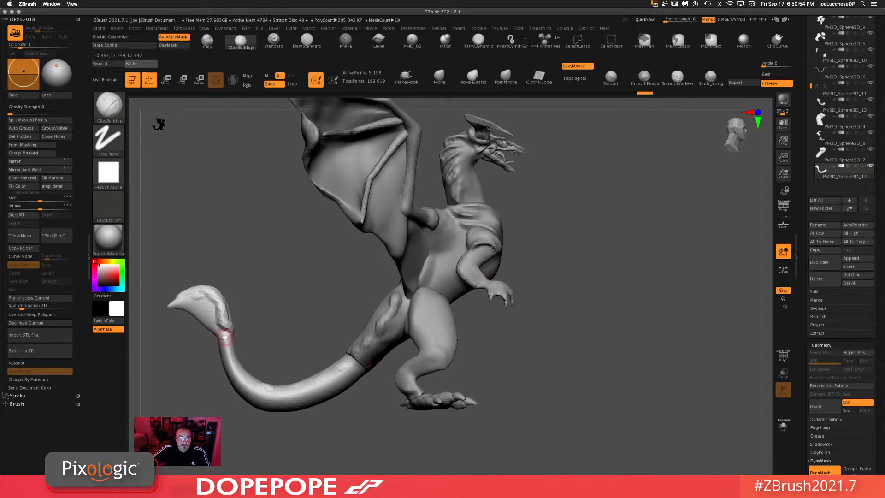
drag(226, 337, 241, 394)
shift+drag(229, 361, 229, 341)
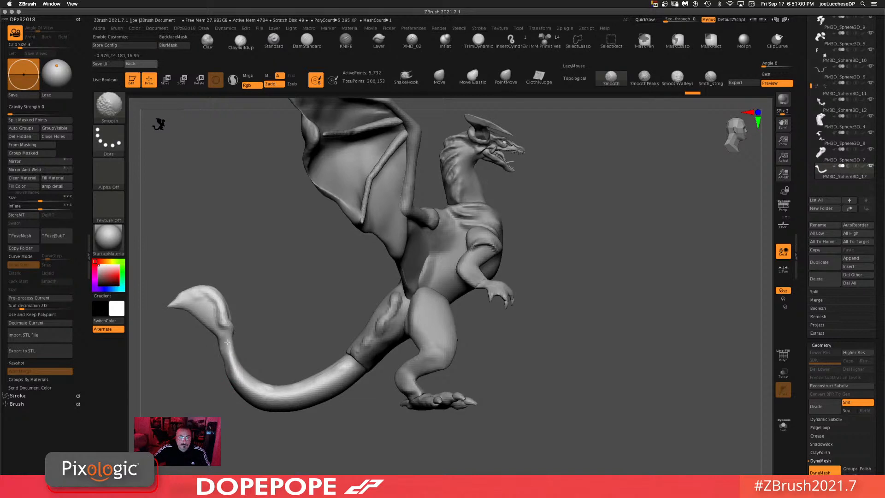
shift+drag(261, 388, 272, 391)
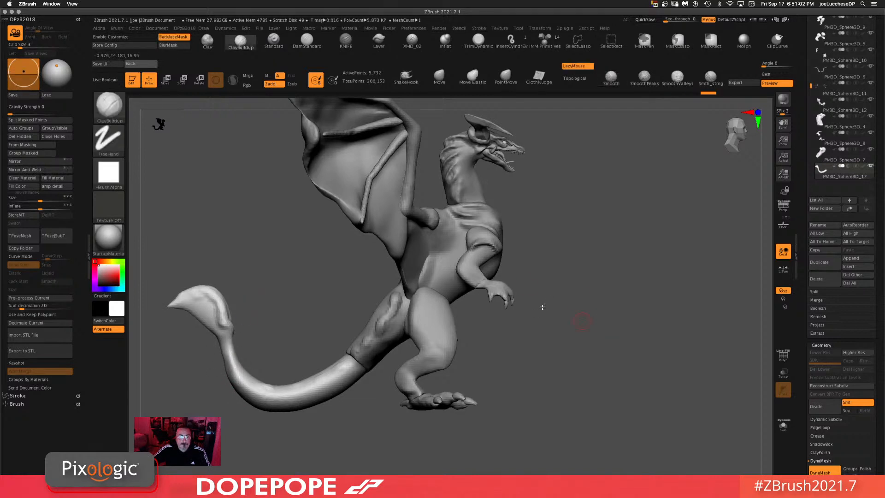
Step: Orbit around the whole dragon to inspect the tail, legs and arms
alt+drag(640, 371, 632, 330)
mouse_move(617, 296)
alt+mouse_down()
mouse_move(643, 294)
mouse_move(612, 318)
alt+mouse_up()
ctrl+drag(544, 276, 527, 423)
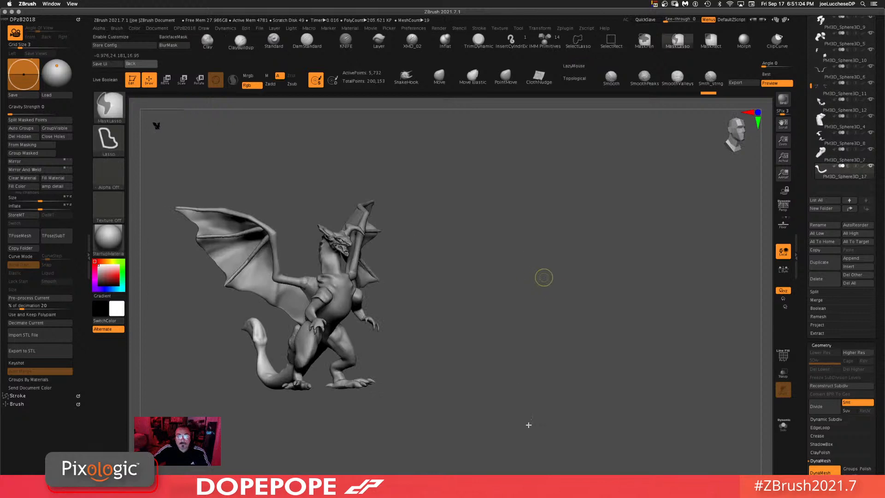
alt+drag(515, 305, 500, 378)
alt+drag(560, 356, 600, 335)
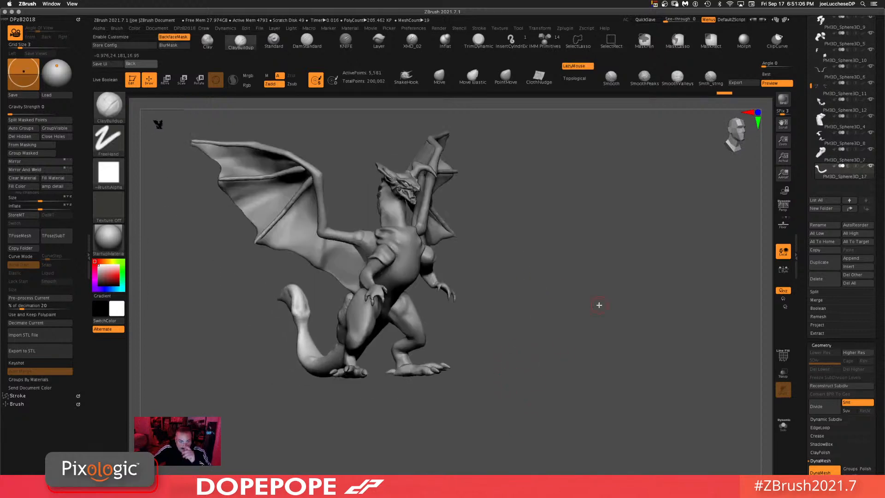
drag(507, 271, 521, 286)
alt+drag(563, 307, 553, 341)
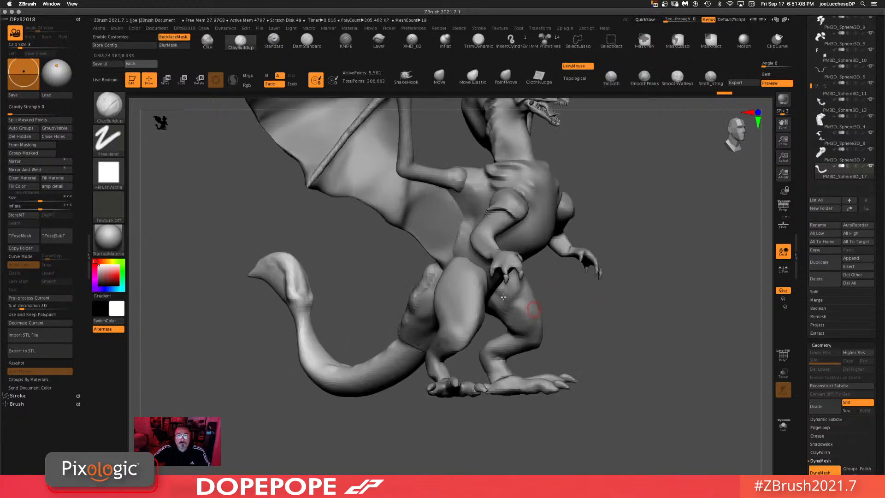
Step: Select the upper arm subtool and build up the shoulder and upper arm with ClayBuildup
alt+click(480, 186)
key(space)
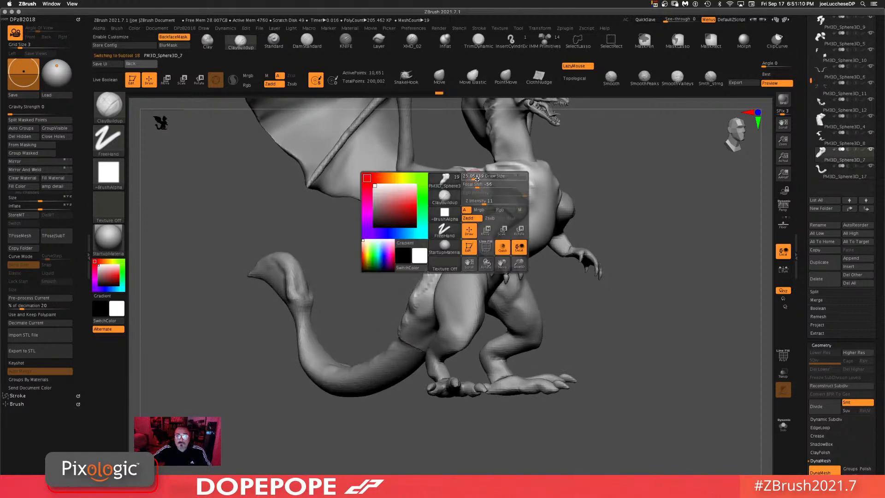
alt+click(405, 148)
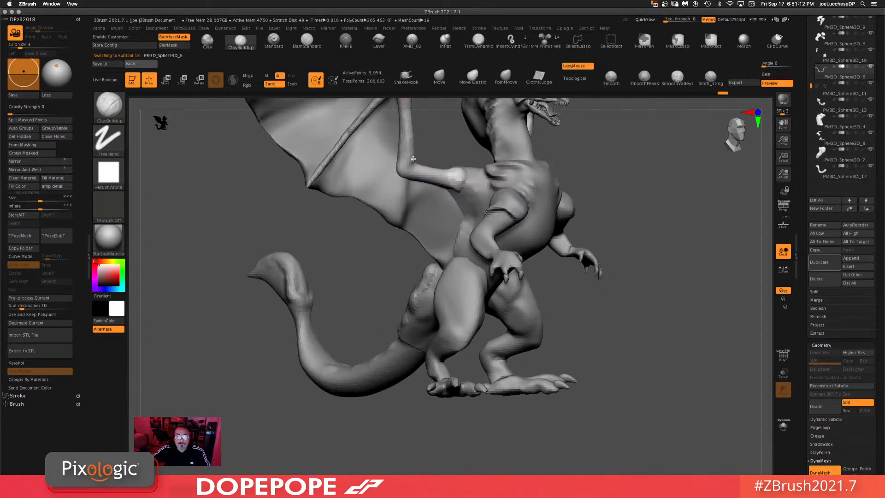
drag(424, 165, 467, 181)
drag(686, 220, 631, 206)
mouse_move(470, 167)
mouse_down()
mouse_move(459, 176)
mouse_move(471, 167)
mouse_up()
drag(682, 180, 687, 244)
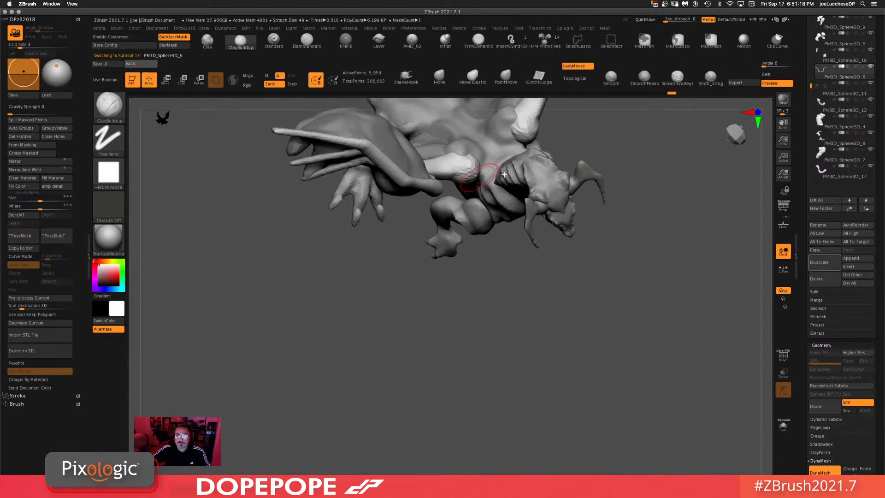
Step: Select the forearm subtool and sculpt its surface with ClayBuildup strokes
ctrl+drag(710, 172, 601, 397)
mouse_move(586, 369)
mouse_down()
mouse_move(570, 289)
mouse_move(645, 284)
mouse_up()
mouse_move(692, 259)
alt+mouse_down()
mouse_move(580, 347)
mouse_move(606, 351)
mouse_move(616, 256)
alt+mouse_up()
alt+click(364, 243)
shift+drag(372, 239, 380, 241)
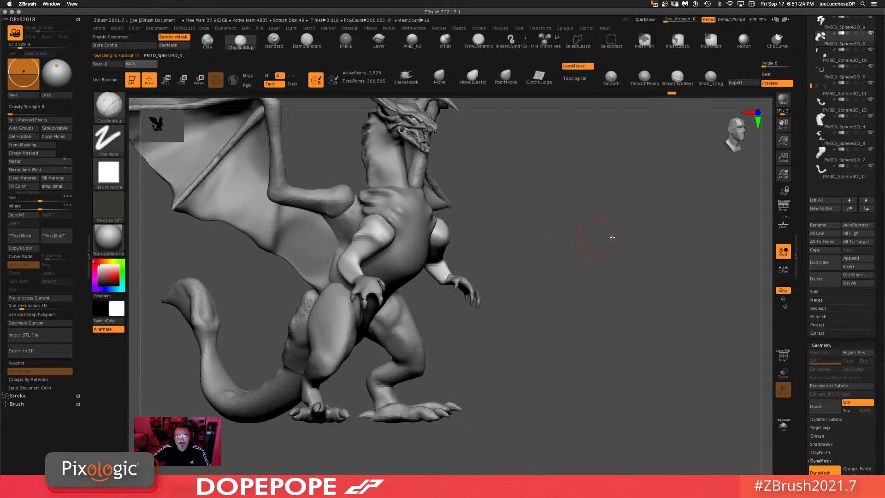
drag(612, 238, 608, 255)
alt+drag(537, 295, 519, 336)
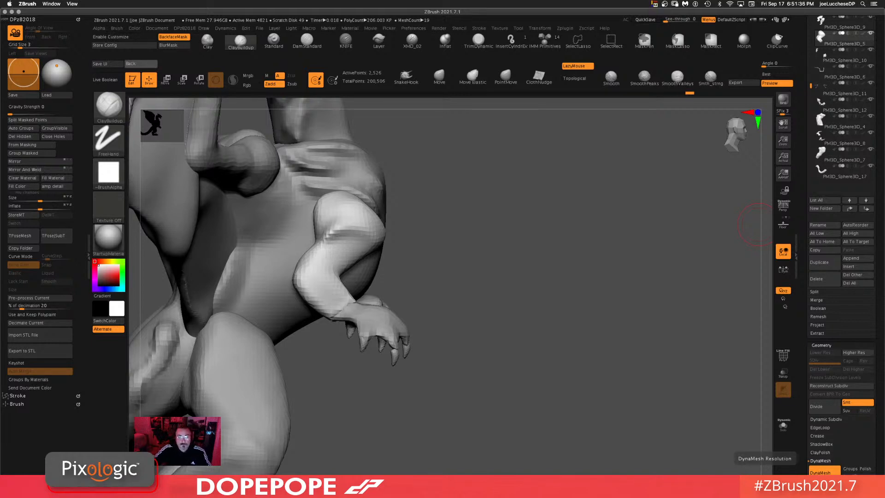
Step: Sculpt and smooth the hand around the wrist and claws
alt+click(401, 337)
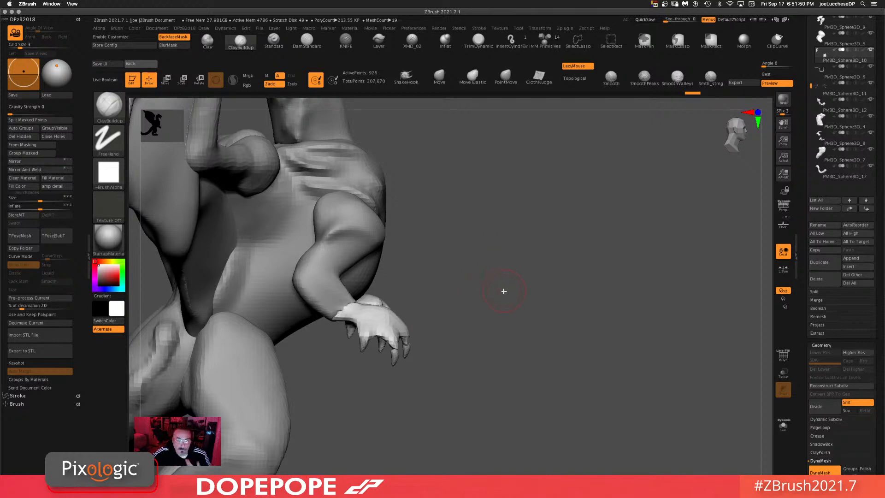
drag(515, 299, 502, 319)
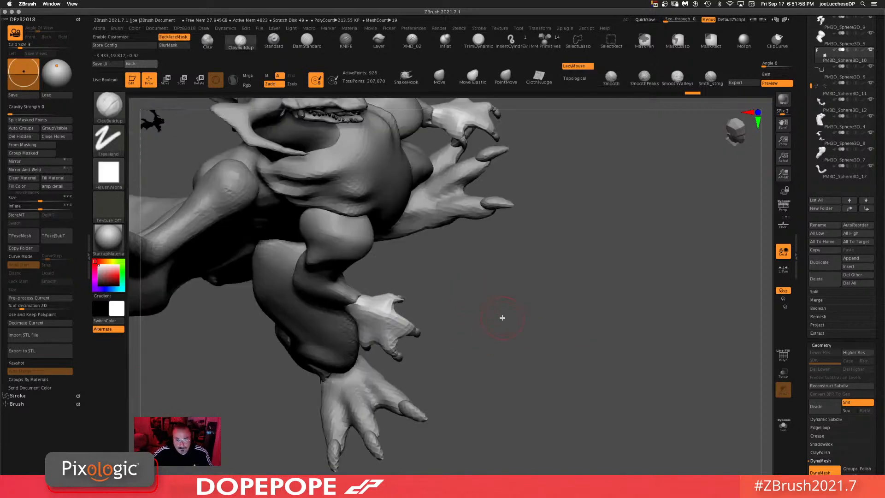
drag(591, 345, 364, 345)
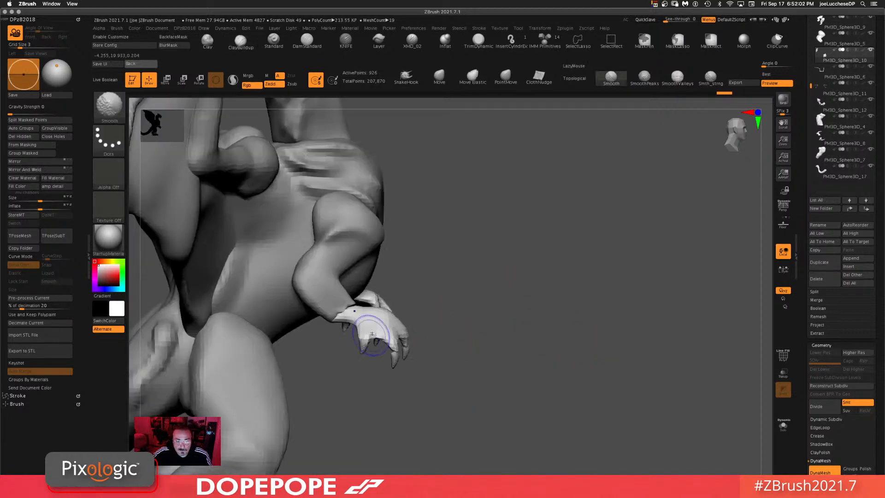
drag(518, 356, 551, 317)
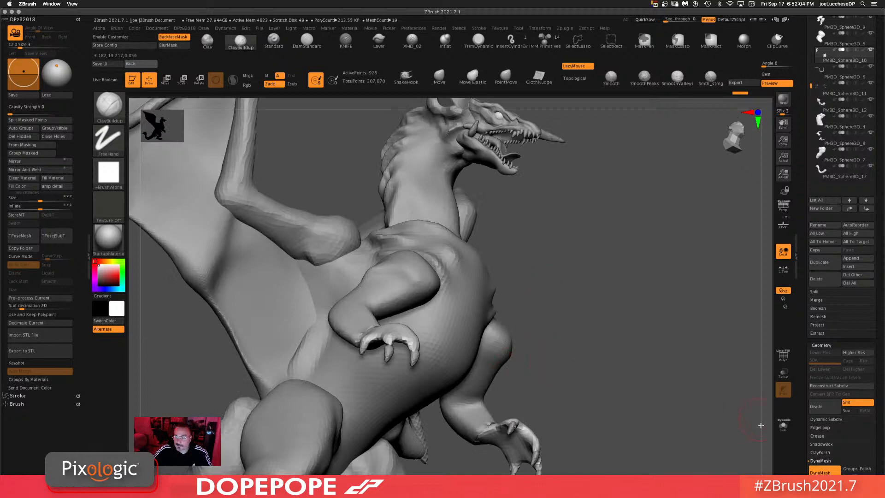
ctrl+drag(633, 322, 662, 393)
shift+drag(558, 306, 568, 350)
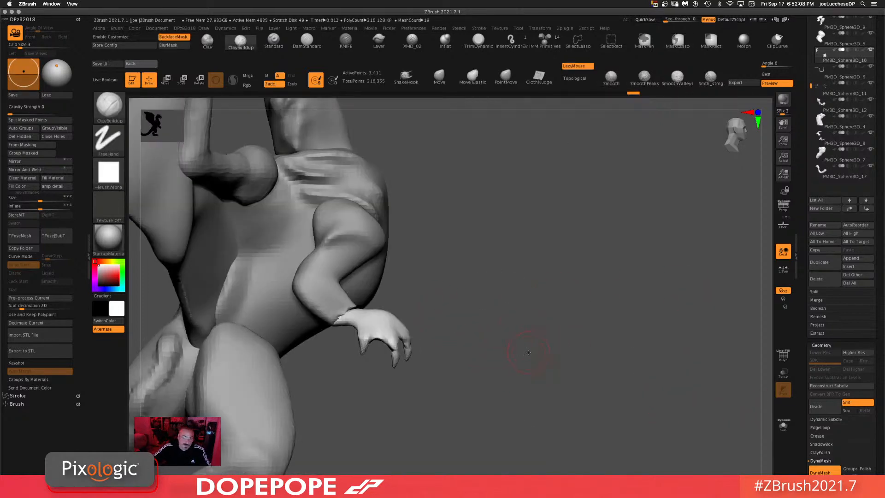
alt+drag(590, 341, 569, 334)
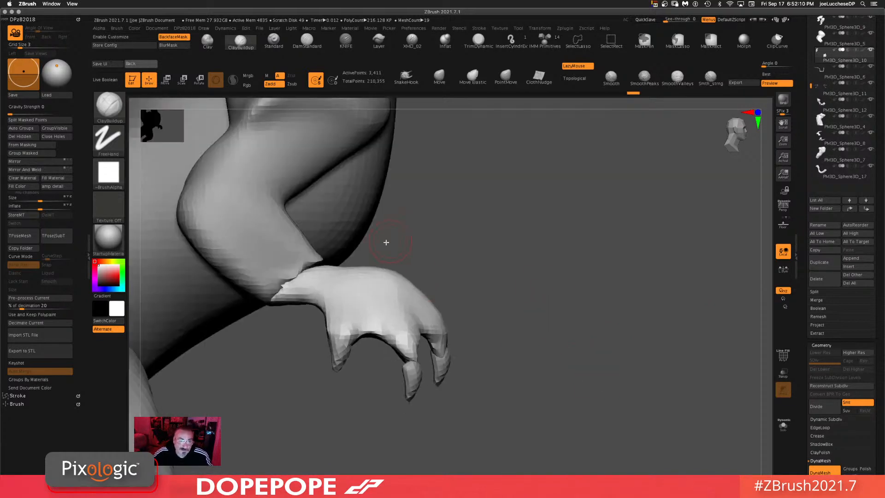
Step: Select the arm subtool, turn on the floor grid and orbit around the dragon to inspect the arm
alt+click(275, 235)
alt+drag(605, 273, 577, 220)
alt+drag(602, 279, 757, 293)
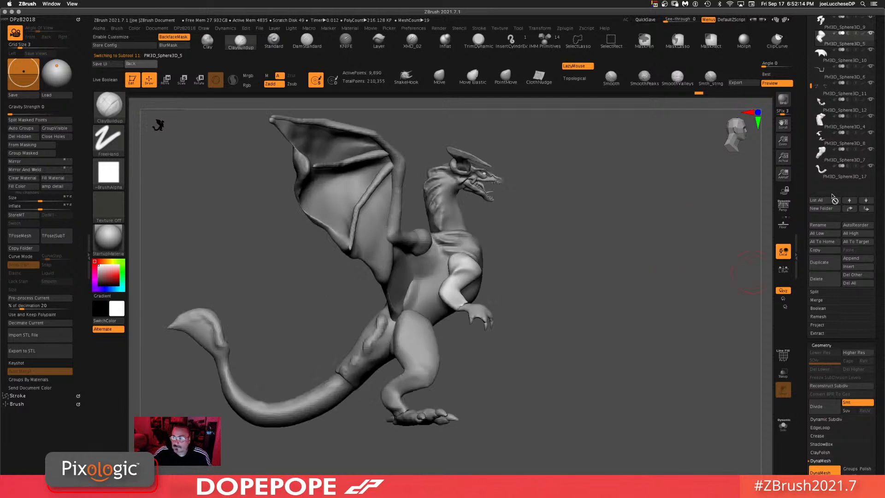
click(783, 226)
drag(621, 293, 679, 280)
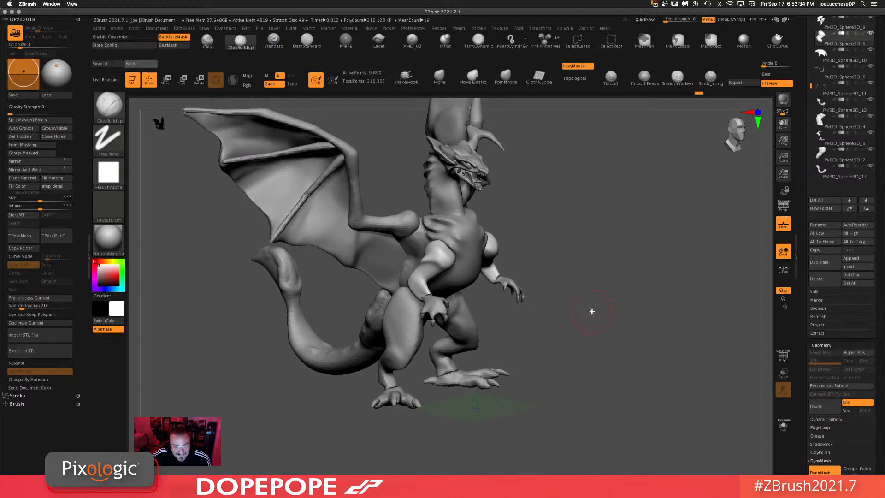
drag(577, 347, 587, 338)
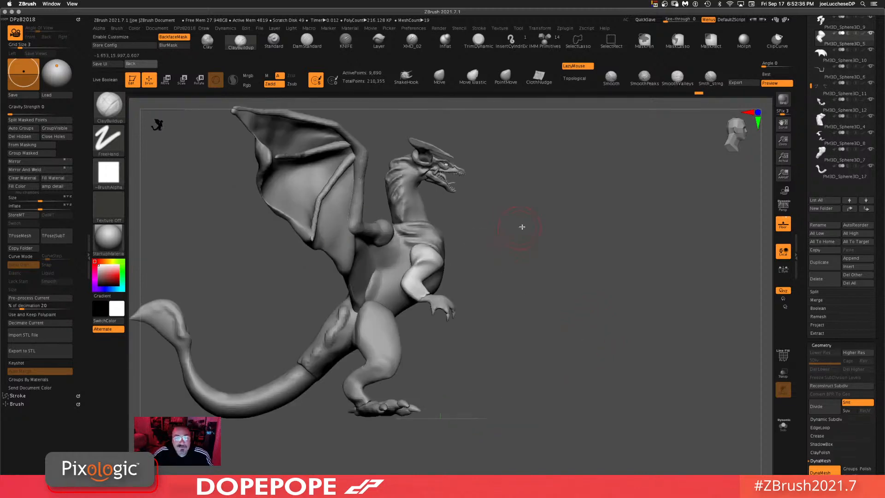
drag(599, 245, 605, 271)
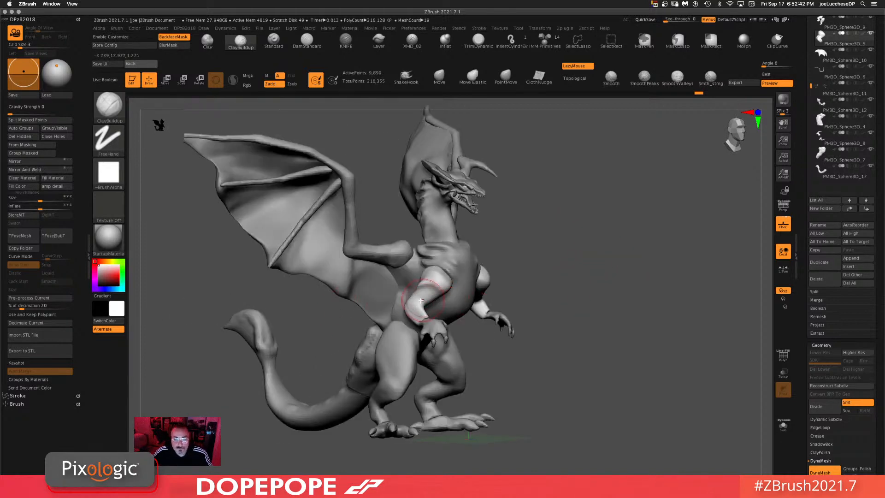
drag(603, 264, 577, 272)
Step: Isolate the selected arm subtool in Solo mode and frame it in view
right_click(599, 281)
click(783, 426)
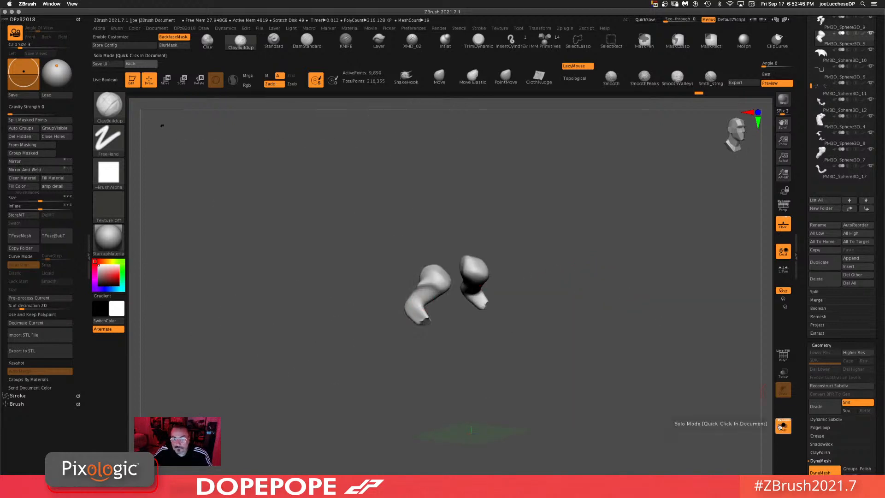
alt+drag(610, 392, 615, 456)
key(f)
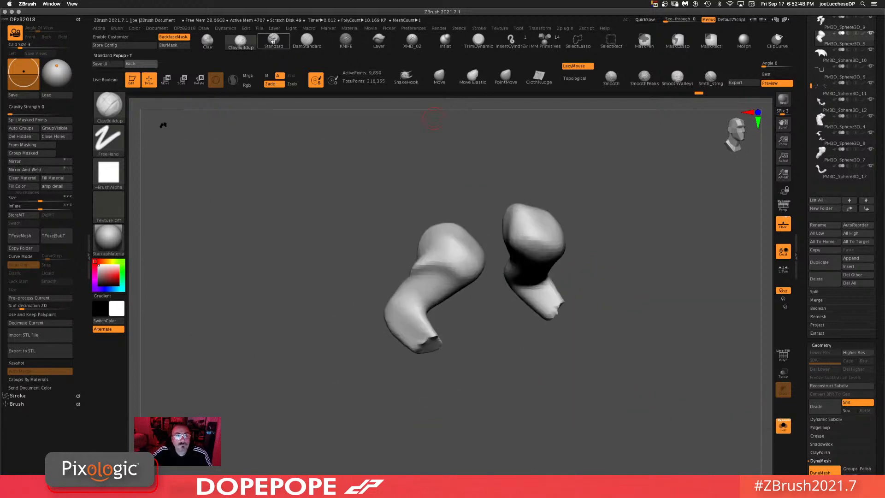
Step: Switch to the DamStandard brush and carve crease lines into the isolated arm pieces
click(305, 40)
mouse_move(683, 283)
mouse_down()
mouse_move(447, 295)
mouse_move(479, 284)
mouse_move(491, 265)
mouse_up()
drag(490, 318, 503, 331)
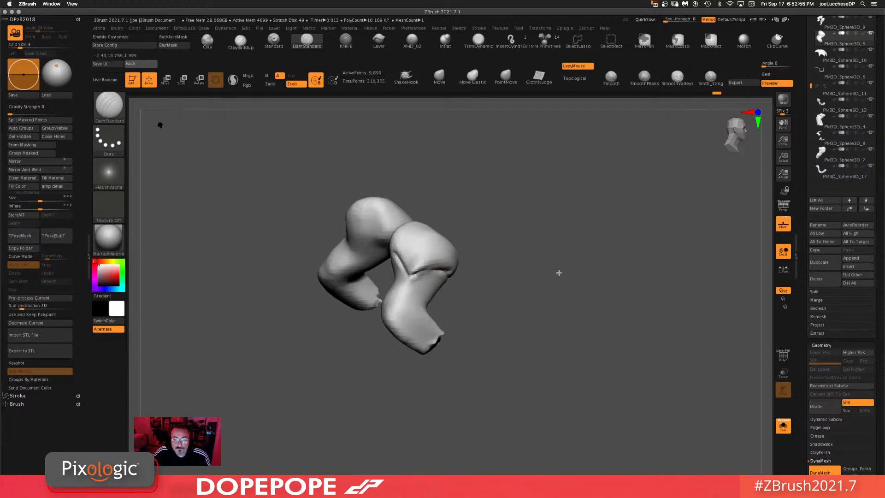
mouse_move(559, 273)
mouse_down()
mouse_move(447, 272)
mouse_move(411, 299)
mouse_move(415, 312)
mouse_move(502, 331)
mouse_up()
drag(454, 315, 482, 279)
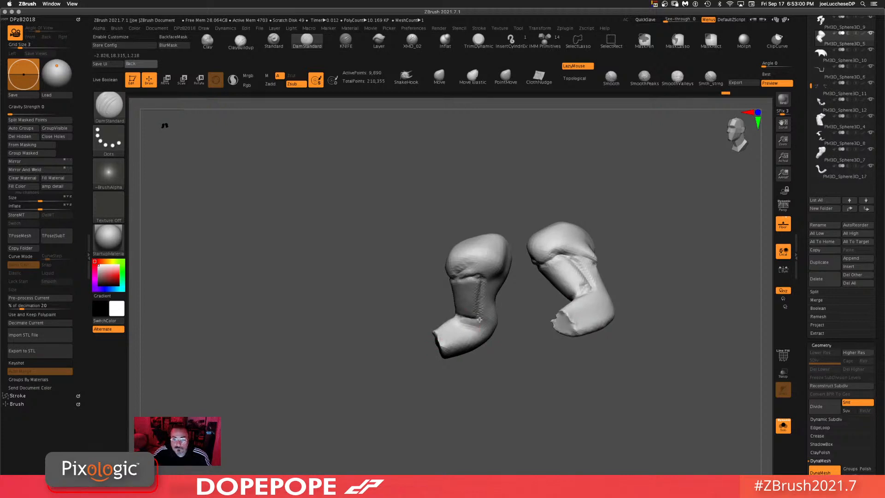
Step: Carve further crease lines along both isolated arm pieces with the DamStandard brush
drag(520, 390, 549, 410)
drag(511, 358, 549, 355)
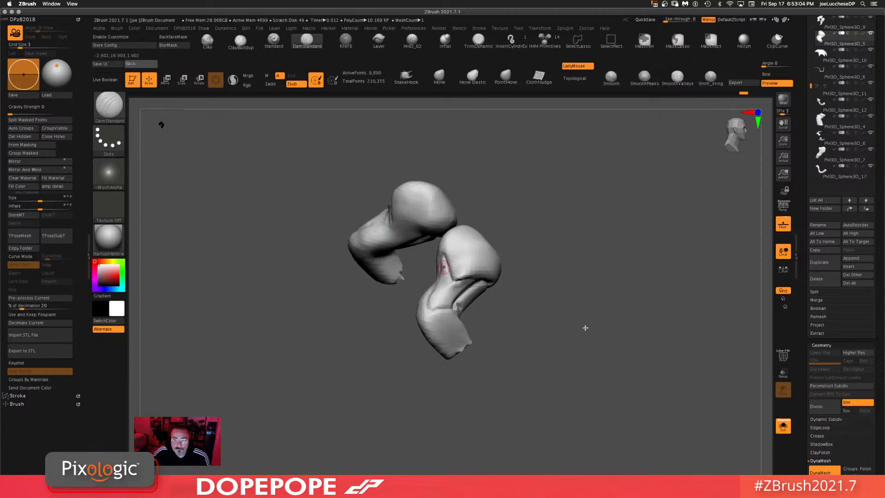
drag(585, 327, 431, 332)
drag(480, 393, 422, 314)
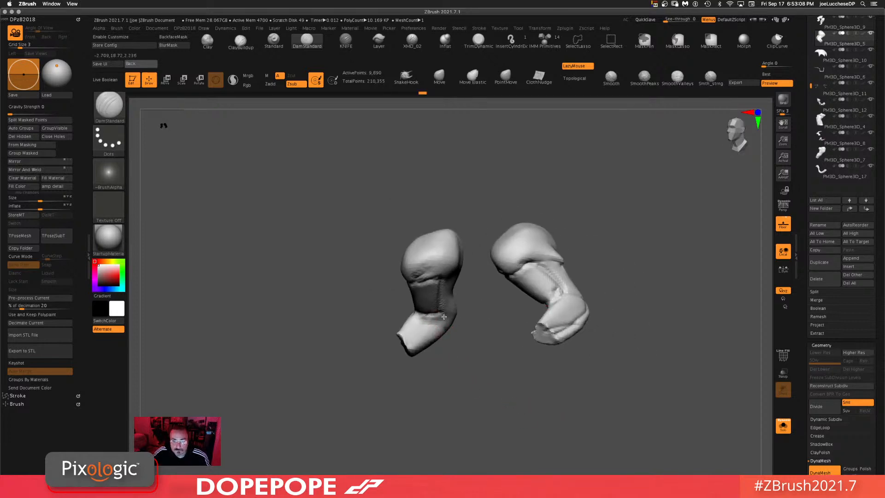
Step: Turn off Solo mode, frame the whole dragon and orbit around it to review the model
click(783, 425)
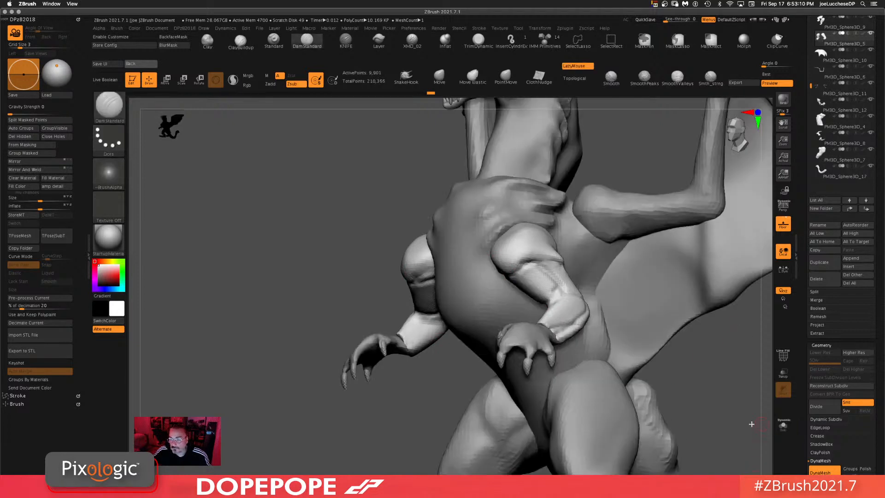
key(f)
shift+drag(670, 345, 557, 320)
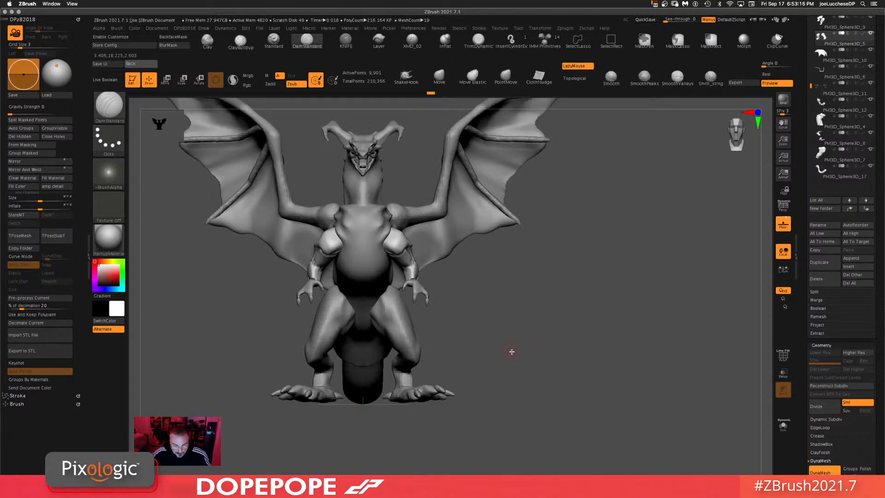
drag(502, 360, 522, 358)
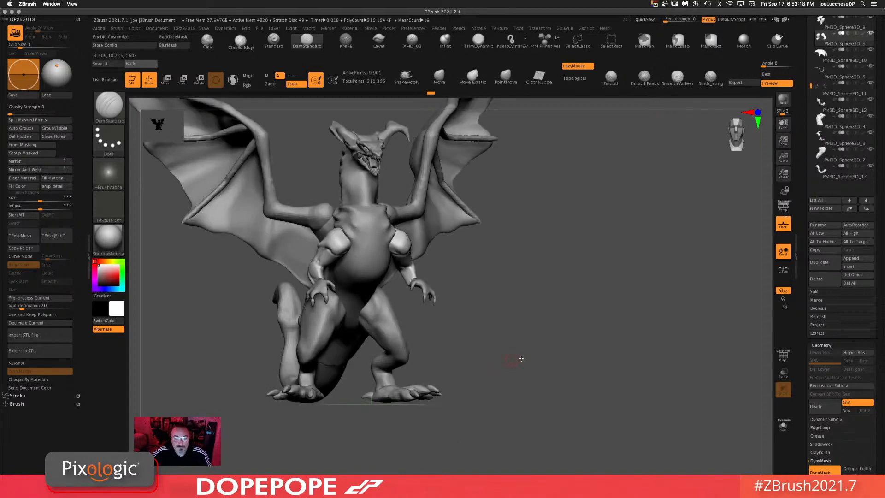
drag(525, 316, 562, 360)
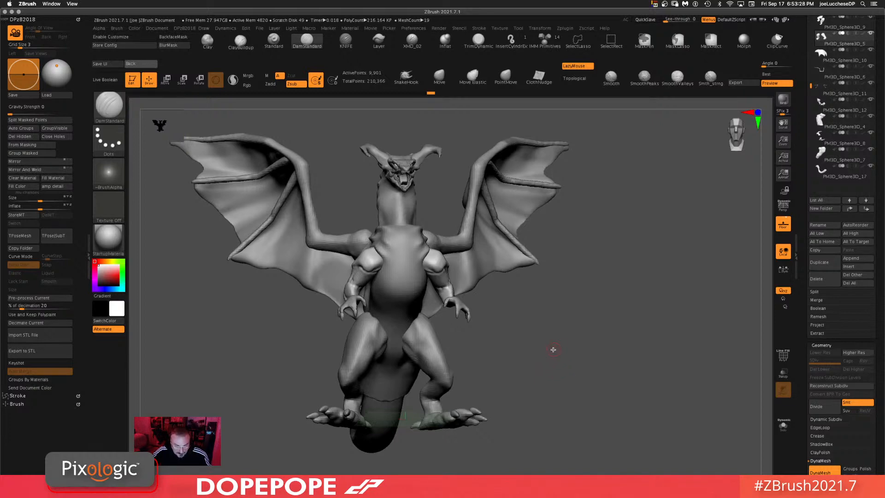
drag(560, 351, 520, 376)
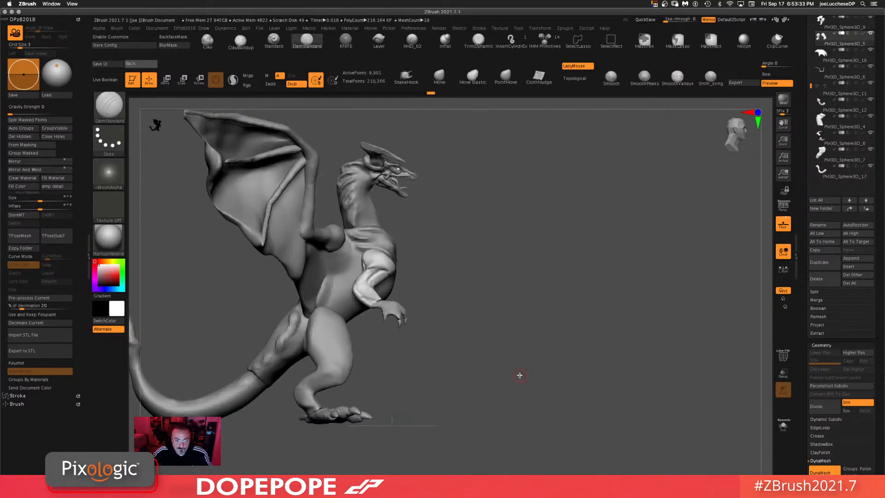
Step: Select the leg subtool and reshape the thigh and lower leg with the Move brush in Topological mode
alt+click(308, 385)
click(439, 78)
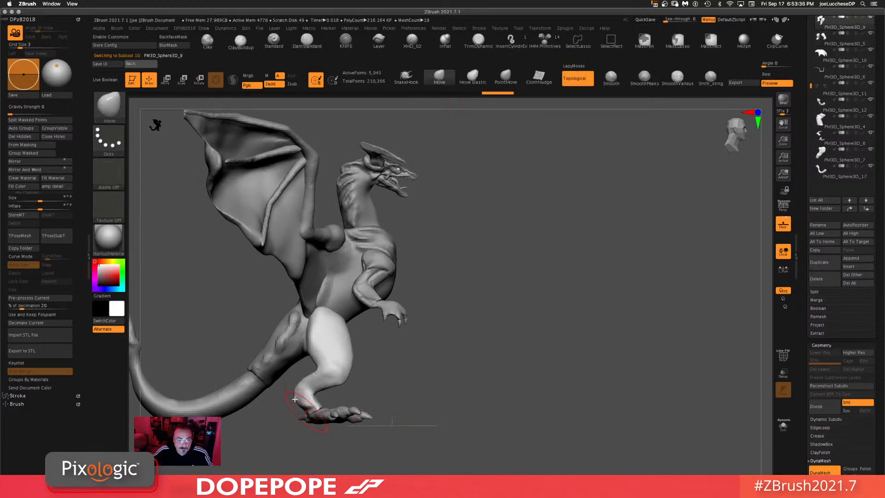
mouse_move(296, 400)
mouse_down()
mouse_move(312, 385)
mouse_move(304, 379)
mouse_move(313, 395)
mouse_up()
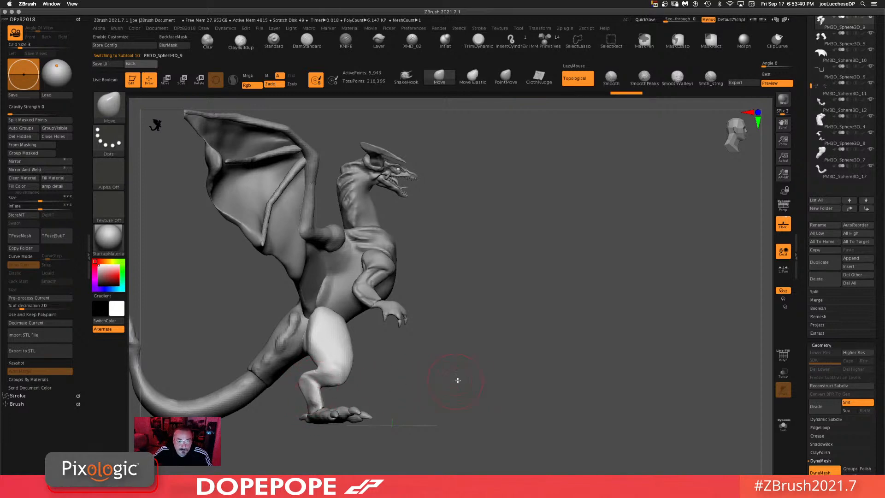
alt+drag(484, 381, 592, 281)
mouse_move(457, 273)
mouse_down()
mouse_move(466, 278)
mouse_move(458, 231)
mouse_up()
click(591, 247)
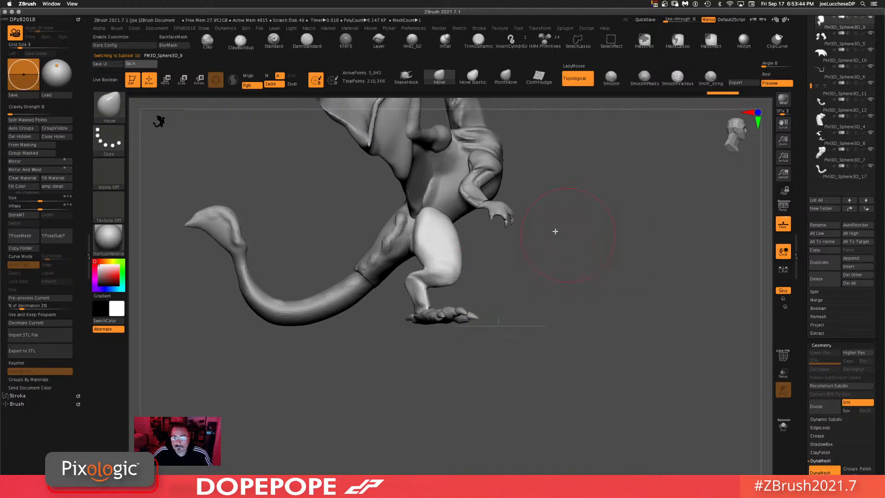
drag(439, 234, 449, 235)
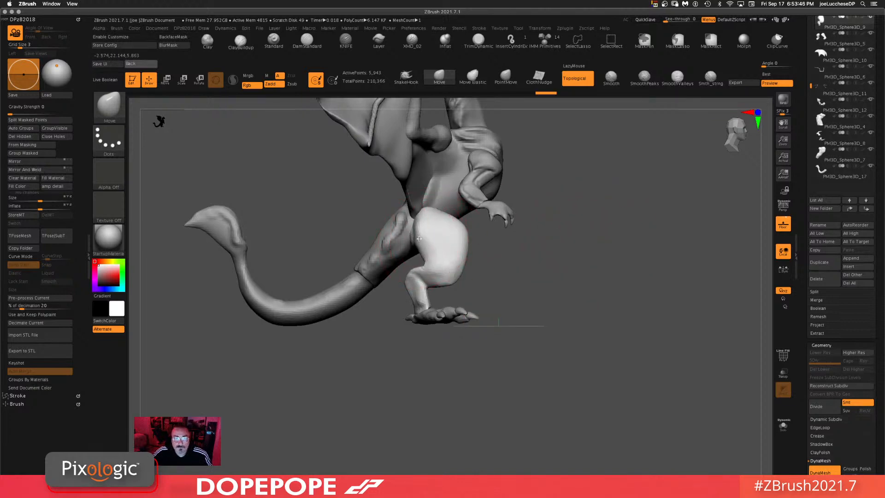
drag(545, 292, 635, 286)
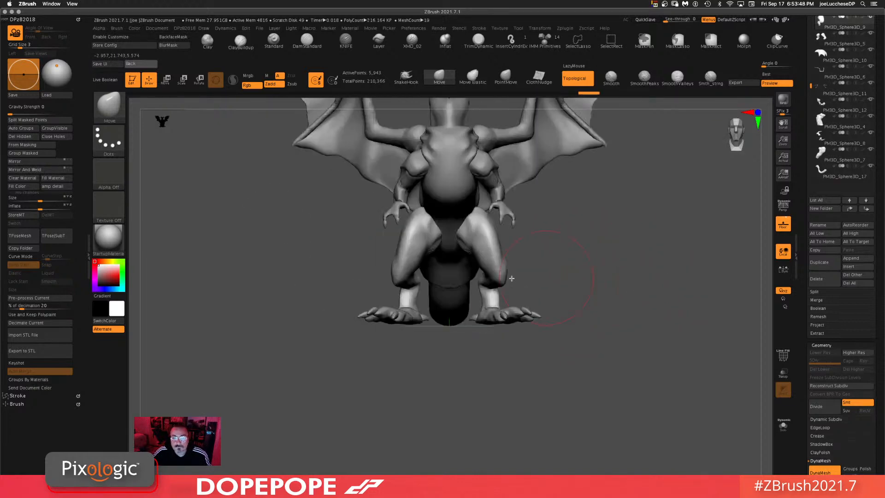
drag(412, 282, 423, 285)
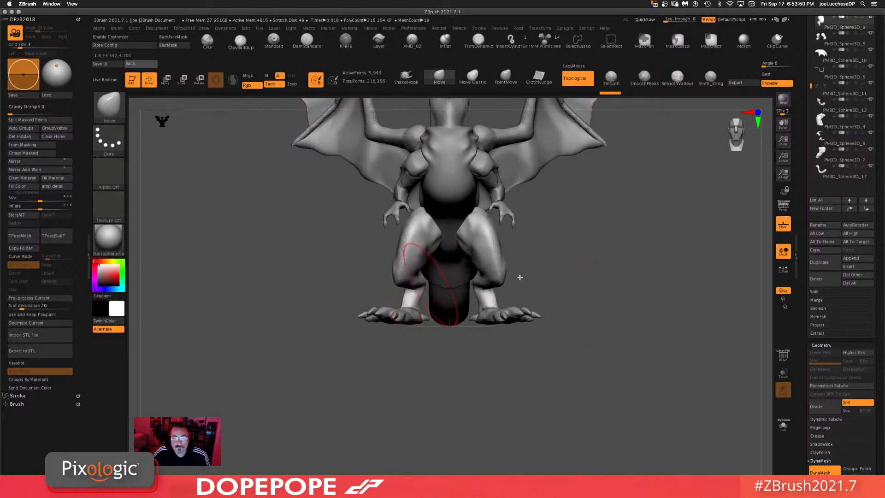
alt+drag(639, 319, 582, 342)
drag(534, 308, 623, 323)
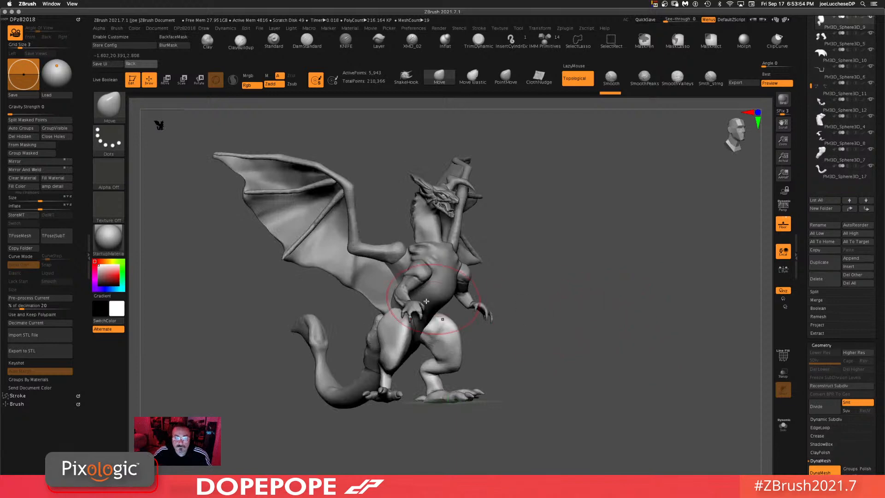
drag(546, 247, 604, 290)
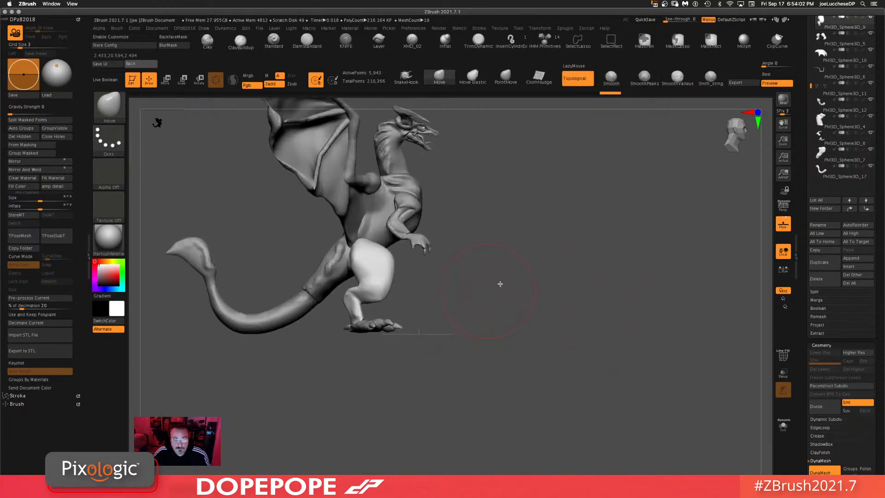
Step: Switch between the arm subtools and pull the forearms and hands into position with the Move brush
alt+click(399, 230)
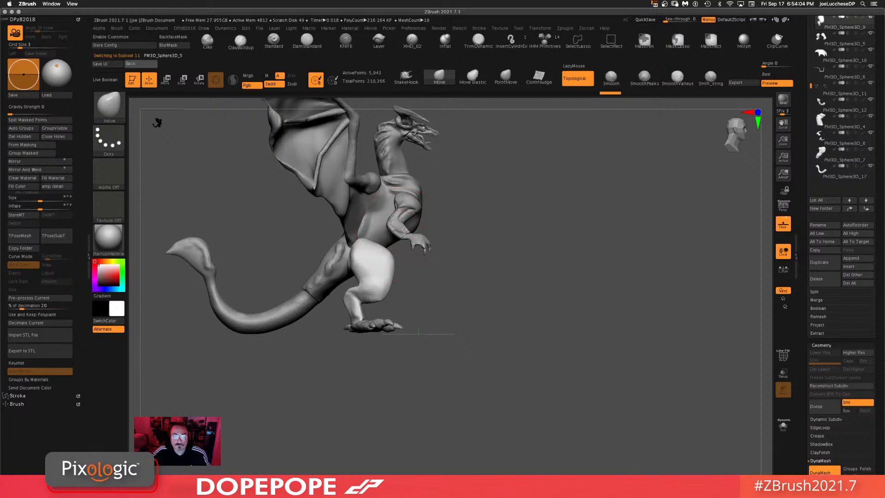
key(space)
drag(541, 224, 532, 225)
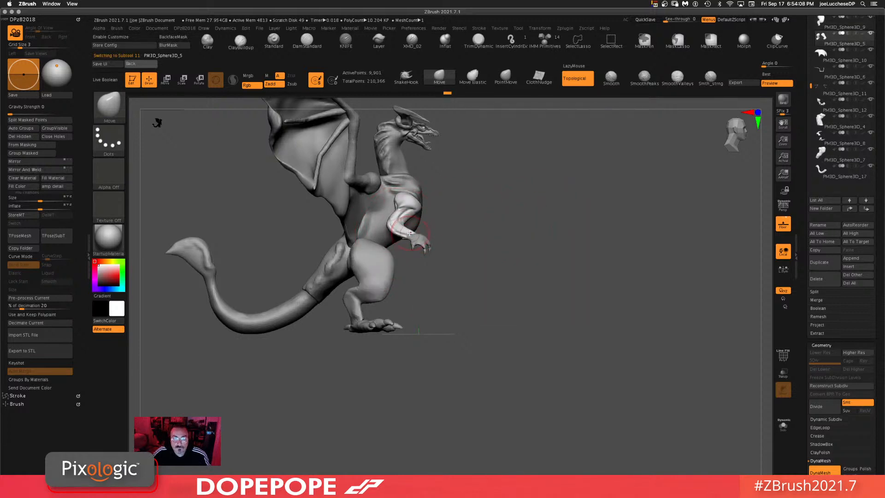
alt+click(402, 239)
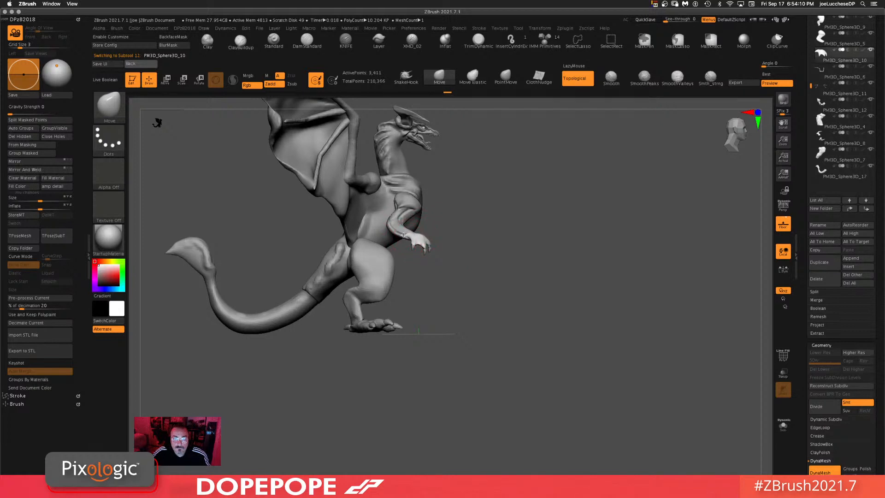
drag(531, 189, 502, 278)
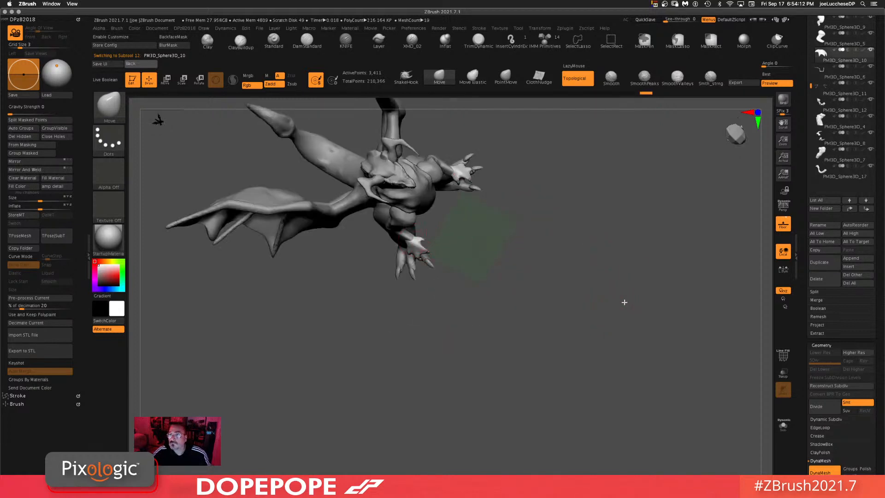
drag(625, 302, 635, 254)
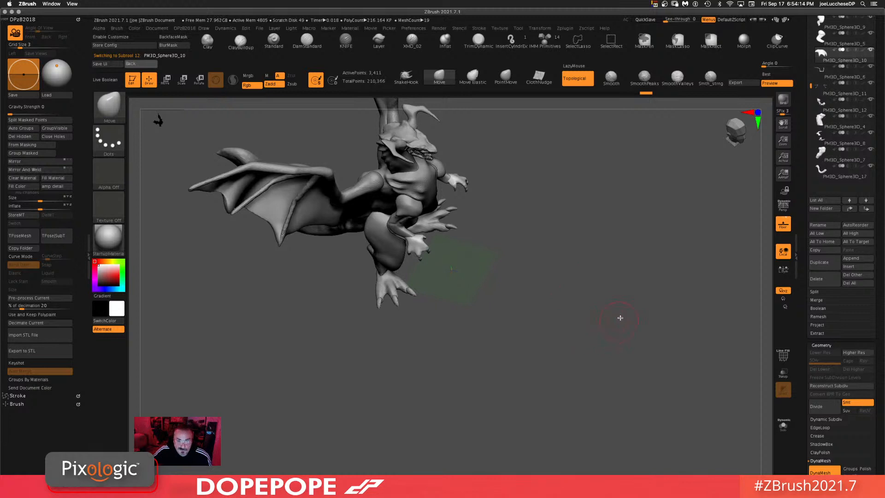
mouse_move(620, 317)
mouse_down()
mouse_move(607, 300)
mouse_move(618, 314)
mouse_move(611, 322)
mouse_move(643, 349)
mouse_move(620, 355)
mouse_up()
alt+drag(567, 388, 549, 461)
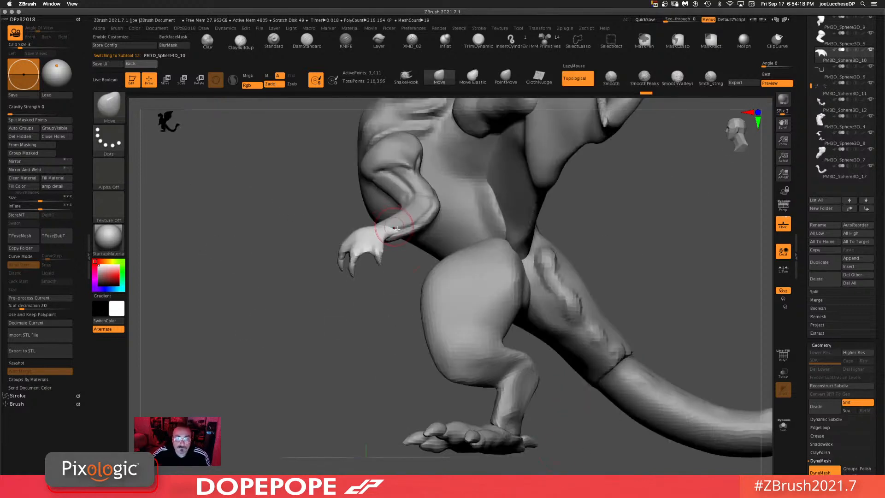
mouse_move(402, 240)
mouse_down()
mouse_move(403, 306)
mouse_move(402, 234)
mouse_up()
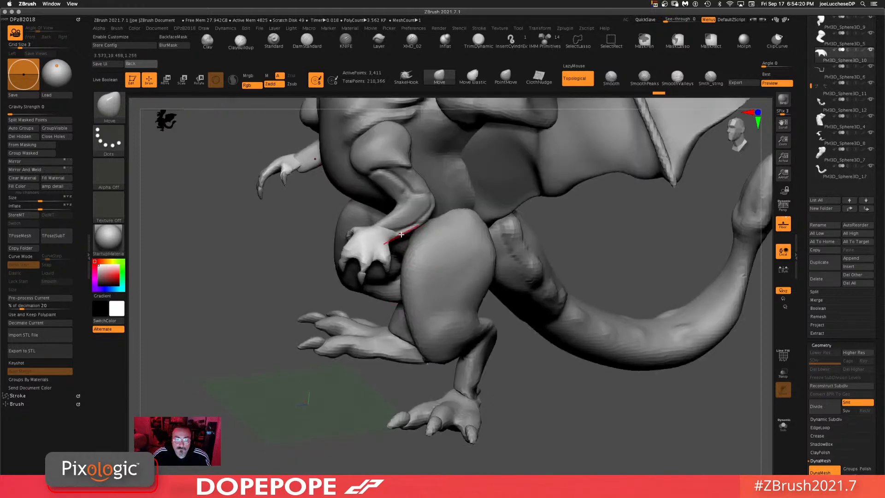
drag(622, 243, 565, 224)
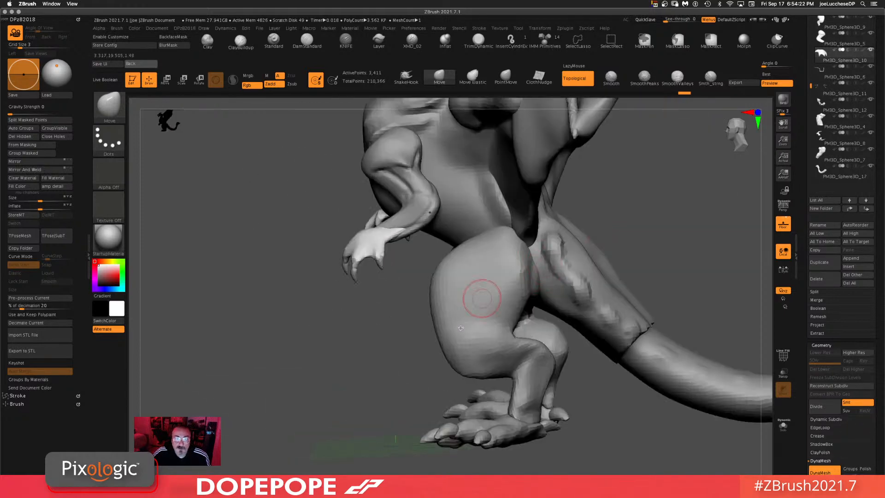
alt+drag(303, 371, 309, 318)
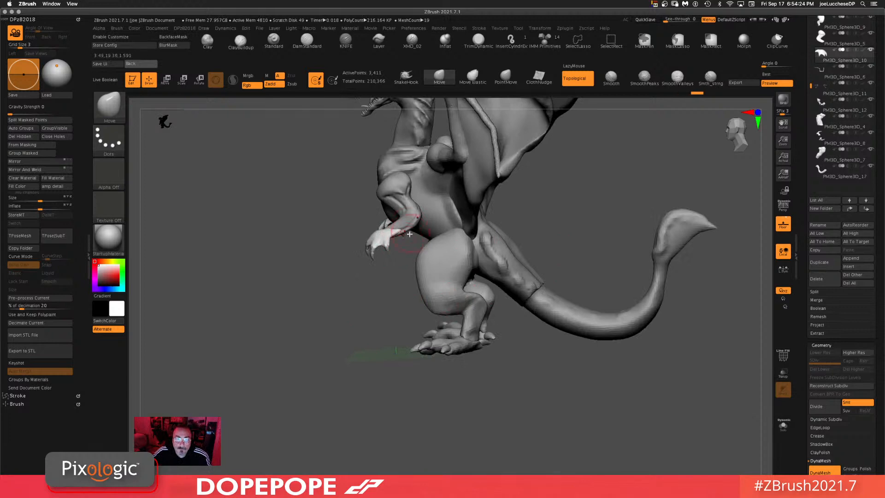
drag(408, 216, 407, 221)
key(space)
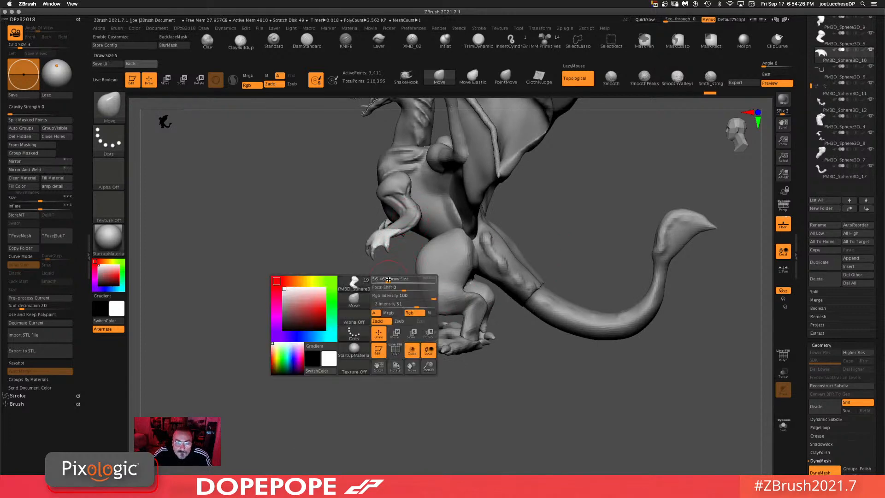
drag(391, 281, 387, 281)
alt+click(407, 226)
drag(579, 192, 412, 234)
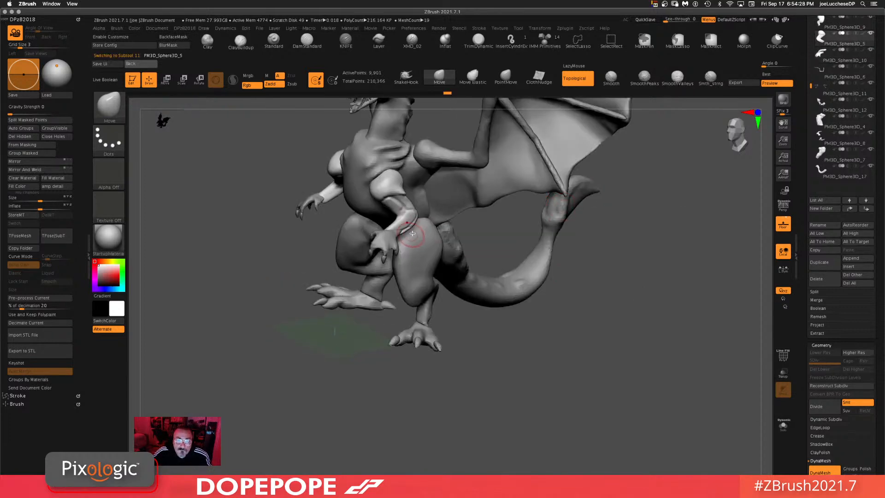
drag(619, 295, 404, 262)
alt+click(419, 254)
drag(707, 320, 641, 279)
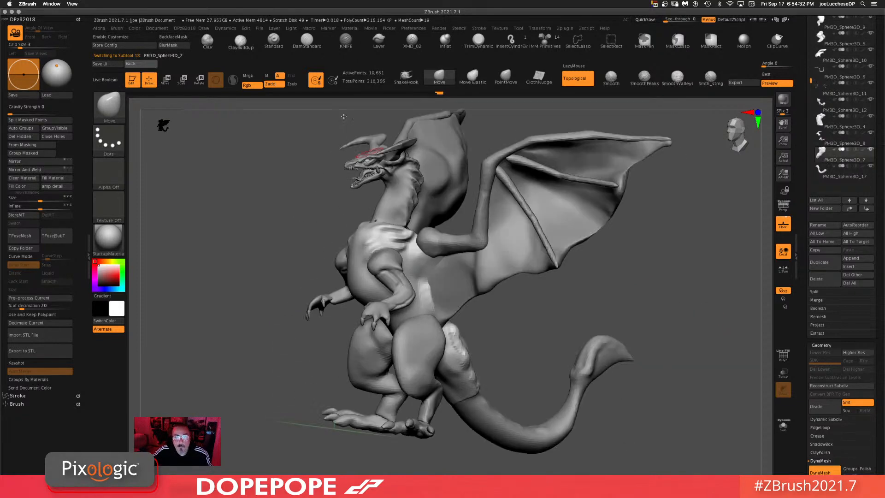
Step: Switch to the DamStandard brush and carve a crease into the body below the wing
click(275, 40)
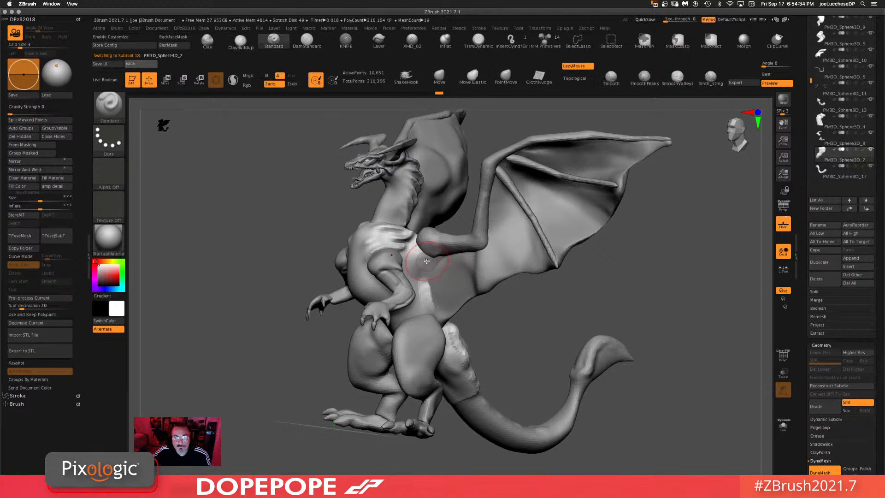
click(307, 43)
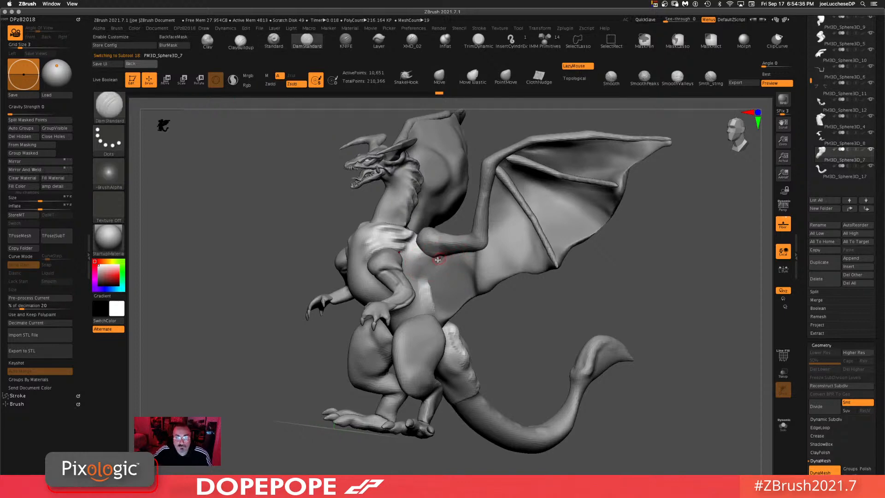
mouse_move(438, 259)
mouse_down()
mouse_move(418, 266)
mouse_move(419, 293)
mouse_move(421, 278)
mouse_move(433, 306)
mouse_up()
drag(688, 315, 677, 284)
drag(586, 343, 601, 330)
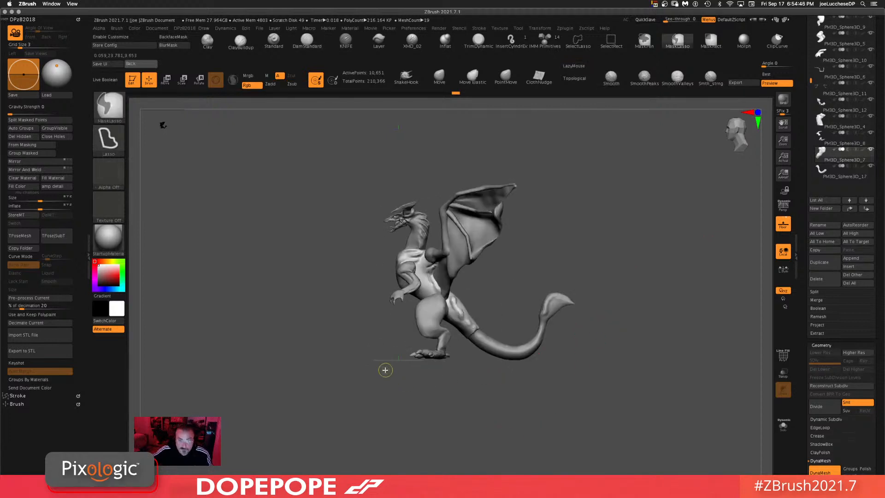
mouse_move(533, 425)
mouse_down()
mouse_move(571, 411)
mouse_move(512, 373)
mouse_move(512, 348)
mouse_move(593, 409)
mouse_move(546, 350)
mouse_move(585, 323)
mouse_move(530, 258)
mouse_up()
Step: Switch to the Move brush, select the rear foot subtool and nudge the foot slightly upward with the Transpose gizmo
click(440, 76)
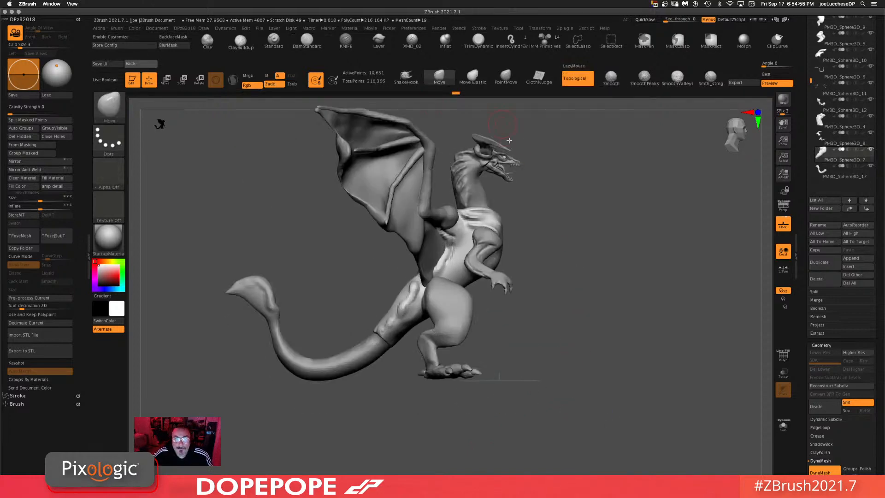
key(space)
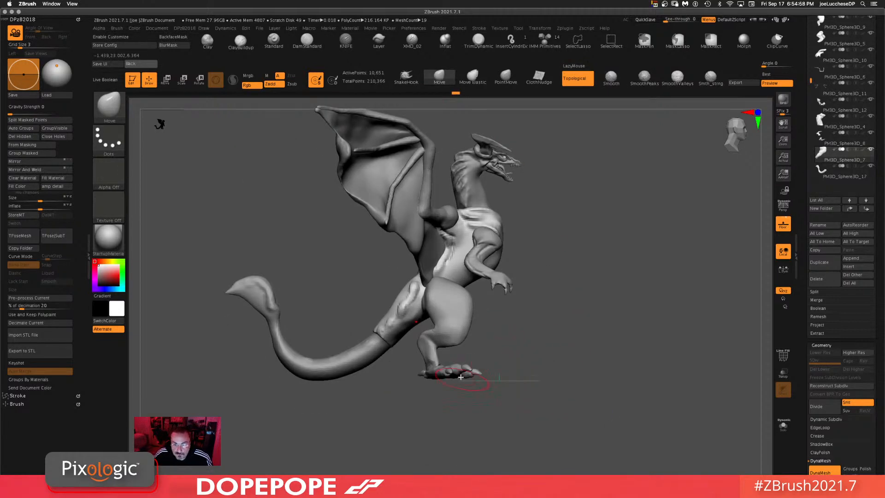
alt+click(459, 371)
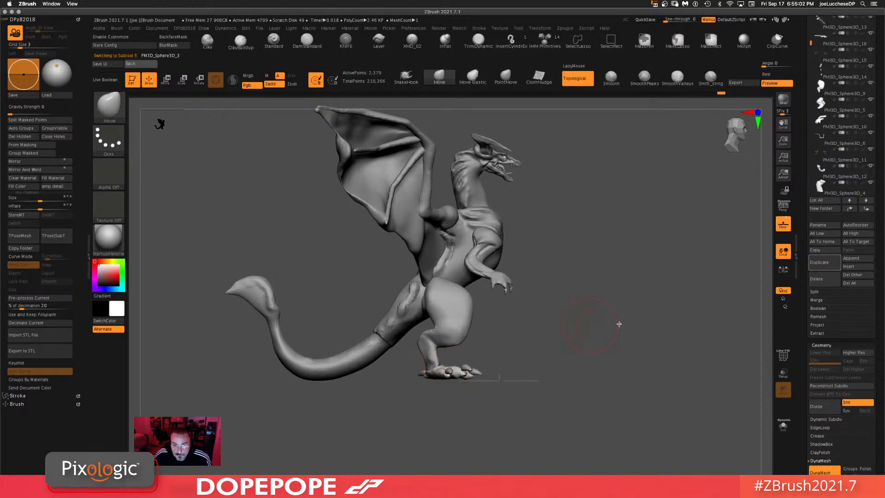
shift+drag(620, 324, 566, 332)
alt+drag(415, 402, 392, 368)
drag(401, 392, 482, 402)
mouse_move(481, 402)
alt+mouse_down()
mouse_move(492, 349)
mouse_move(460, 336)
mouse_move(406, 336)
mouse_move(377, 362)
mouse_move(519, 384)
alt+mouse_up()
ctrl+click(580, 363)
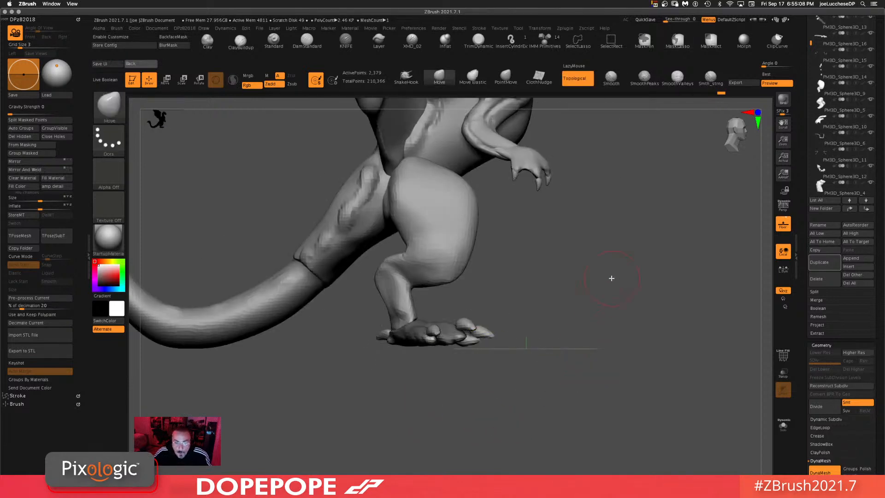
key(w)
alt+click(408, 277)
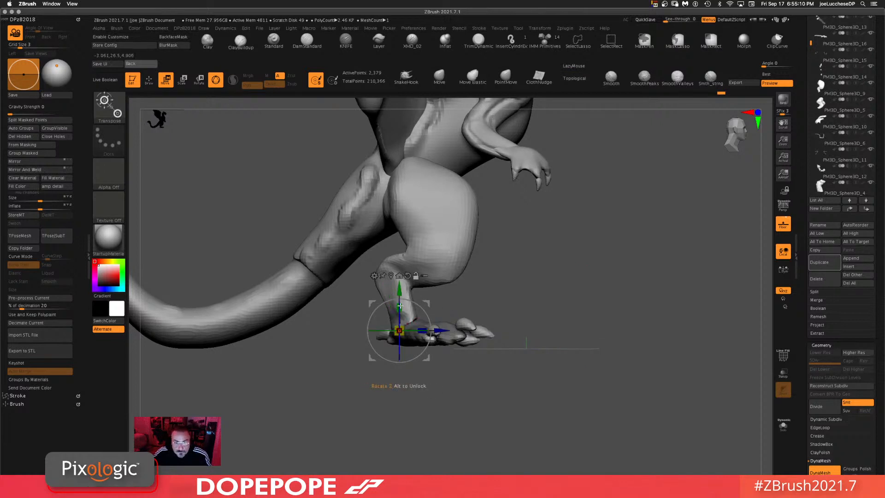
drag(400, 307, 399, 297)
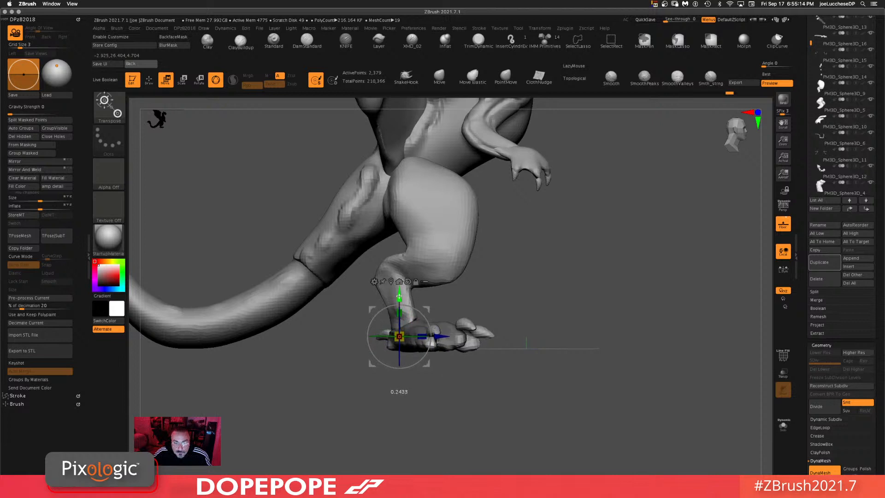
Step: Reposition the Transpose gizmo at the toes and lift the front of the foot slightly
ctrl+drag(602, 352, 587, 410)
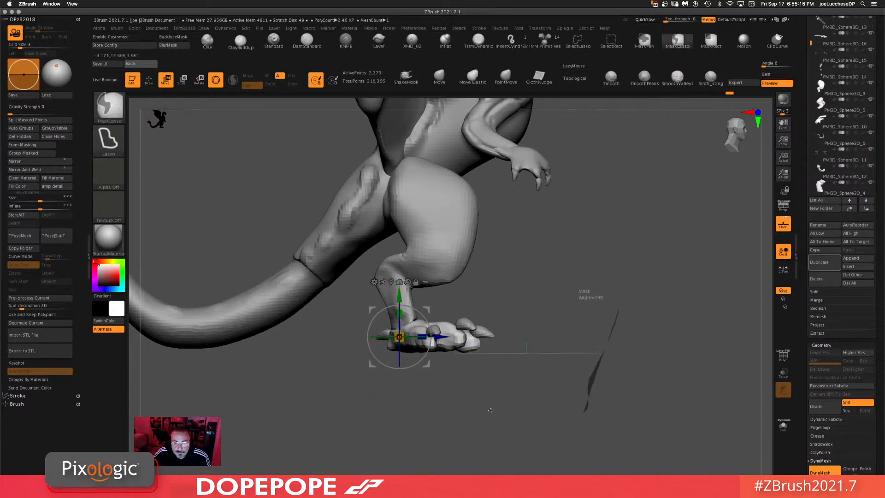
alt+drag(432, 366, 550, 382)
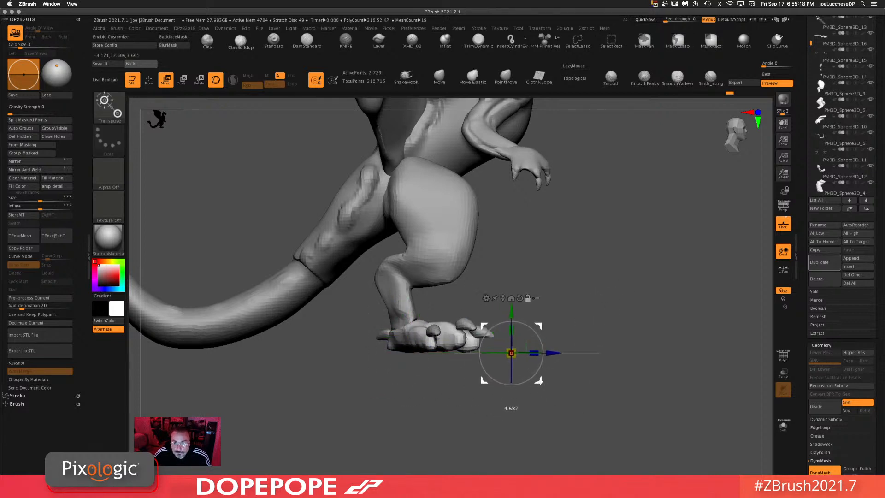
ctrl+shift+drag(513, 331, 514, 311)
mouse_move(654, 284)
shift+mouse_down()
mouse_move(628, 288)
mouse_move(639, 283)
shift+mouse_up()
alt+drag(465, 417, 391, 406)
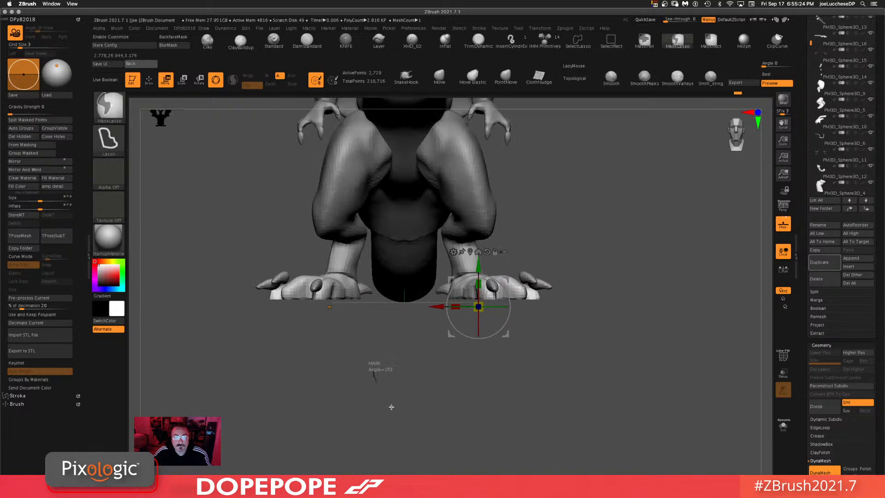
Step: Select the opposite foot subtool and rotate it slightly with the Transpose gizmo to sit flat on the ground
alt+click(315, 285)
shift+drag(609, 309, 616, 203)
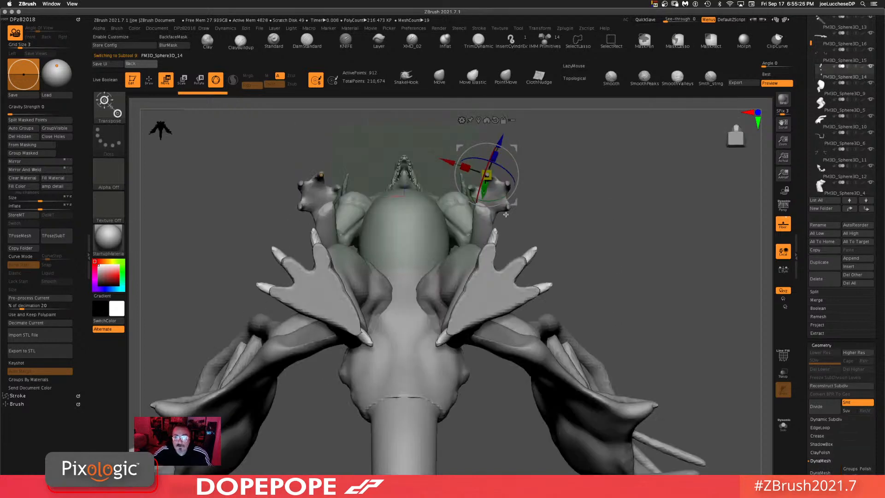
alt+drag(515, 202, 610, 338)
alt+click(528, 257)
shift+drag(553, 376, 560, 302)
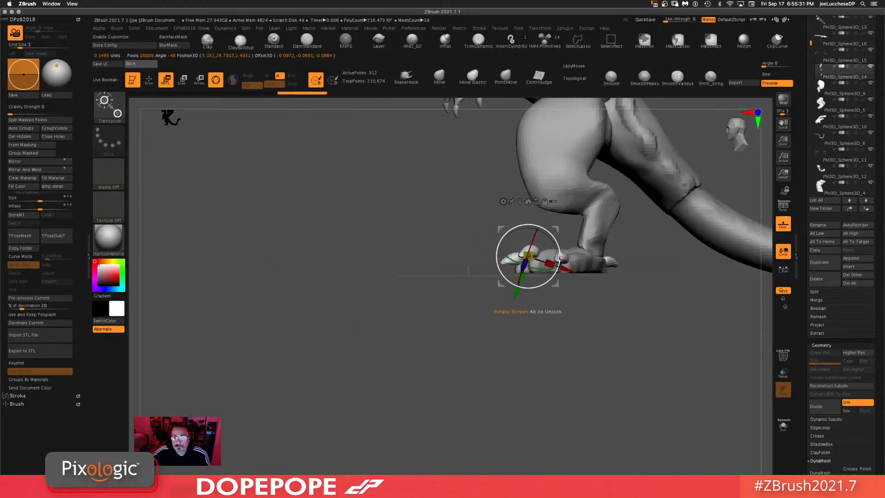
ctrl+click(537, 251)
drag(567, 275, 565, 285)
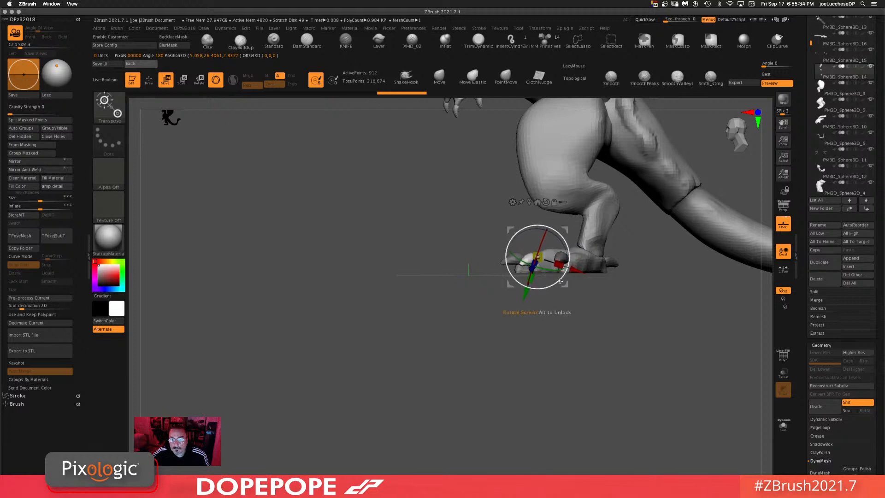
alt+drag(568, 341, 483, 375)
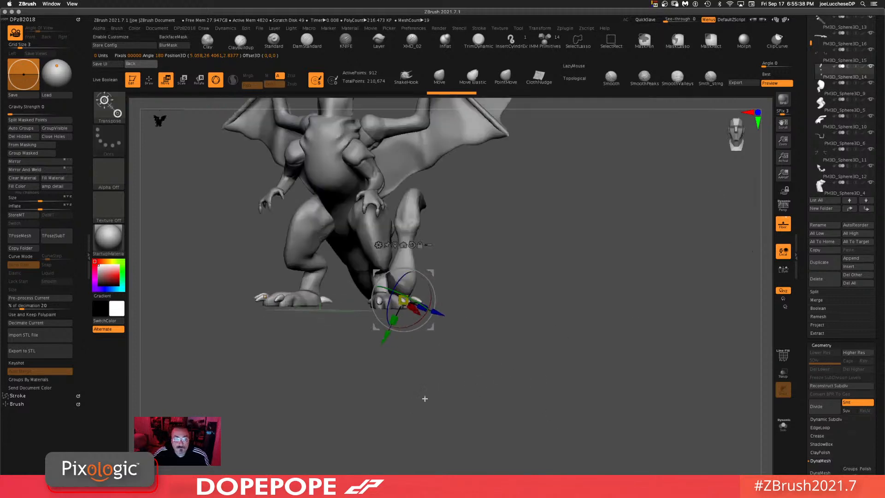
shift+drag(425, 397, 435, 396)
drag(434, 355, 412, 316)
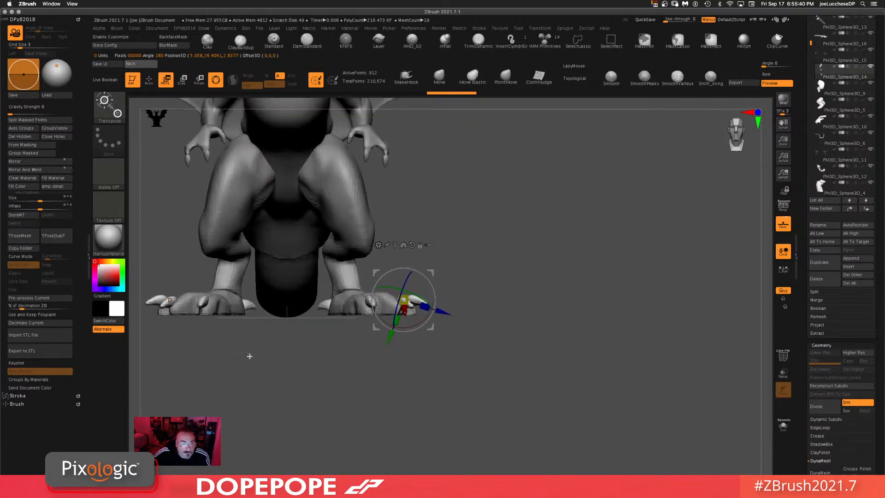
alt+drag(249, 356, 395, 300)
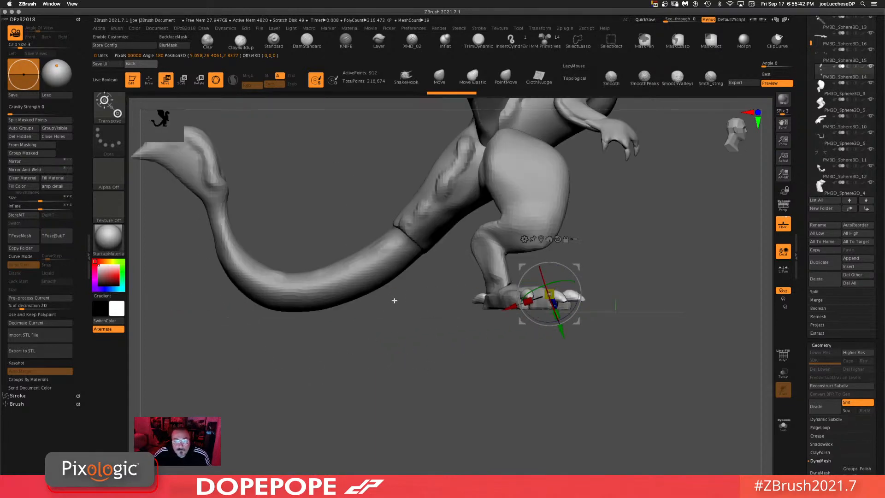
Step: Select the tail subtool, return to Draw mode and enlarge the Move brush's draw size
alt+click(300, 302)
key(q)
key(space)
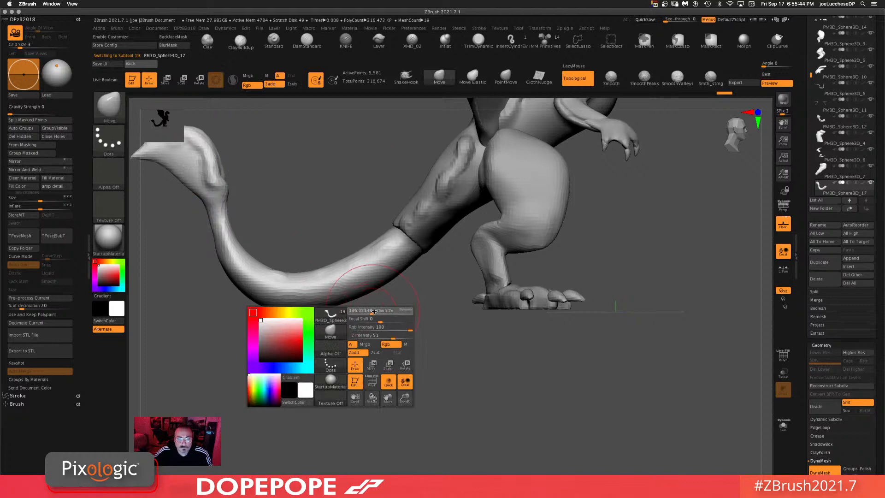
drag(374, 312, 381, 311)
drag(302, 312, 308, 302)
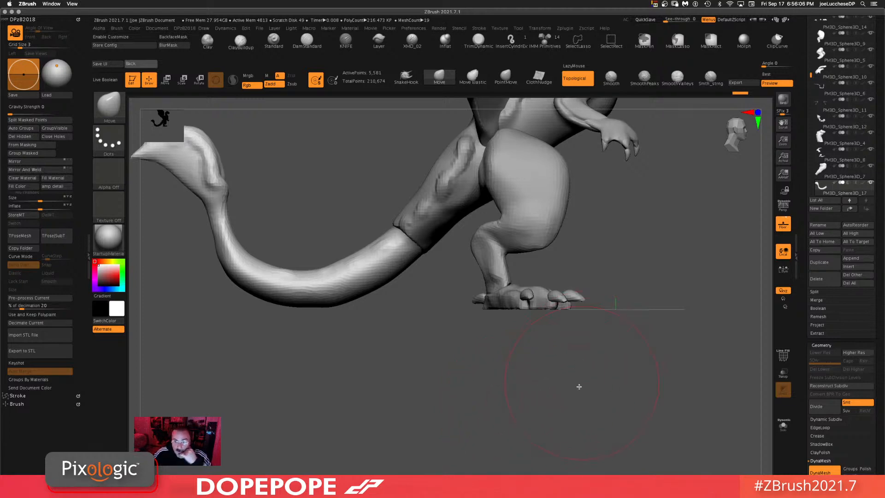
alt+drag(592, 410, 624, 400)
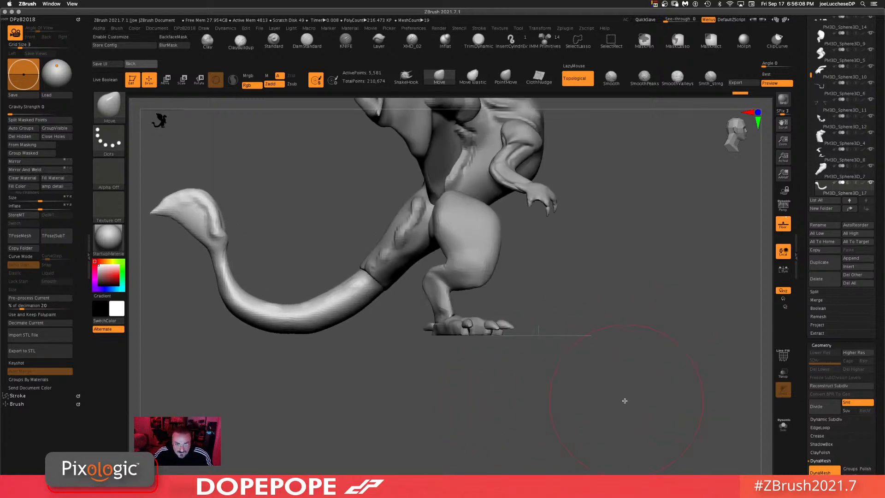
Step: Select the subtool at the tail base, shrink the brush, and reshape the tail-to-hip junction with the Move brush
alt+click(413, 255)
key(space)
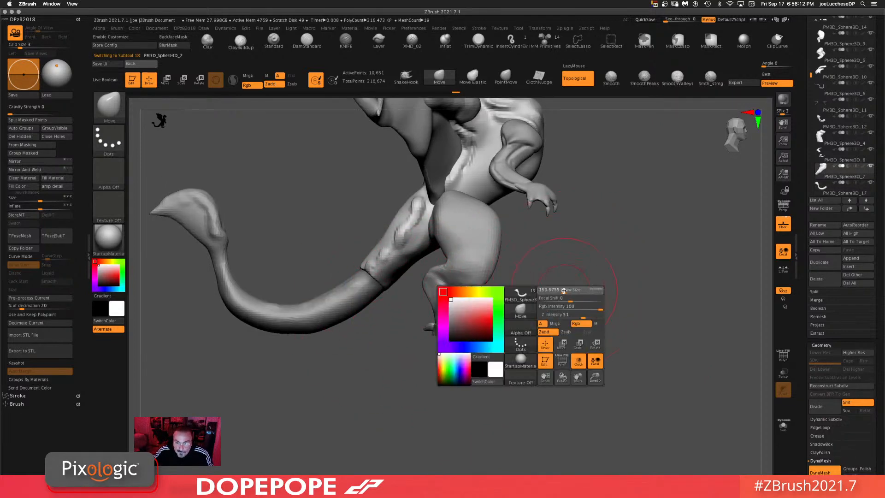
drag(411, 265, 413, 266)
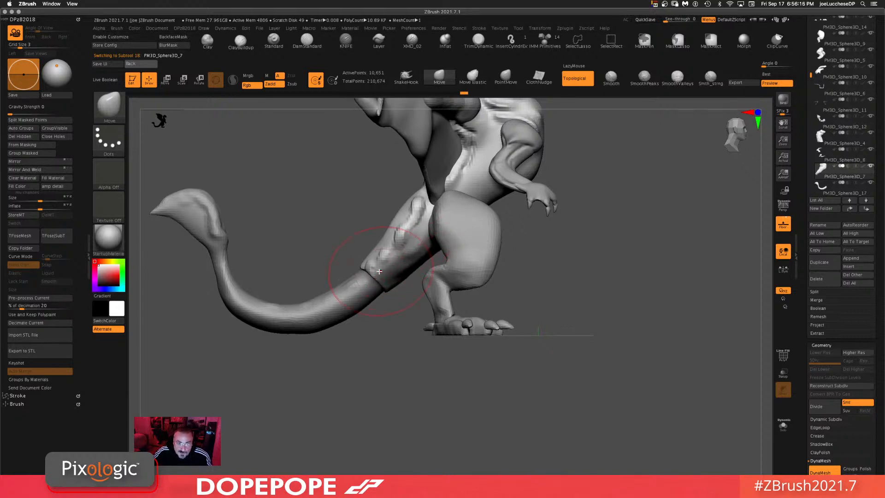
drag(635, 280, 632, 330)
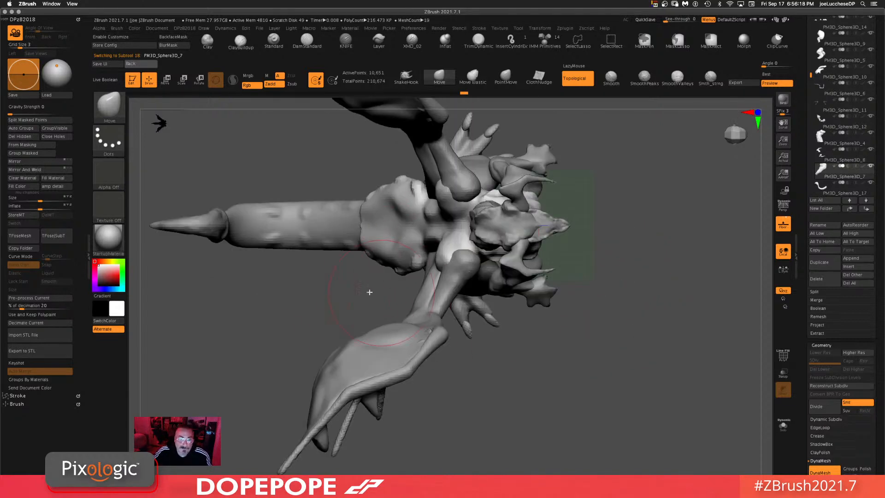
drag(319, 295, 306, 302)
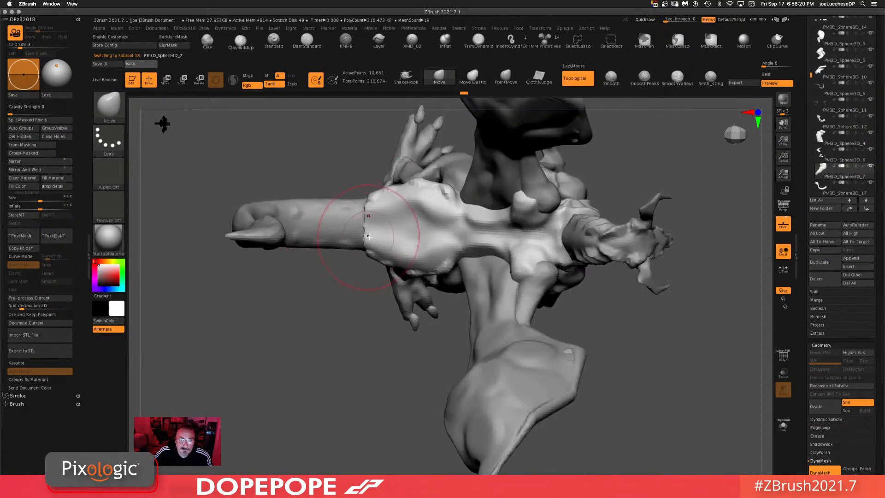
key(space)
drag(376, 233, 358, 215)
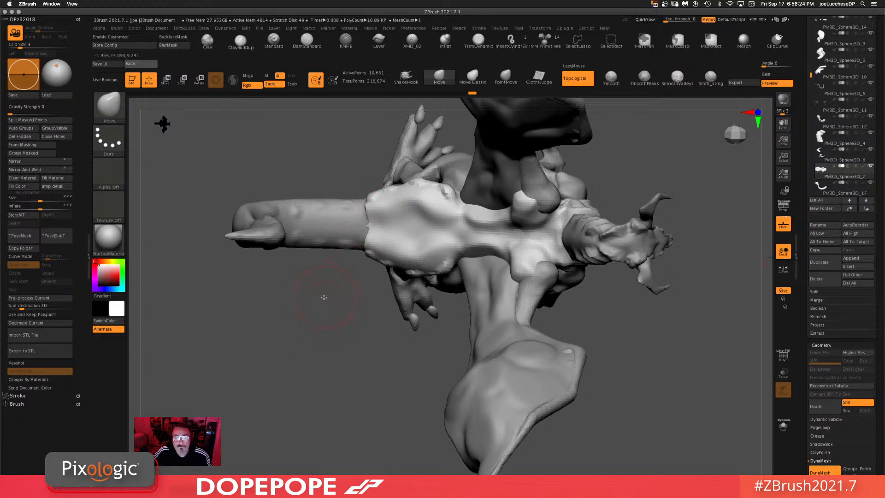
ctrl+drag(325, 298, 311, 319)
mouse_move(617, 308)
alt+mouse_down()
mouse_move(613, 393)
mouse_move(603, 358)
mouse_move(641, 308)
mouse_move(617, 312)
alt+mouse_up()
shift+drag(491, 275, 532, 253)
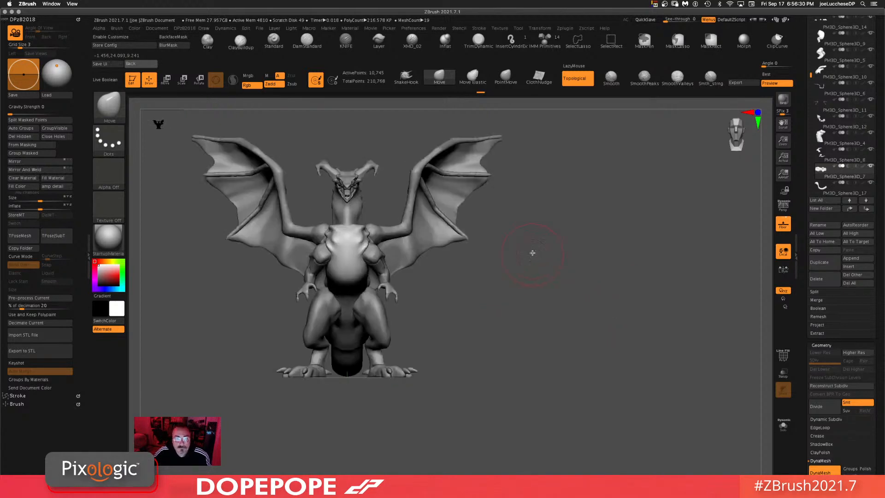
Step: Reduce the Move brush's draw size for finer adjustments
key(space)
mouse_move(541, 216)
mouse_down()
mouse_move(527, 216)
mouse_move(544, 231)
mouse_up()
key(space)
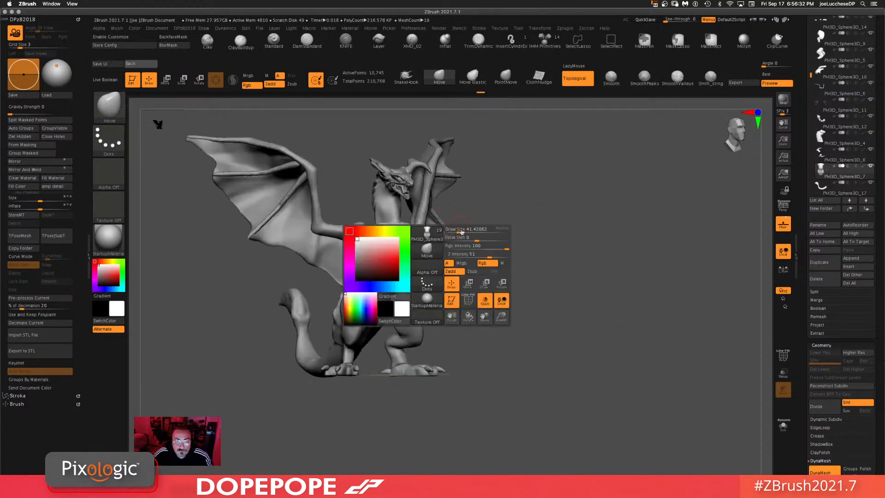
drag(462, 232, 457, 230)
key(space)
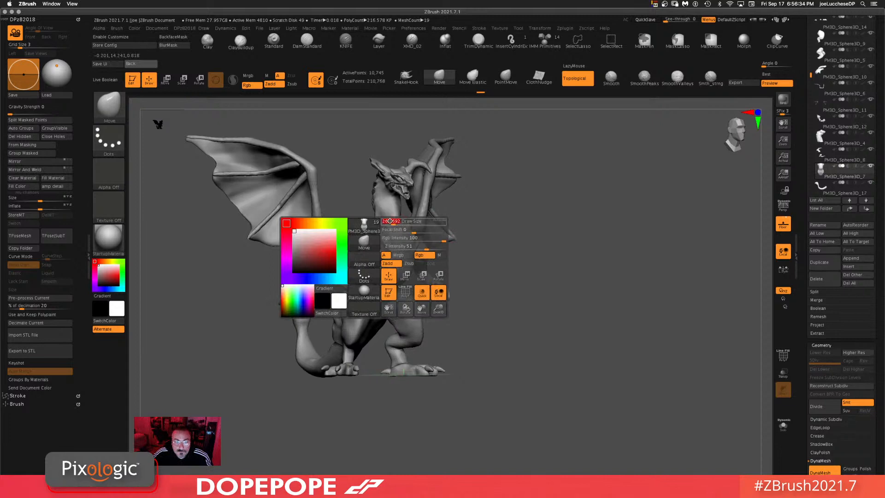
drag(390, 222, 388, 223)
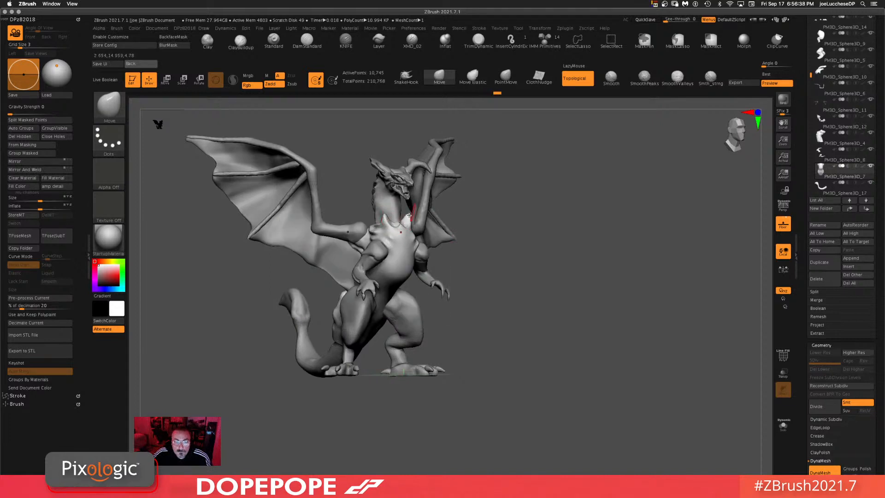
mouse_move(618, 237)
shift+mouse_down()
mouse_move(448, 220)
mouse_move(443, 233)
shift+mouse_up()
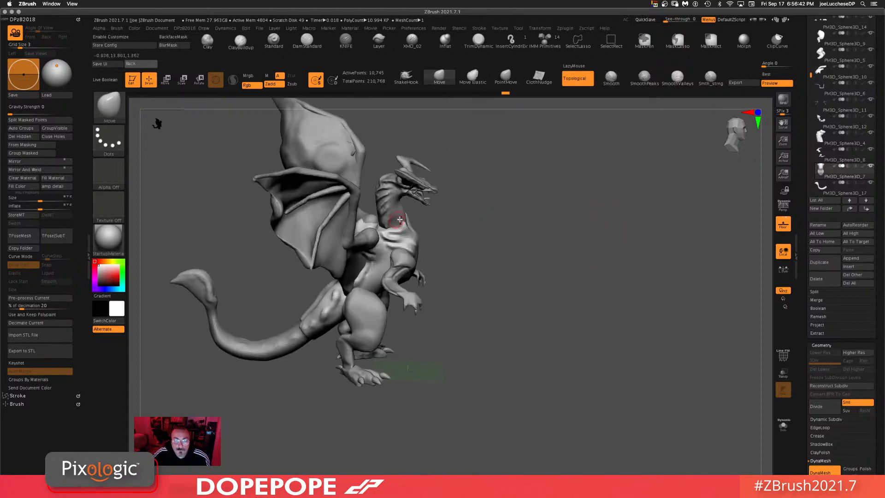
mouse_move(582, 207)
shift+mouse_down()
mouse_move(565, 181)
mouse_move(579, 207)
shift+mouse_up()
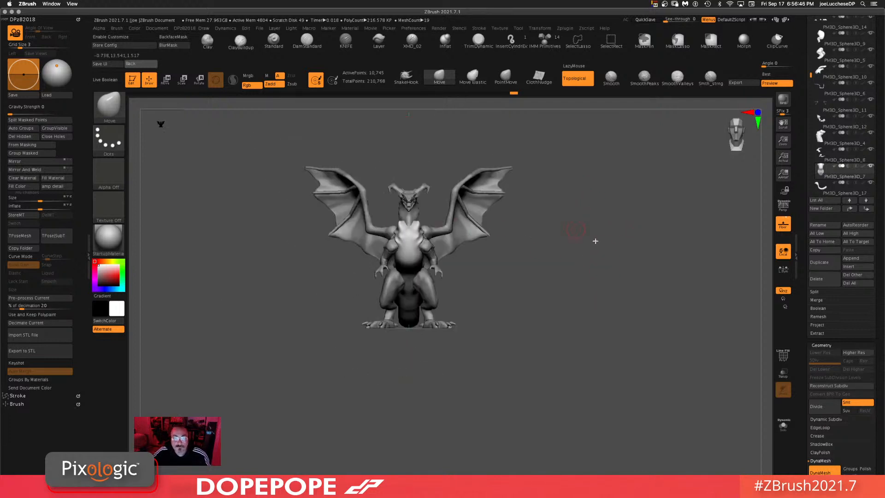
drag(584, 320, 512, 286)
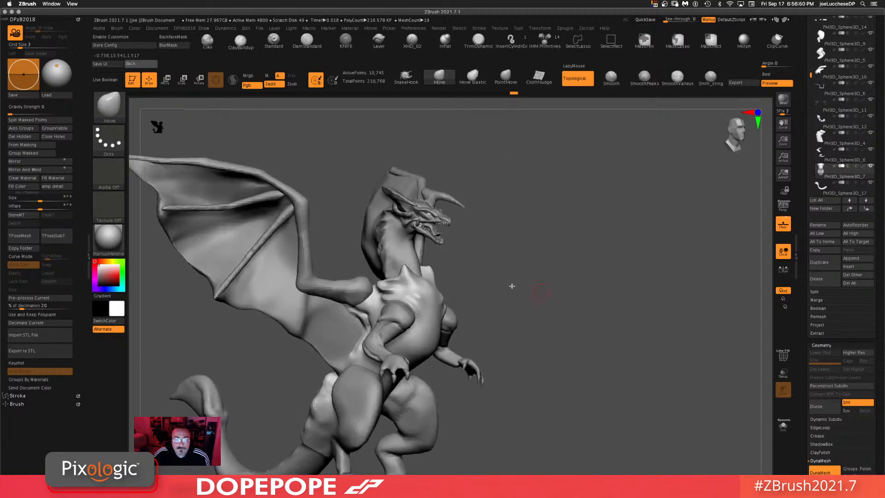
Step: Select the neck subtool and switch to the Layer brush
alt+click(392, 252)
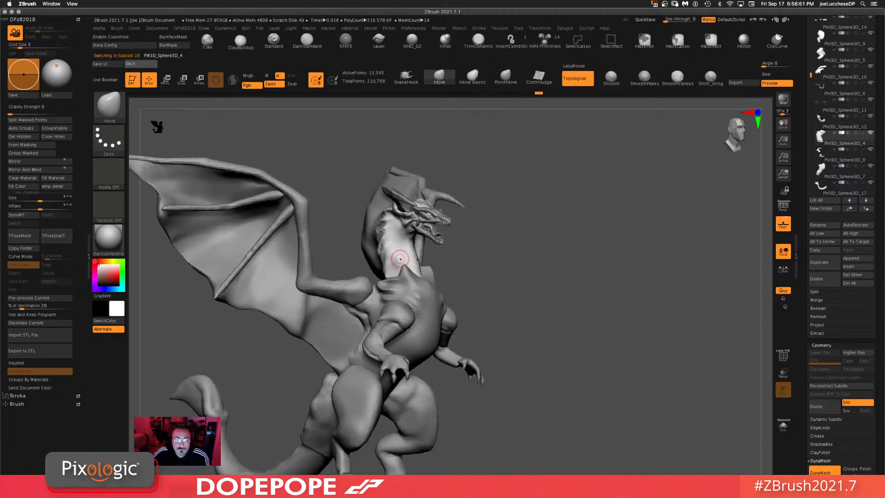
click(377, 41)
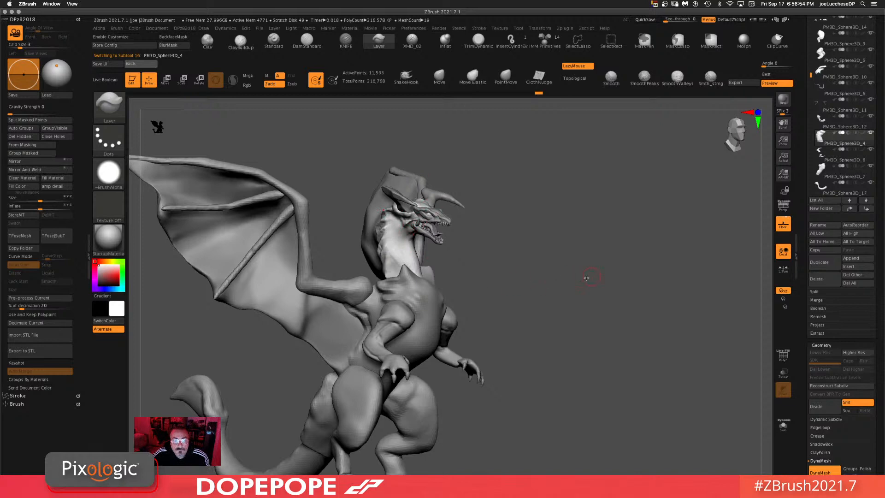
shift+drag(587, 278, 410, 267)
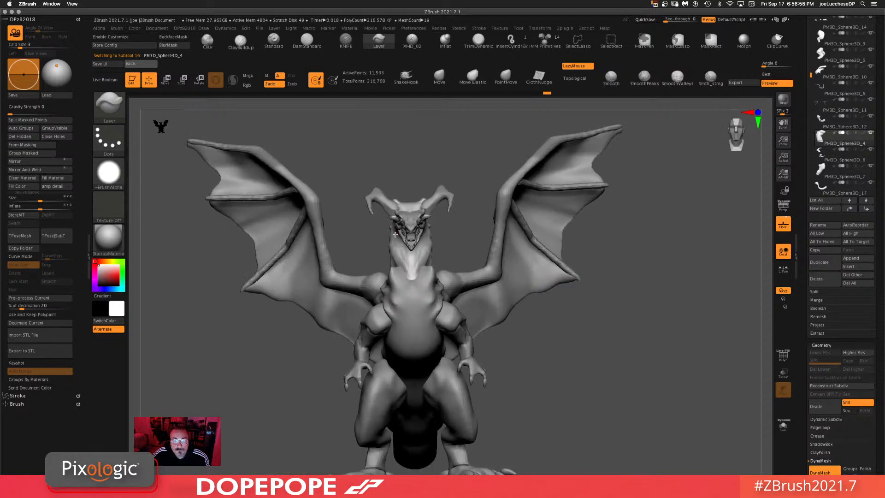
drag(584, 231, 692, 302)
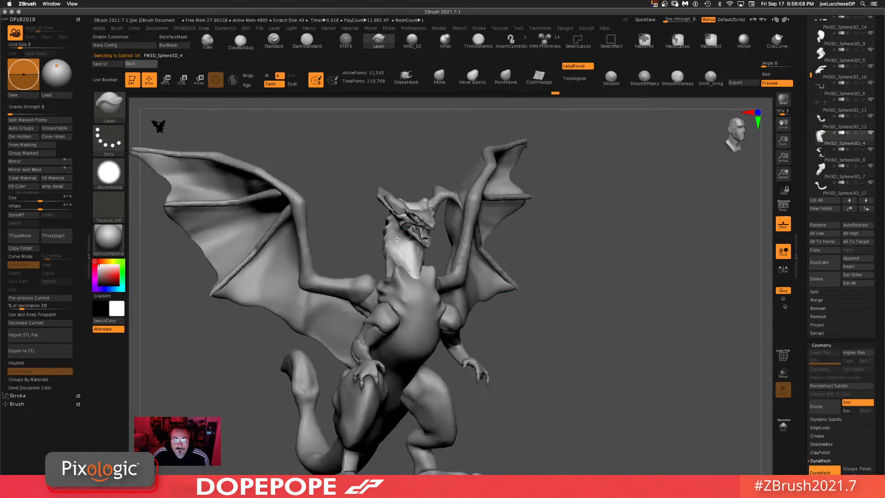
drag(595, 231, 680, 250)
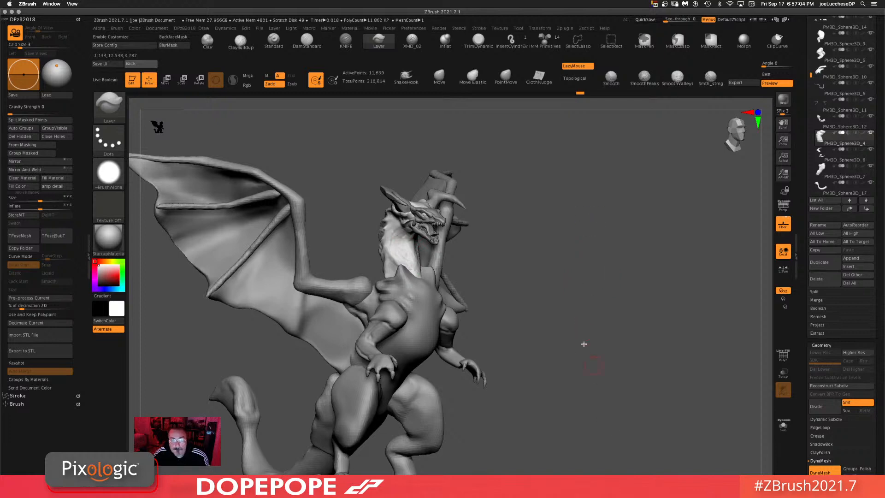
Step: Orbit around the dragon, selecting different subtools to inspect the sculpt from several angles
alt+drag(576, 319, 570, 270)
alt+click(413, 260)
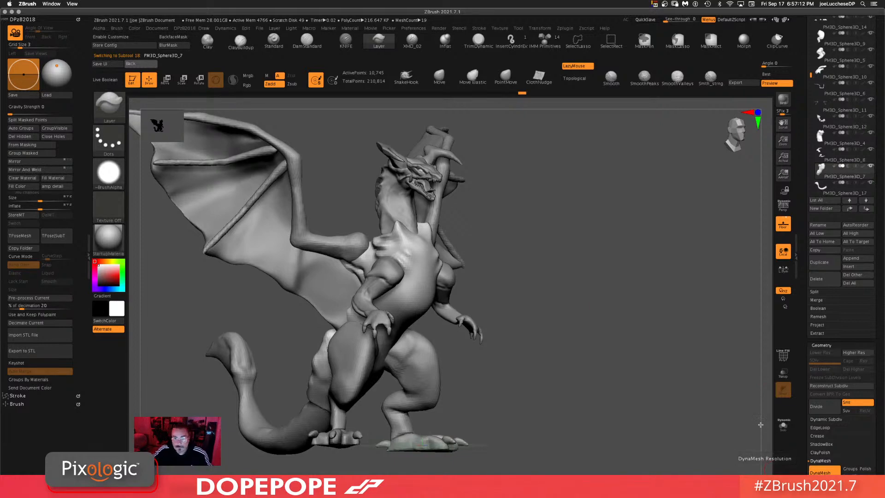
mouse_move(619, 314)
ctrl+mouse_down()
mouse_move(580, 383)
mouse_move(577, 331)
ctrl+mouse_up()
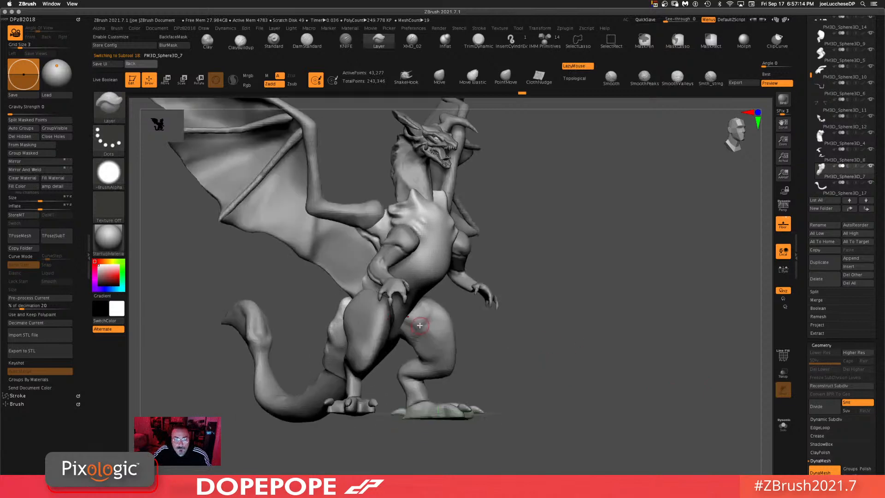
alt+click(430, 329)
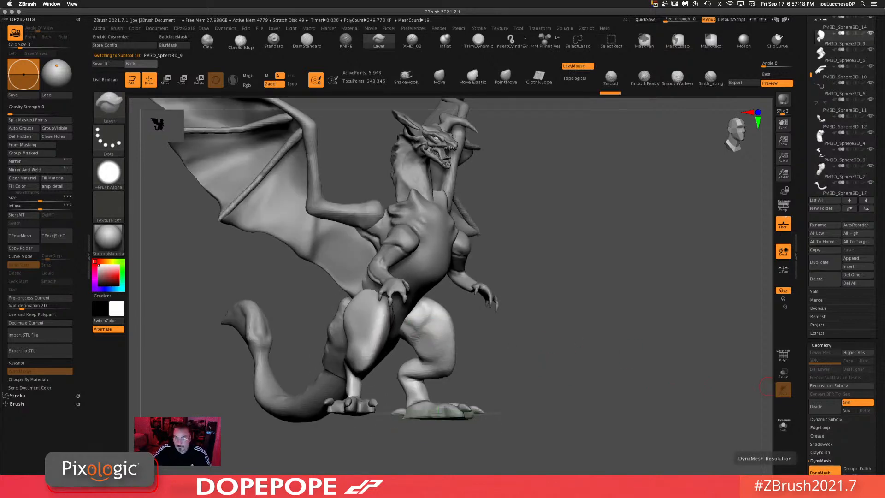
ctrl+drag(723, 448, 651, 381)
ctrl+drag(652, 381, 640, 455)
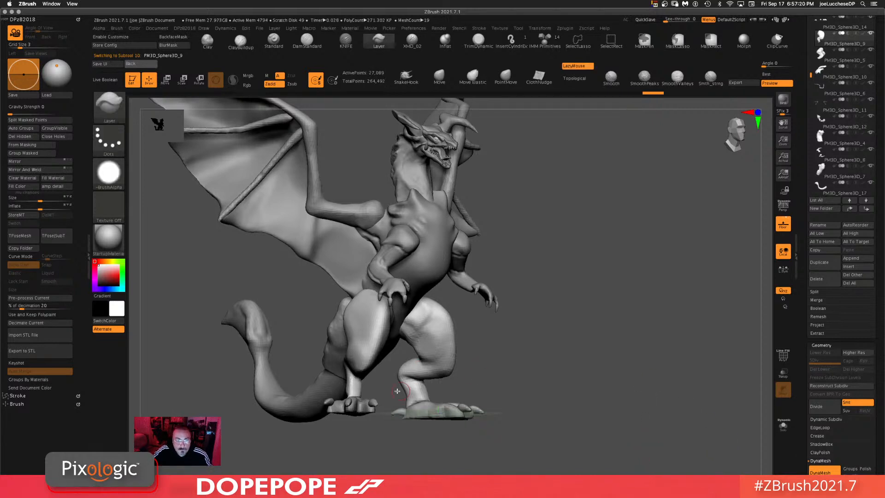
alt+click(325, 381)
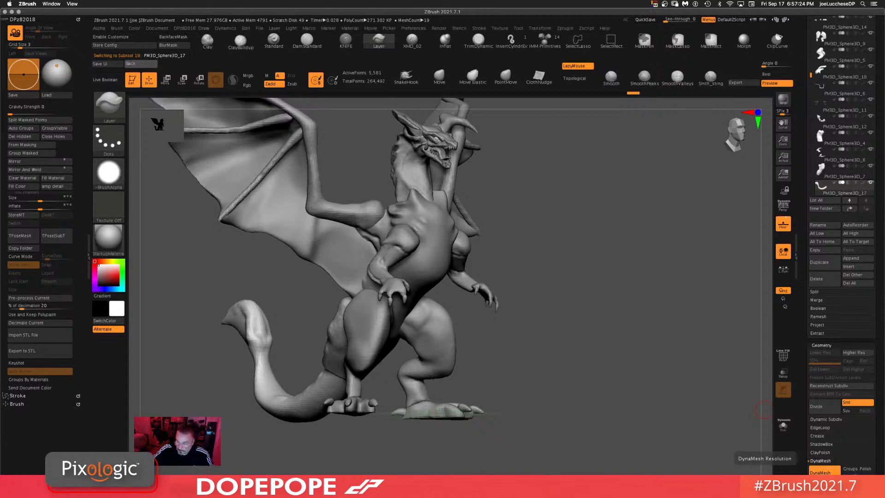
mouse_move(695, 398)
ctrl+mouse_down()
mouse_move(559, 370)
mouse_move(616, 368)
ctrl+mouse_up()
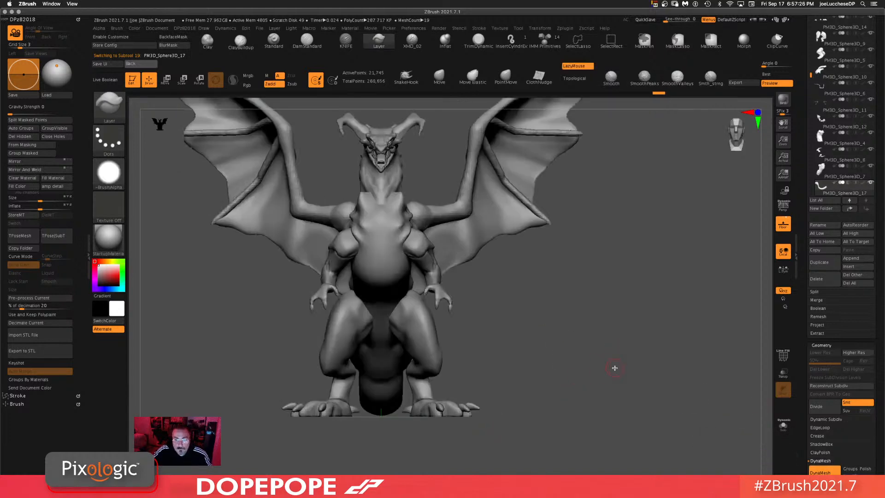
alt+click(451, 208)
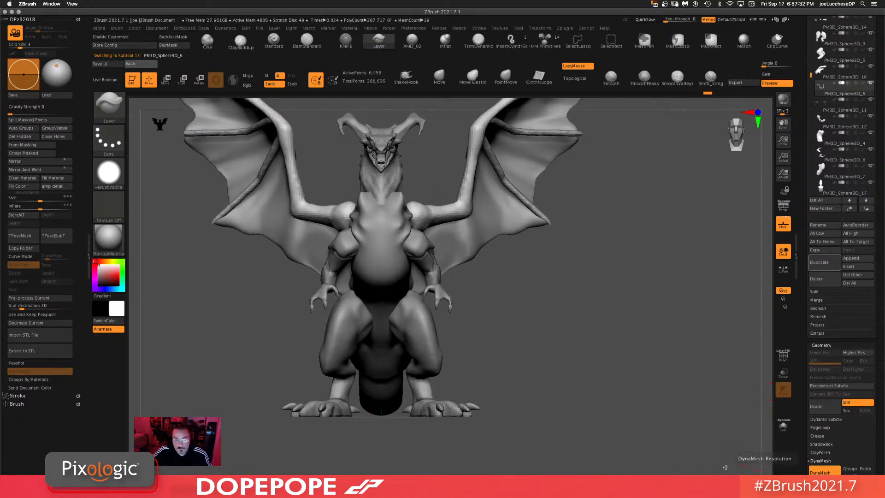
mouse_move(694, 408)
ctrl+mouse_down()
mouse_move(610, 403)
mouse_move(609, 415)
ctrl+mouse_up()
shift+drag(415, 210, 423, 212)
ctrl+drag(615, 295, 652, 334)
drag(605, 371, 452, 435)
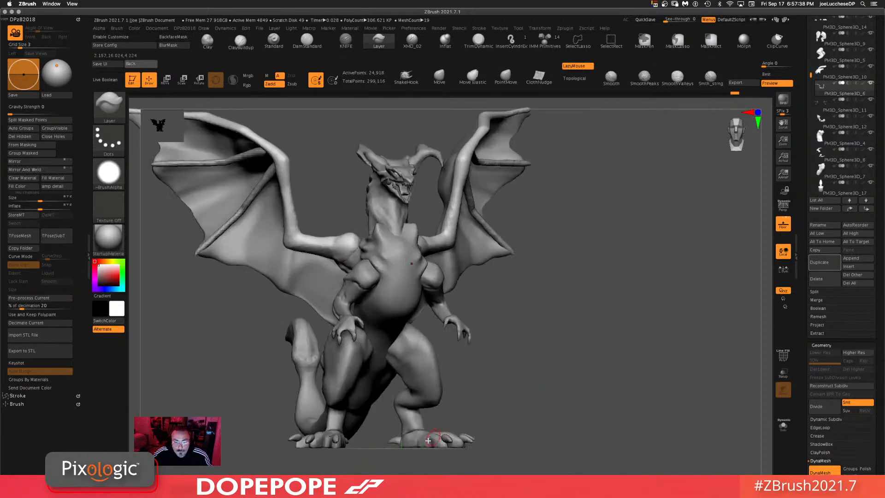
alt+click(433, 438)
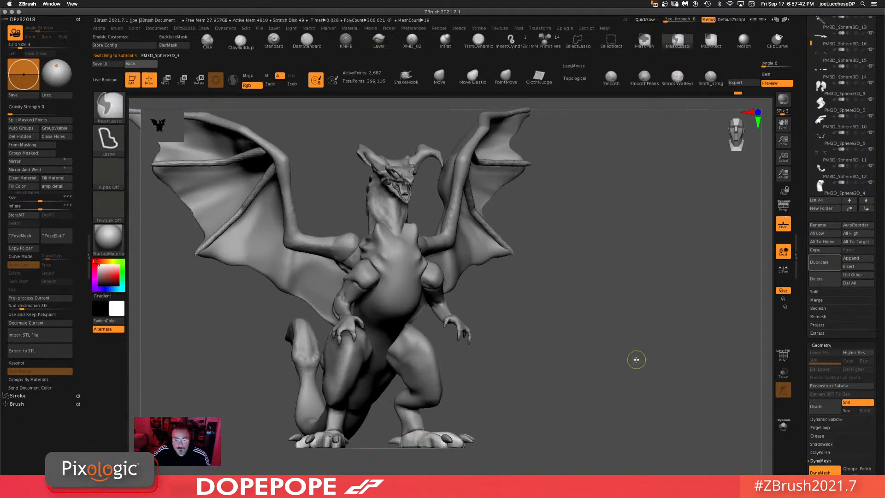
key(shift)
ctrl+drag(566, 393, 655, 435)
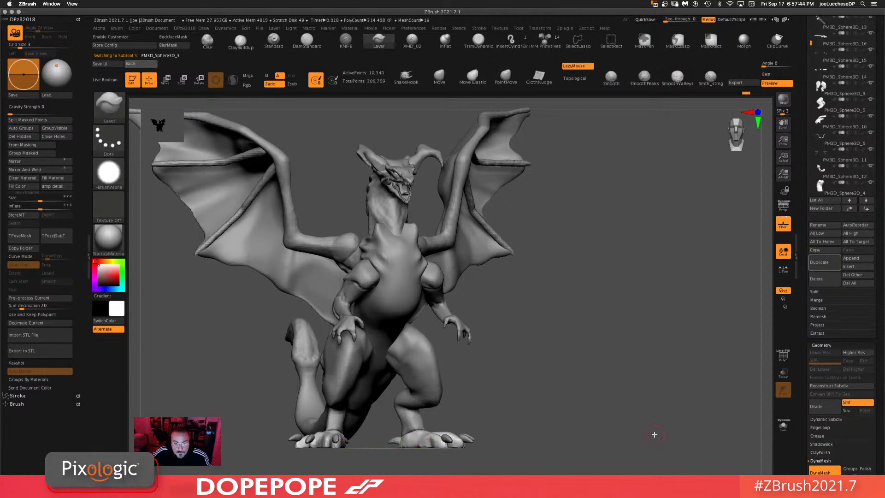
drag(615, 411, 635, 381)
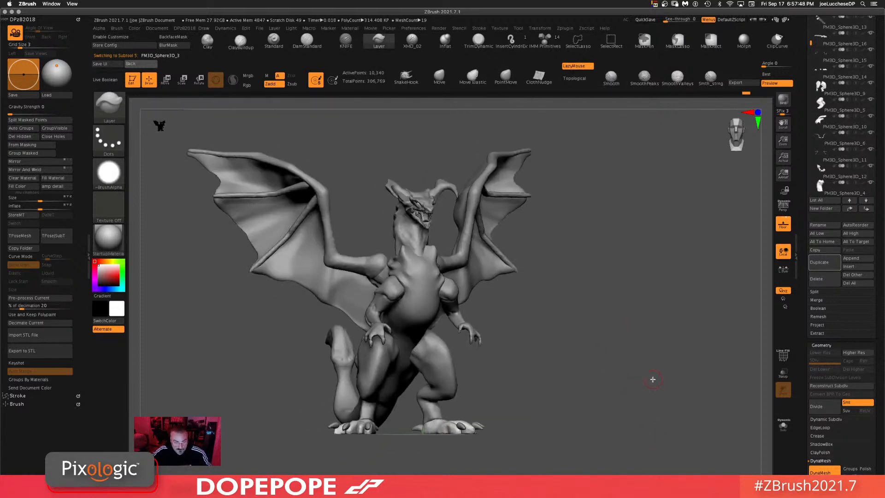
Step: Turn on perspective, set the angle of view to about 110.56 and the floor grid size to about 29.26
key(p)
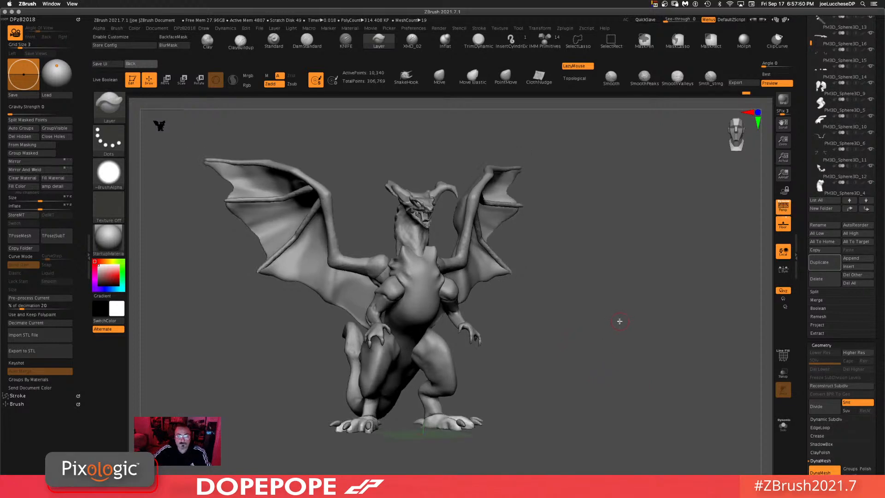
drag(620, 322, 620, 320)
click(621, 320)
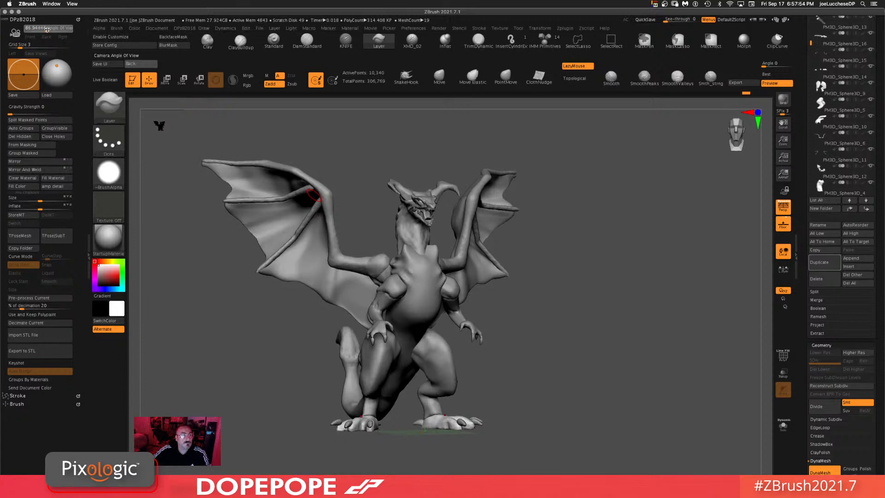
drag(47, 29, 54, 29)
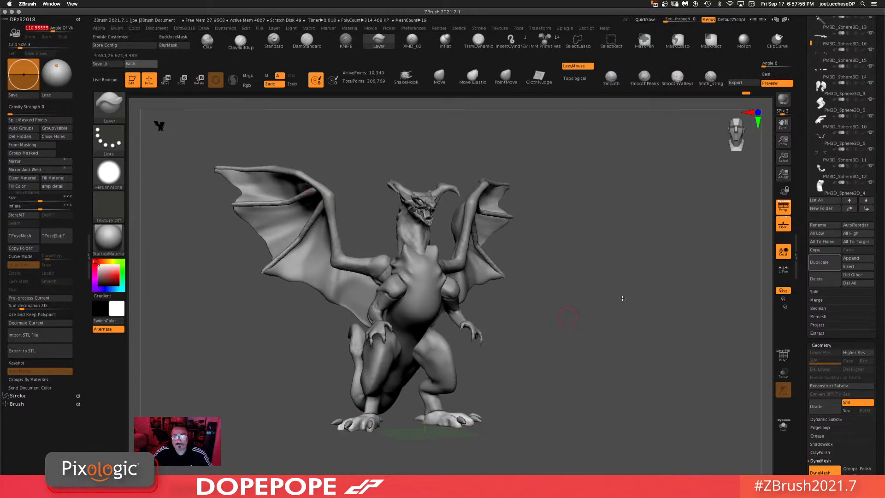
alt+drag(623, 299, 622, 264)
mouse_move(619, 351)
alt+mouse_down()
mouse_move(607, 355)
mouse_move(619, 349)
mouse_move(612, 361)
mouse_move(588, 311)
mouse_move(604, 347)
alt+mouse_up()
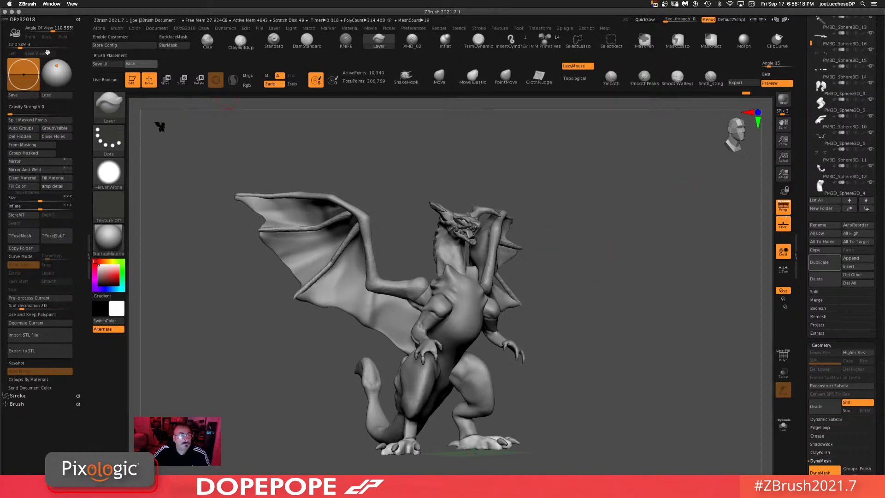
drag(21, 46, 55, 45)
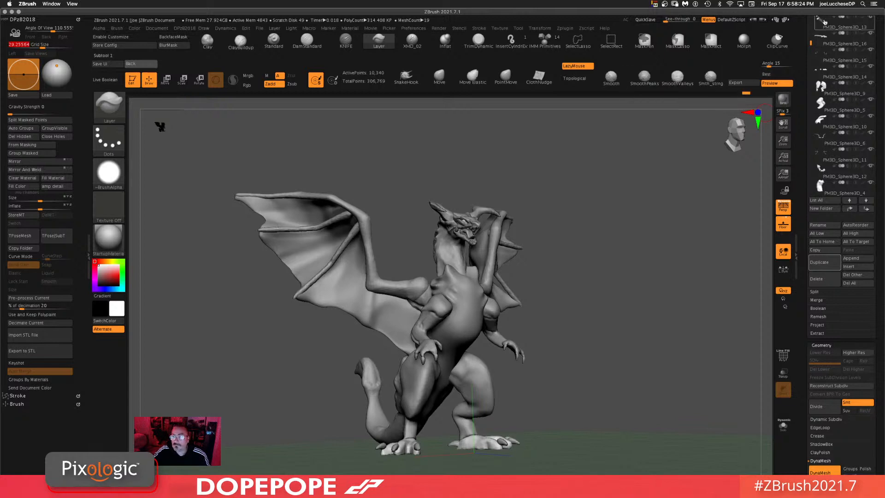
Step: Save the tool as Dragon2.ztl, replacing the existing file
scroll(825, 22, up, 5)
click(850, 30)
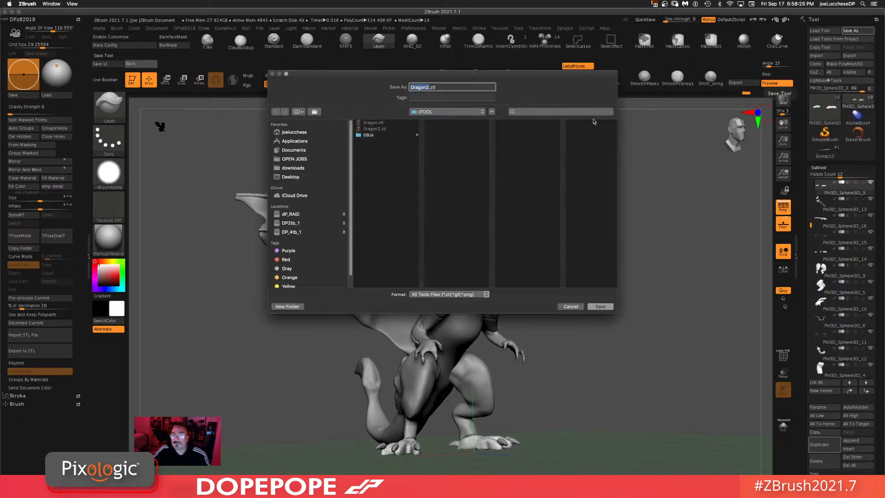
click(601, 307)
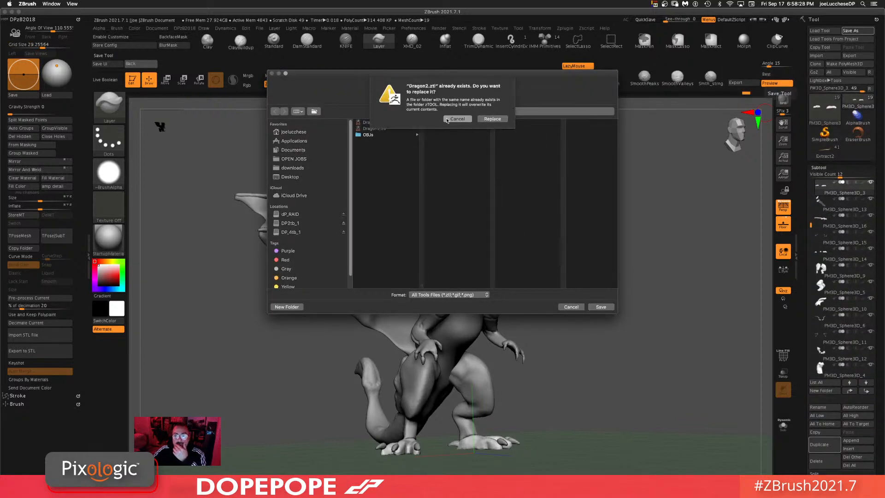
click(492, 120)
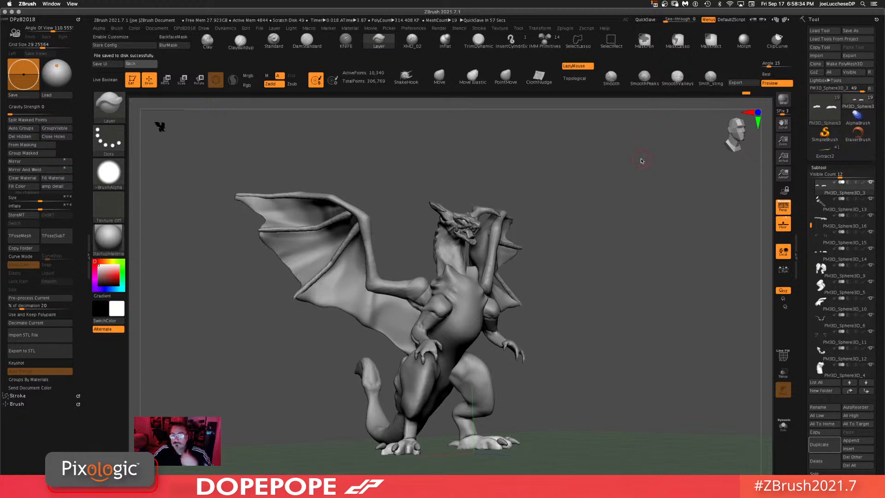
Step: Render a BPR preview of the dragon
click(785, 102)
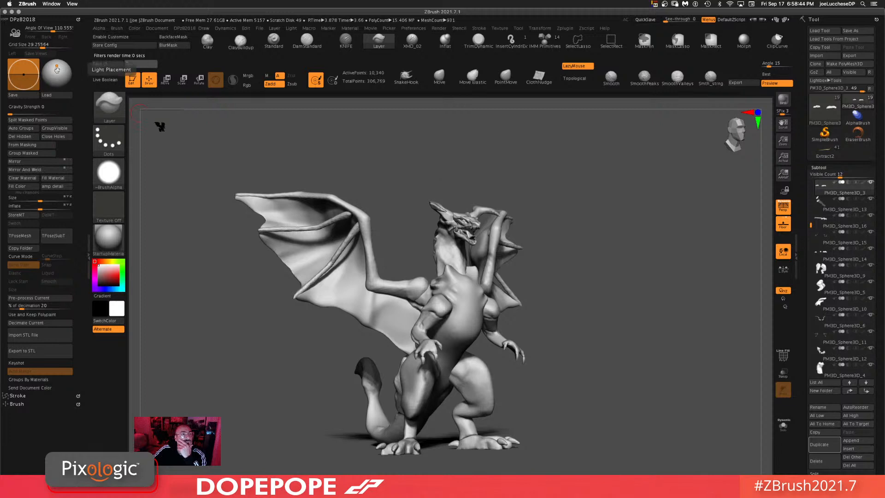
mouse_move(57, 68)
mouse_down()
mouse_move(62, 79)
mouse_move(58, 65)
mouse_up()
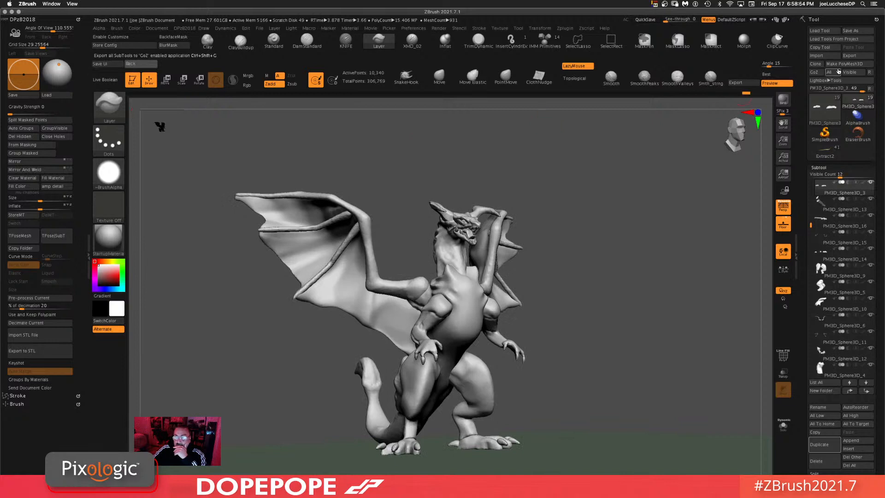
click(784, 100)
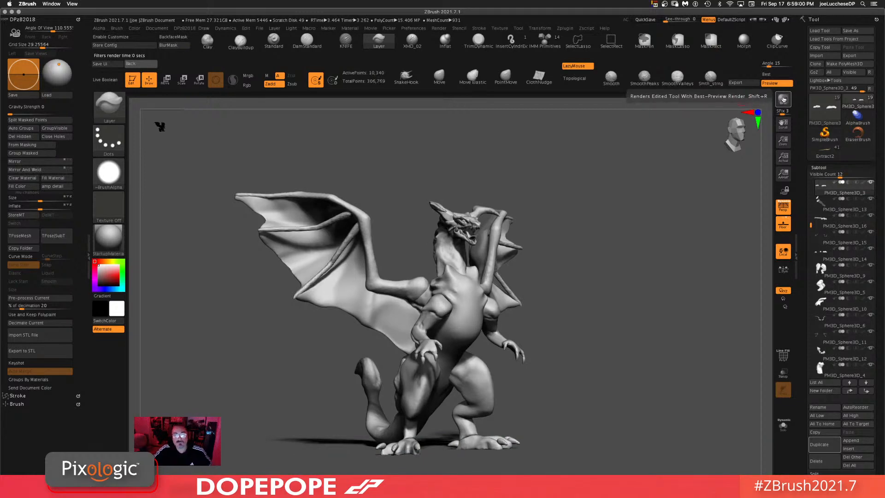
click(784, 100)
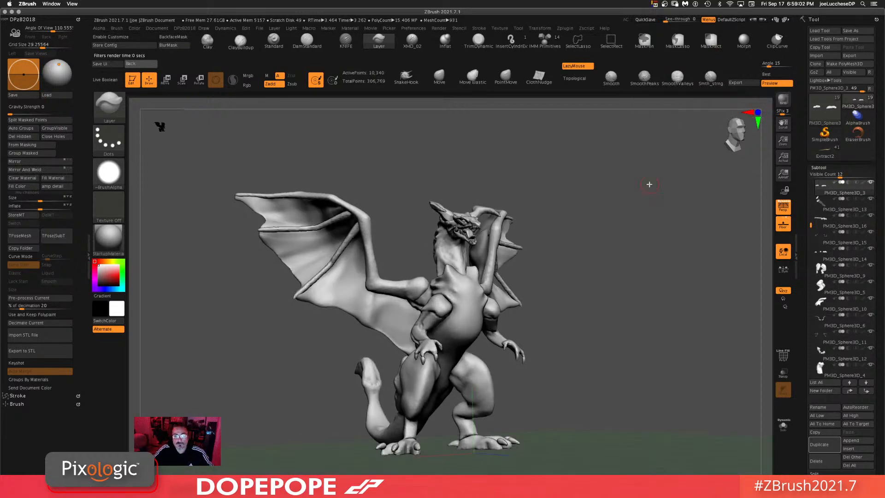
Step: Try several materials on the dragon, including MatCap White Cavity and ReflectRed
click(110, 241)
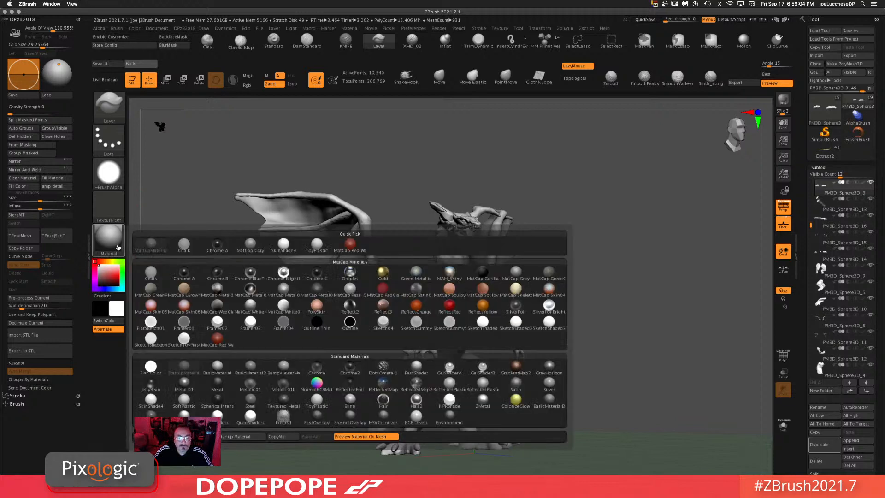
click(207, 344)
click(116, 242)
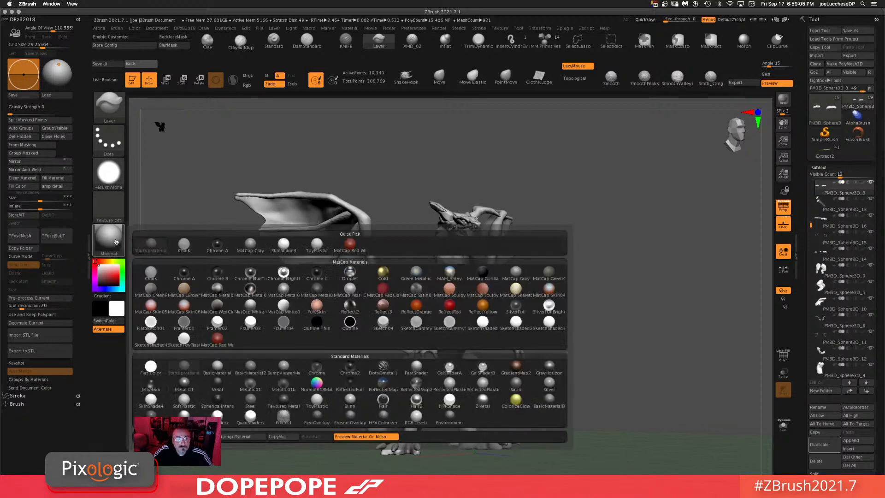
click(250, 306)
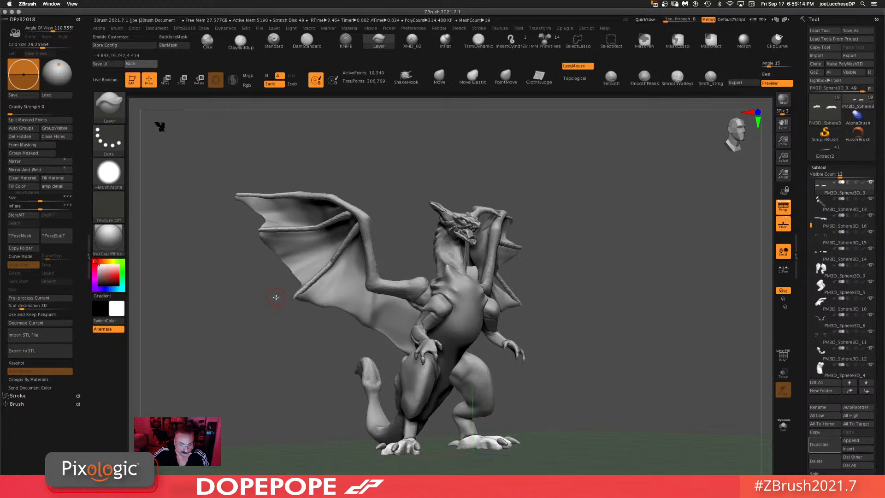
click(109, 237)
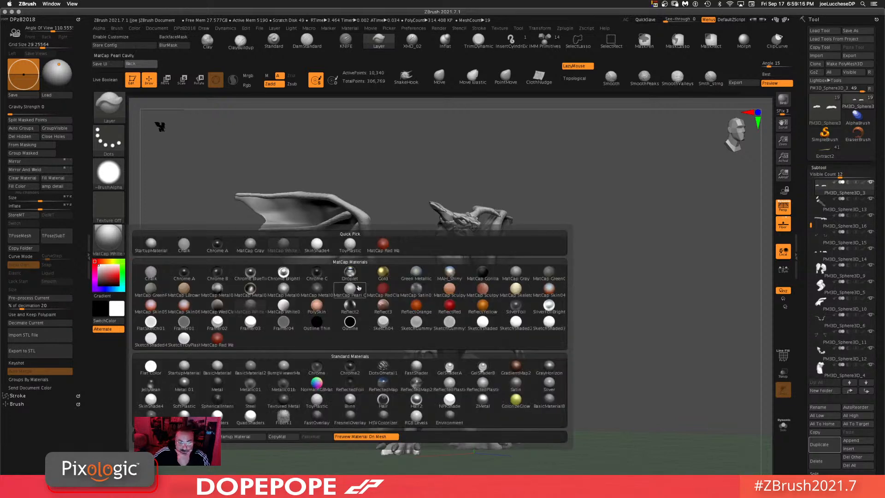
click(449, 305)
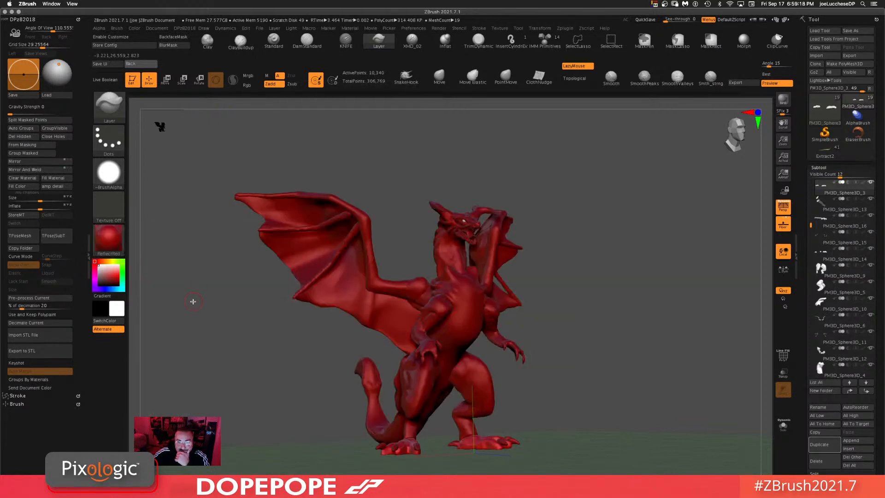
Step: Try the PolySkin and MAH_Shiny materials on the dragon
click(109, 238)
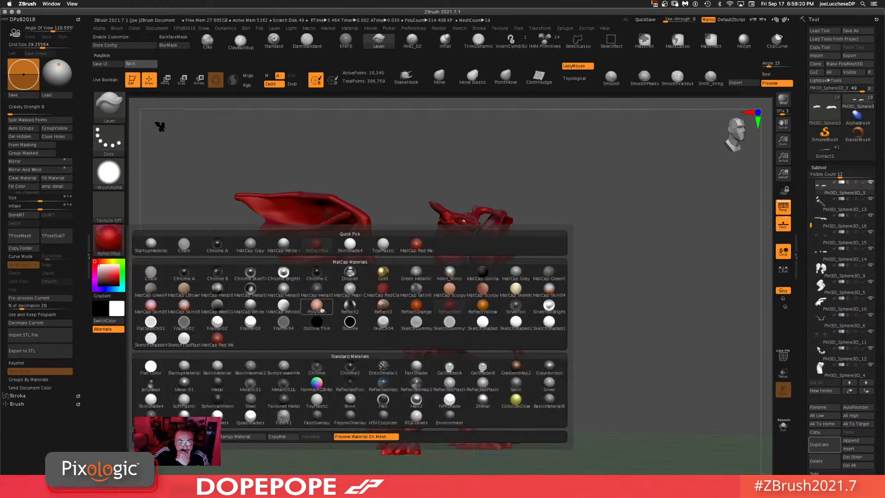
click(315, 306)
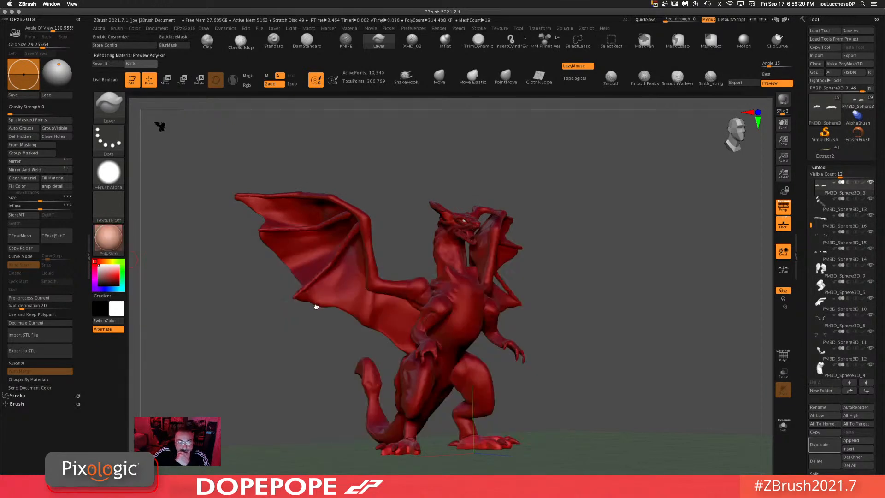
click(114, 247)
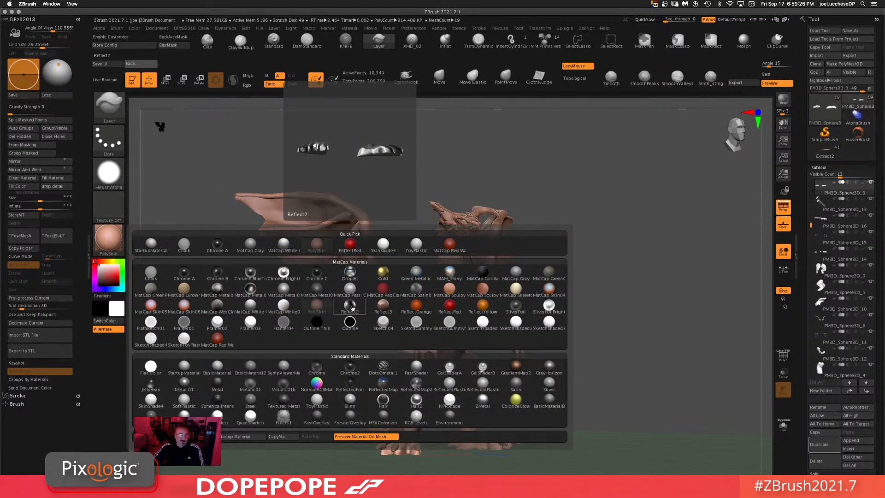
click(449, 275)
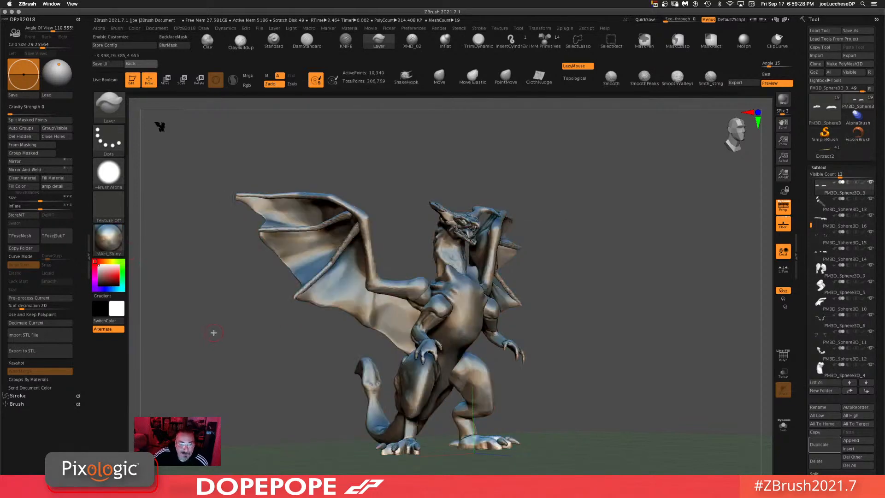
Step: Apply the NPRShade material to the dragon
click(110, 240)
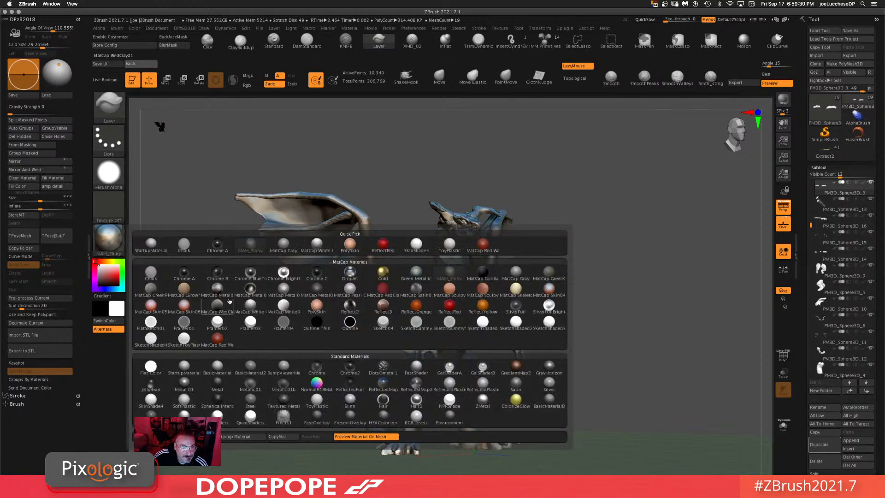
mouse_move(406, 399)
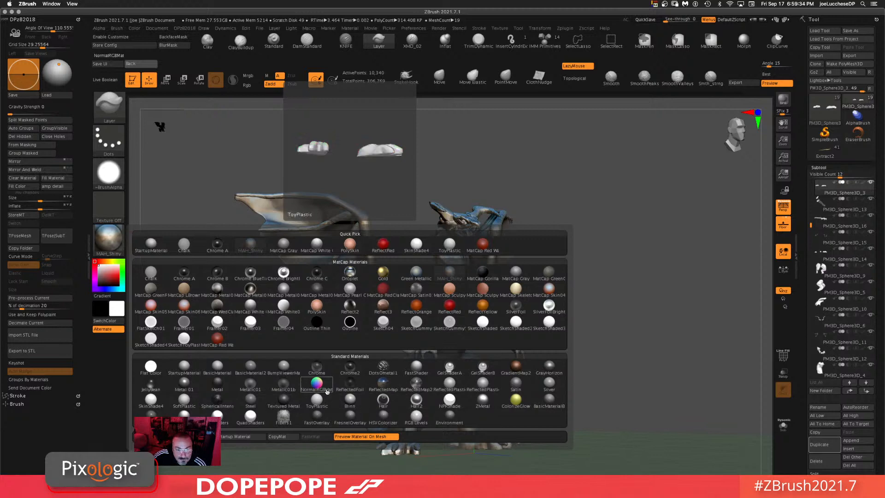
mouse_move(204, 410)
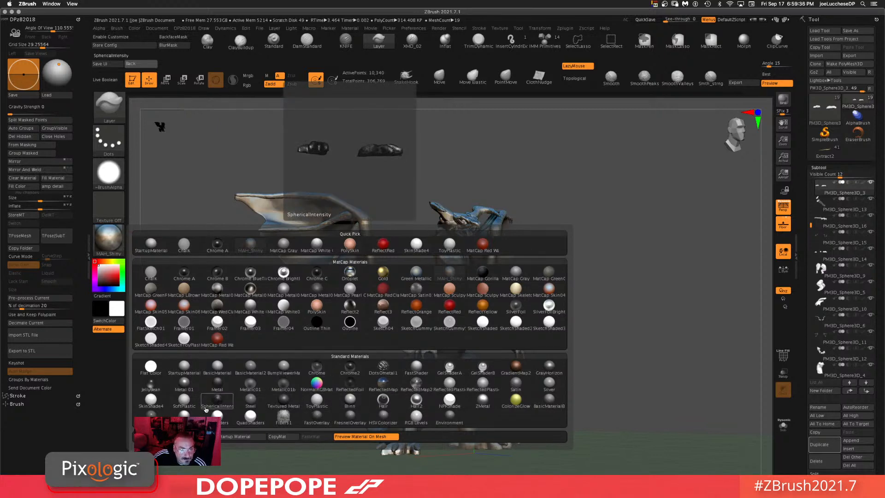
click(449, 399)
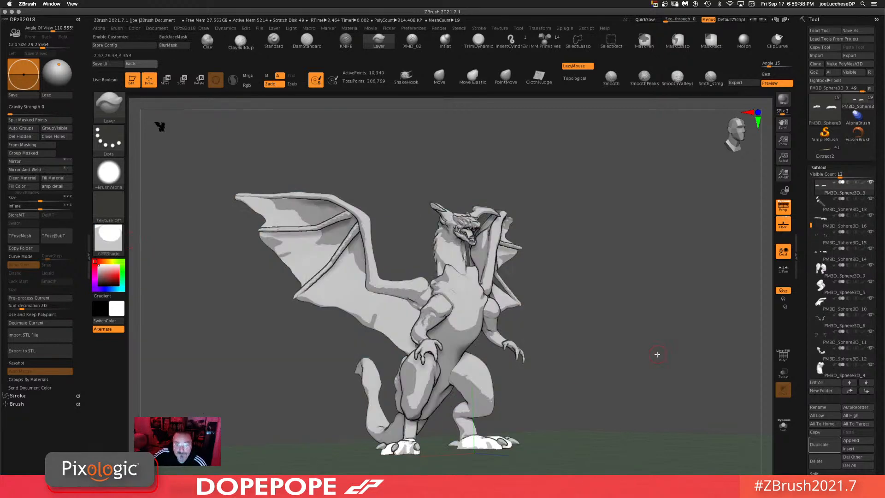
Step: Switch perspective view off
drag(658, 354, 610, 336)
key(p)
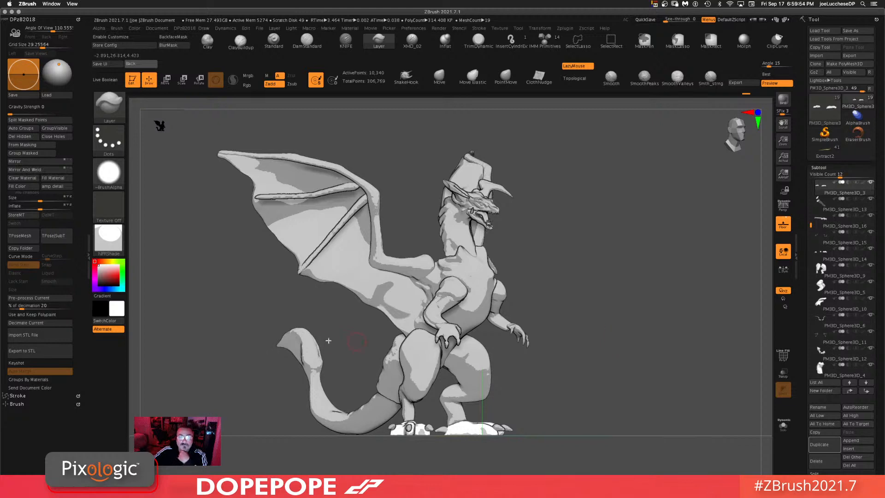
mouse_move(111, 249)
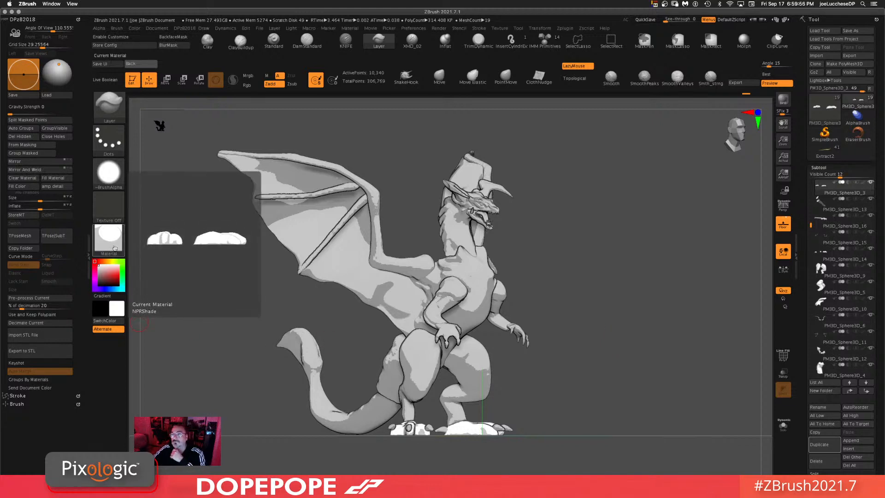